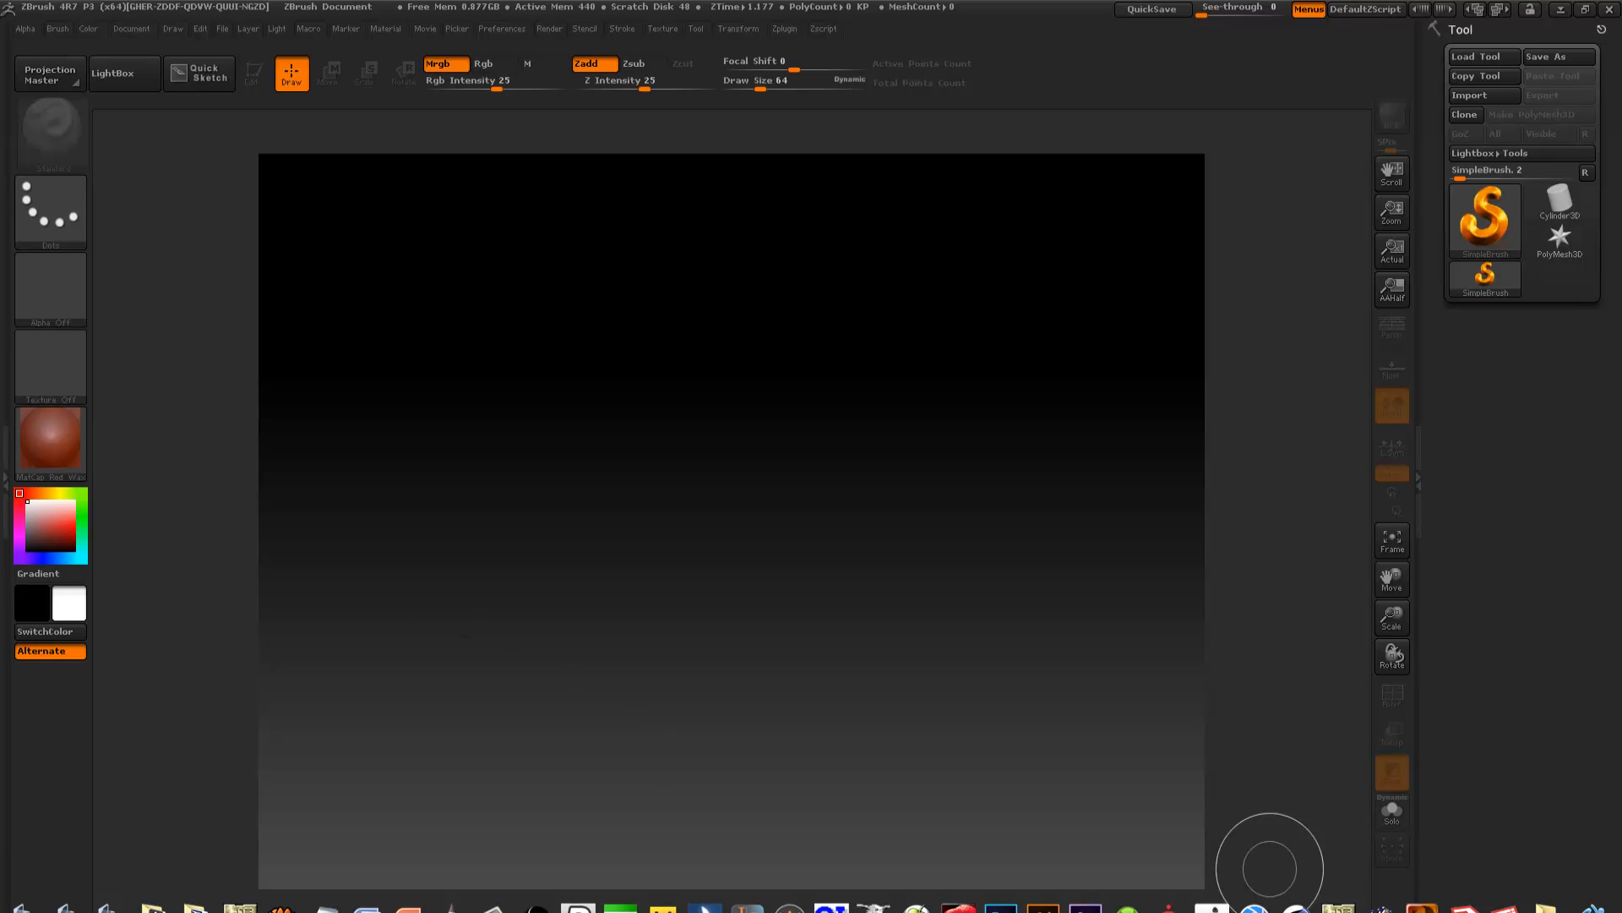
Switch to Cinema 4D and create a new project containing a cone primitive
click(535, 879)
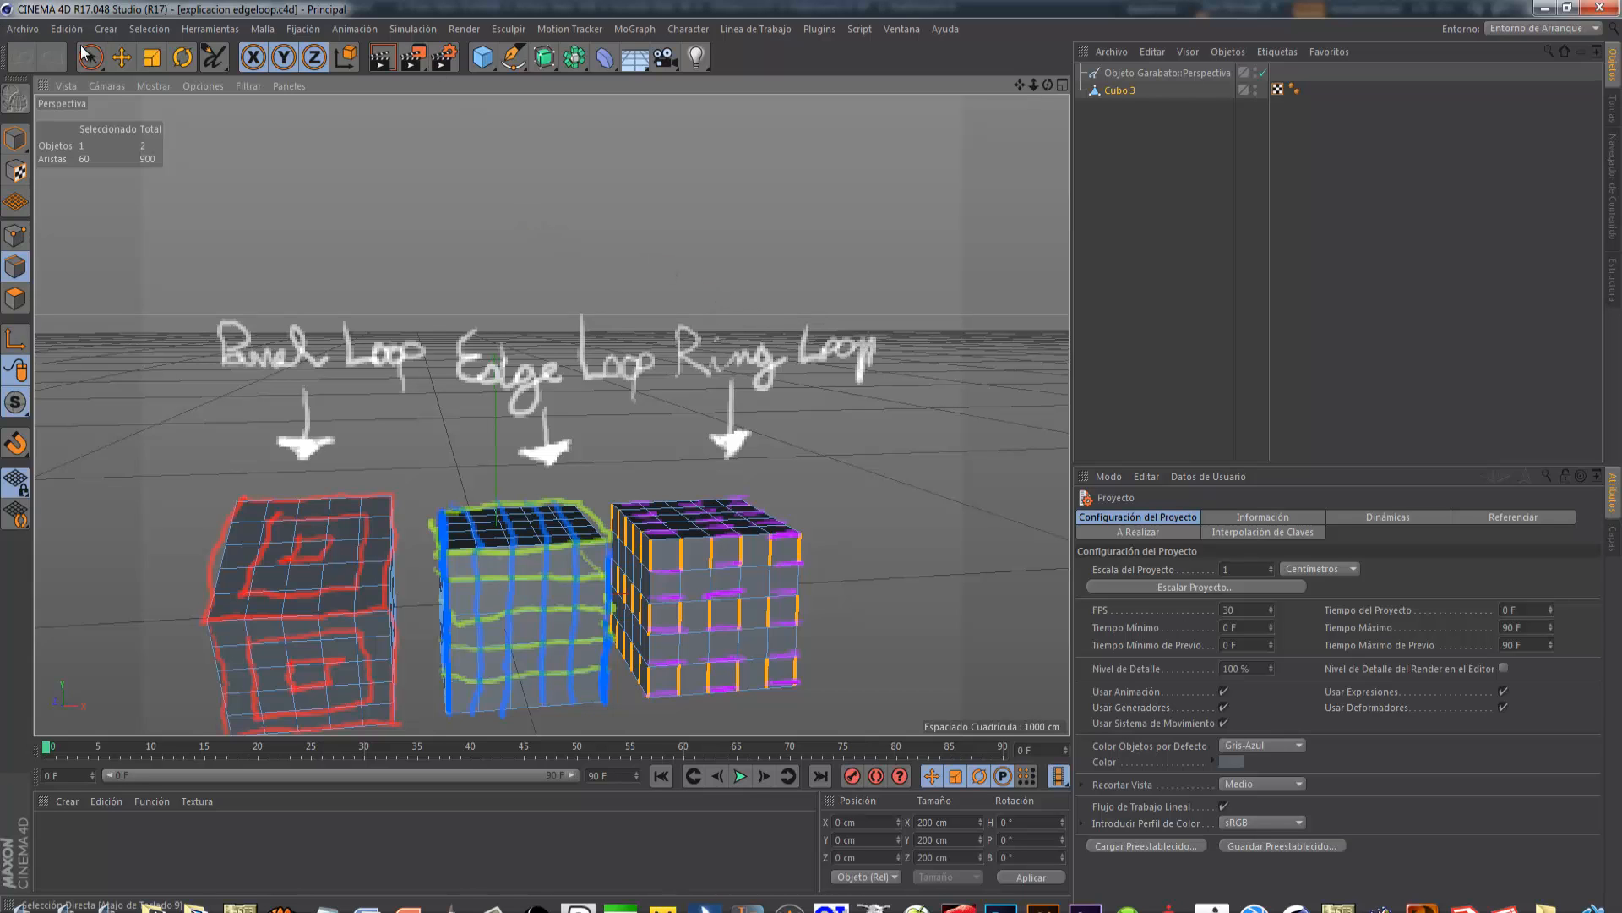
click(21, 29)
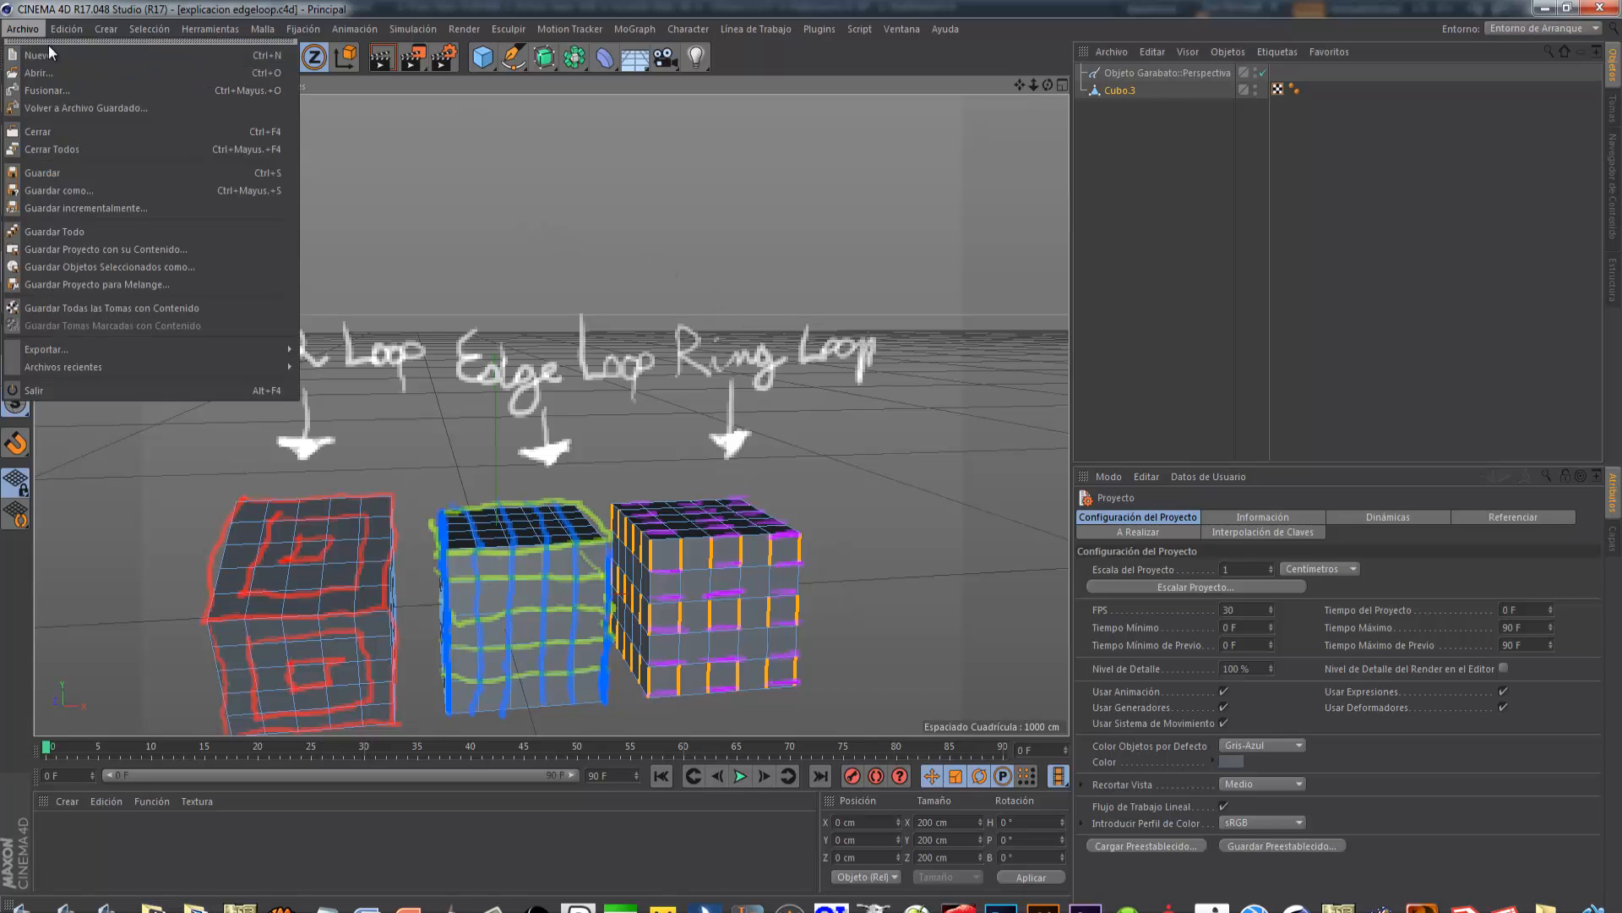
click(52, 48)
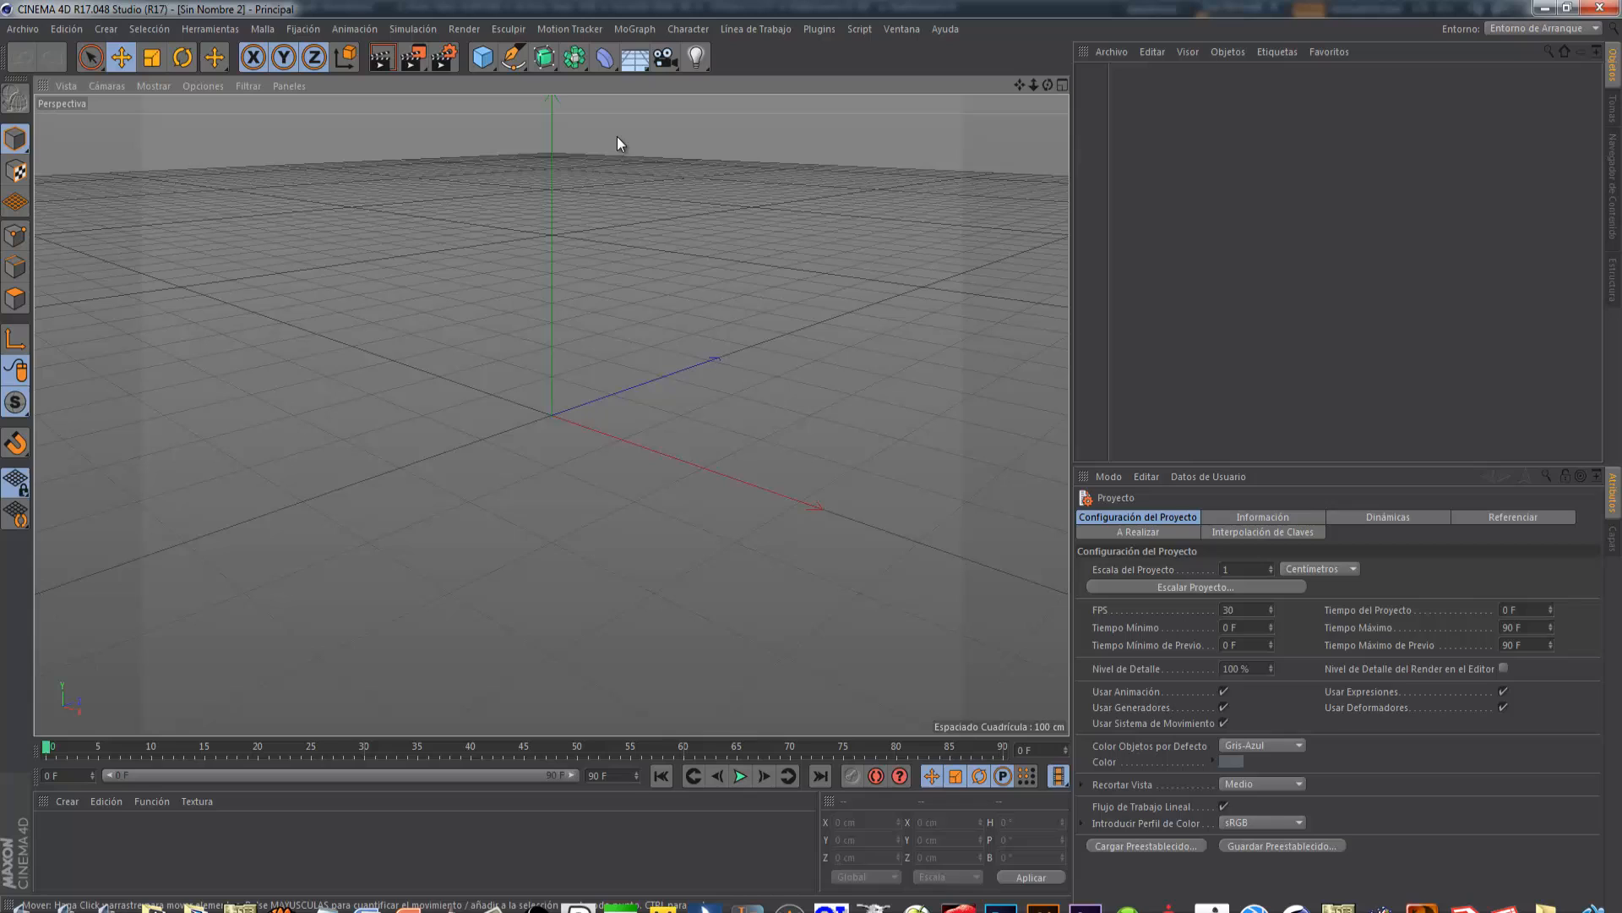
click(478, 67)
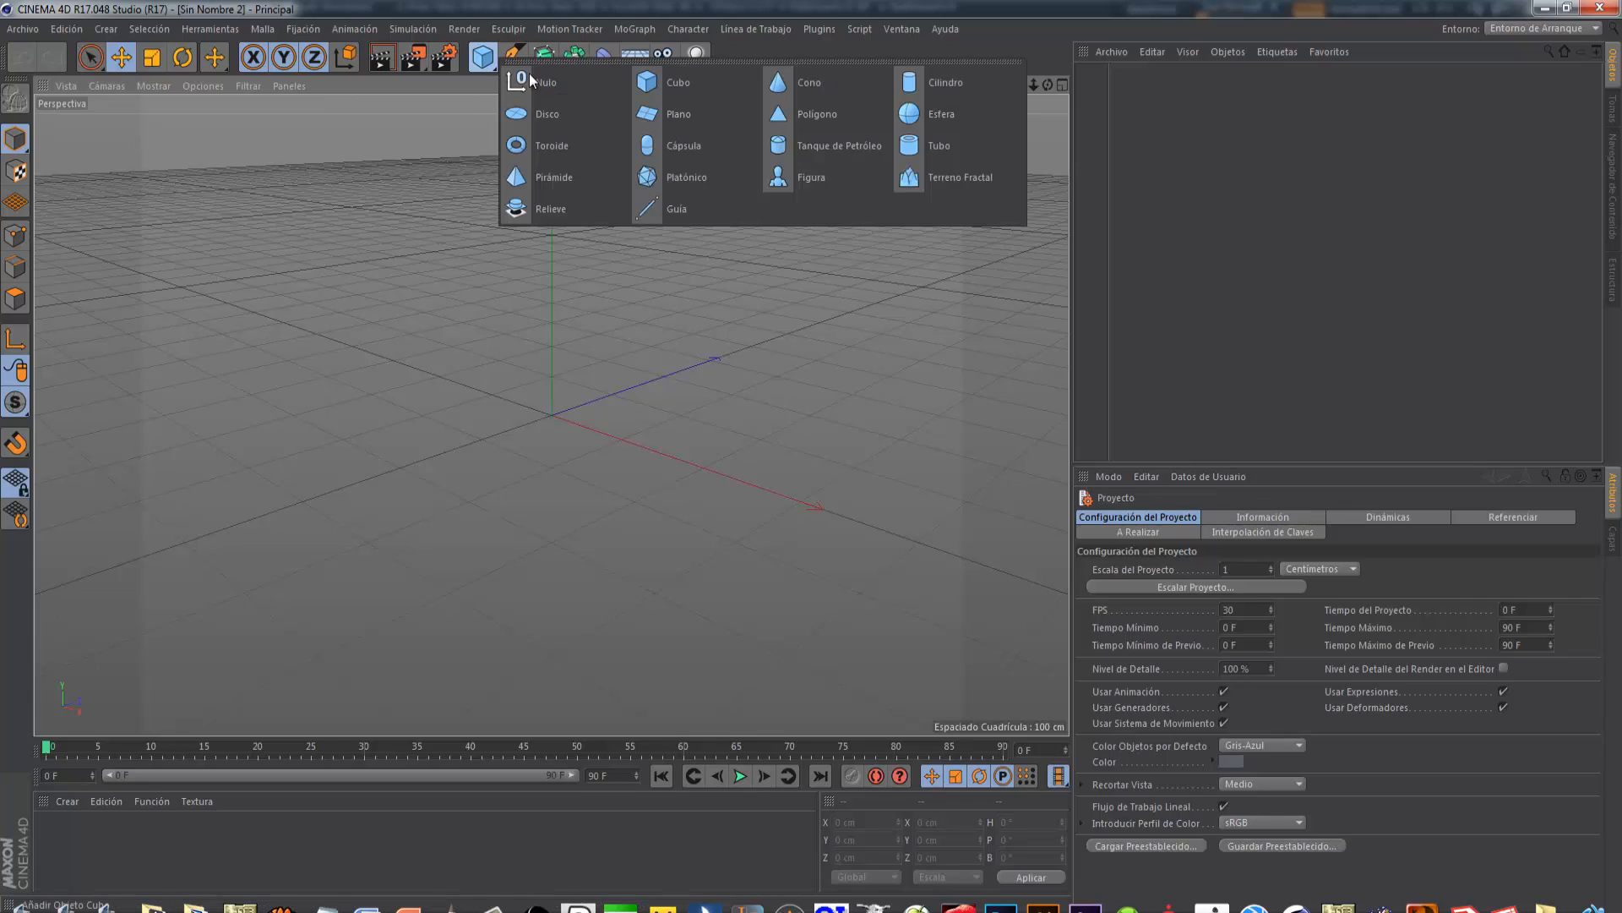
click(799, 83)
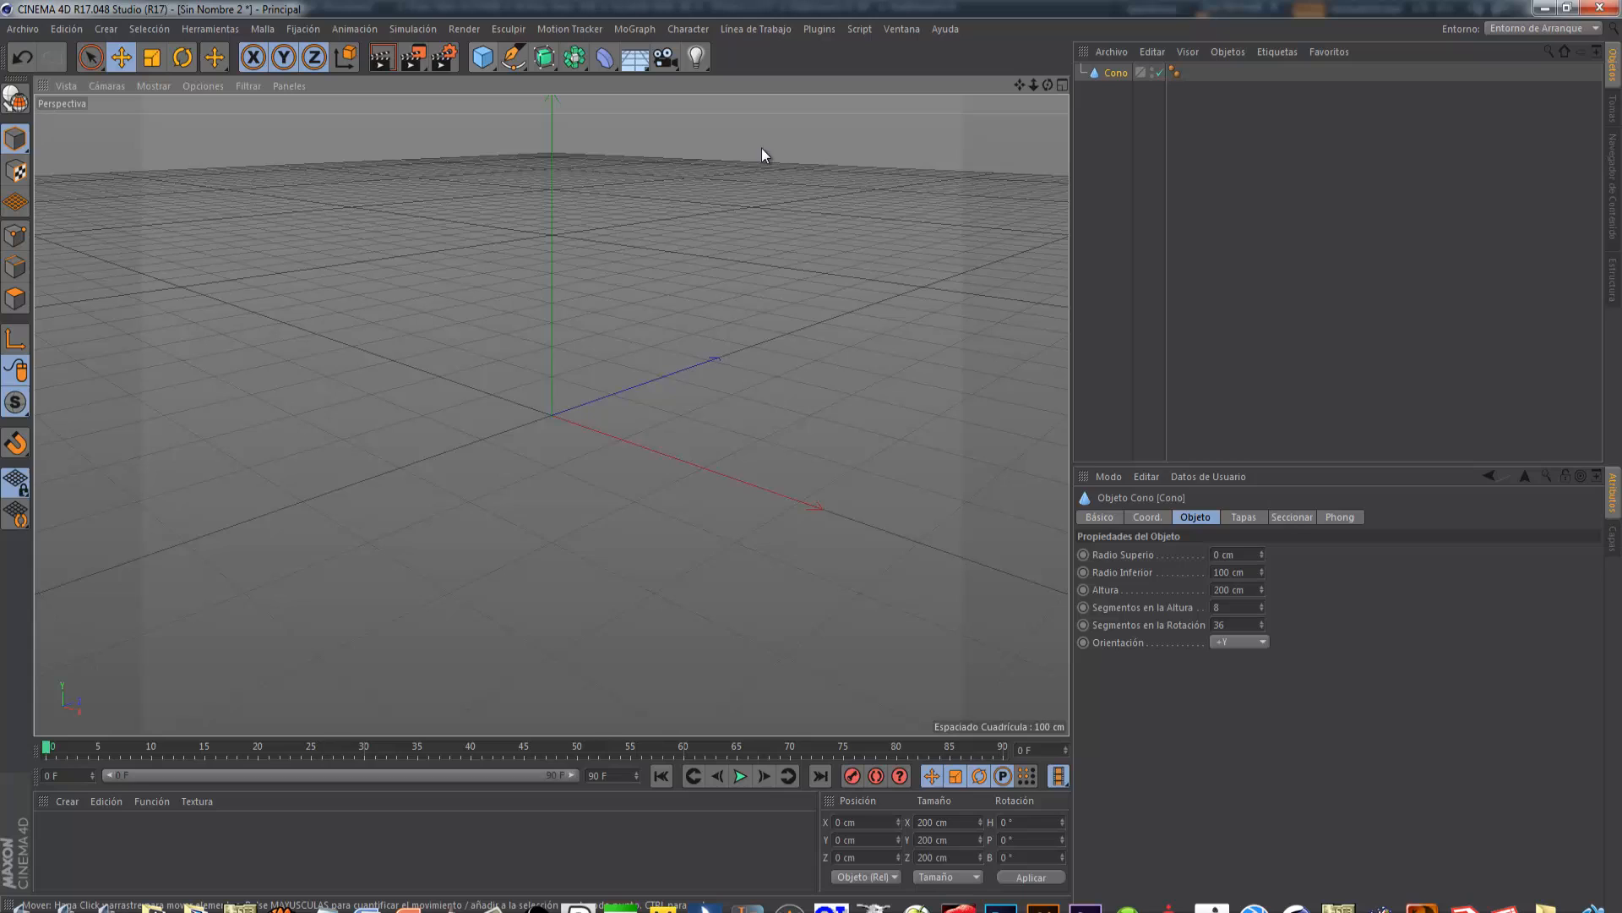
Display the viewport in Gouraud shading with lines and set the cone's height segments to 27
click(155, 86)
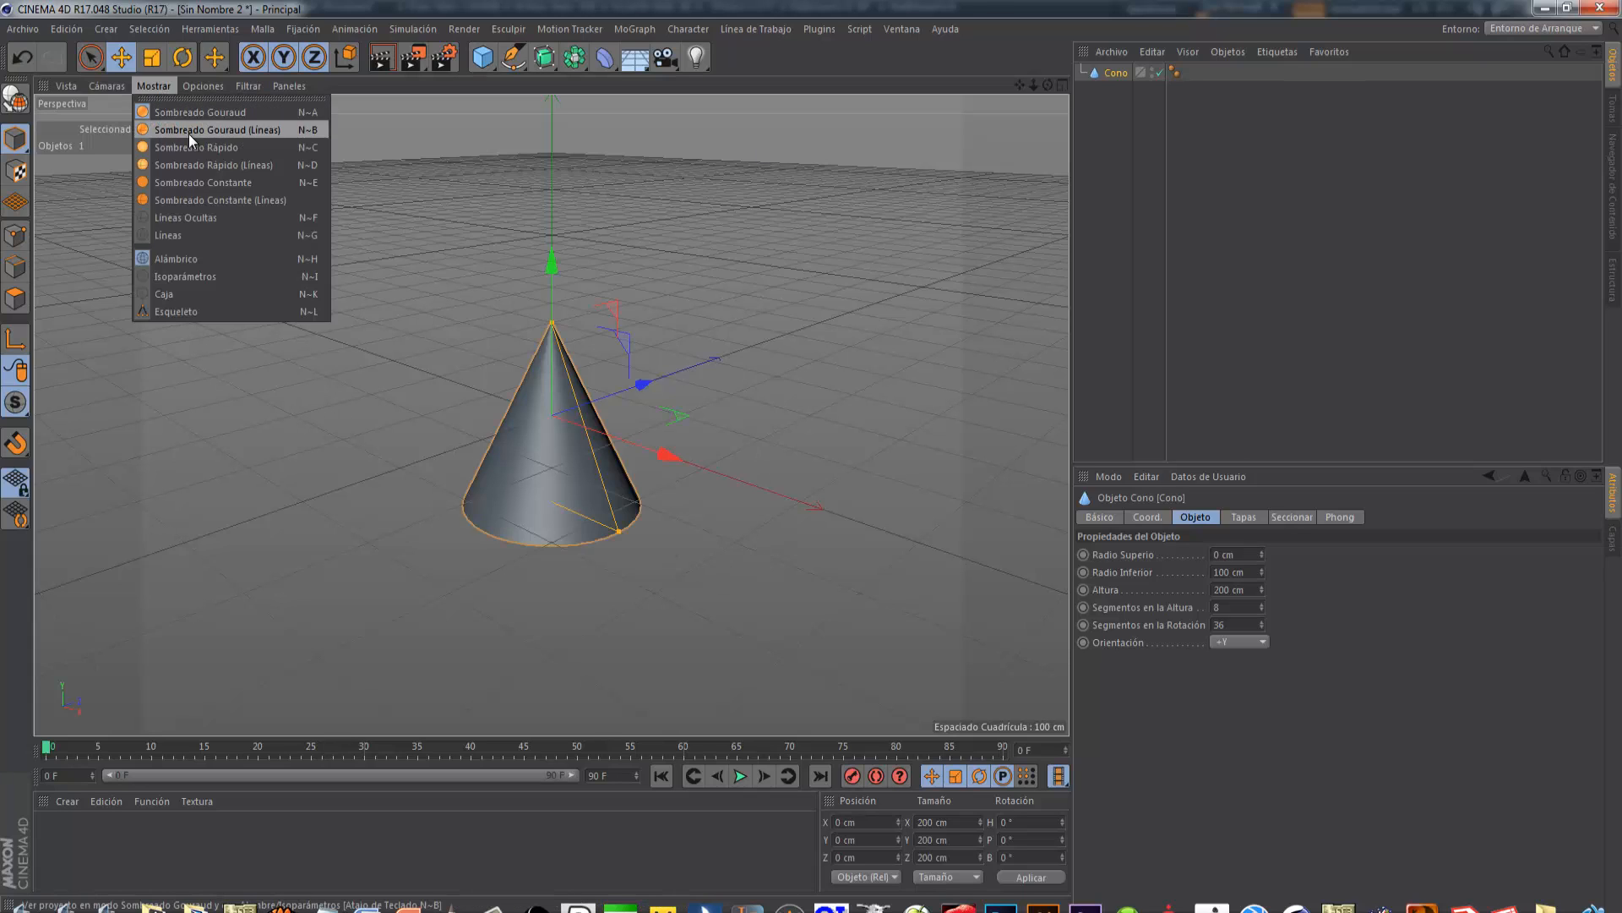
click(190, 131)
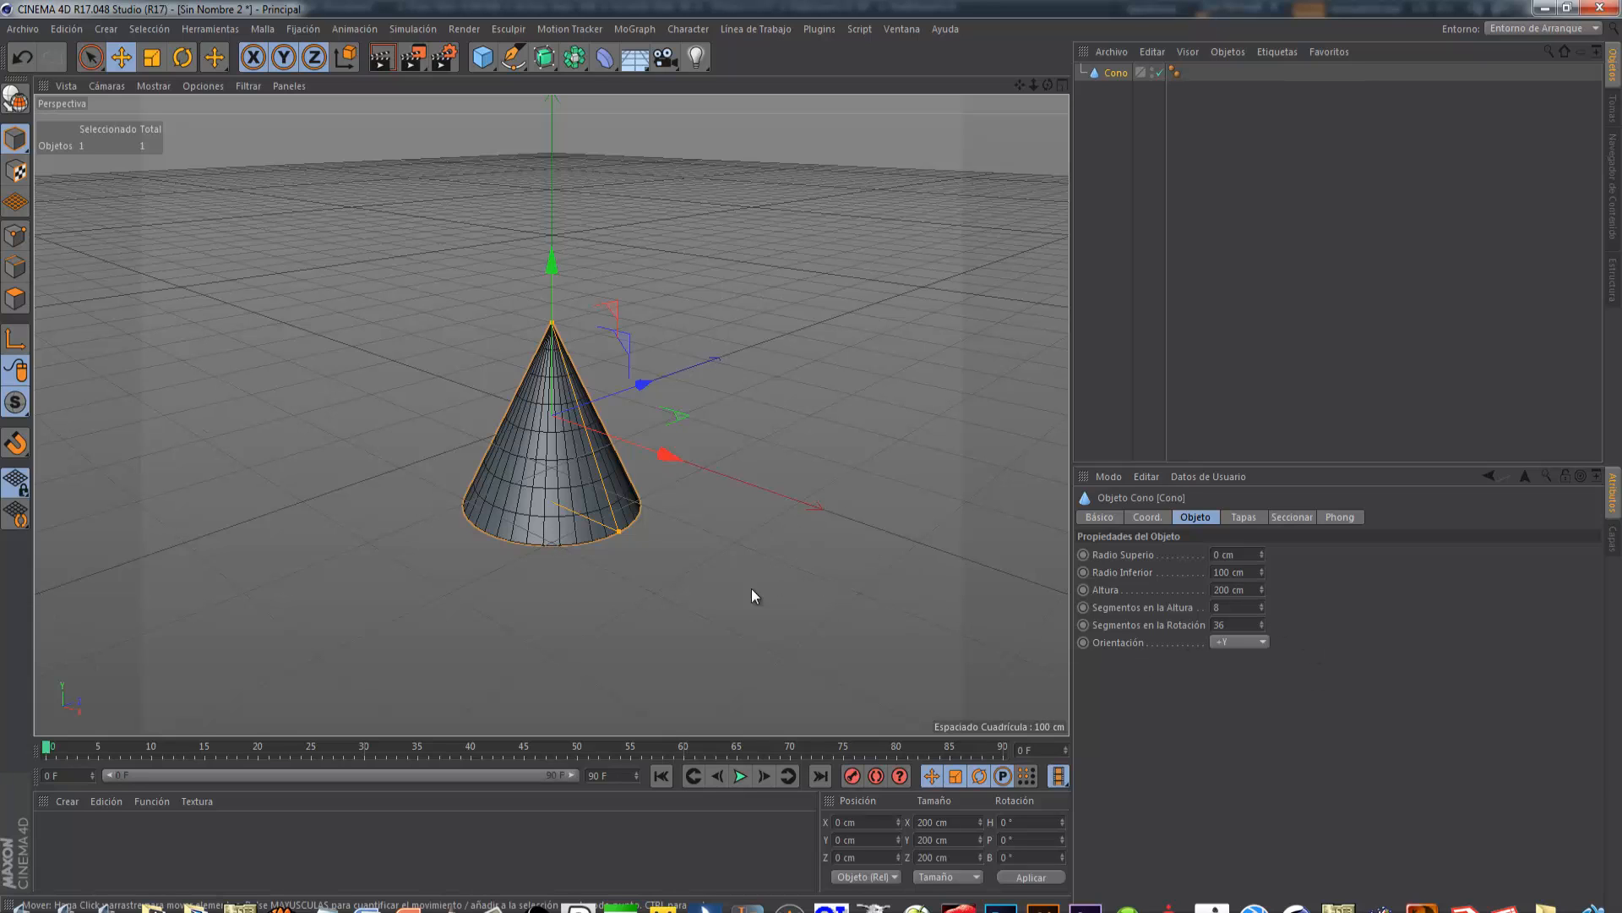
scroll(556, 520, up, 6)
scroll(556, 521, up, 2)
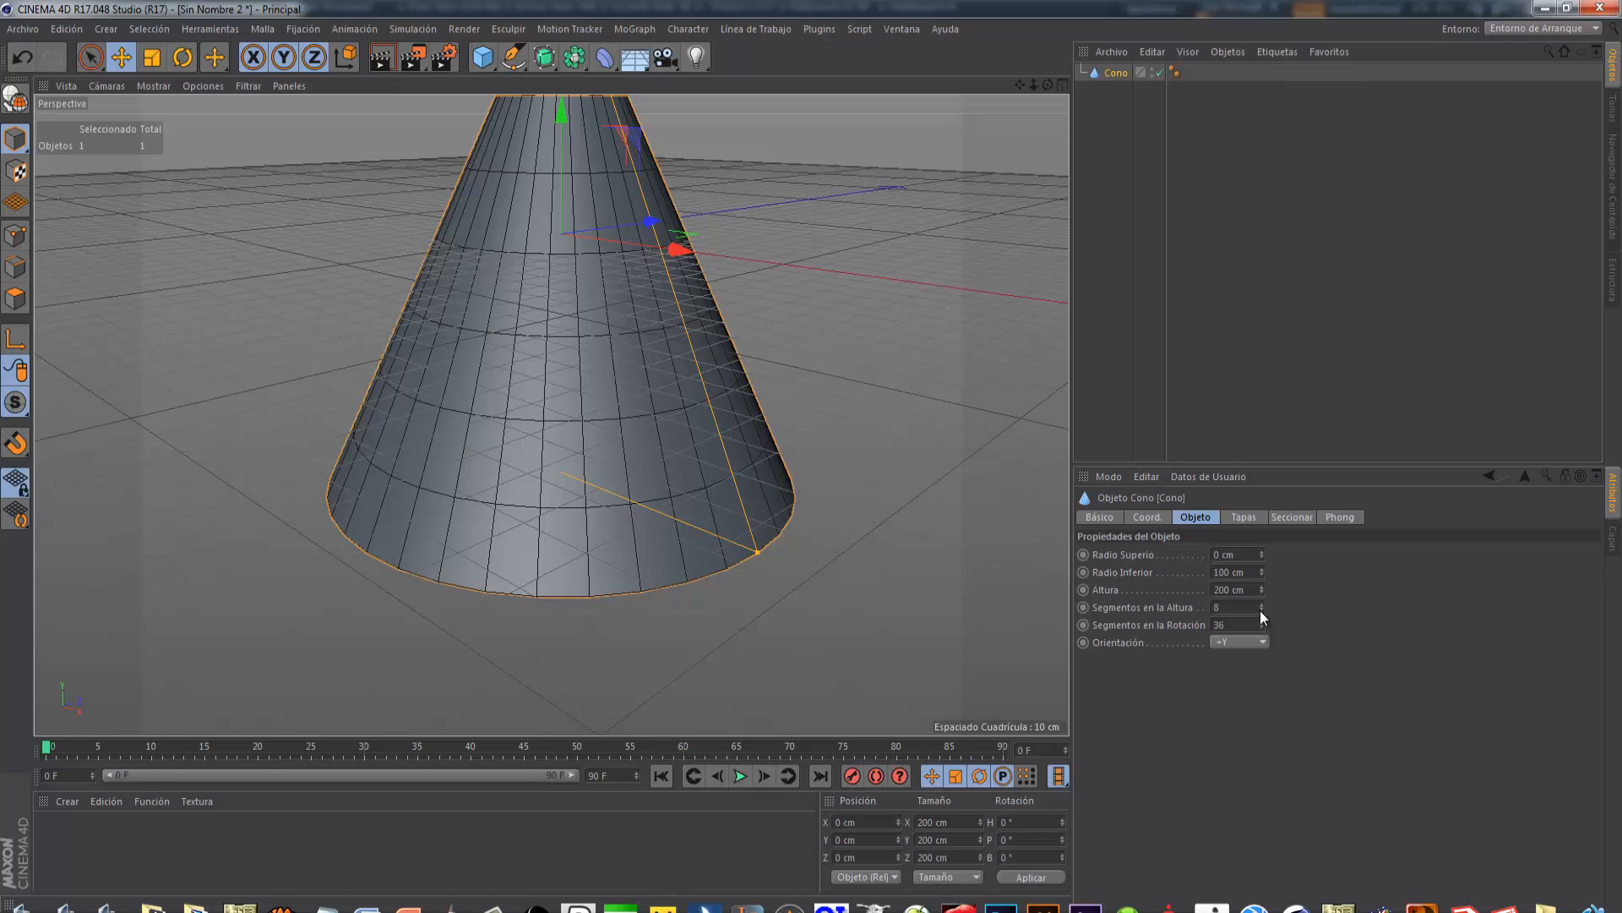
drag(1260, 610, 1260, 608)
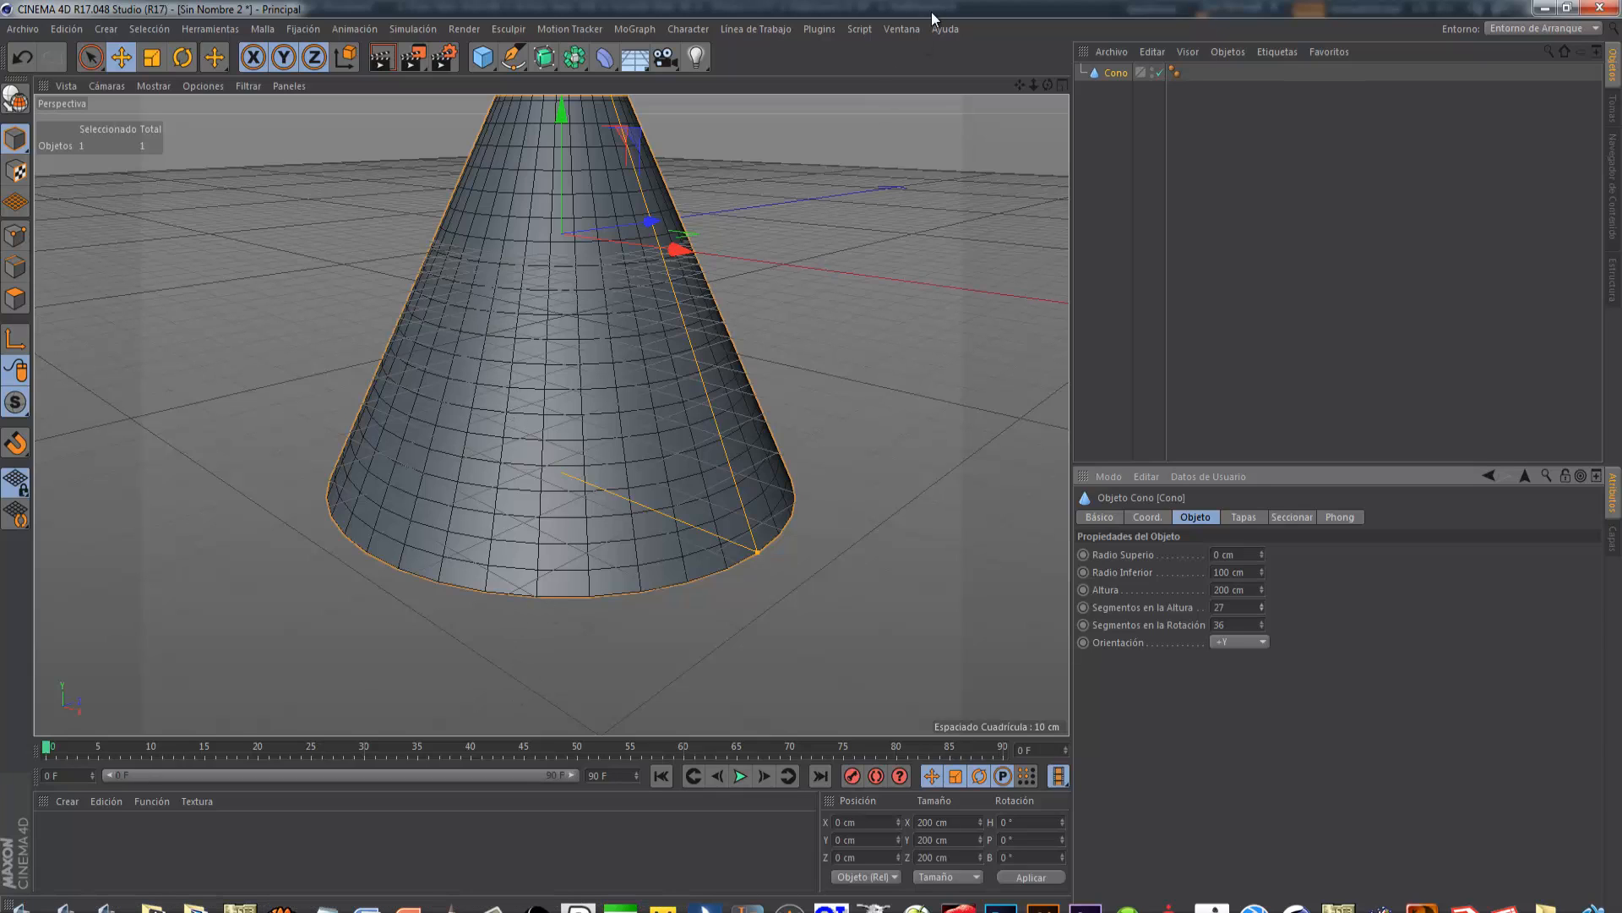
Examine the loop sketches in explicacion edgeloop.c4d and return to the untitled cone project
click(901, 29)
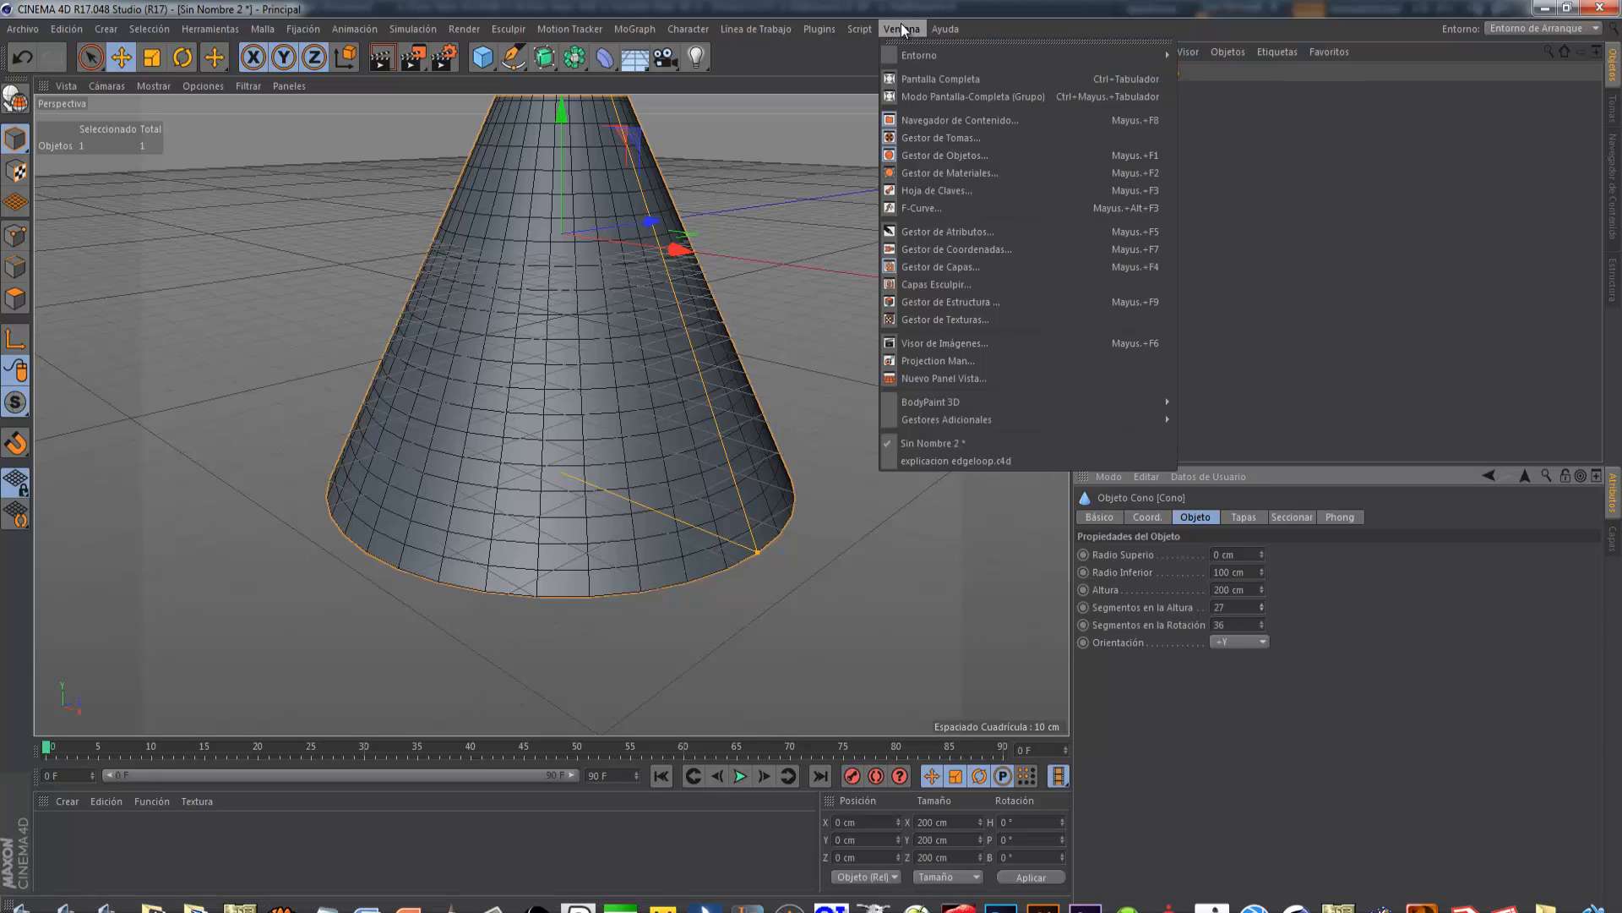
click(990, 458)
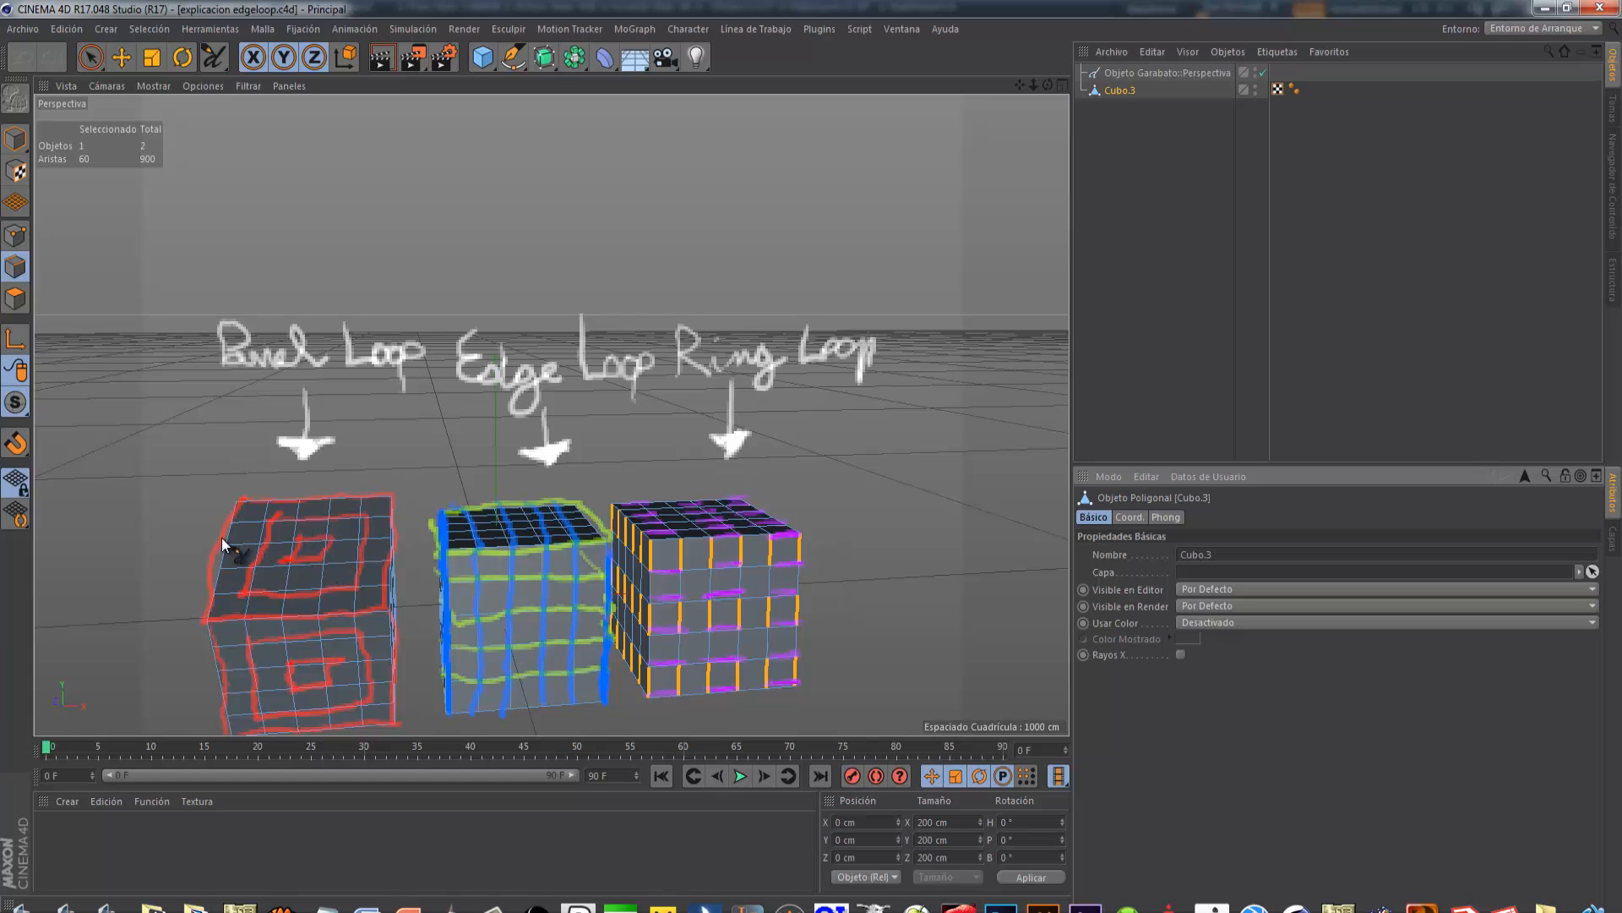
click(906, 29)
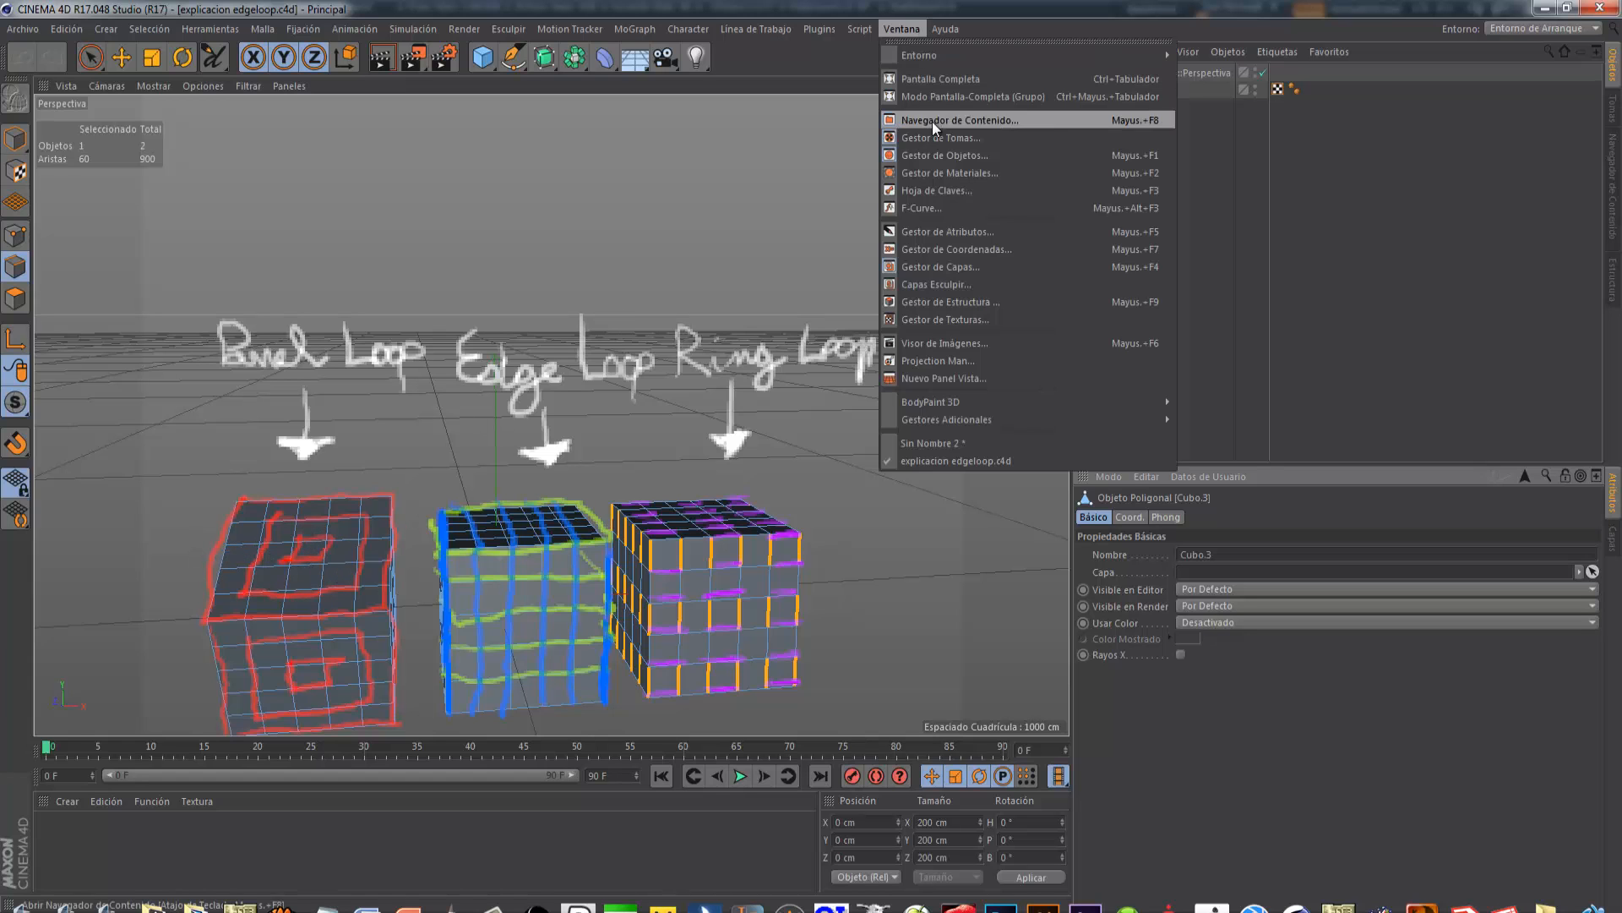
click(960, 444)
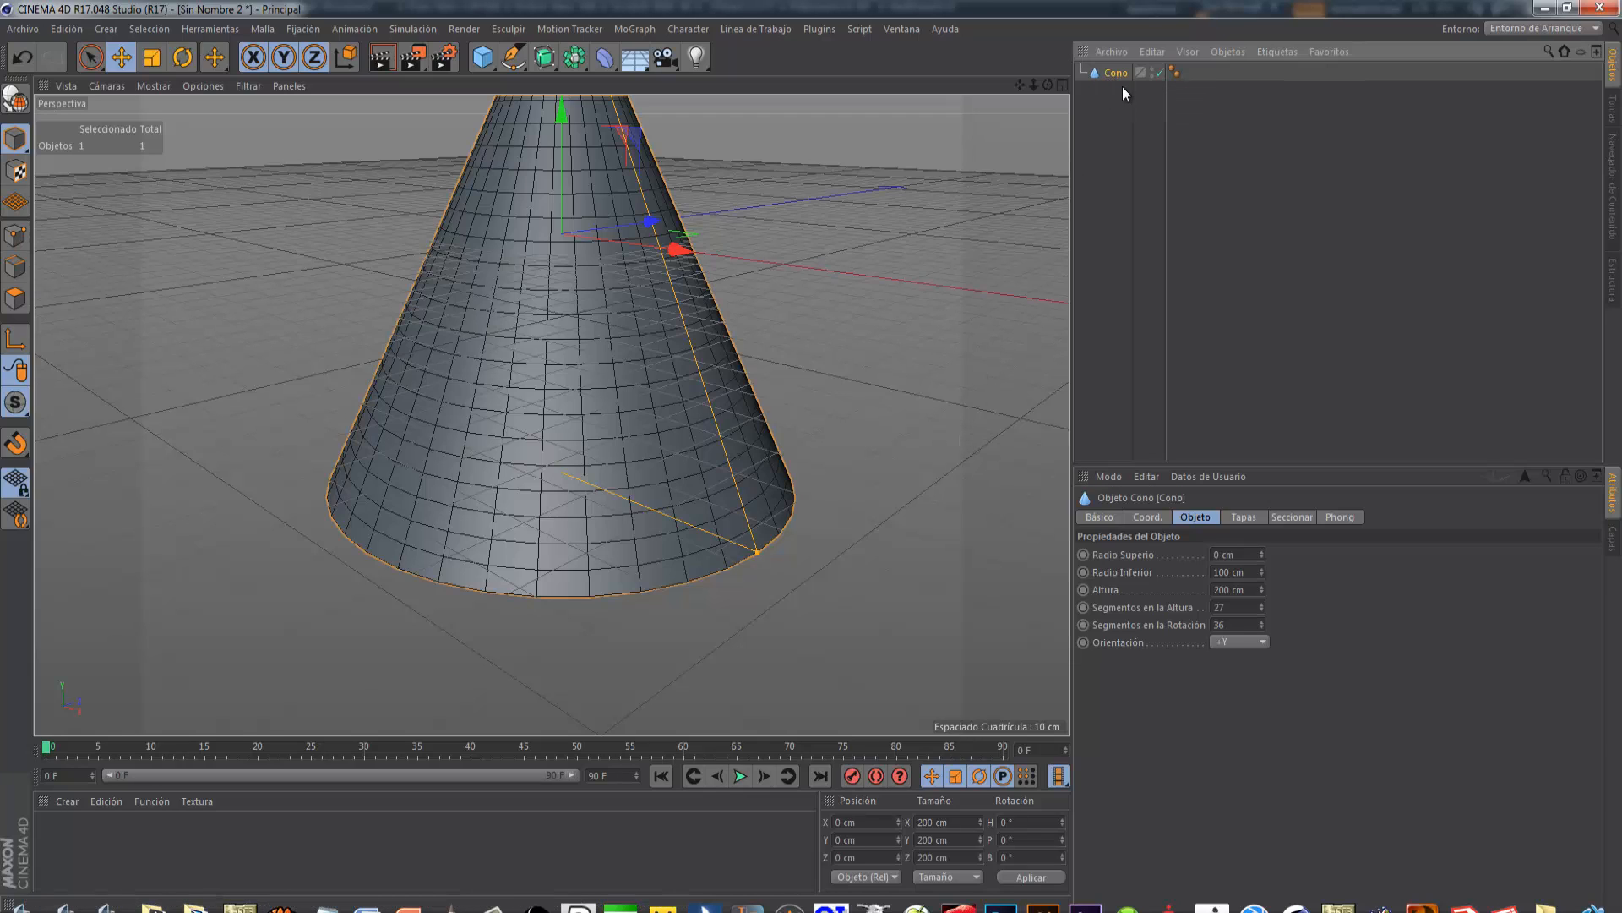
Delete the cone and add a cylinder primitive in its place
key(Delete)
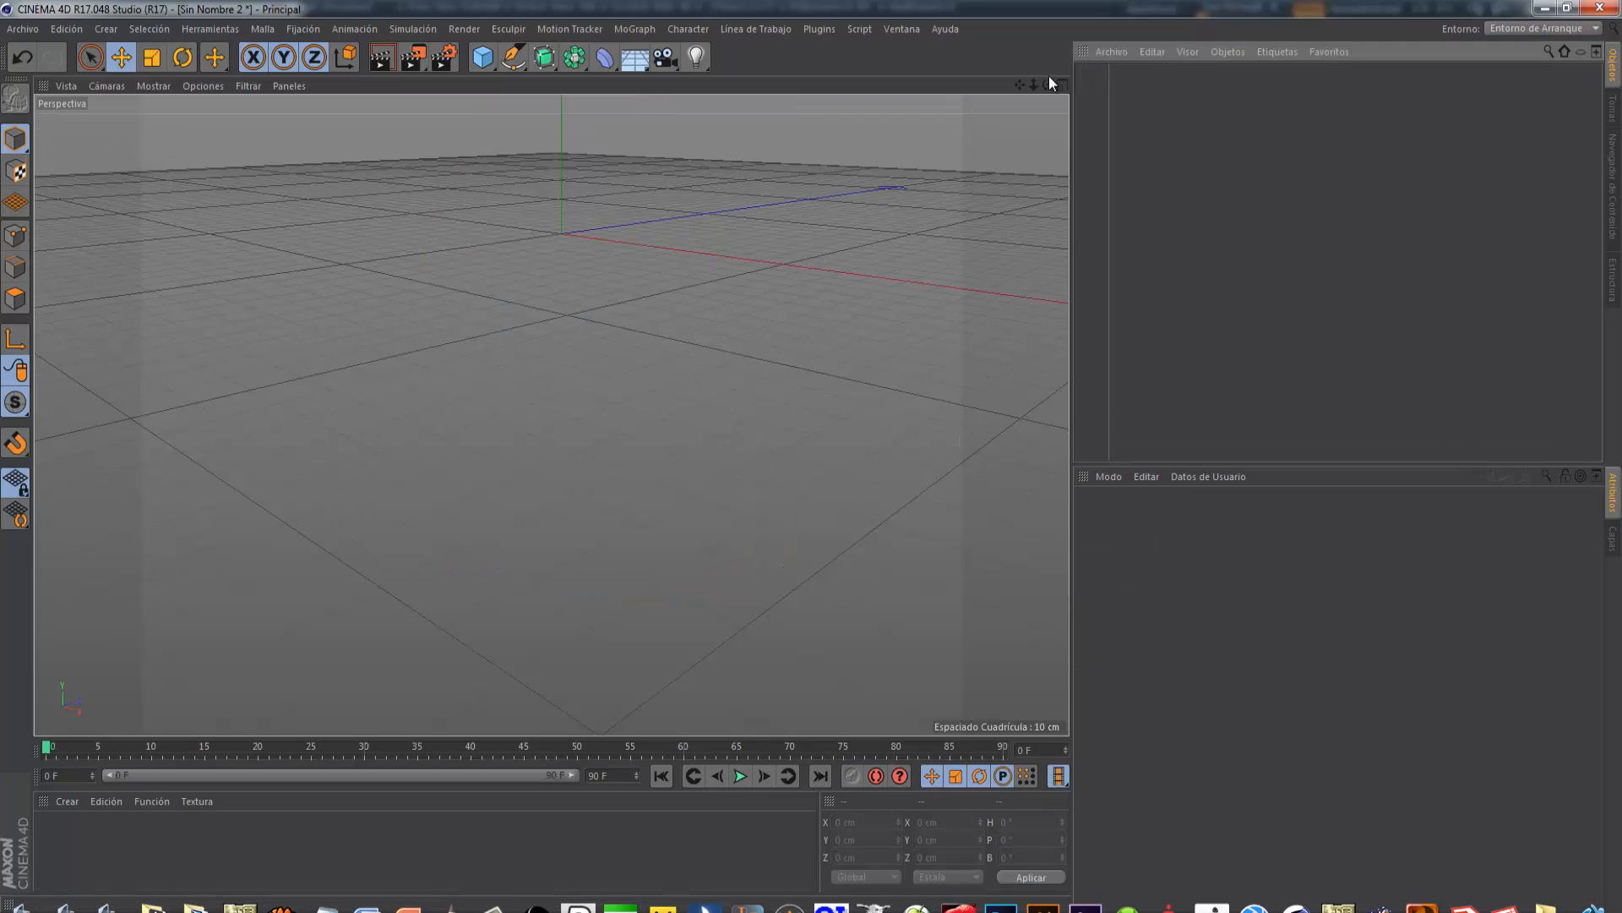
click(490, 63)
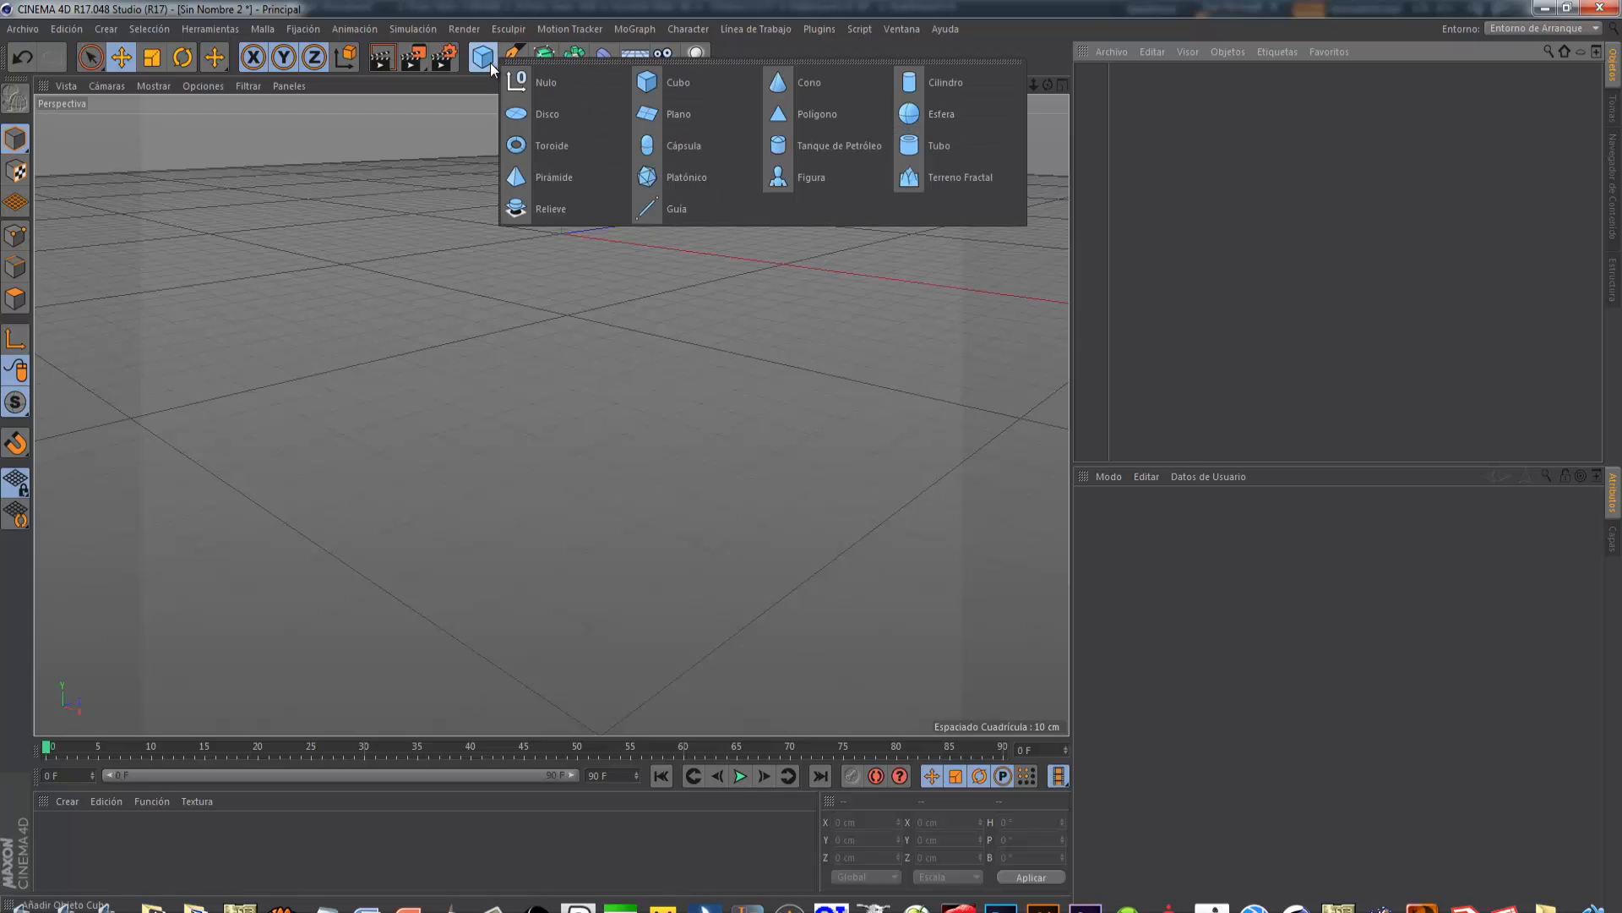
click(899, 89)
scroll(473, 479, down, 5)
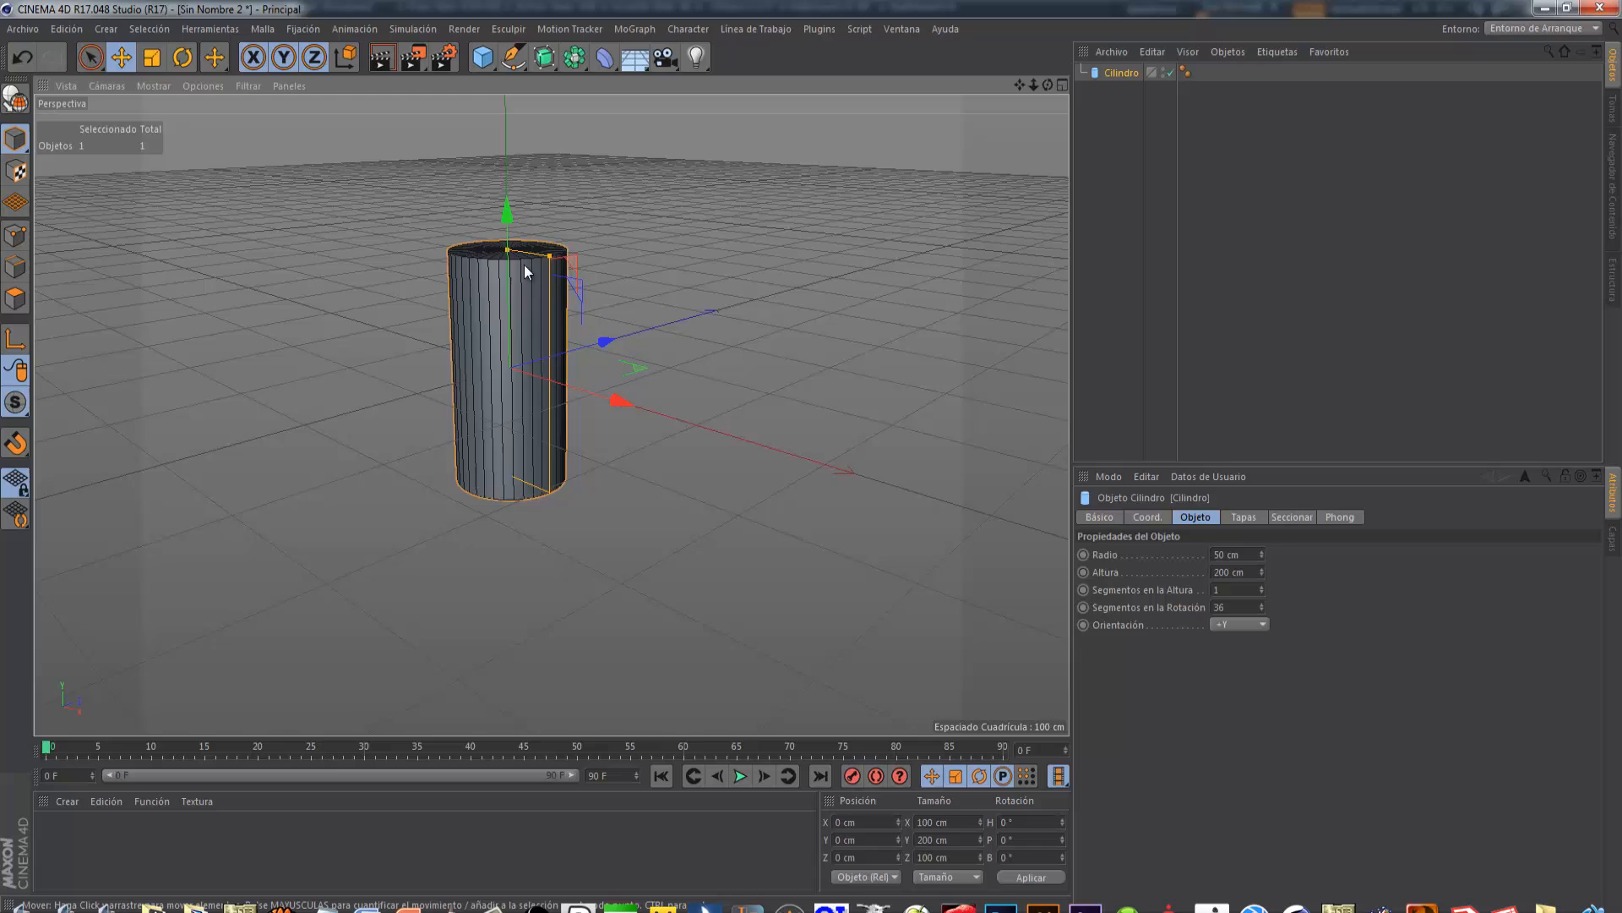
alt+drag(524, 266, 545, 370)
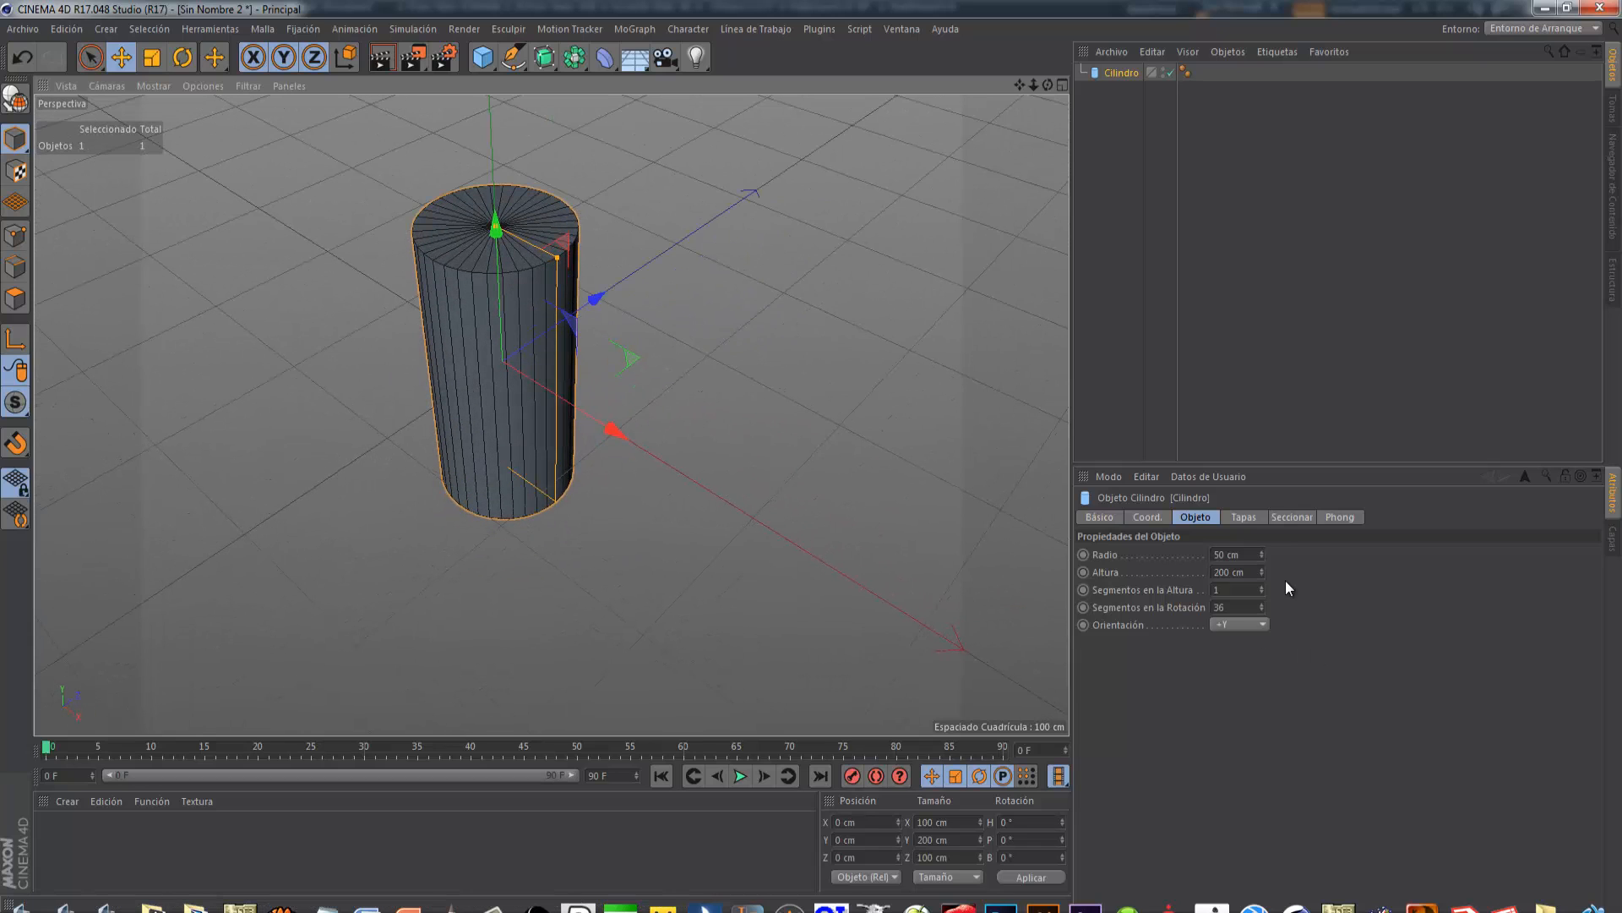
Set the cylinder's cap segments to 7
click(1244, 517)
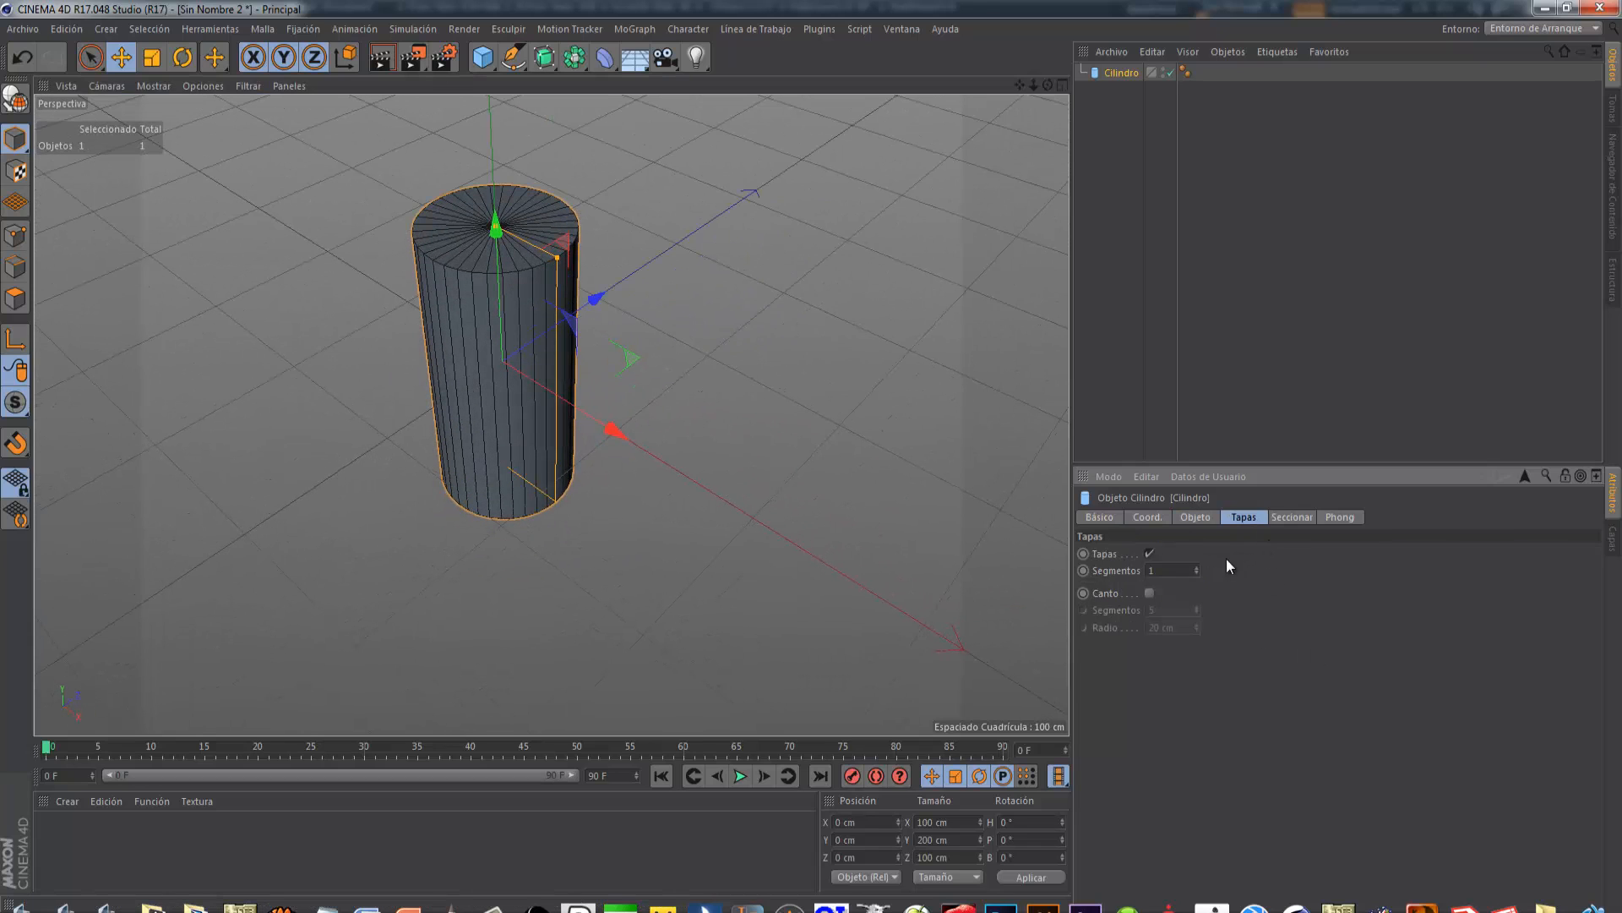
drag(1200, 562, 1203, 561)
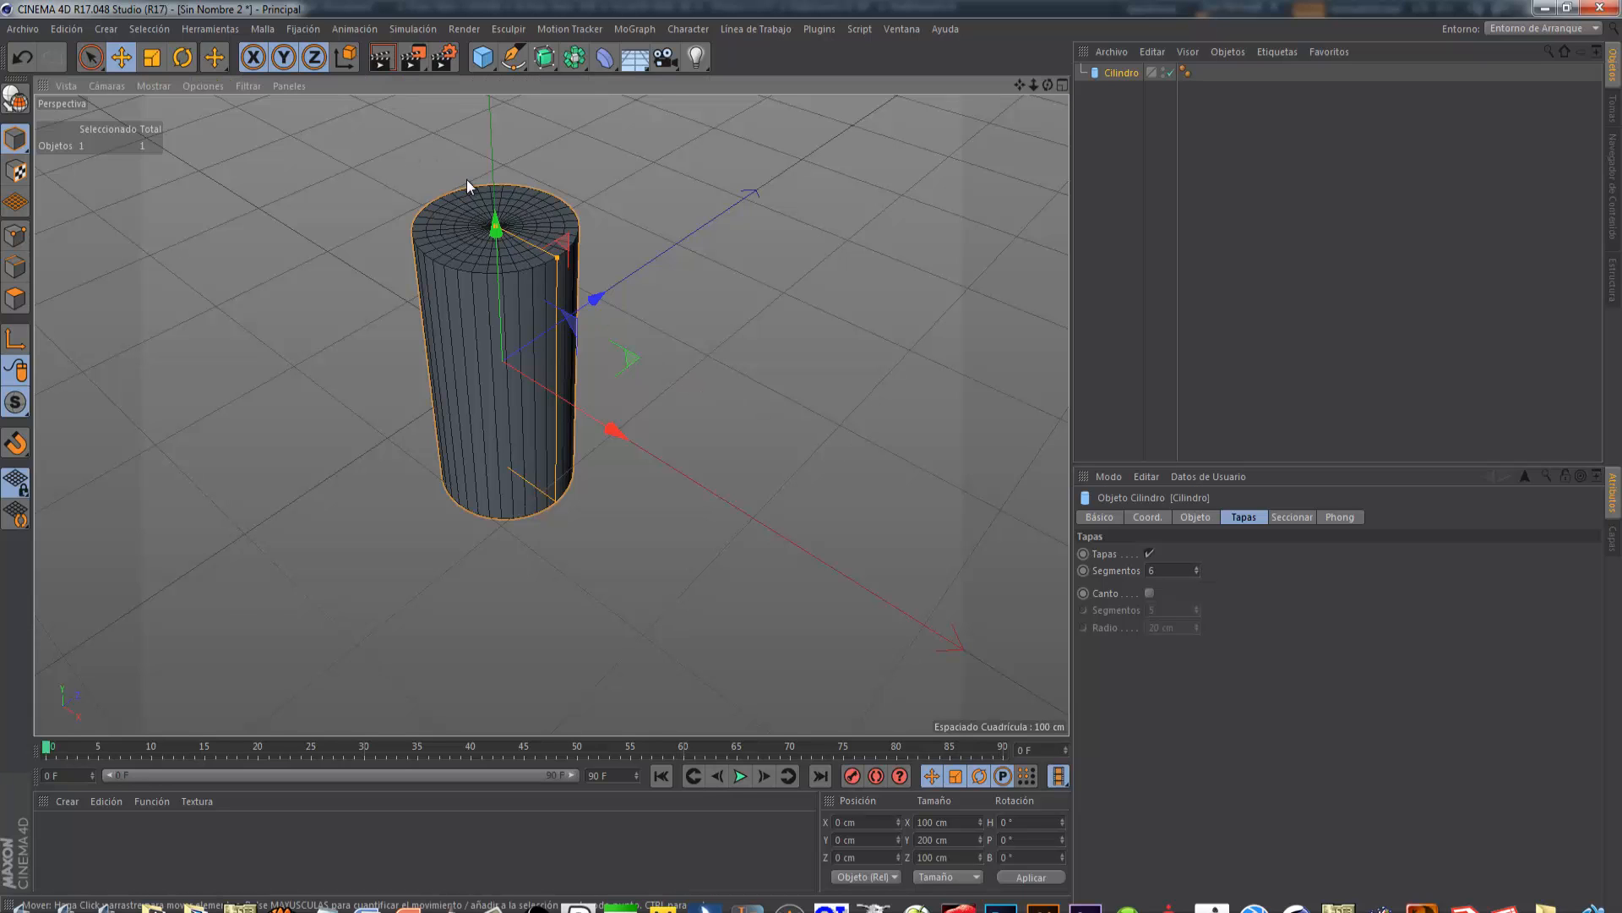
scroll(470, 181, up, 4)
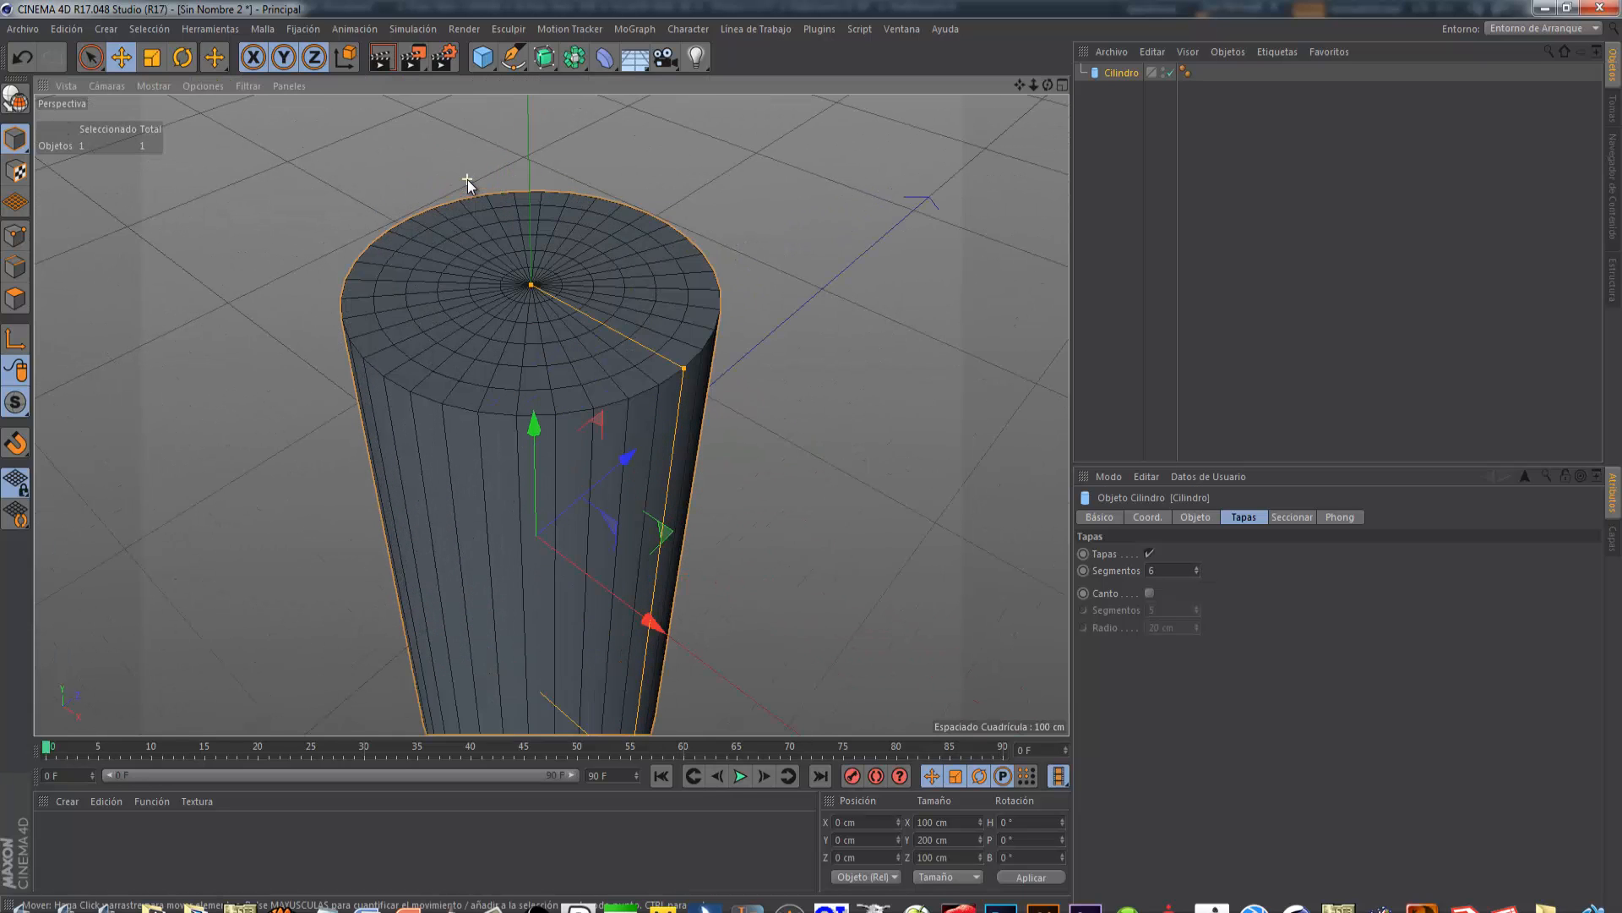
click(1198, 568)
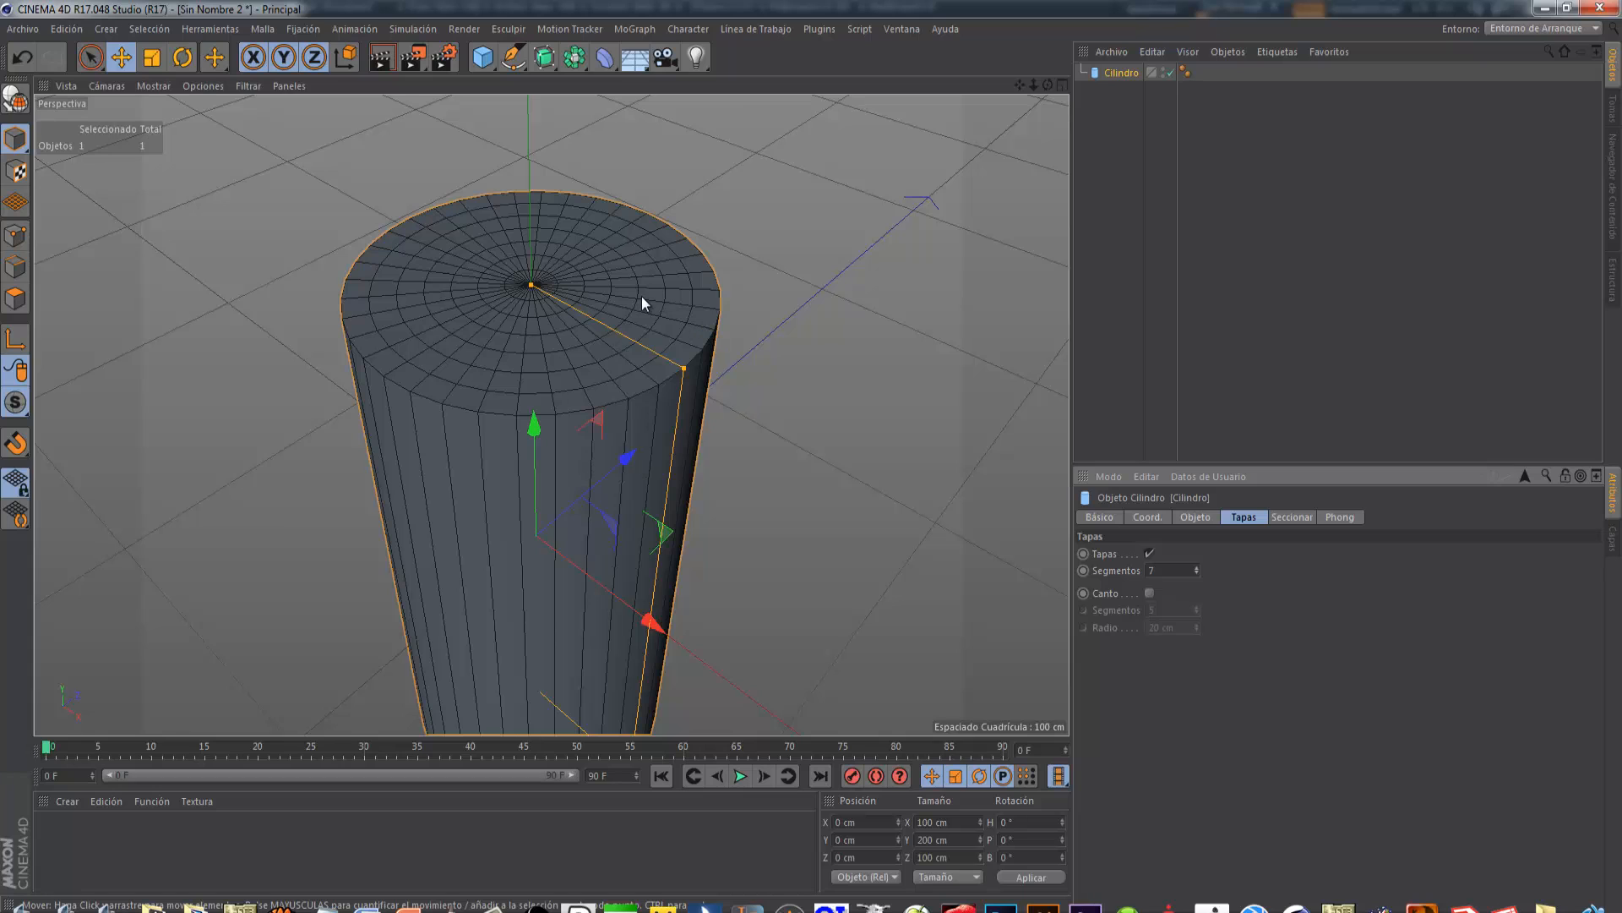
scroll(591, 352, down, 5)
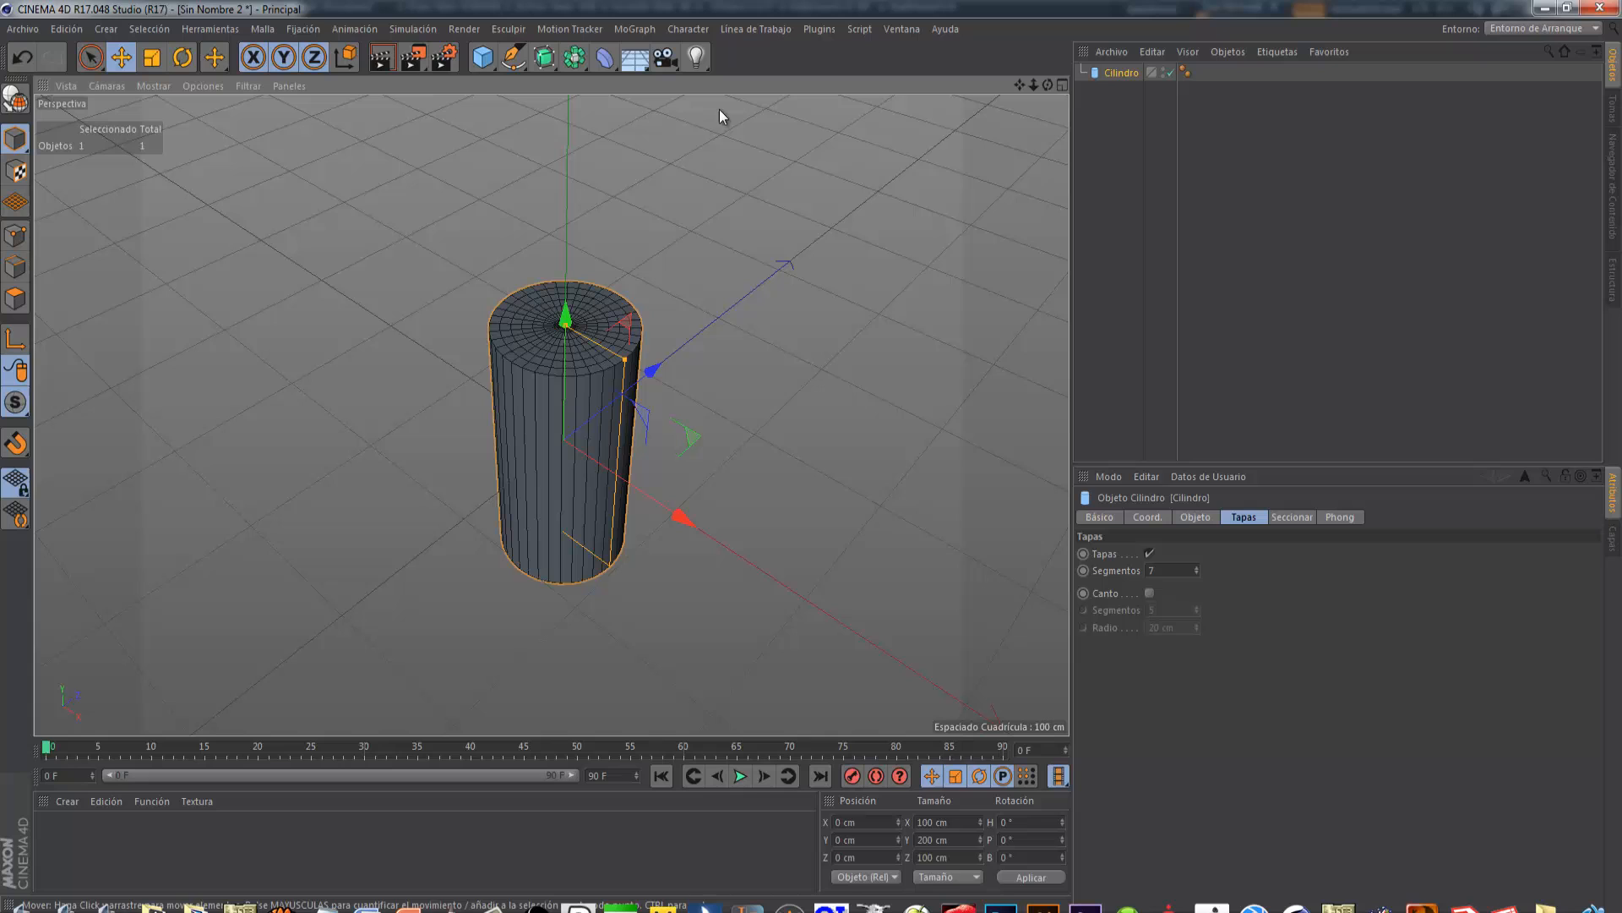
Switch to explicacion edgeloop.c4d and hide the doodle object drawn over the cubes
click(914, 29)
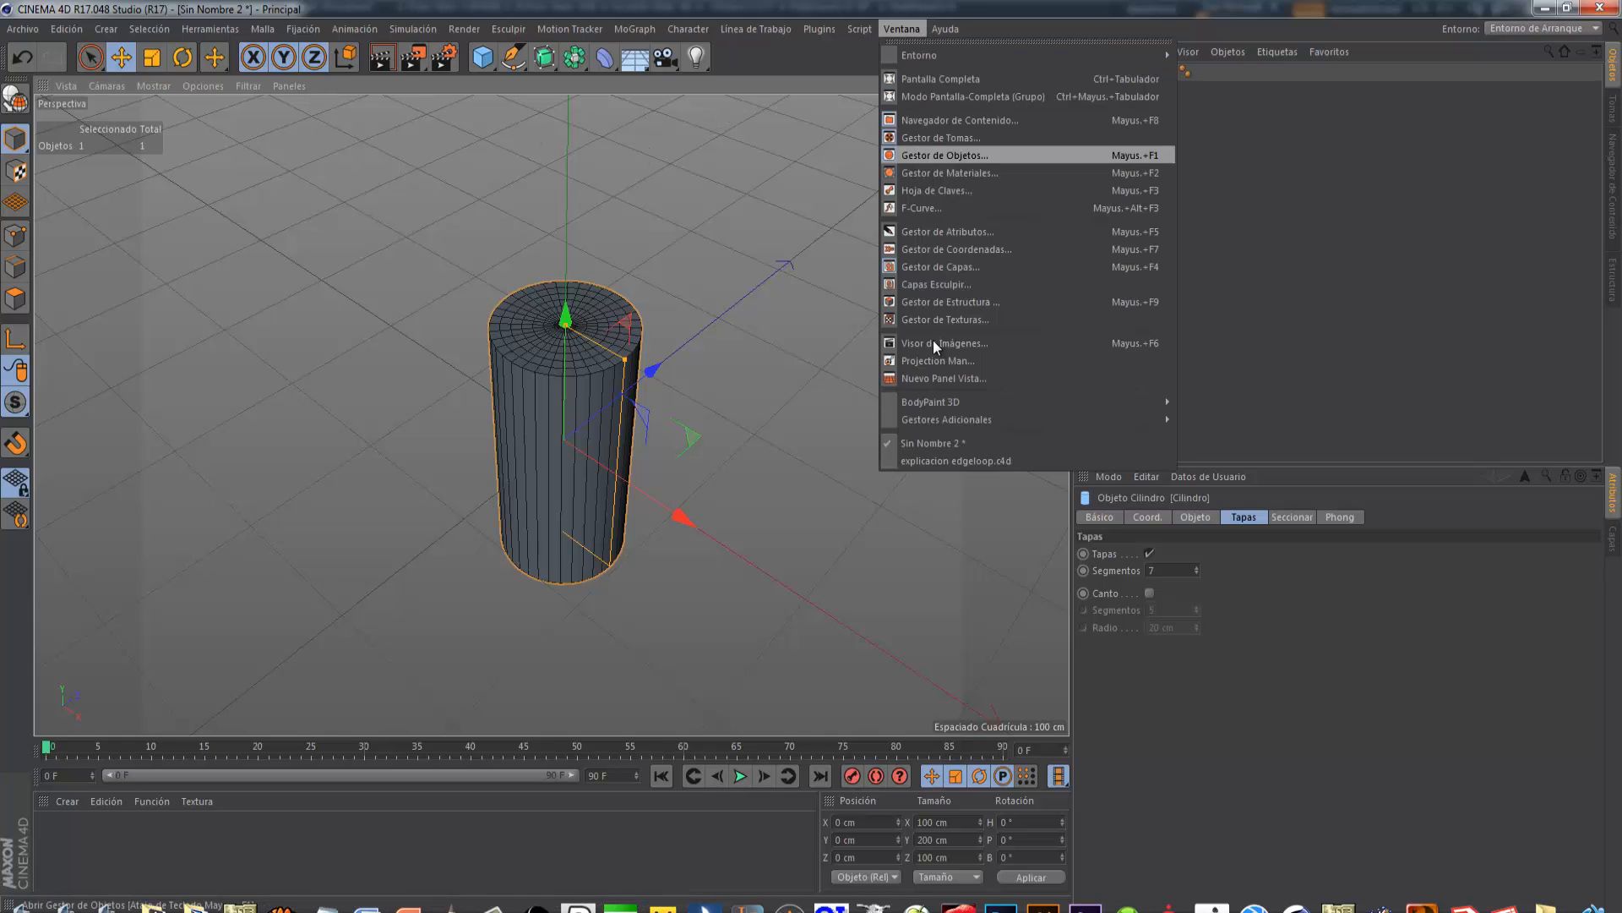
click(920, 460)
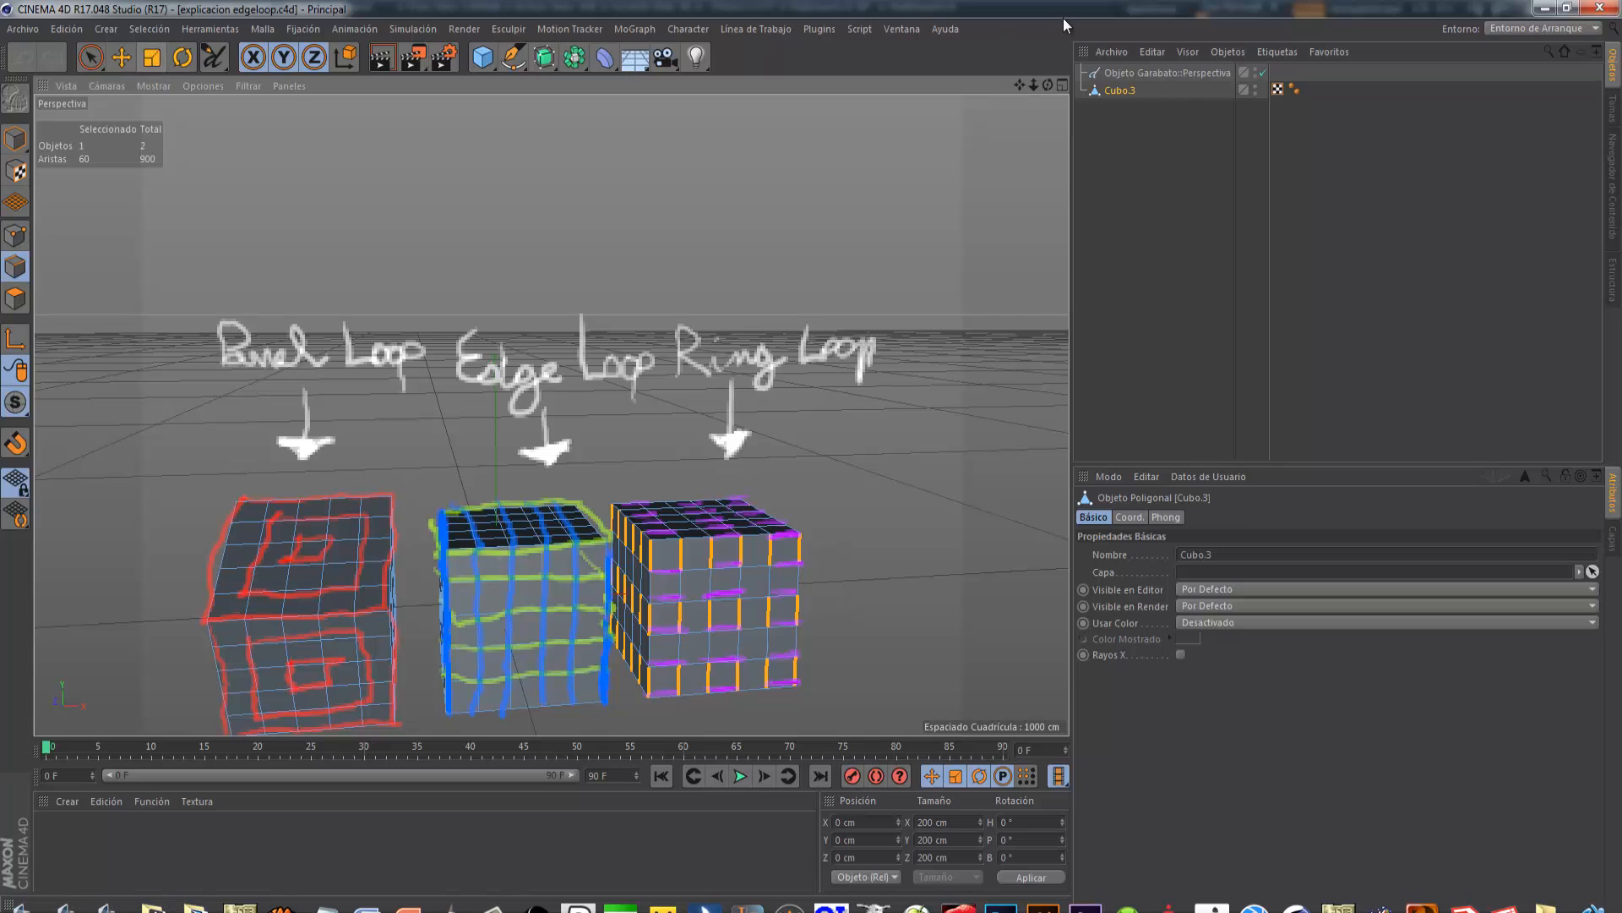
click(1262, 73)
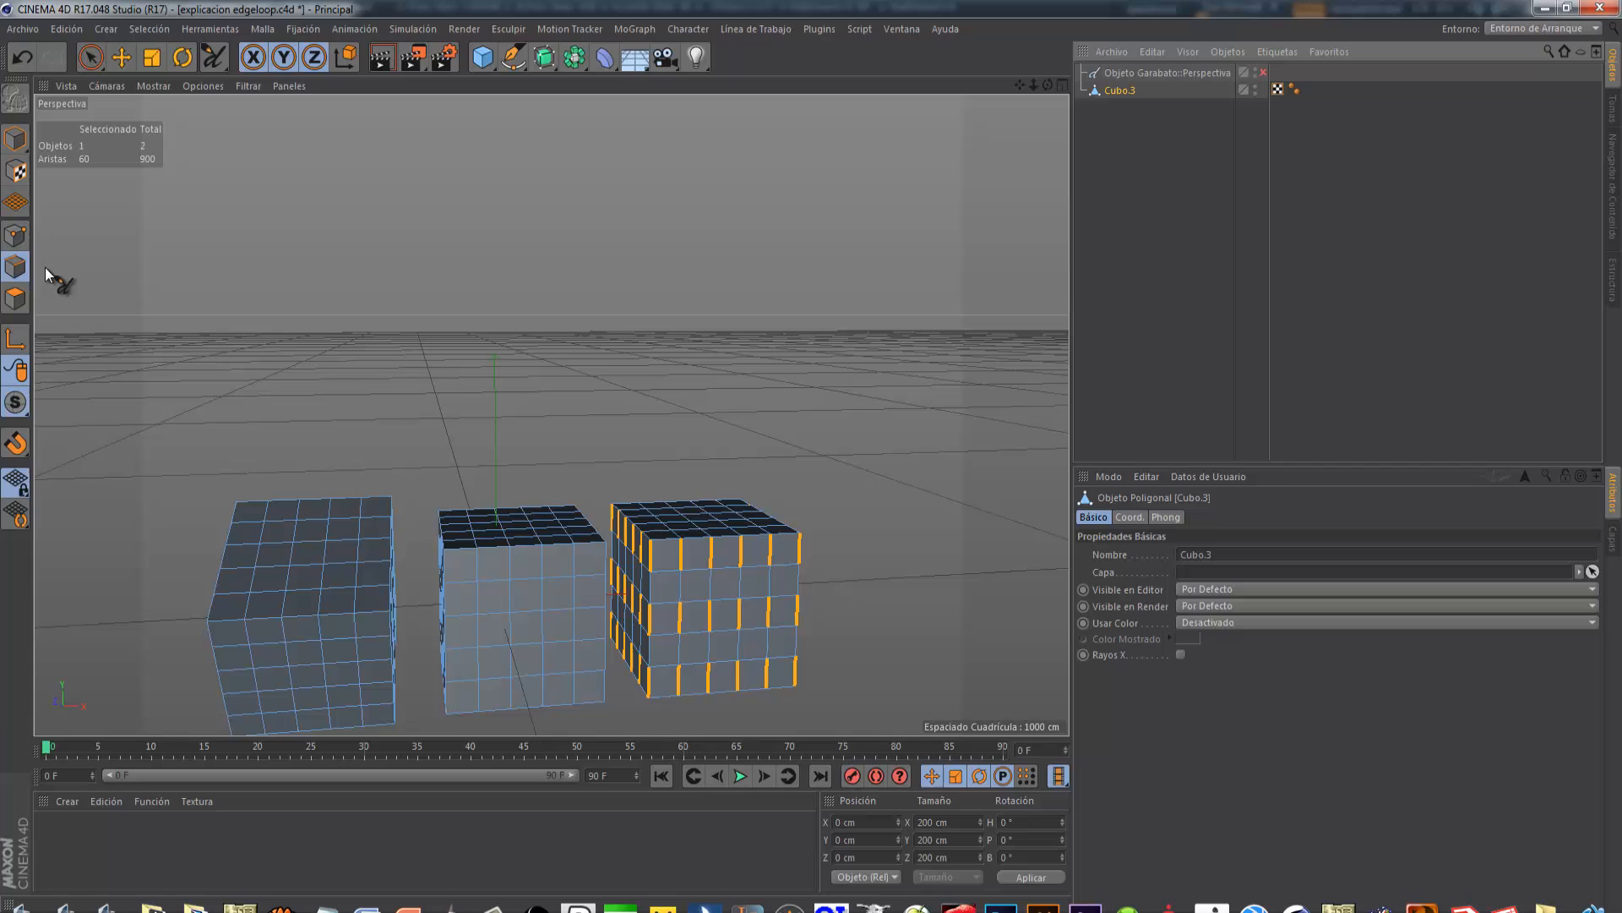
Select all polygons of the leftmost cube in polygon mode
click(19, 297)
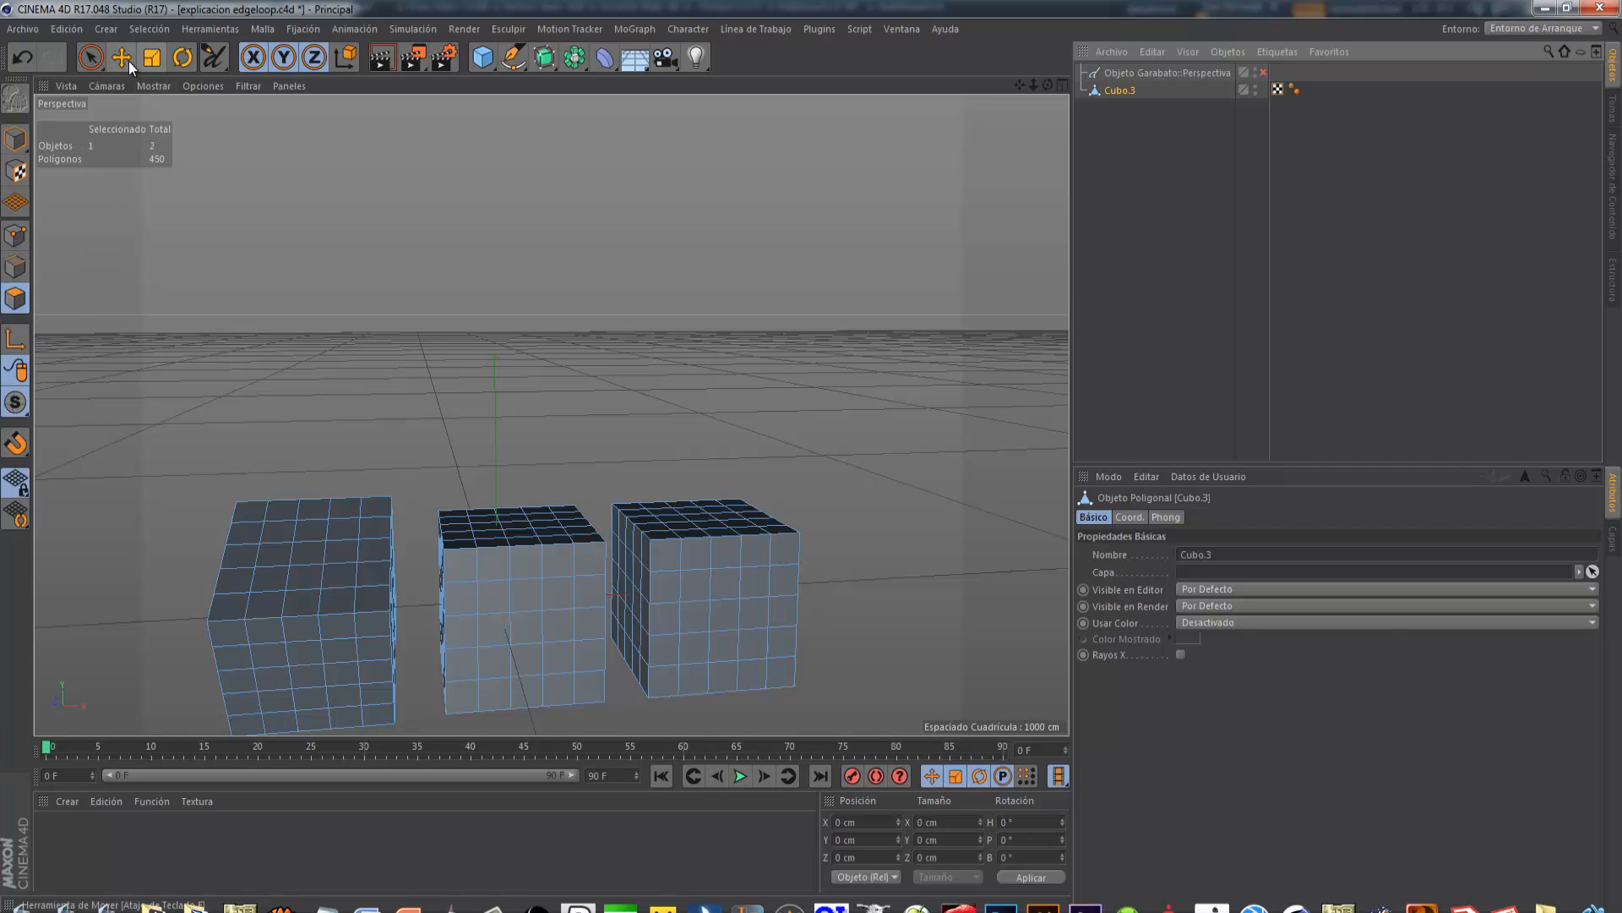
click(128, 61)
click(342, 621)
key(ctrl+a)
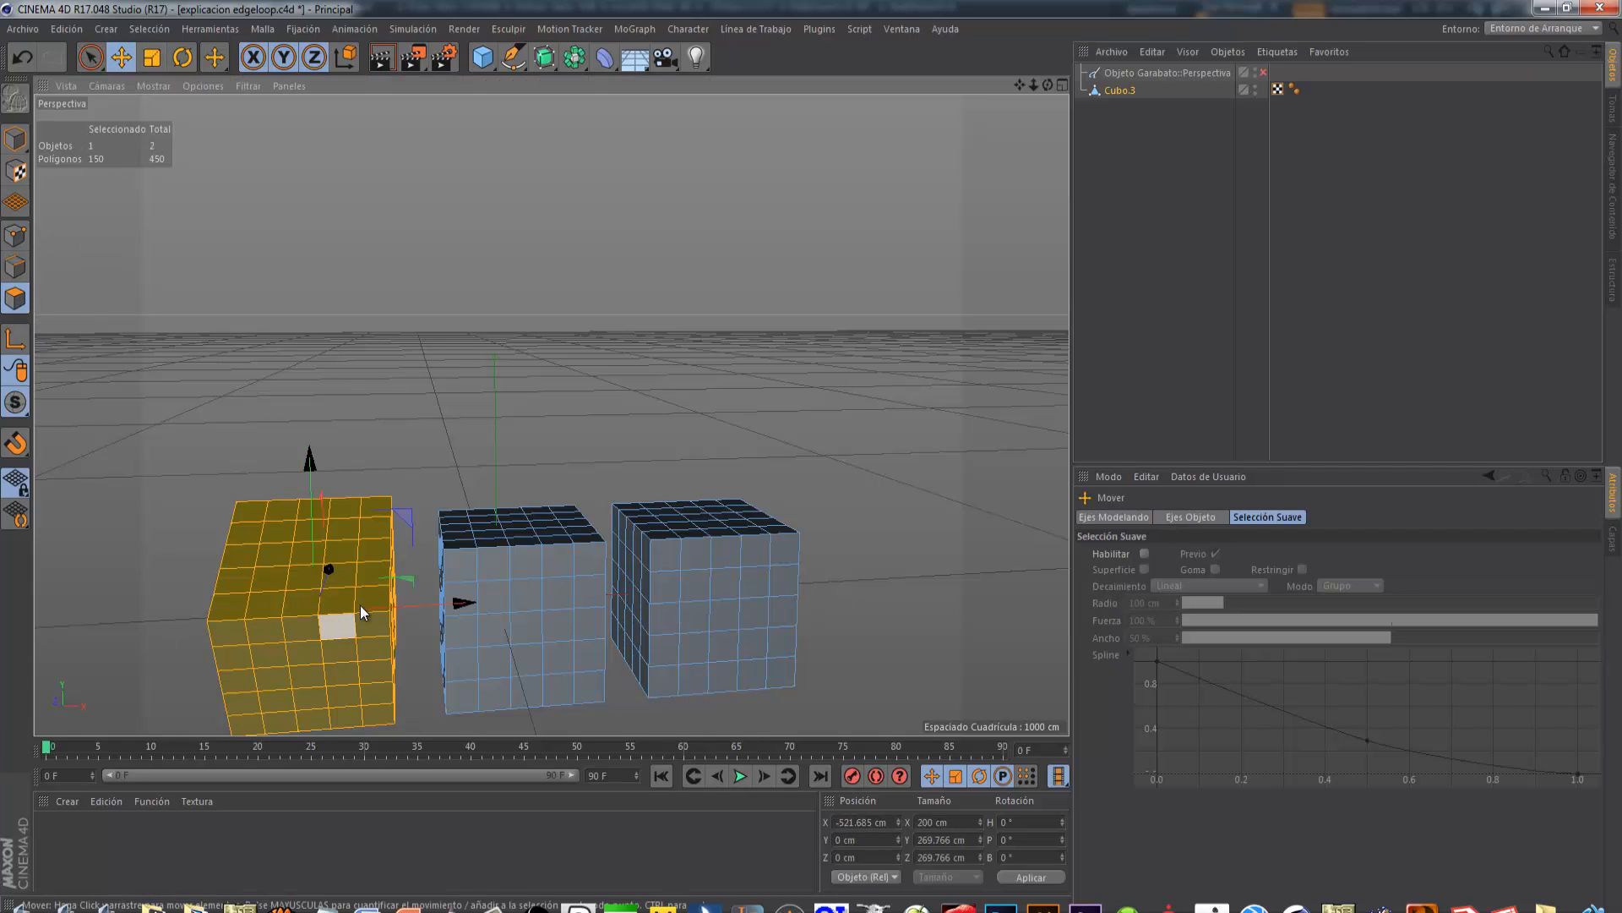
Try rotating the selected polygons of the leftmost cube sideways, and undo the rotation
click(183, 57)
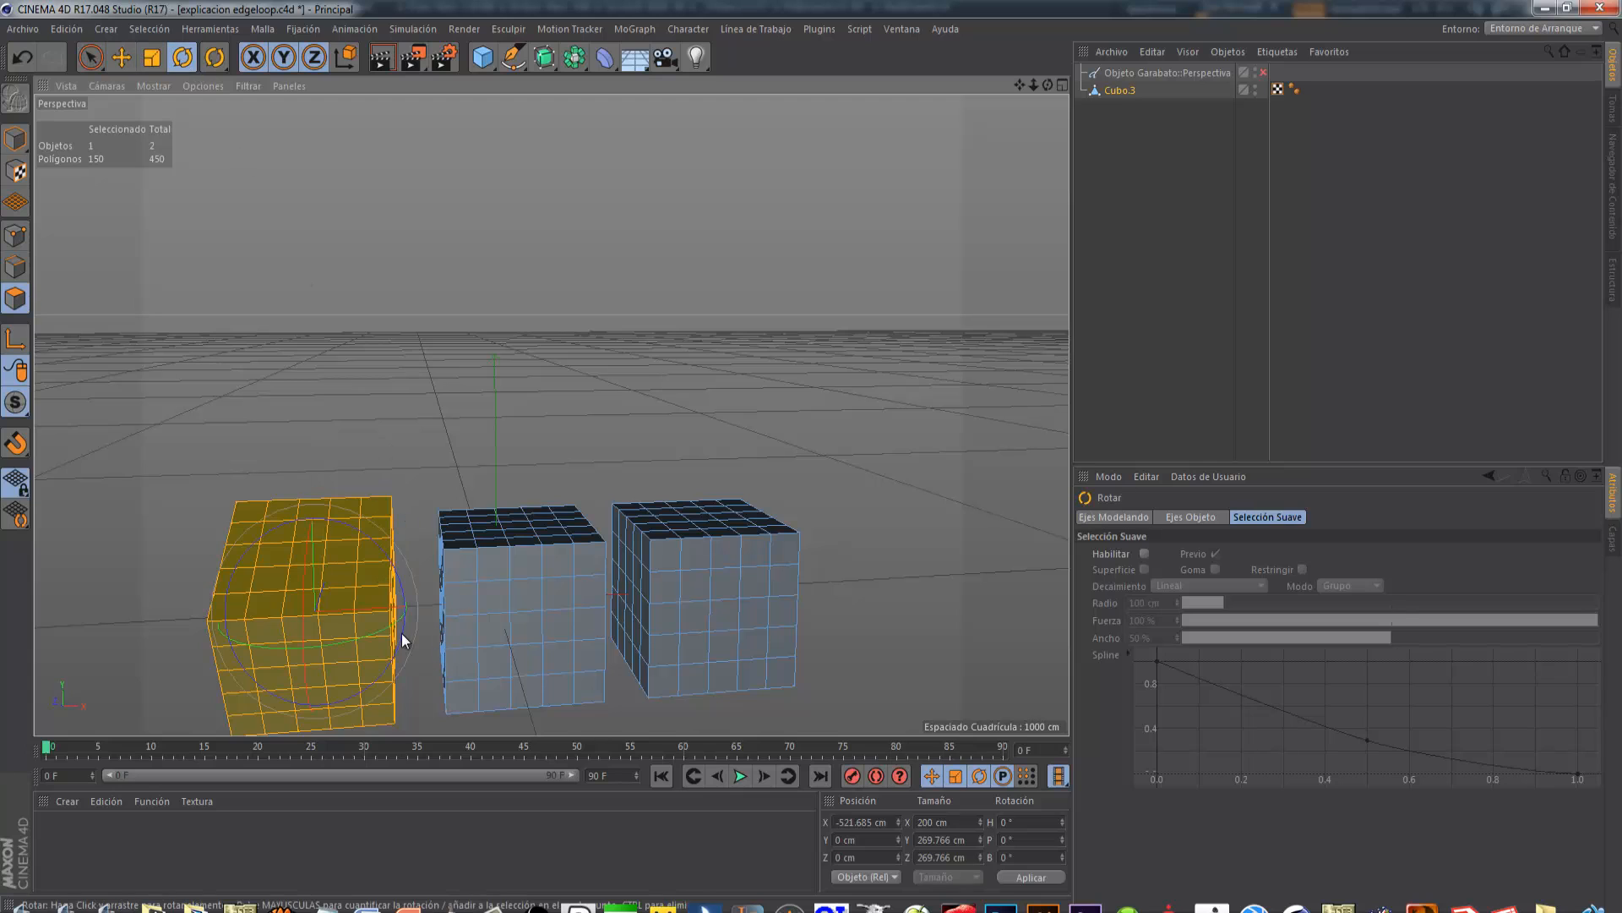
drag(392, 625, 272, 585)
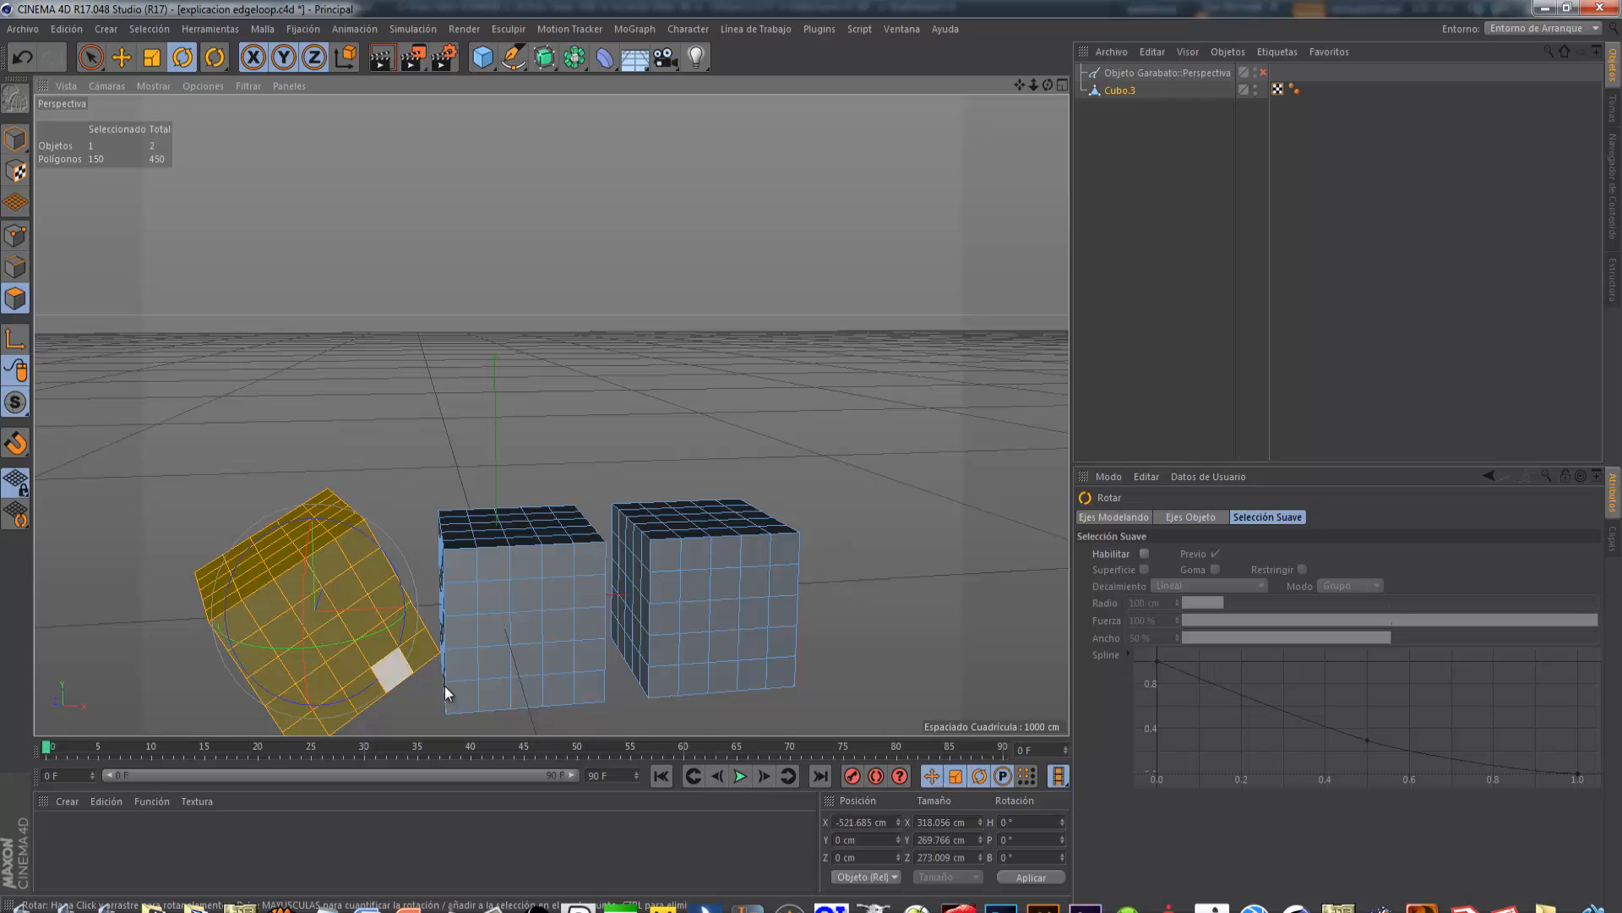
key(ctrl+z)
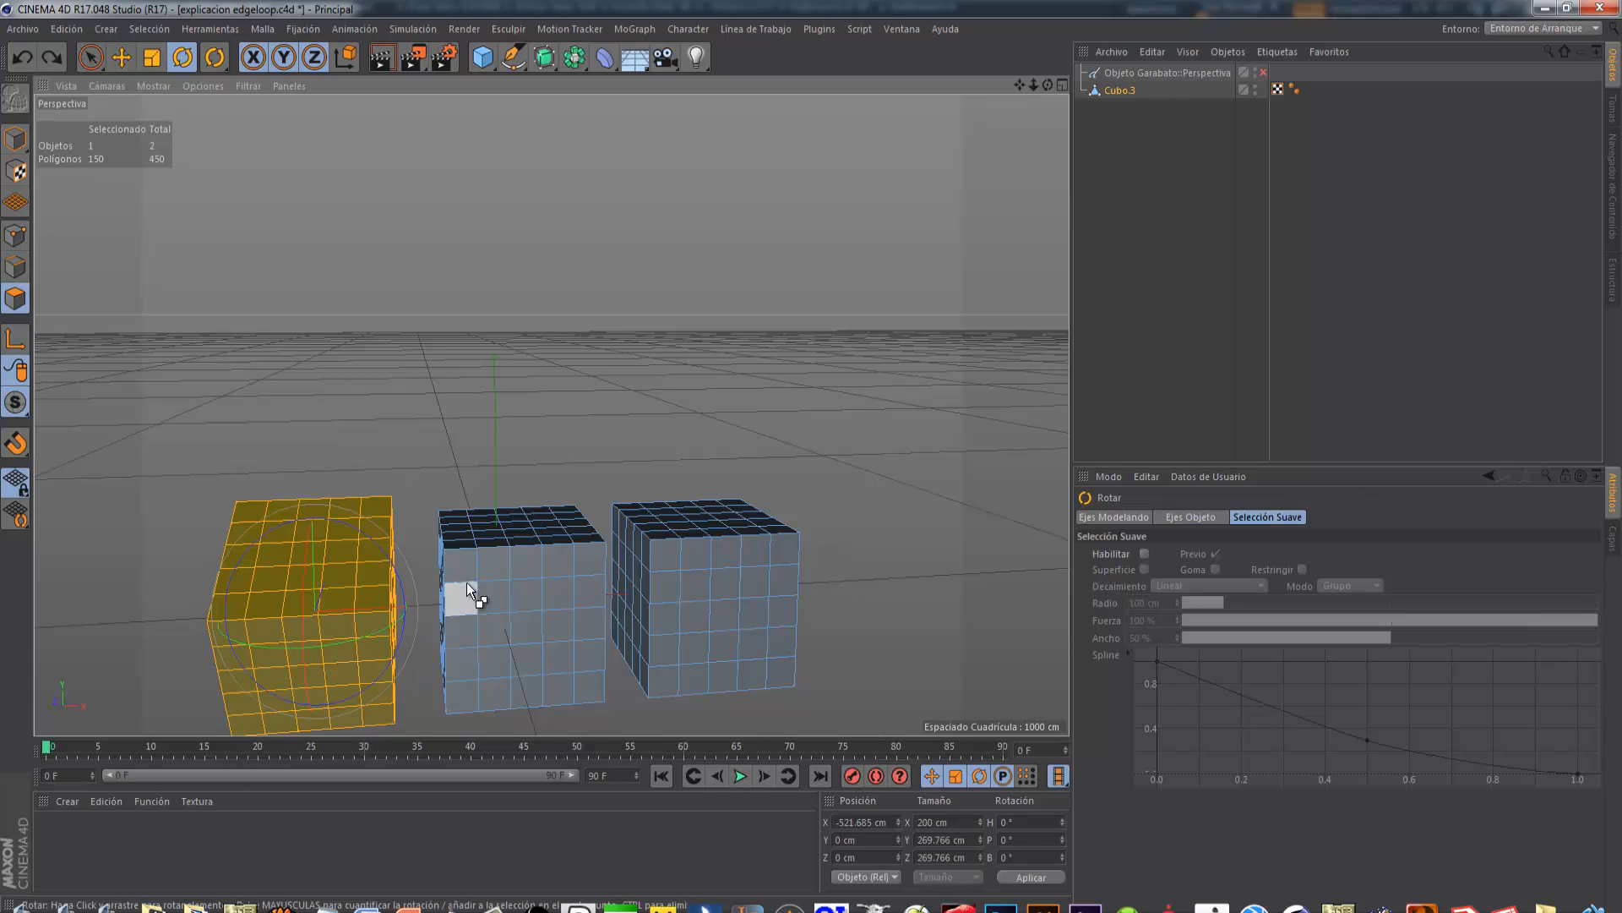
Show the doodle object again and clear the polygon selection
click(1263, 72)
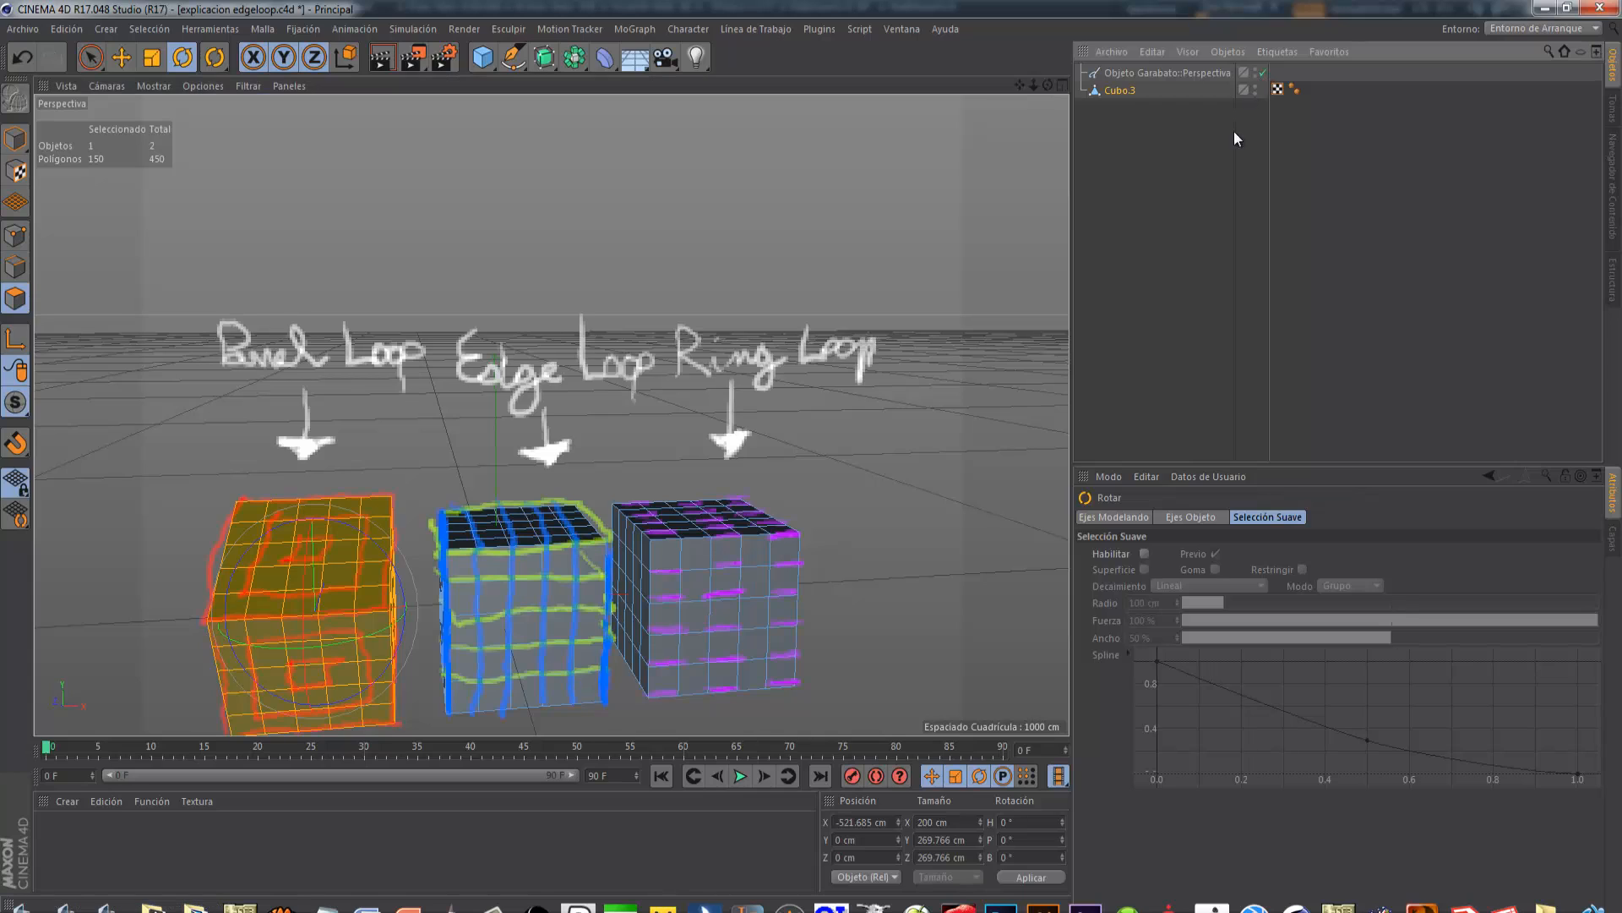
click(932, 466)
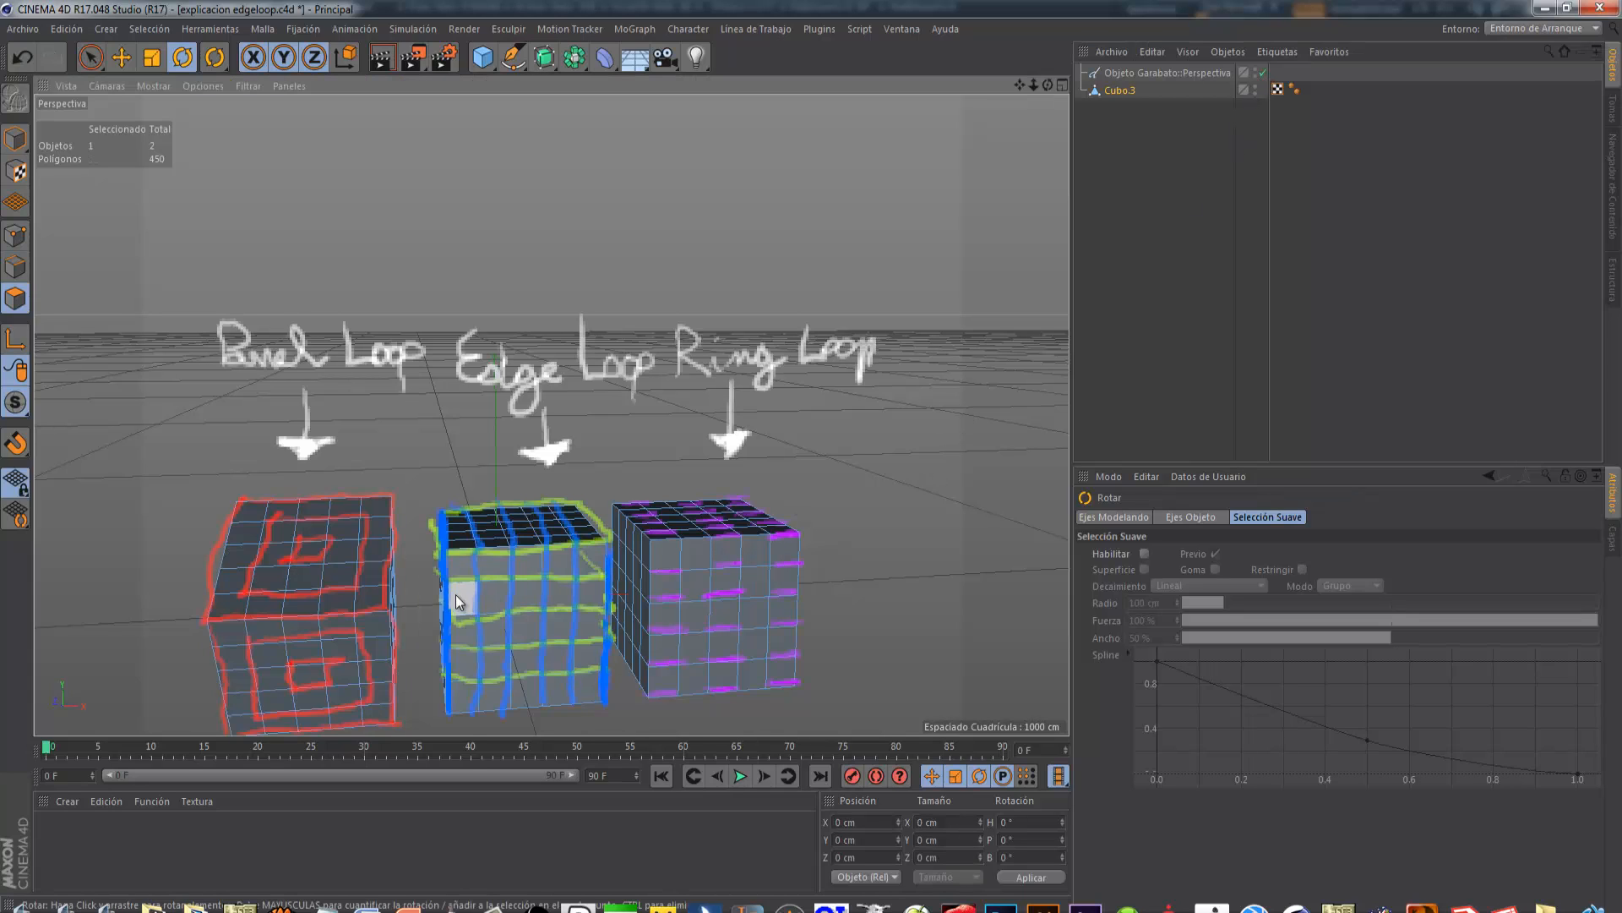
Use the Knife in loop mode (Ciclo) to cut a loop around the leftmost cube near its upper front edge at about 44% offset
key(k)
key(k)
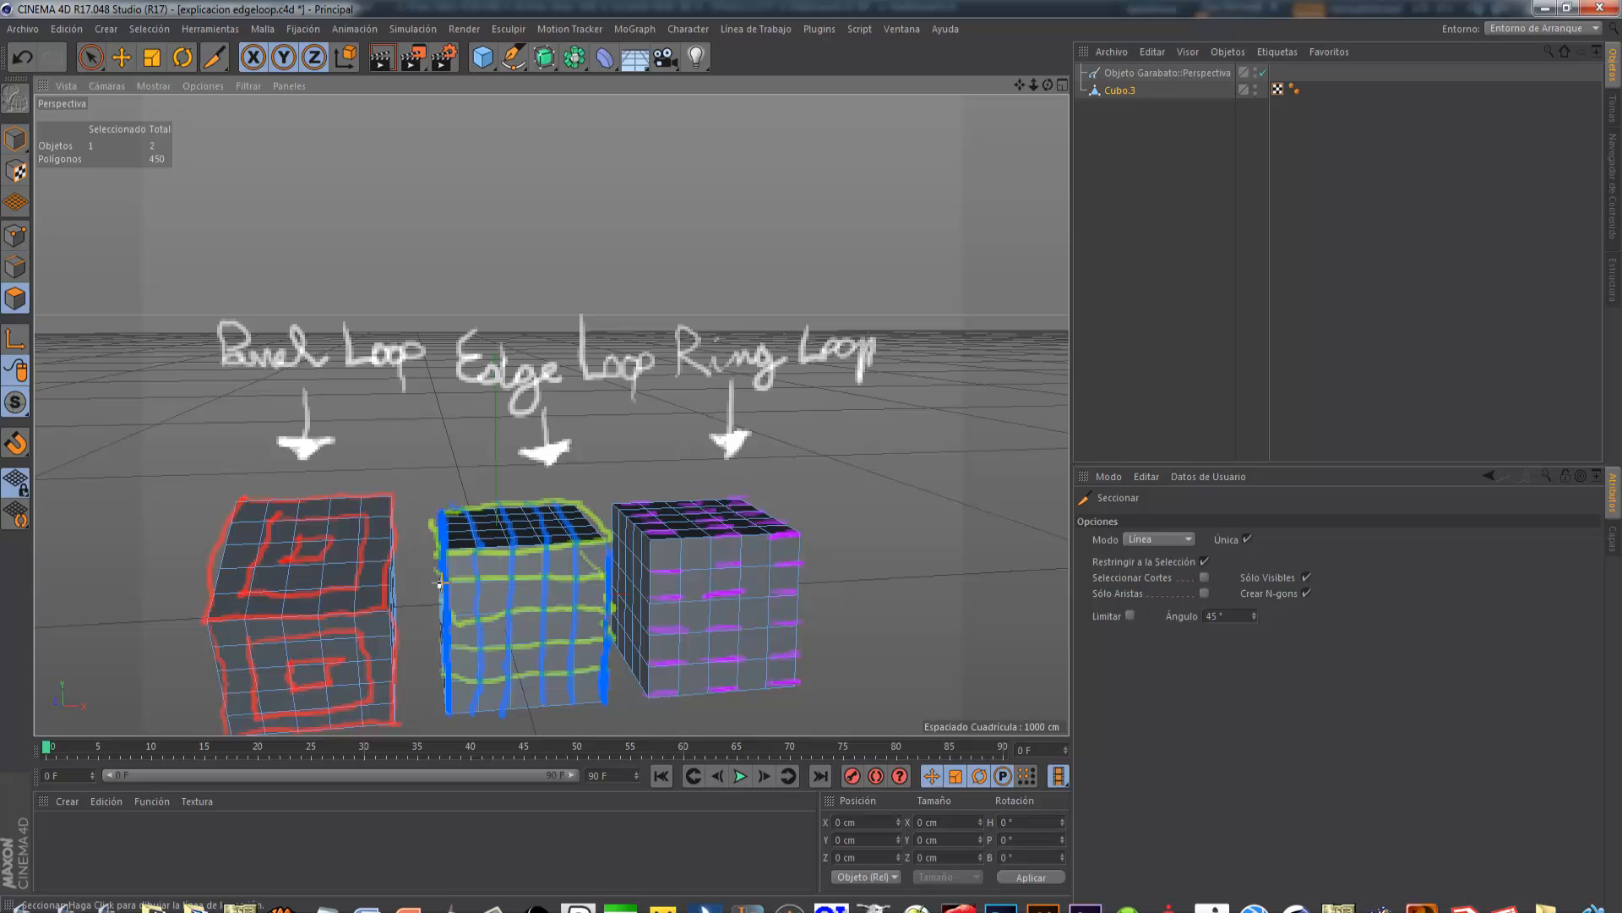
click(1153, 539)
click(1154, 610)
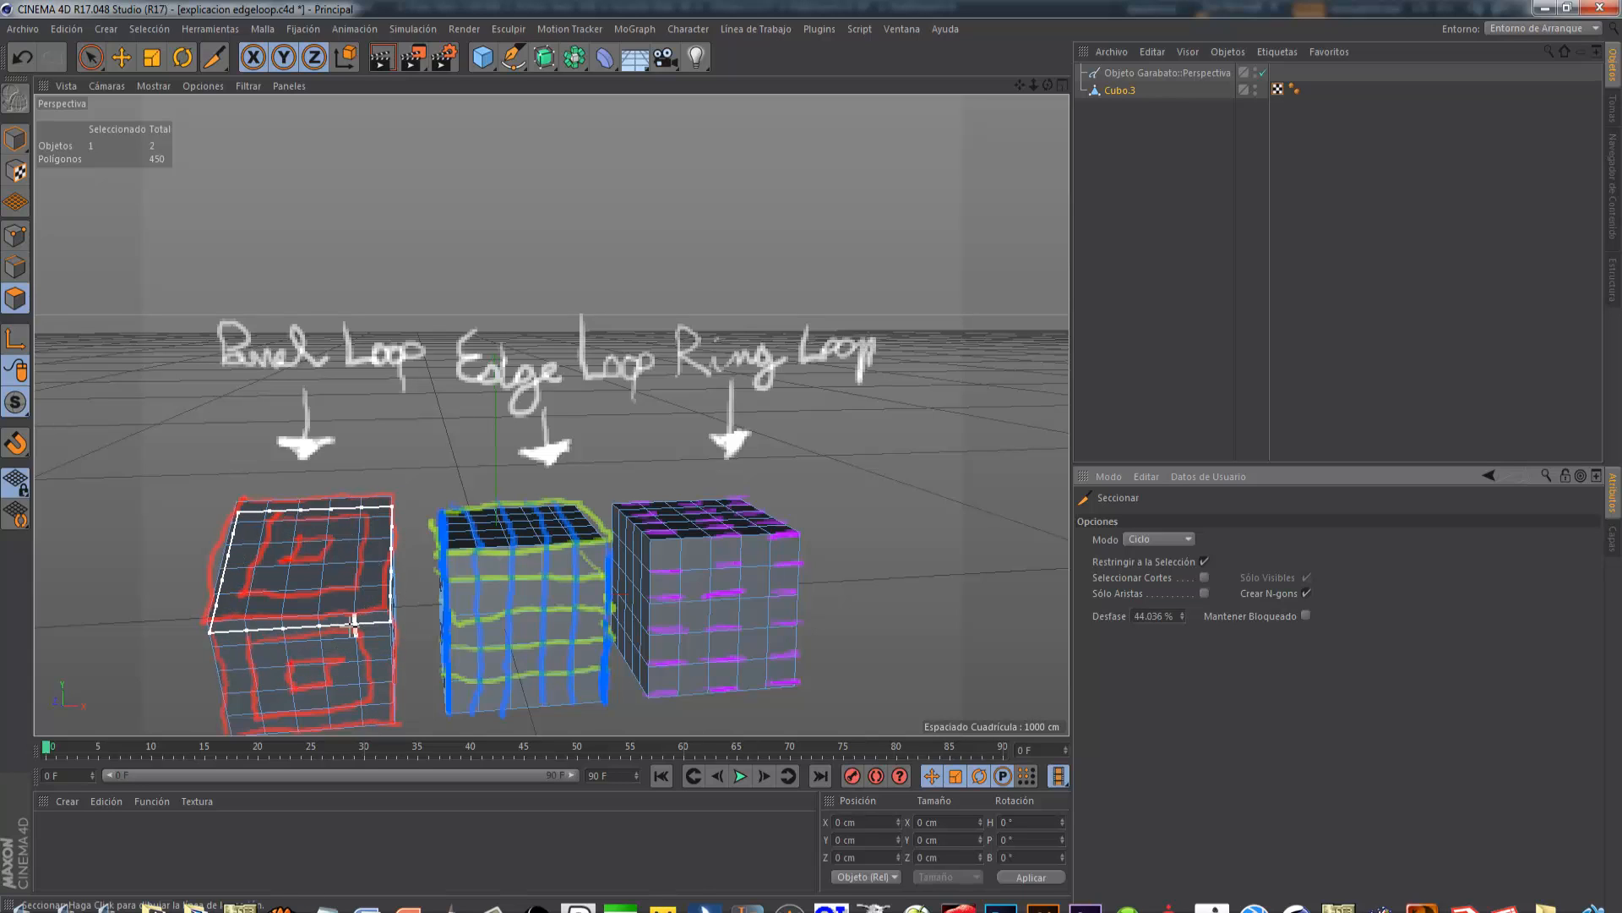
click(353, 629)
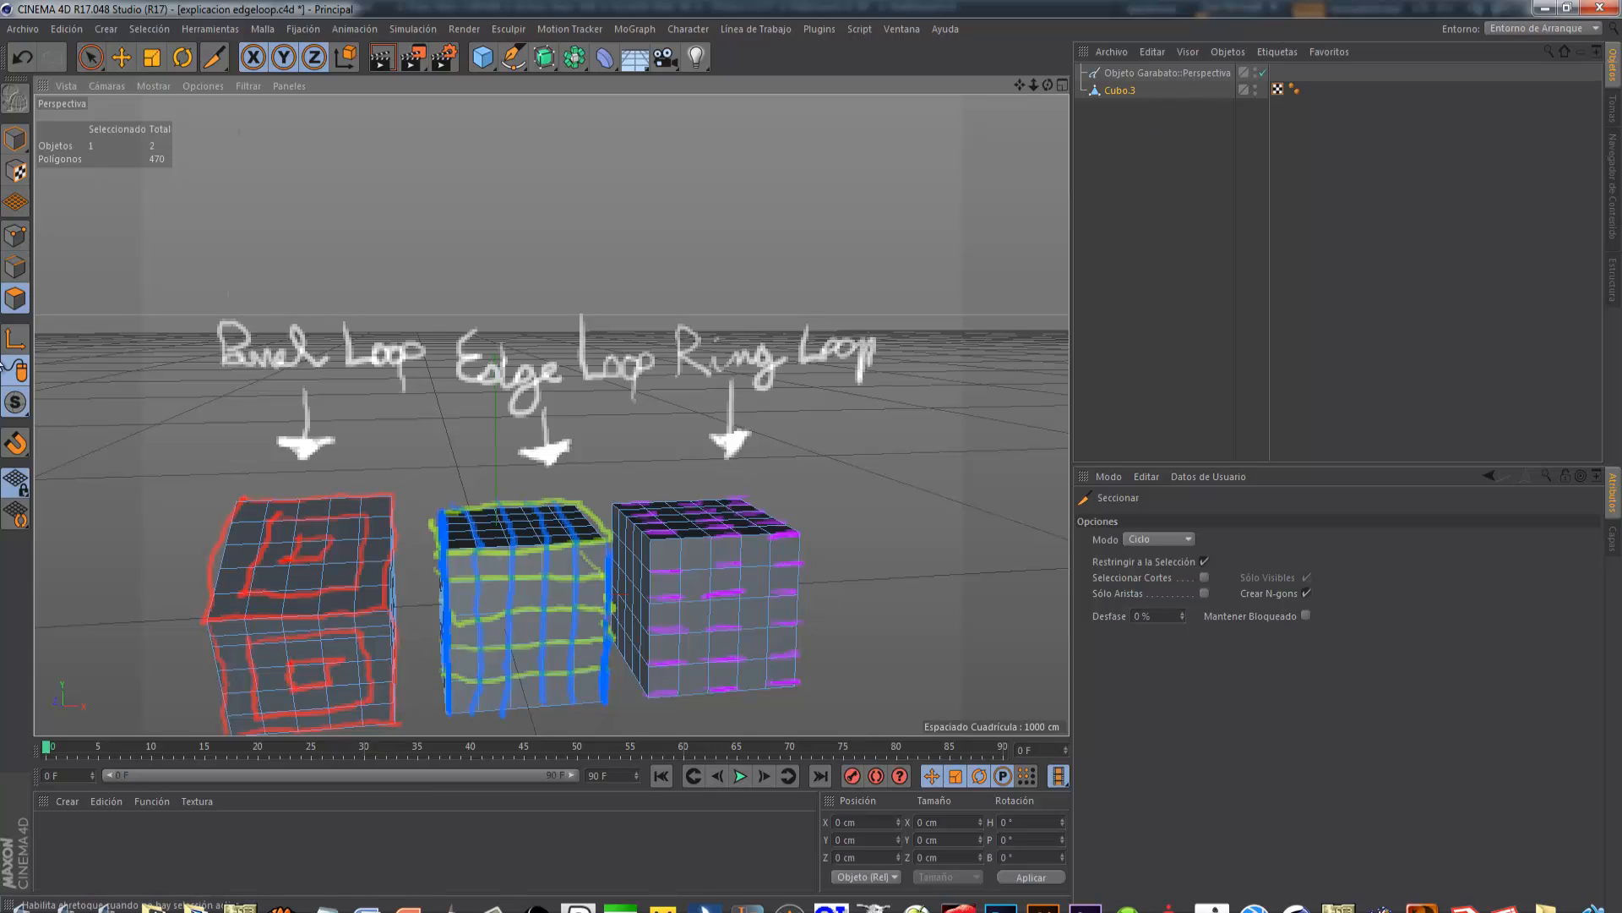
Try rotating all polygons of the leftmost cube, undo the rotation and clear the polygon selection
click(122, 57)
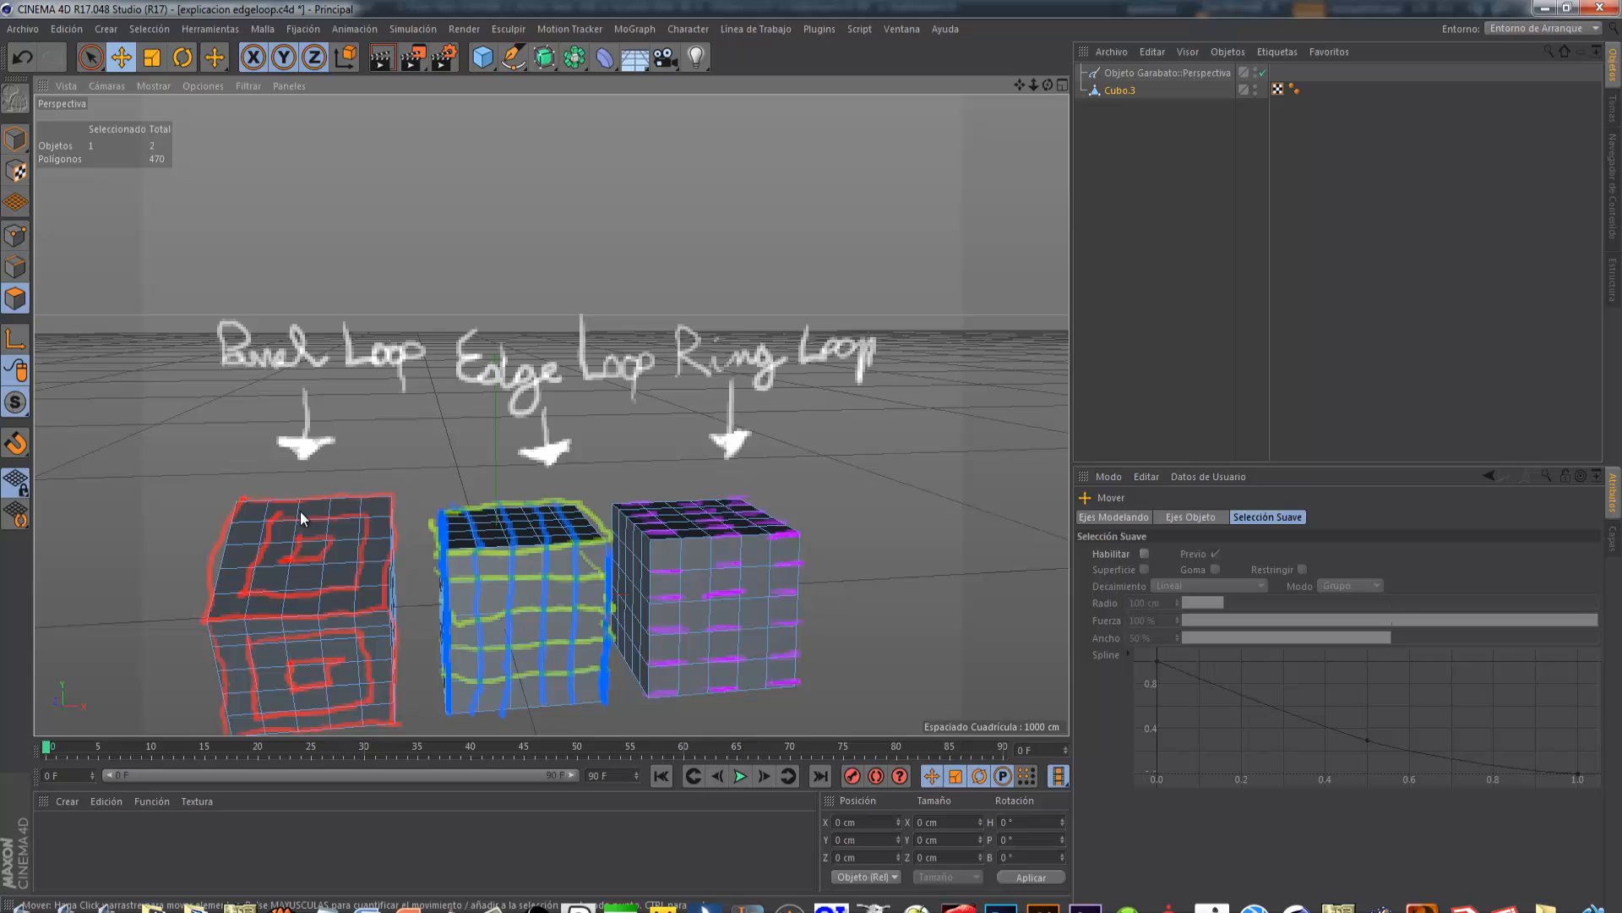
click(342, 649)
key(ctrl+a)
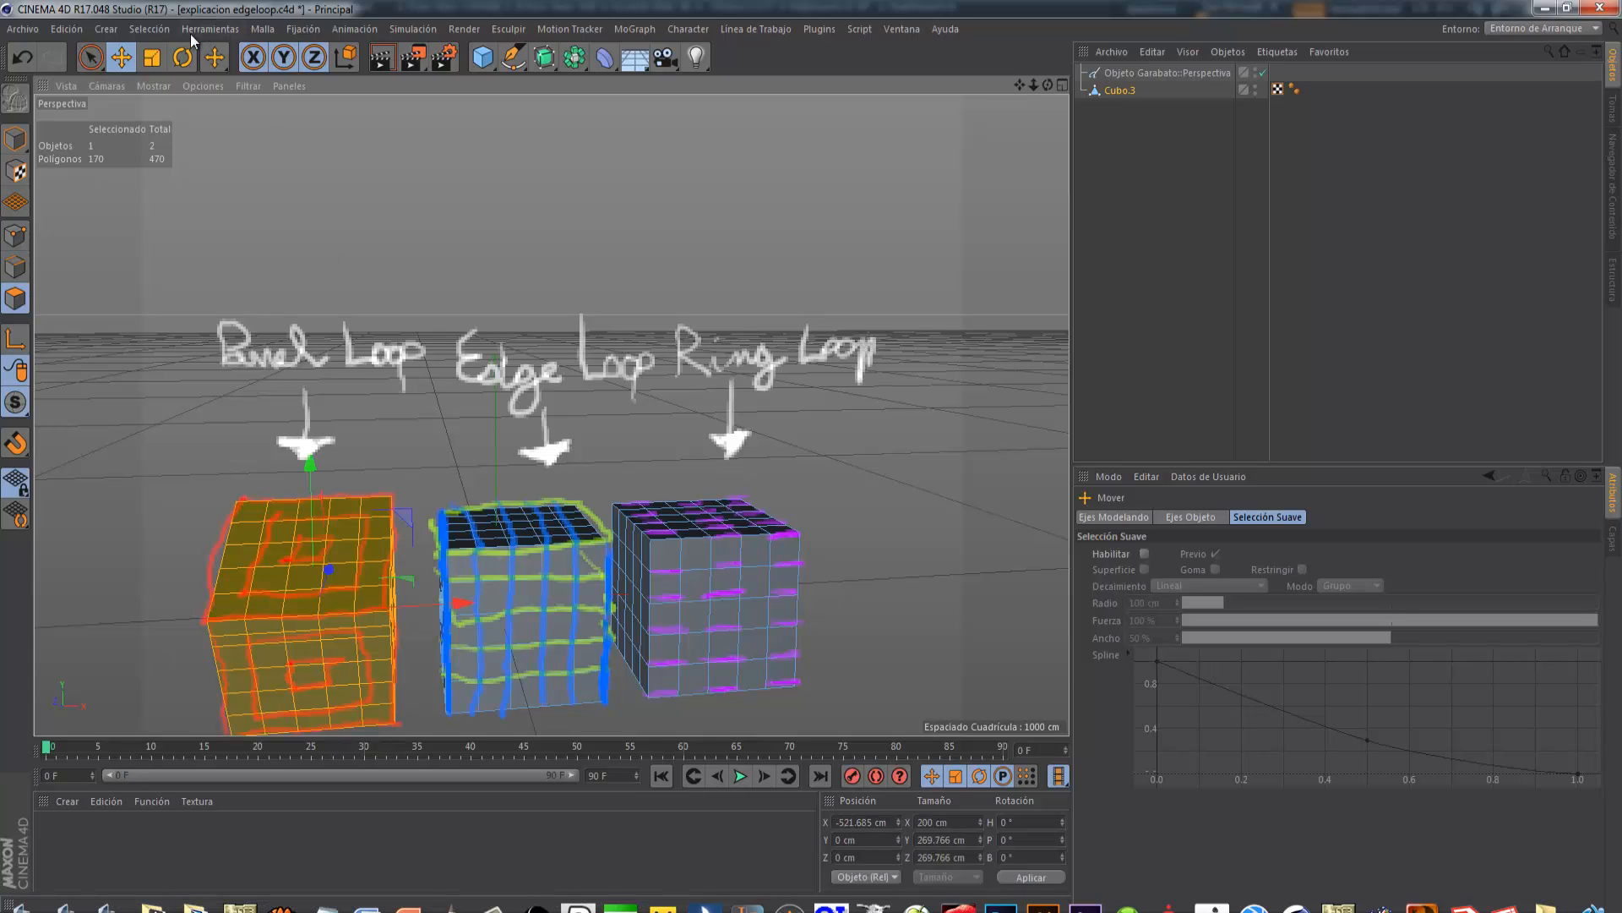
click(182, 57)
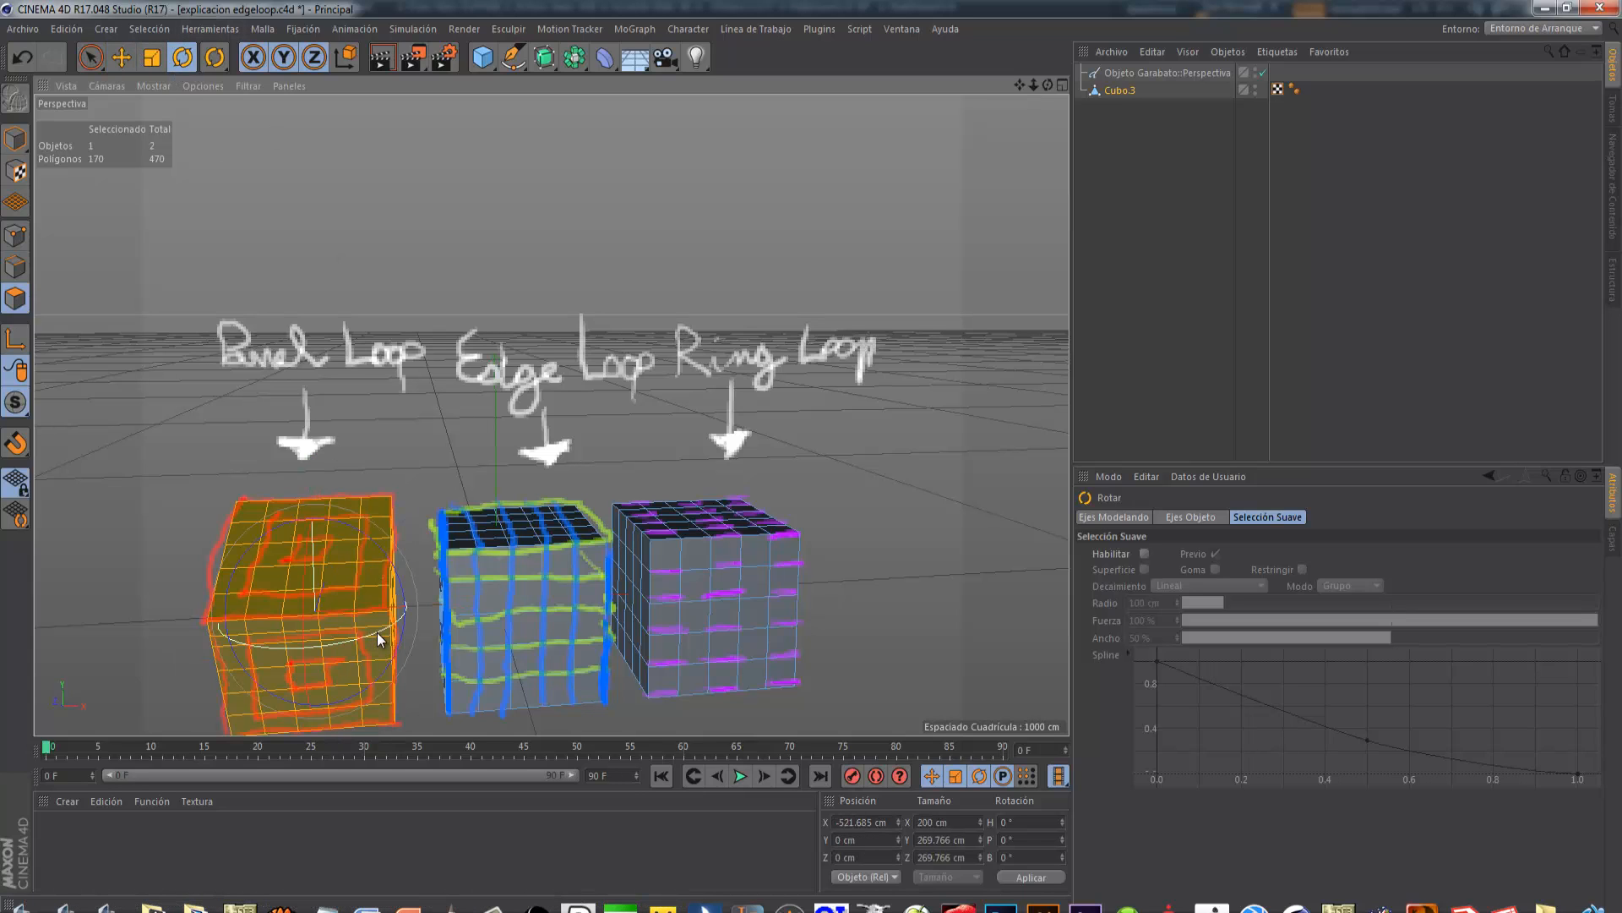
drag(376, 632, 125, 519)
key(ctrl+z)
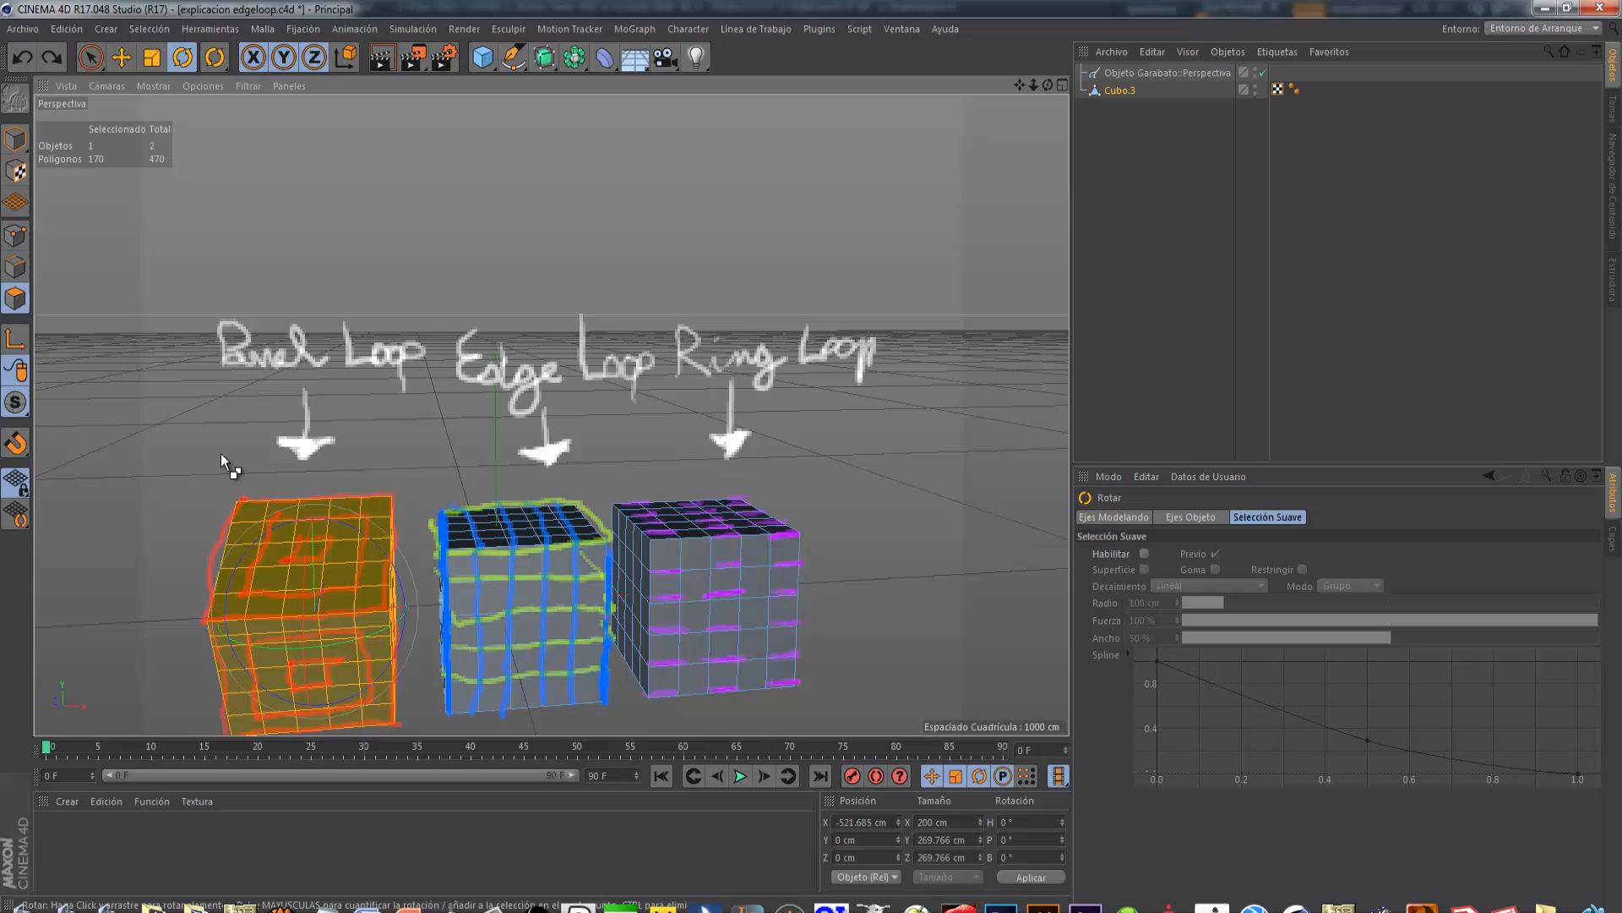
click(174, 496)
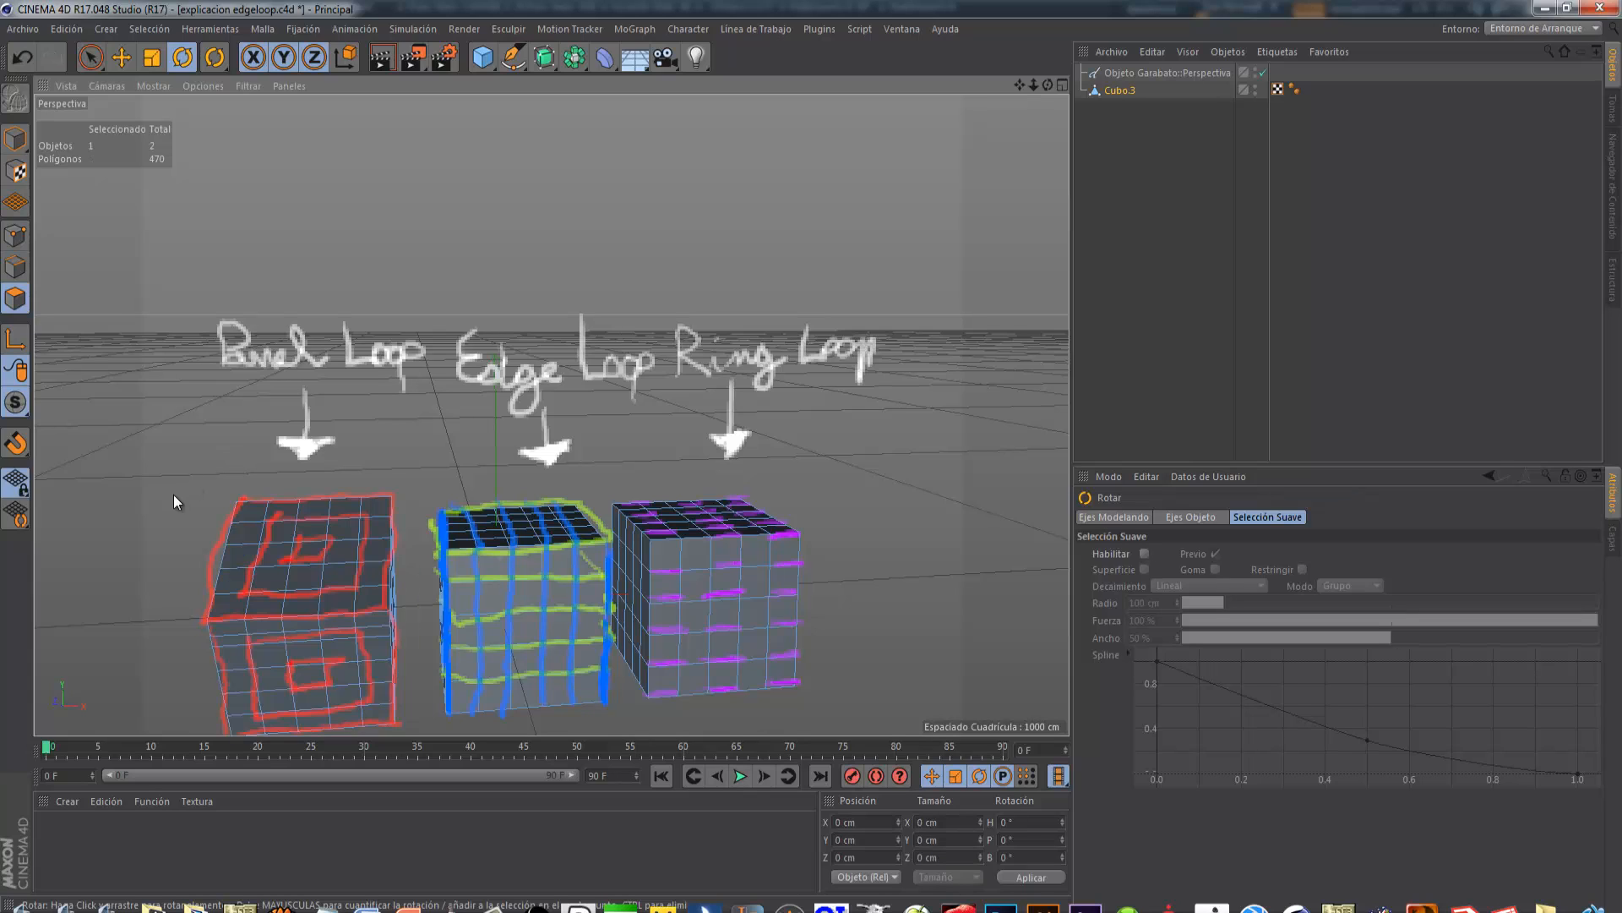
Preview a Knife loop cut (Ciclo) around the rightmost cube near its upper edge, and switch to the live selection tool
click(215, 58)
click(288, 145)
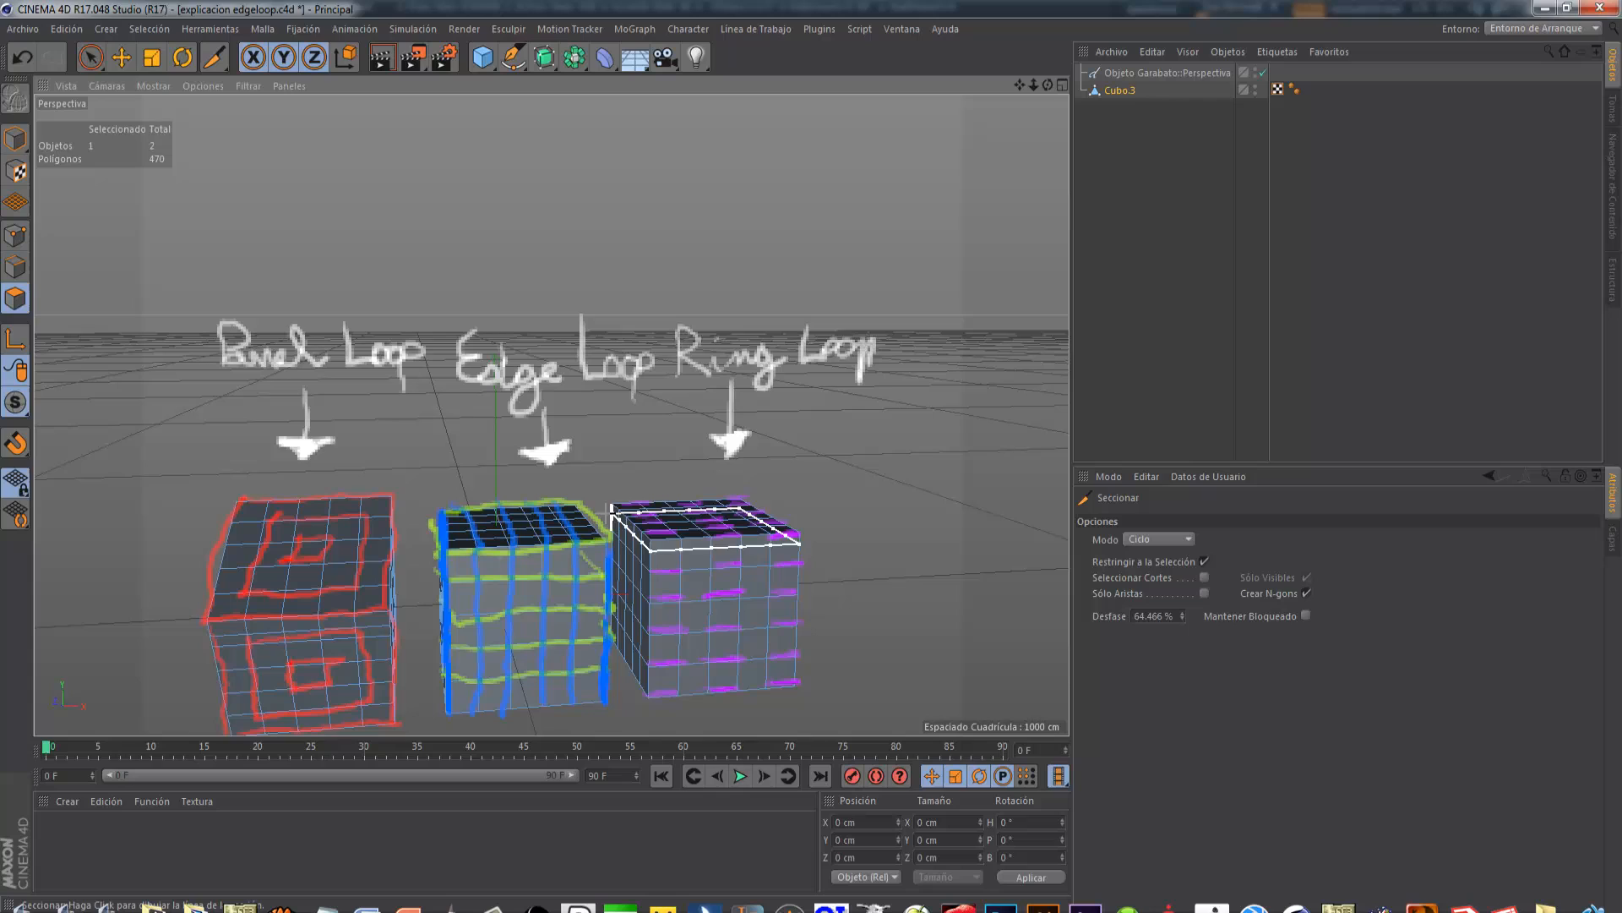
click(90, 57)
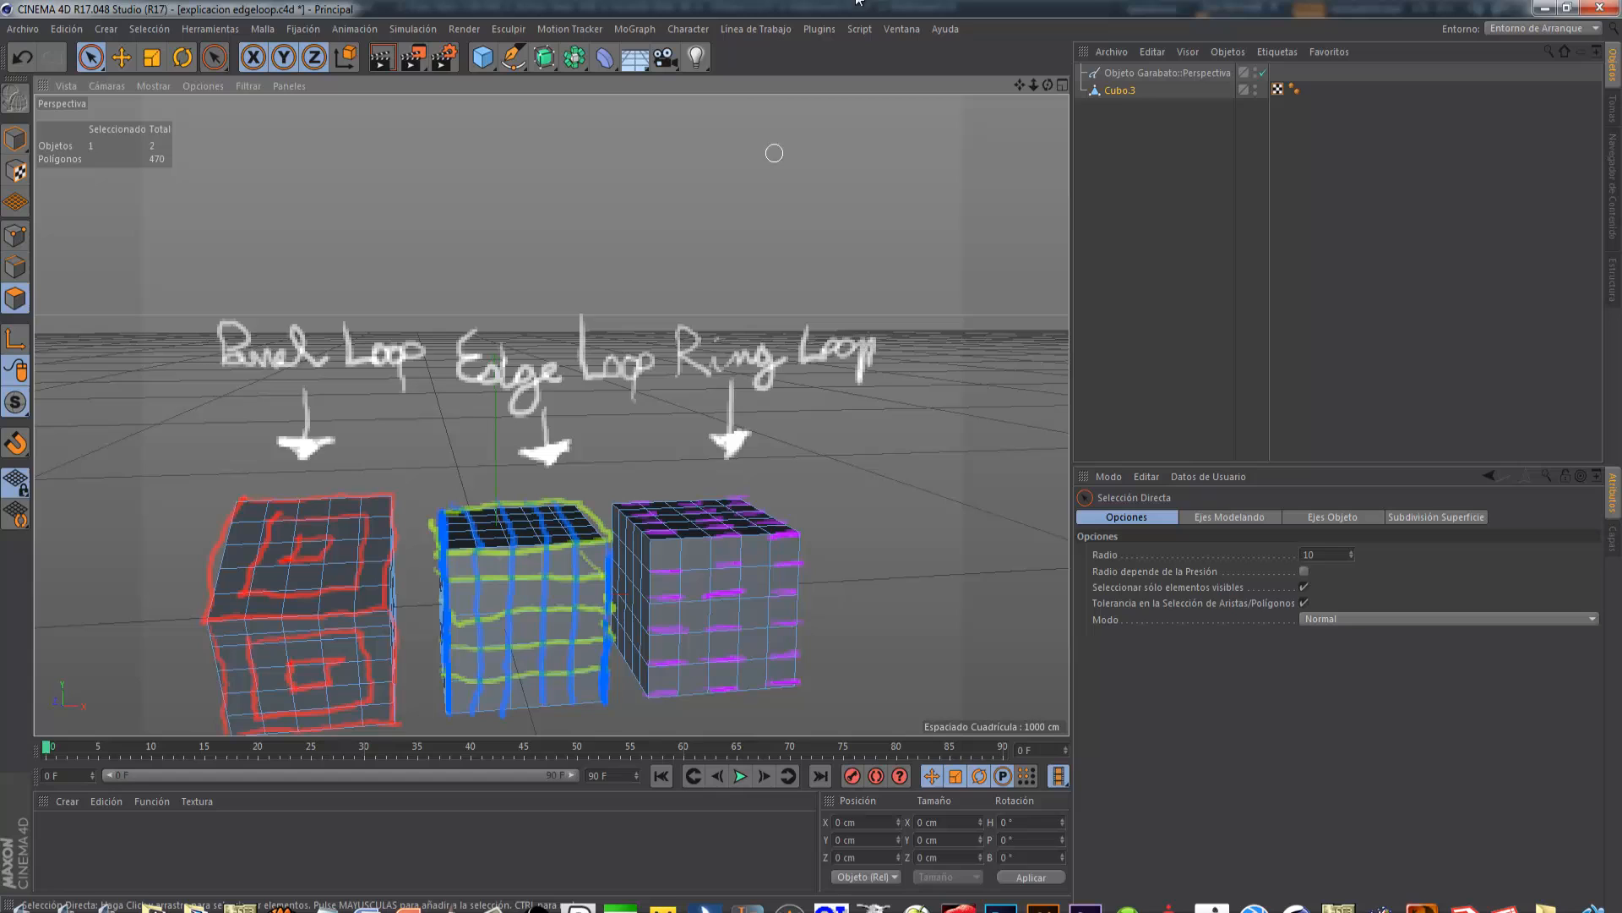
In the Sin Nombre 2 document, enlarge the cylinder's radius to about 56.6 cm and set its height segments to 11
click(901, 31)
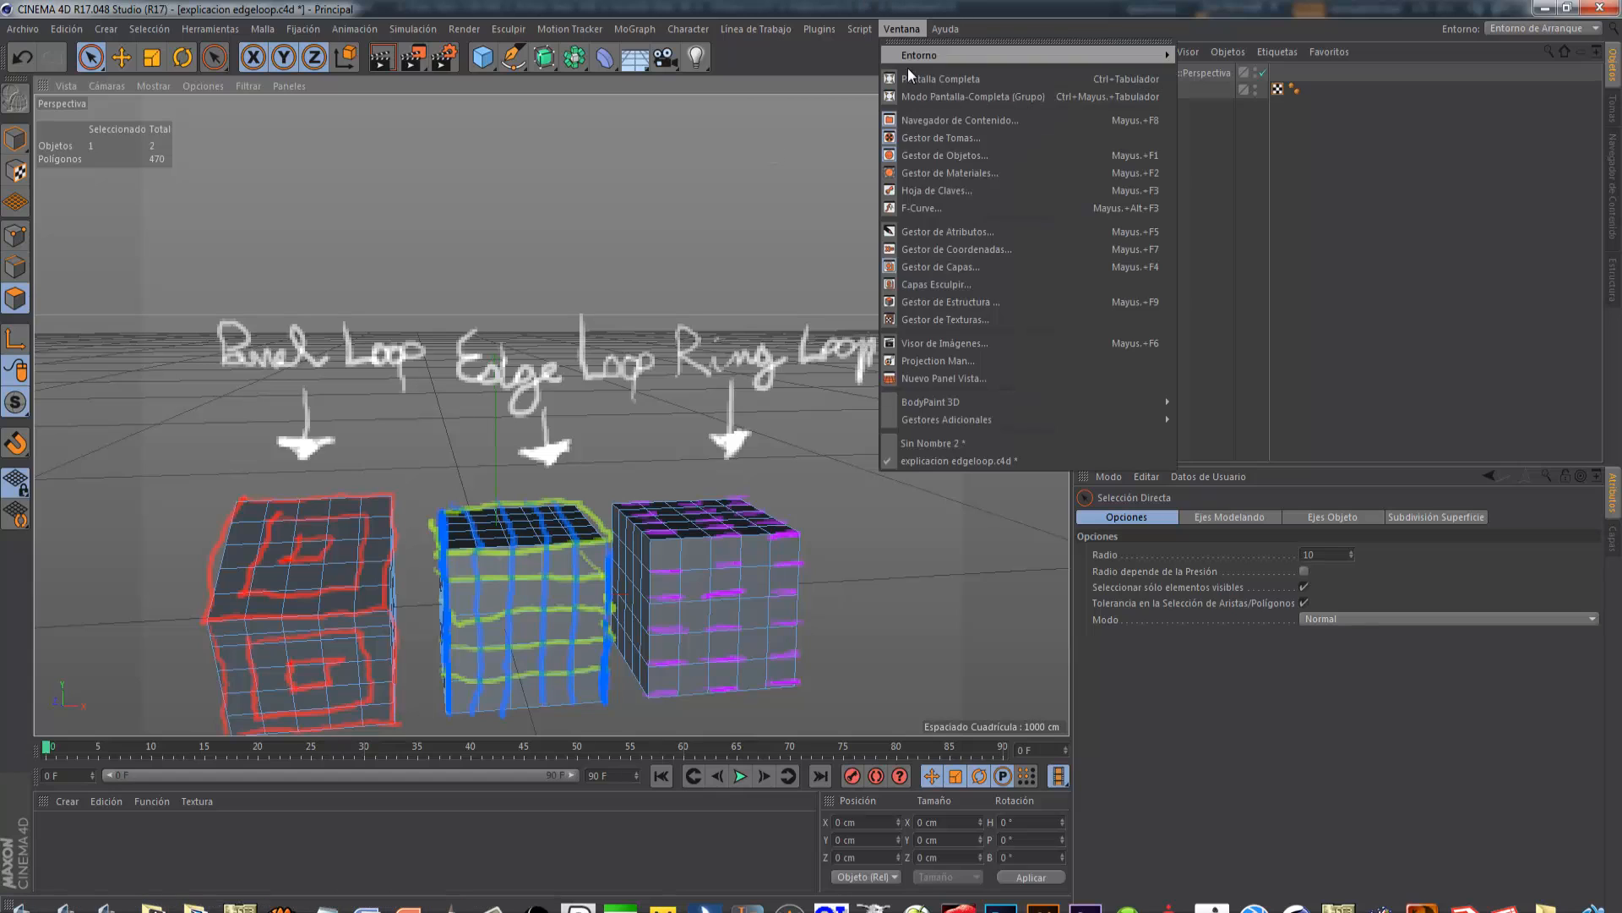
click(971, 443)
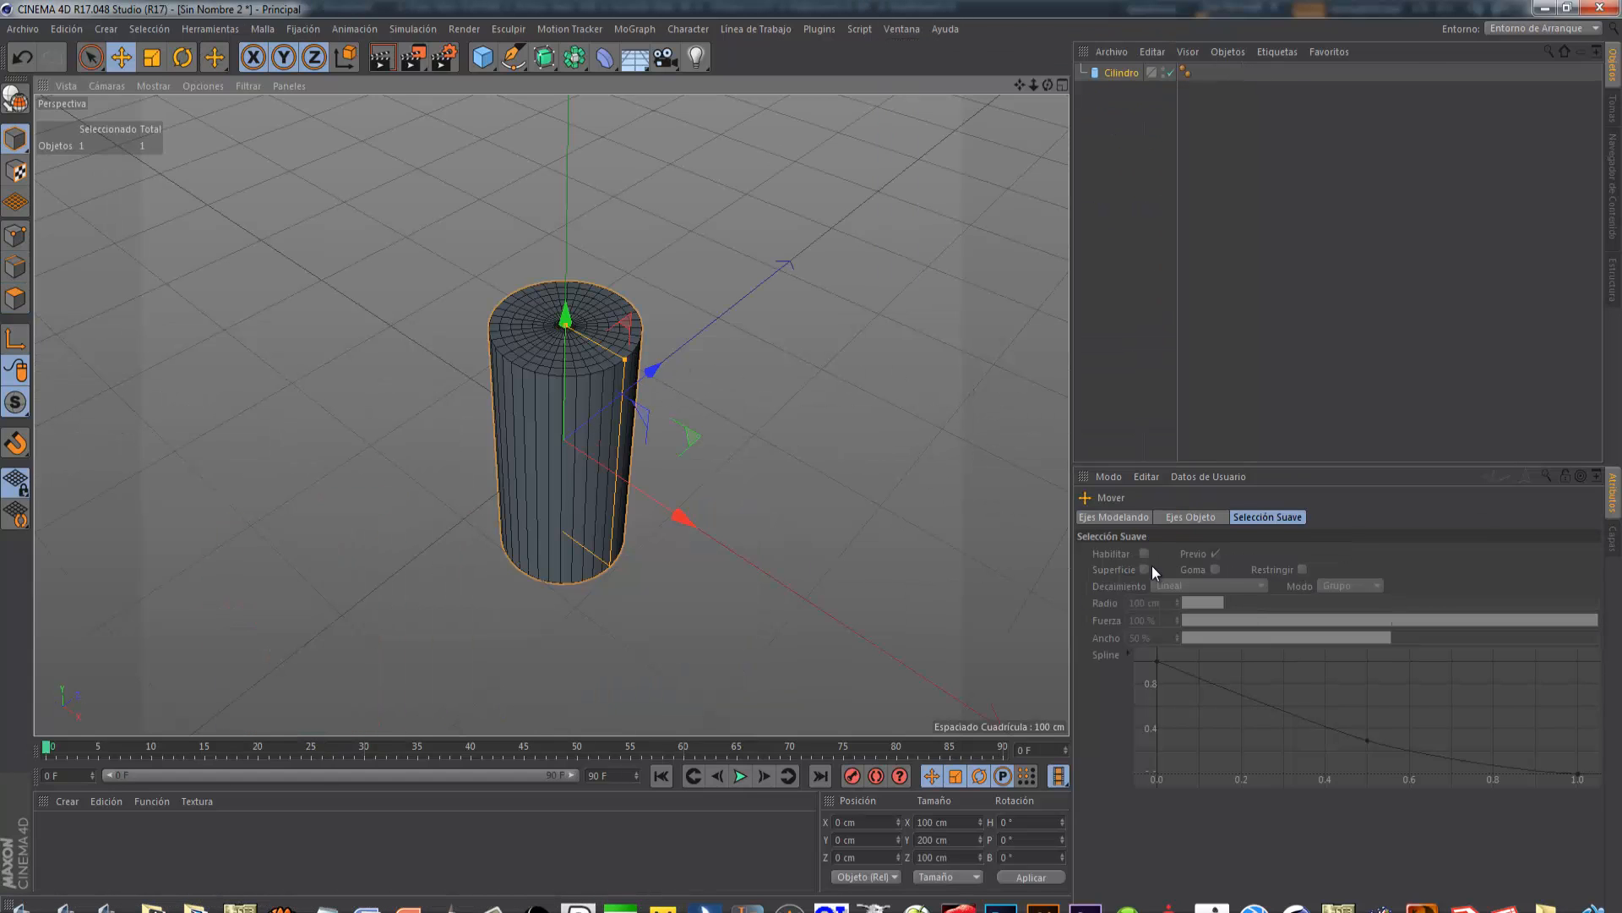
click(1122, 74)
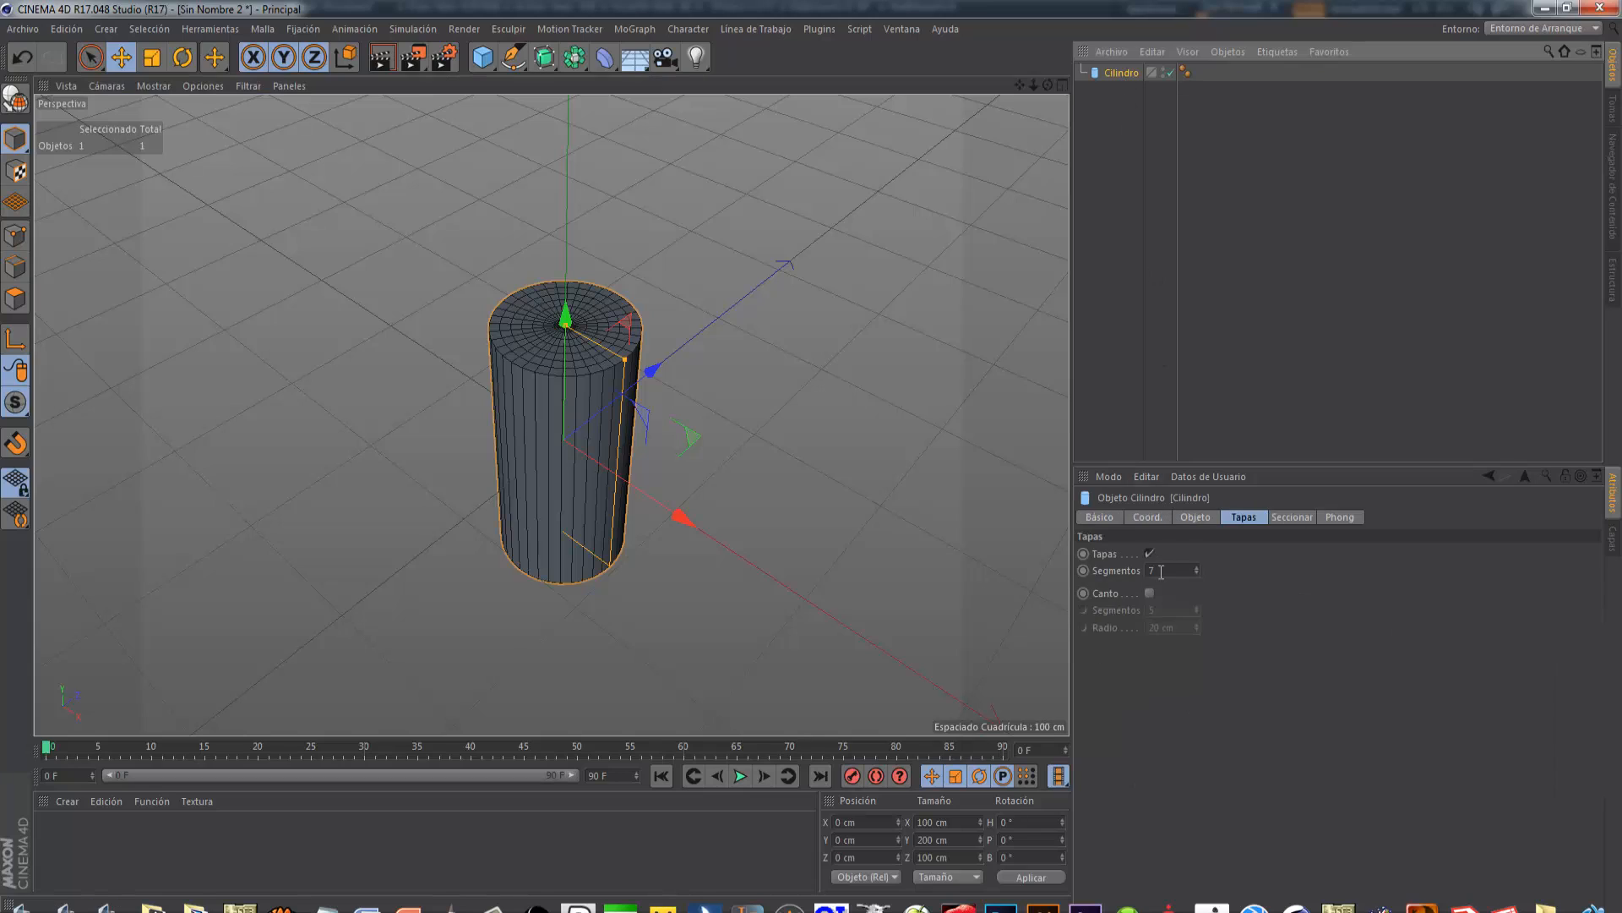
click(1194, 517)
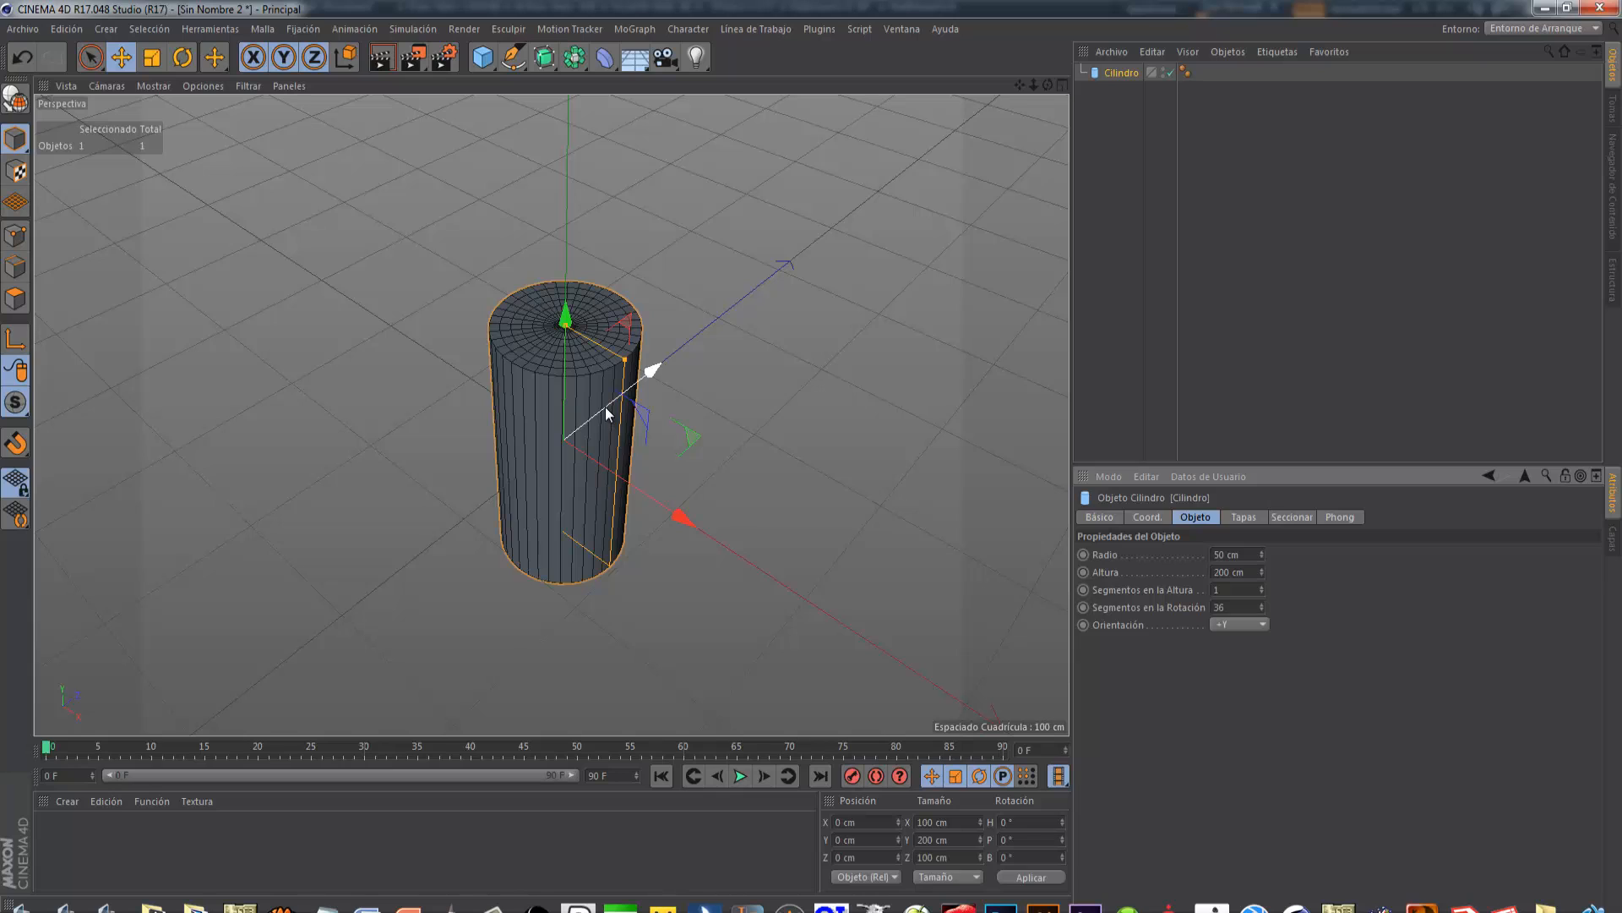
drag(625, 355, 637, 368)
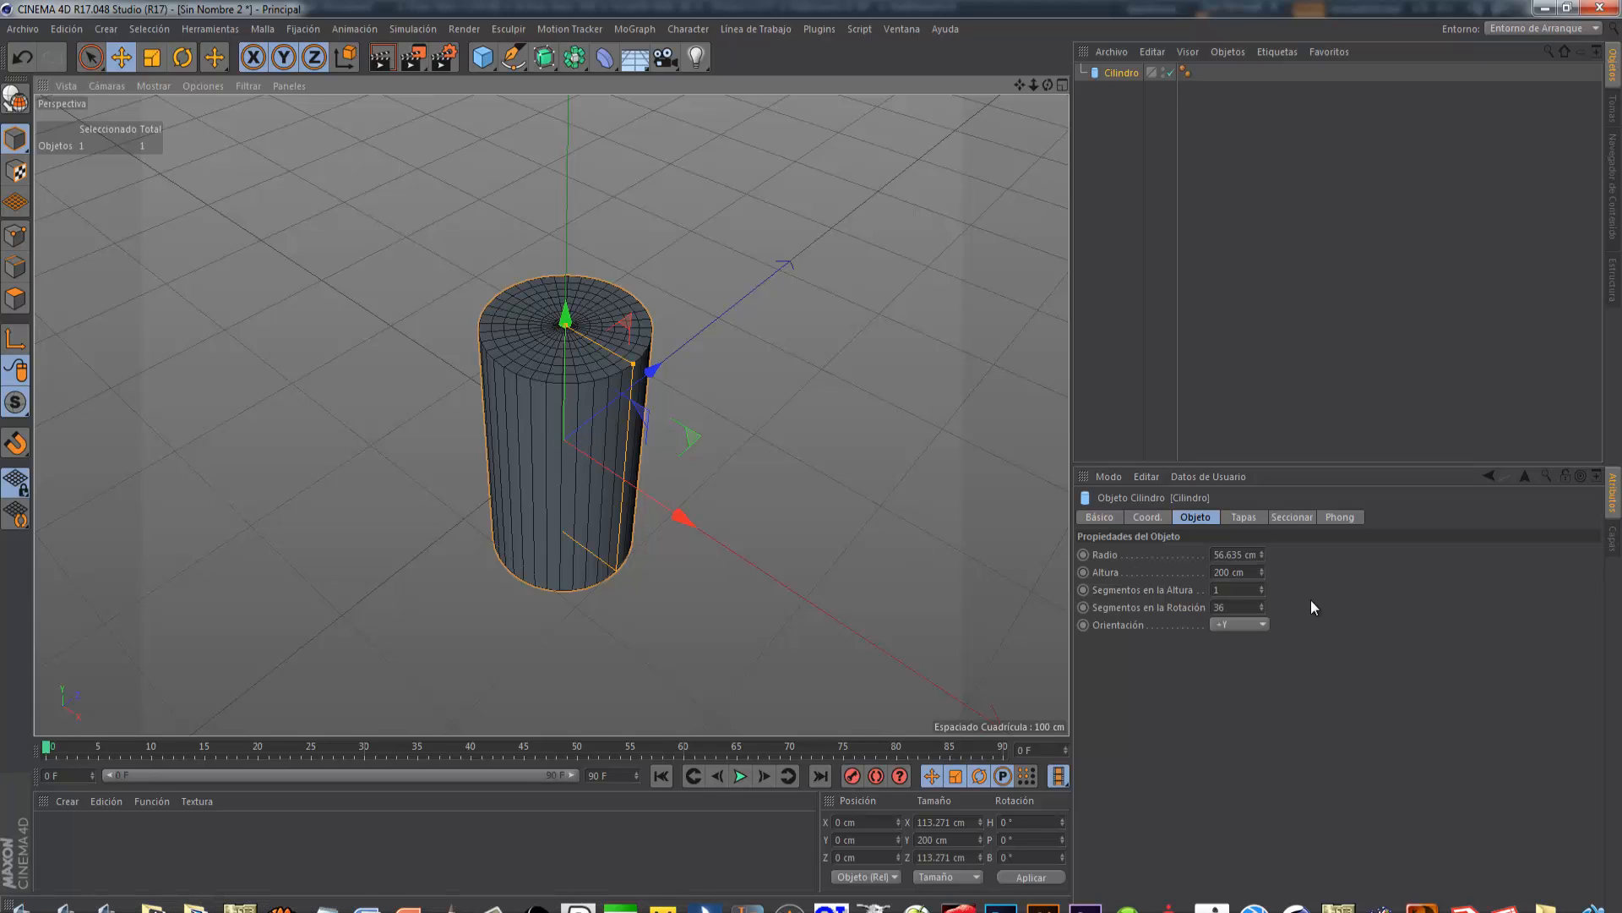
drag(1263, 589, 1265, 583)
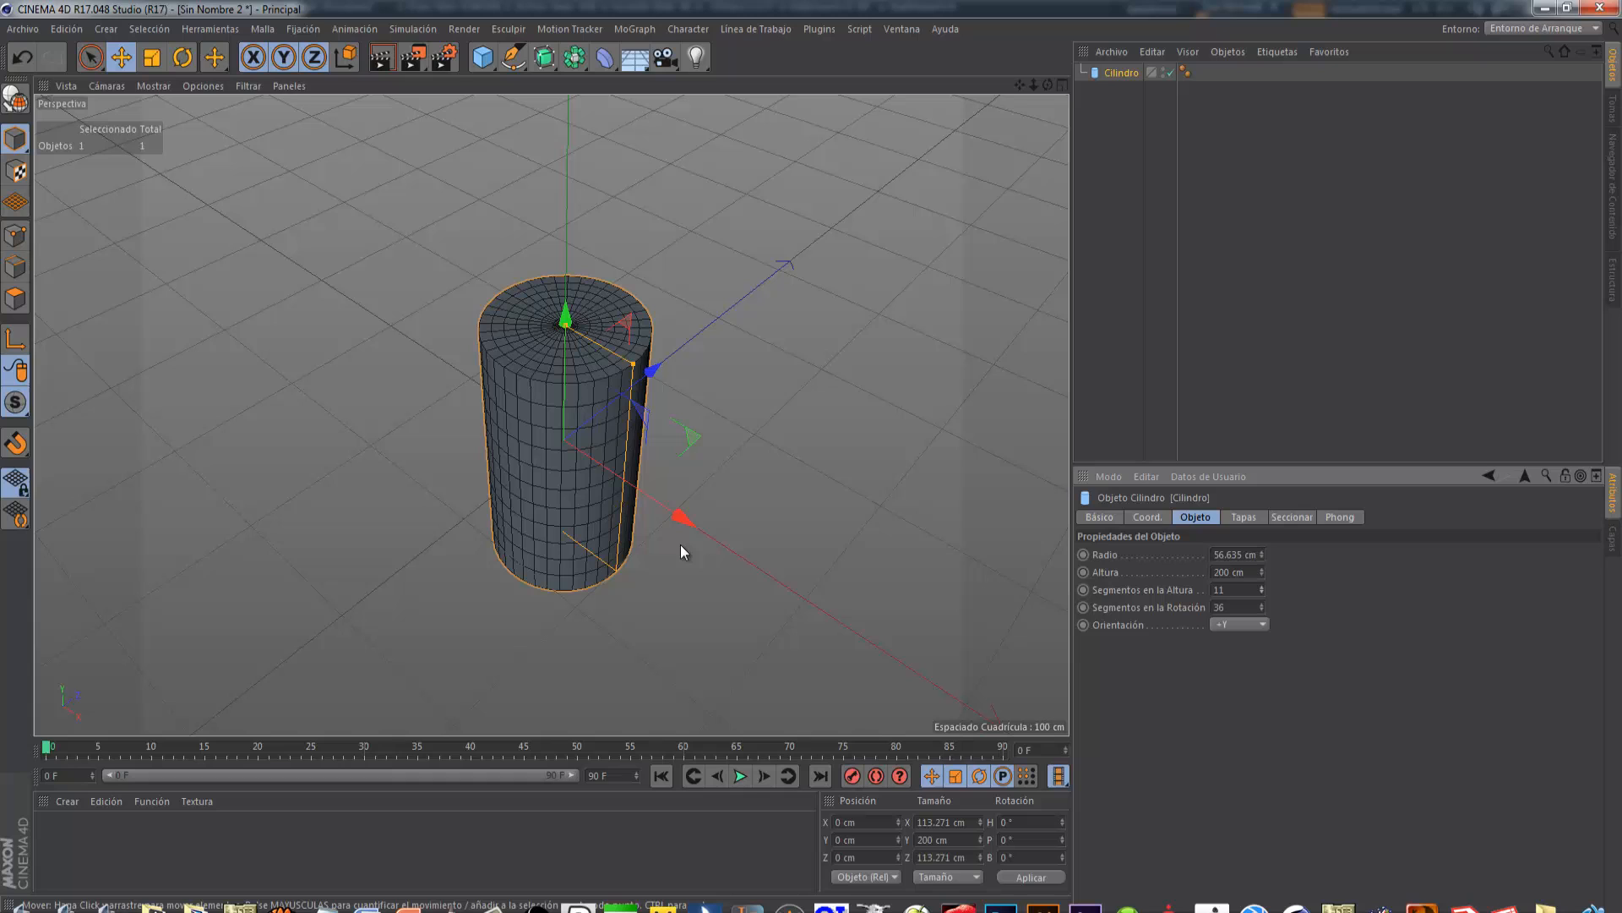
Review the loop drawings in the explicacion edgeloop.c4d document and return to the Sin Nombre 2 document
click(903, 30)
click(969, 460)
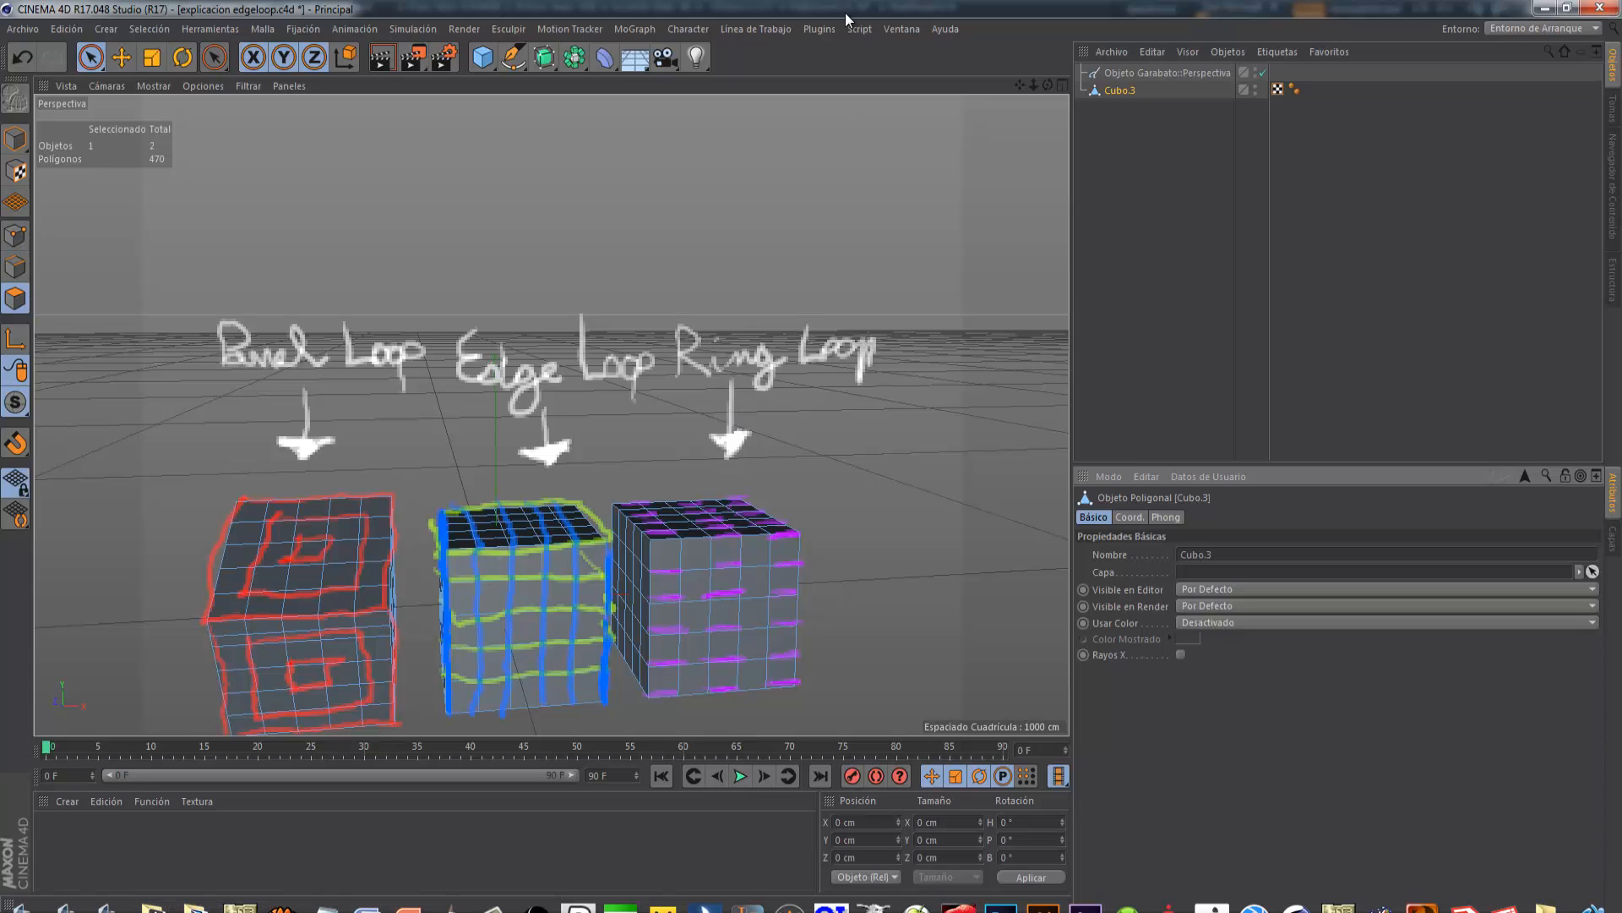
click(904, 30)
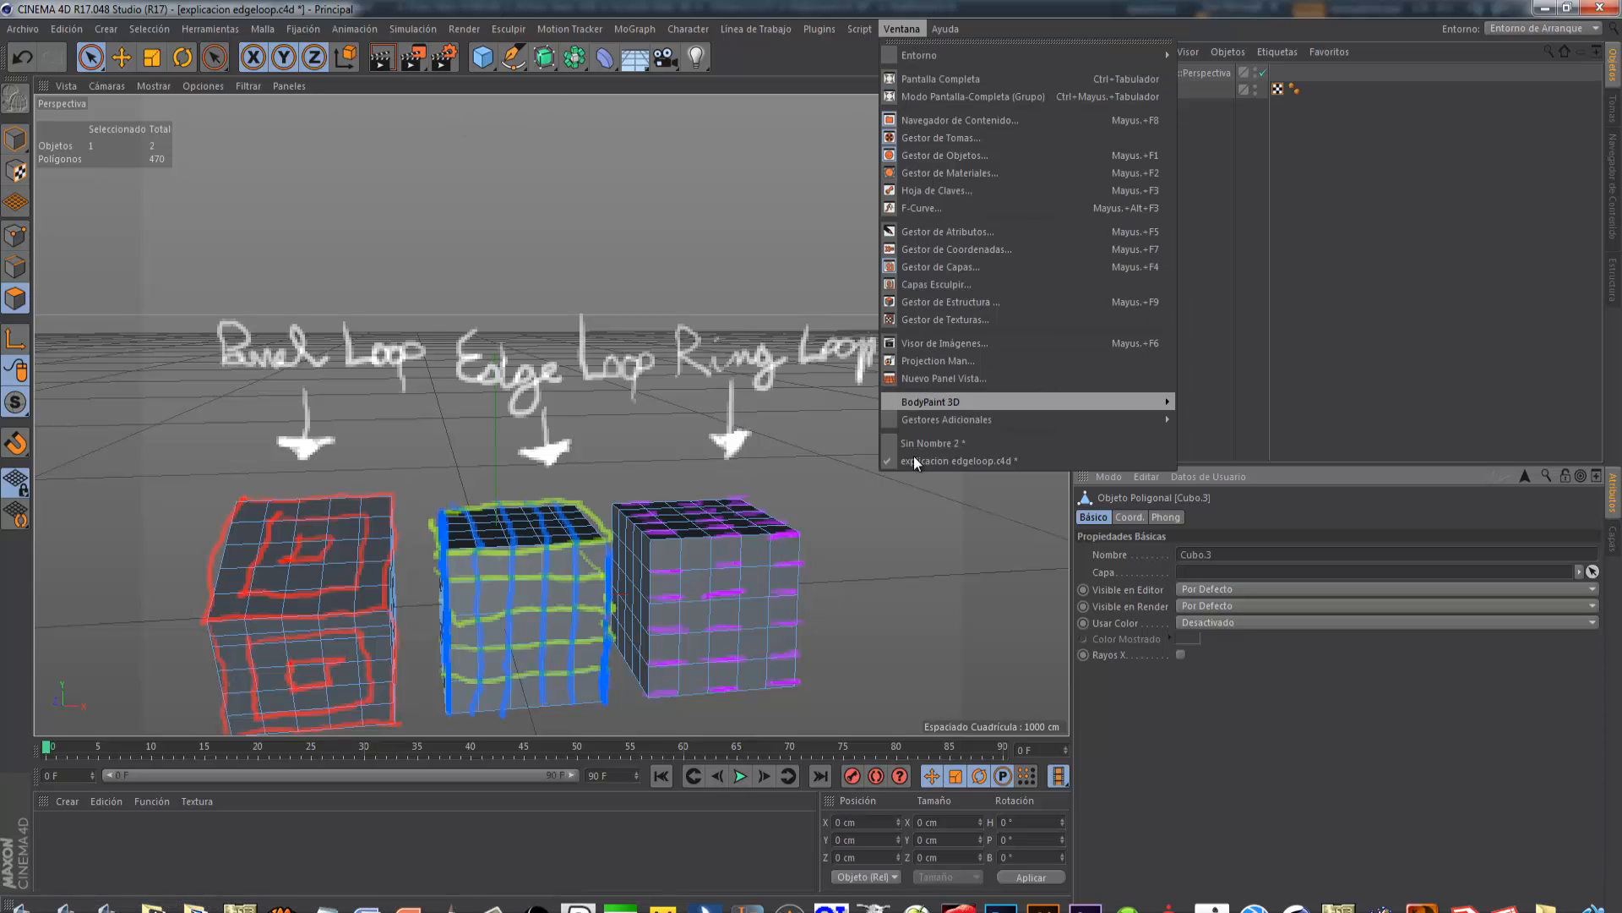
click(931, 444)
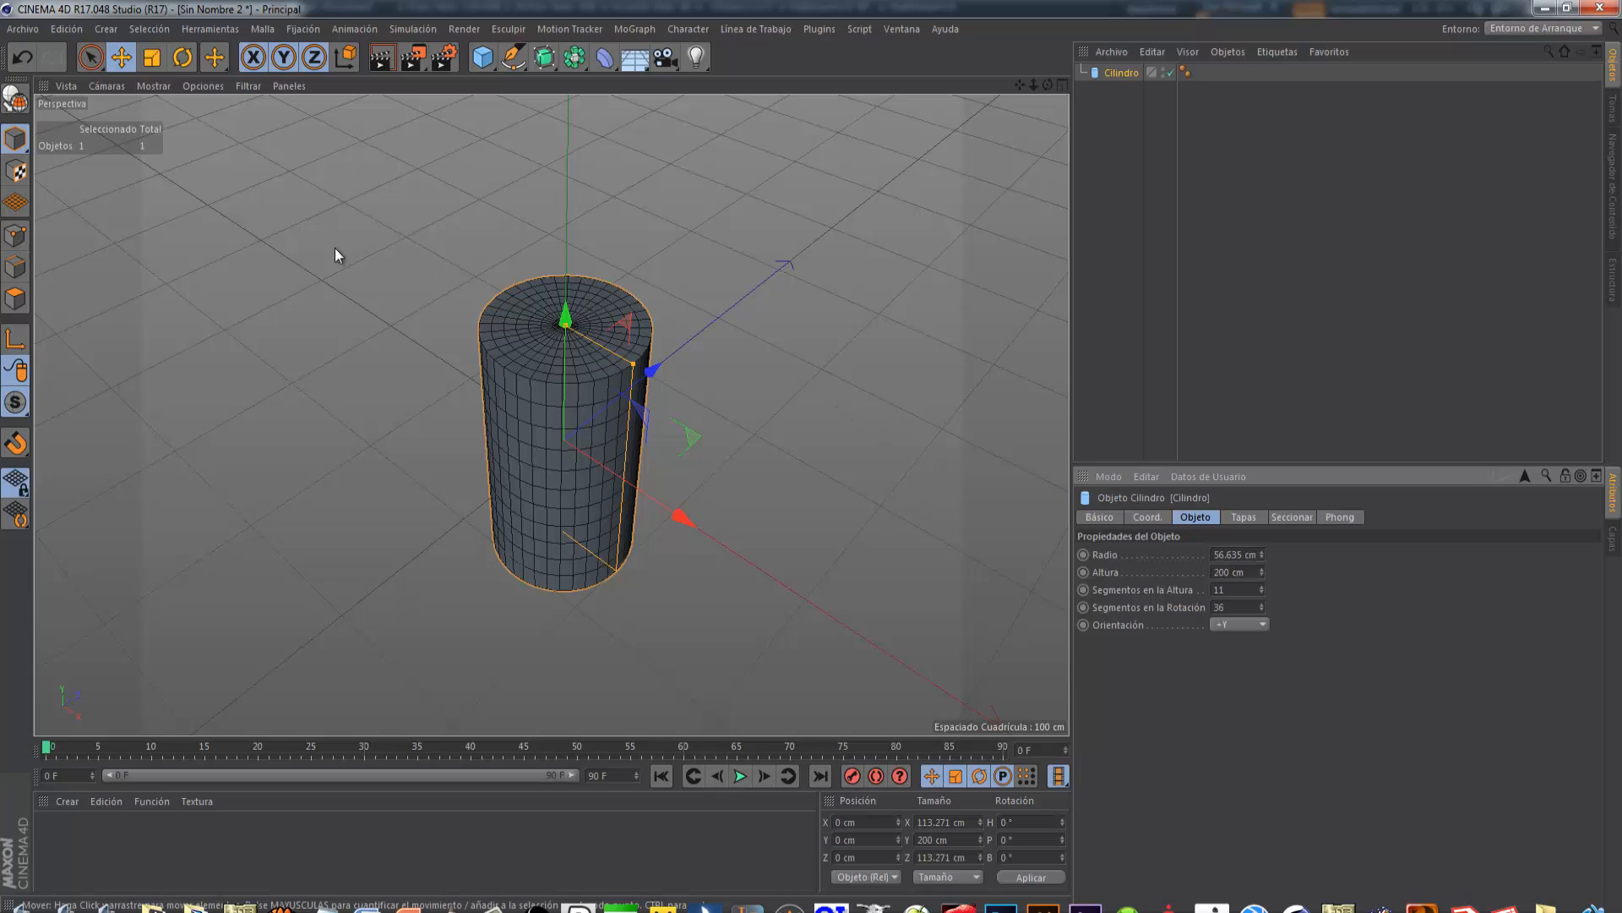
Make the cylinder editable and switch to edge mode
click(16, 103)
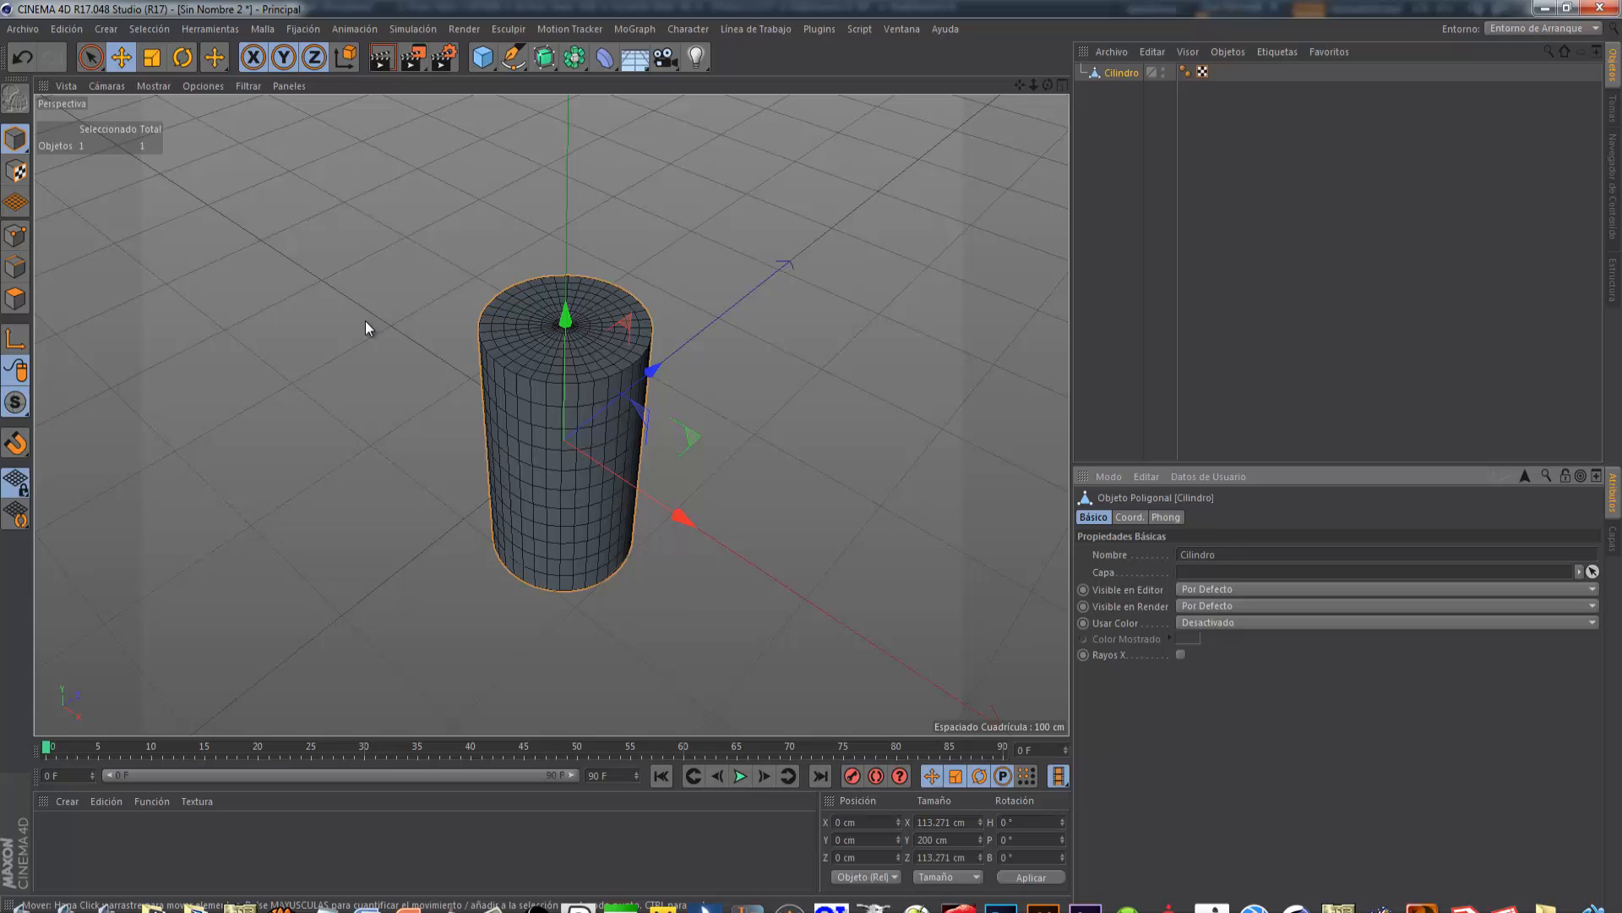
click(15, 267)
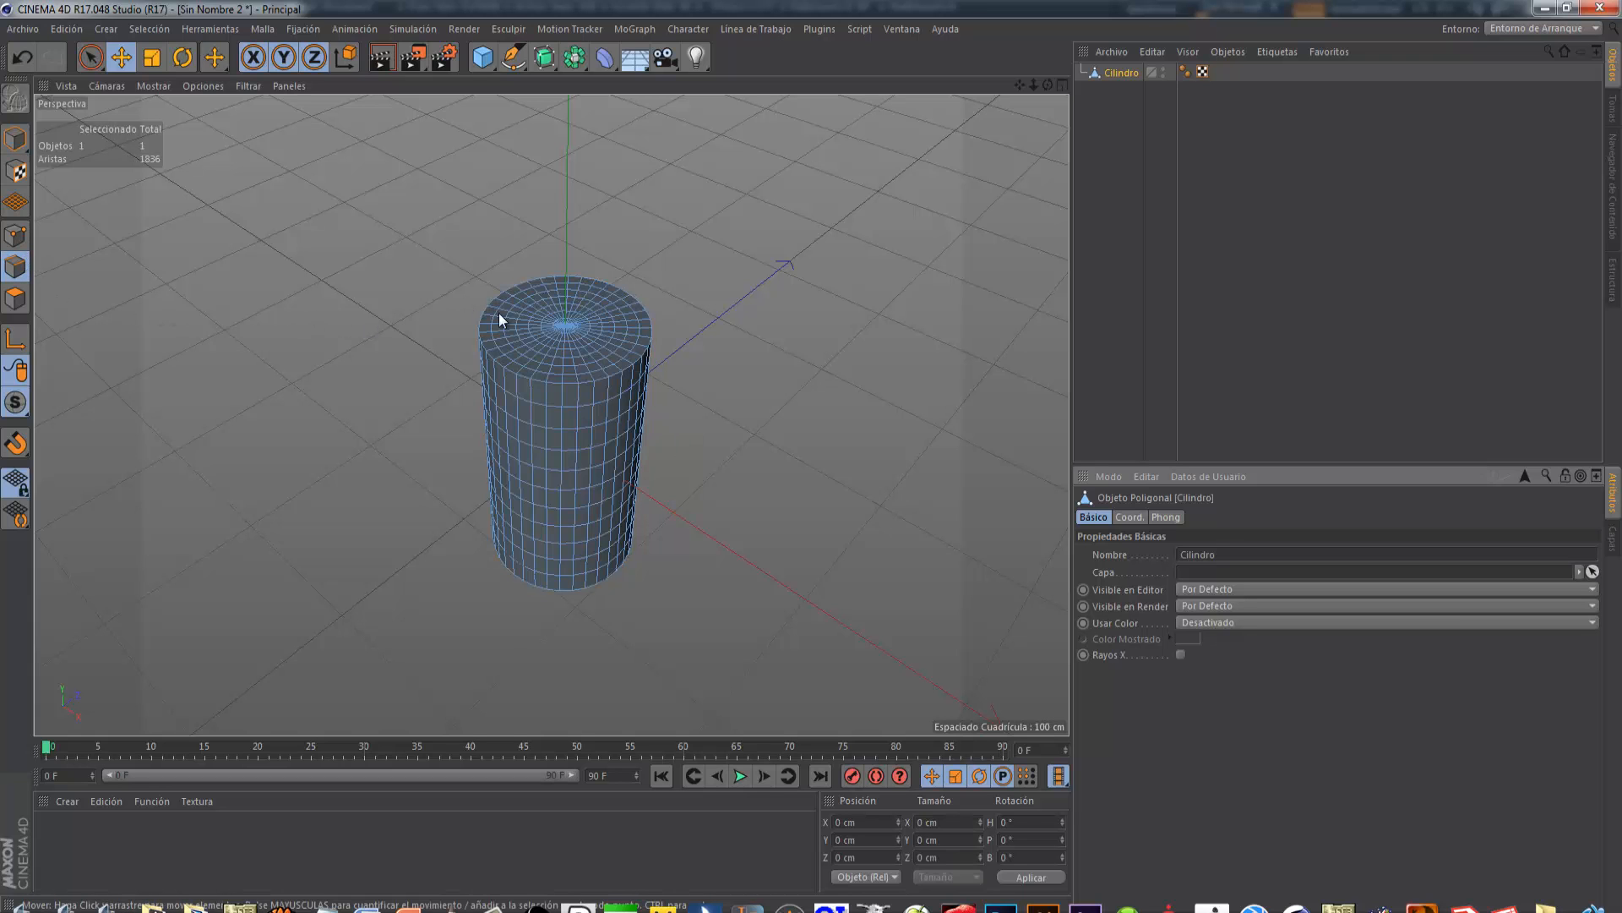
Use Loop Selection to select the cylinder's top rim and add the next six horizontal edge loops down its side
scroll(532, 342, up, 4)
scroll(541, 443, down, 2)
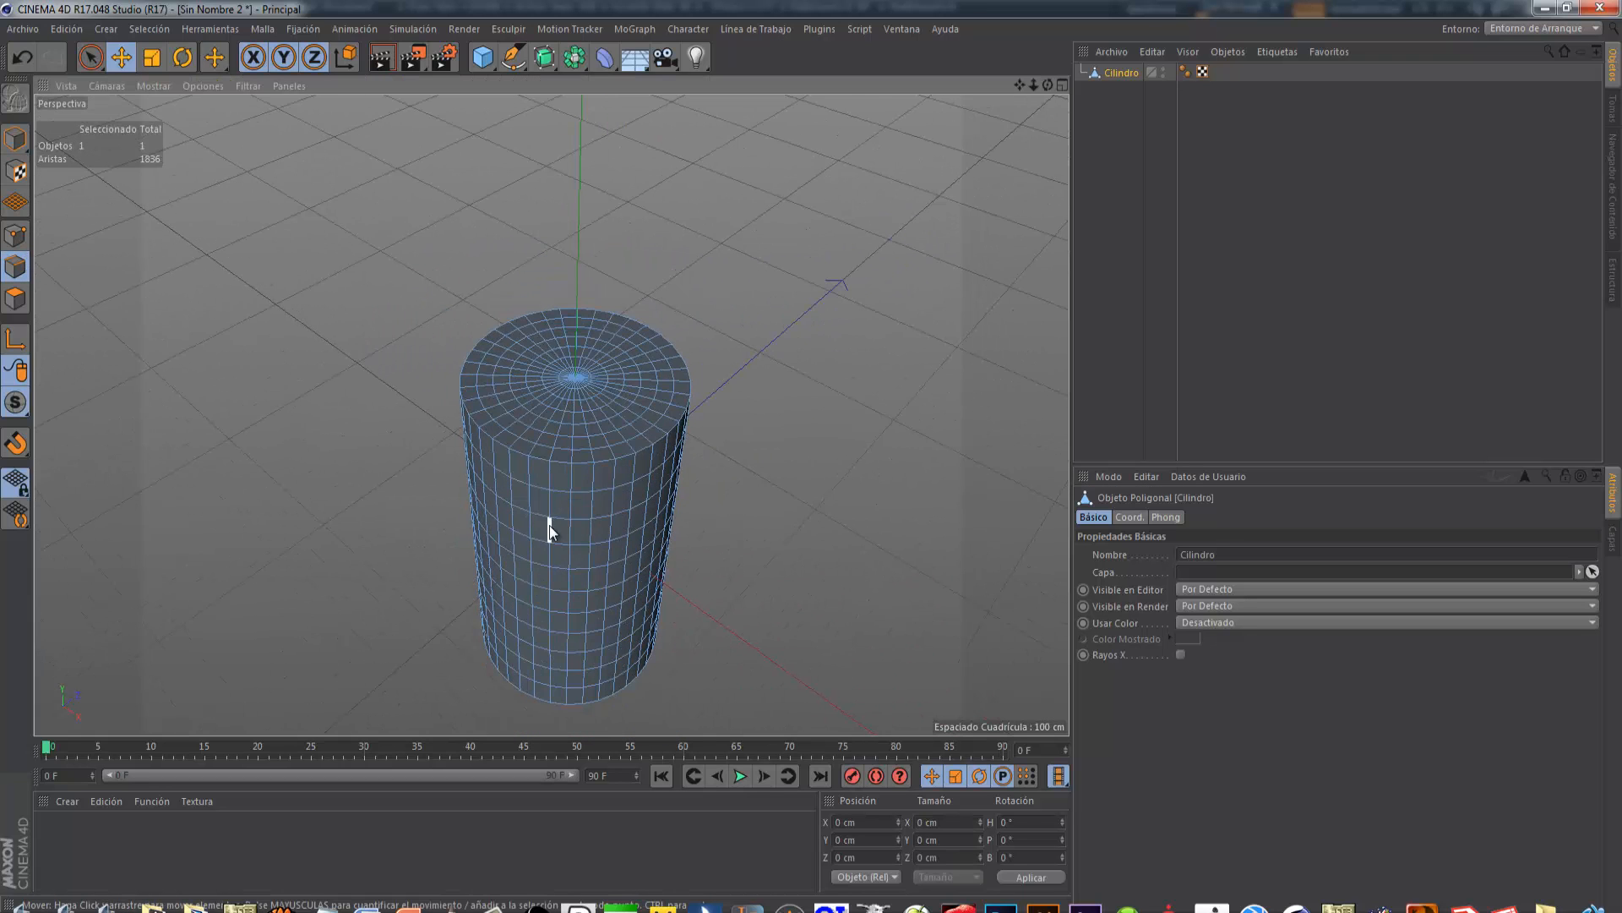
scroll(547, 517, down, 1)
scroll(552, 539, up, 4)
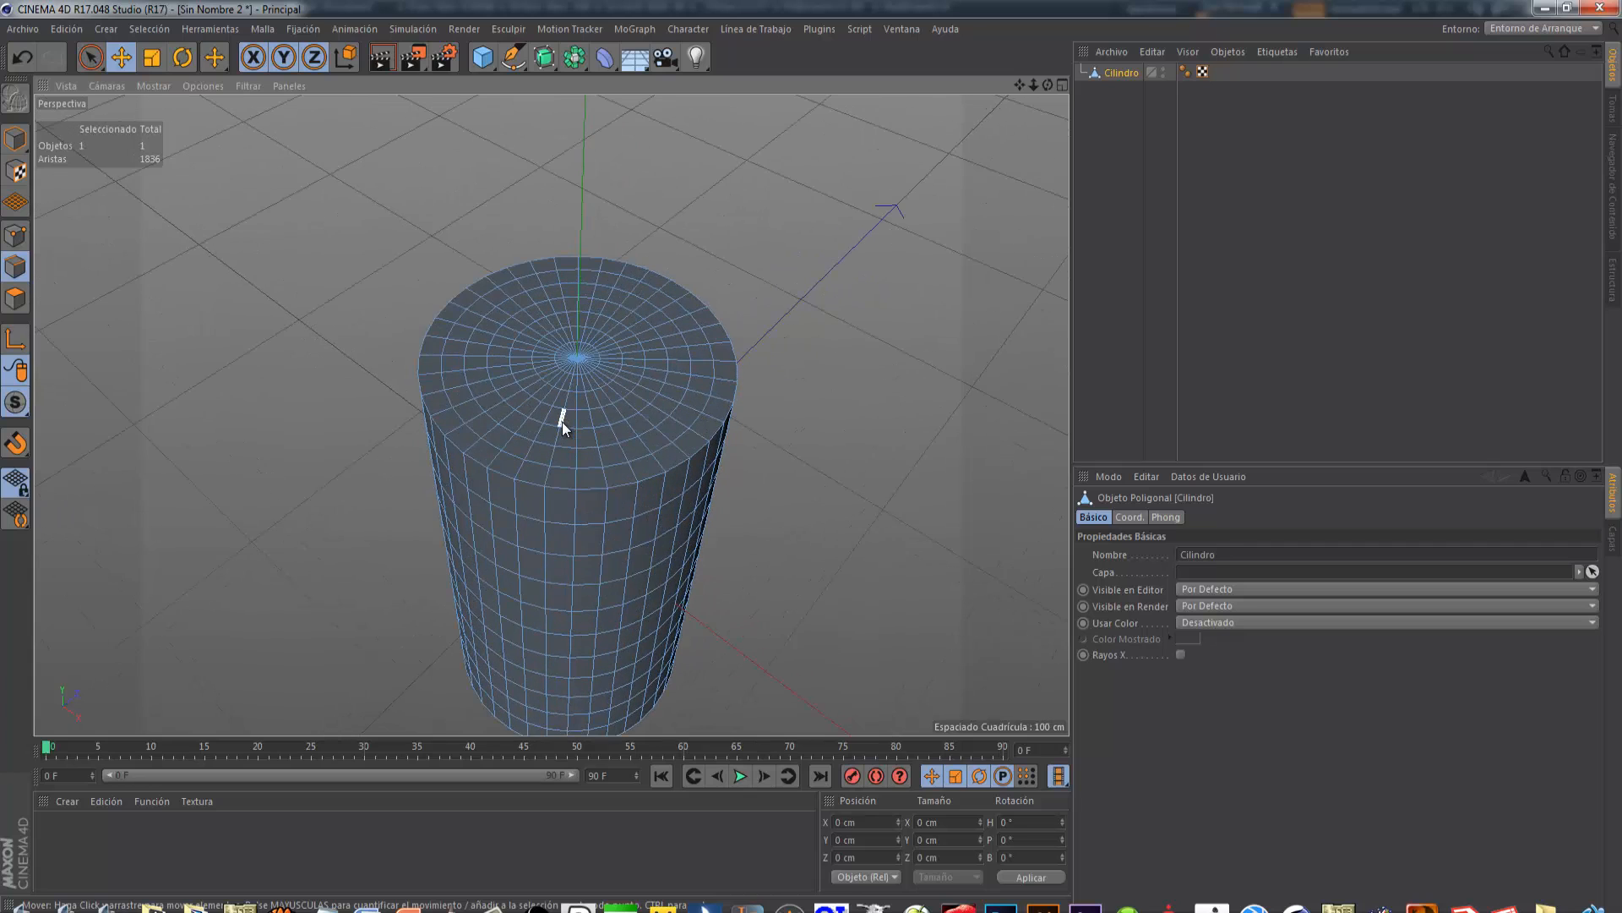
right_click(561, 422)
click(568, 472)
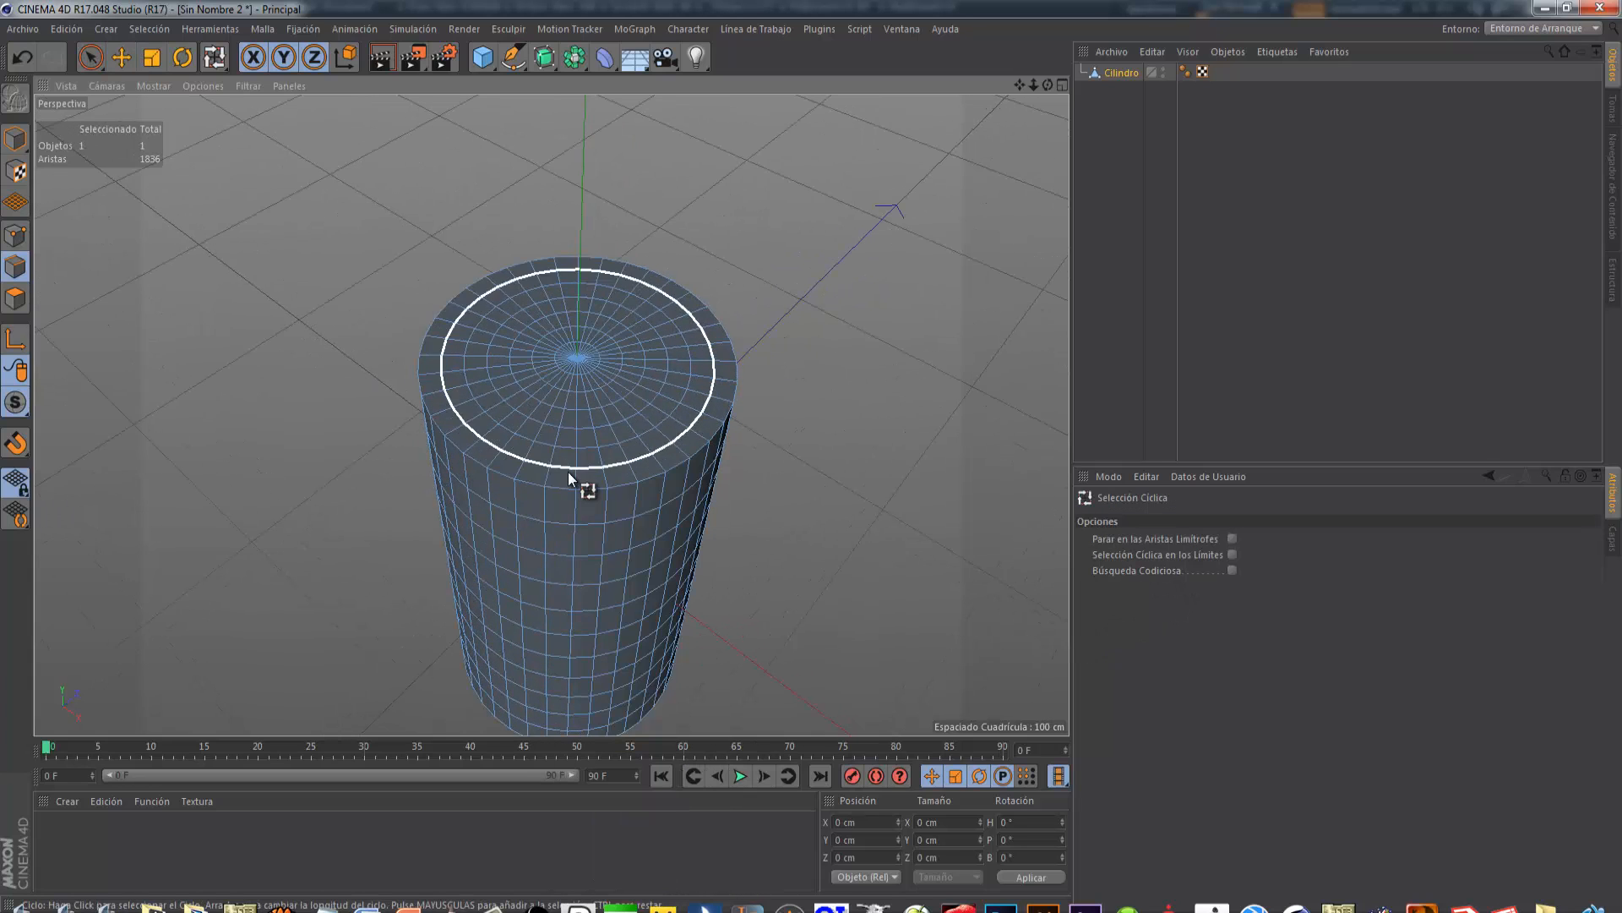
click(555, 481)
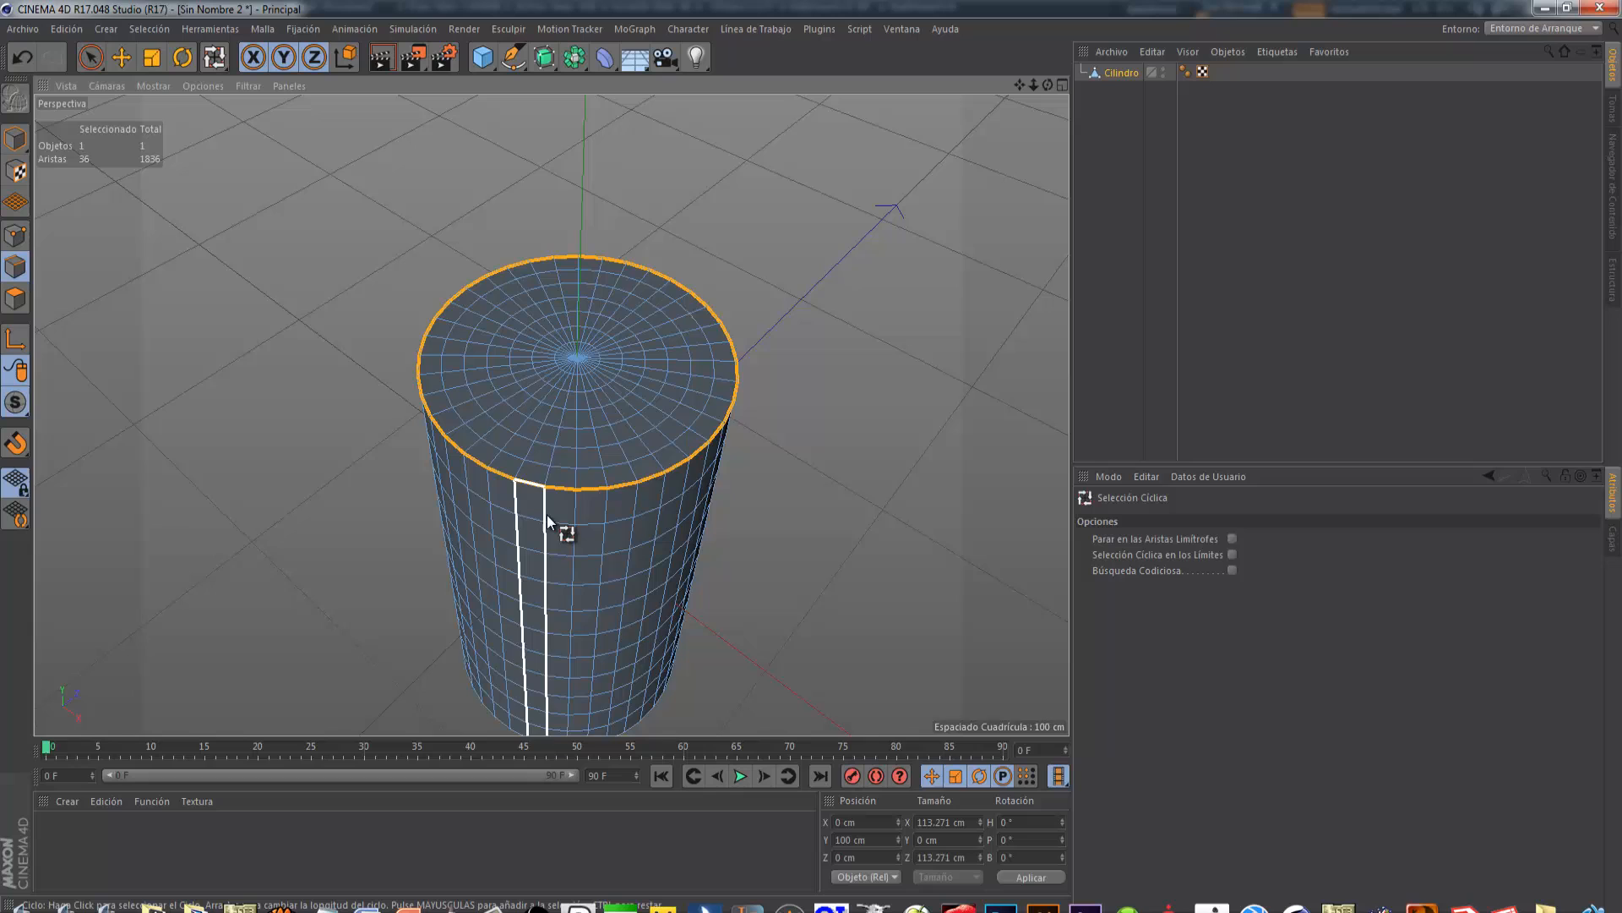
shift+click(538, 528)
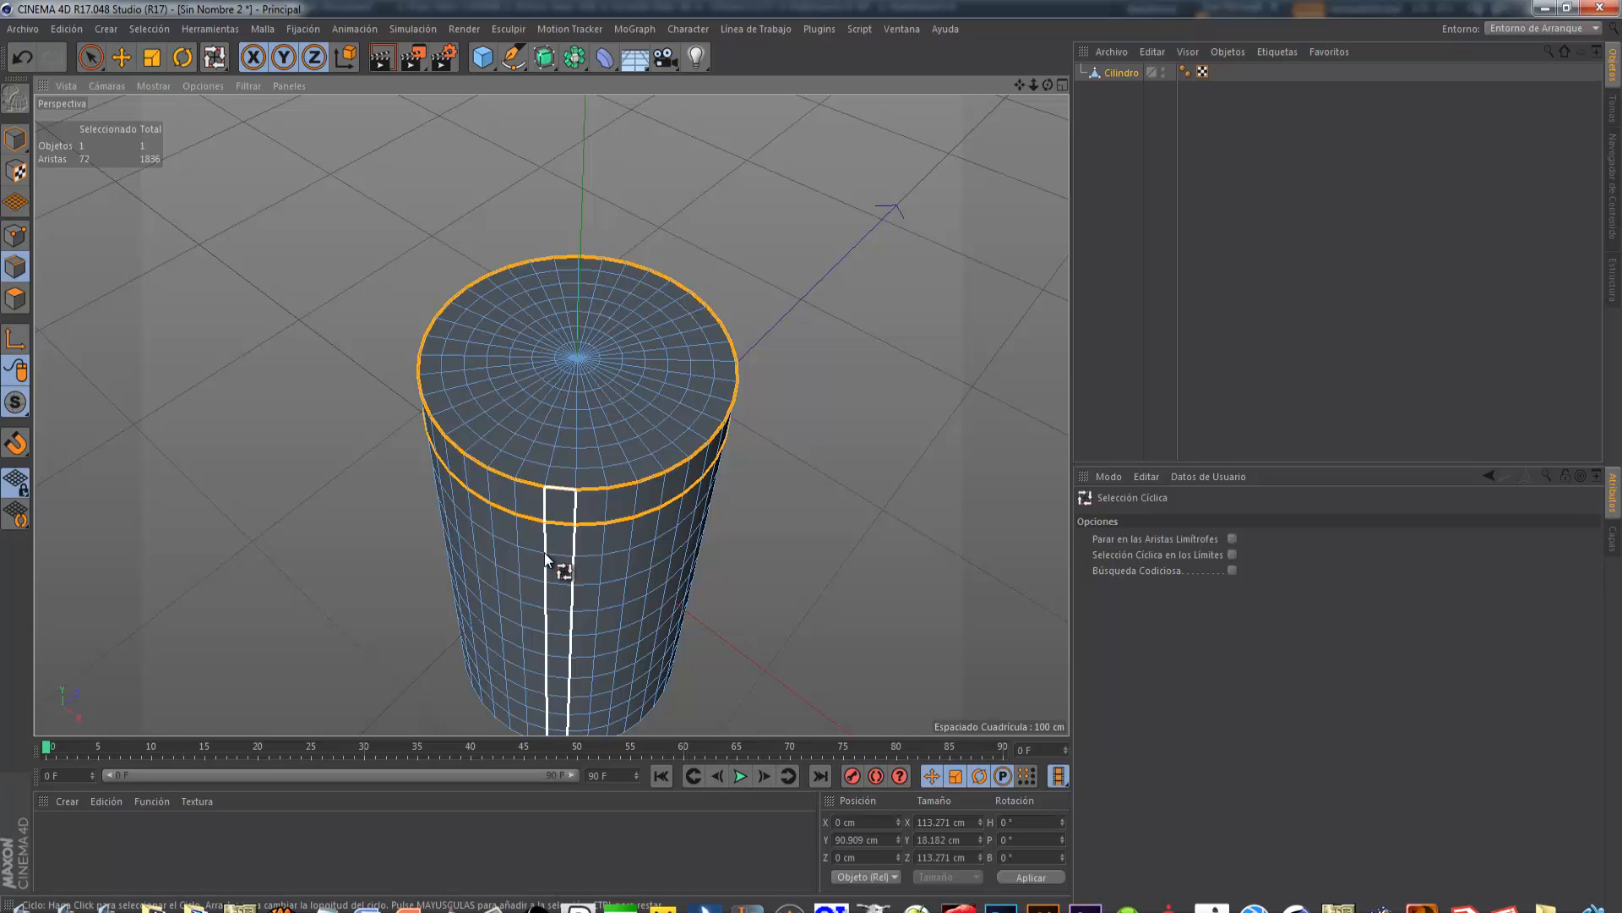
shift+click(489, 549)
shift+click(473, 581)
shift+click(475, 583)
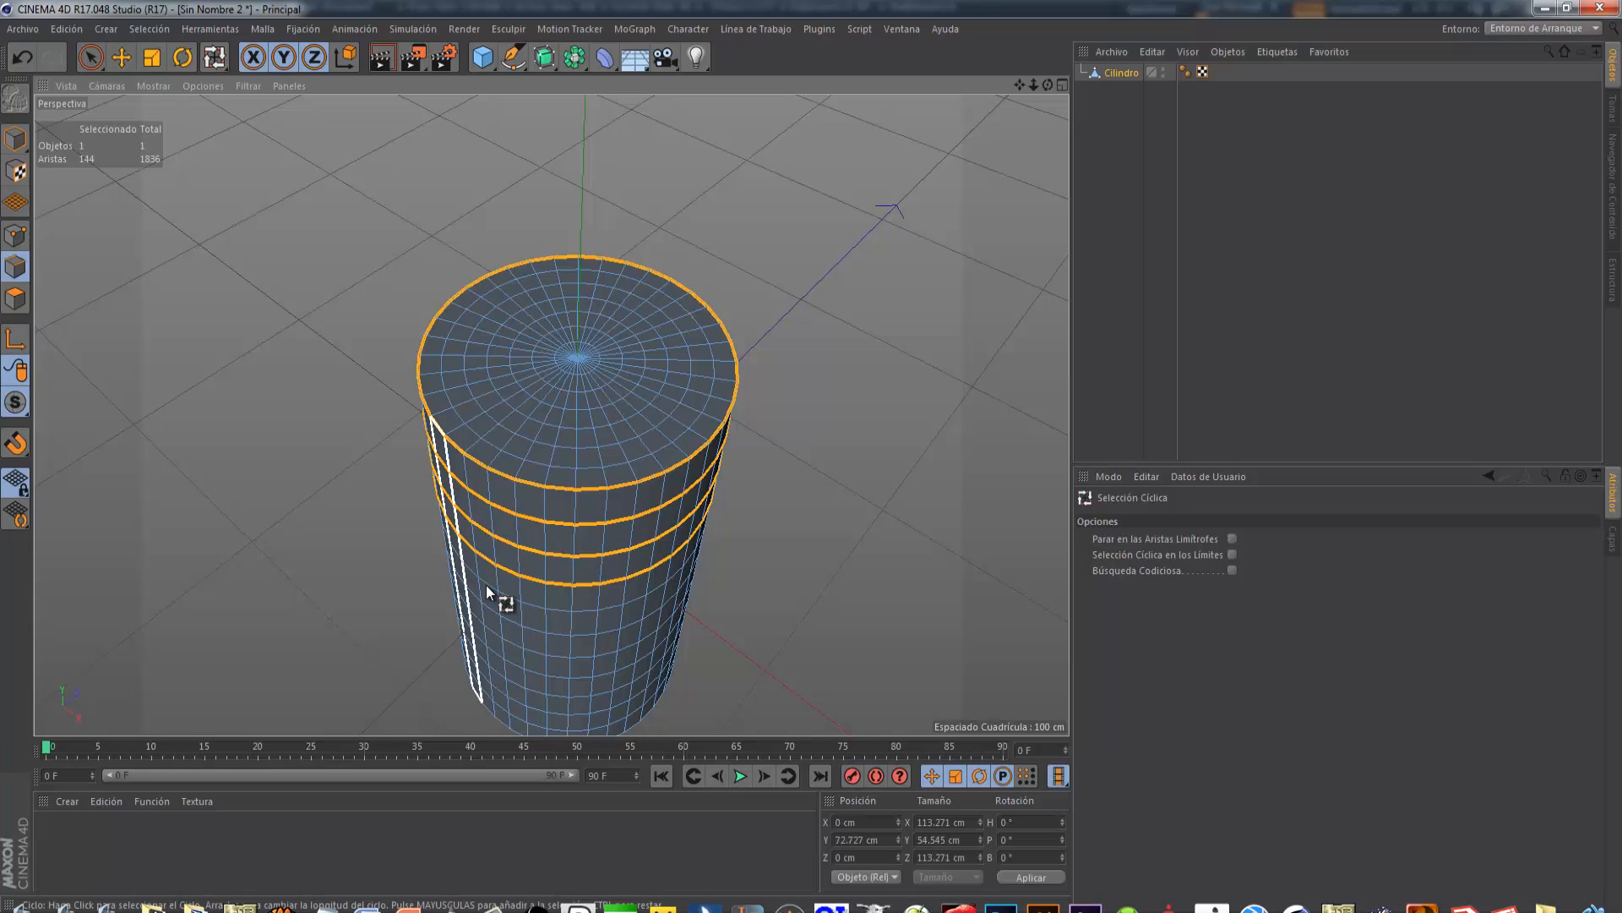
shift+click(500, 606)
key(ctrl+z)
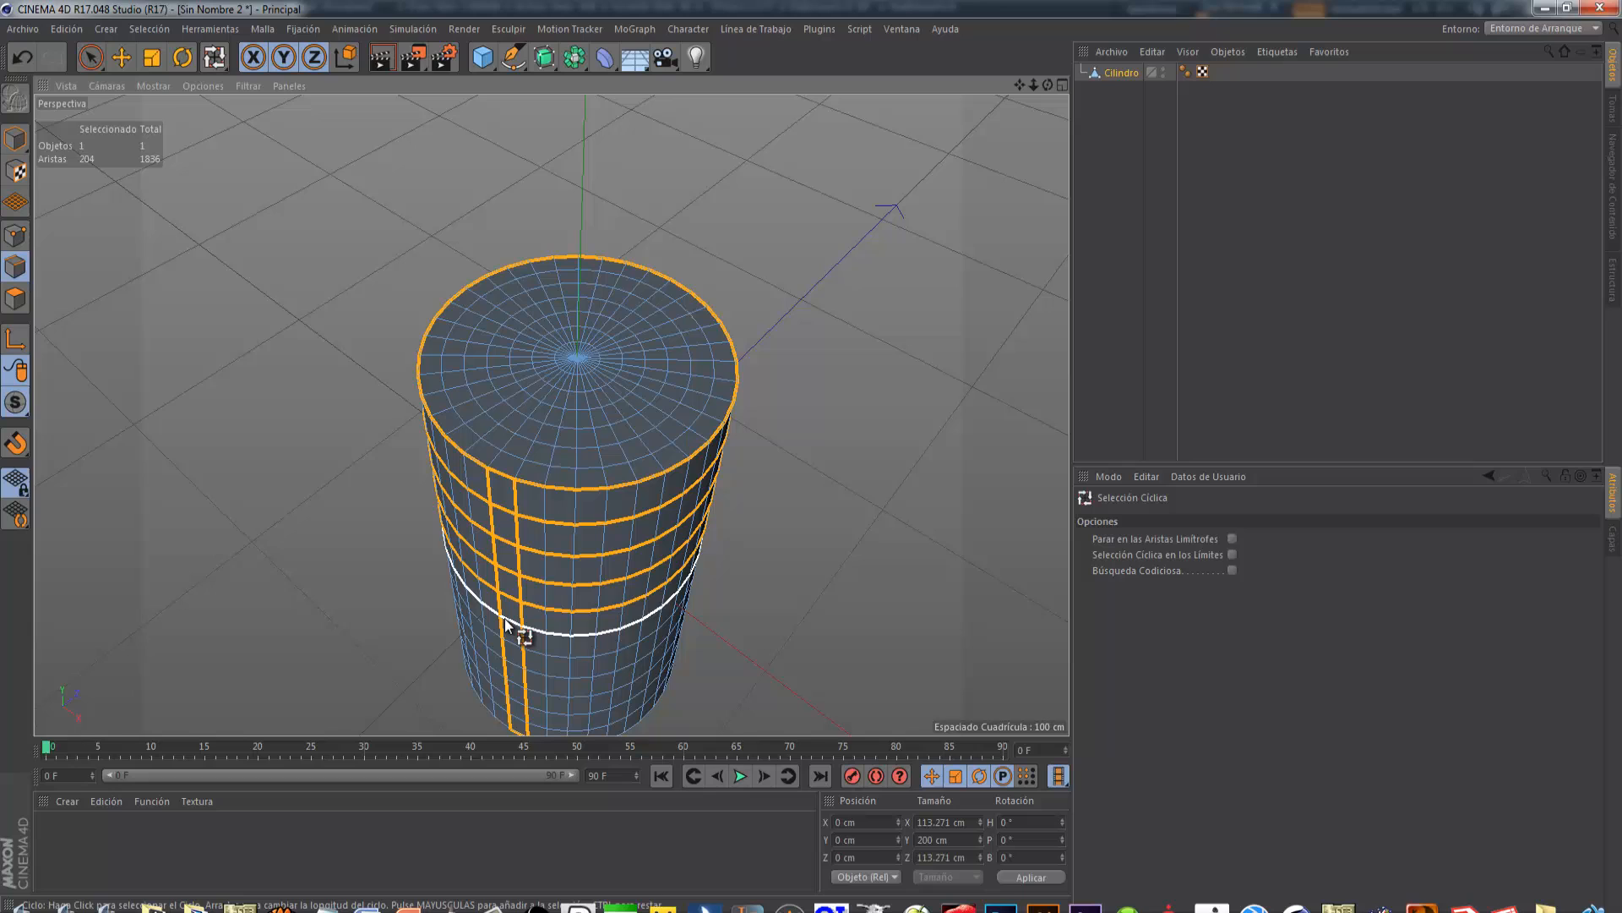
shift+click(507, 628)
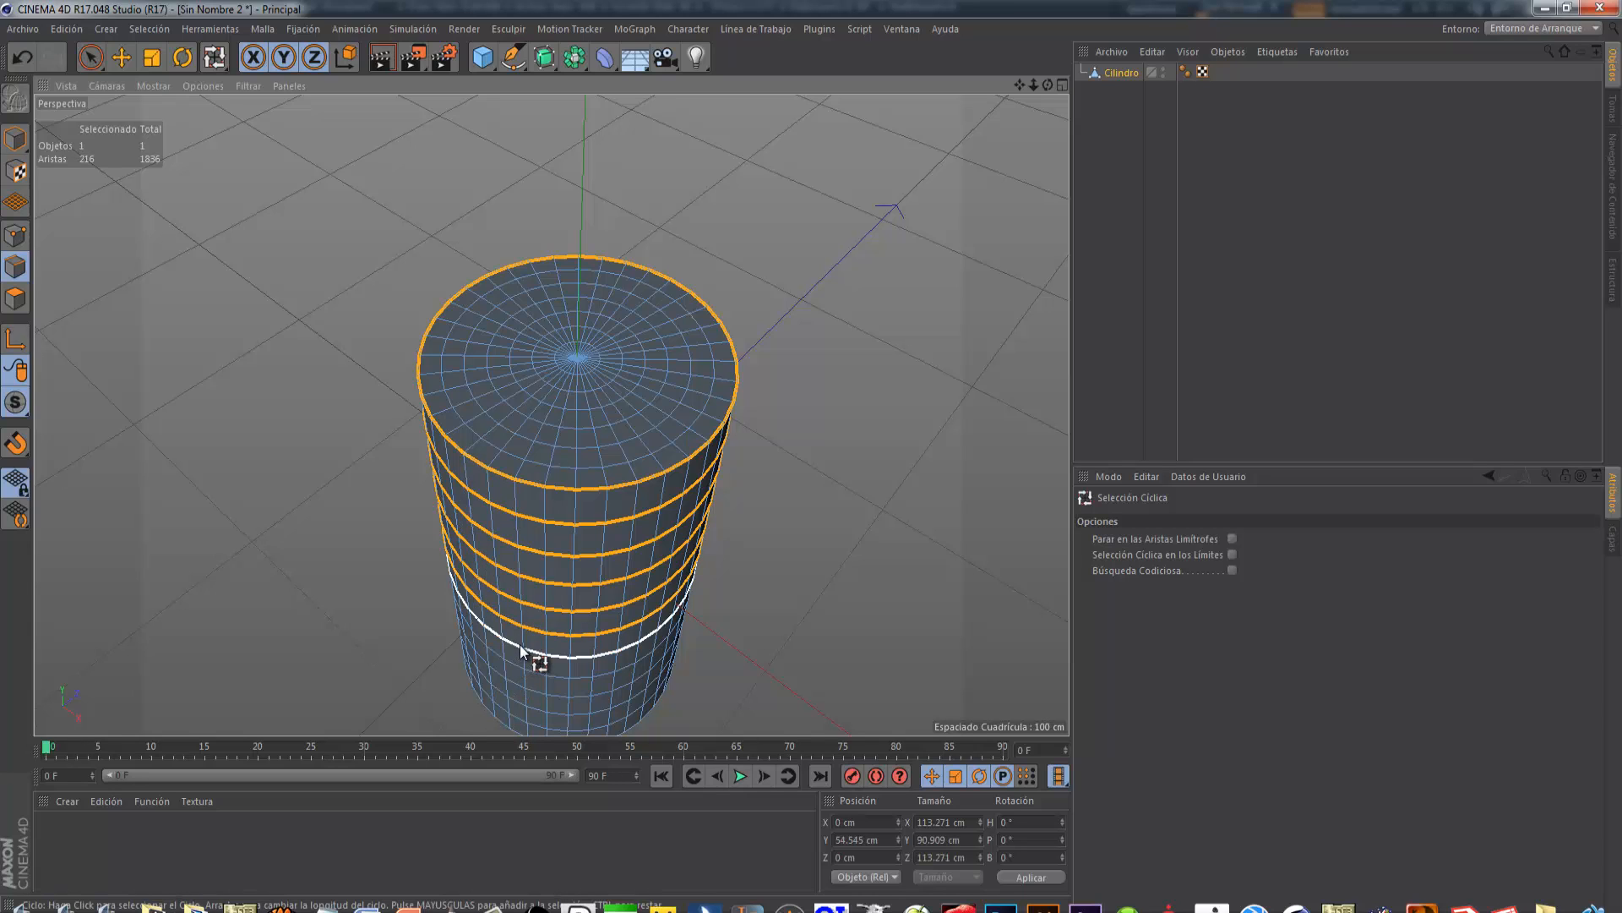
shift+click(509, 643)
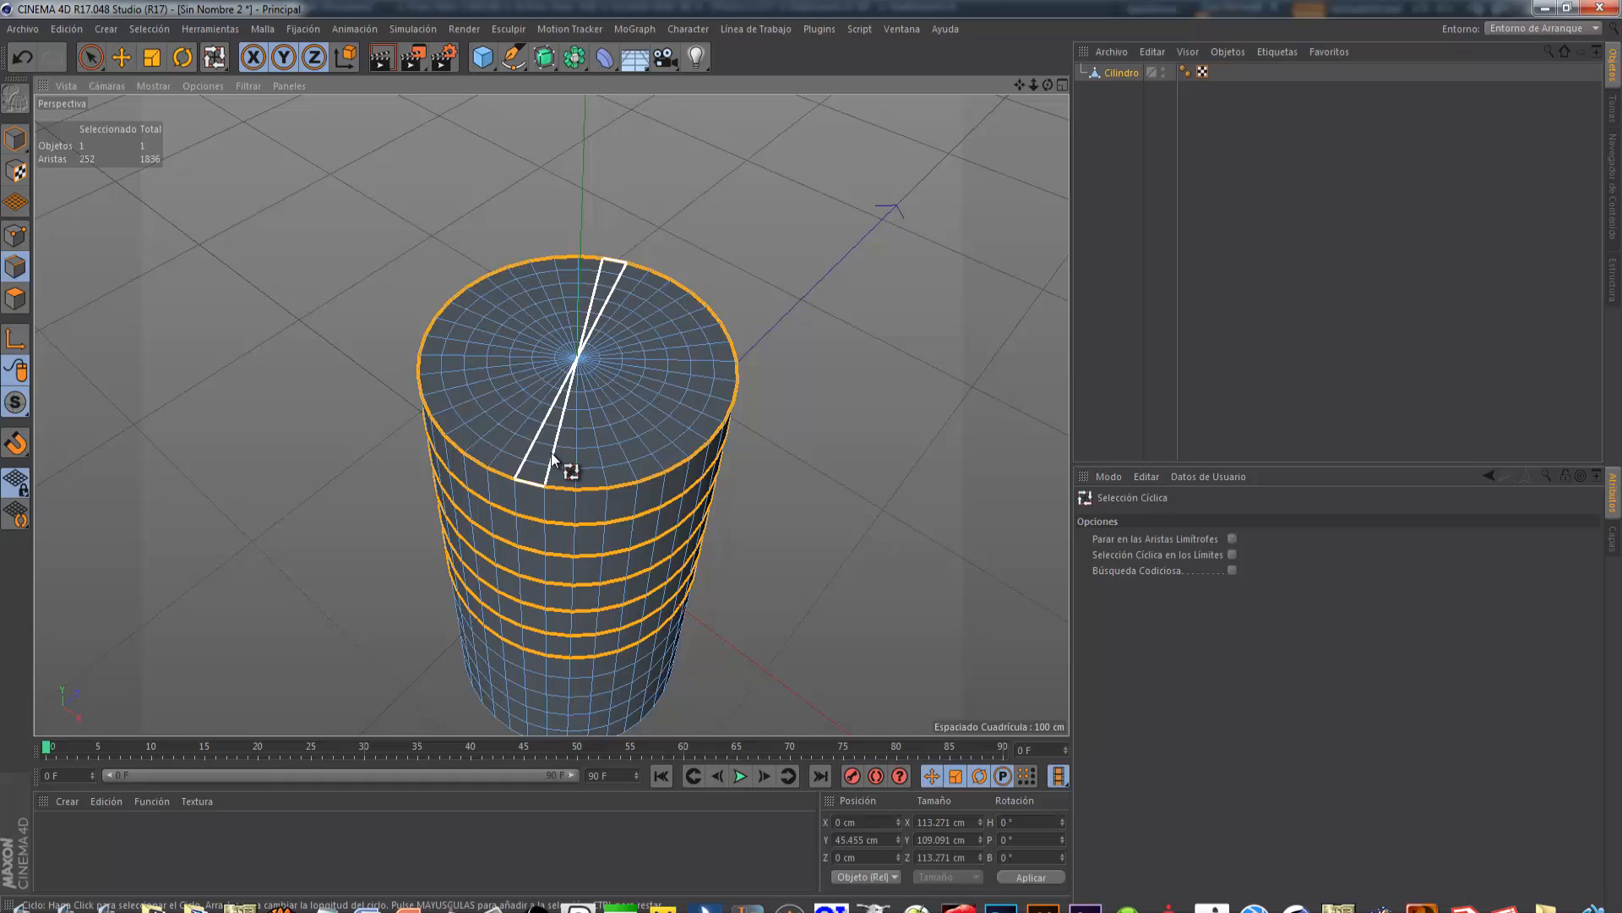
Replace the selection with the cylinder's top rim loop and add all six concentric edge loops on the top cap
click(527, 482)
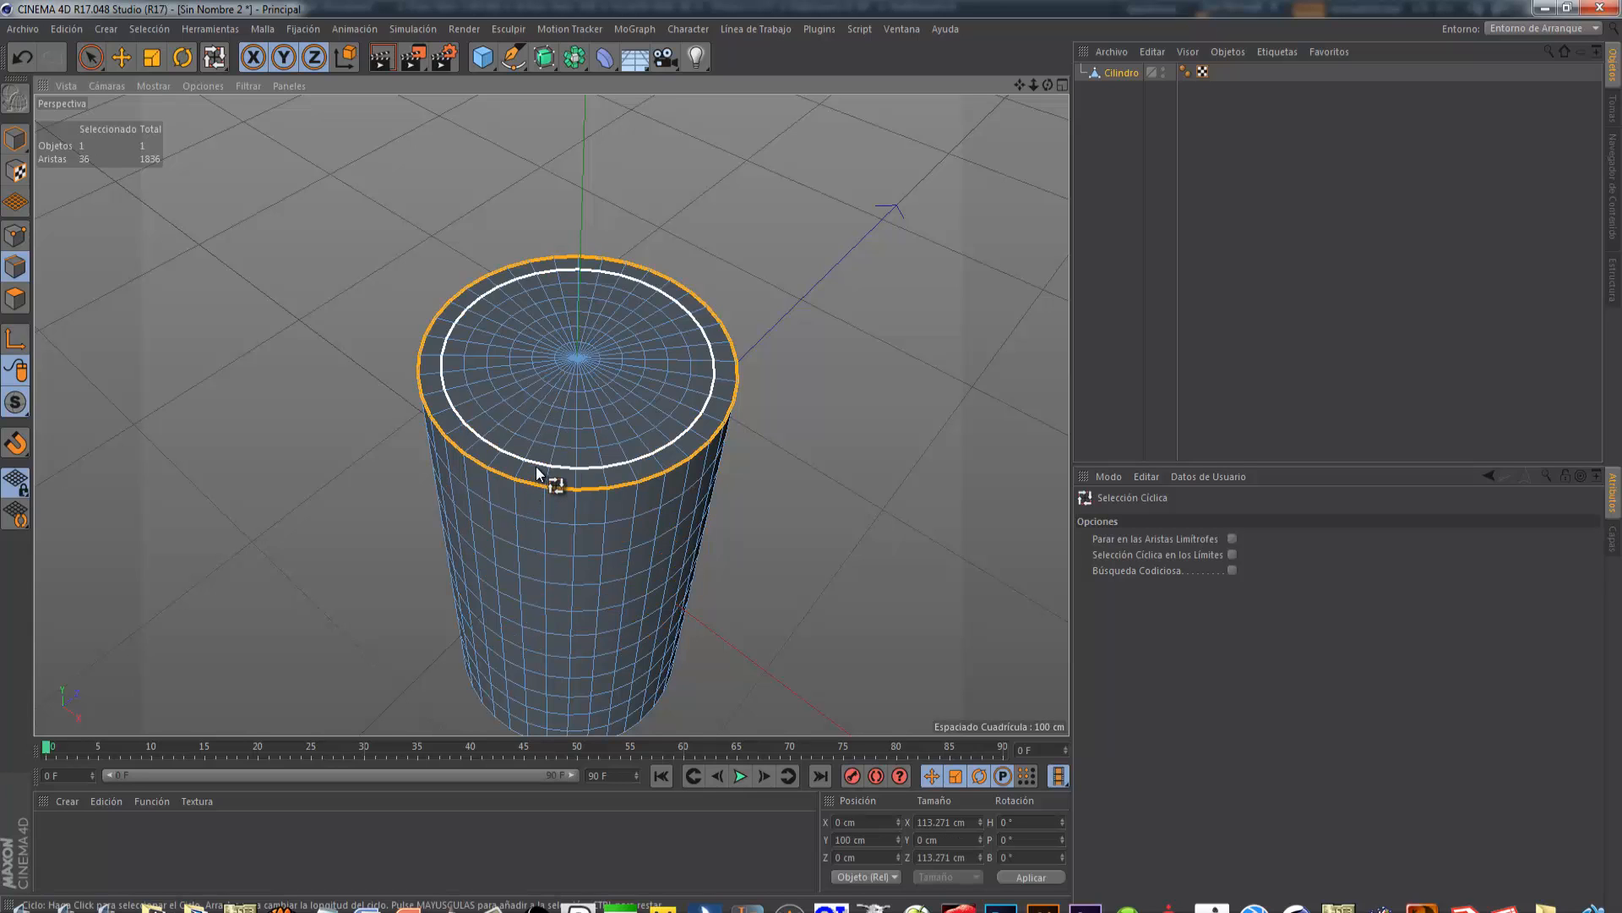
shift+click(544, 456)
shift+click(550, 441)
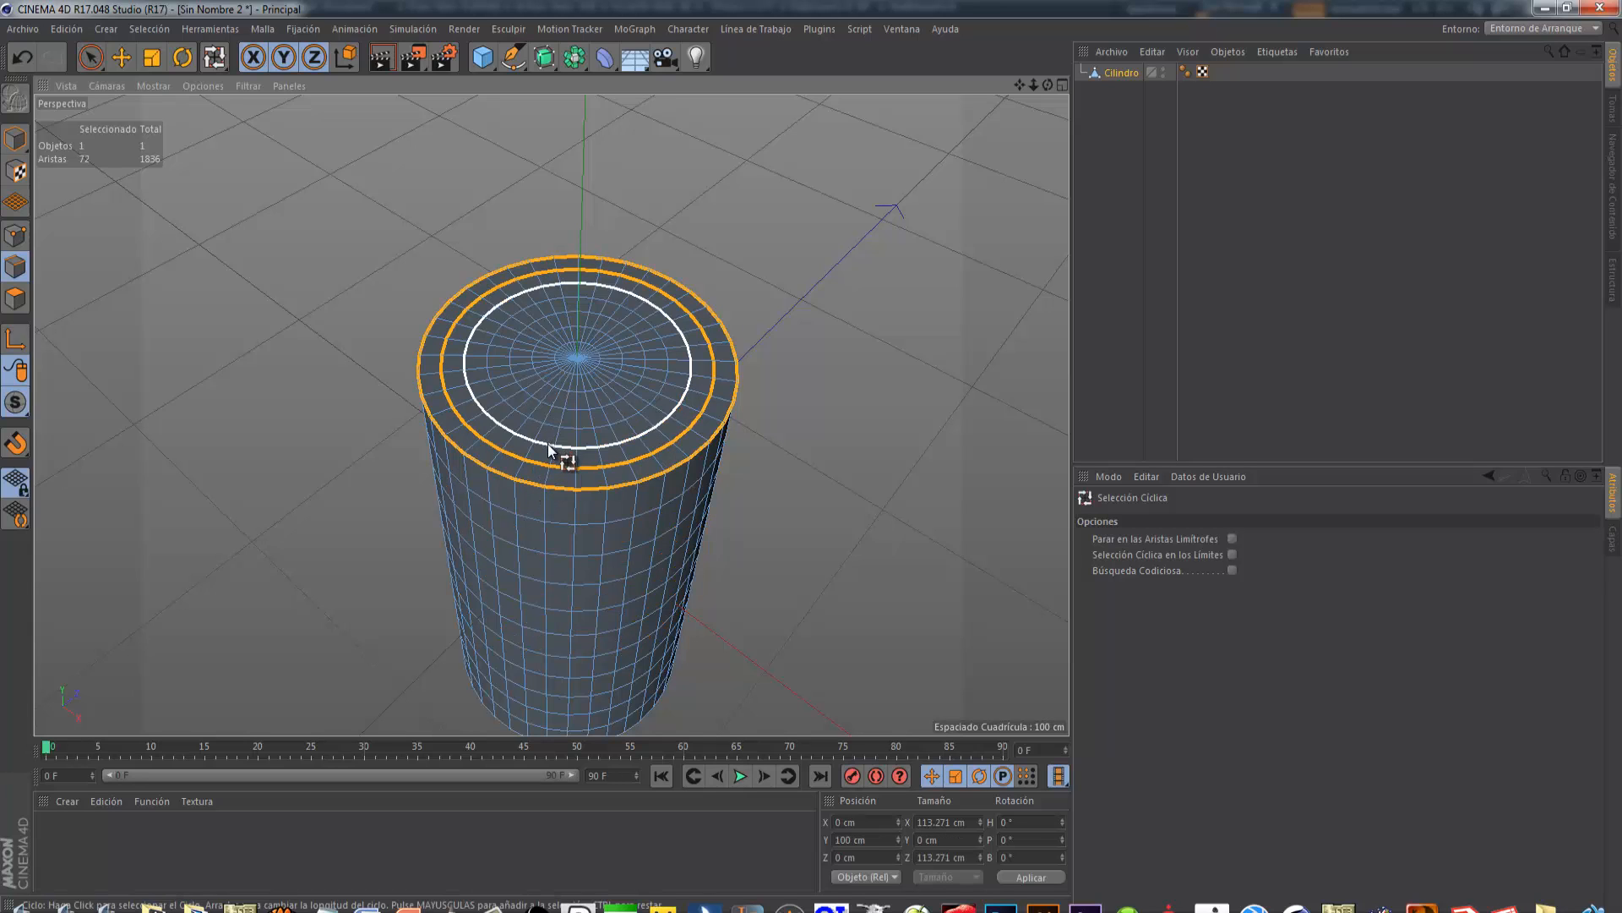
shift+click(551, 425)
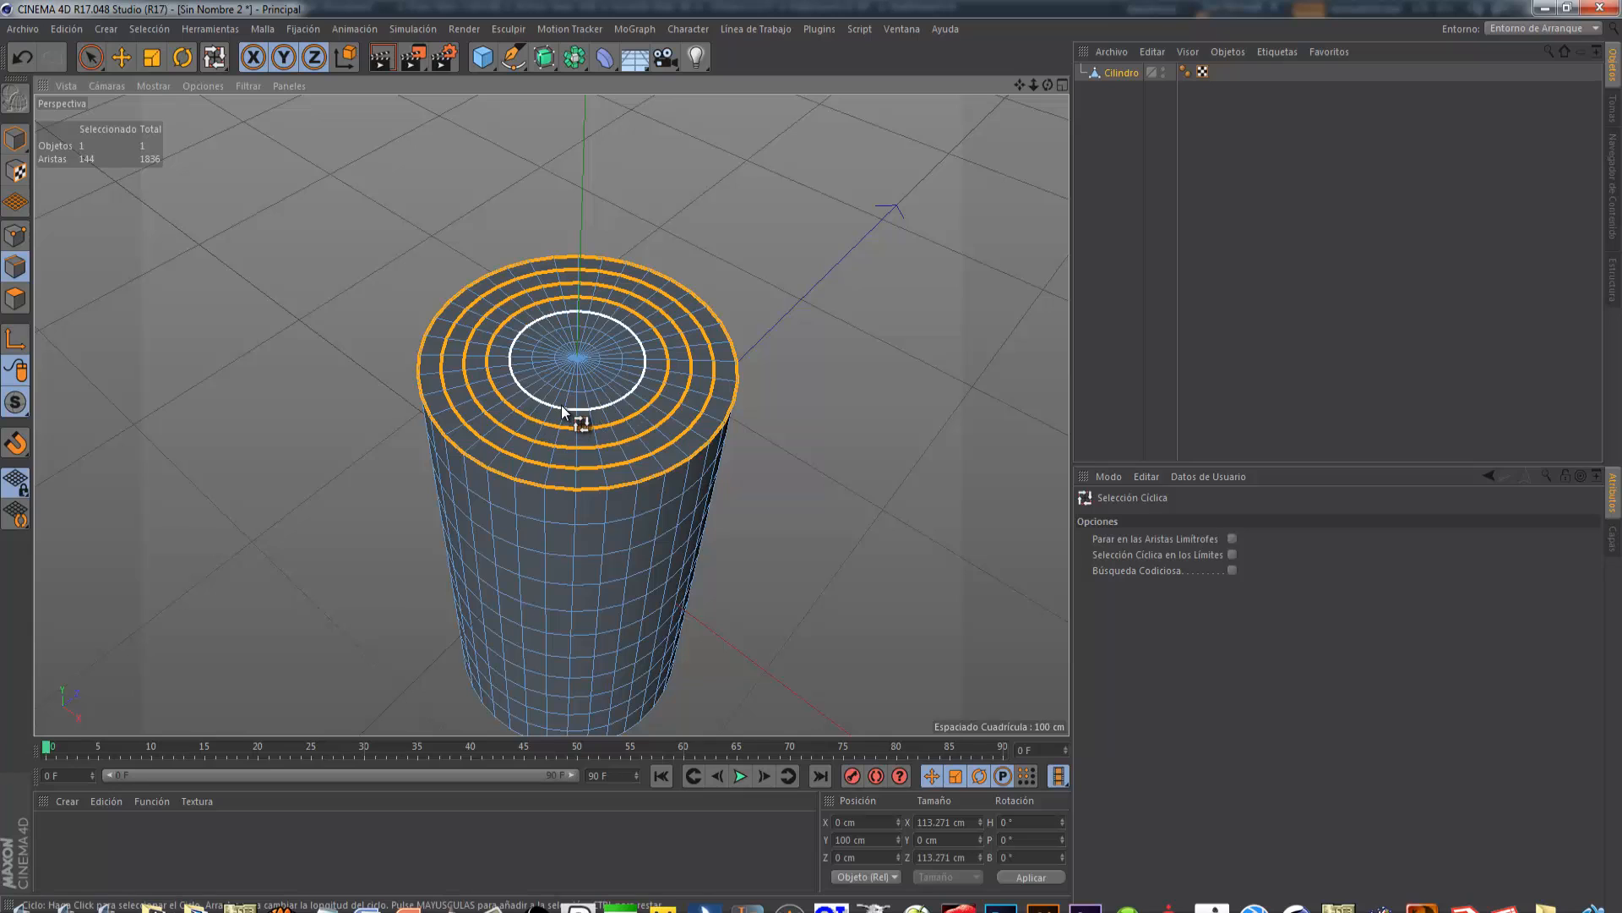
shift+click(561, 404)
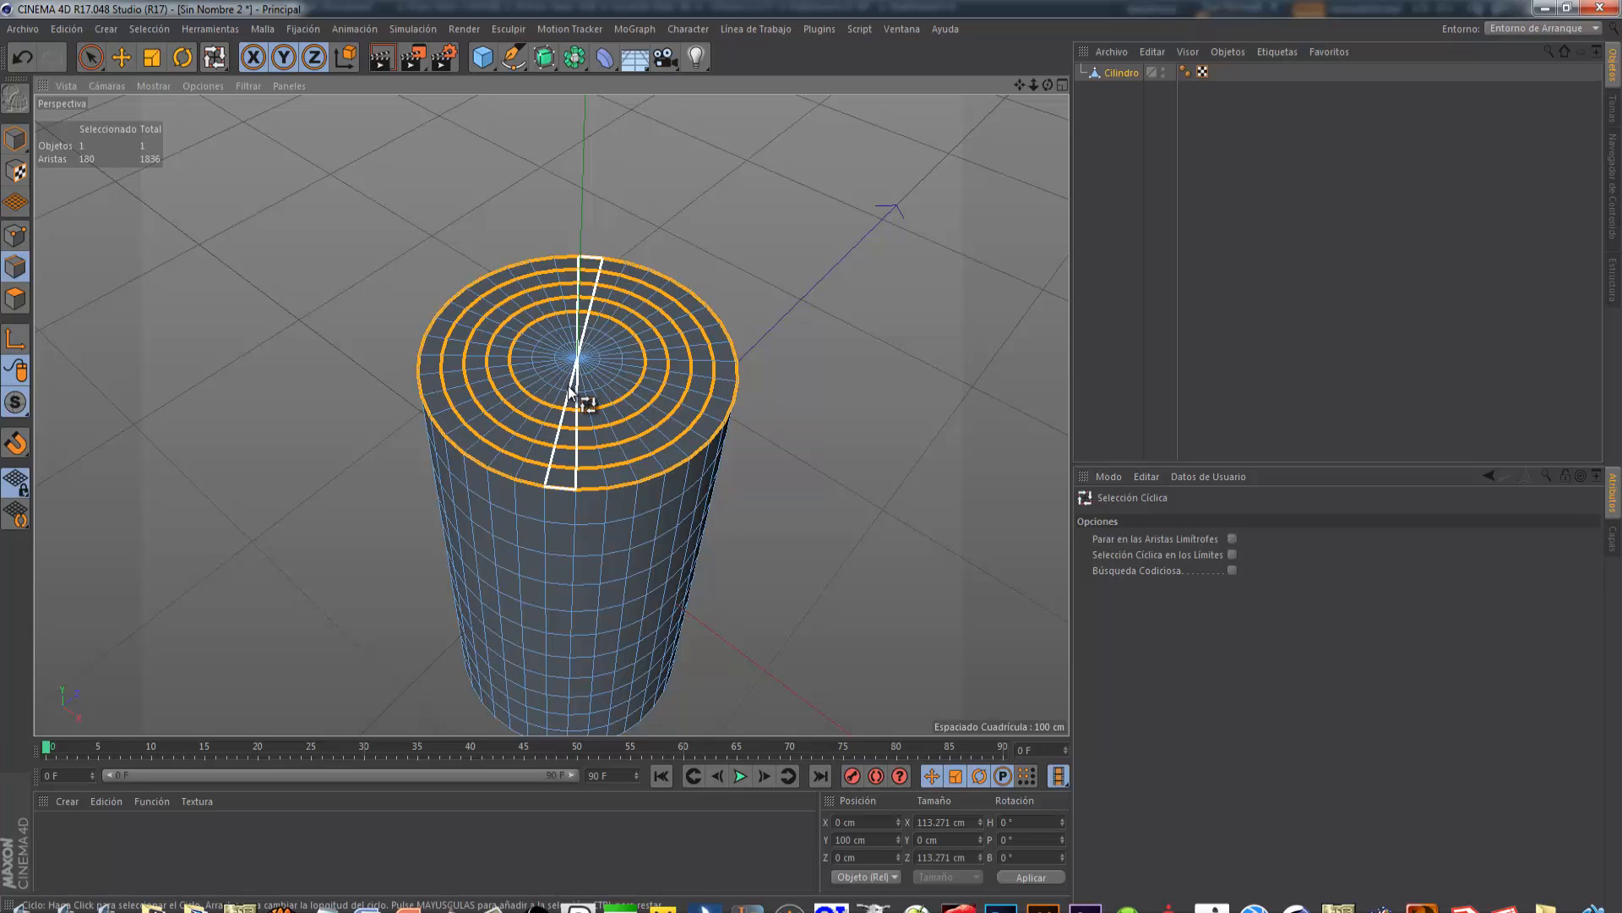
shift+click(566, 389)
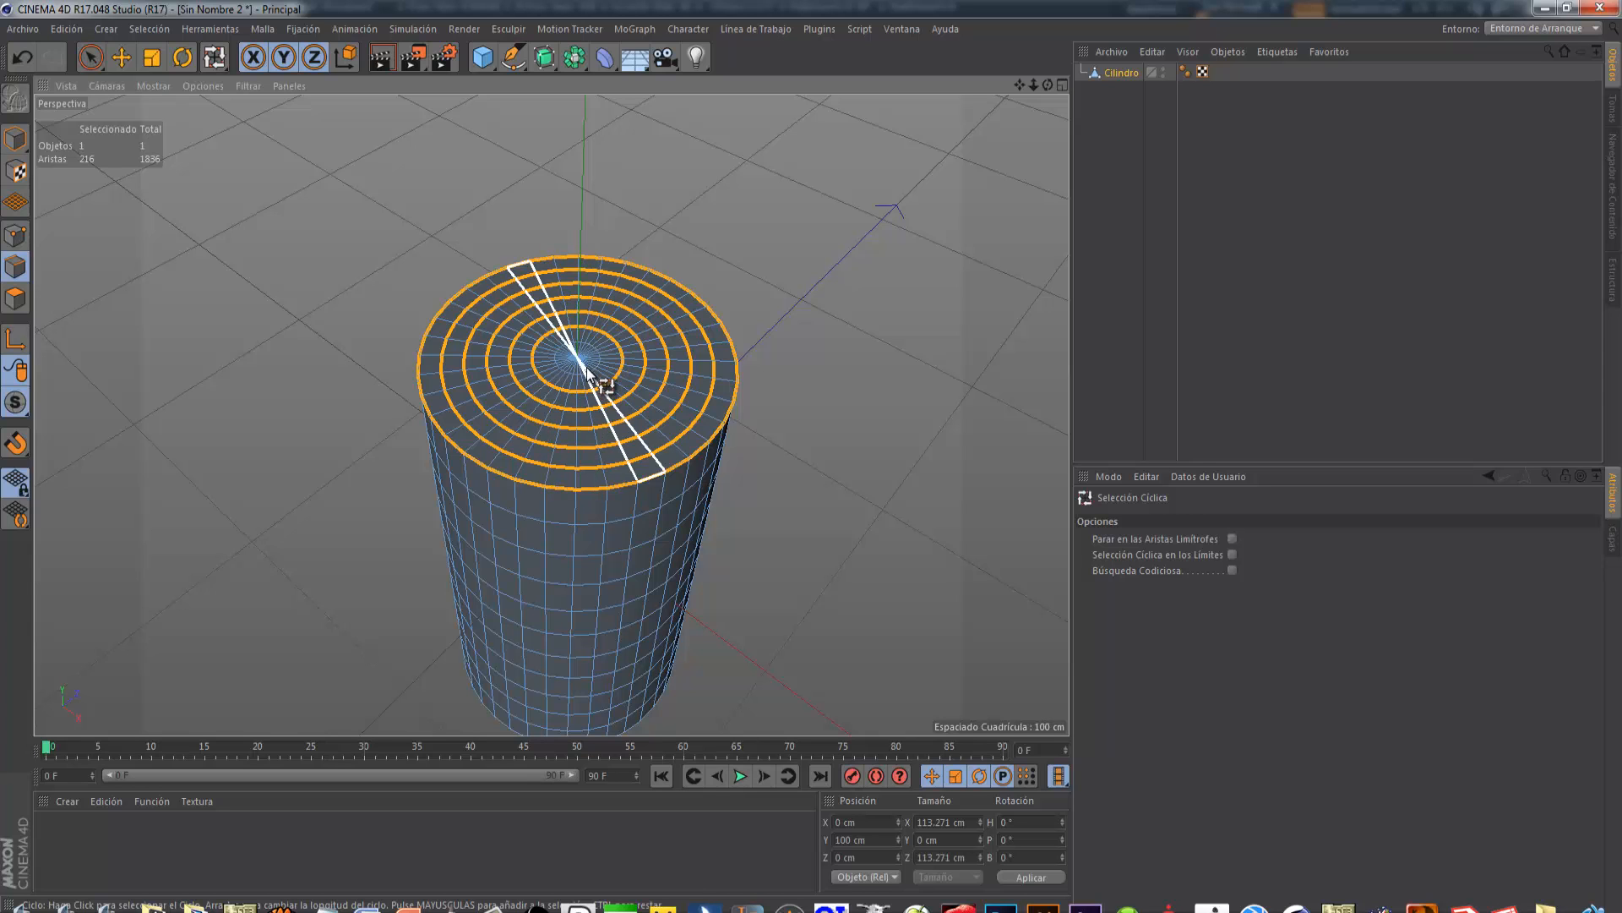
scroll(599, 363, up, 10)
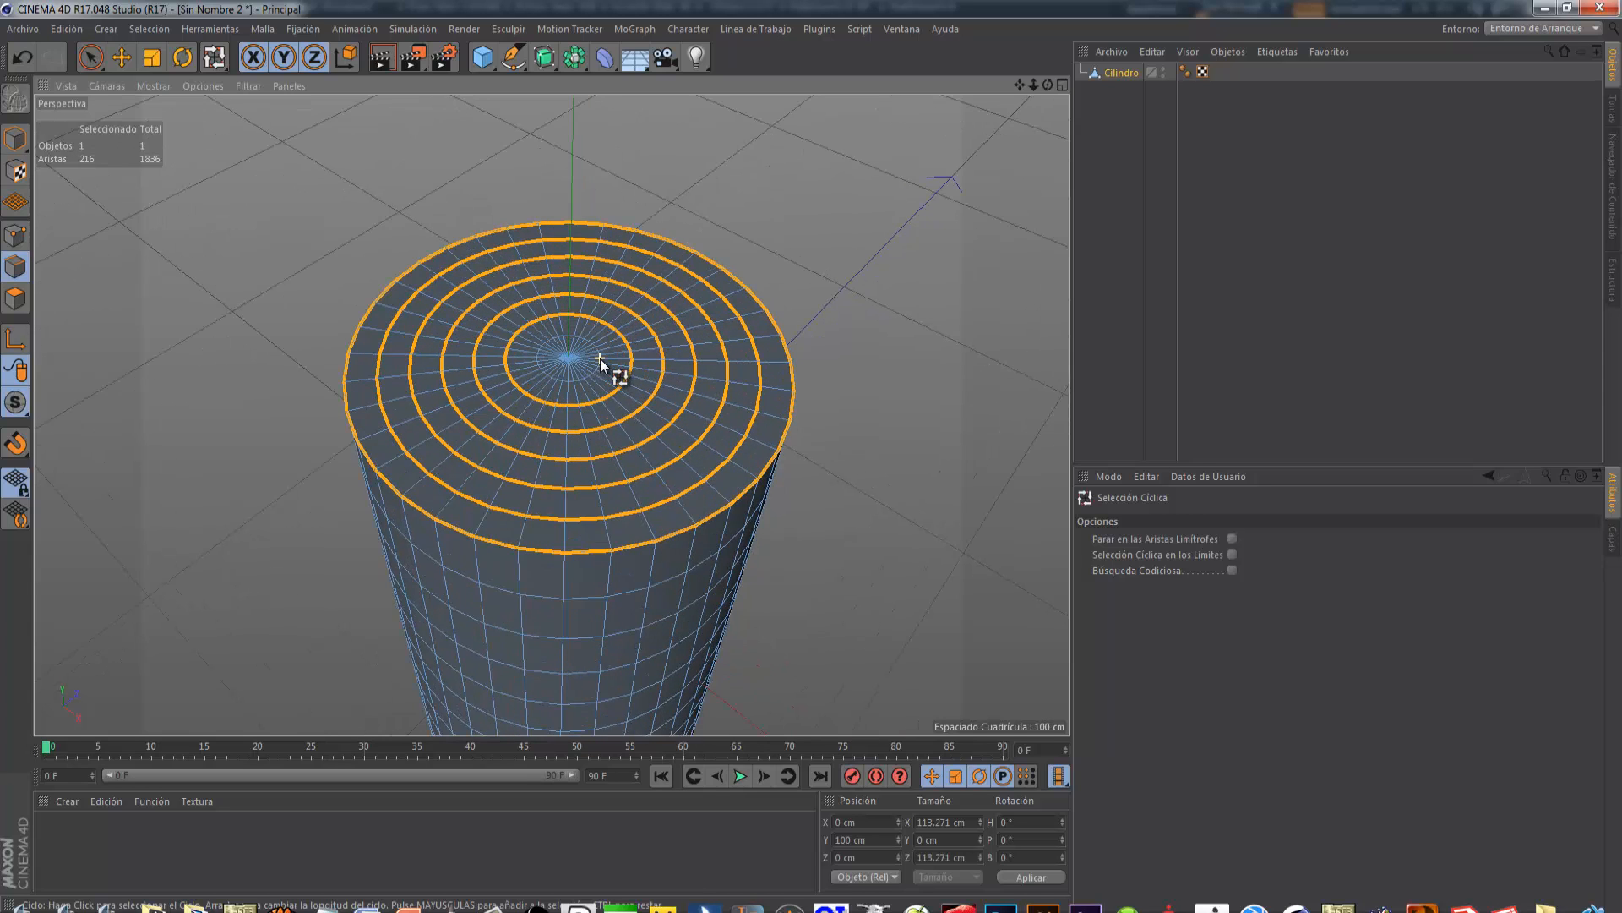
scroll(545, 425, up, 4)
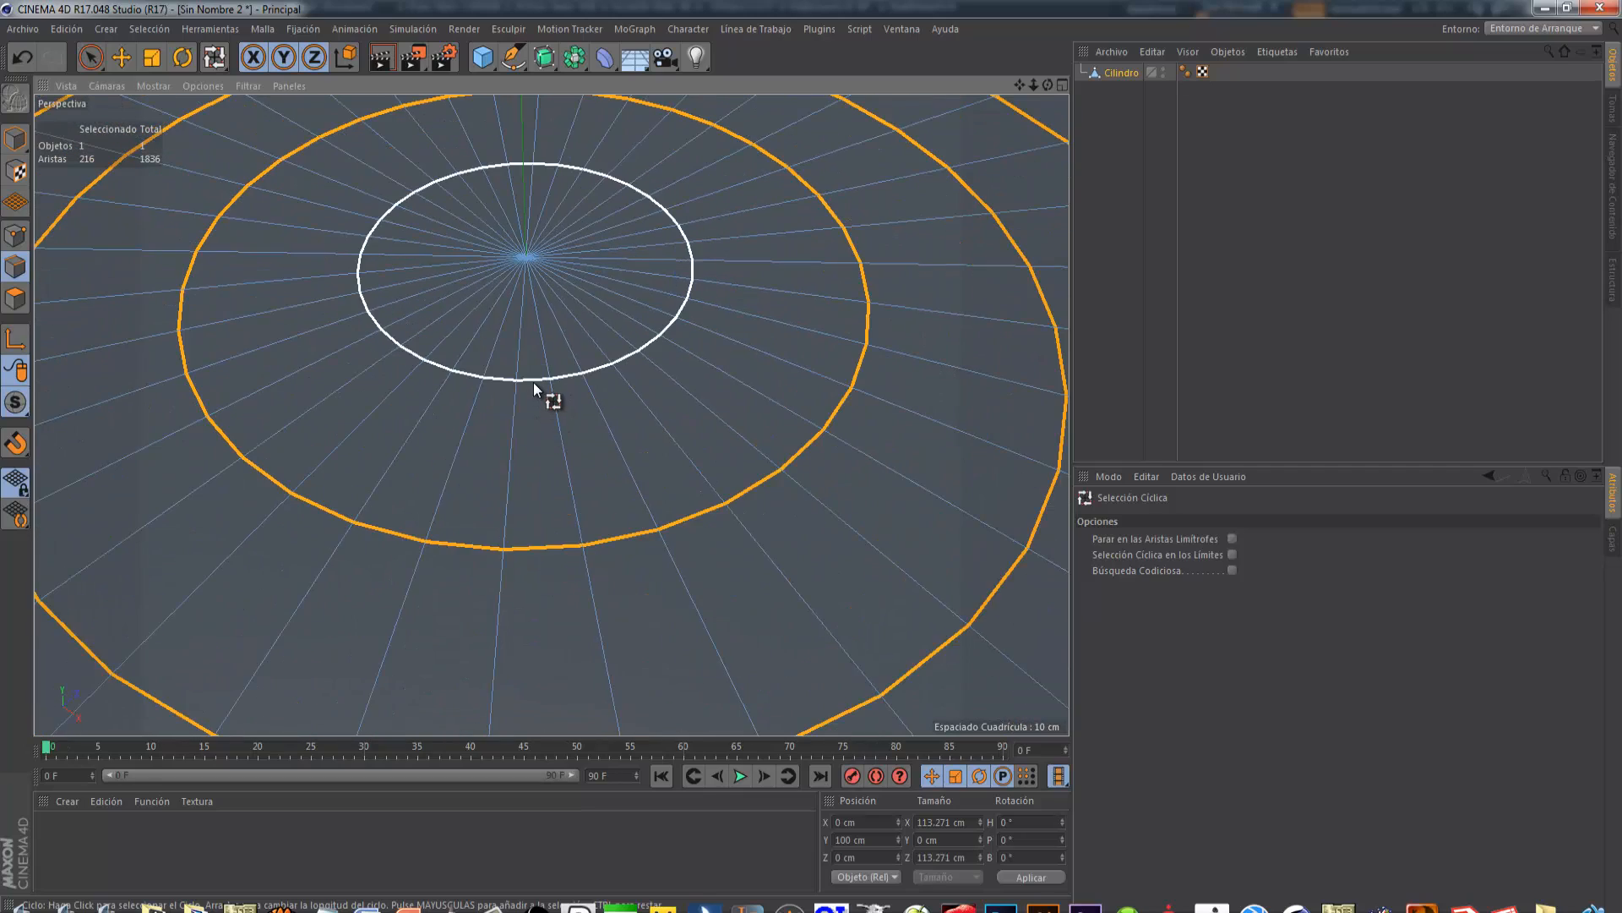
shift+click(539, 384)
scroll(536, 382, down, 3)
scroll(536, 384, down, 6)
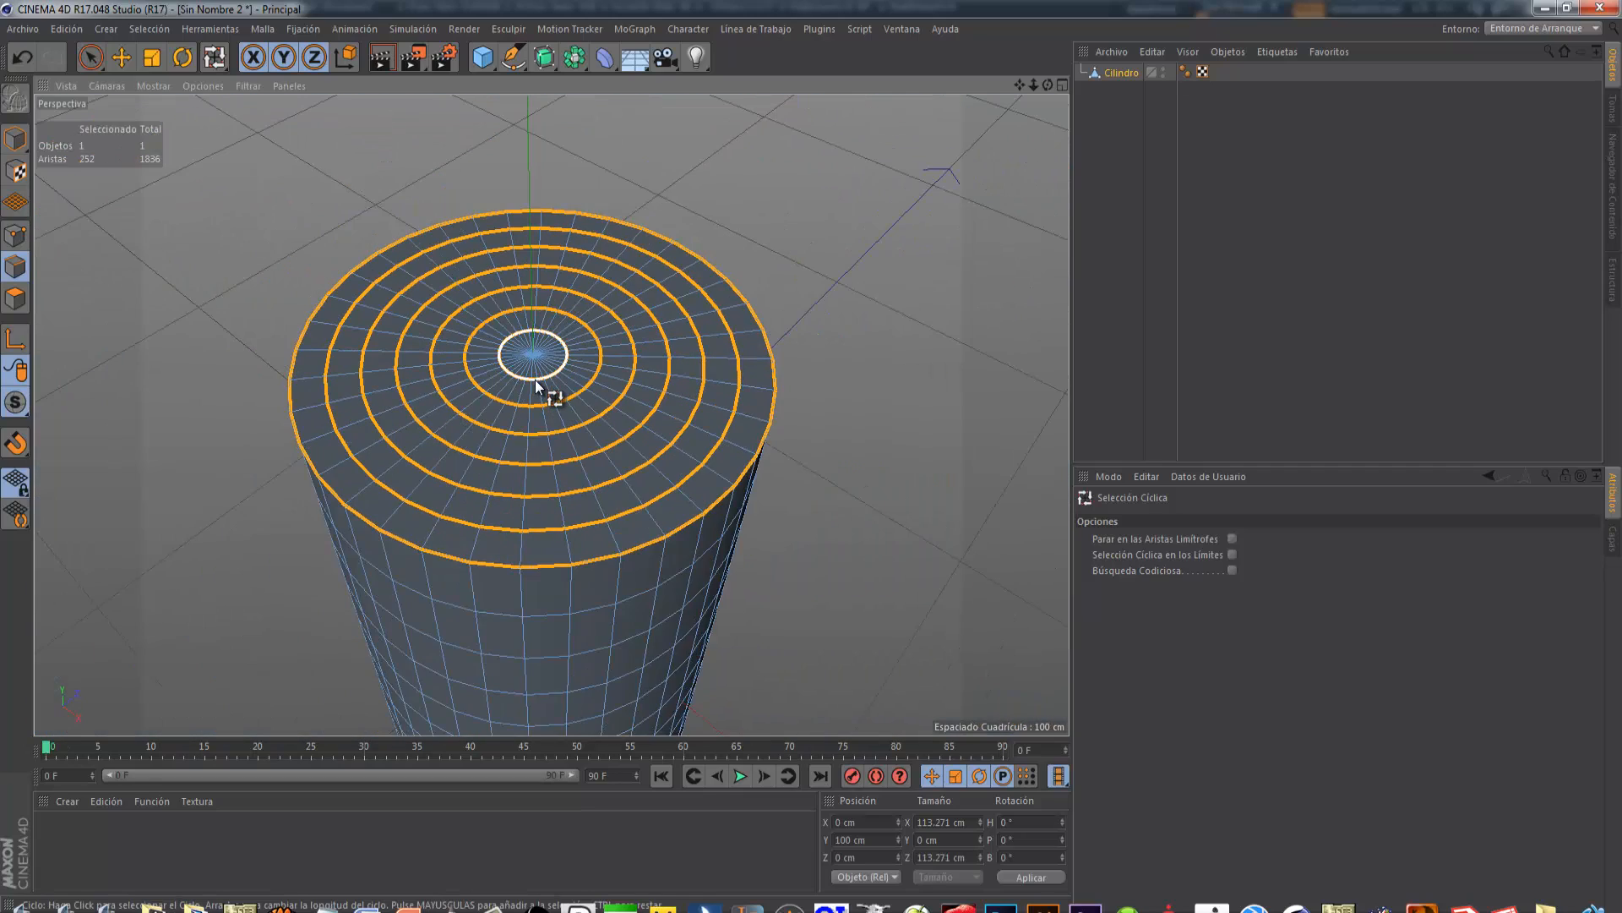
Activate Direct Selection and clear the cylinder's edge selection
scroll(535, 384, down, 3)
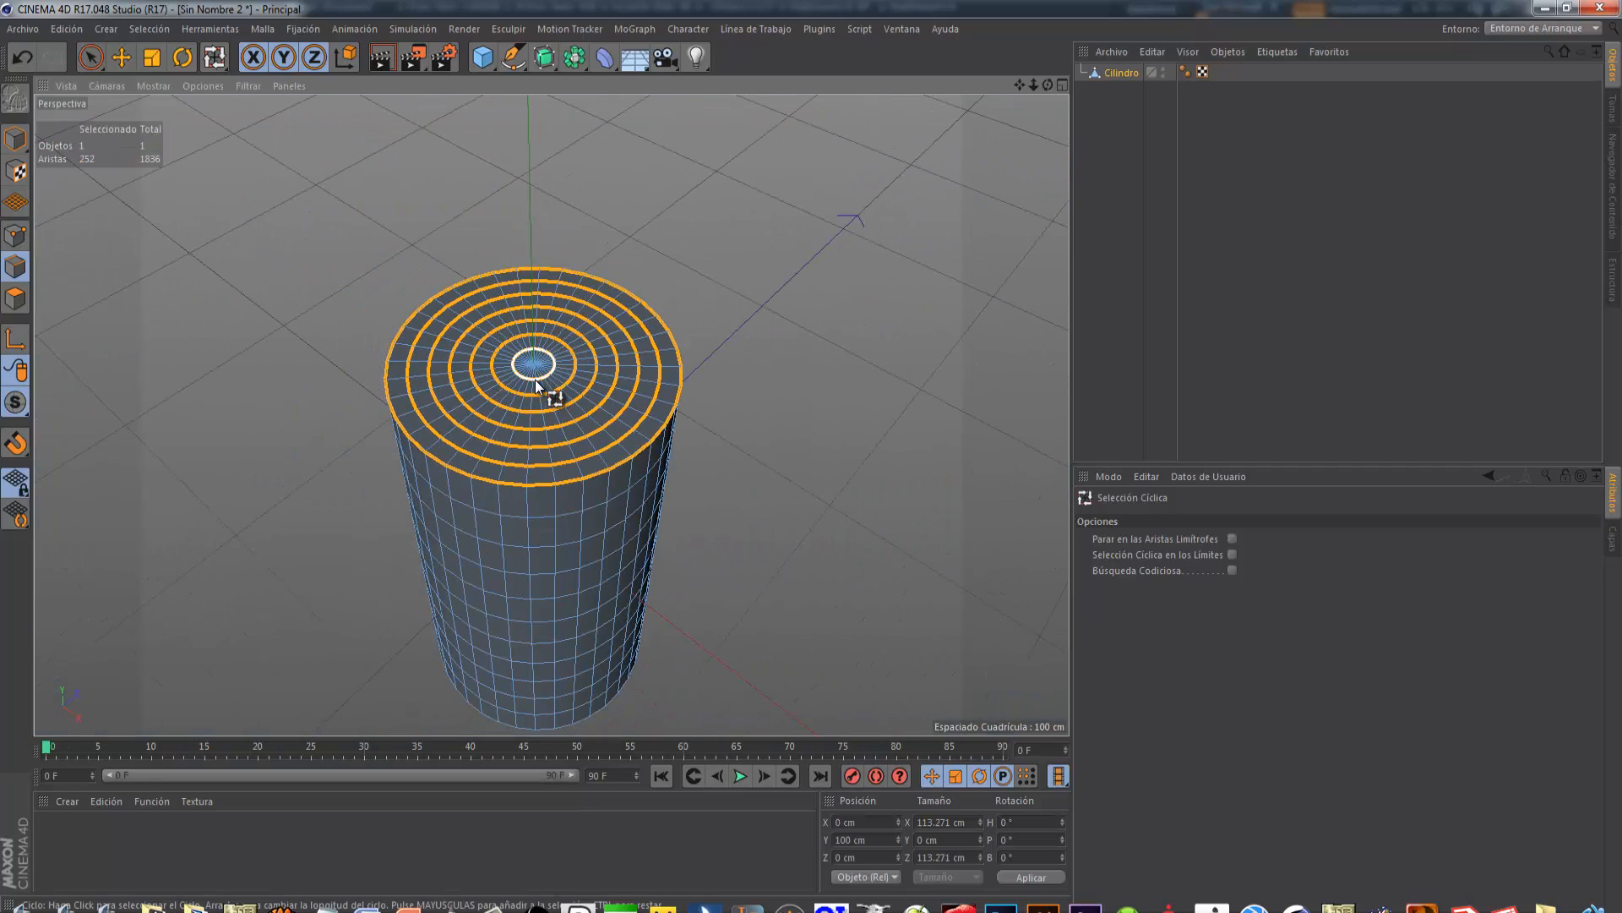
click(91, 58)
click(239, 236)
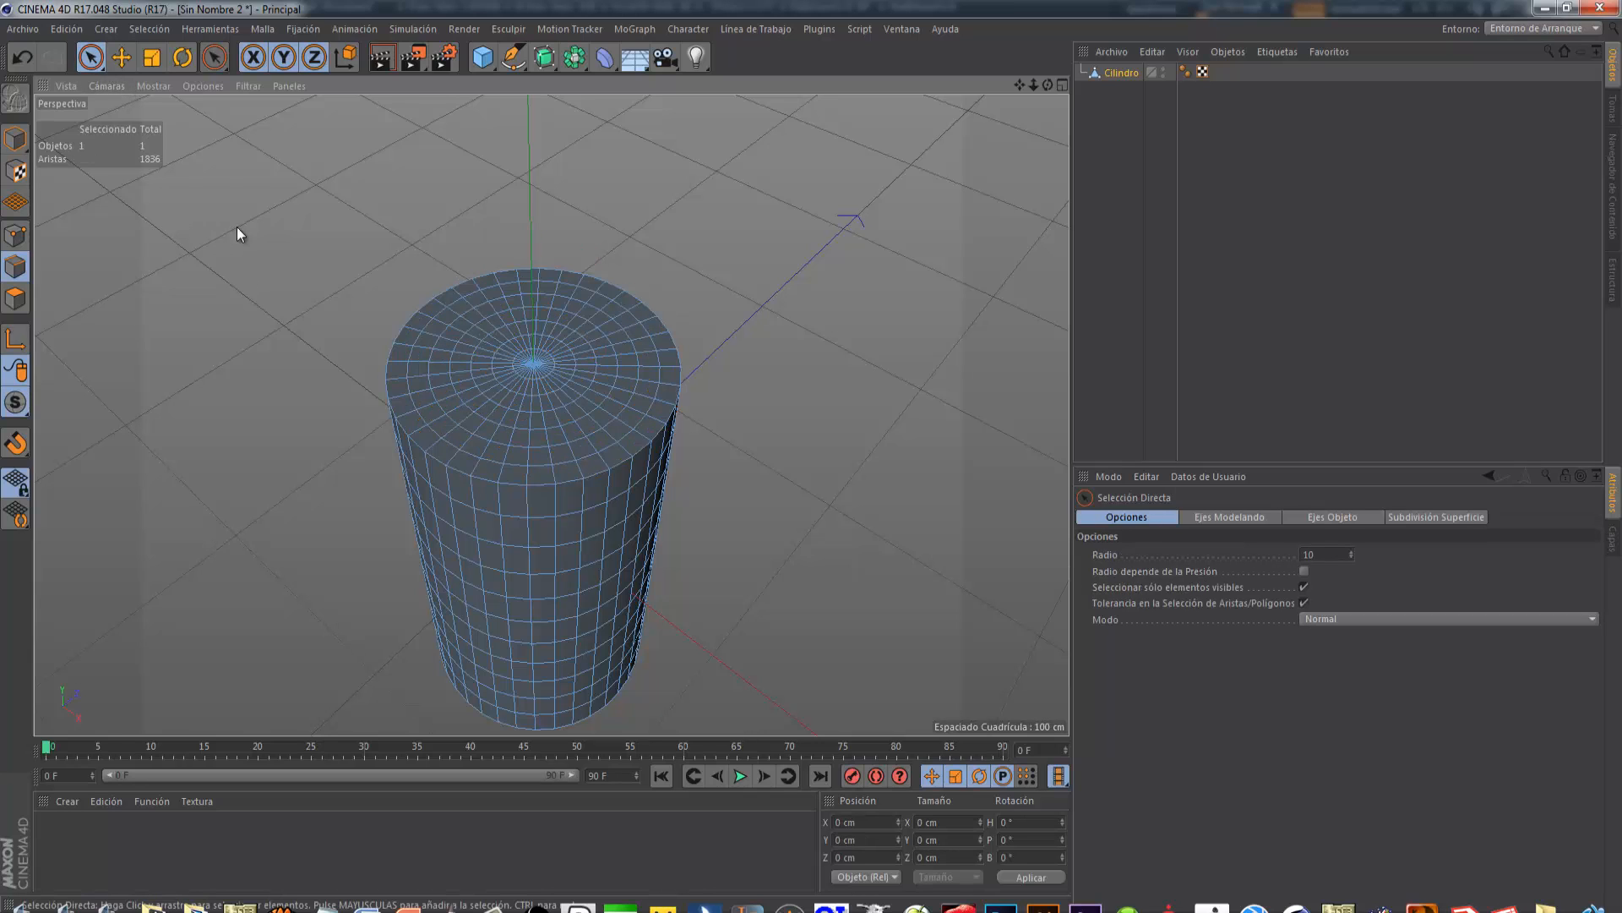
Use Ring Selection to select successive rings of vertical edges one at a time down the cylinder's side, starting just below the top rim
click(150, 28)
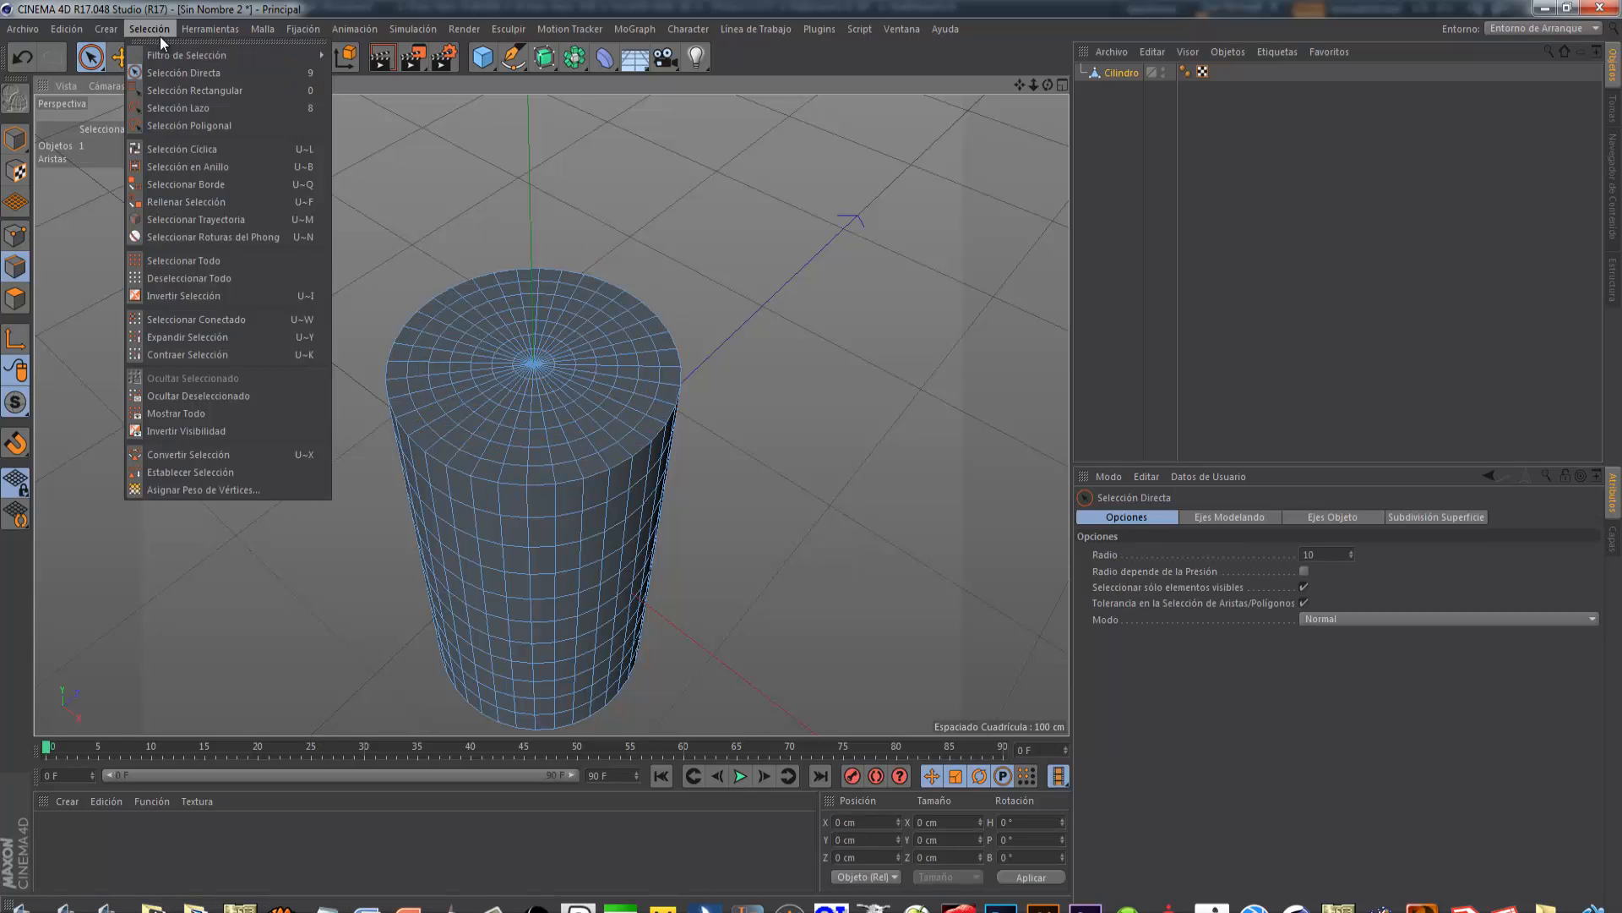
click(239, 171)
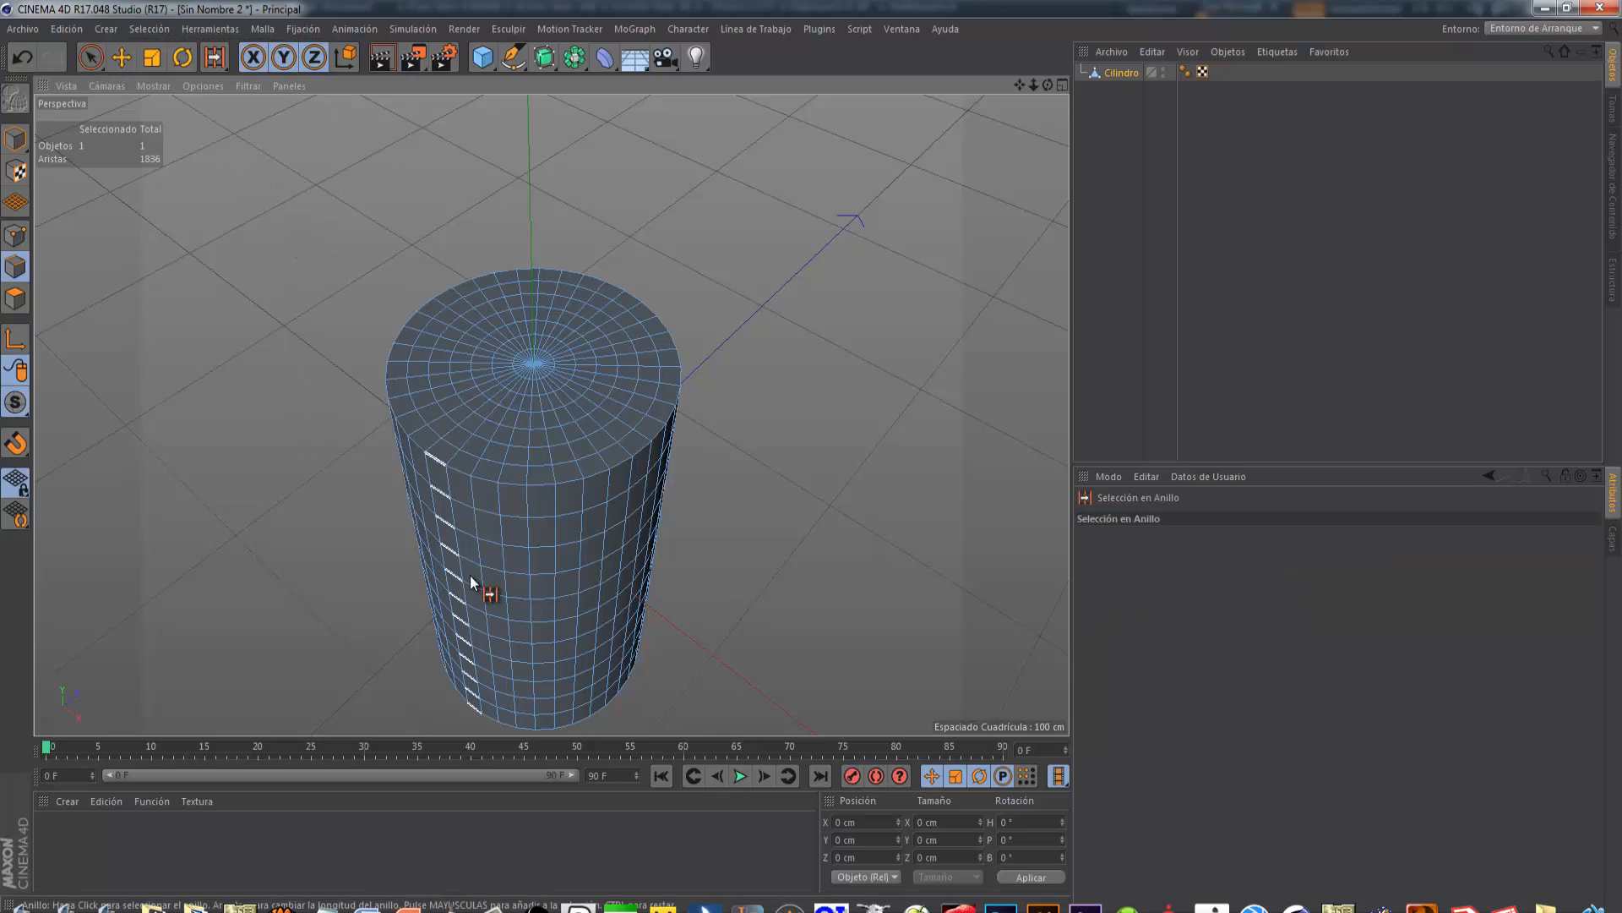
click(475, 490)
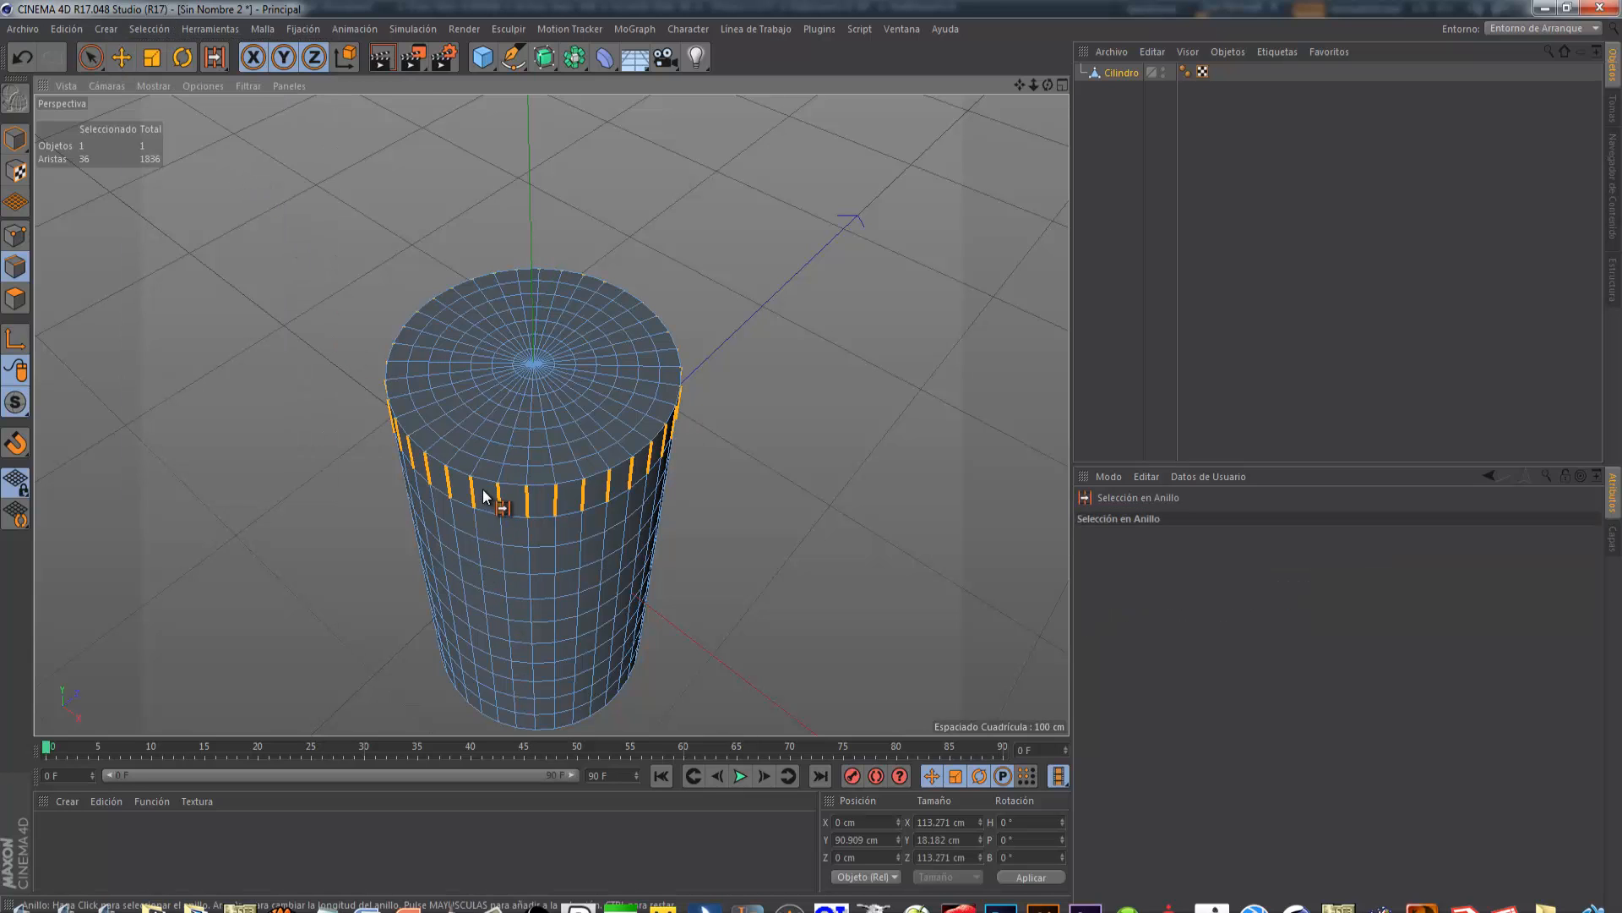
click(471, 530)
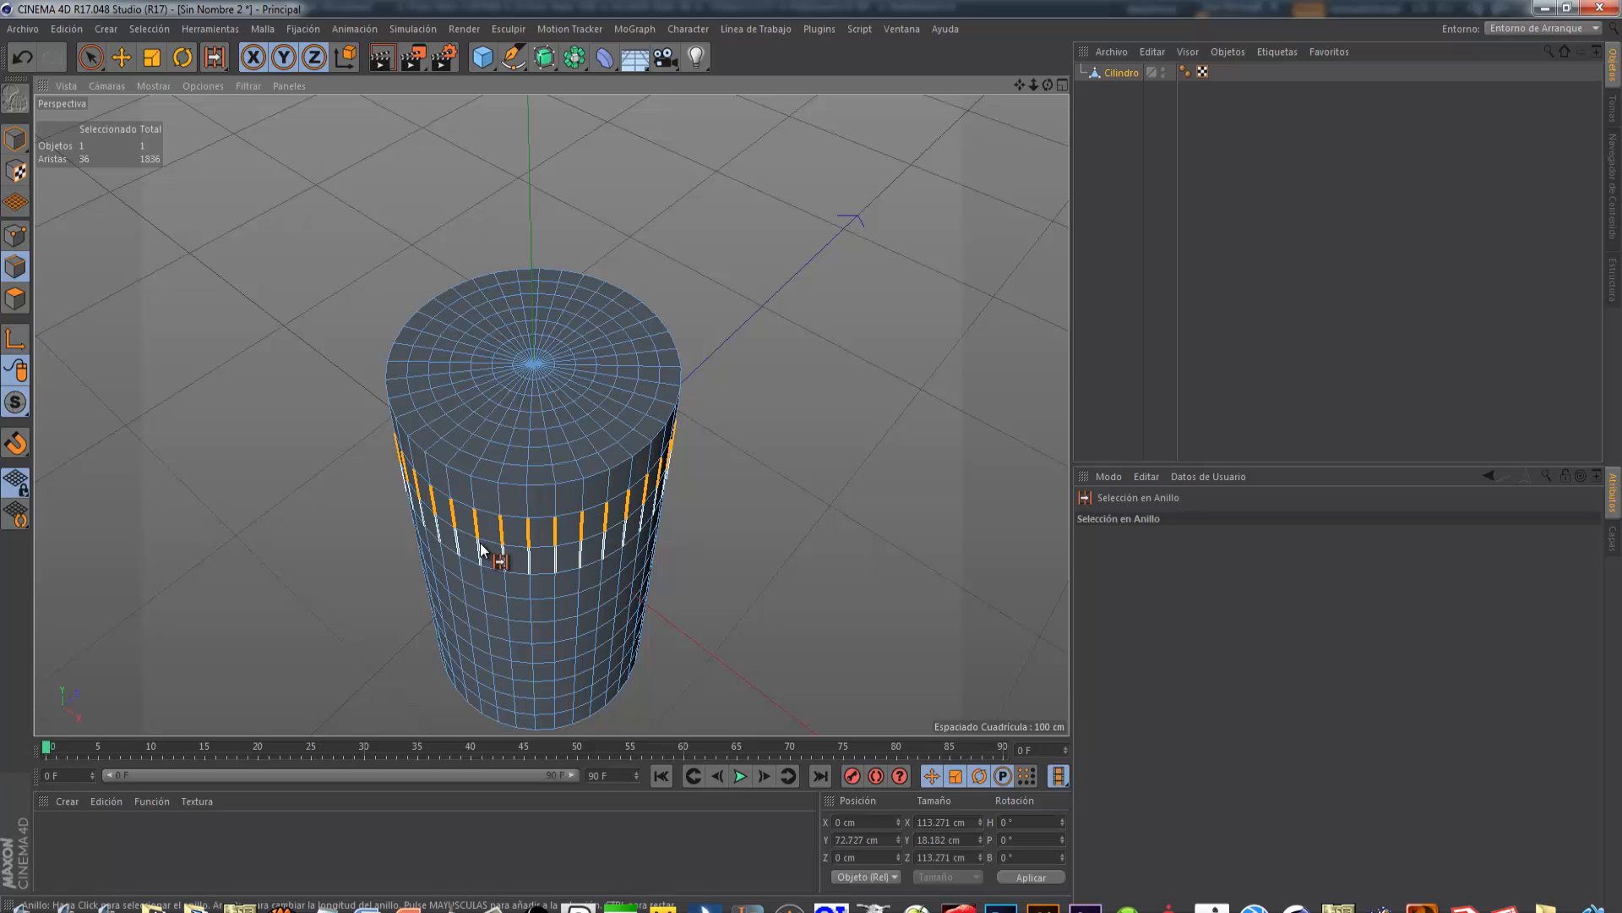
click(481, 559)
click(487, 605)
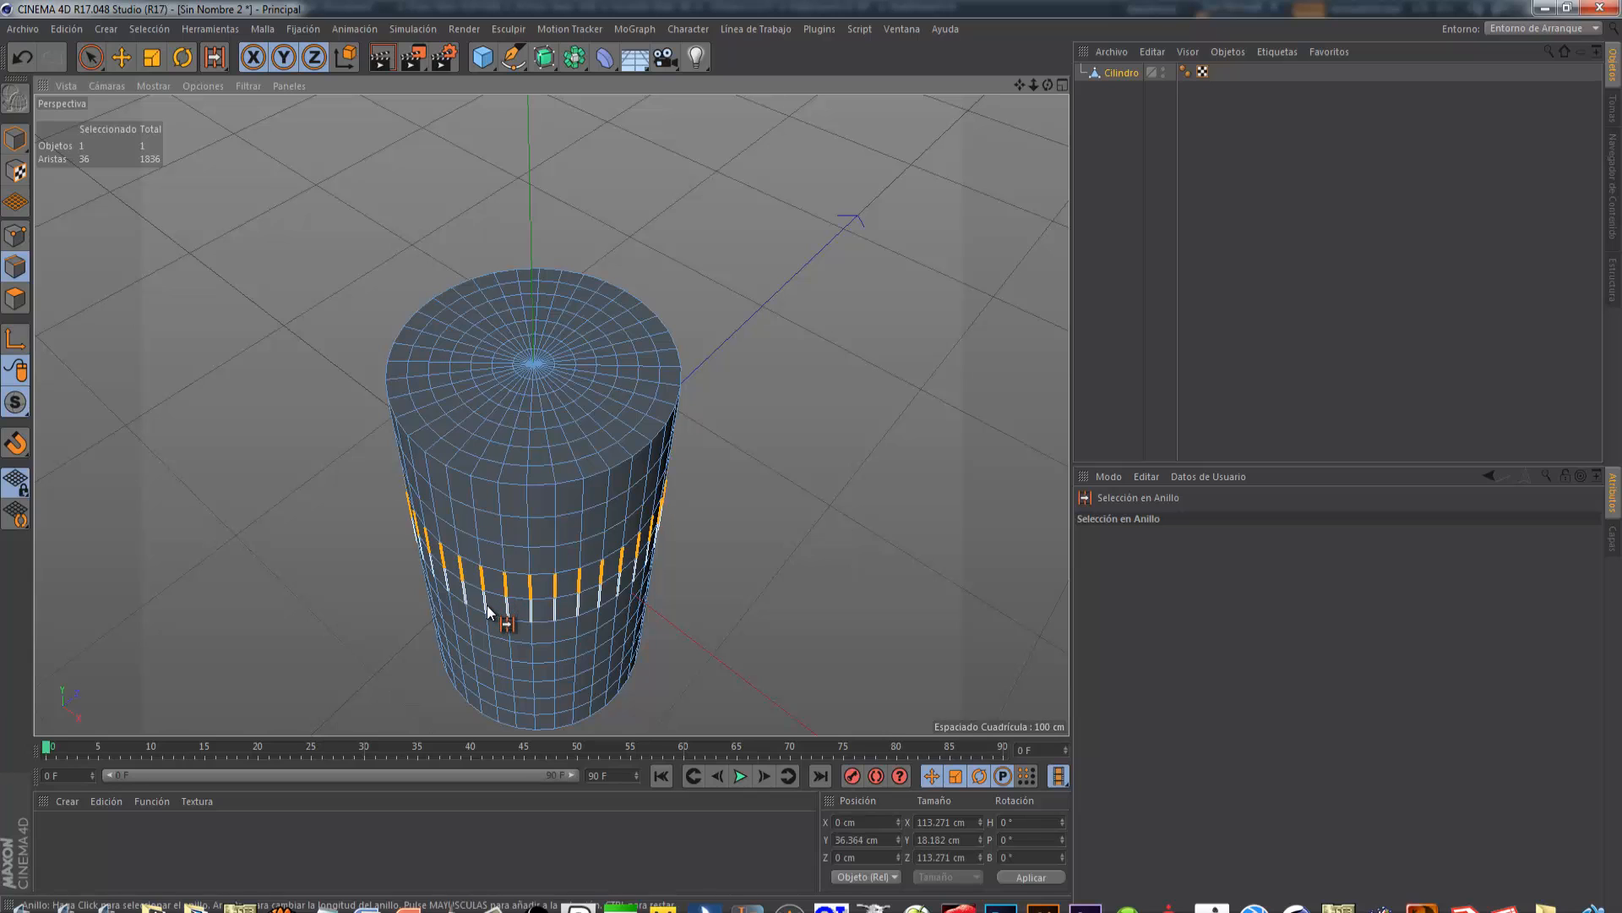
click(489, 615)
click(494, 637)
click(499, 659)
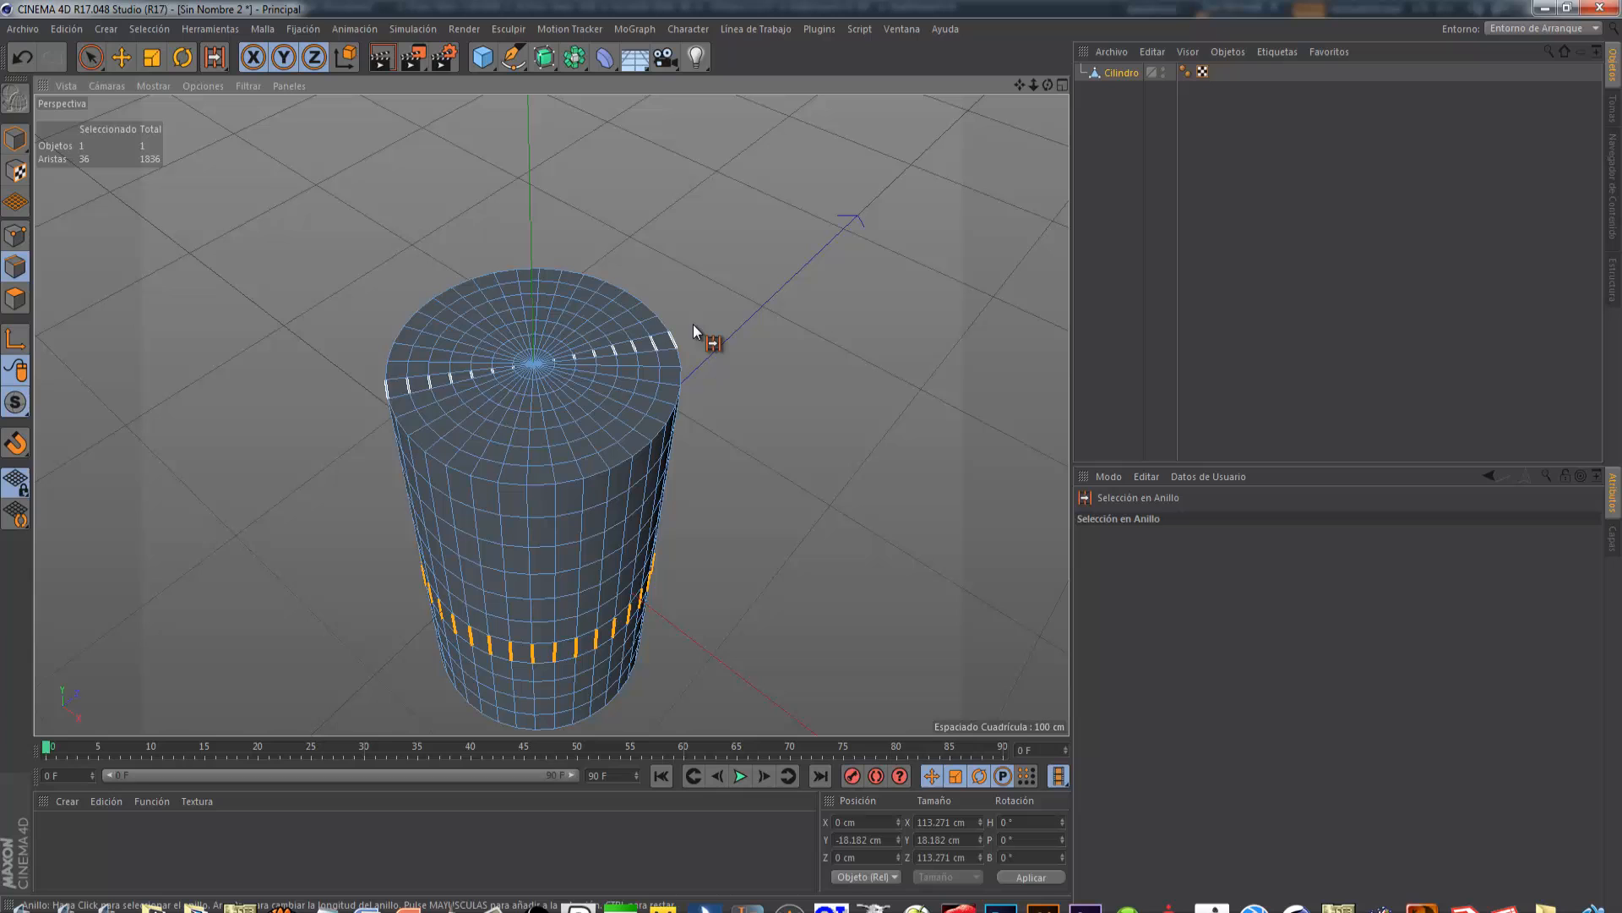
In the explicacion edgeloop.c4d document, use Ring Selection in edge mode to select alternate rings of vertical edges on the Ring Loop cube
click(900, 30)
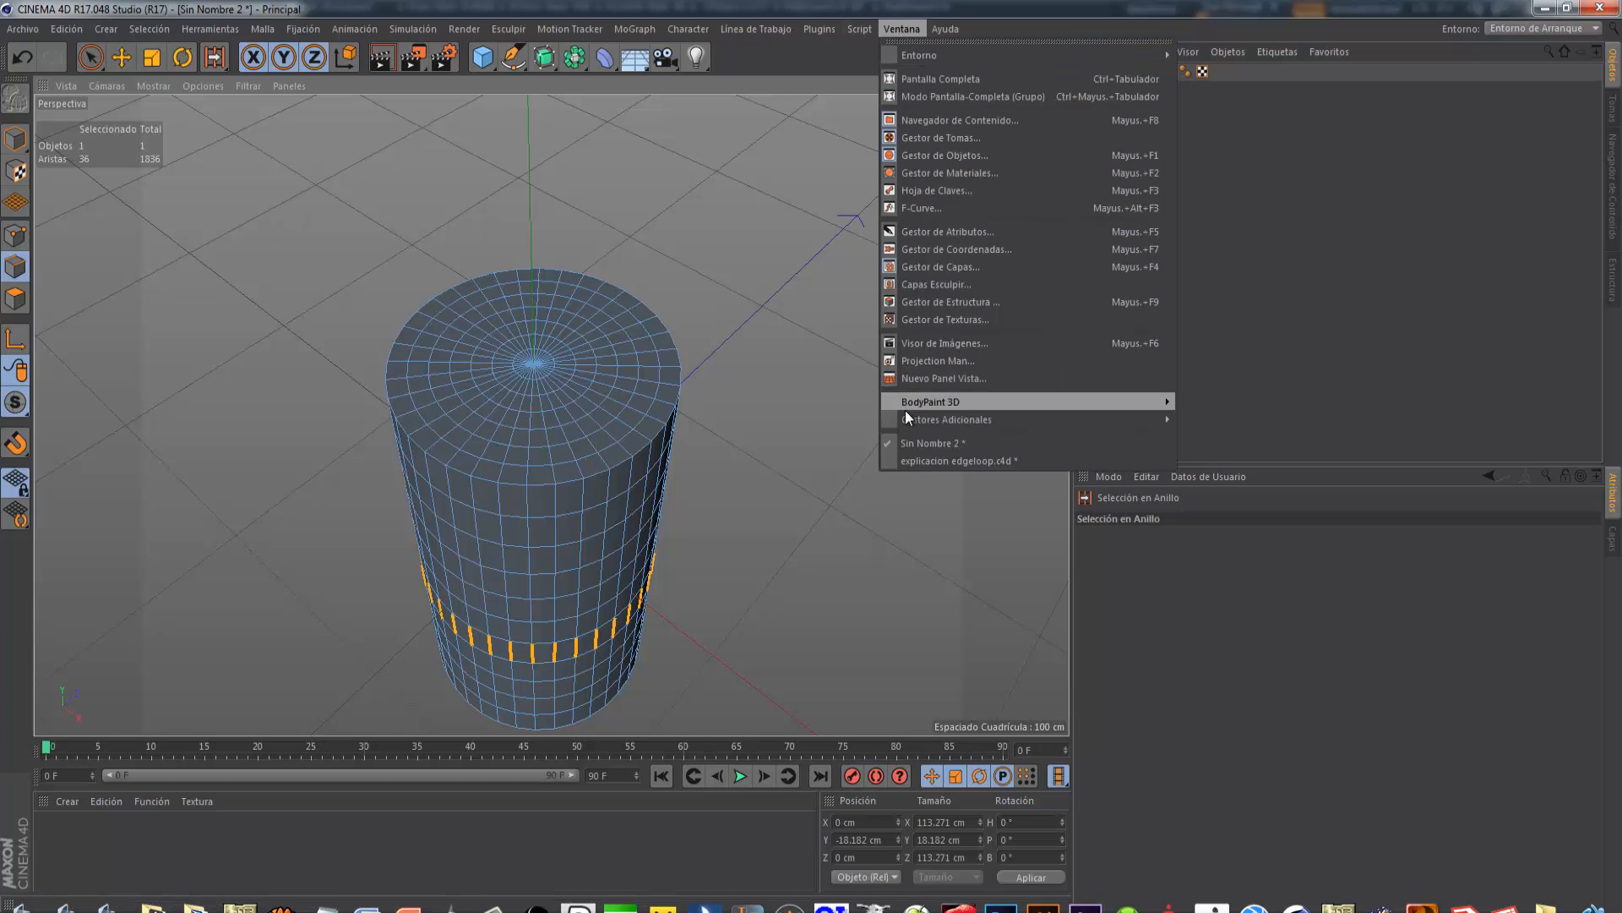
click(914, 460)
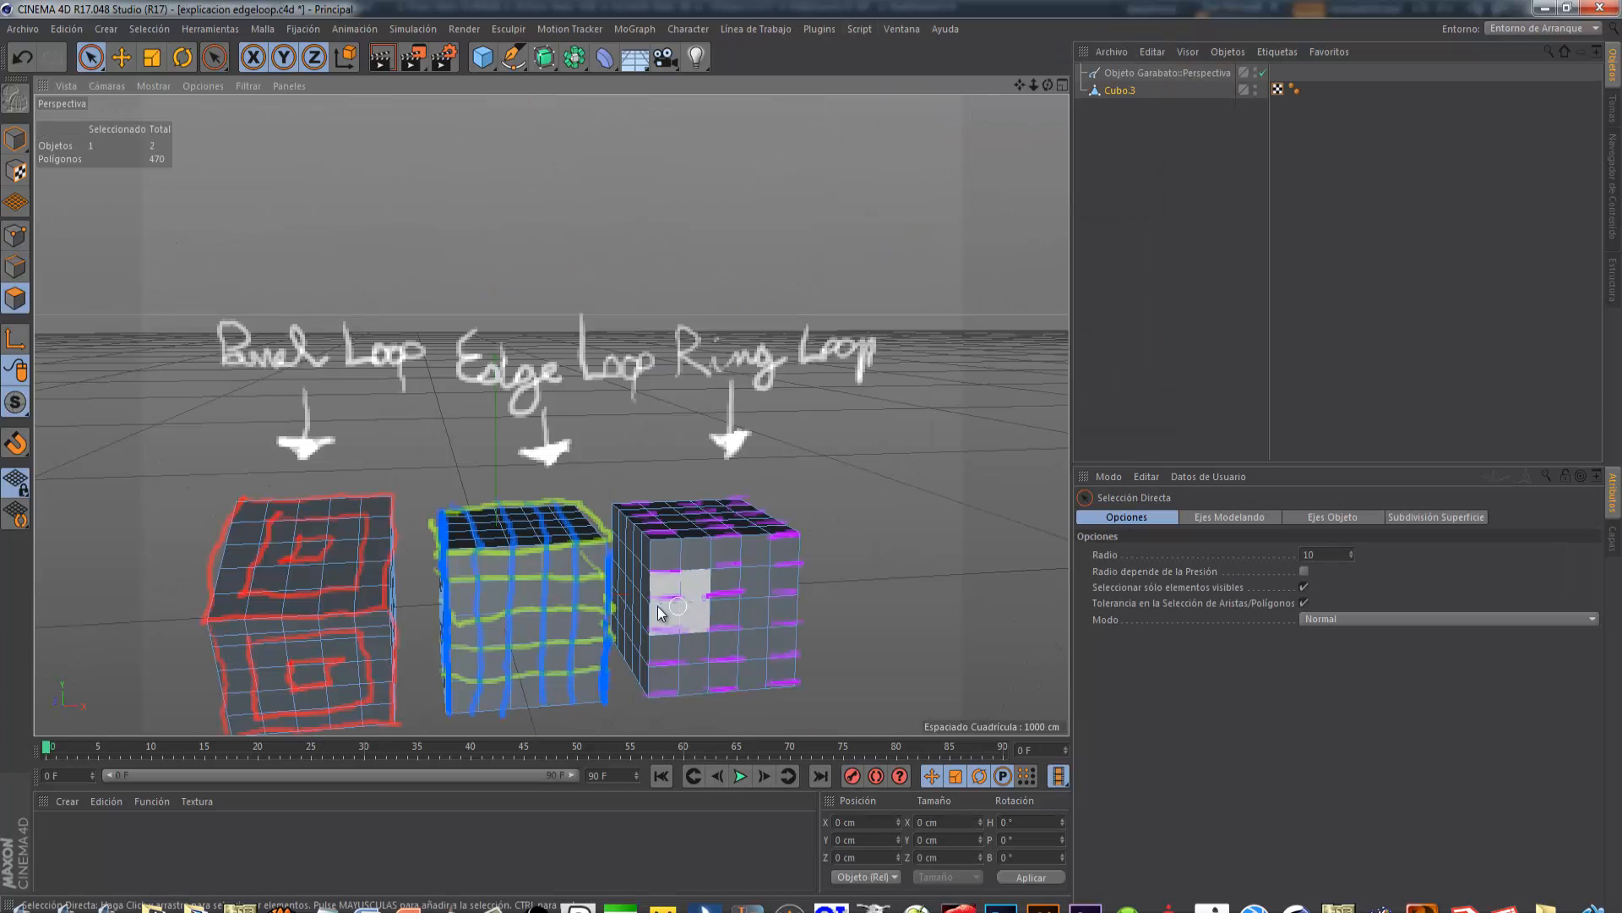
click(224, 59)
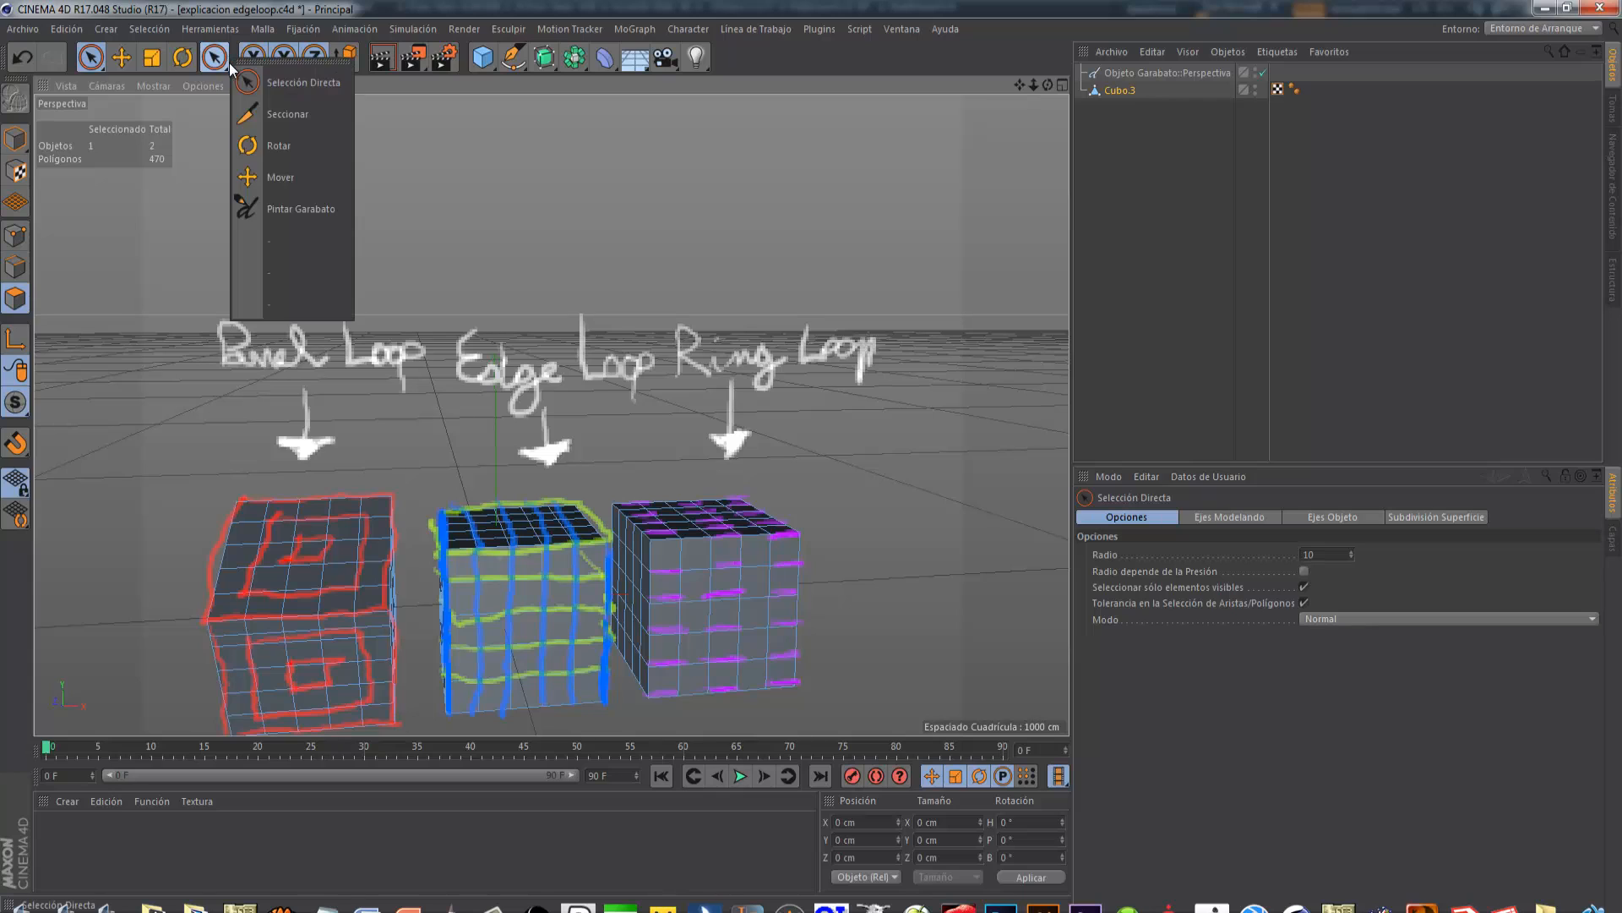
click(161, 30)
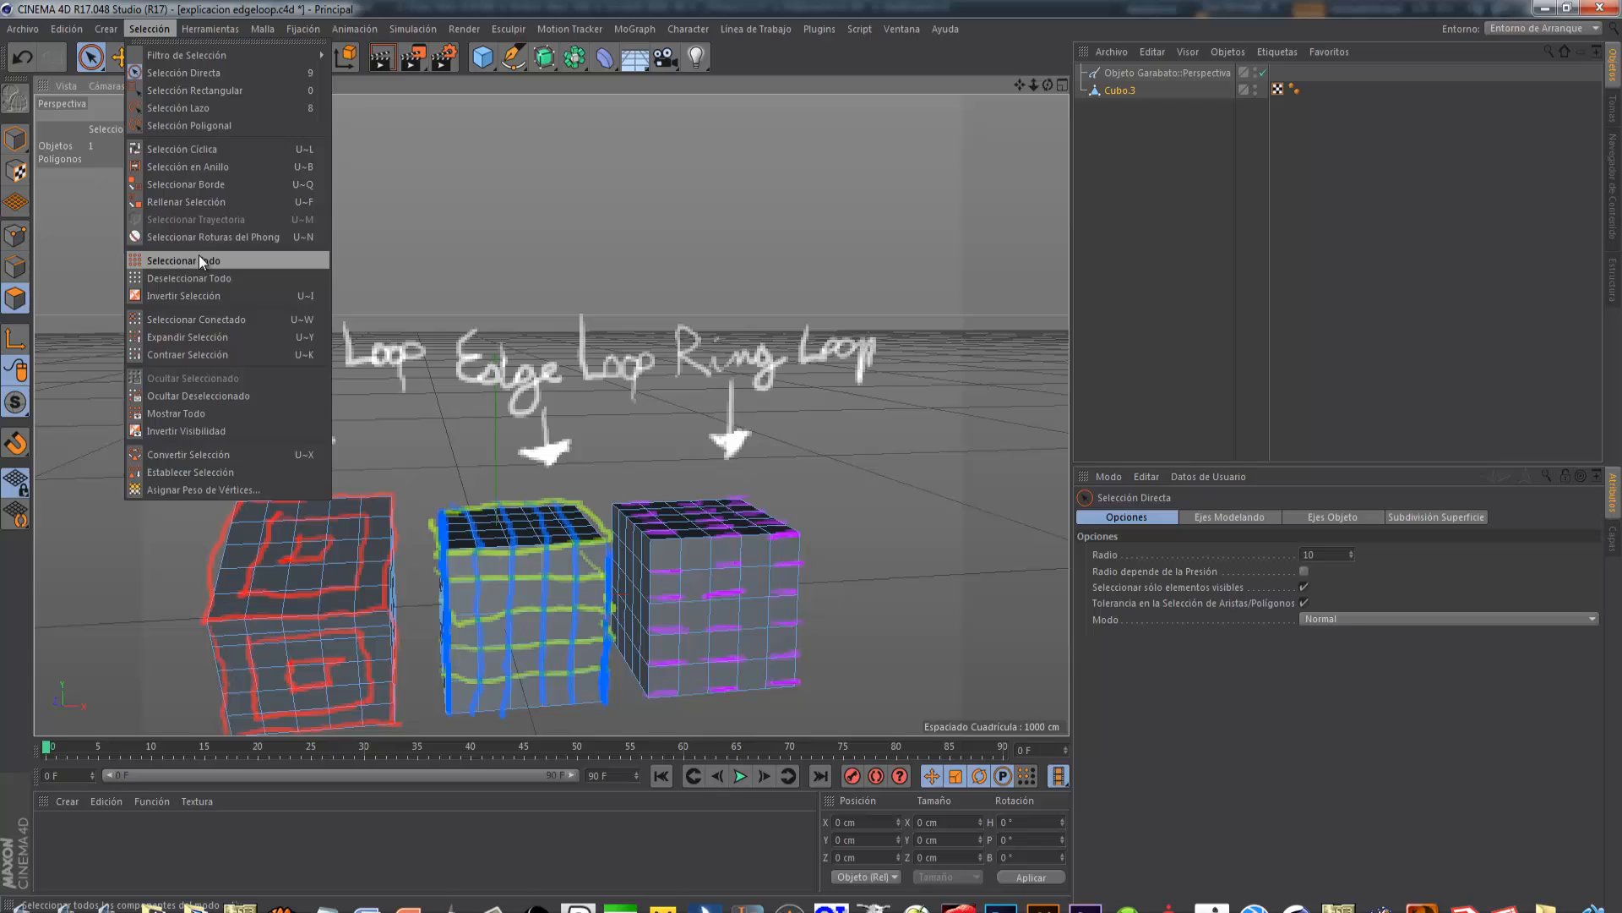
click(212, 167)
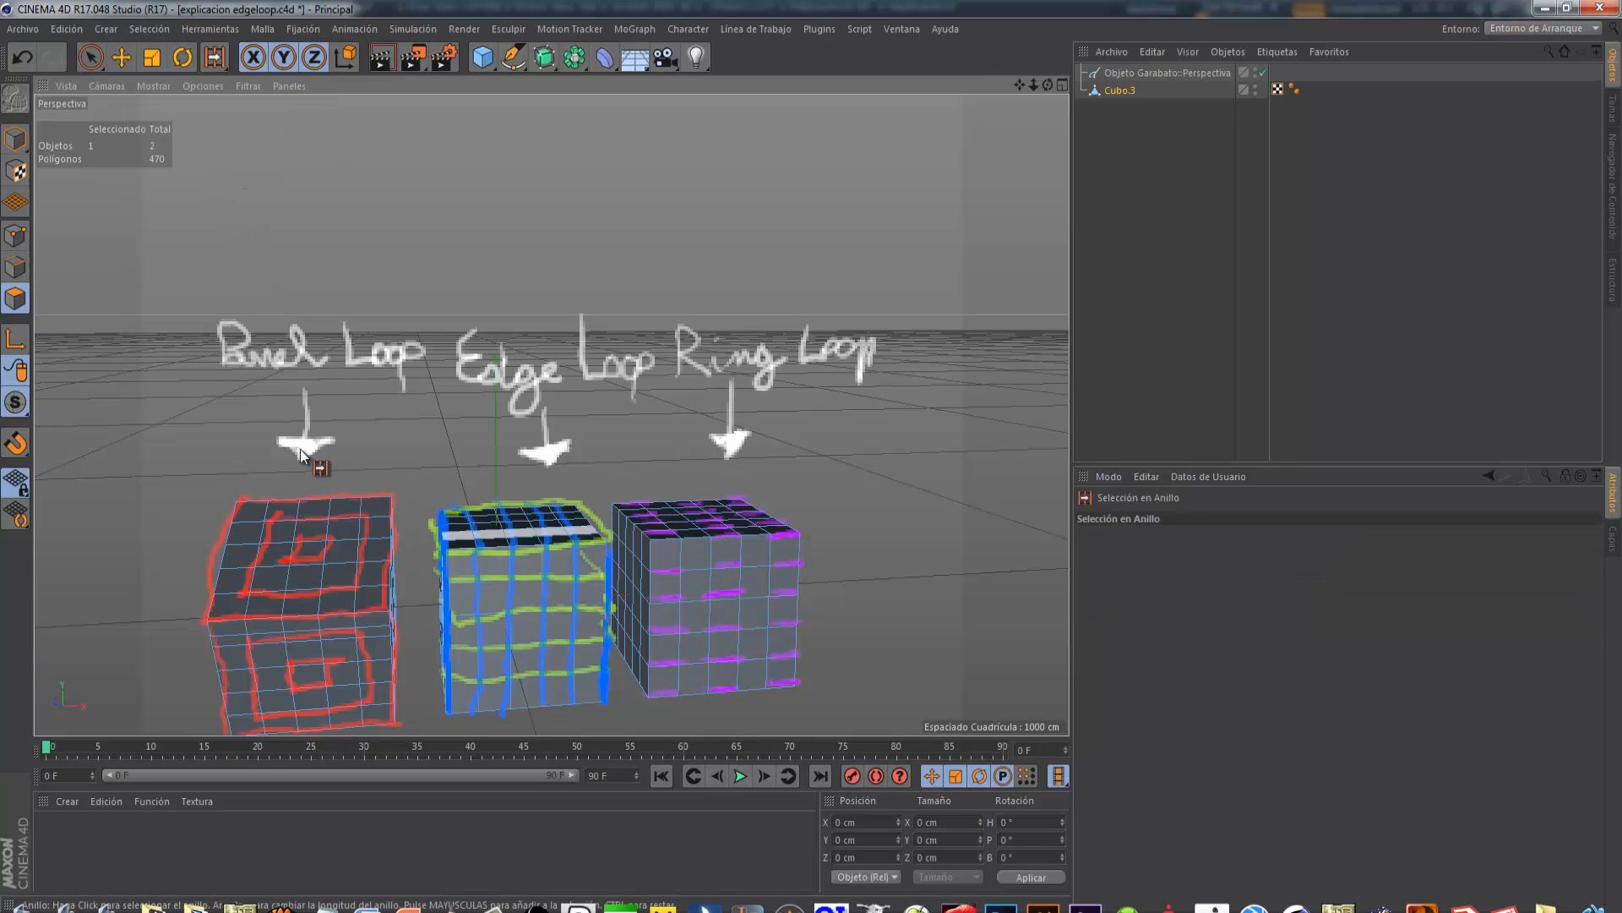
click(16, 267)
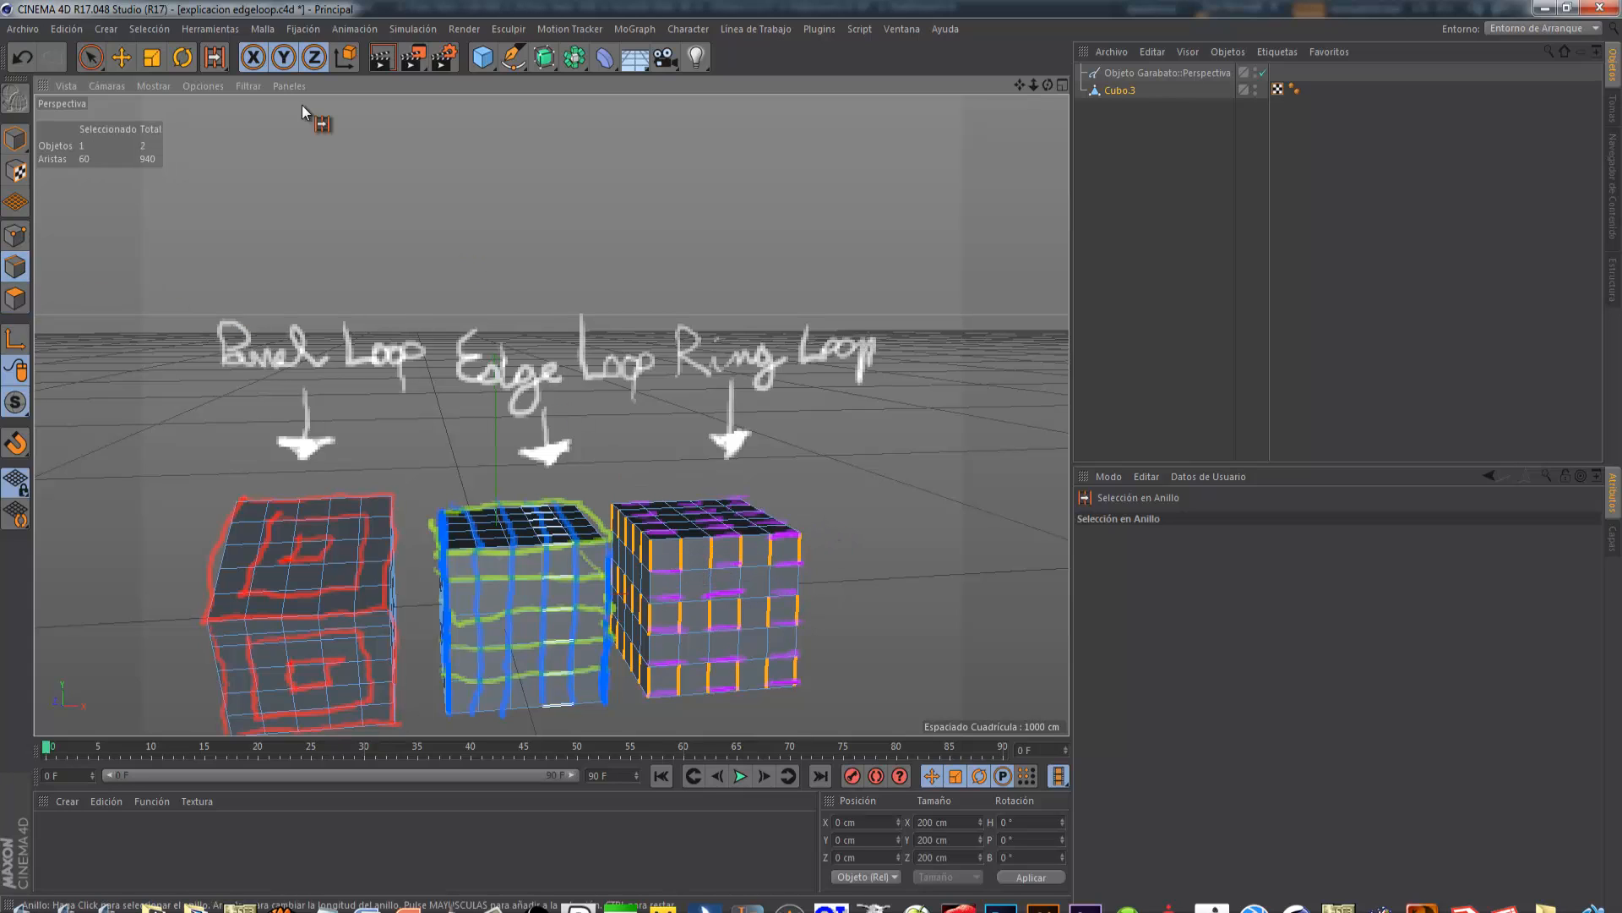
Clear the Ring Loop cube's edge selection and reactivate Ring Selection
click(100, 56)
click(206, 282)
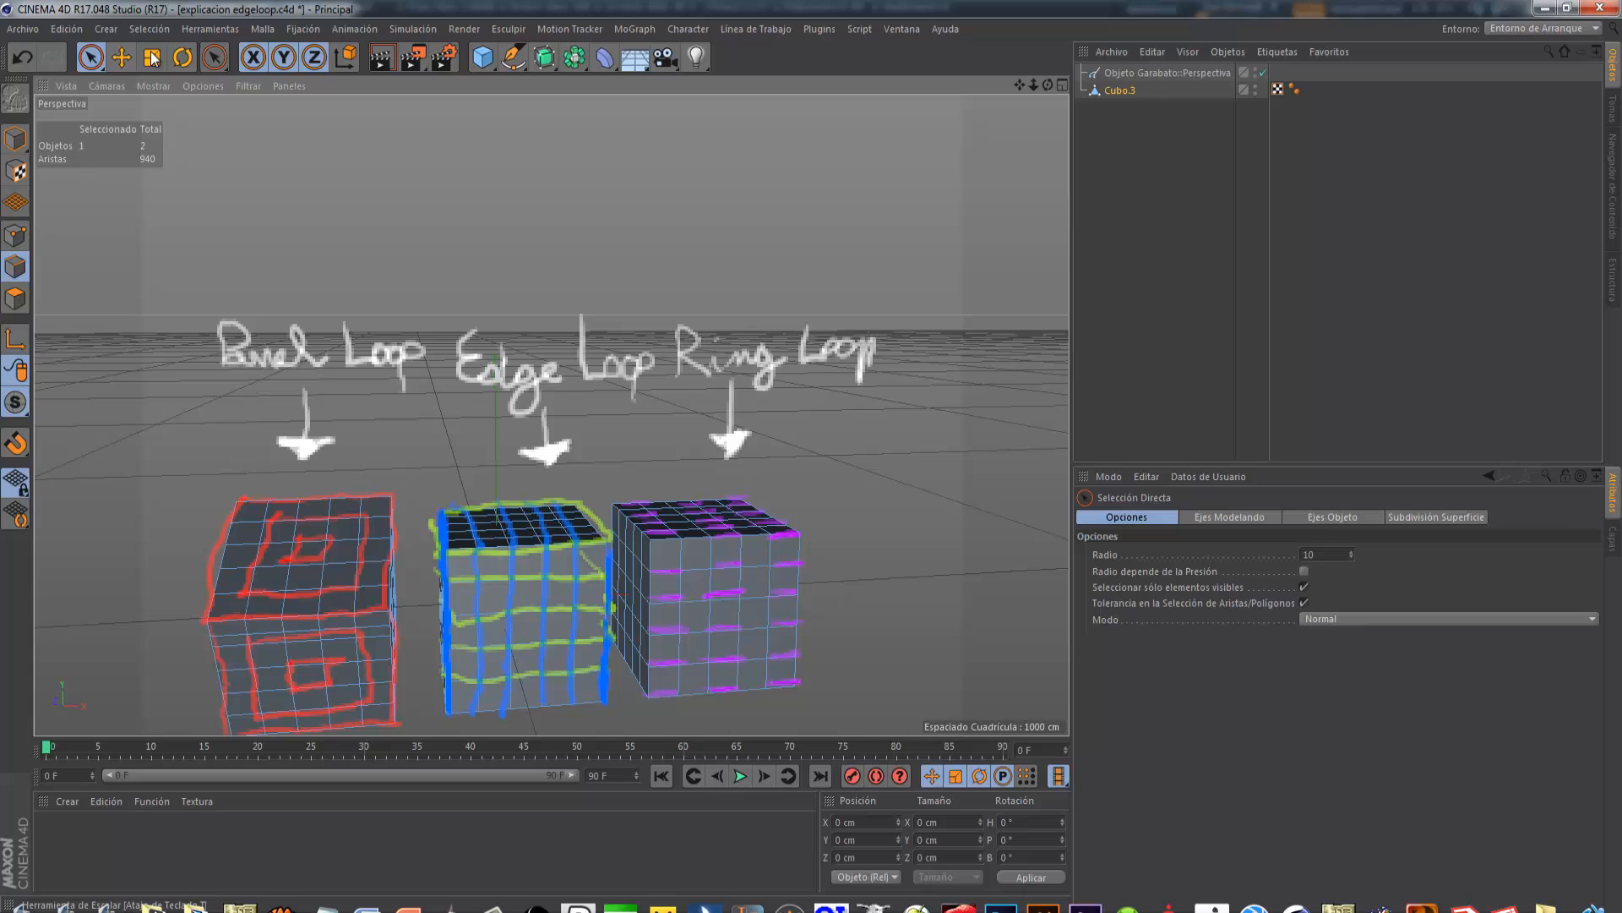
click(214, 56)
click(269, 114)
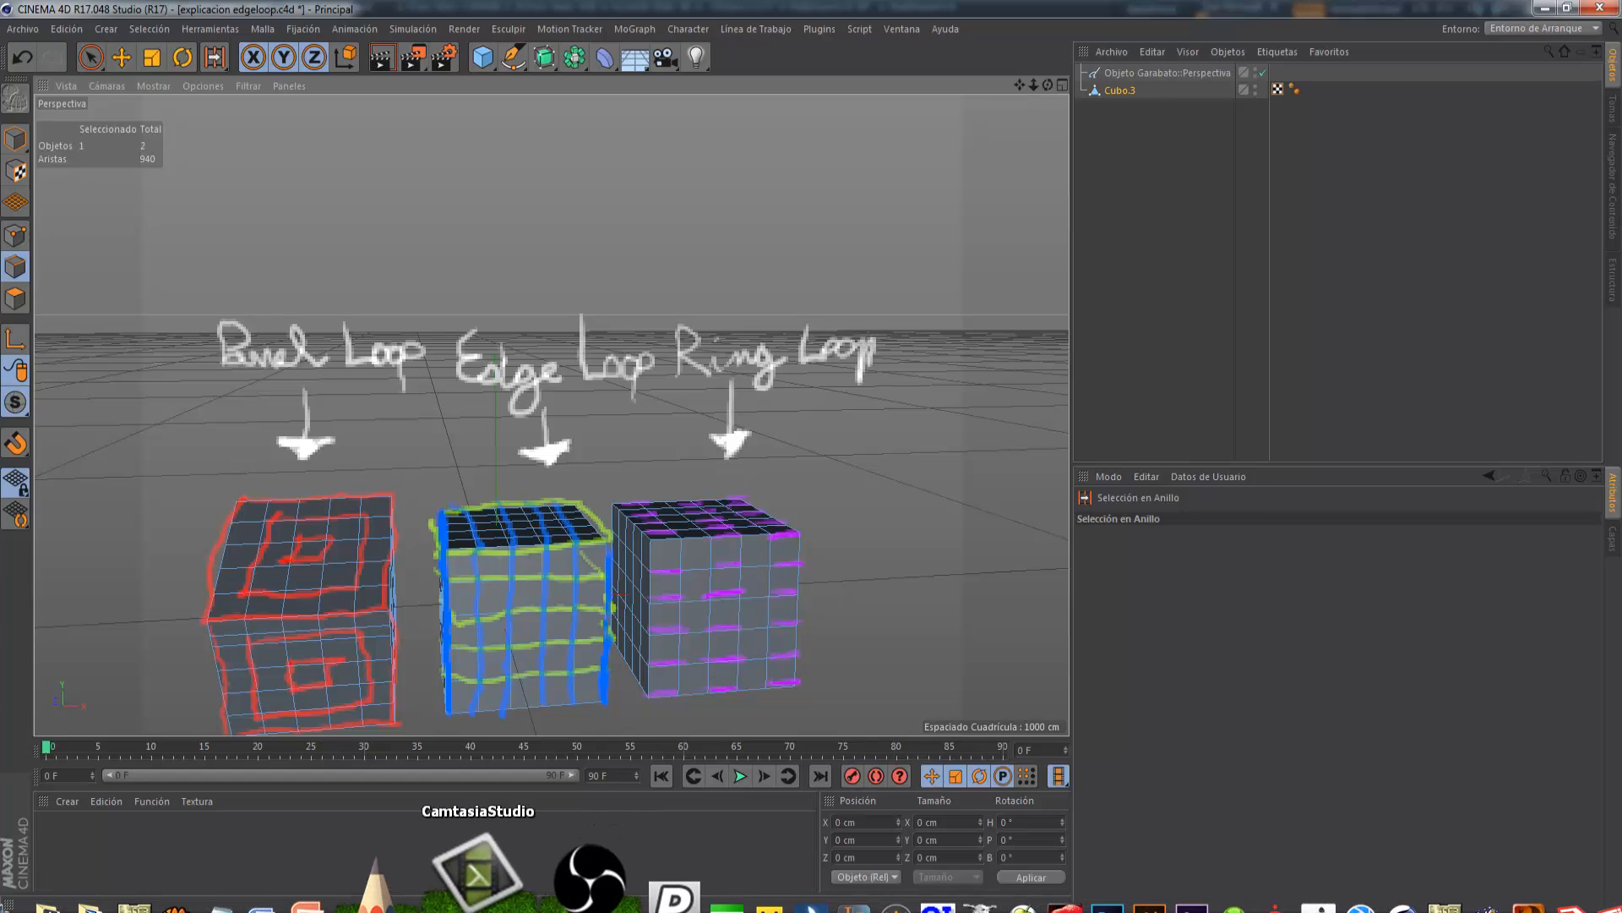
Switch to ZBrush, draw a Cube3D on the canvas and enter Edit mode
click(497, 883)
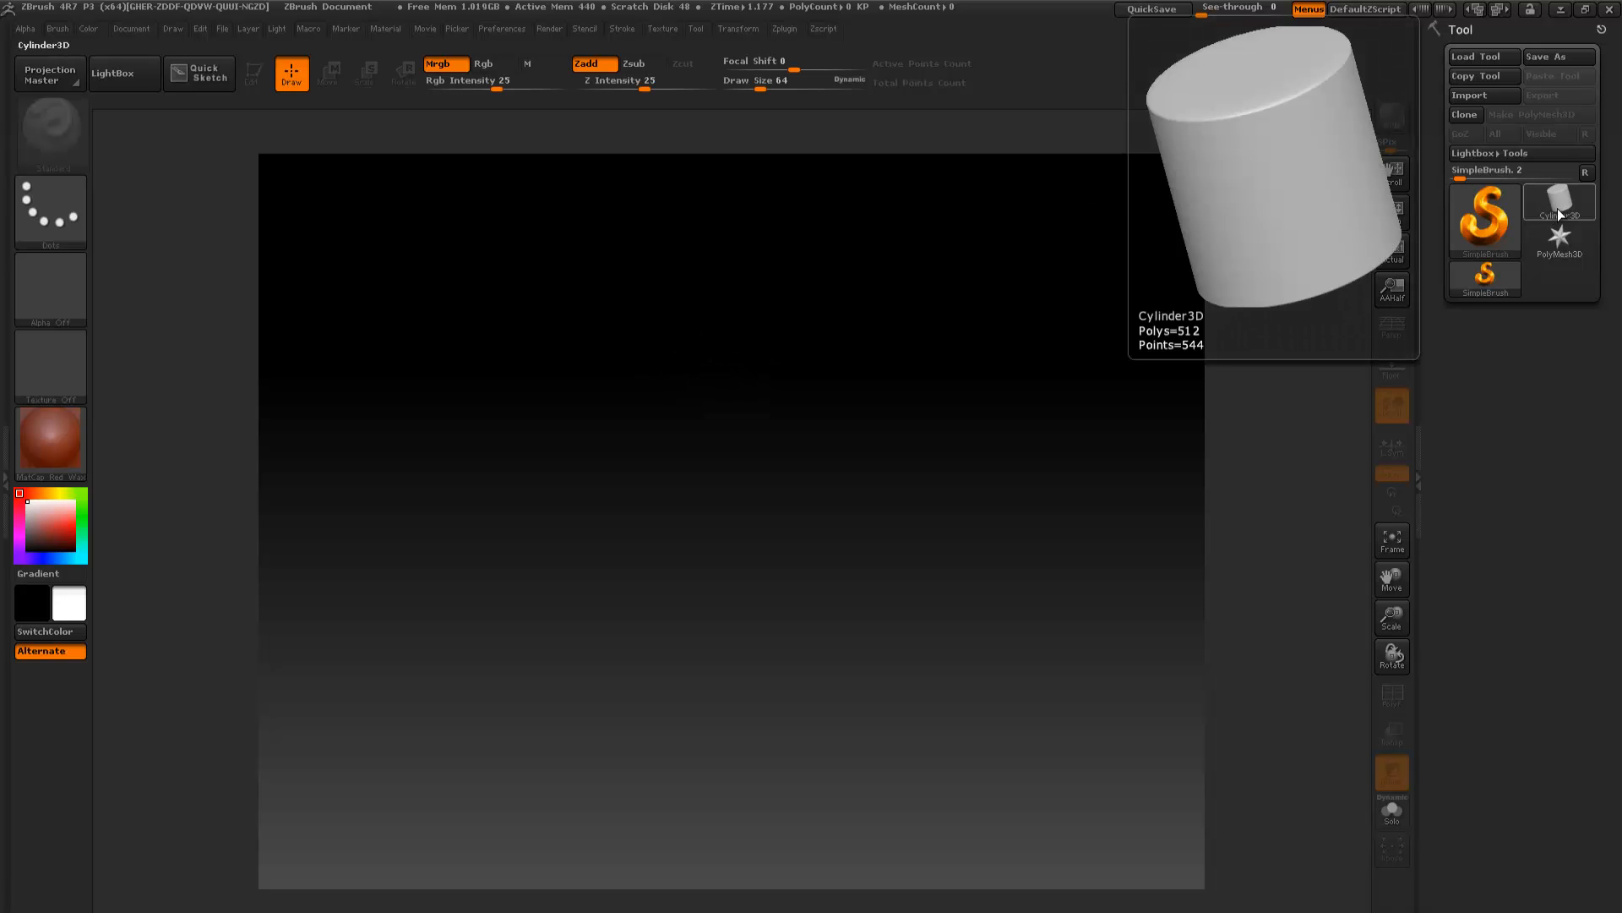
click(1512, 206)
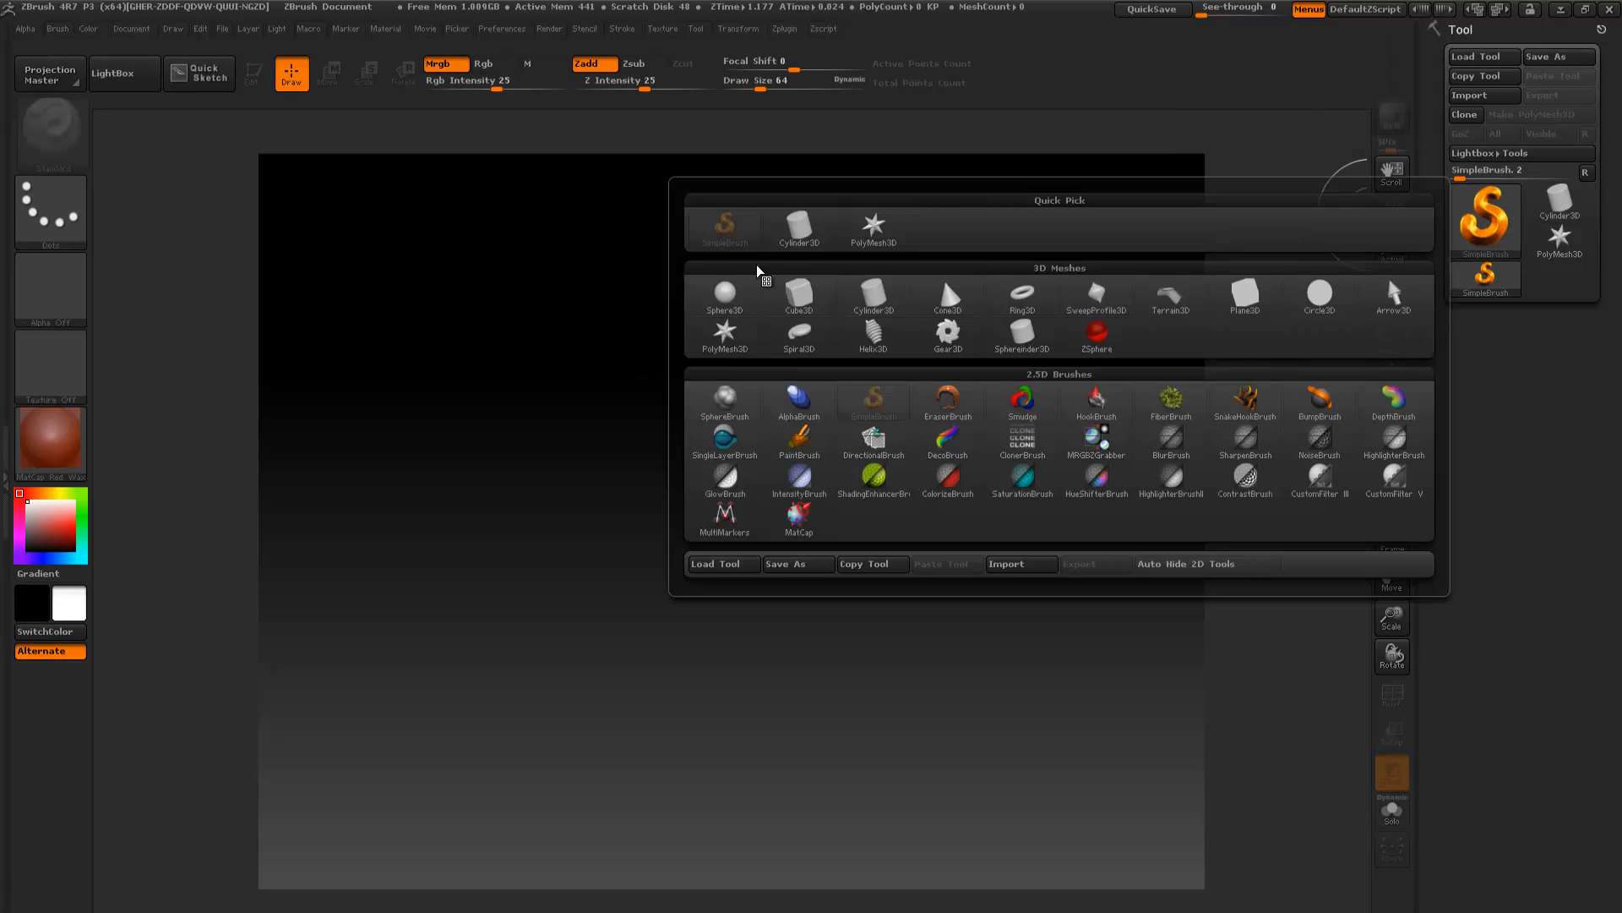
click(800, 305)
drag(533, 415, 541, 634)
click(251, 74)
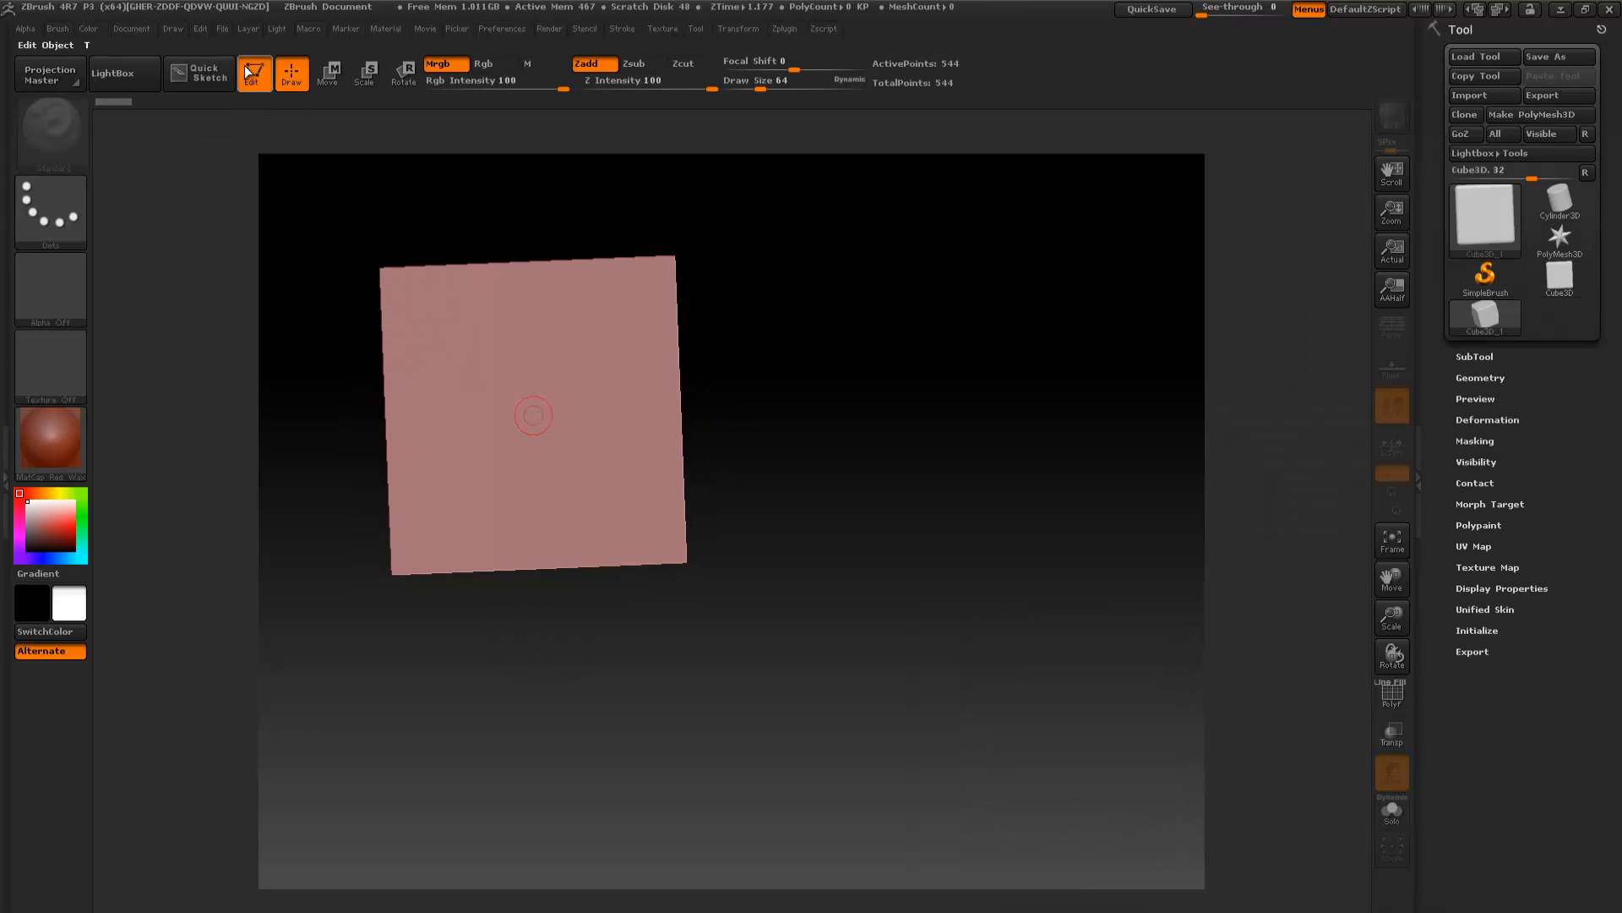
Show the cube's Initialize settings and apply BasicMaterial to it
click(1483, 631)
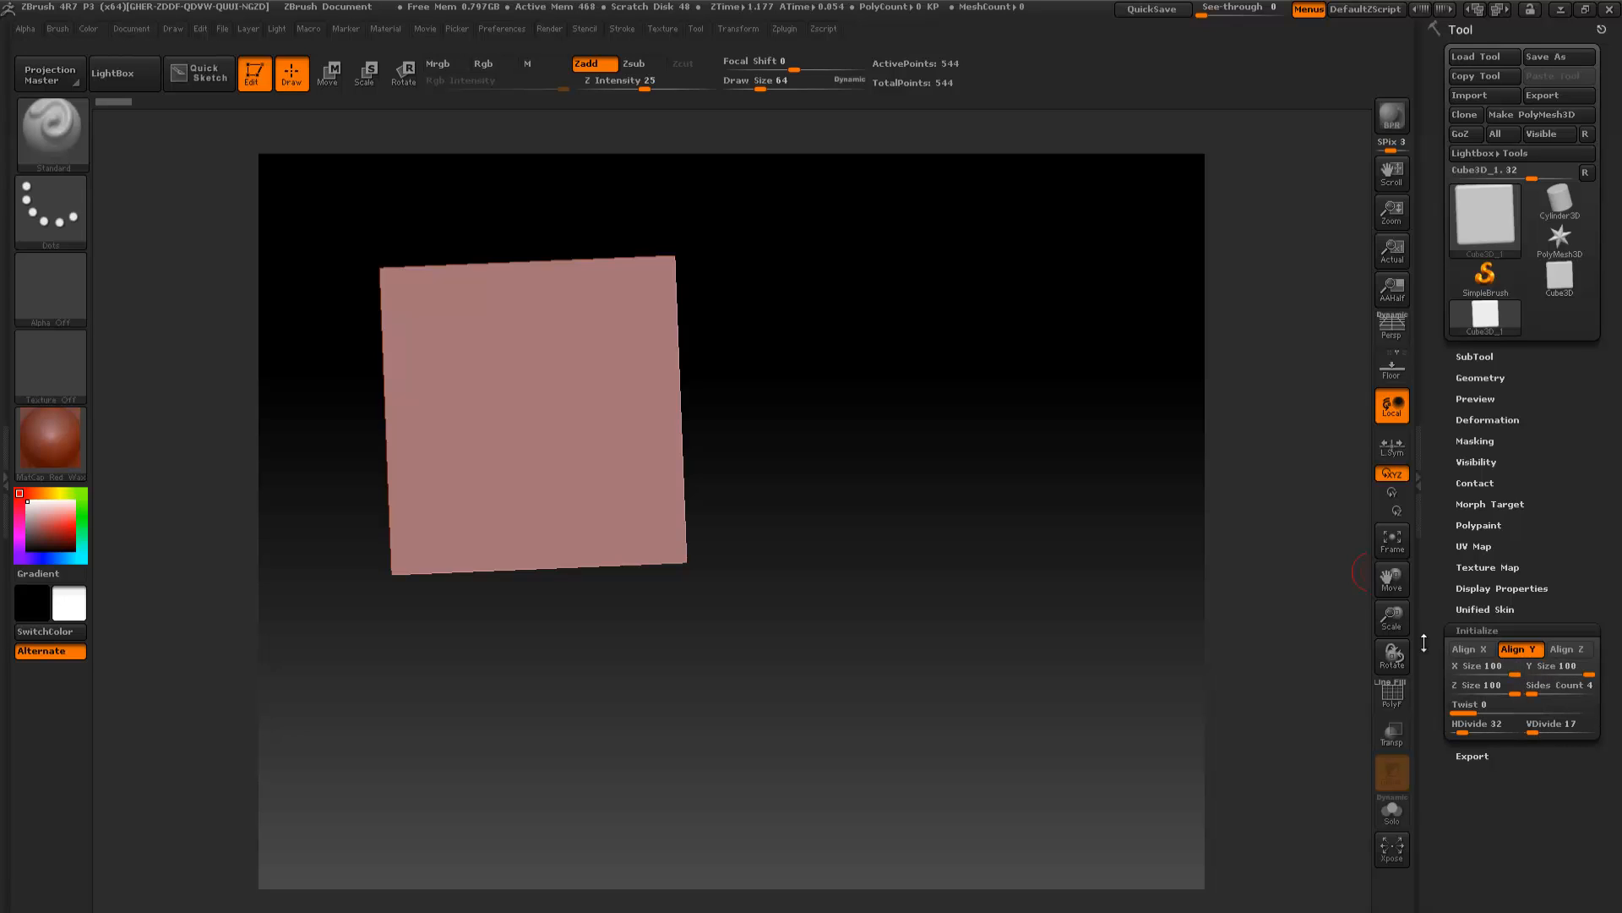
click(35, 433)
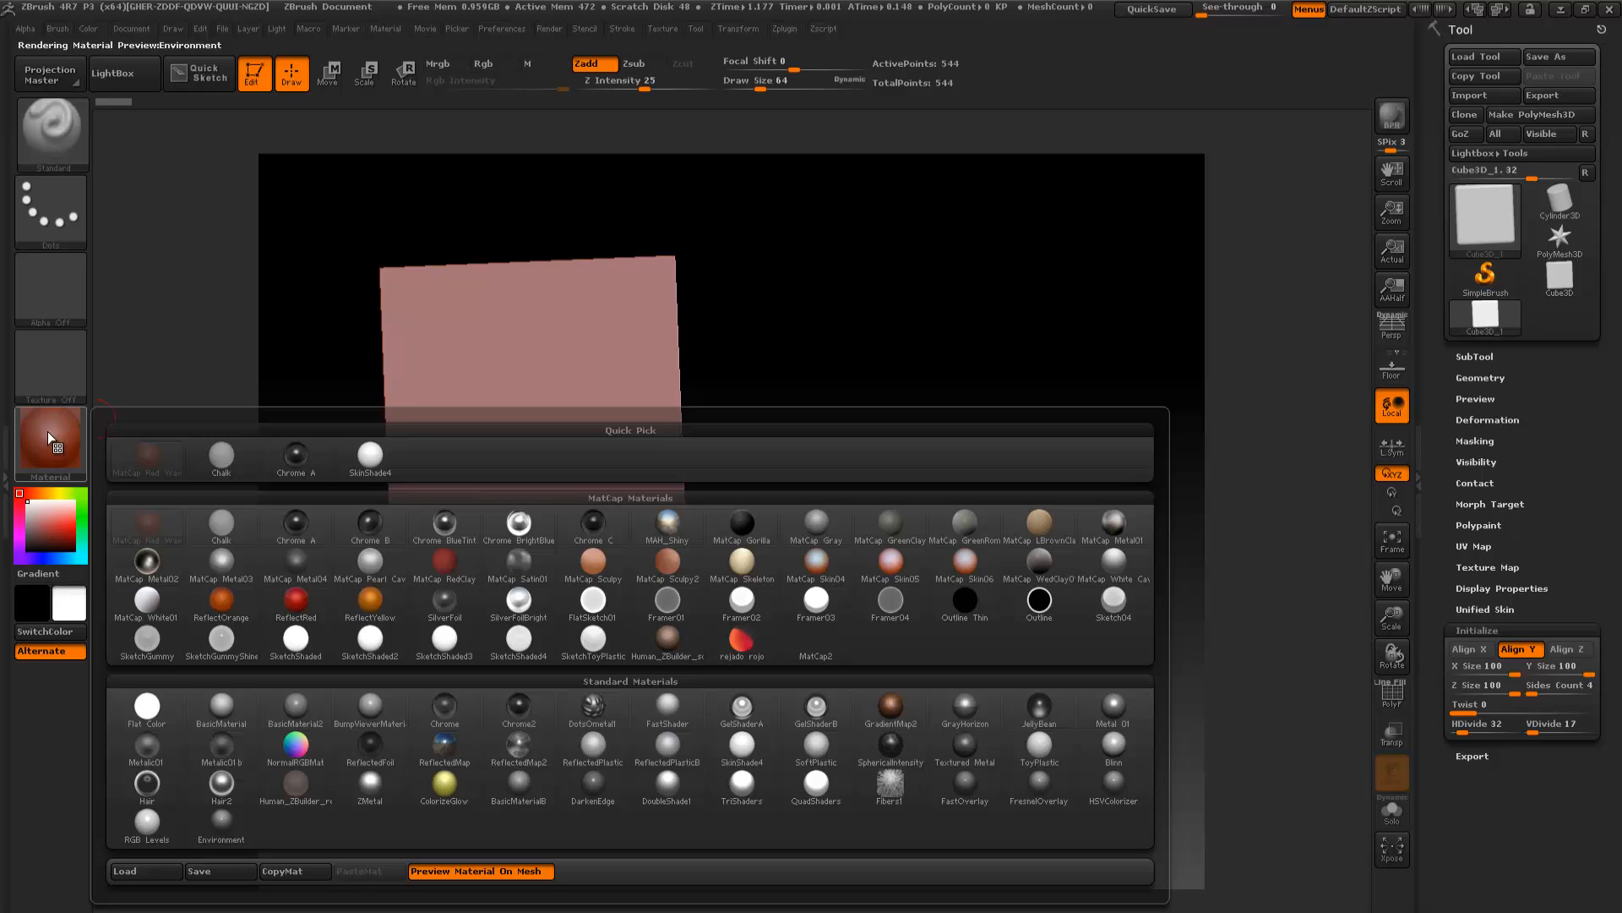
click(218, 710)
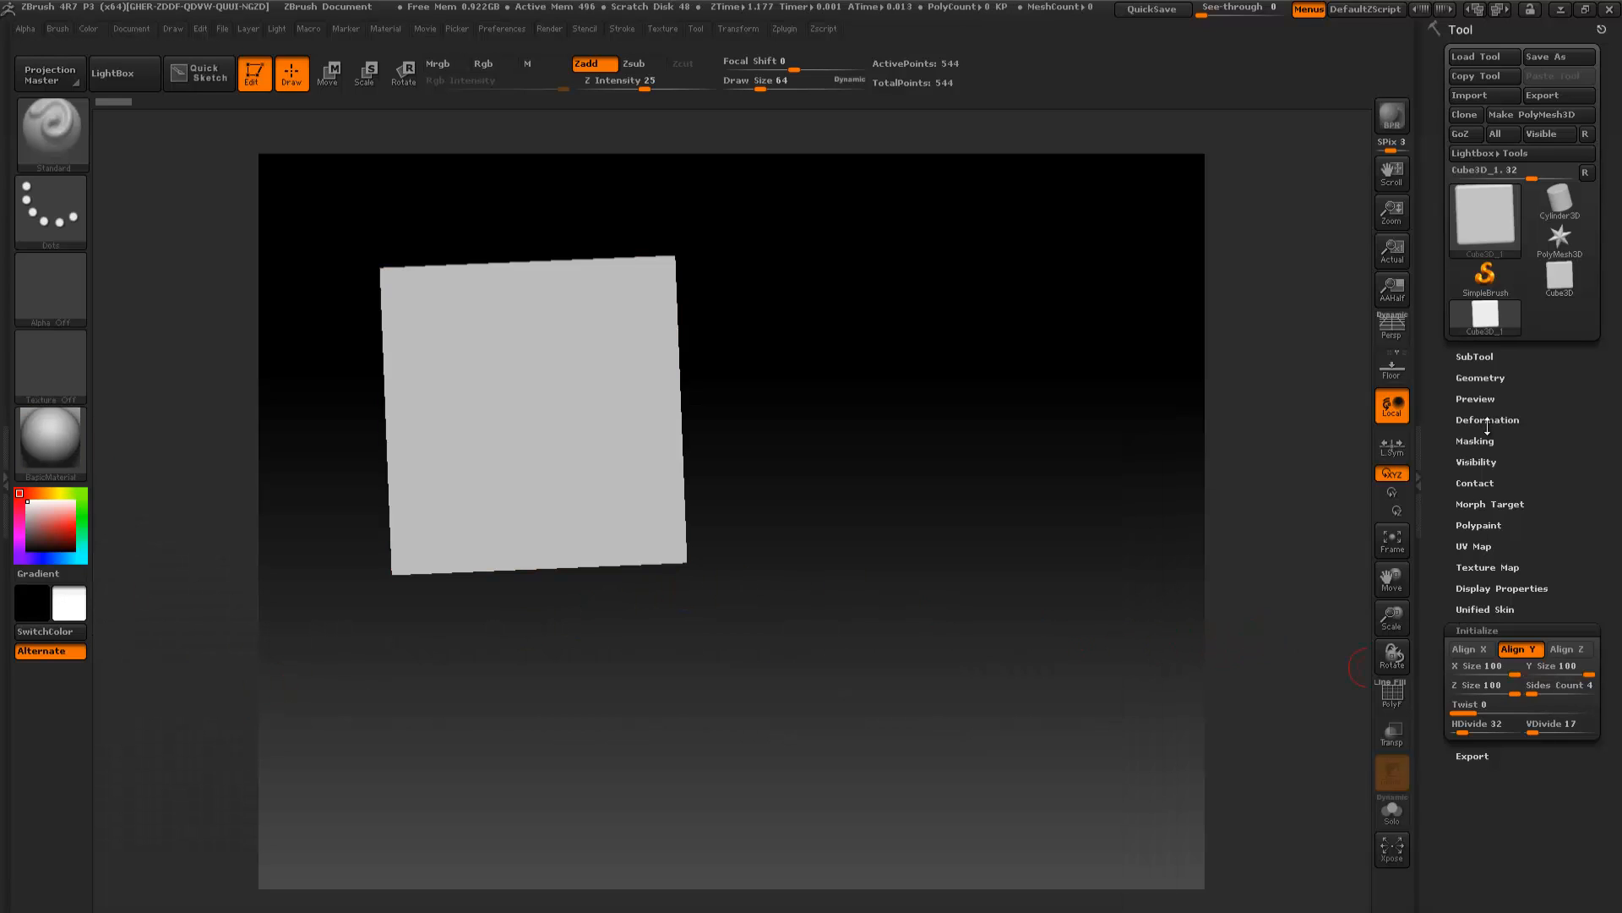
Convert the cube to a PolyMesh3D and turn on PolyFrame to display its polygon grid
click(1512, 113)
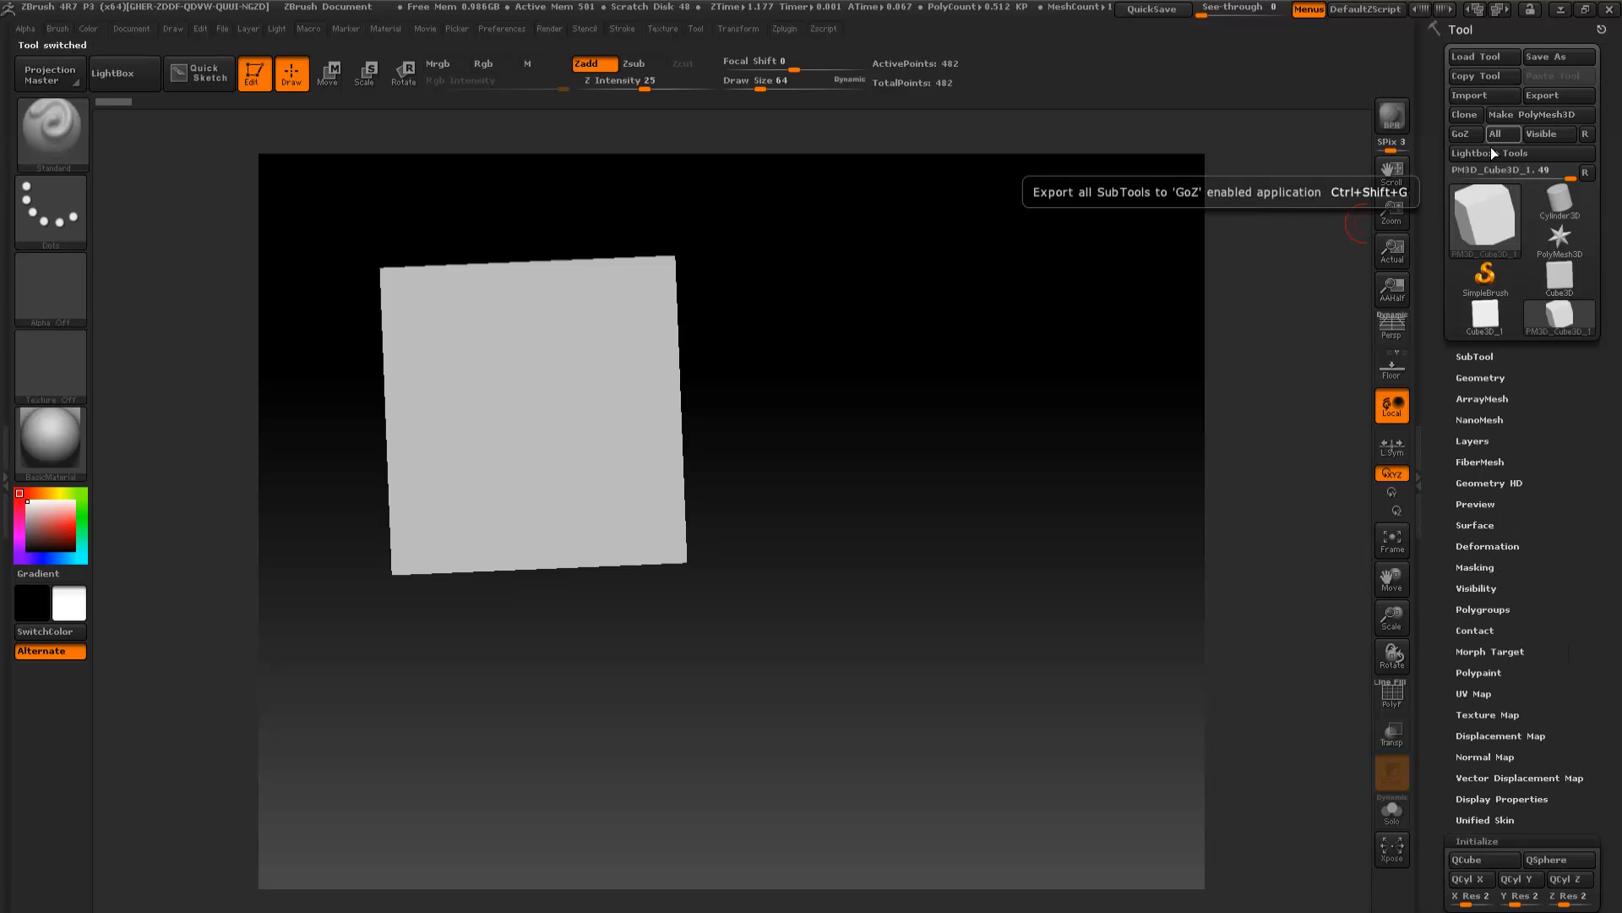
click(1393, 697)
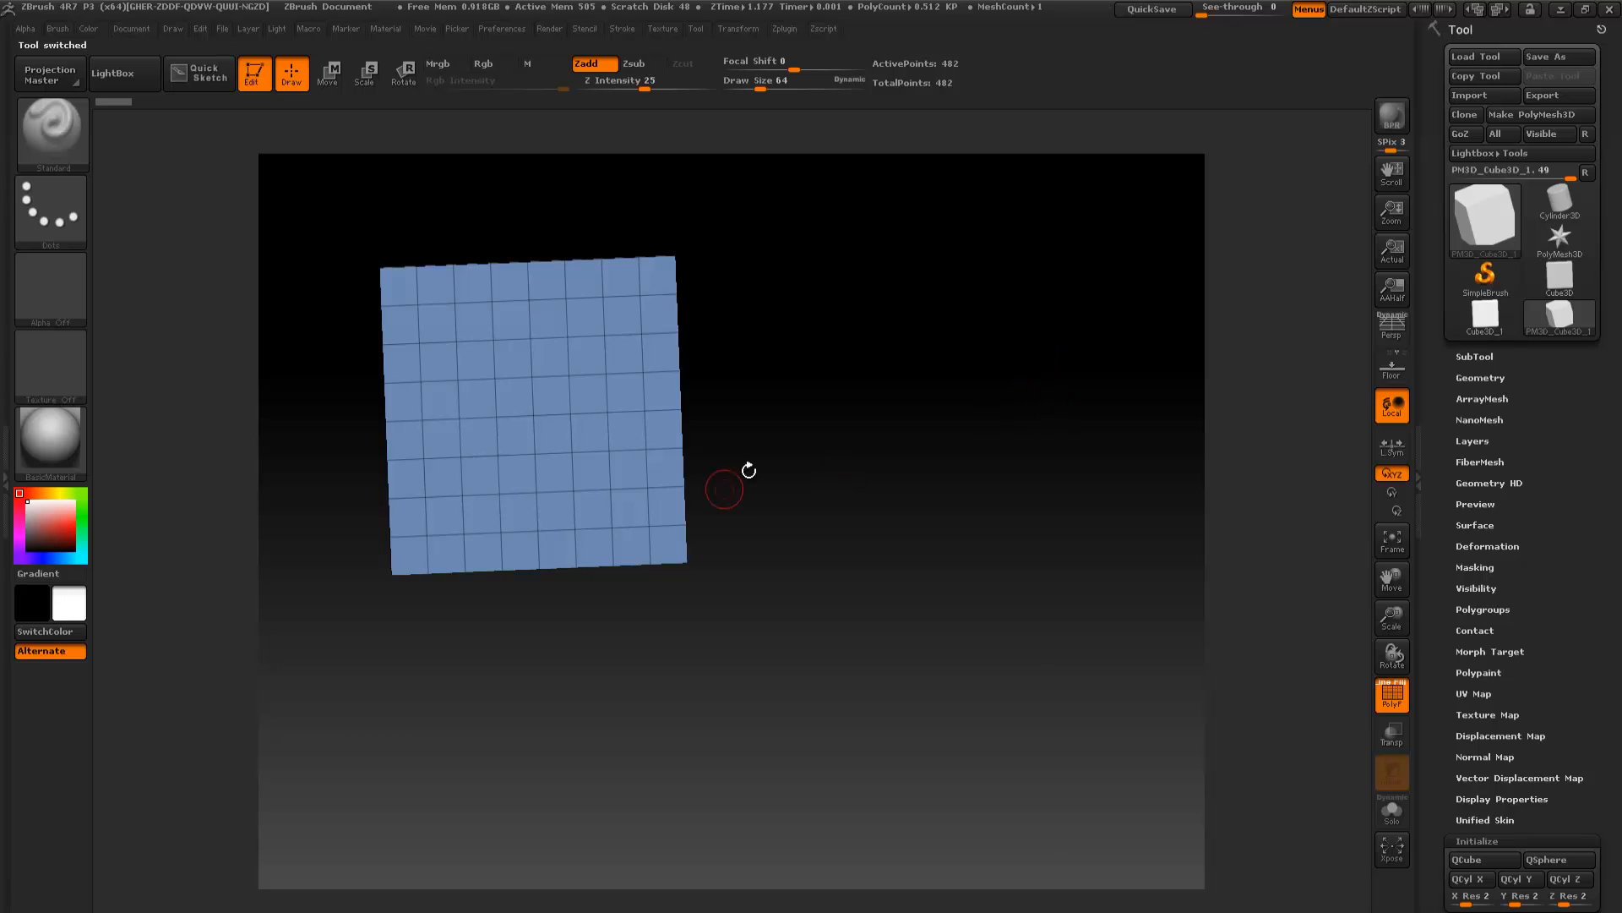
drag(865, 436, 835, 490)
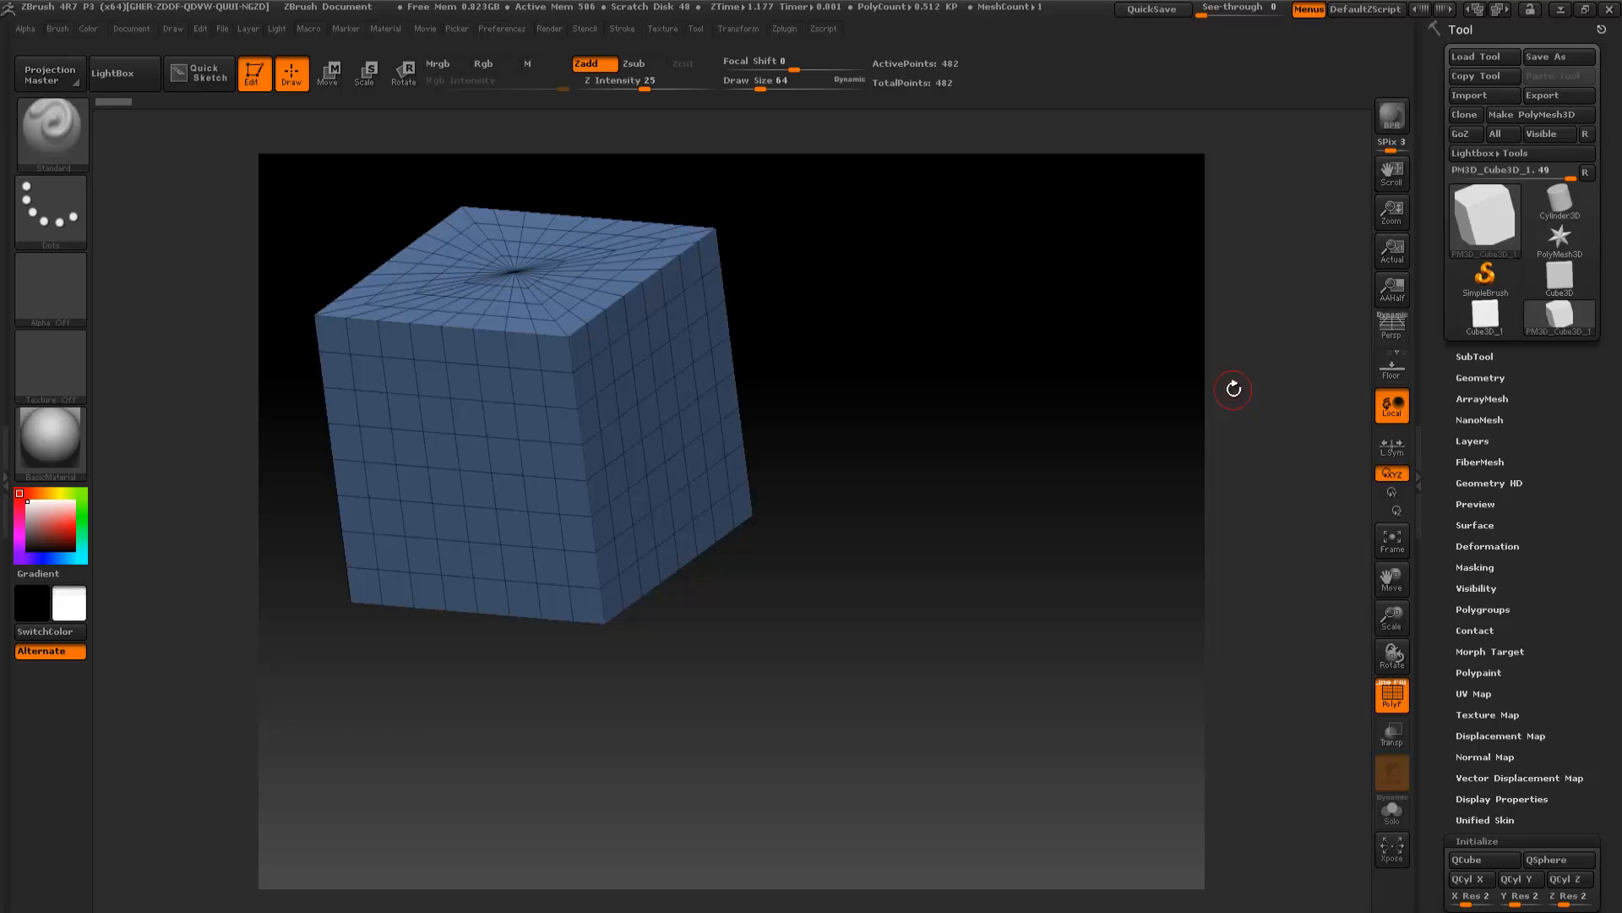
drag(979, 381, 876, 377)
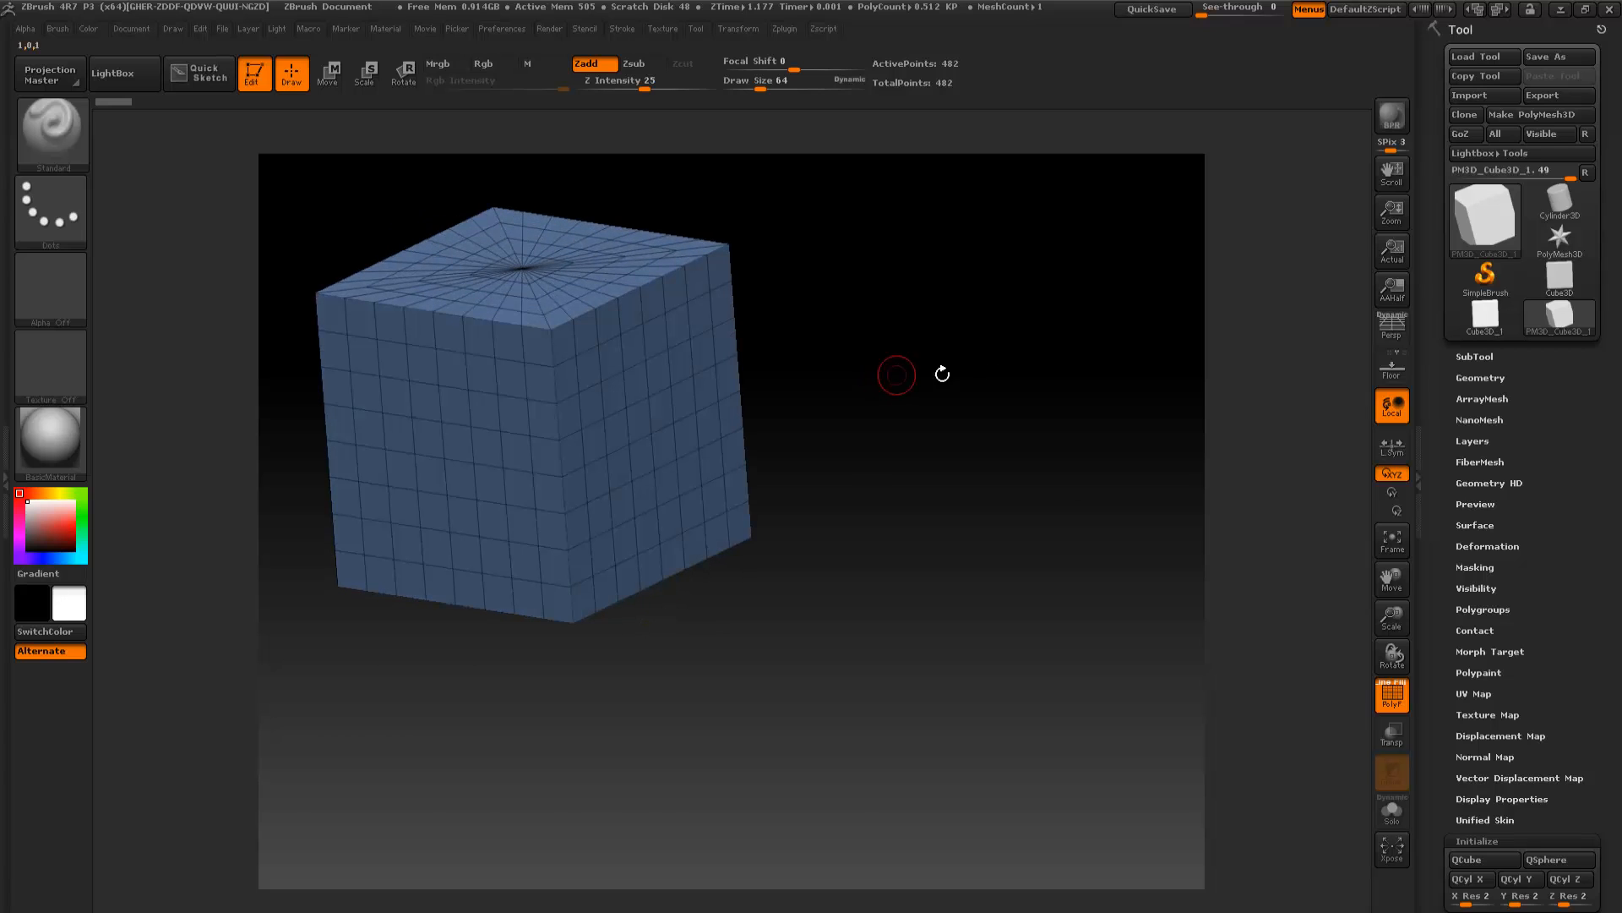
Collapse the Initialize settings and expand the EdgeLoop options of Geometry
click(1520, 841)
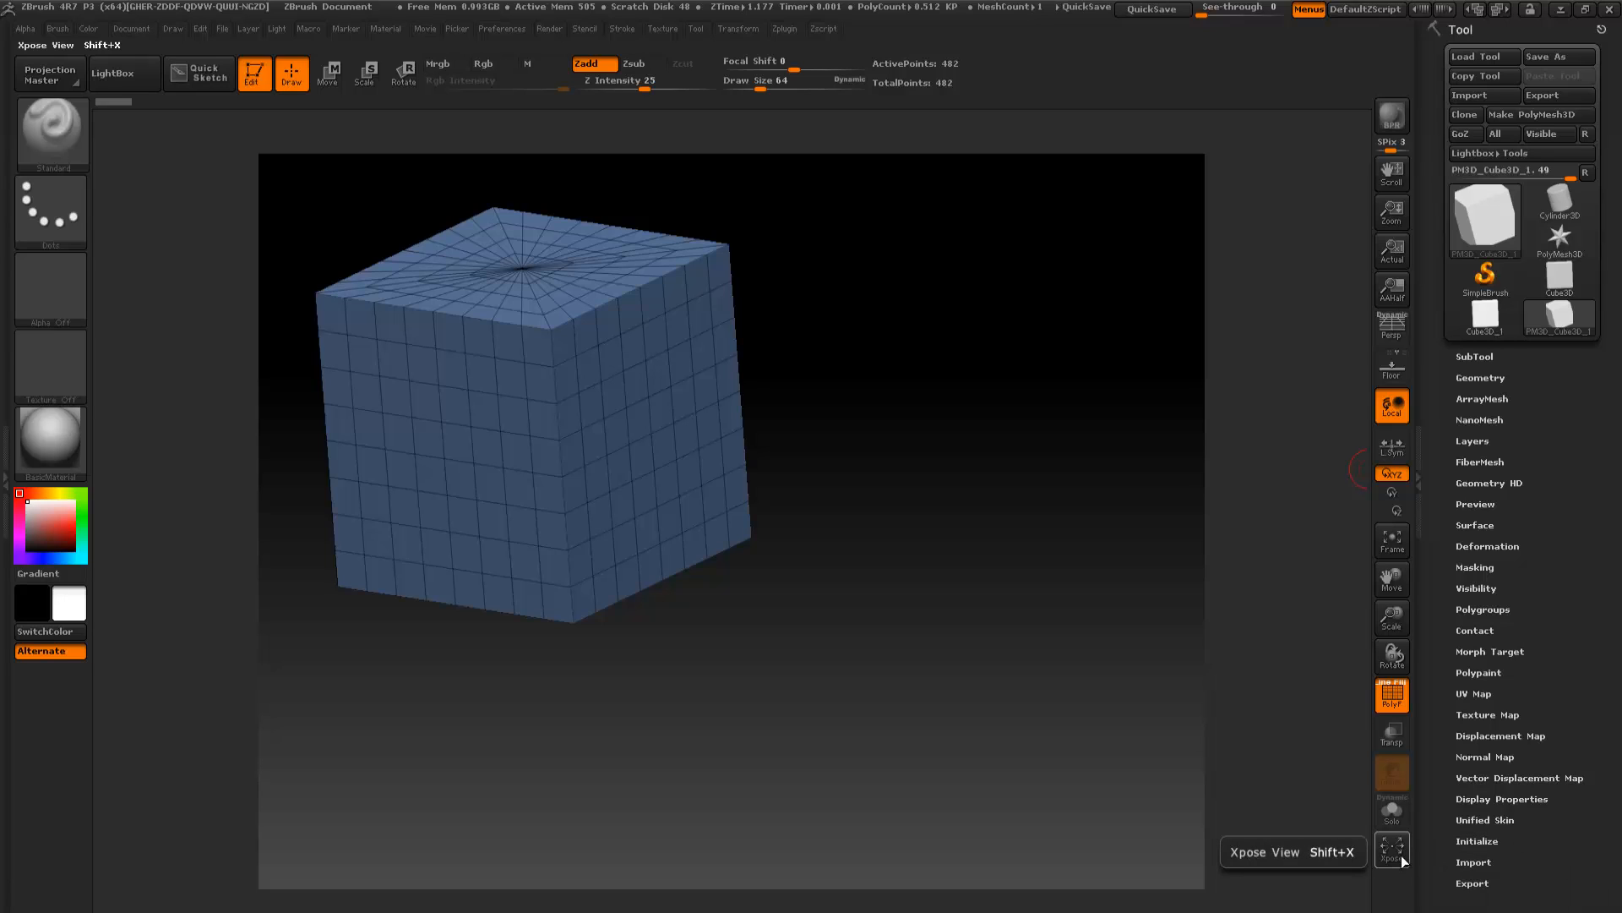
click(1489, 378)
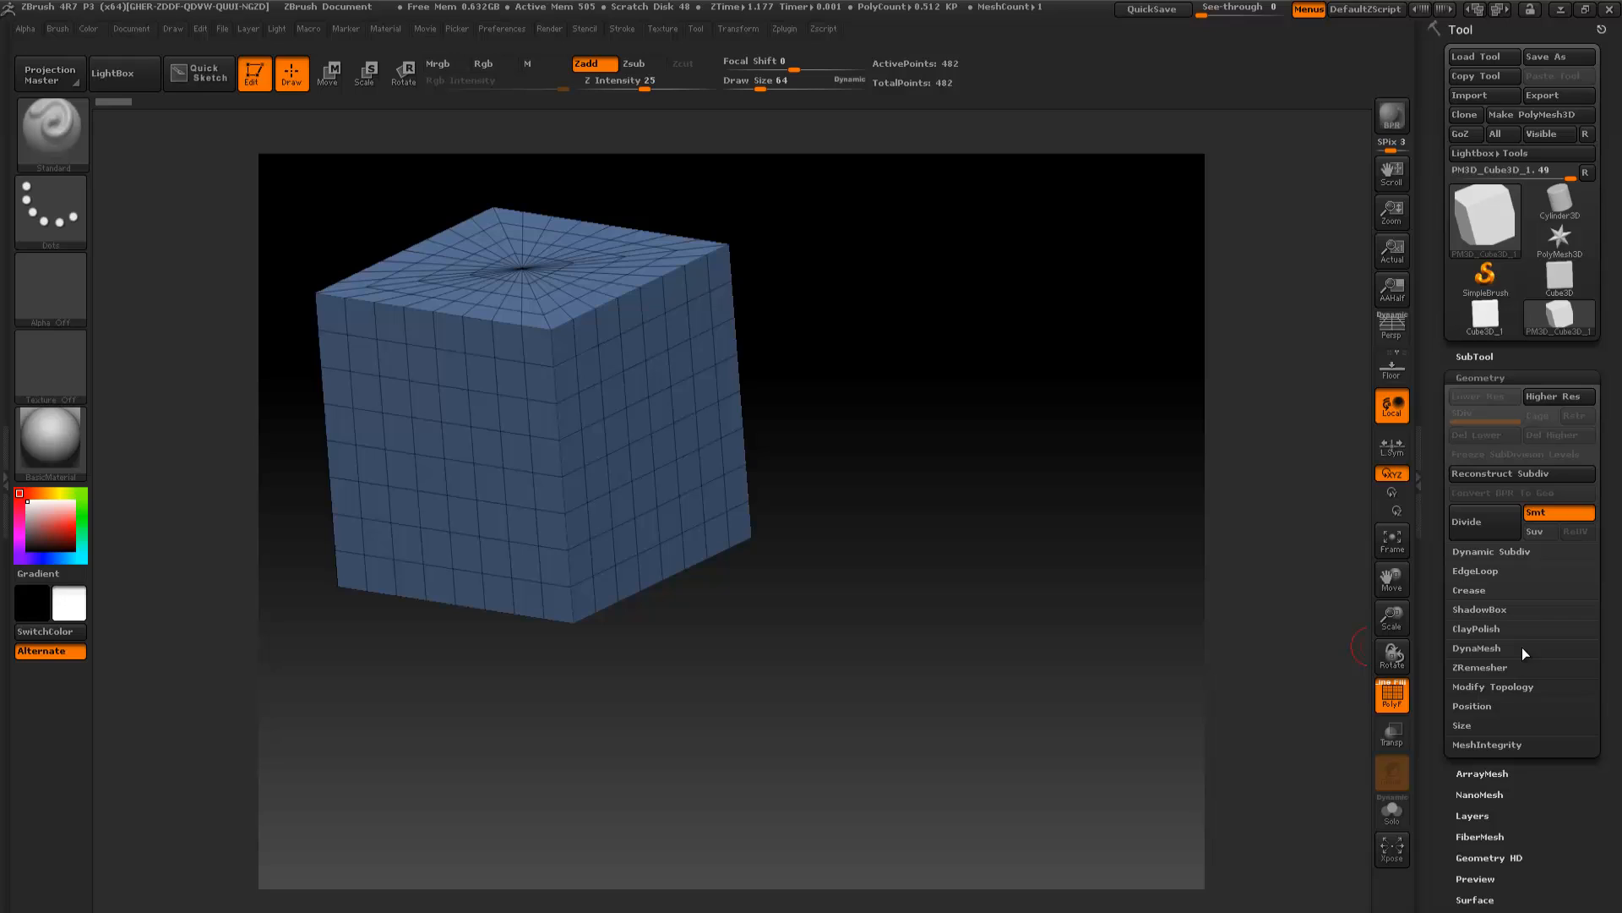
click(1483, 570)
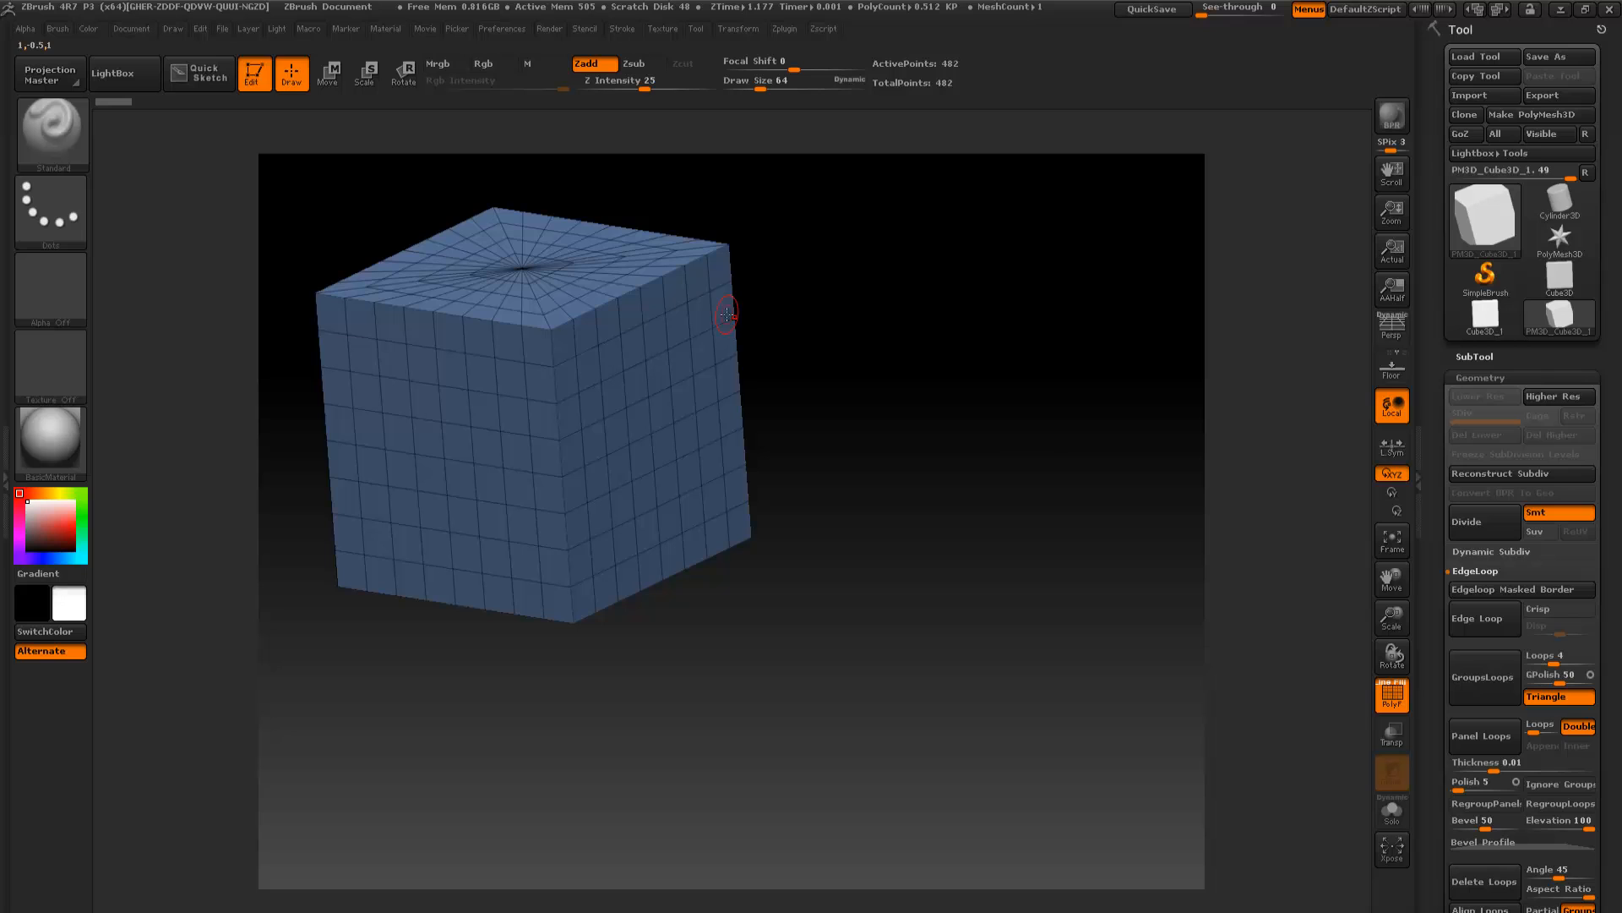
Mask a rectangular area at the lower-left corner of the cube's front face
drag(1392, 579, 1553, 602)
drag(1037, 516, 1070, 477)
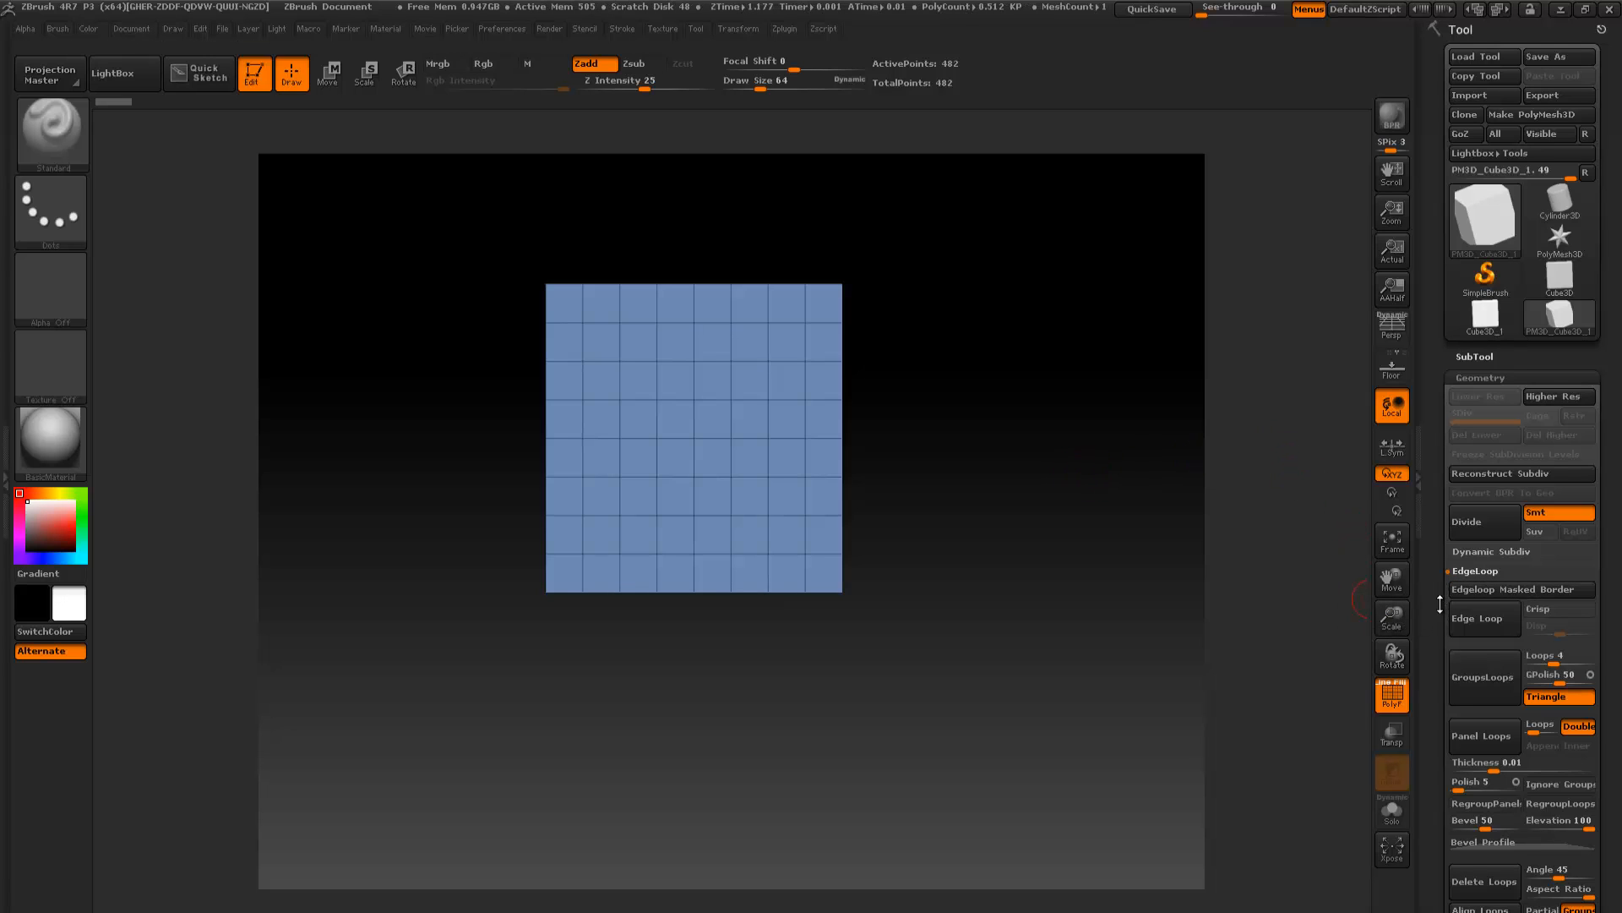
drag(1434, 592, 1441, 521)
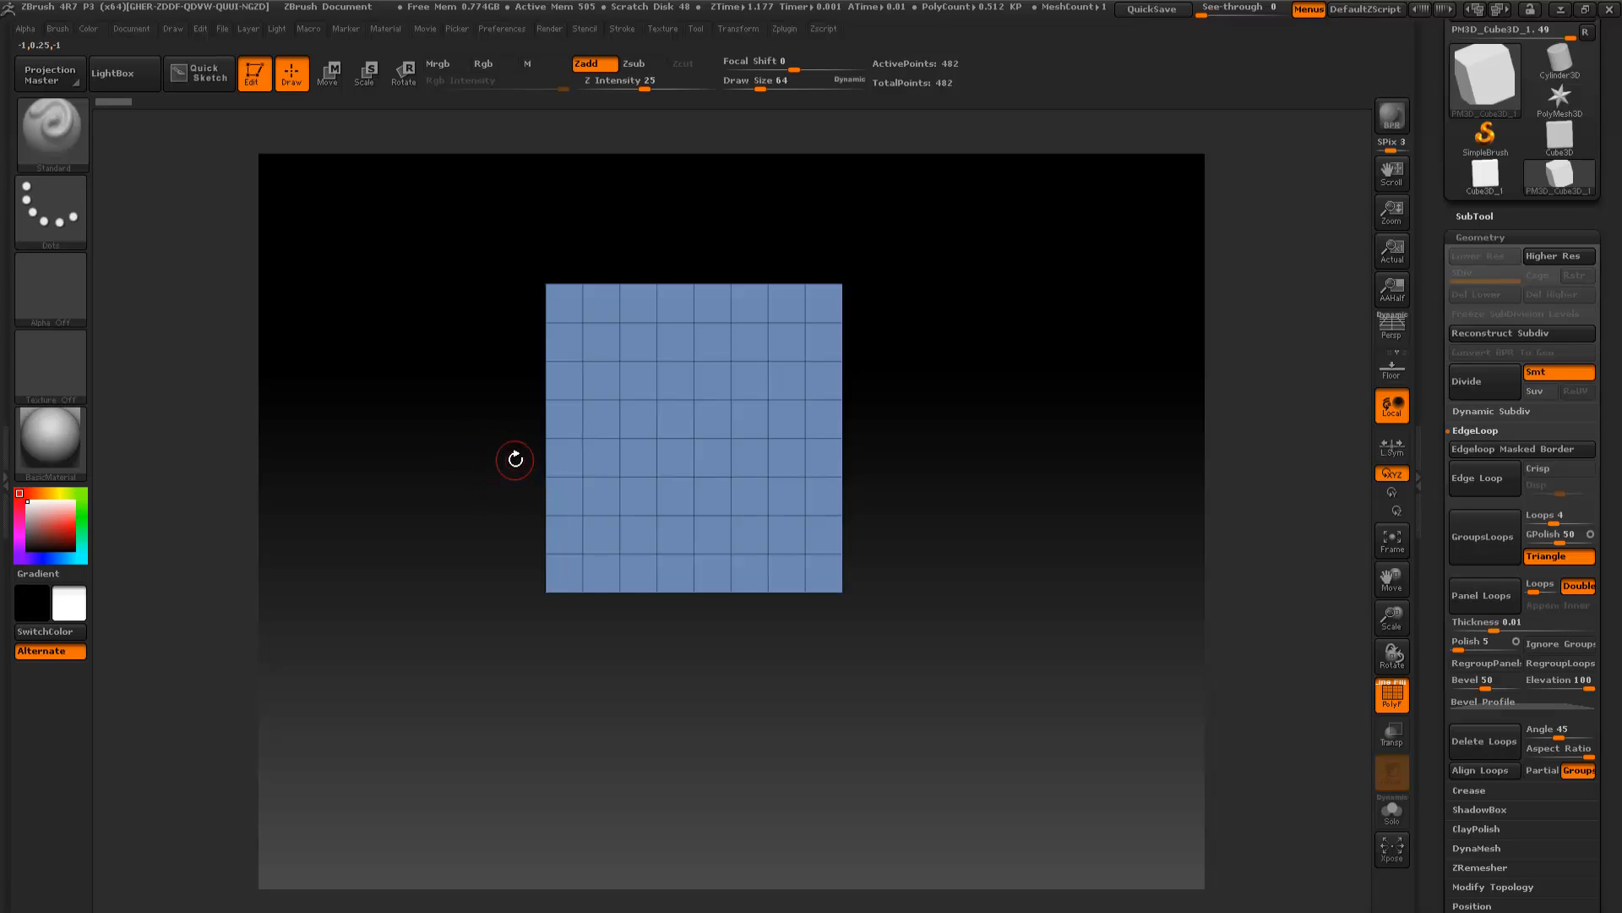
key(ctrl)
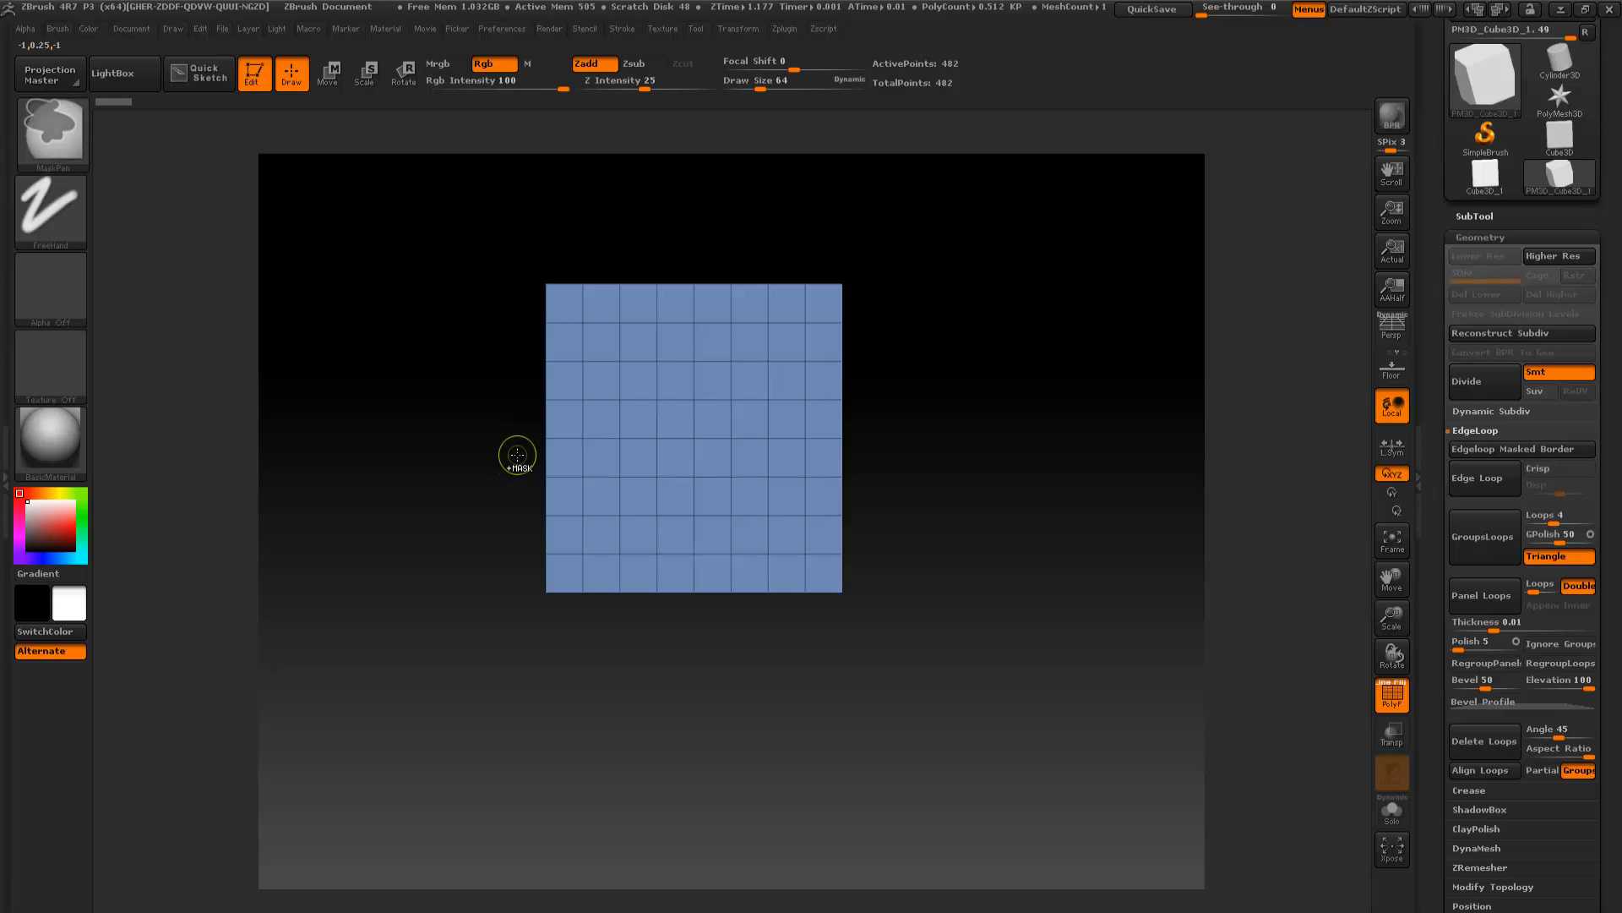
mouse_move(517, 455)
ctrl+mouse_down()
mouse_move(560, 485)
mouse_move(606, 600)
mouse_move(680, 647)
mouse_move(648, 659)
ctrl+mouse_up()
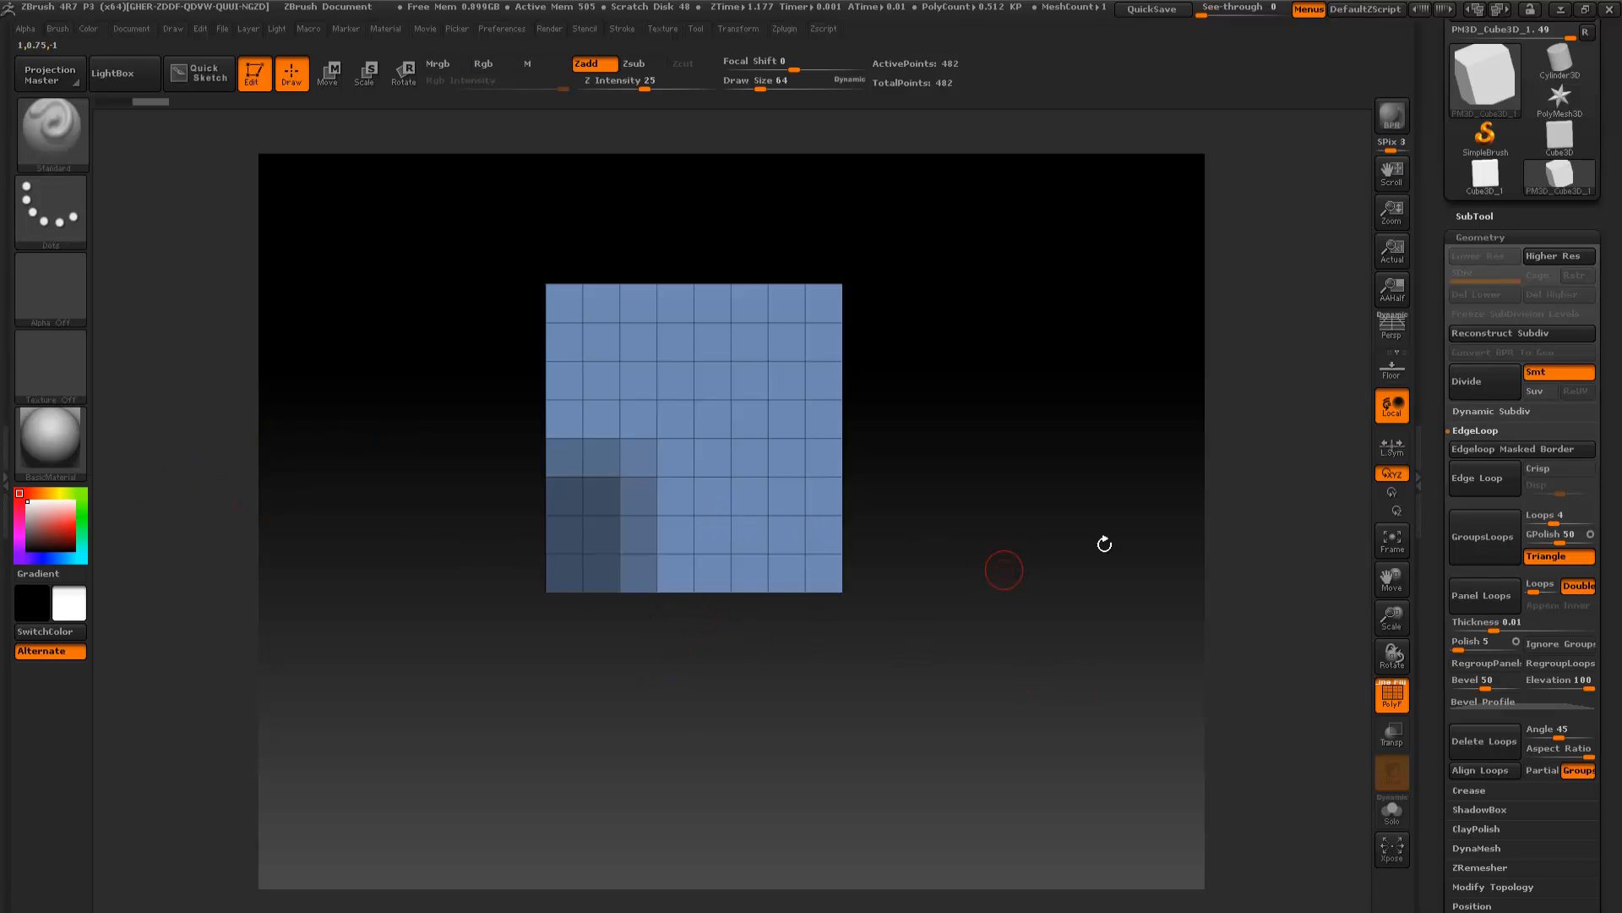
Add an edge loop around the masked corner with Edgeloop Masked Border and clear the mask
click(1494, 453)
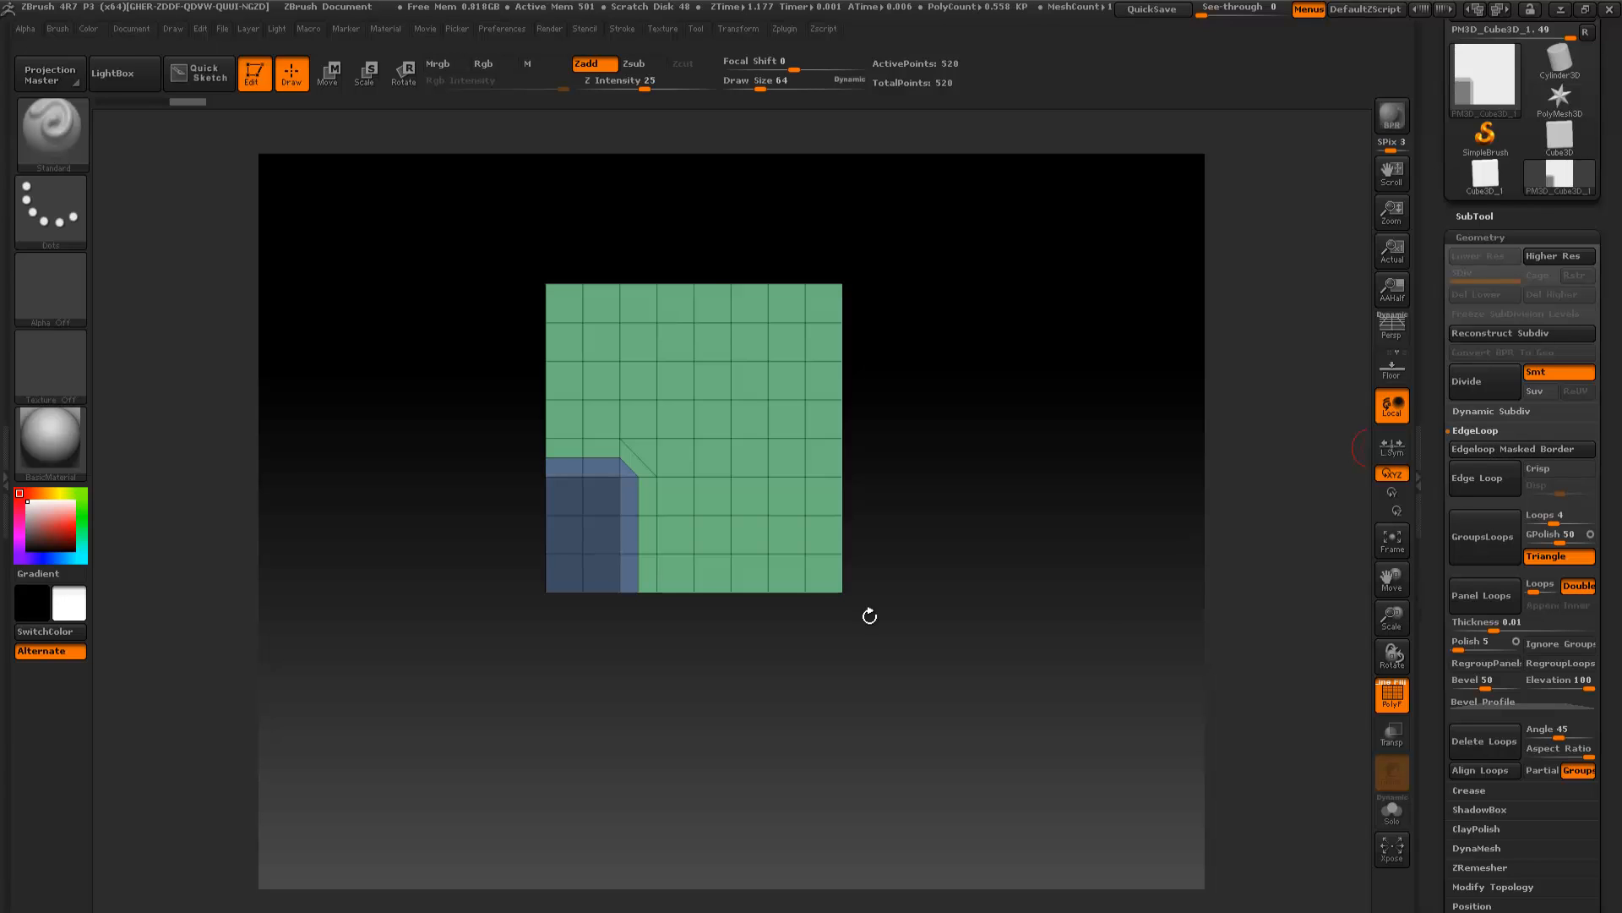
ctrl+drag(887, 713, 890, 793)
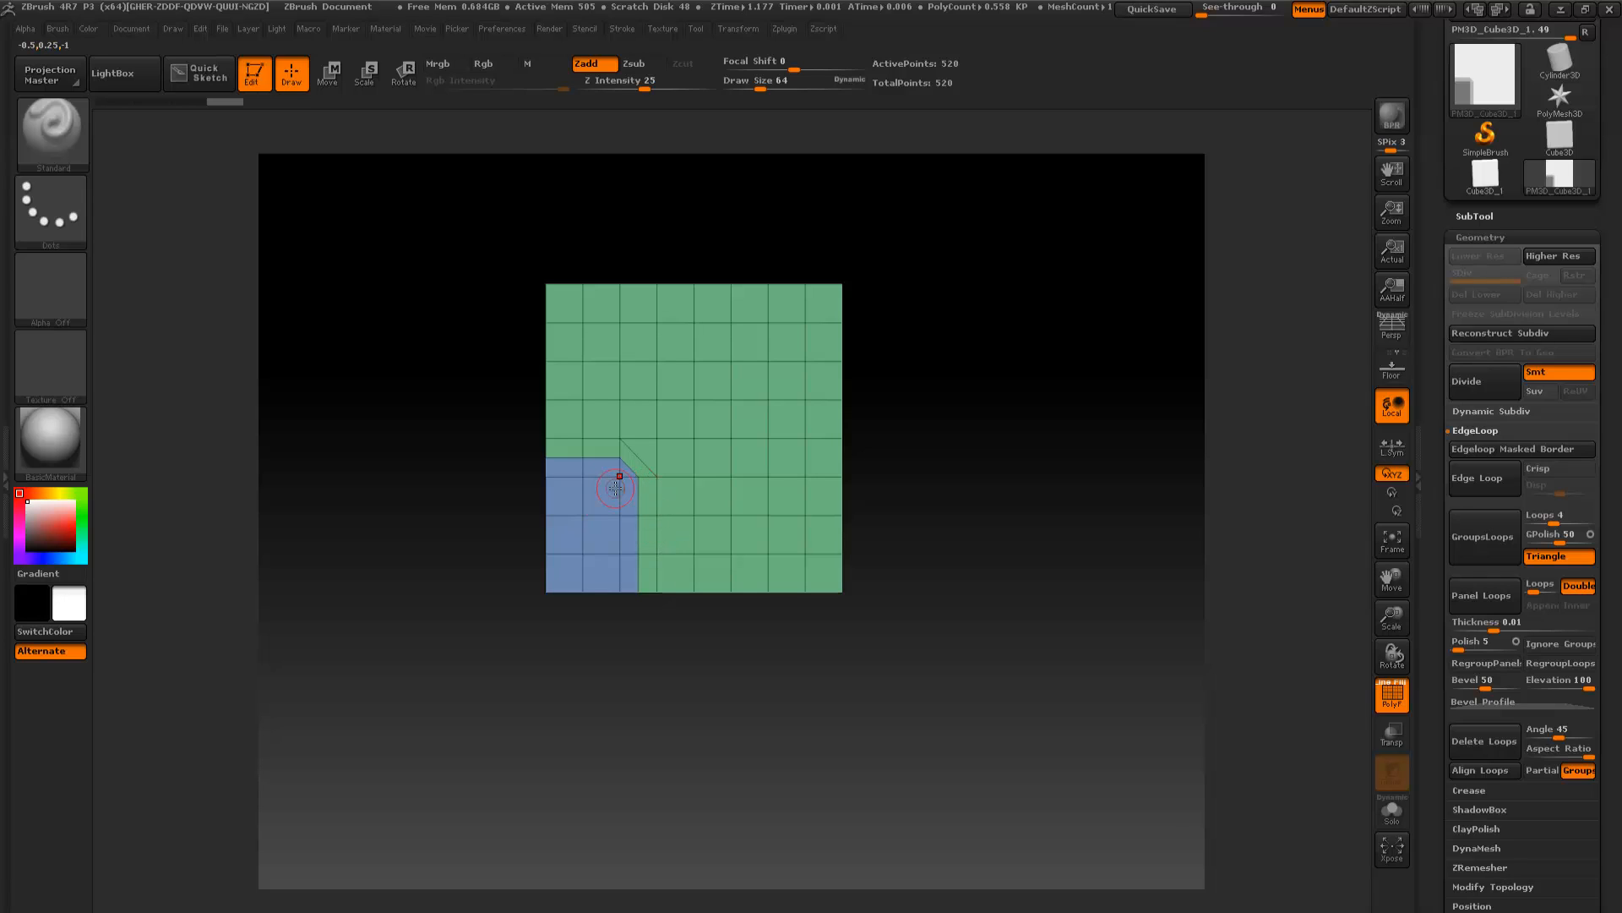
Isolate the cube's large polygroup without the lower-left corner, insert an Edge Loop along its border, and show the whole mesh
mouse_move(434, 528)
mouse_down()
mouse_move(605, 536)
mouse_move(446, 536)
mouse_move(454, 512)
mouse_move(488, 502)
mouse_up()
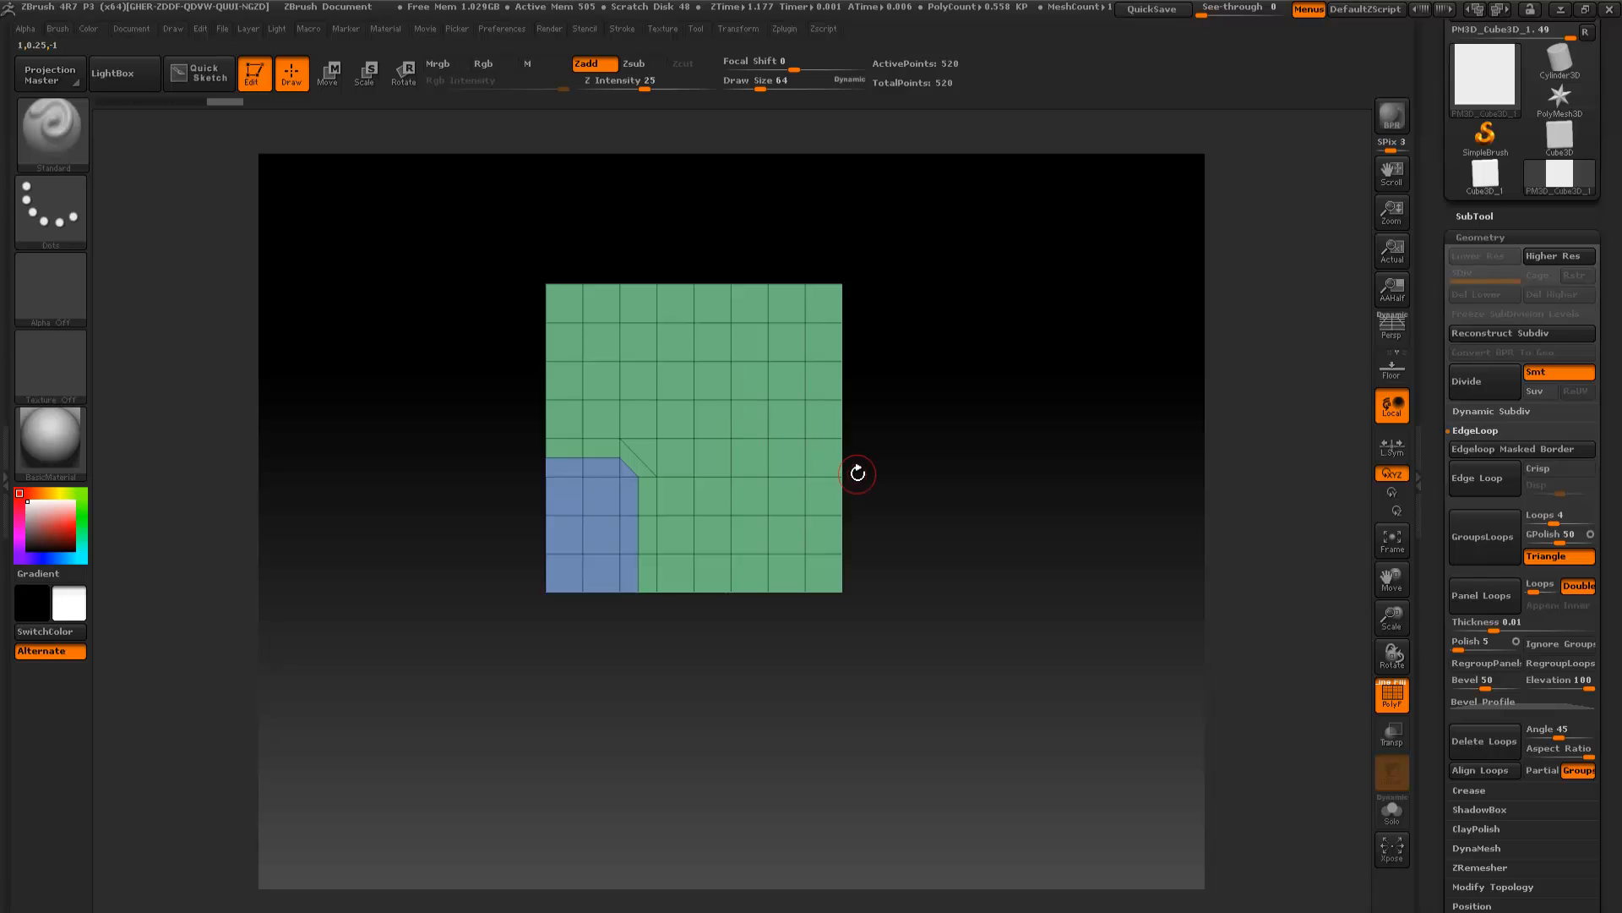
click(1496, 475)
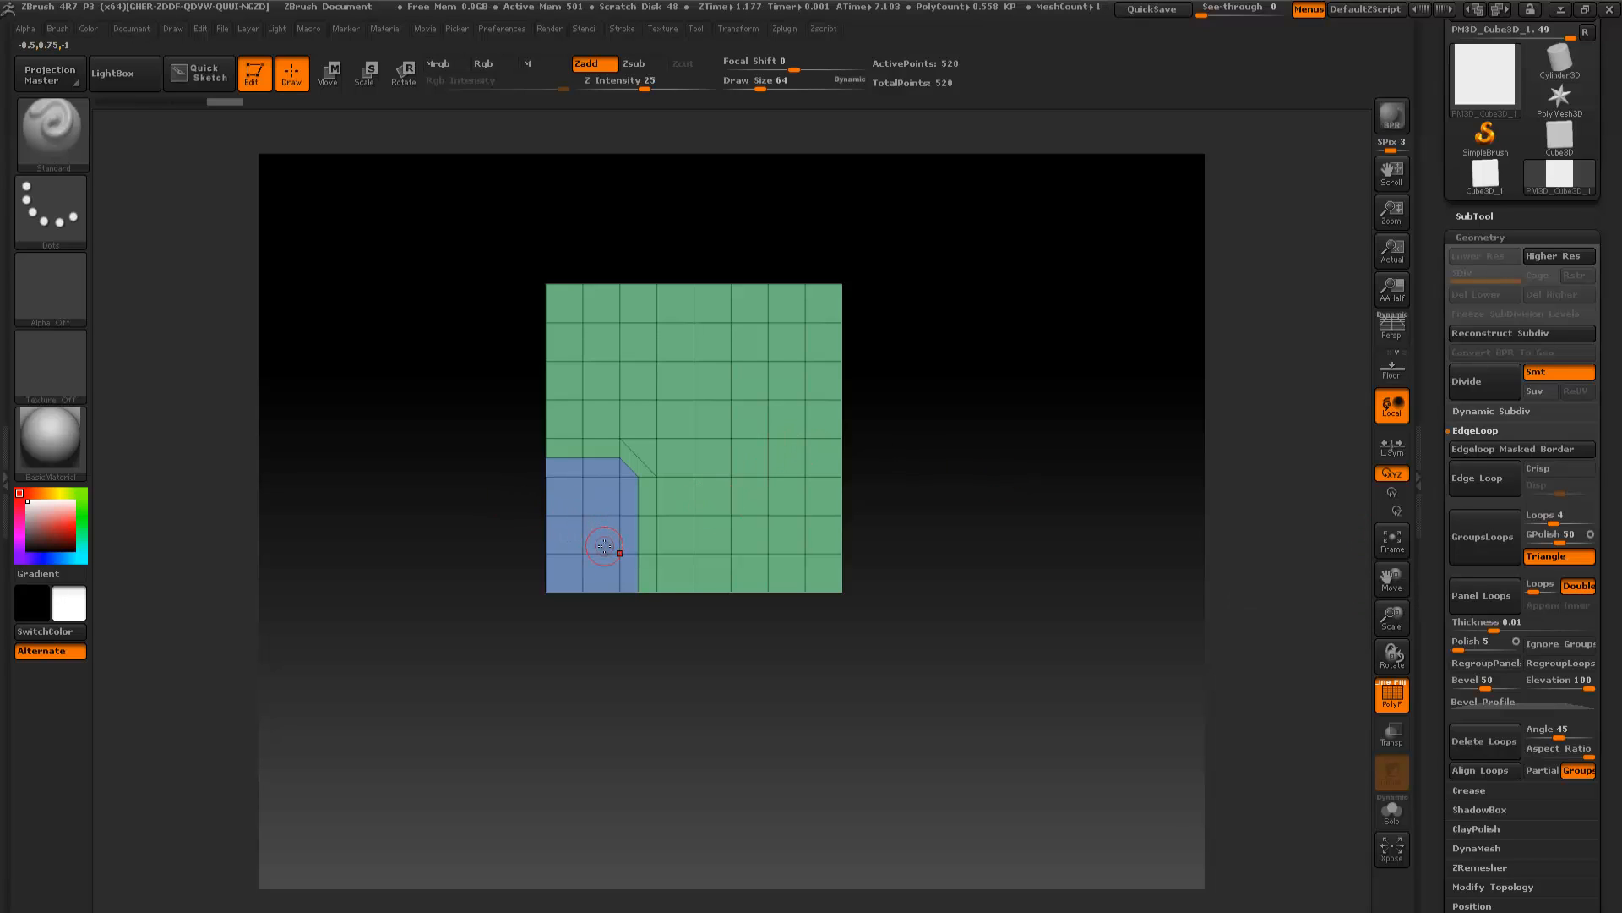
ctrl+shift+click(701, 488)
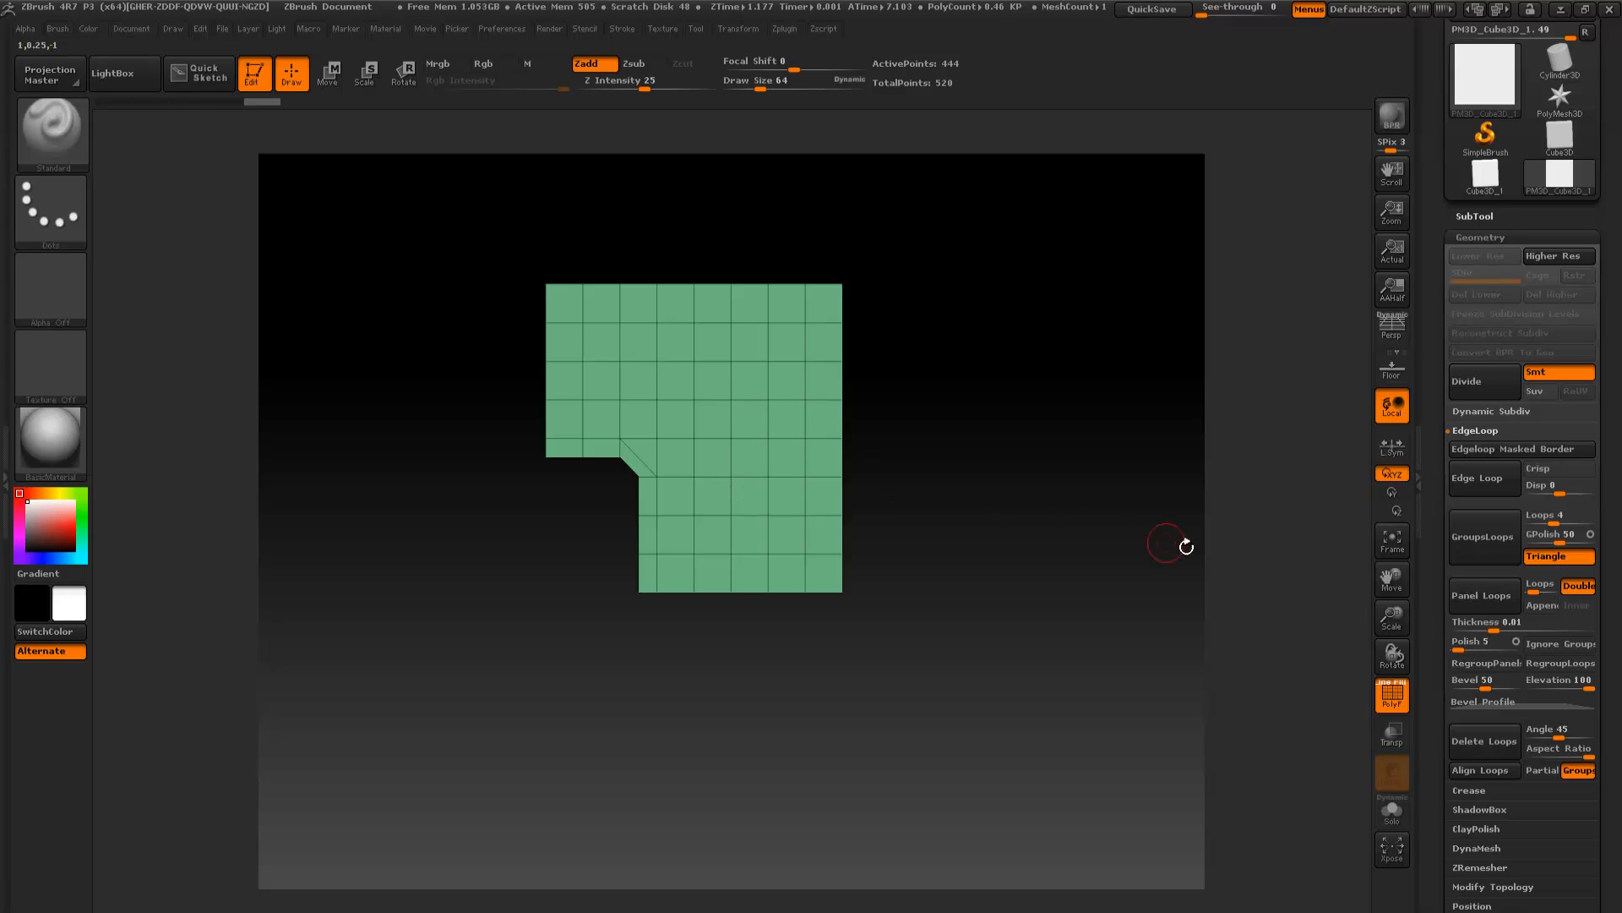
click(1472, 478)
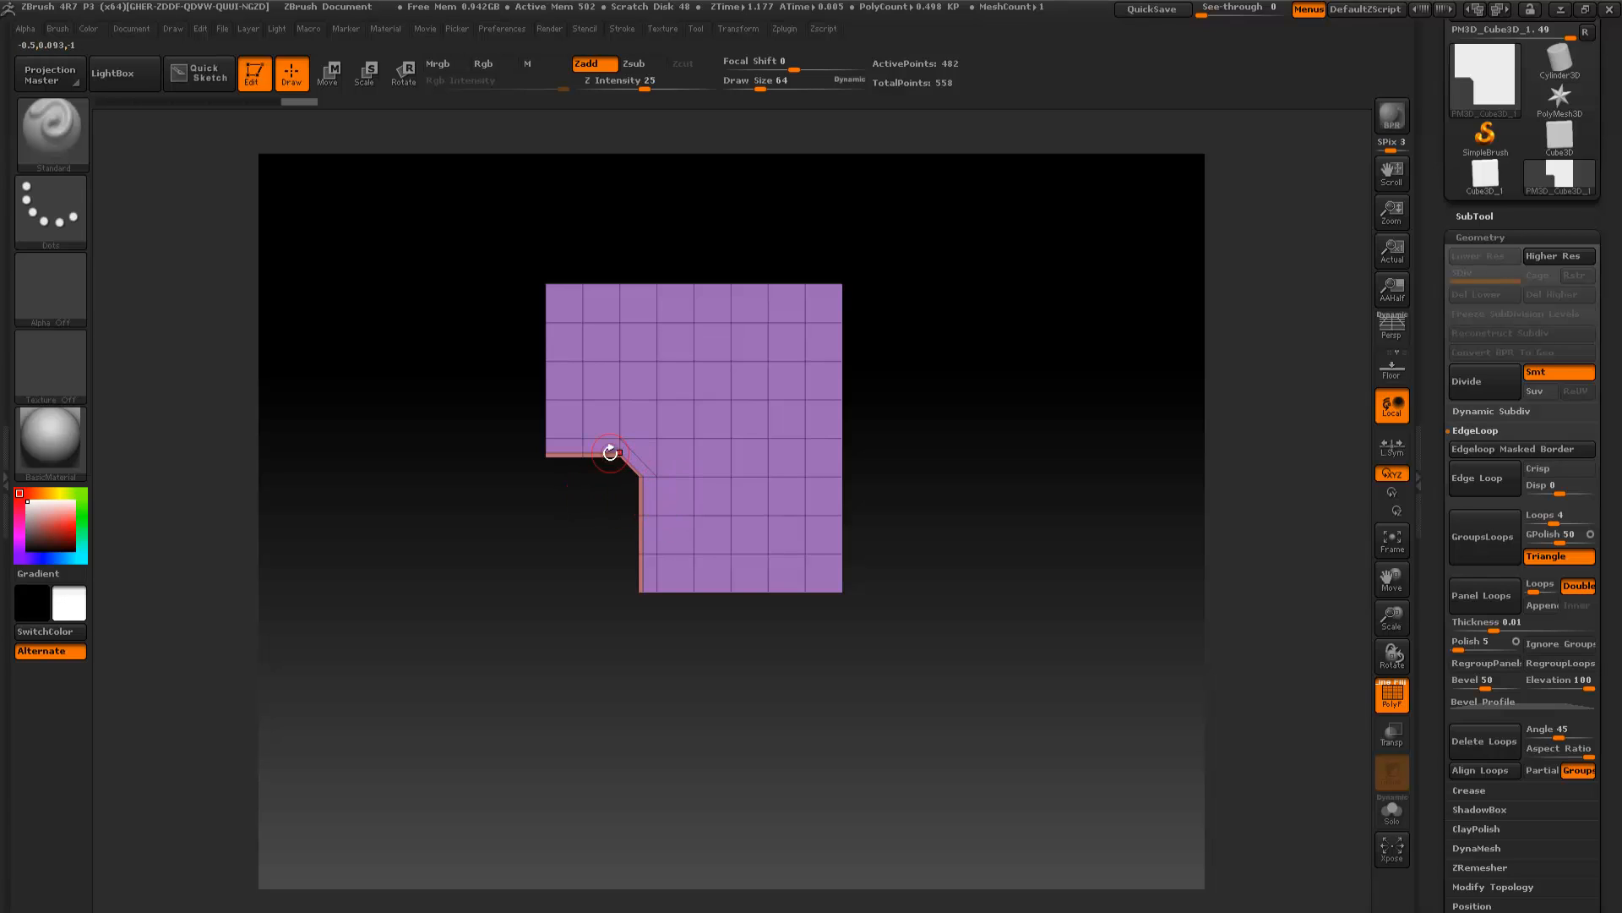
ctrl+shift+click(914, 540)
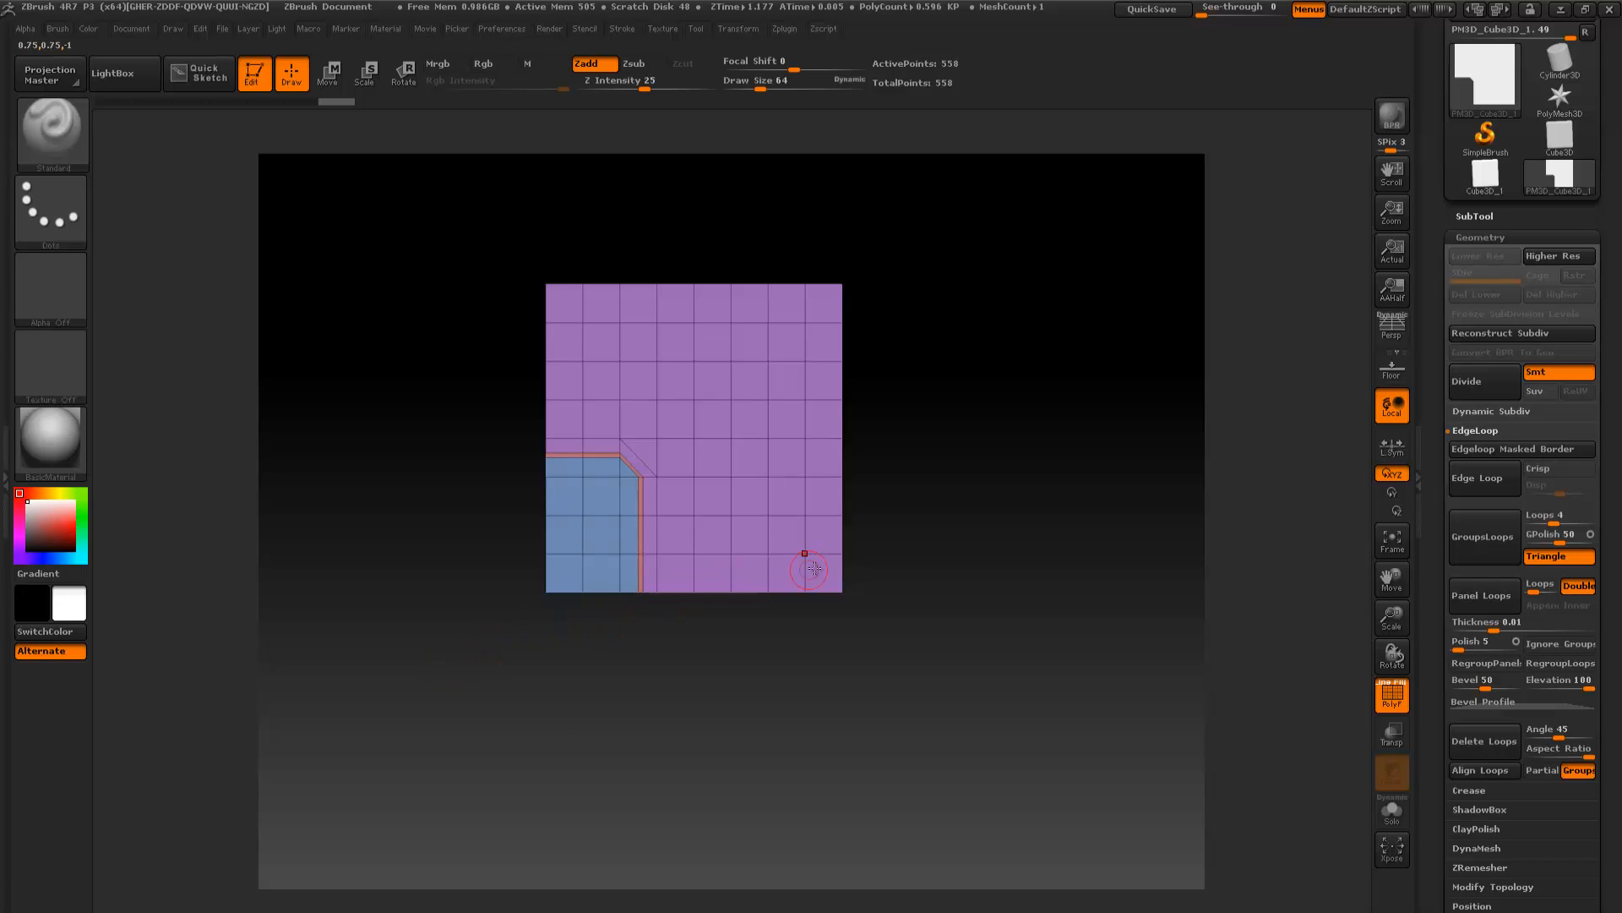
key(ctrl)
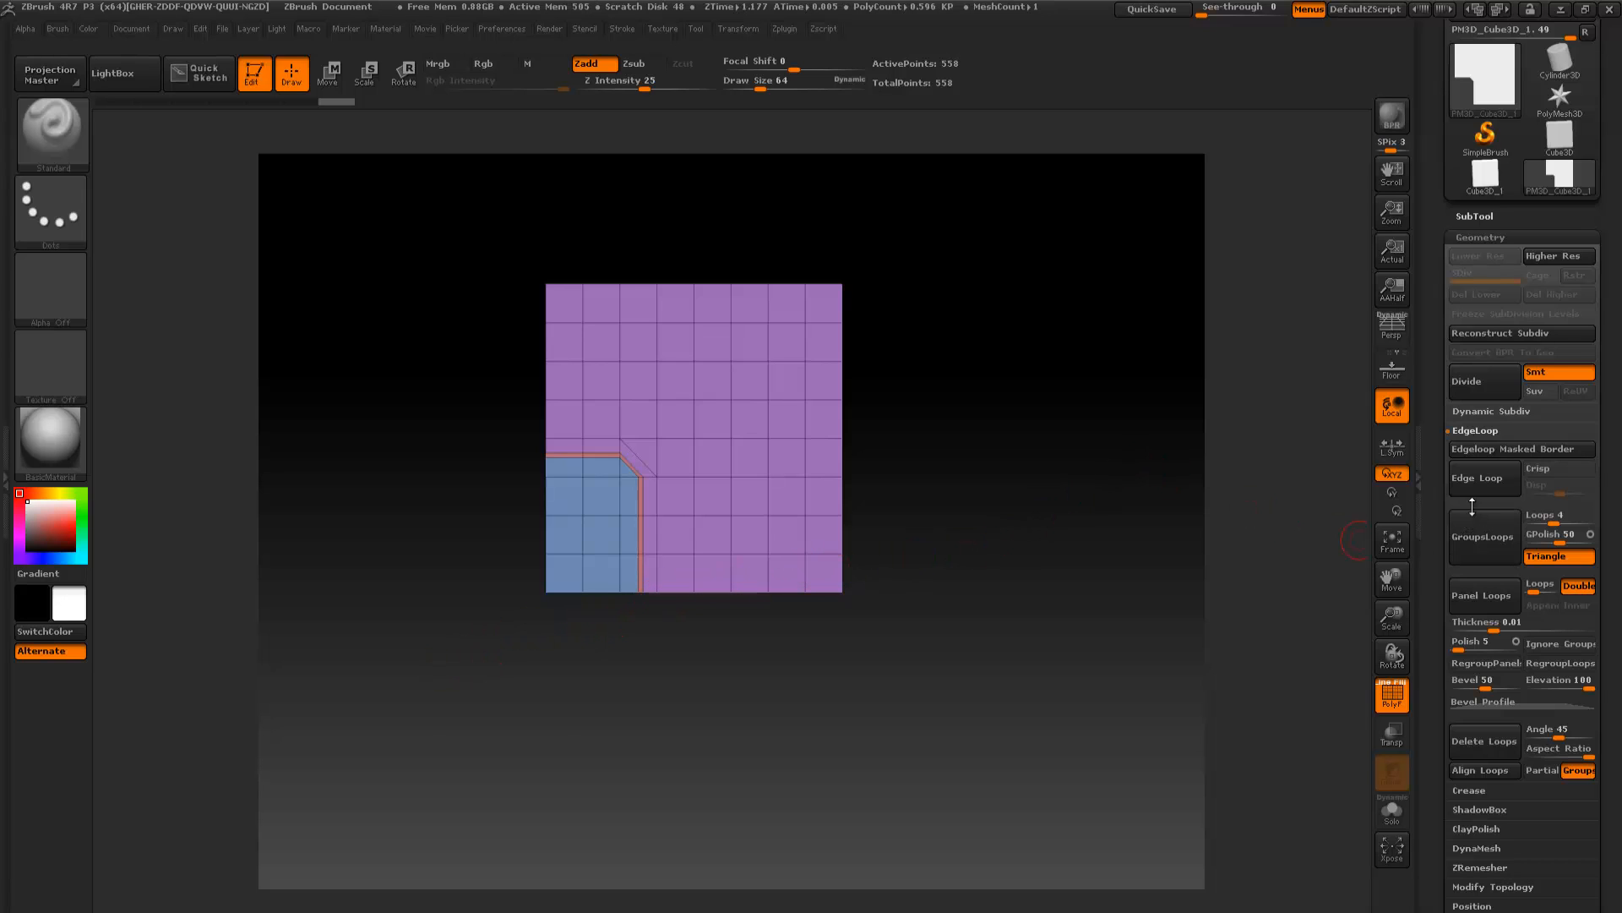
mouse_move(1545, 476)
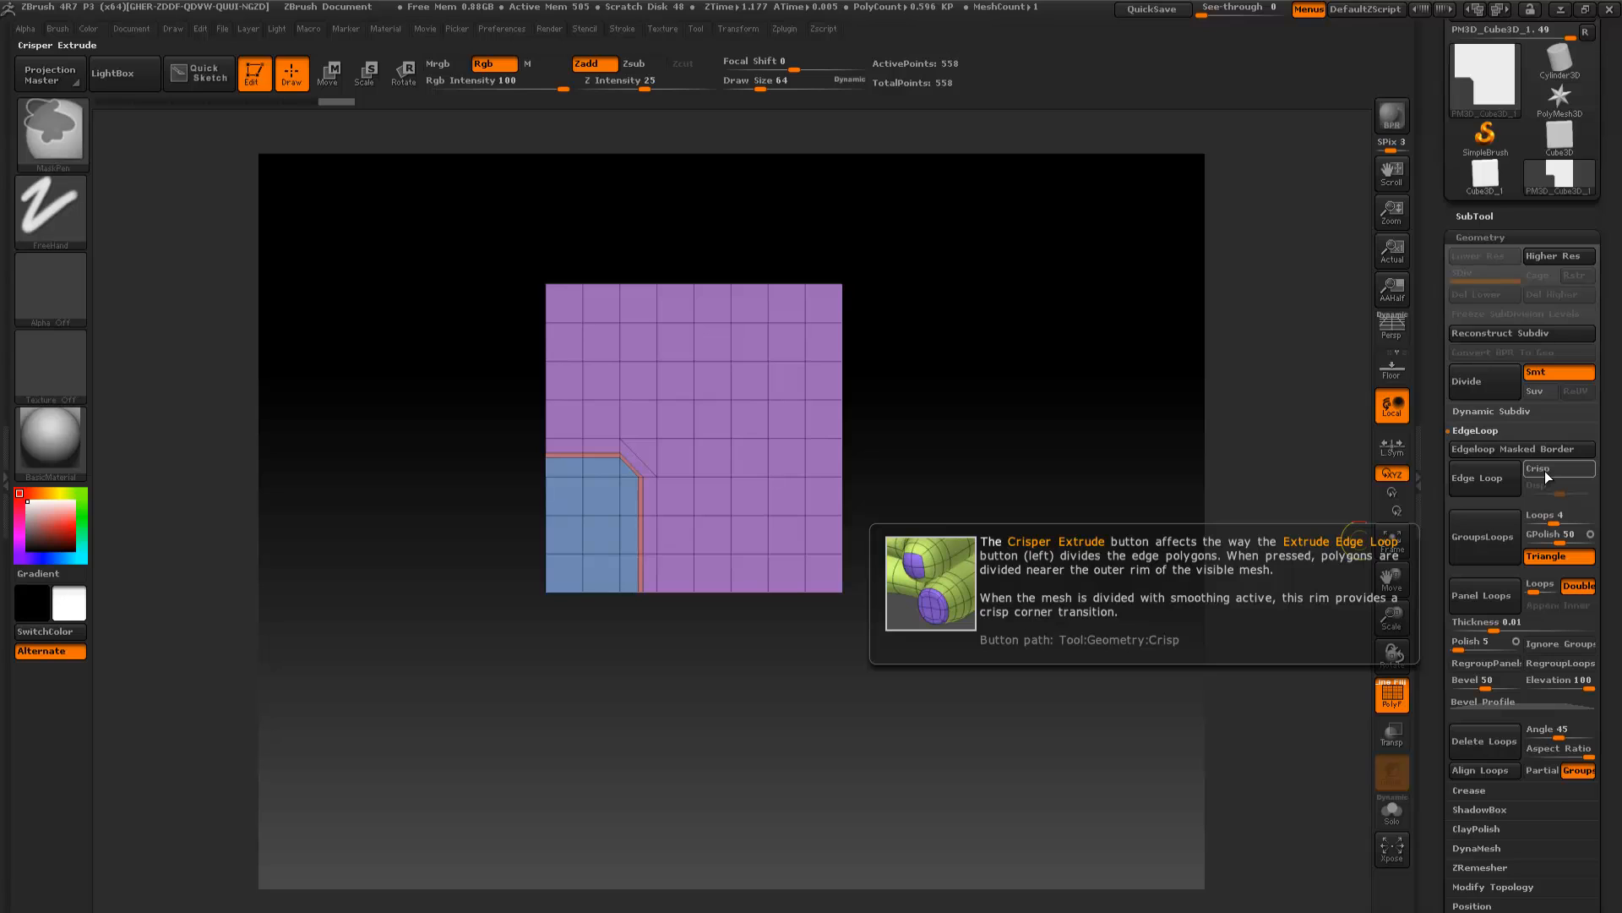
Undo the Edge Loop inserted in the large polygroup
key(ctrl+z)
key(ctrl+z)
key(ctrl+z)
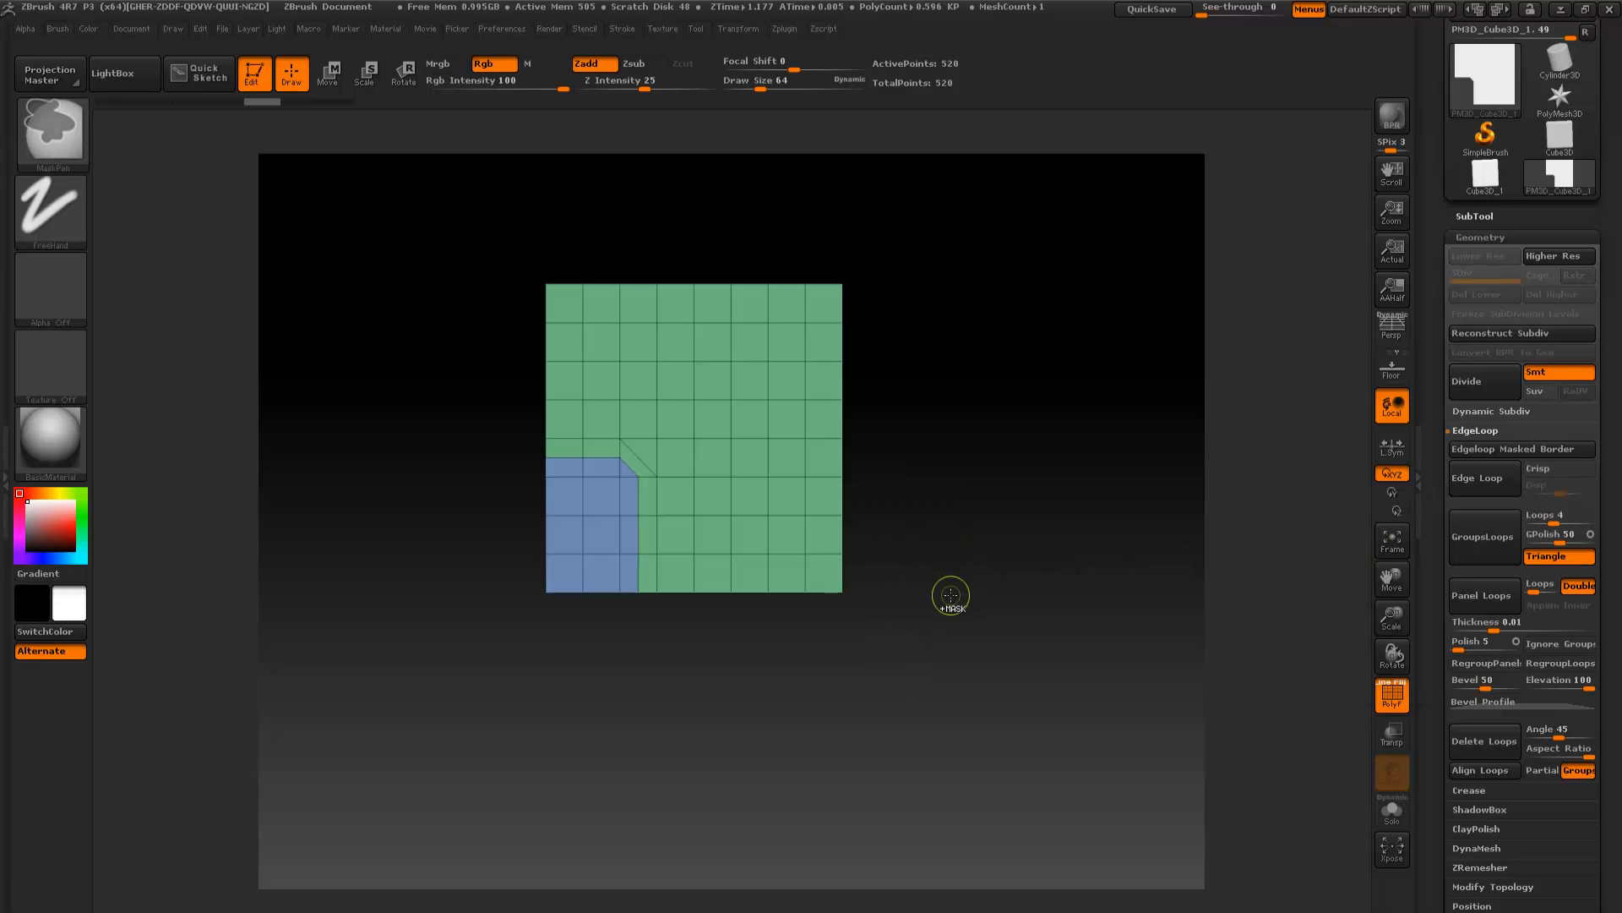
Isolate the lower-left corner polygroup, insert an Edge Loop along its border, and unhide the rest of the mesh
key(ctrl+shift+z)
key(ctrl+z)
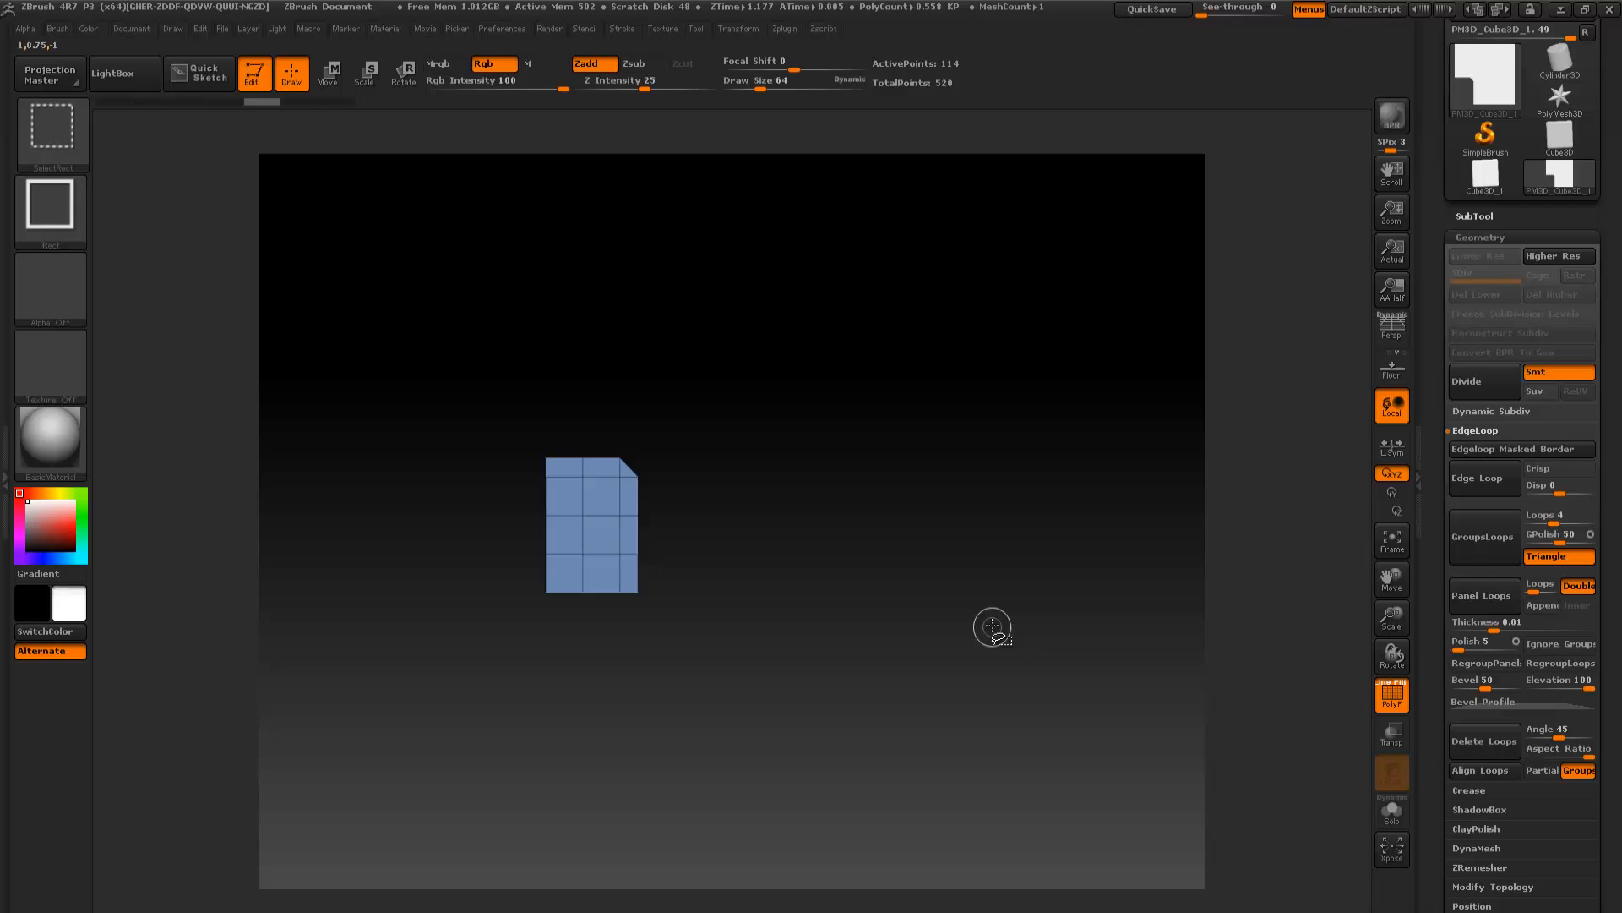
click(1452, 487)
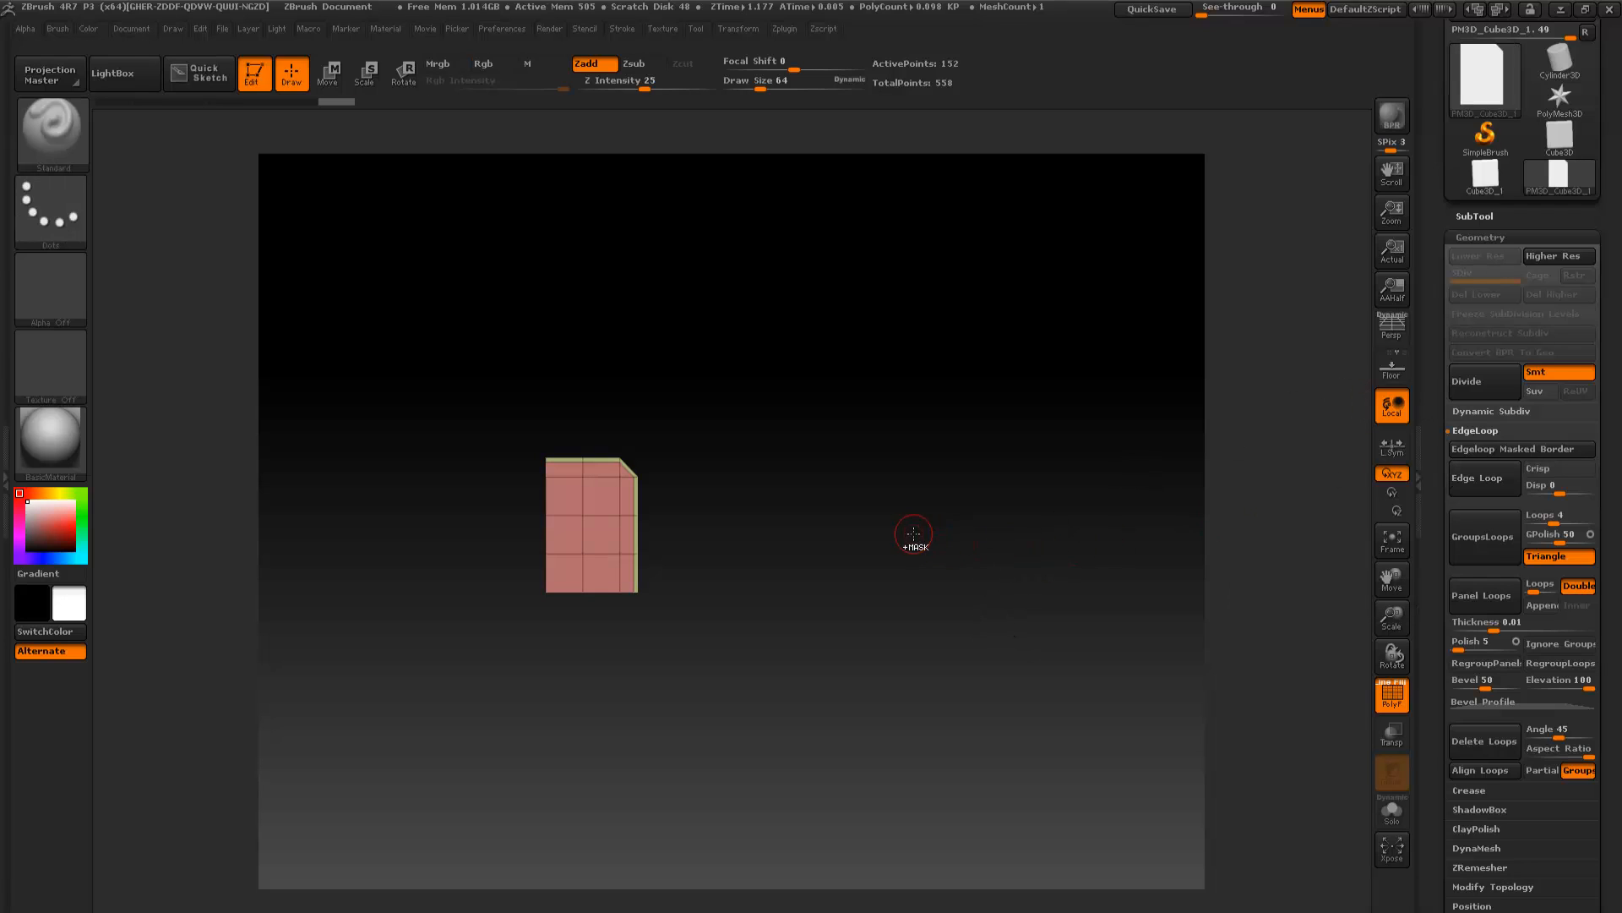
key(ctrl+shift+z)
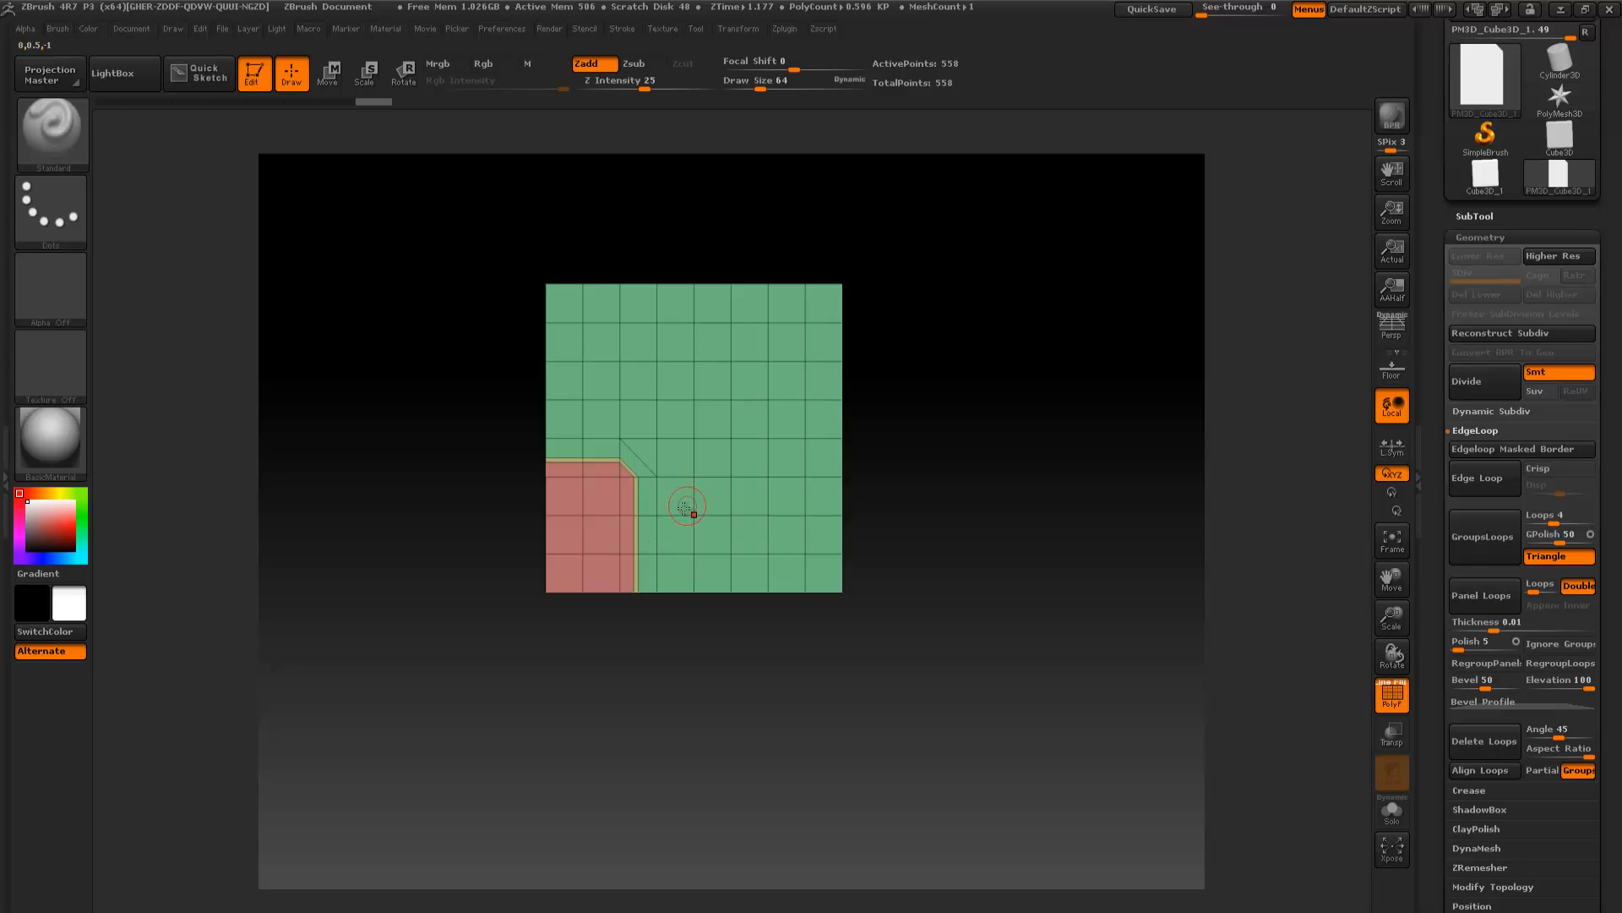
Isolate the inner lower-left corner polygroup, move it diagonally down and outward with the Transpose line, and unhide the full mesh
ctrl+shift+click(582, 554)
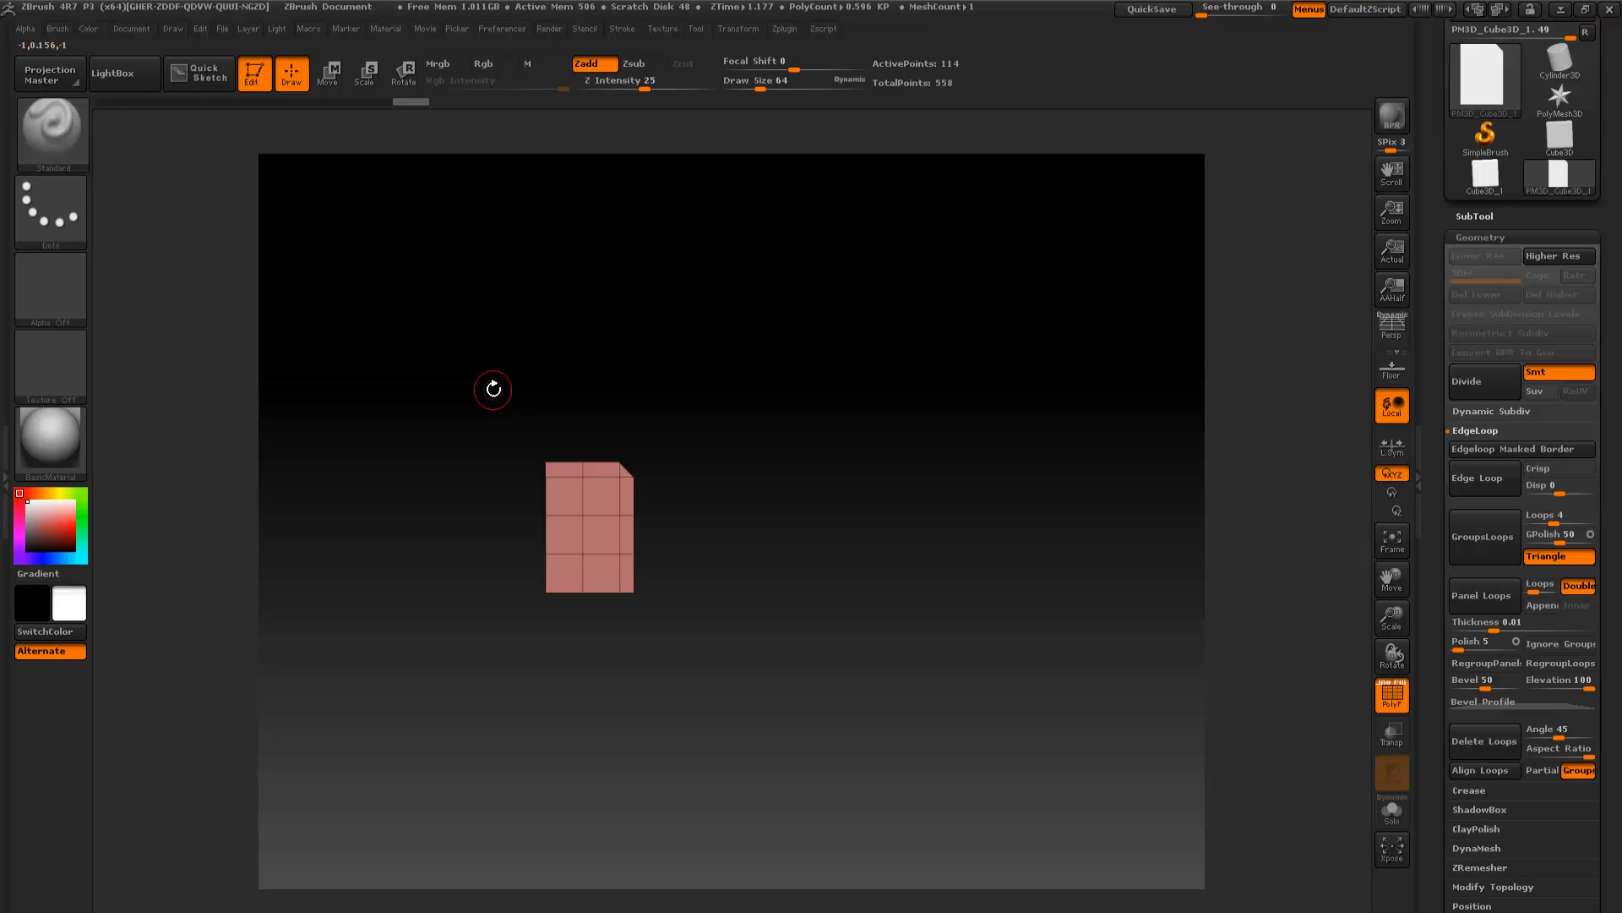
click(62, 152)
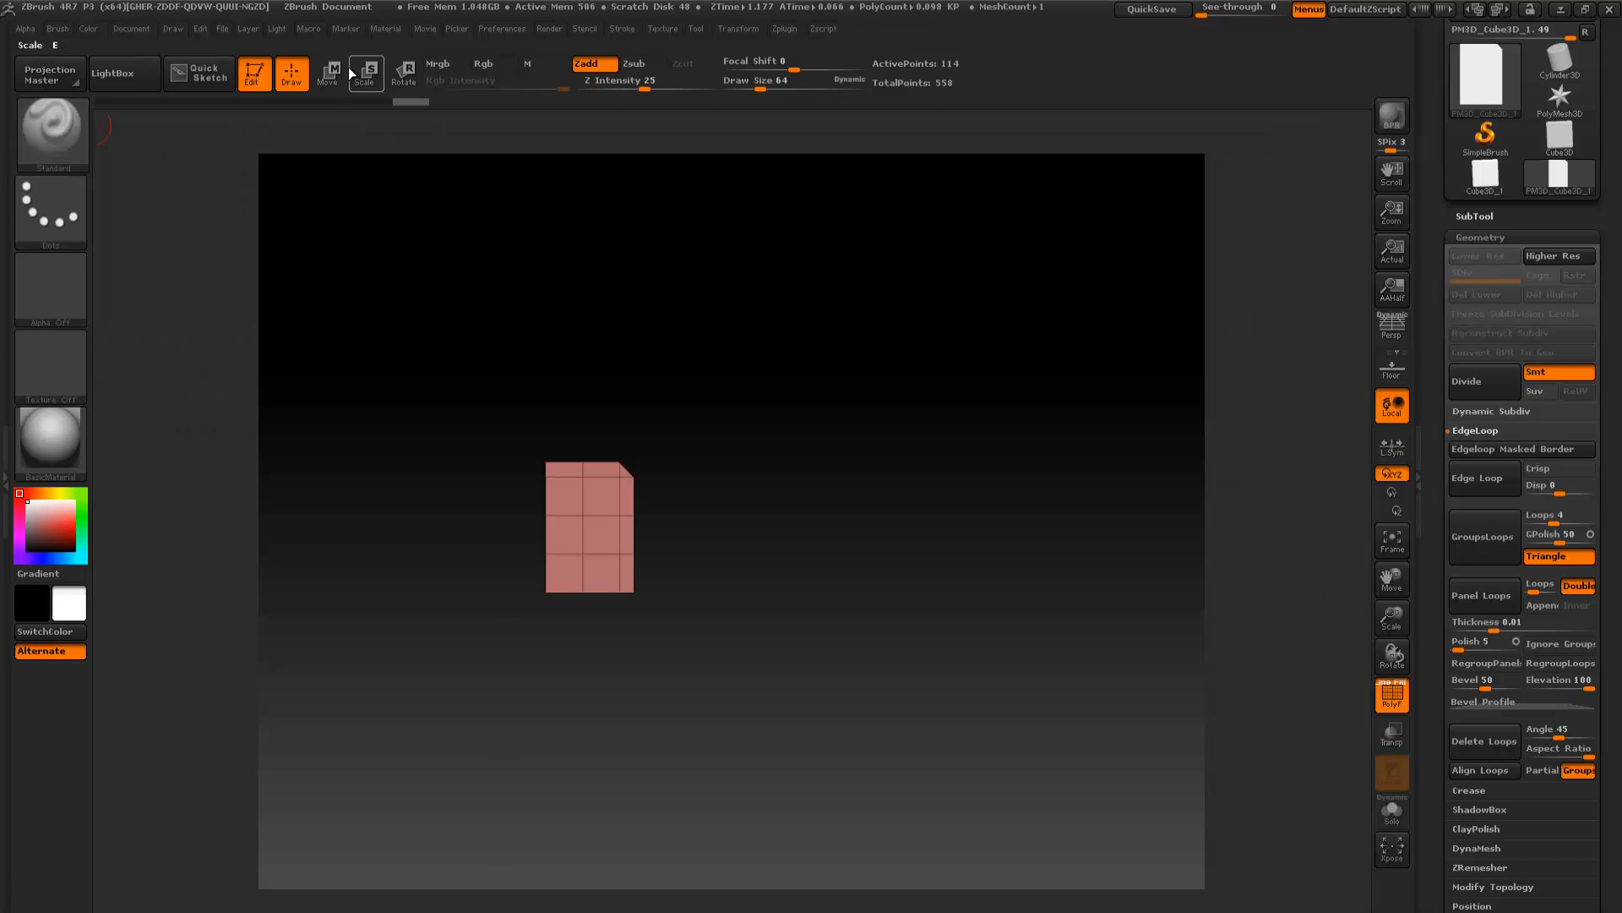
click(331, 73)
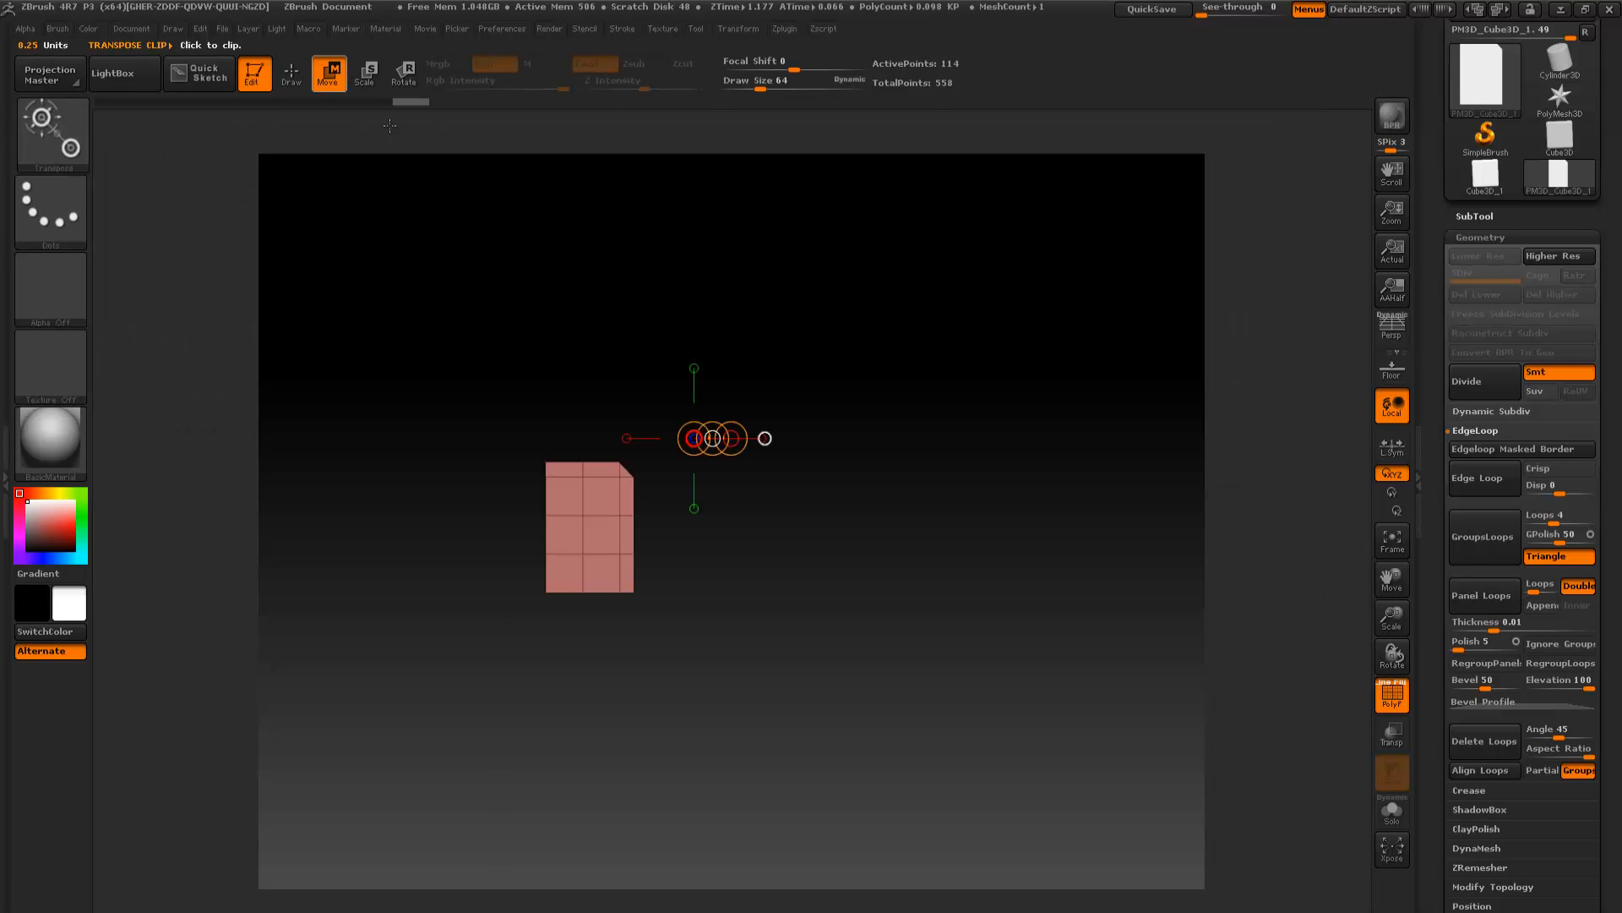
drag(582, 592, 435, 745)
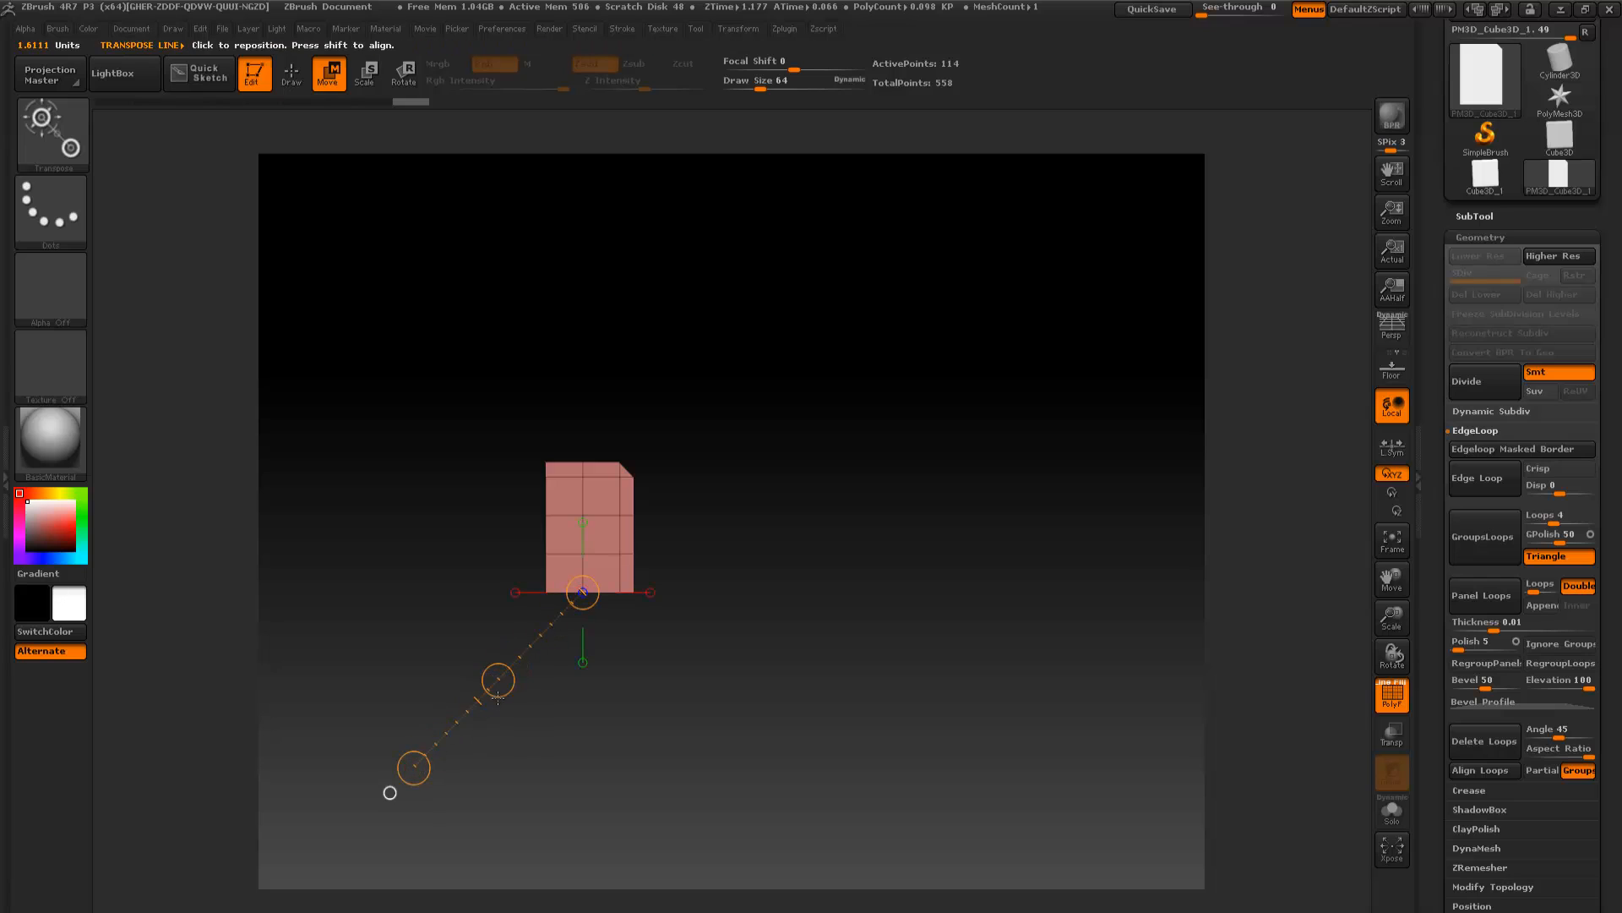
drag(505, 672, 440, 764)
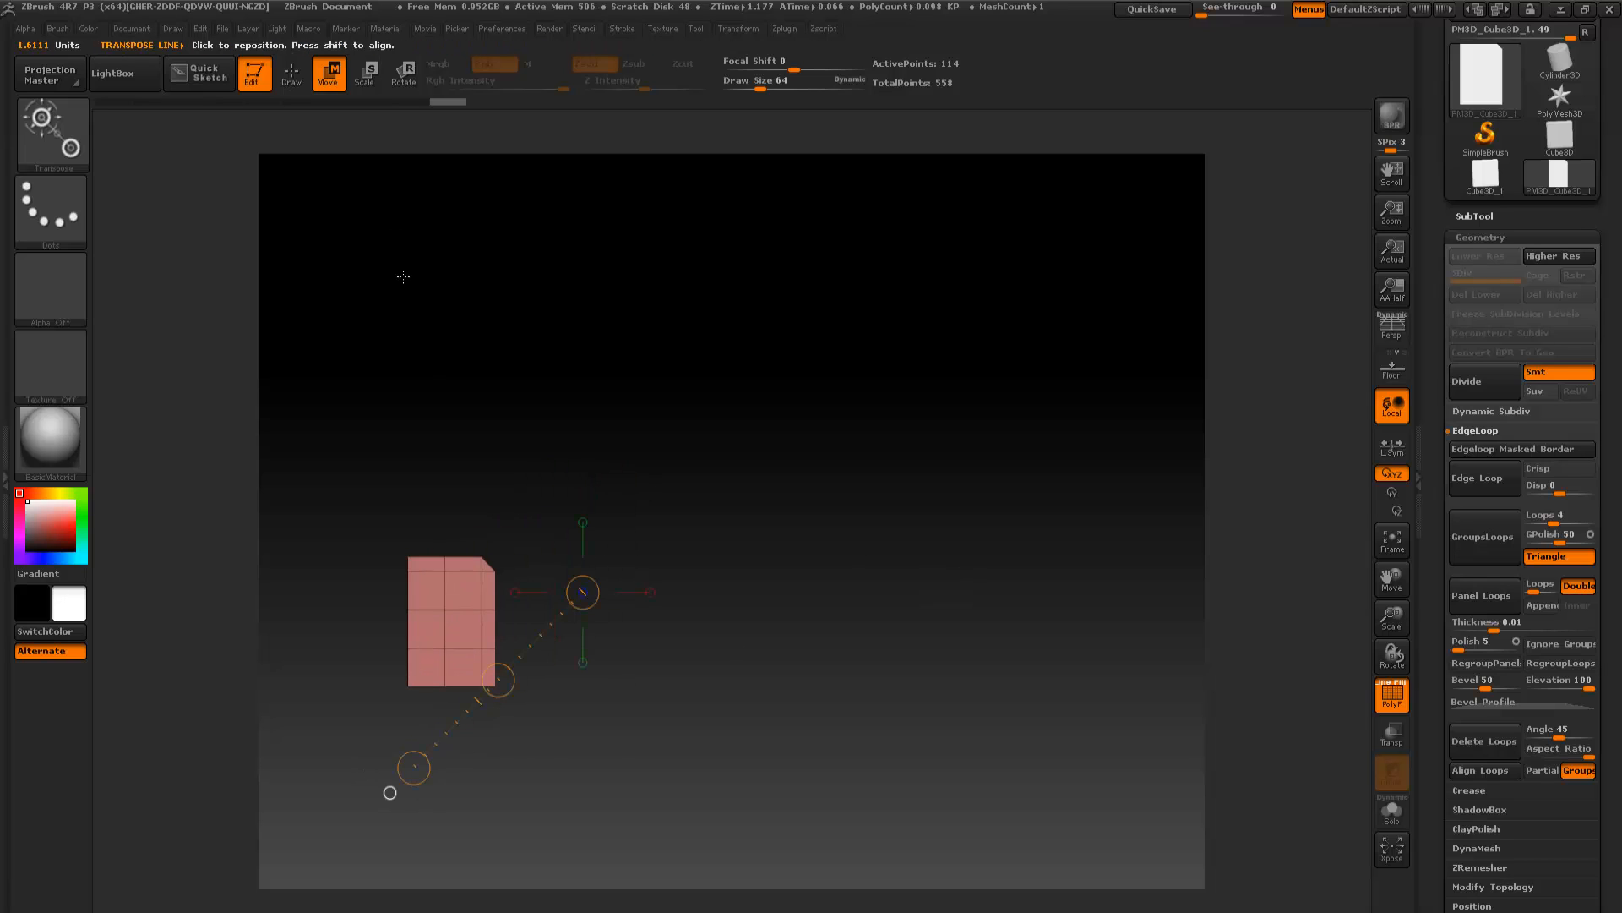
key(q)
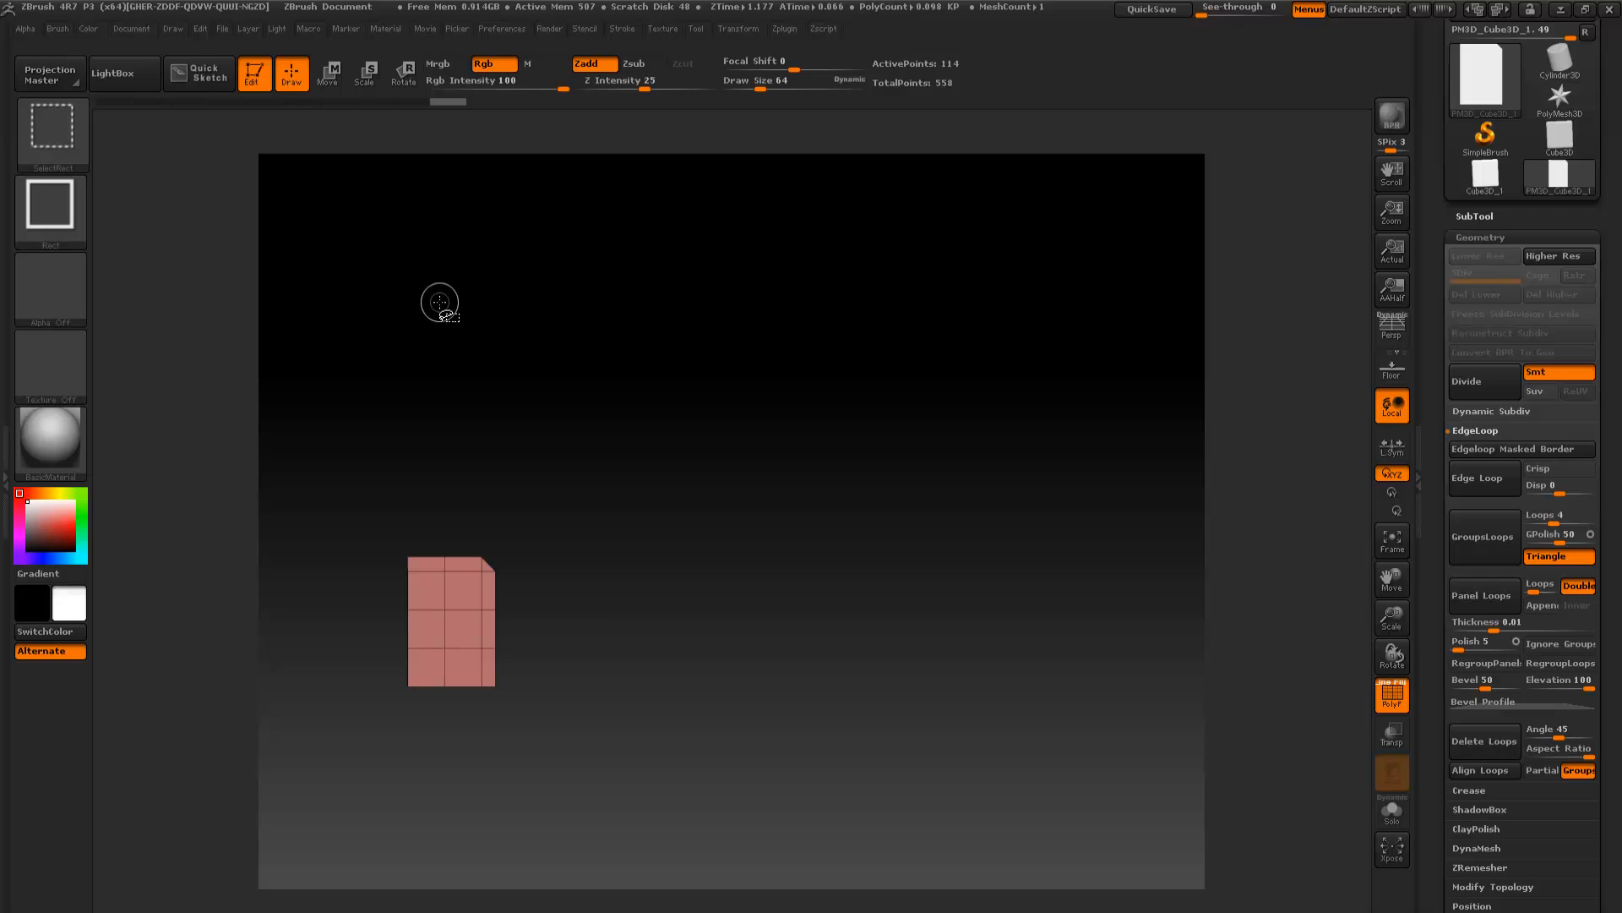
ctrl+shift+click(440, 302)
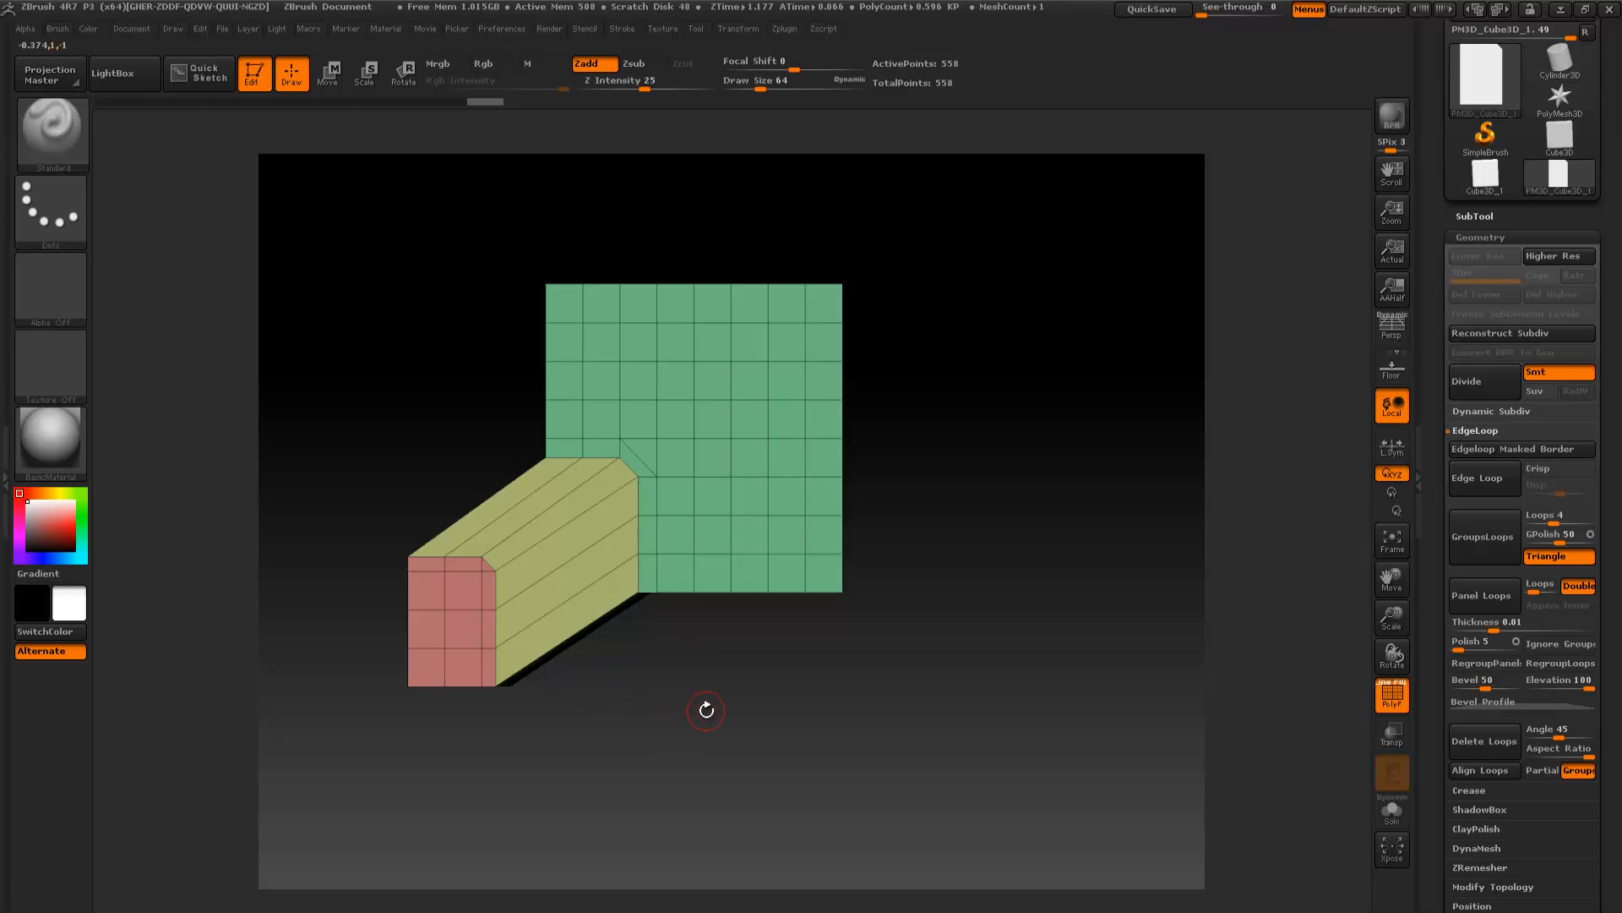
Mask the upper-right corner of the cube's front face, add an edge loop with Edgeloop Masked Border, and clear the mask
drag(690, 716, 497, 694)
key(ctrl)
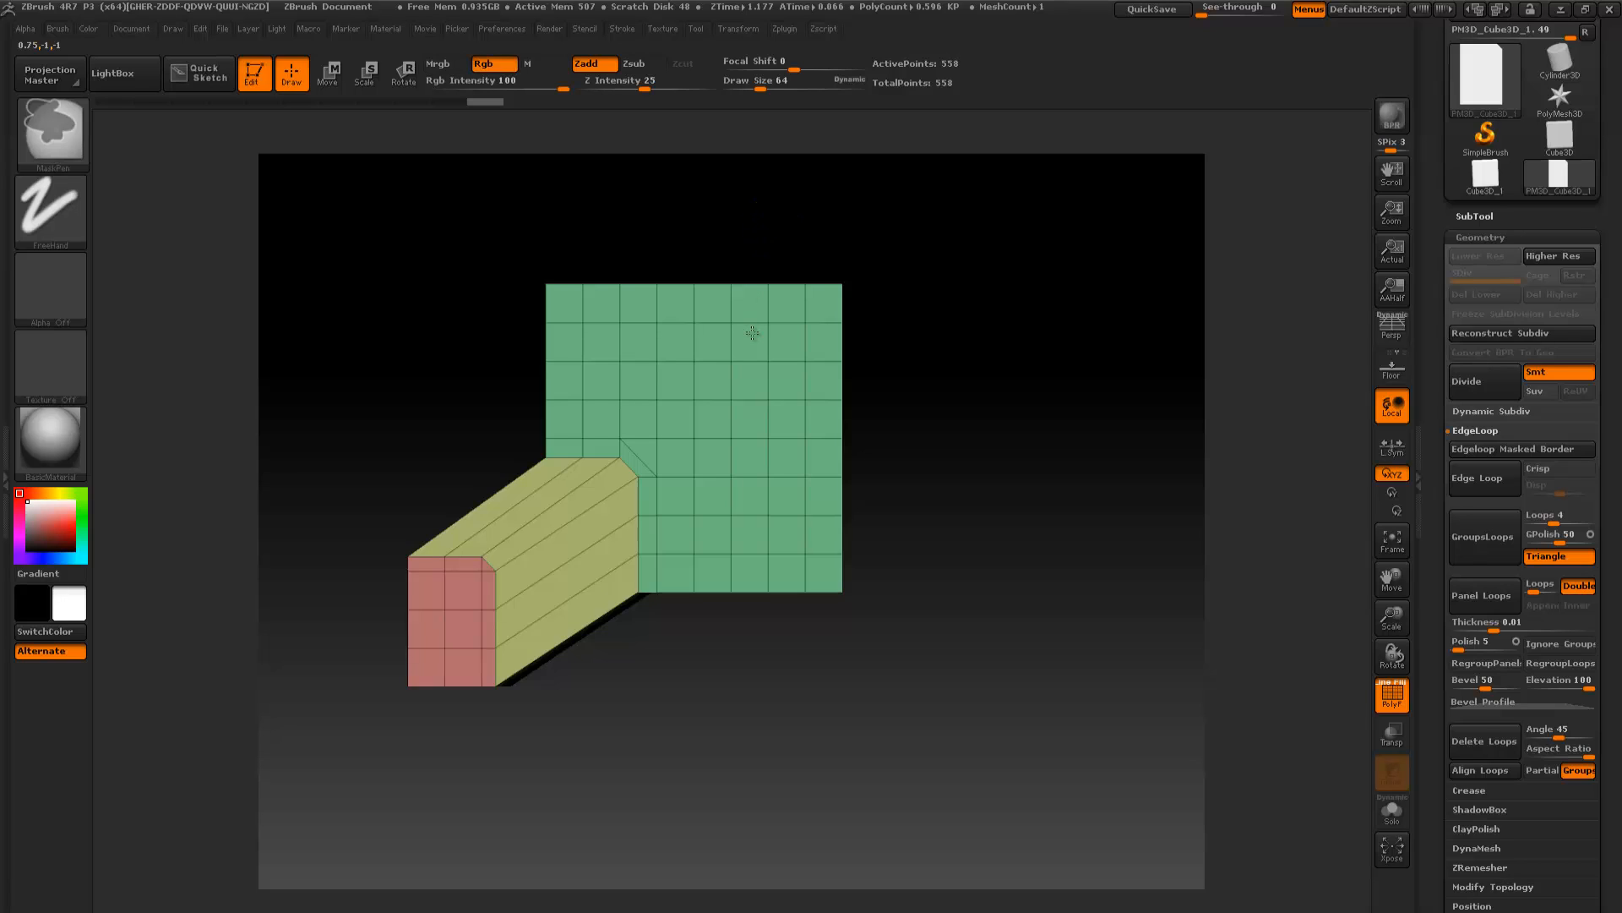
drag(749, 205, 895, 345)
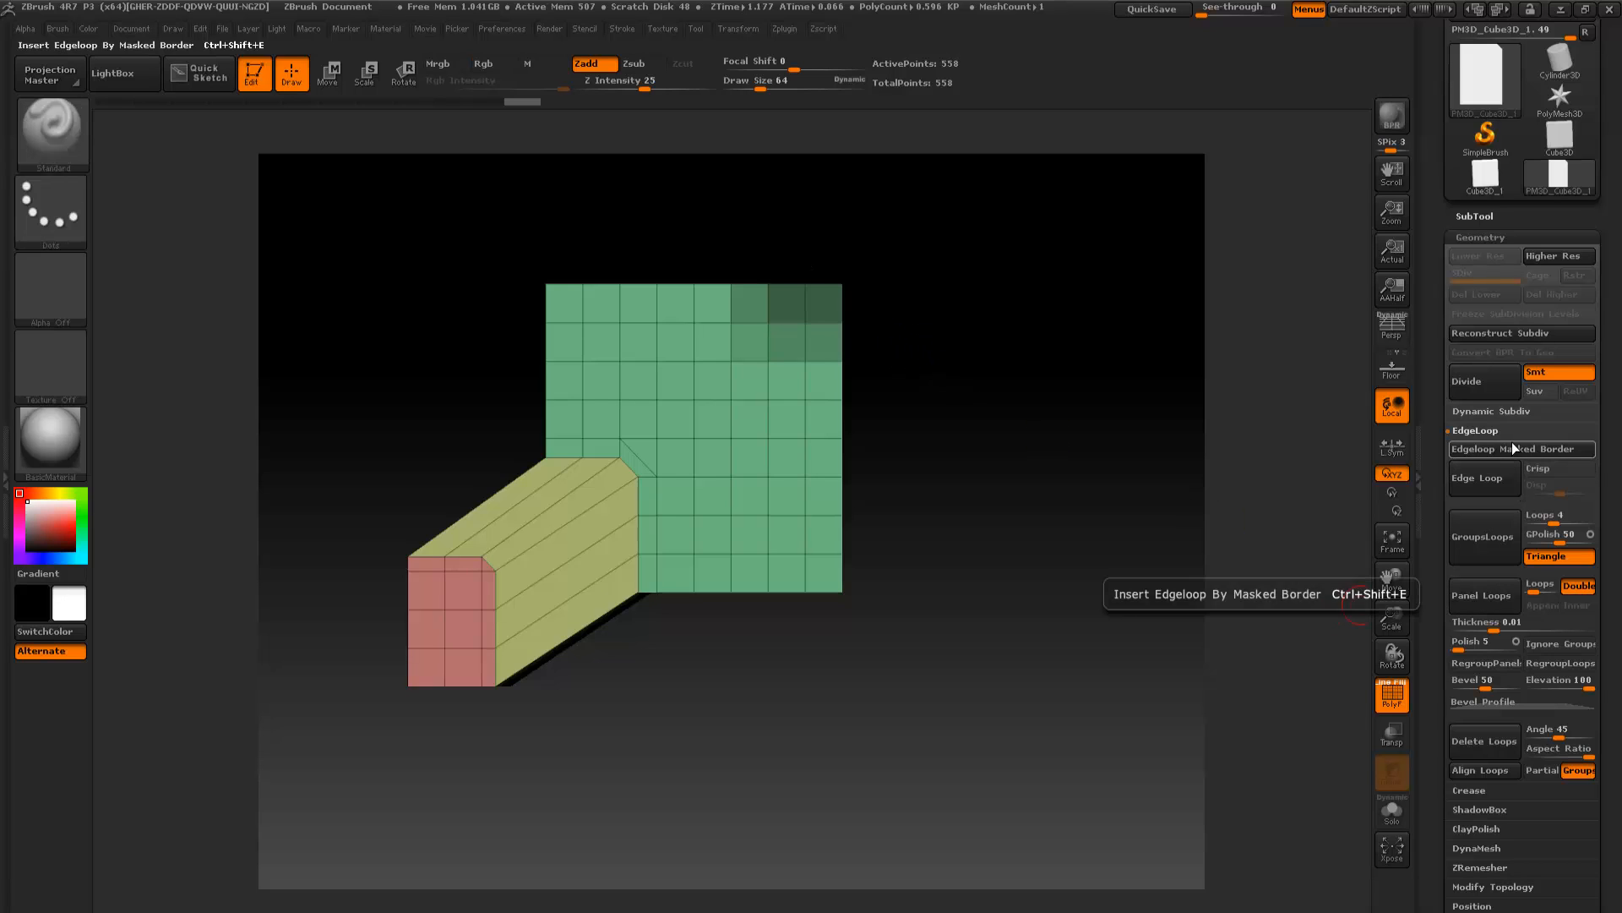
click(1456, 450)
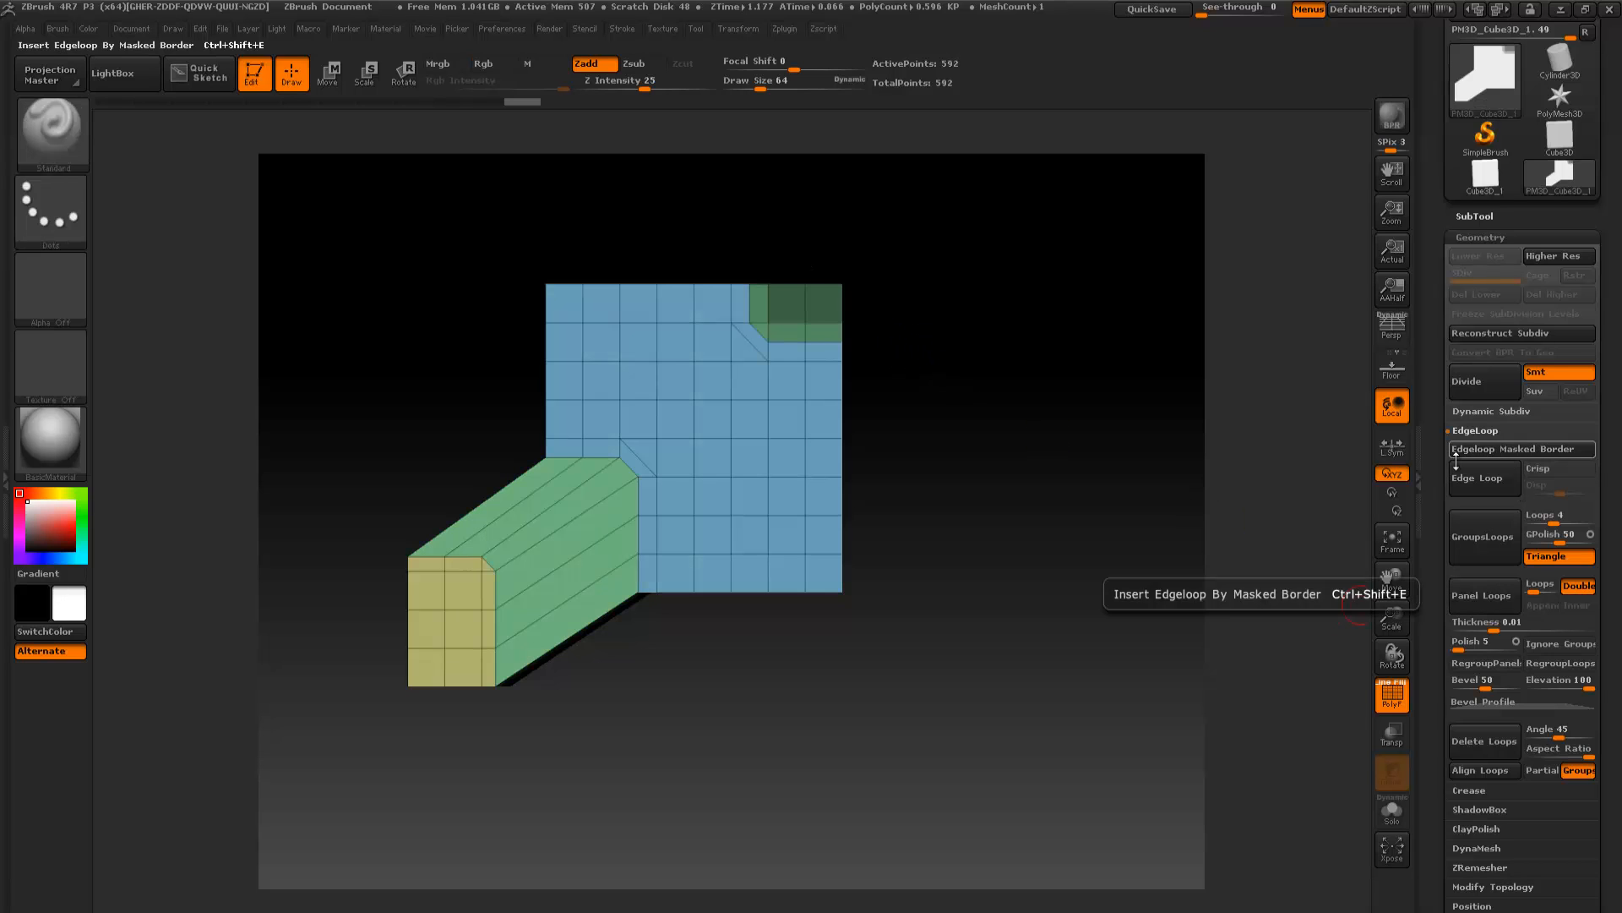
ctrl+drag(1025, 381, 1030, 510)
Hide the upper-right corner polygroup, insert an Edge Loop on the remaining mesh around the notch, and show everything again
ctrl+shift+click(801, 302)
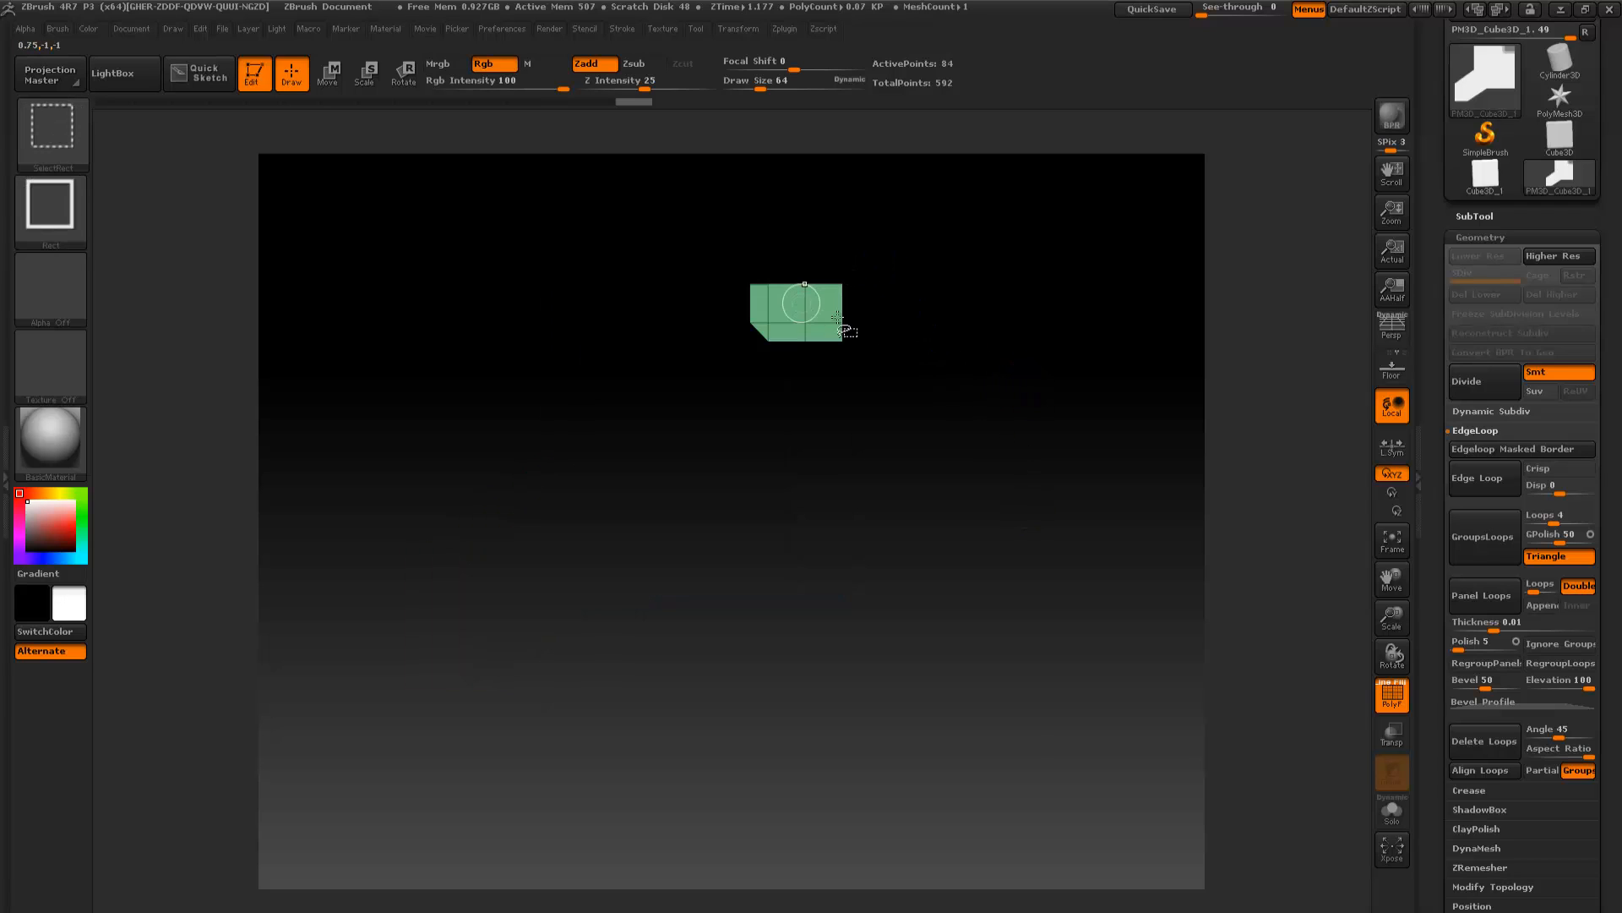
ctrl+shift+click(1090, 586)
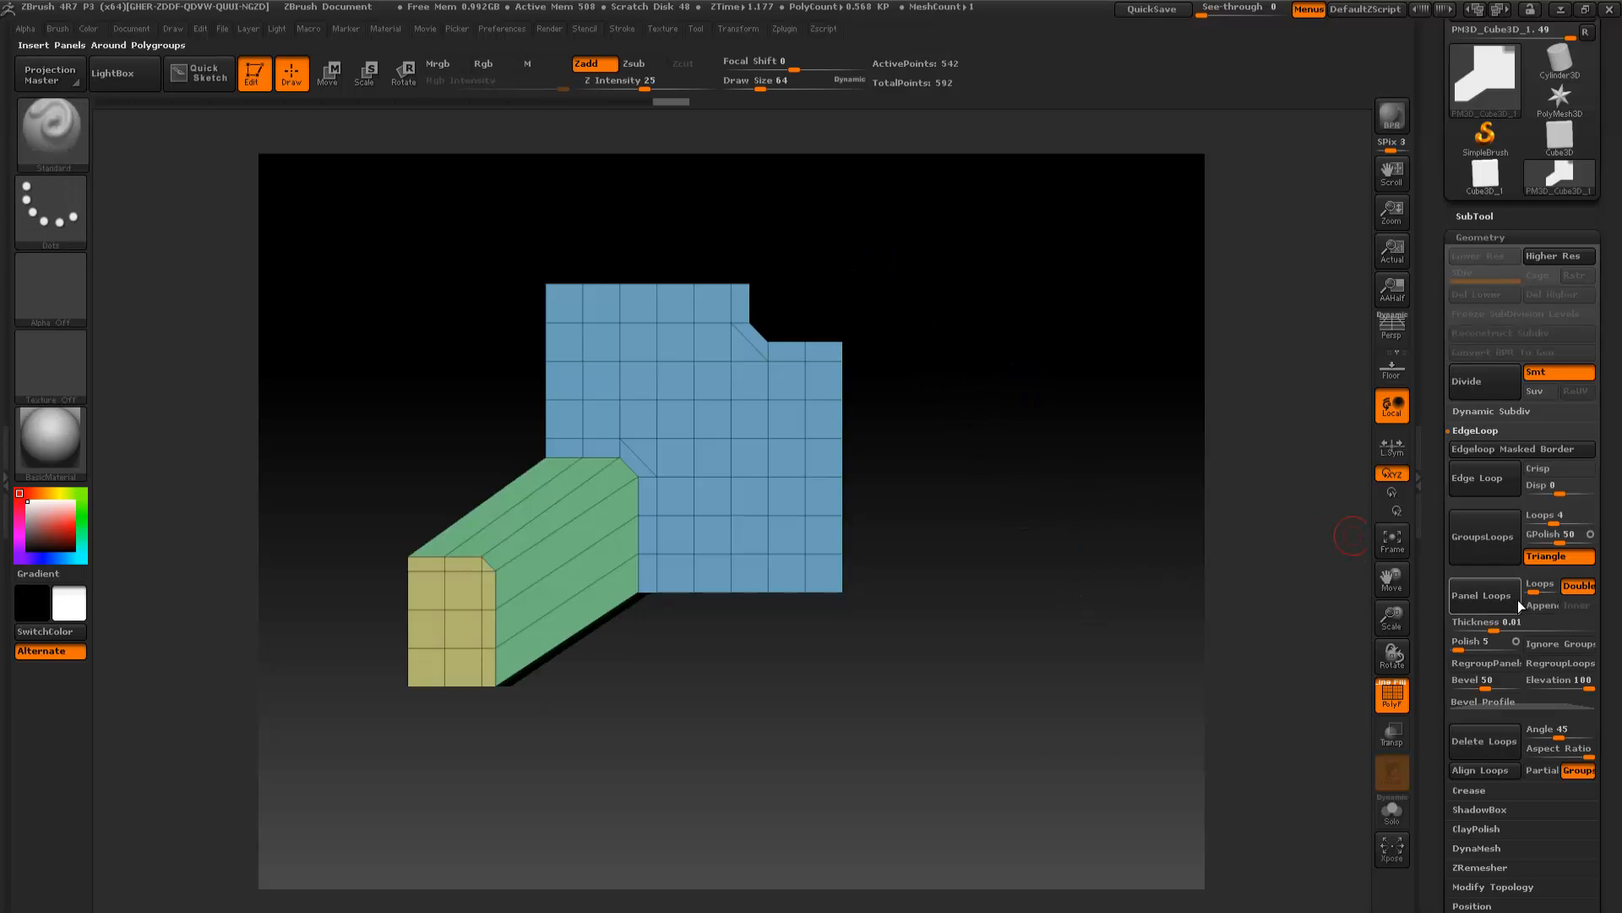
click(1491, 478)
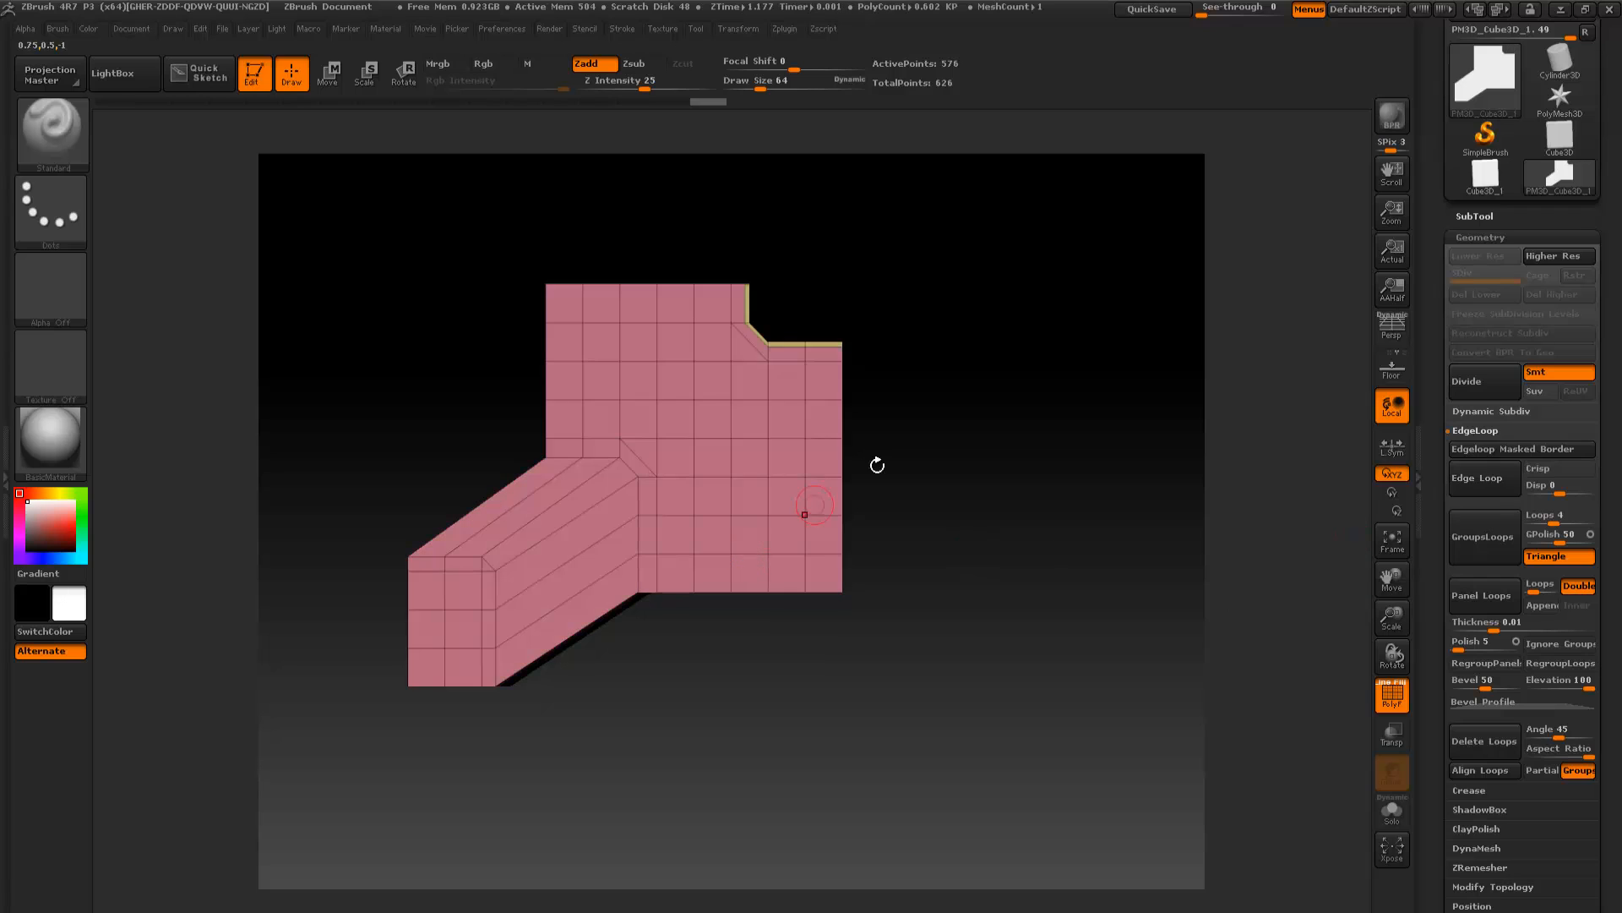
key(ctrl+shift)
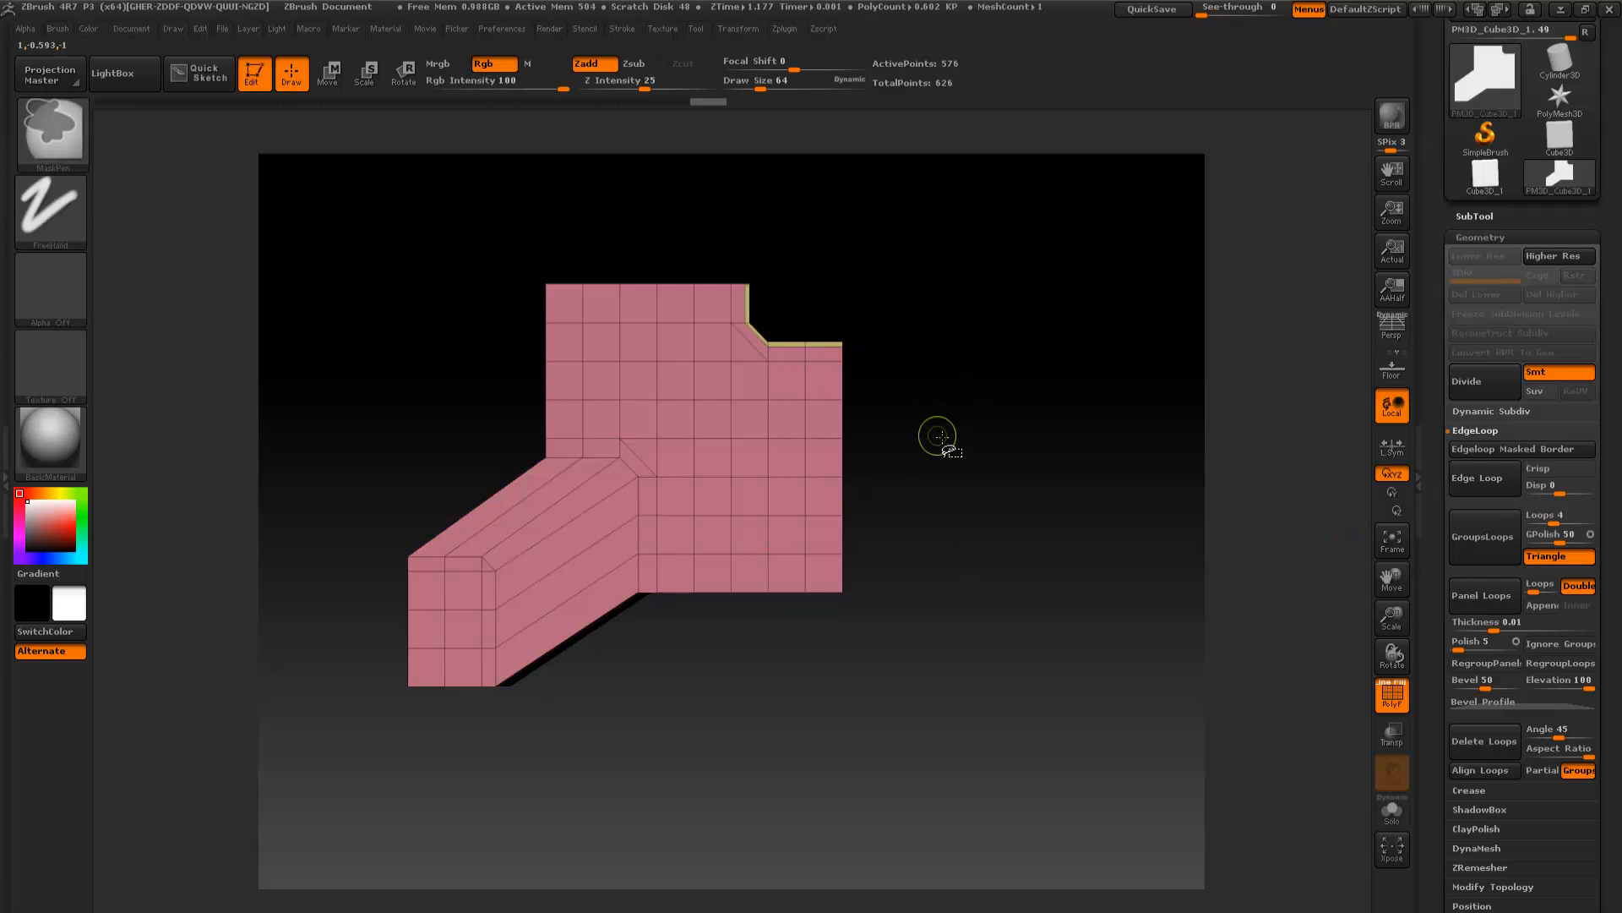
ctrl+shift+click(952, 442)
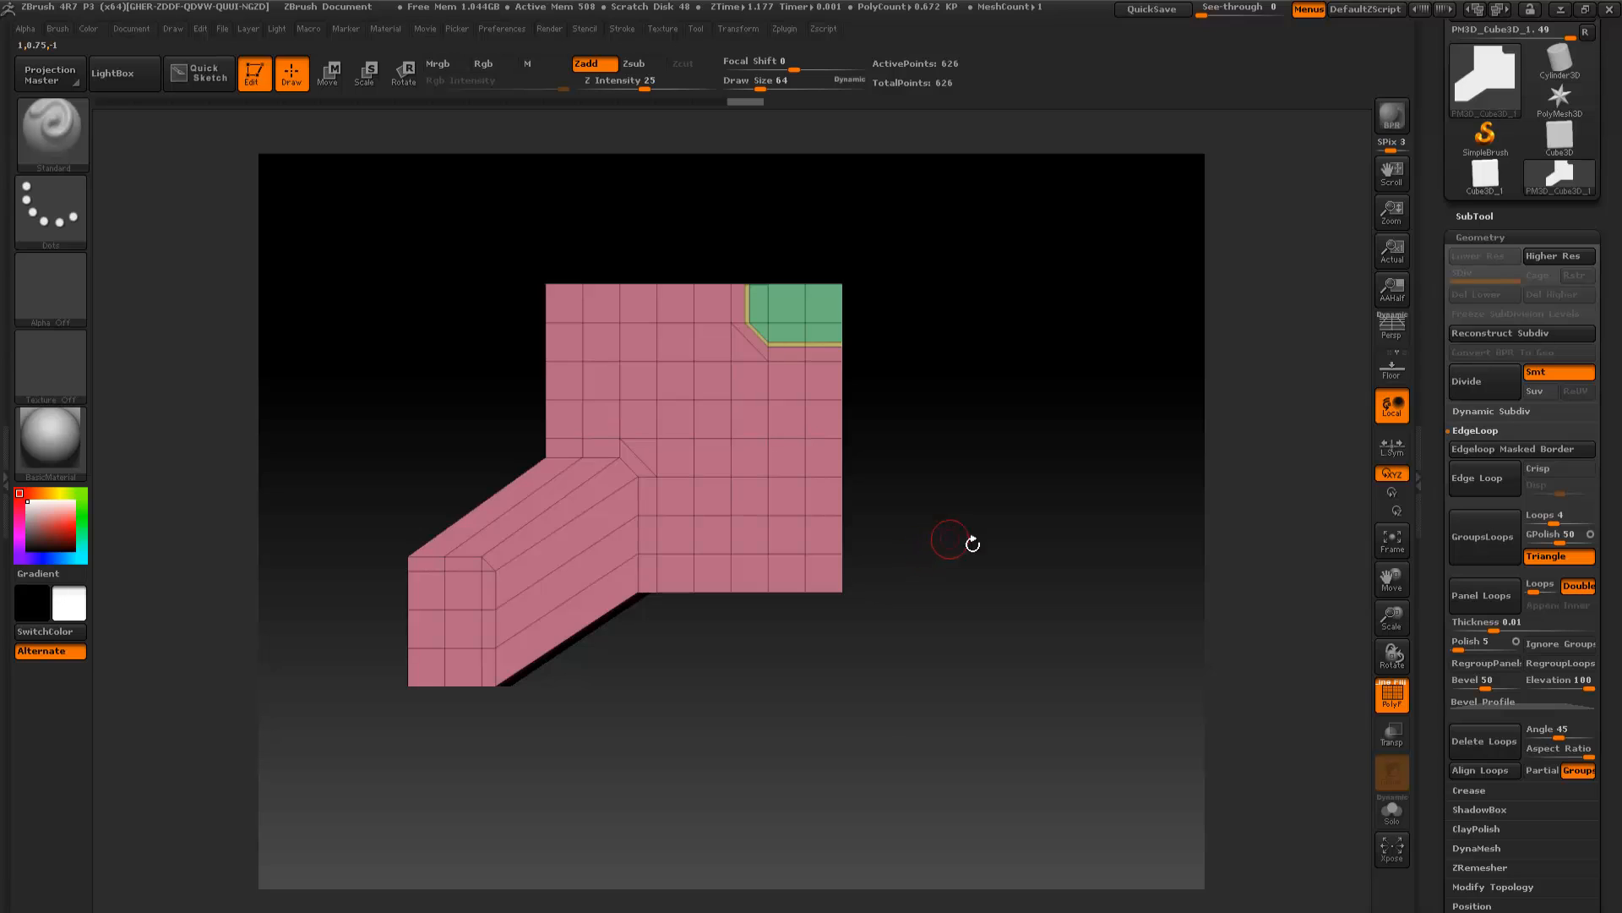
Isolate the upper-right corner polygroup and move it horizontally outward to the right along a Transpose line
ctrl+shift+click(771, 466)
ctrl+shift+click(909, 414)
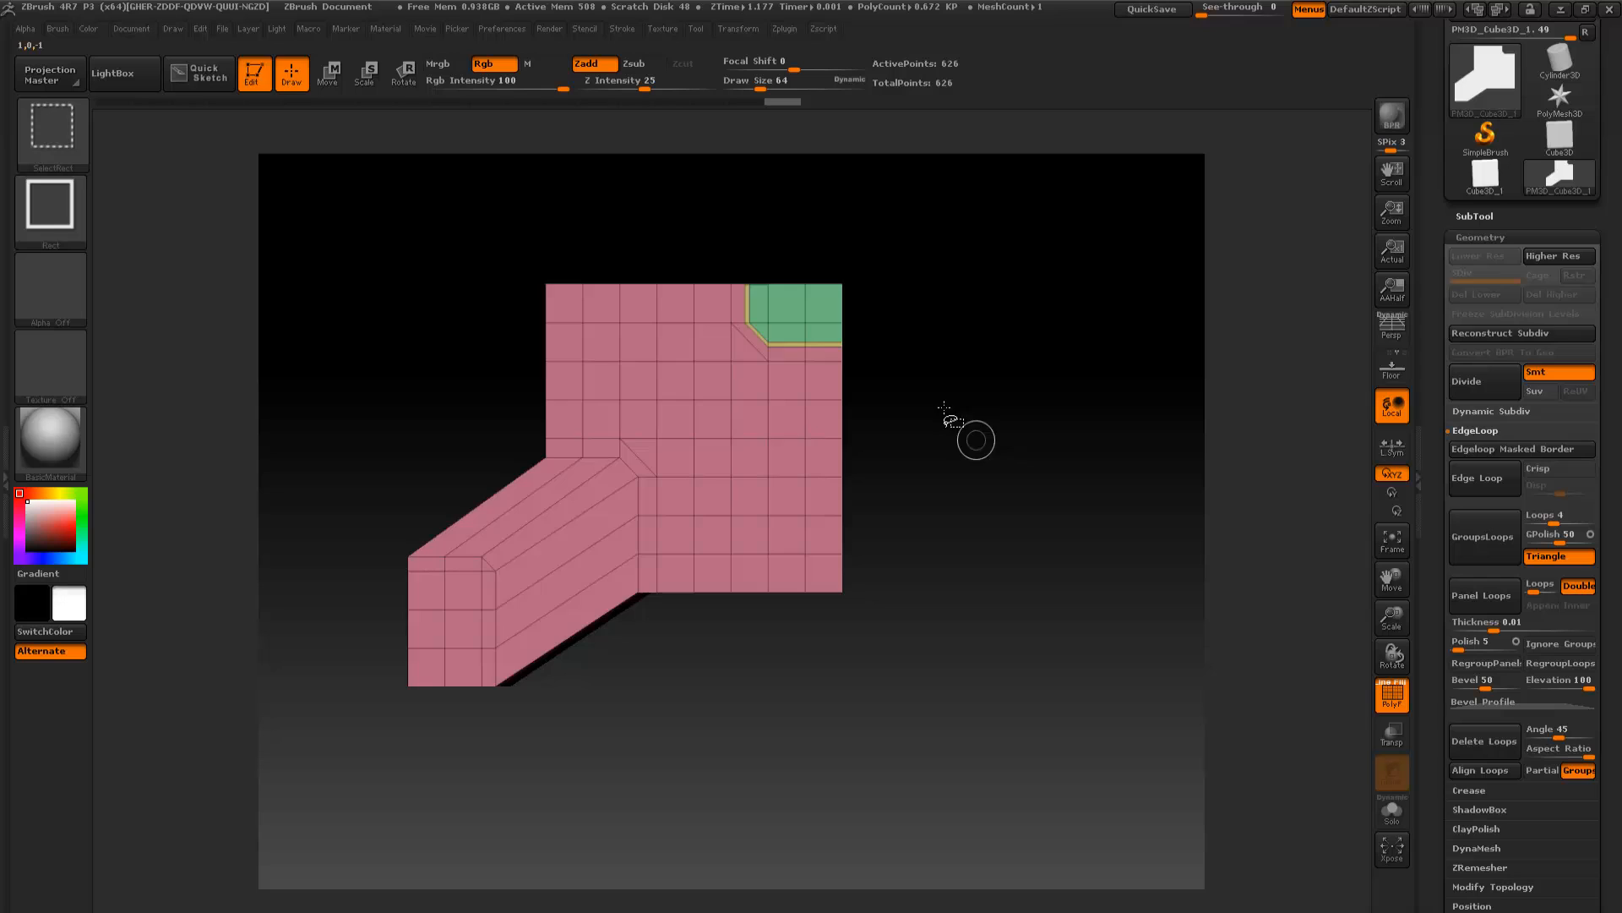
ctrl+shift+click(806, 319)
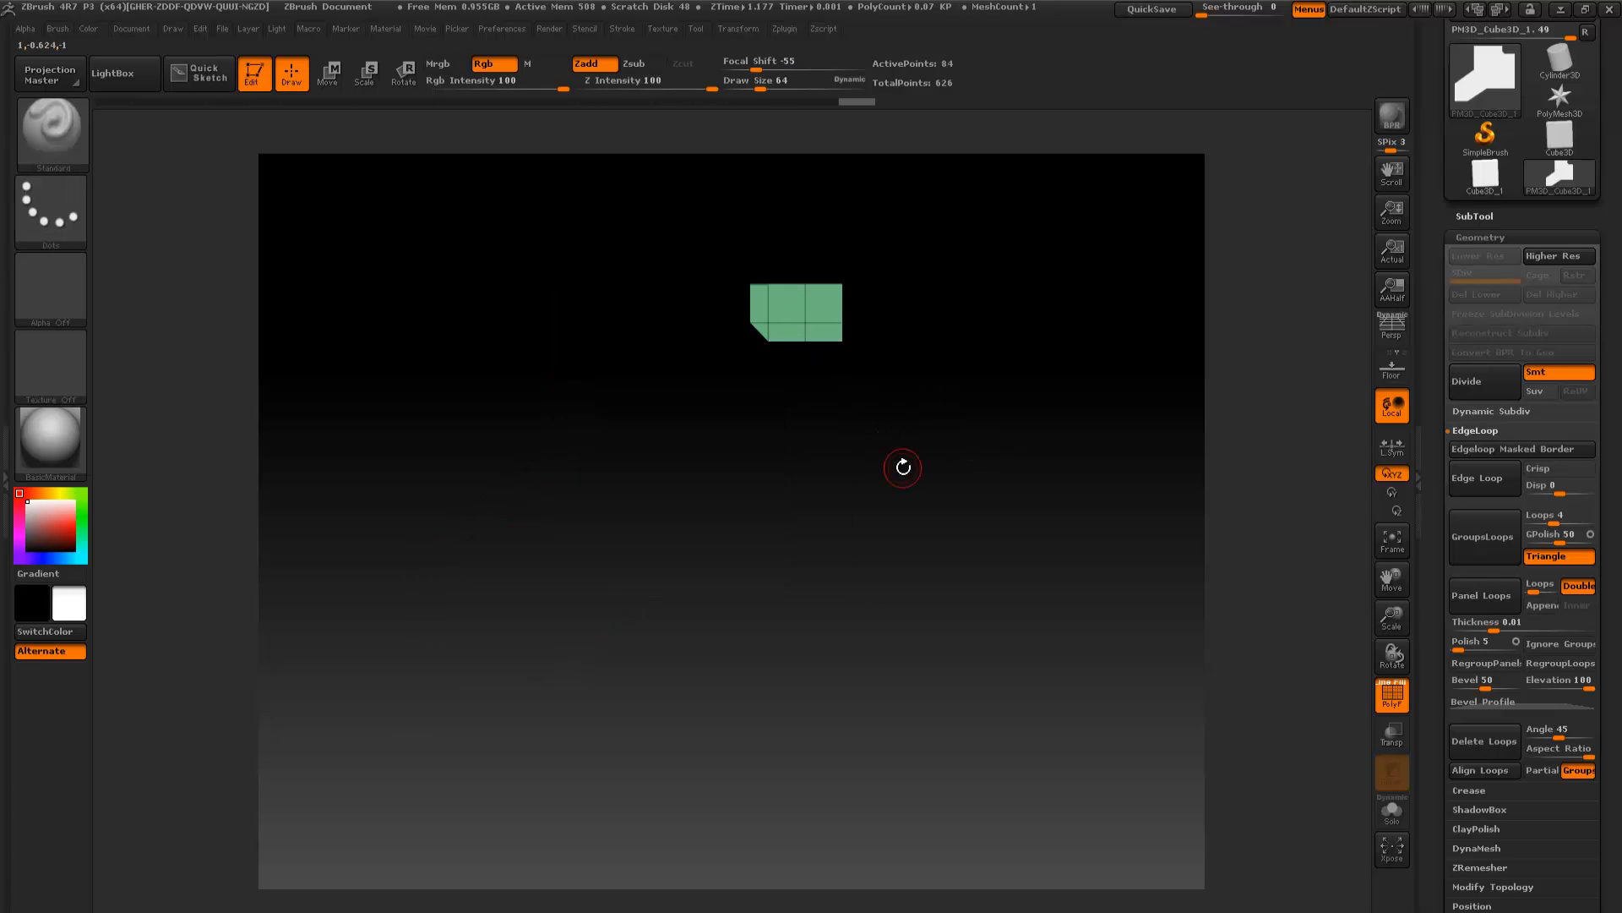
click(328, 74)
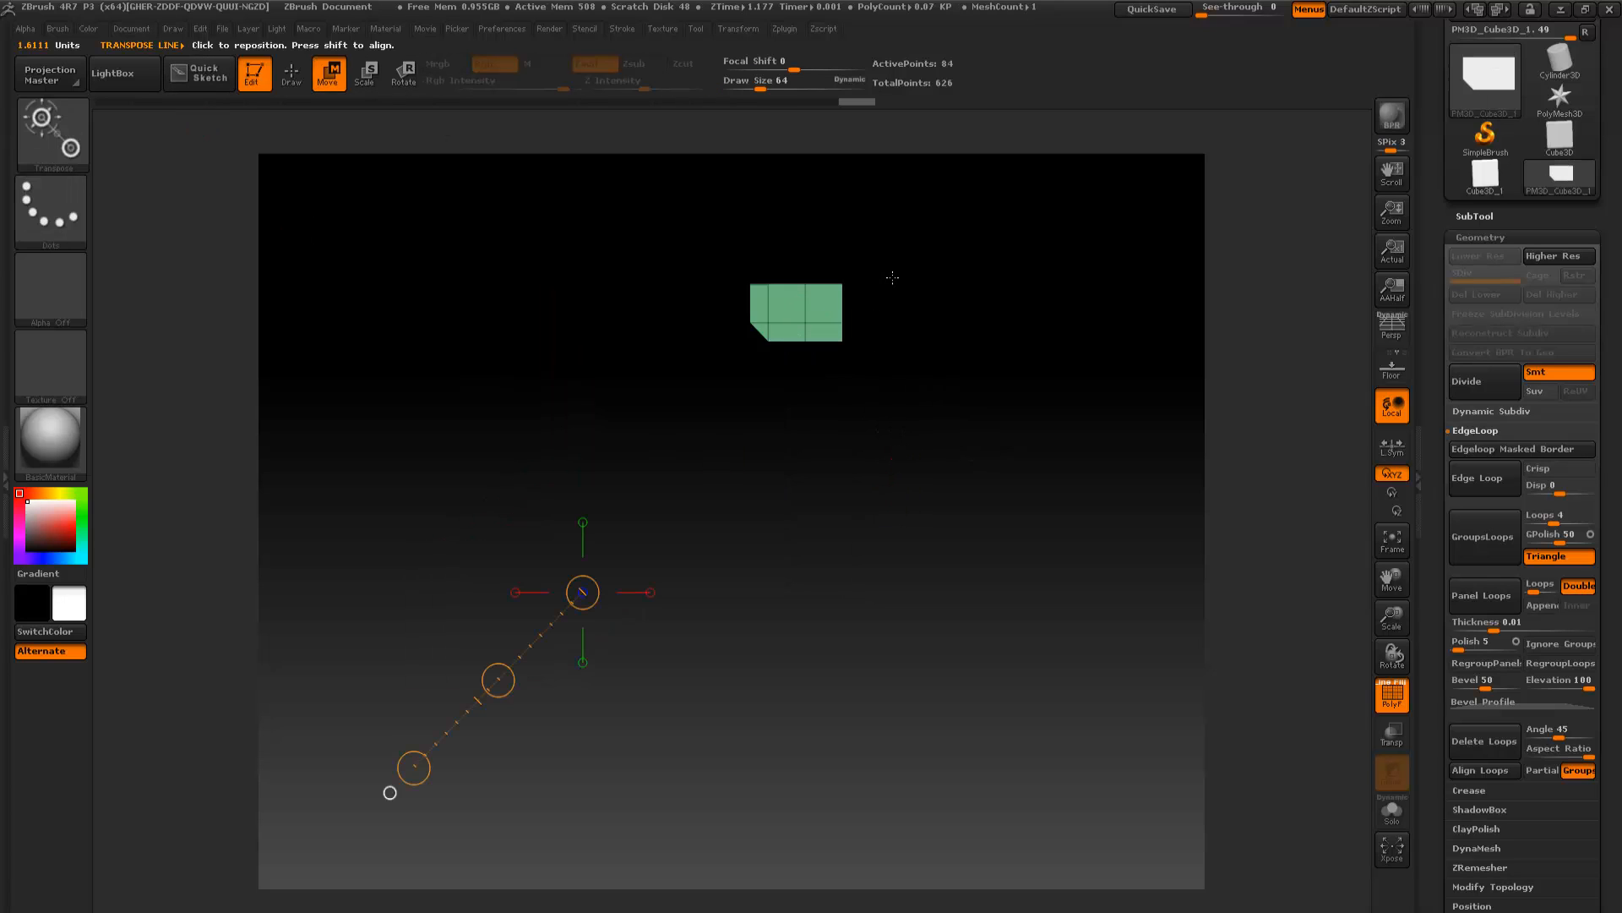
drag(793, 309, 1197, 309)
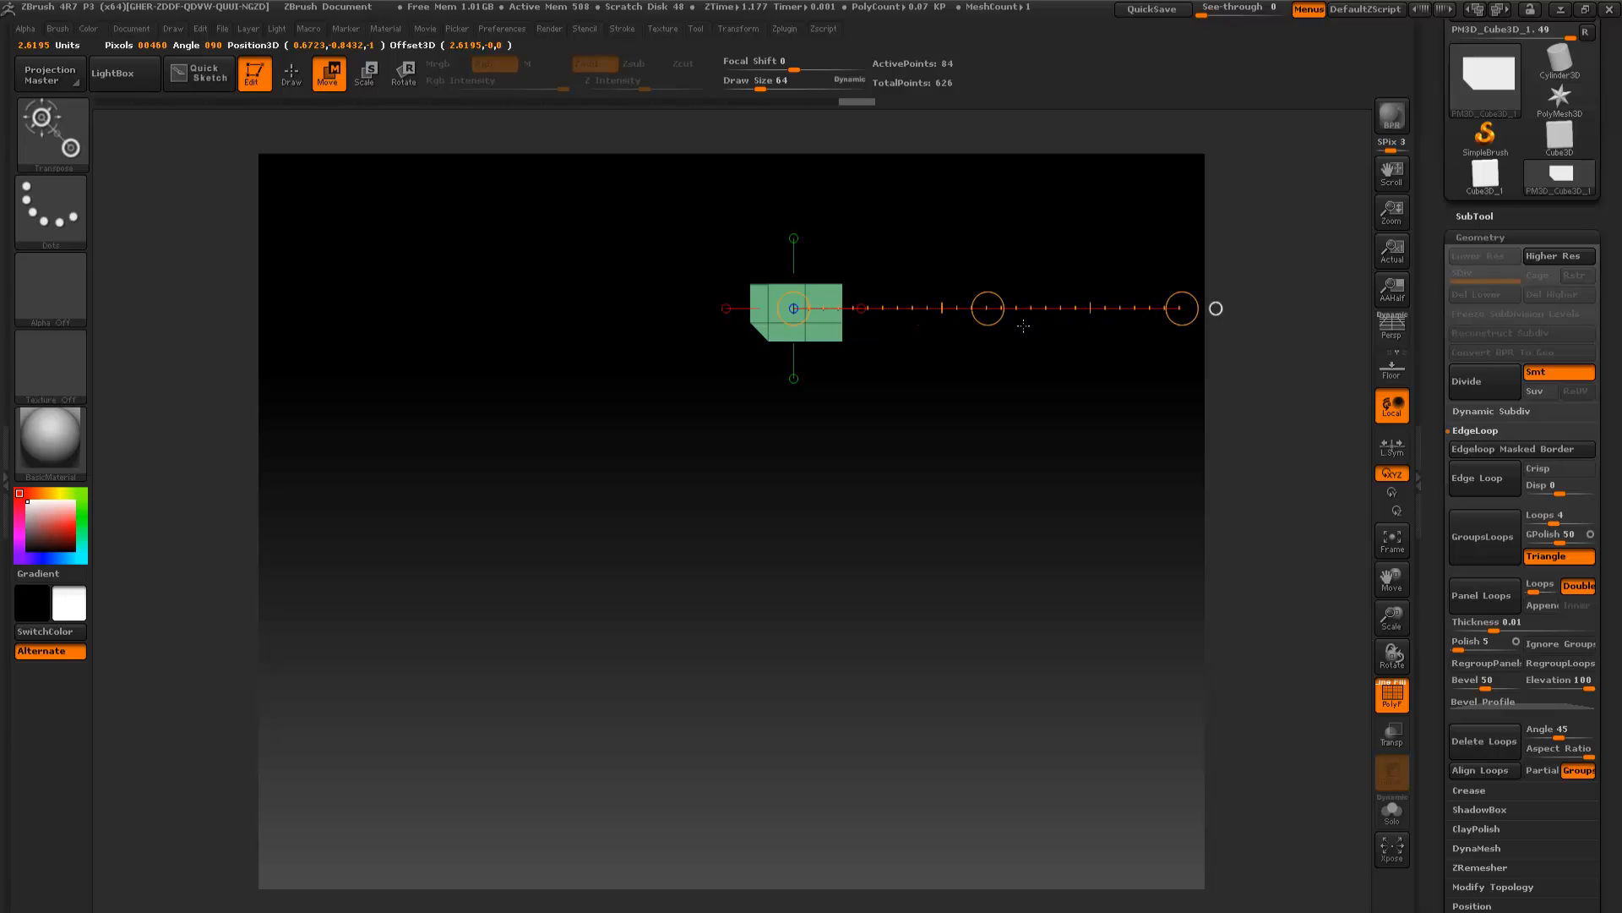
drag(985, 308, 1129, 304)
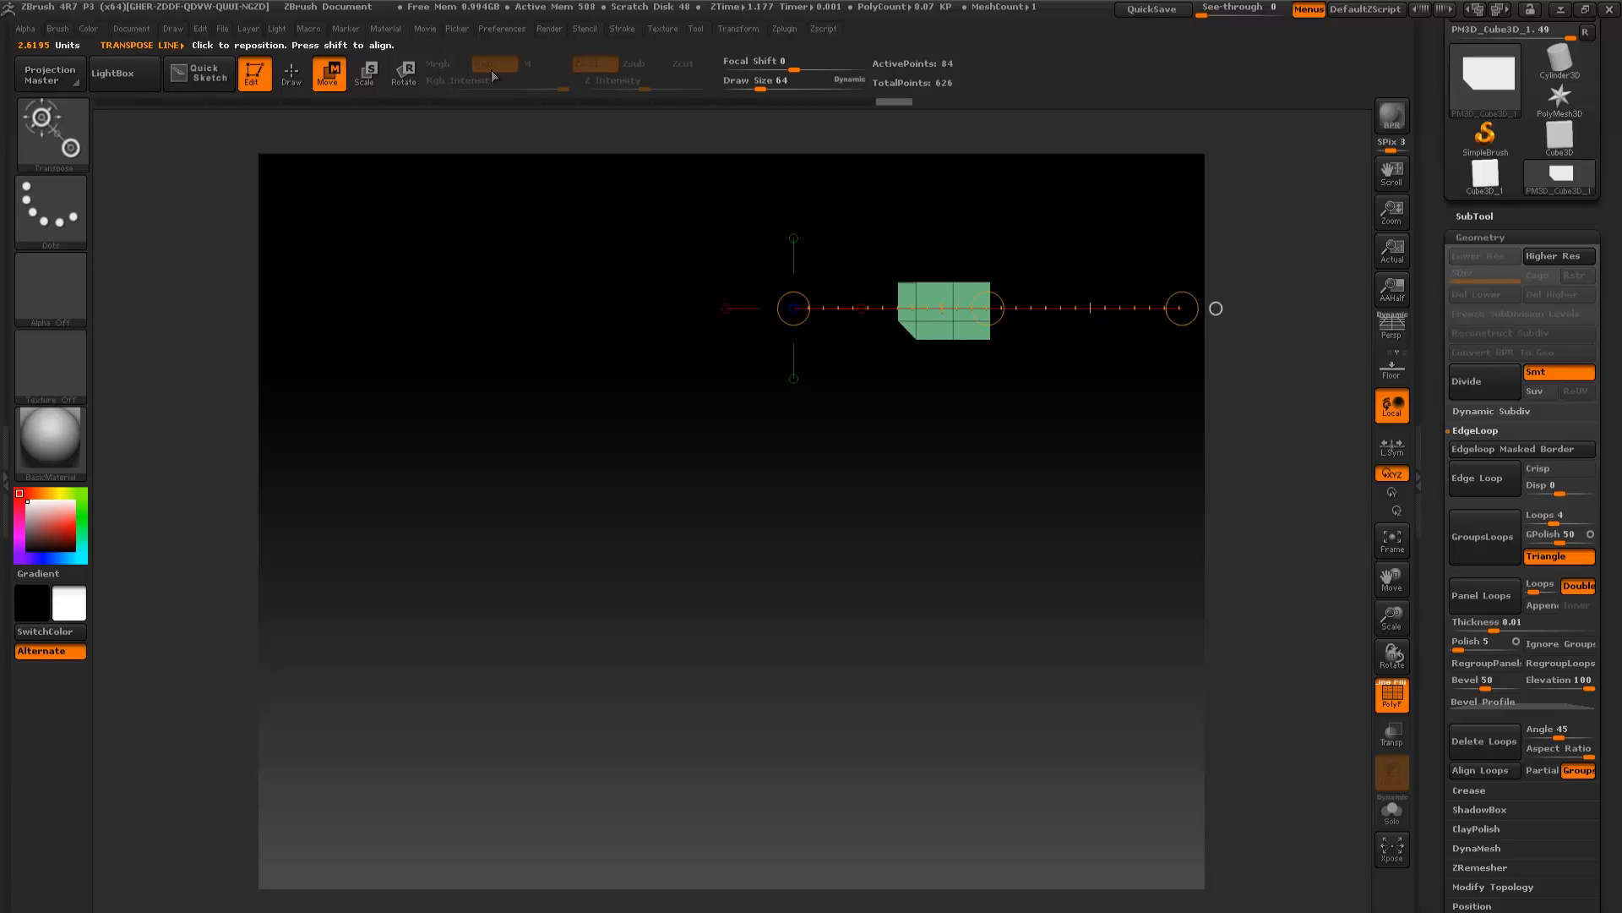
Scale the isolated corner polygroup taller with Transpose Scale and unhide the full mesh
key(e)
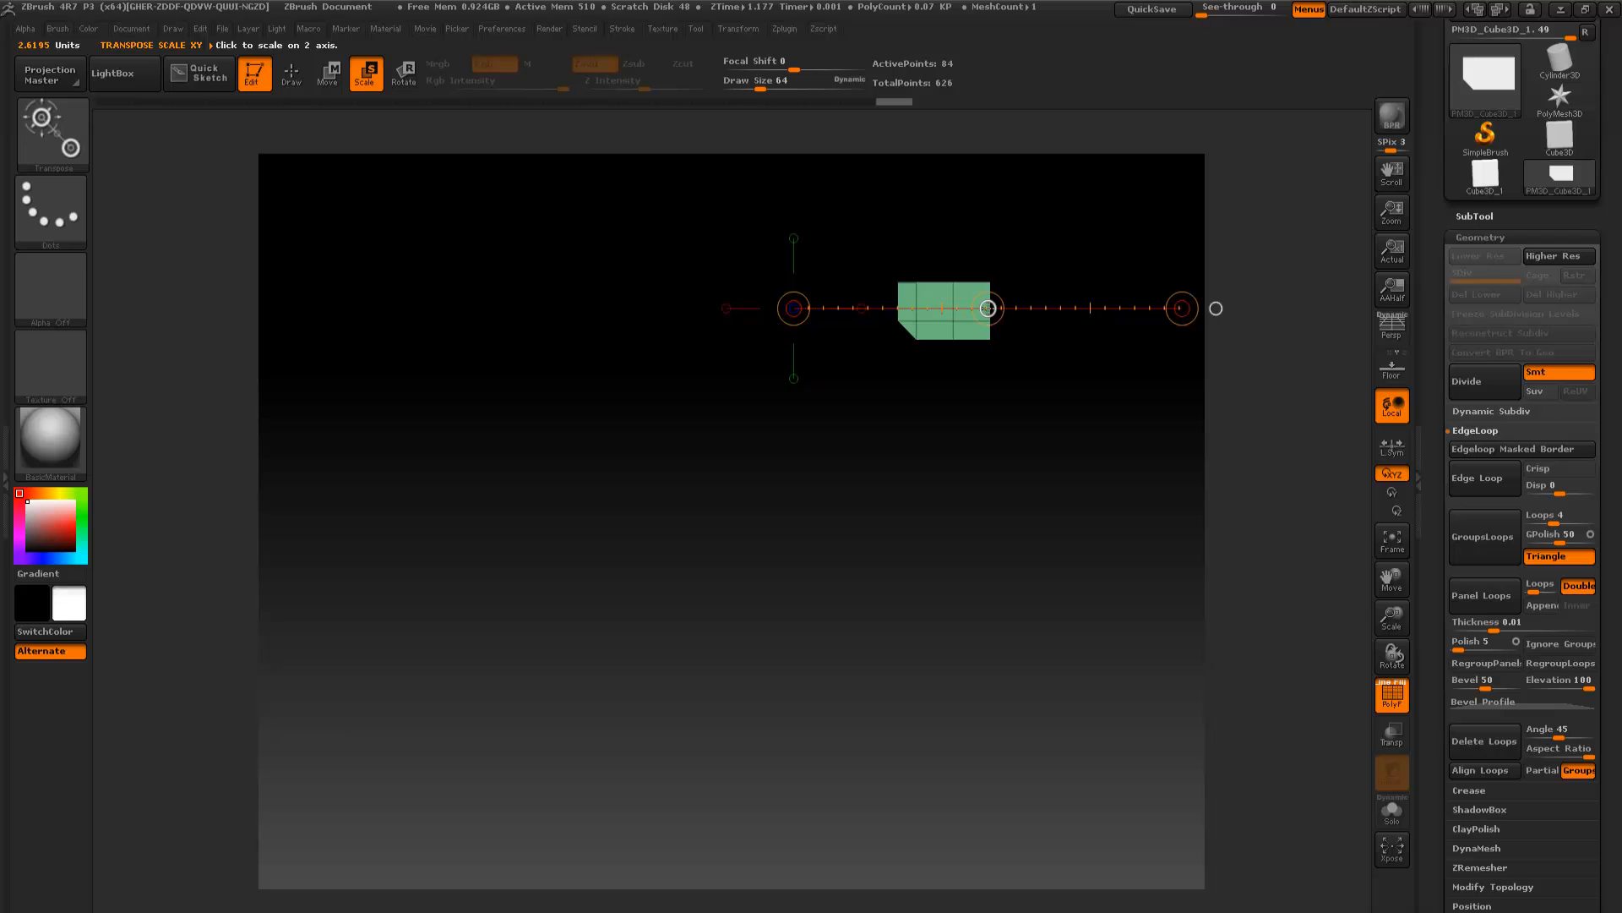
drag(987, 309, 1318, 338)
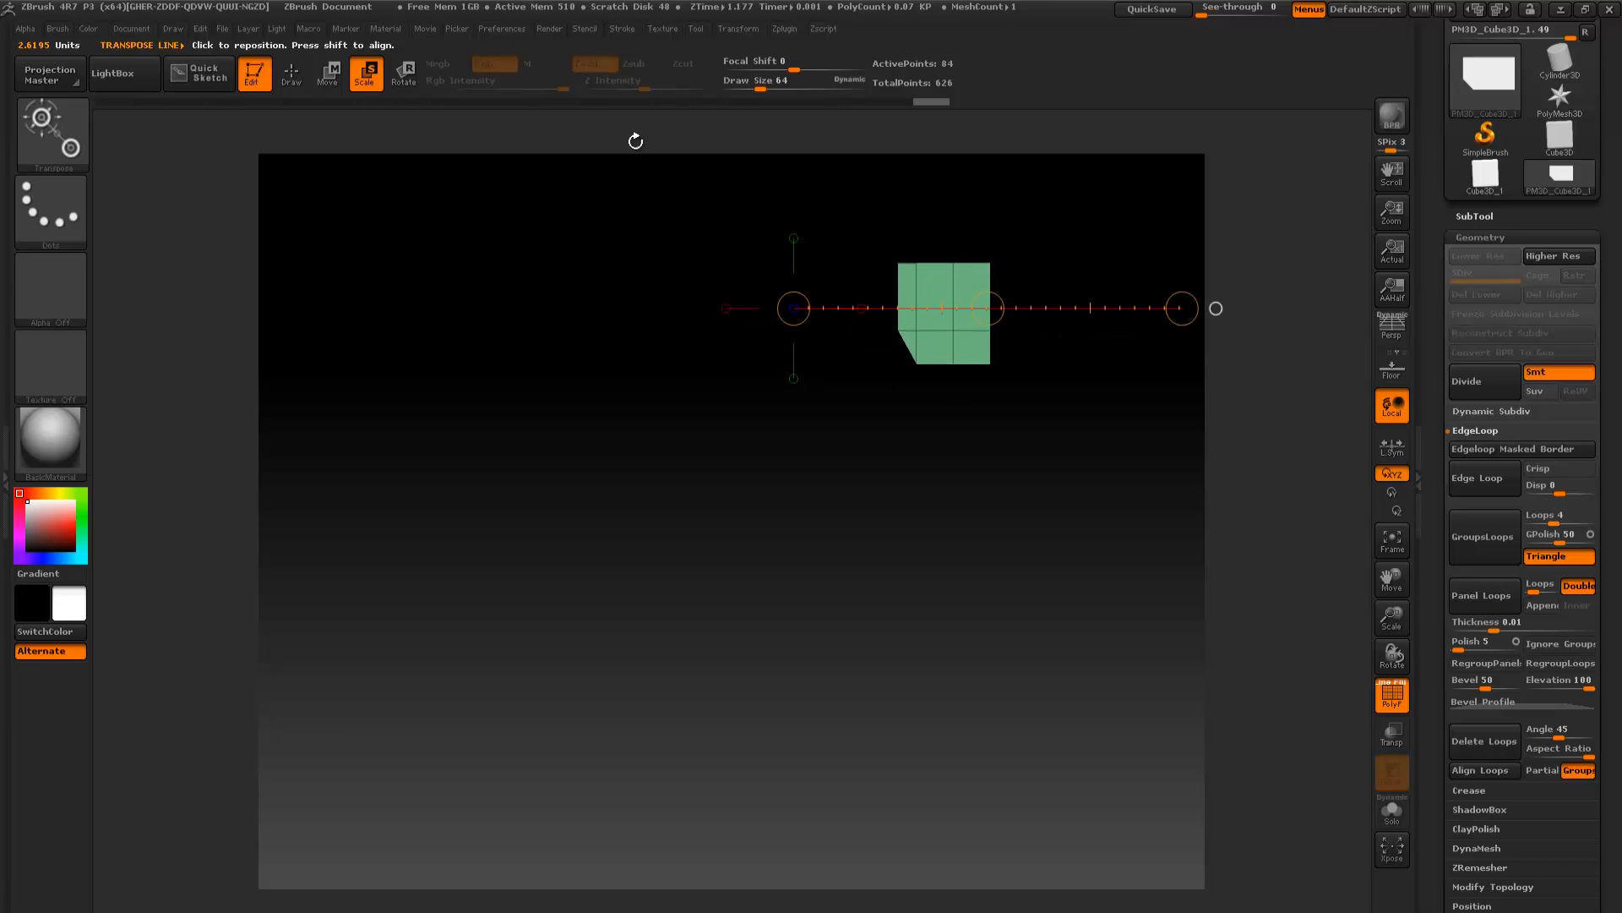
click(286, 86)
ctrl+shift+click(338, 244)
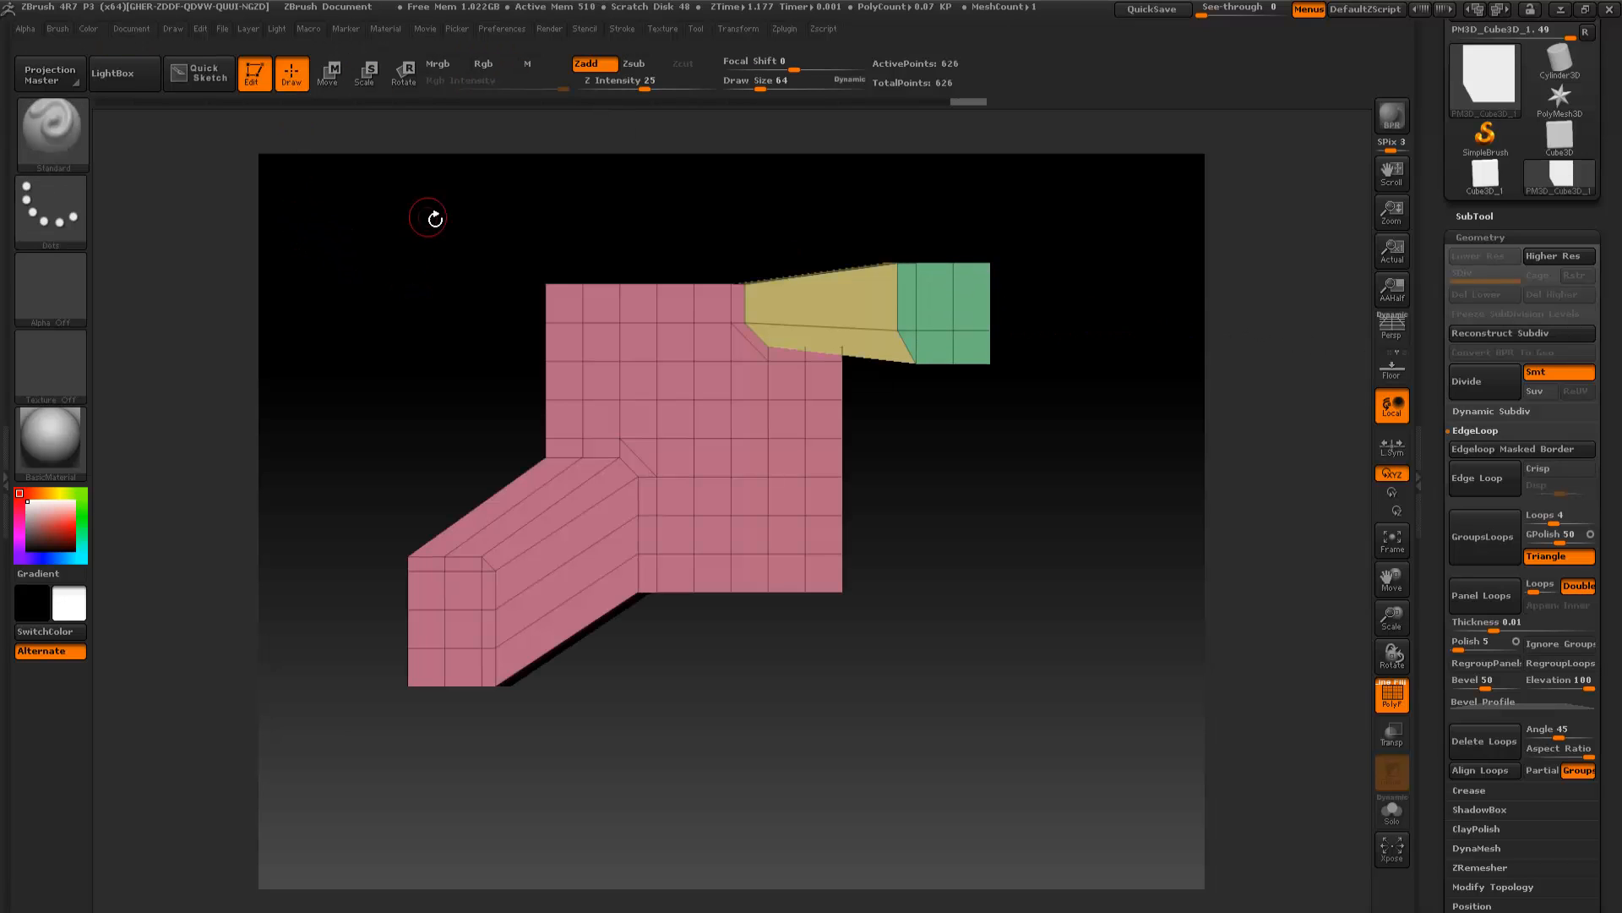
Isolate the upper-right corner polygroup again, move it up and outward with Transpose Move, and unhide the full mesh
mouse_move(460, 203)
mouse_down()
mouse_move(438, 207)
mouse_move(503, 206)
mouse_move(474, 206)
mouse_up()
key(ctrl+z)
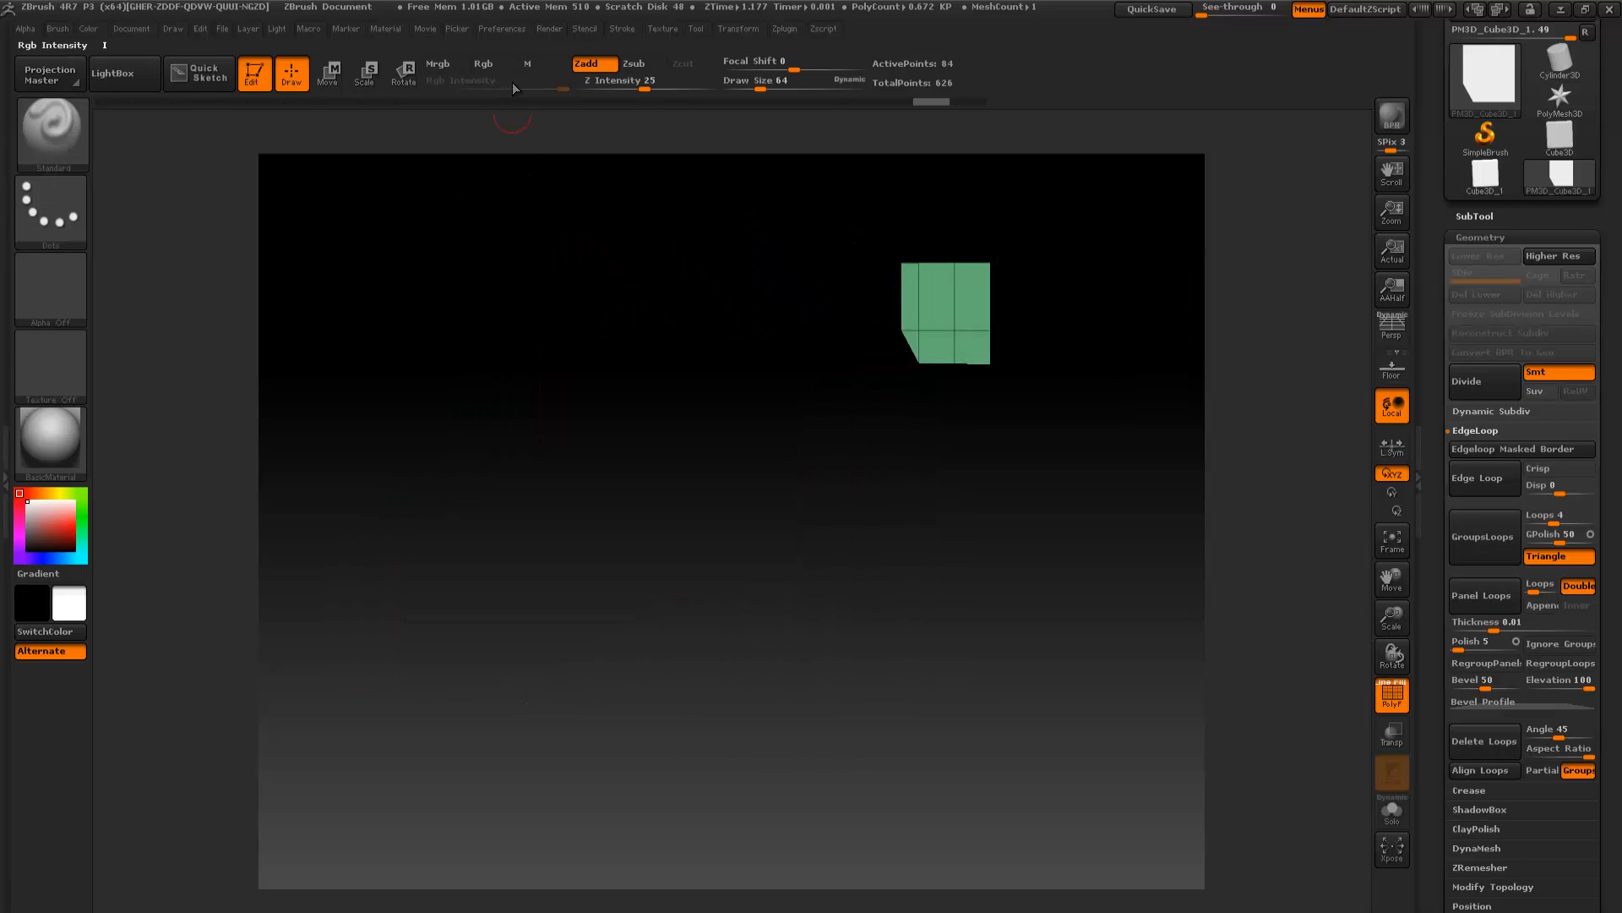
key(ctrl+z)
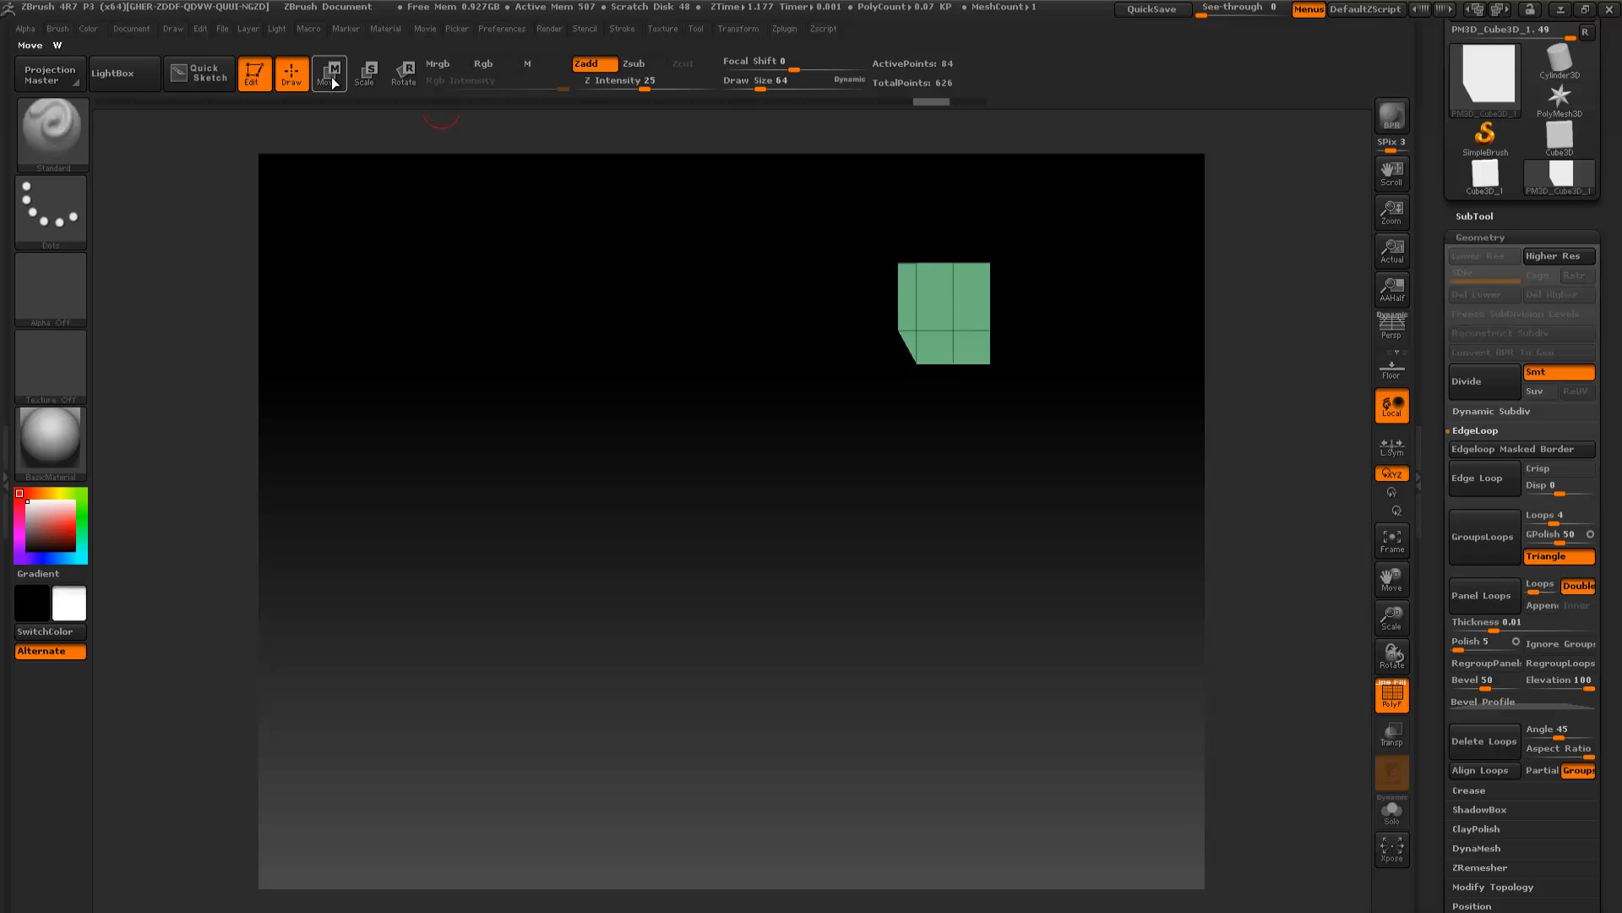
click(332, 75)
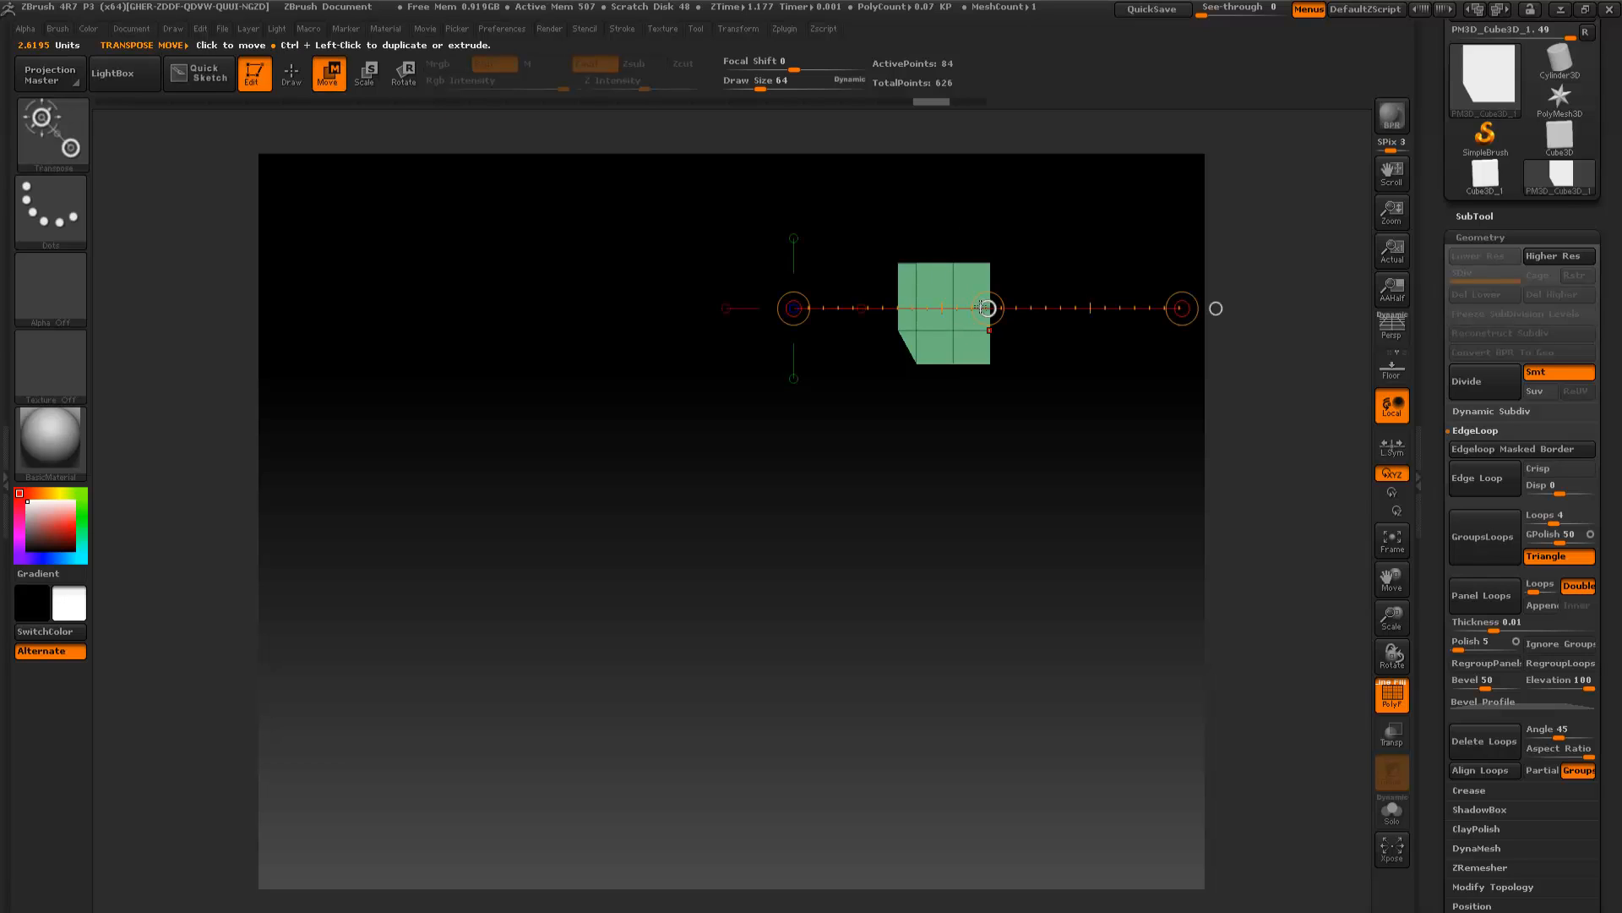
drag(991, 302, 959, 221)
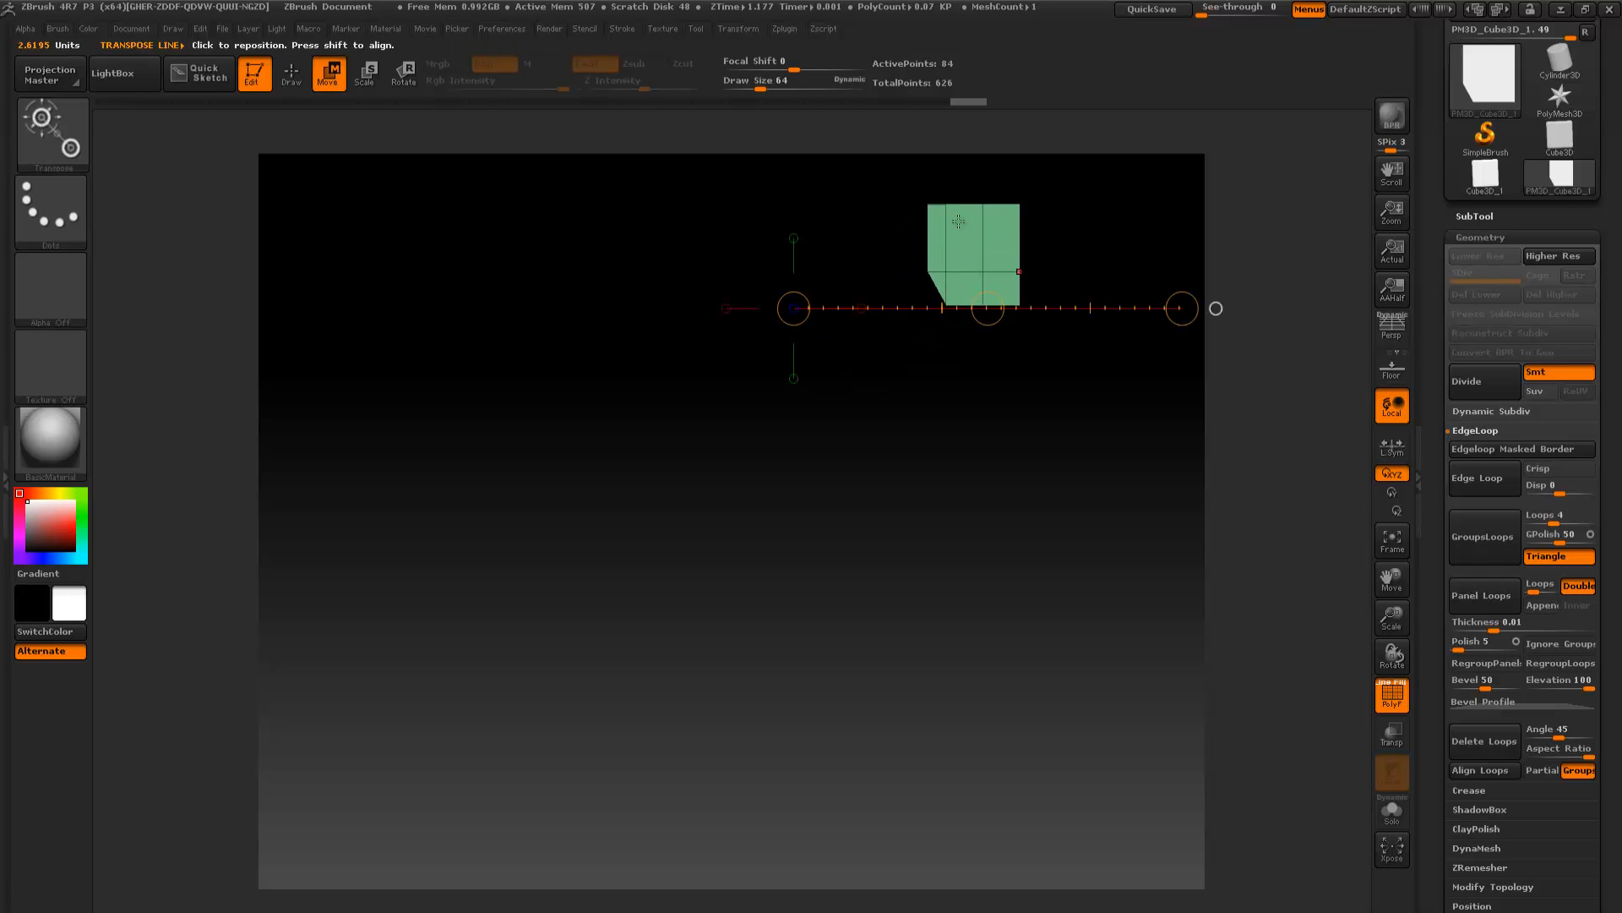
click(301, 83)
ctrl+shift+click(363, 319)
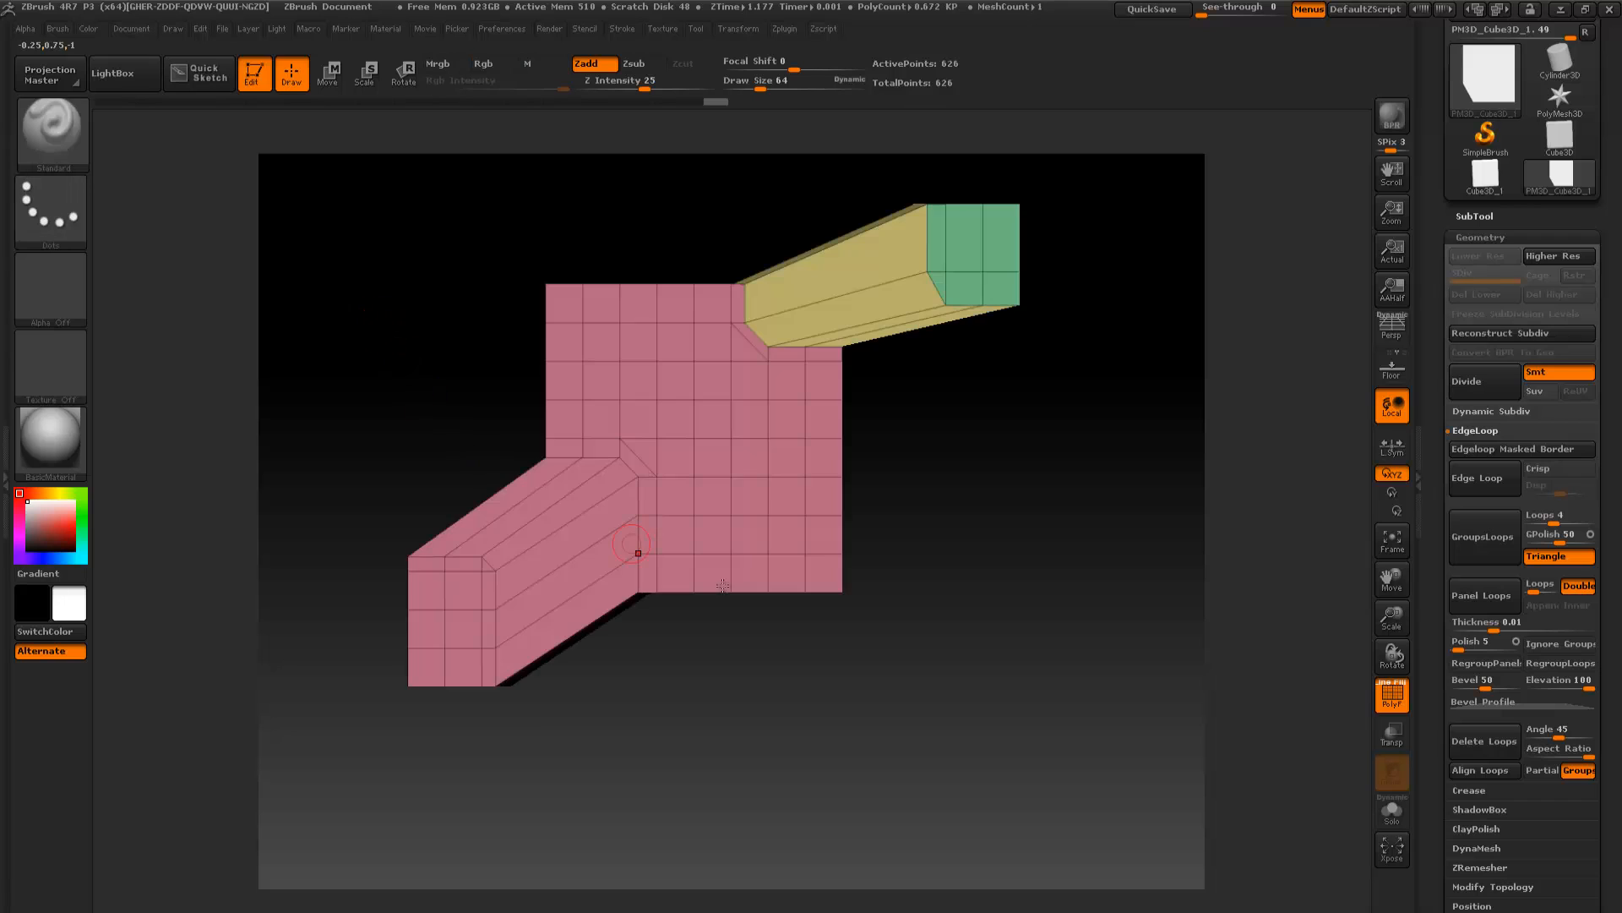
Undo the corner polygroup's moves and scaling, along with the Edge Loop around the notch
mouse_move(939, 572)
mouse_down()
mouse_move(879, 574)
mouse_move(944, 573)
mouse_up()
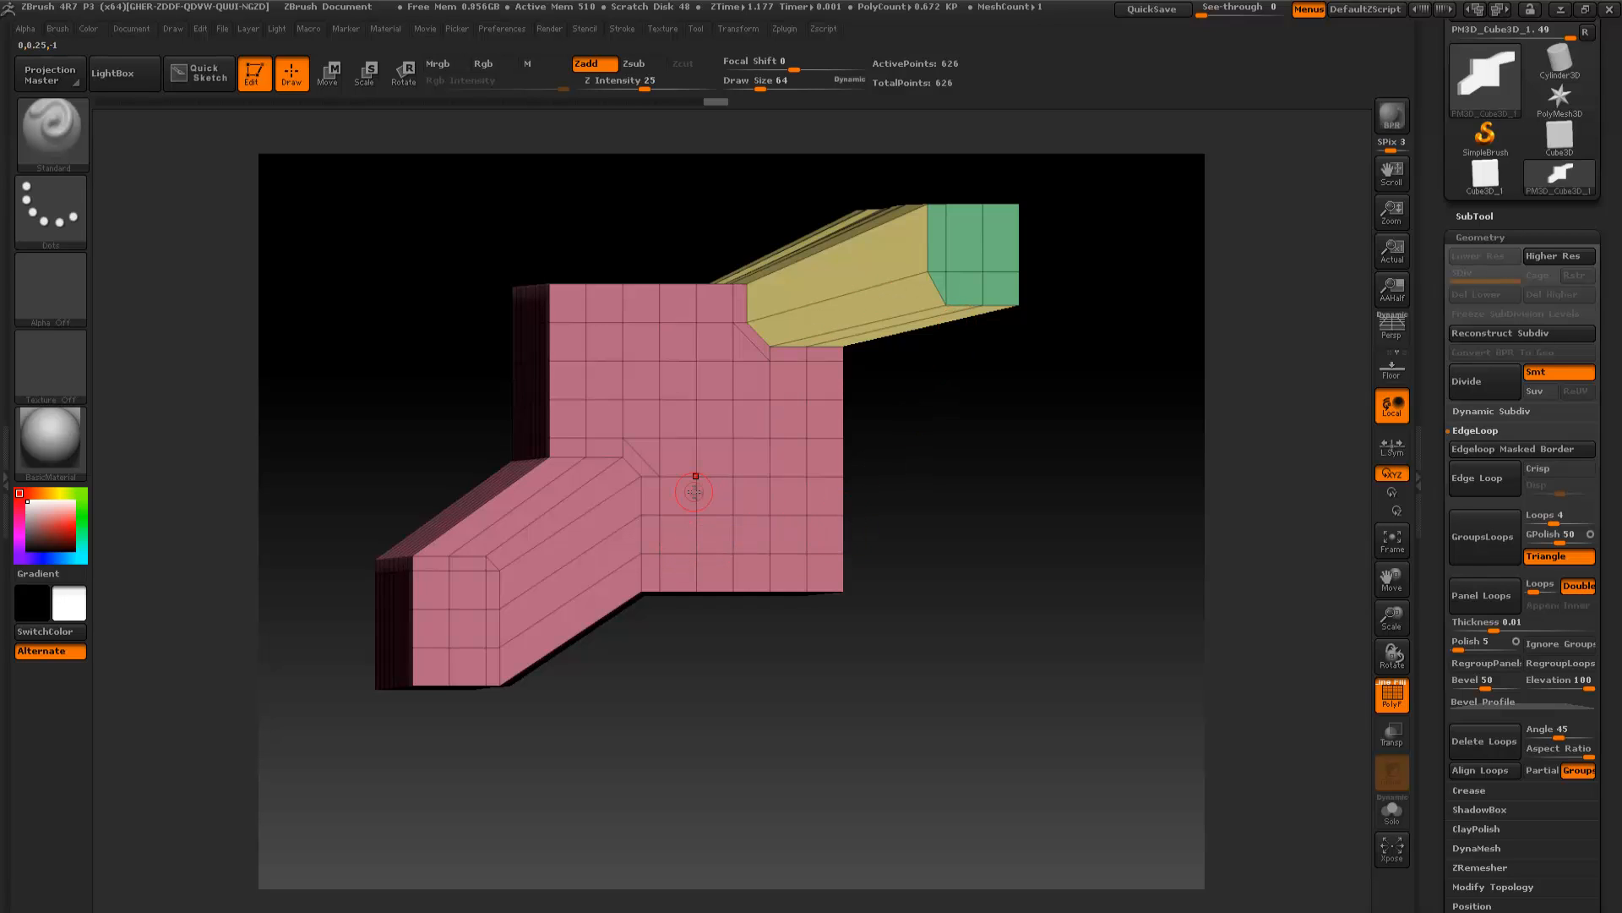
key(ctrl+z)
key(ctrl+z)
key(ctrl+z)
key(ctrl+z)
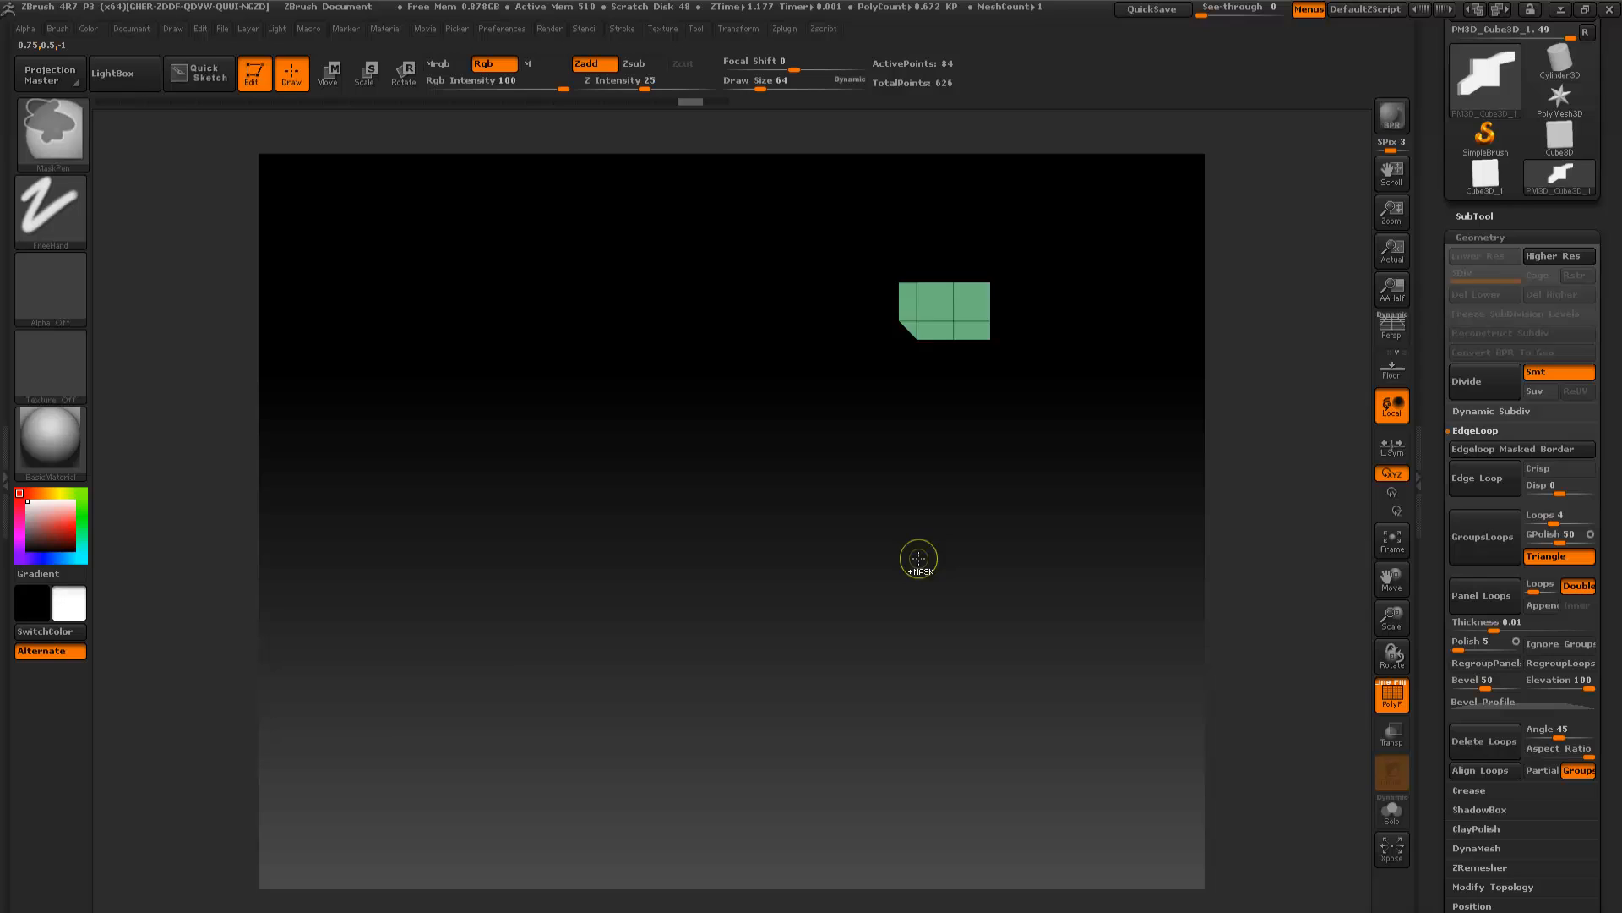
key(ctrl+z)
key(ctrl+z)
key(ctrl+z)
key(ctrl+z)
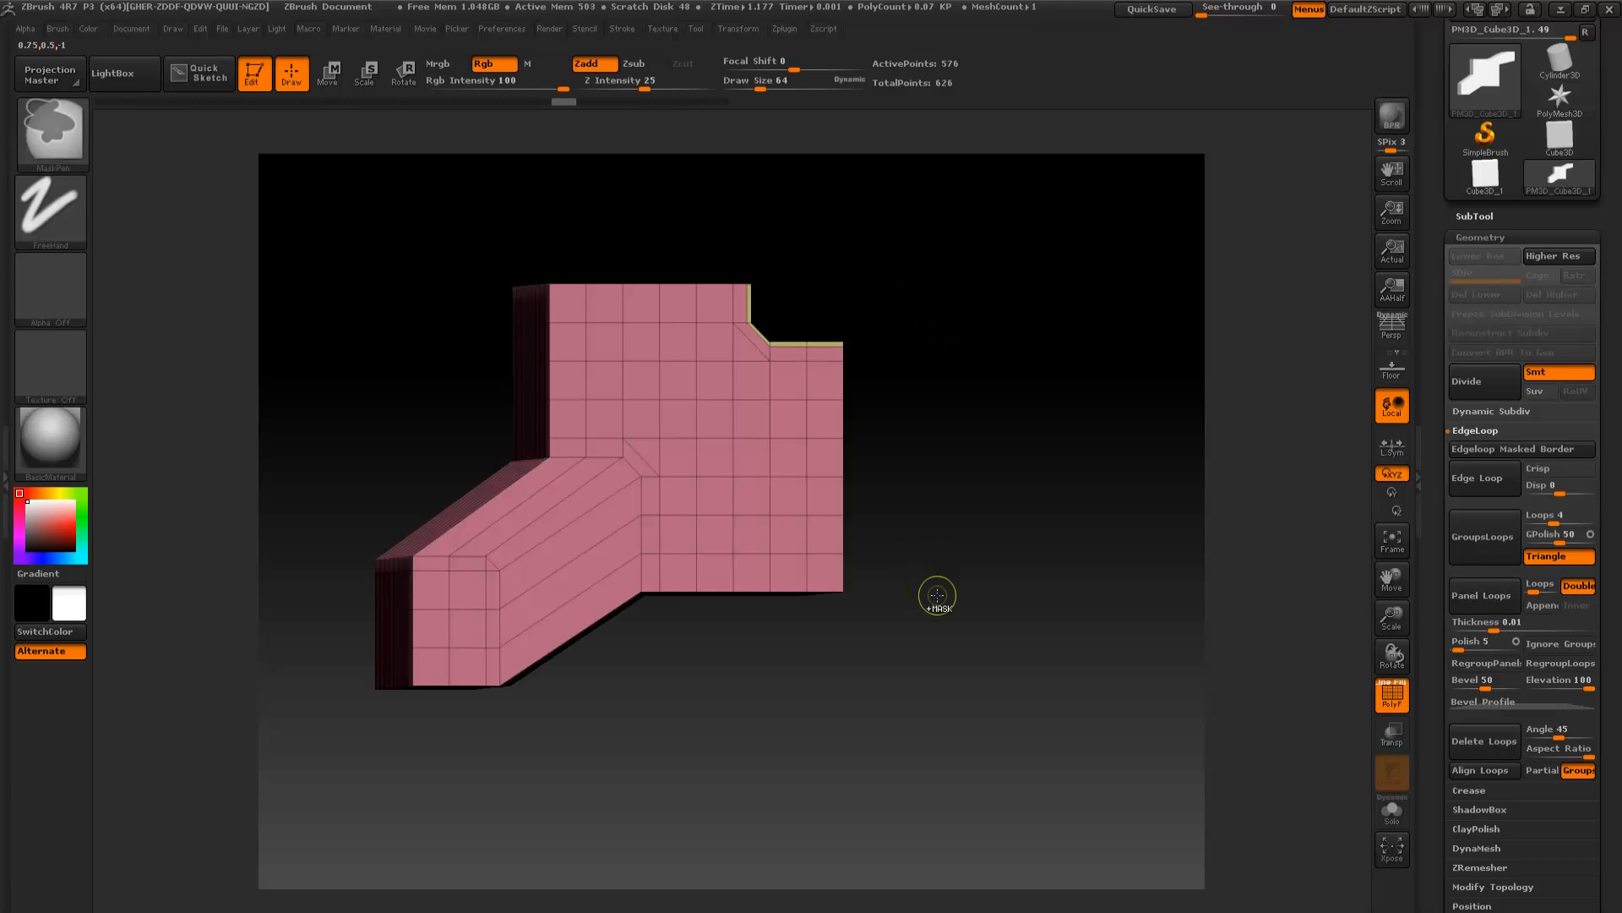
key(ctrl+z)
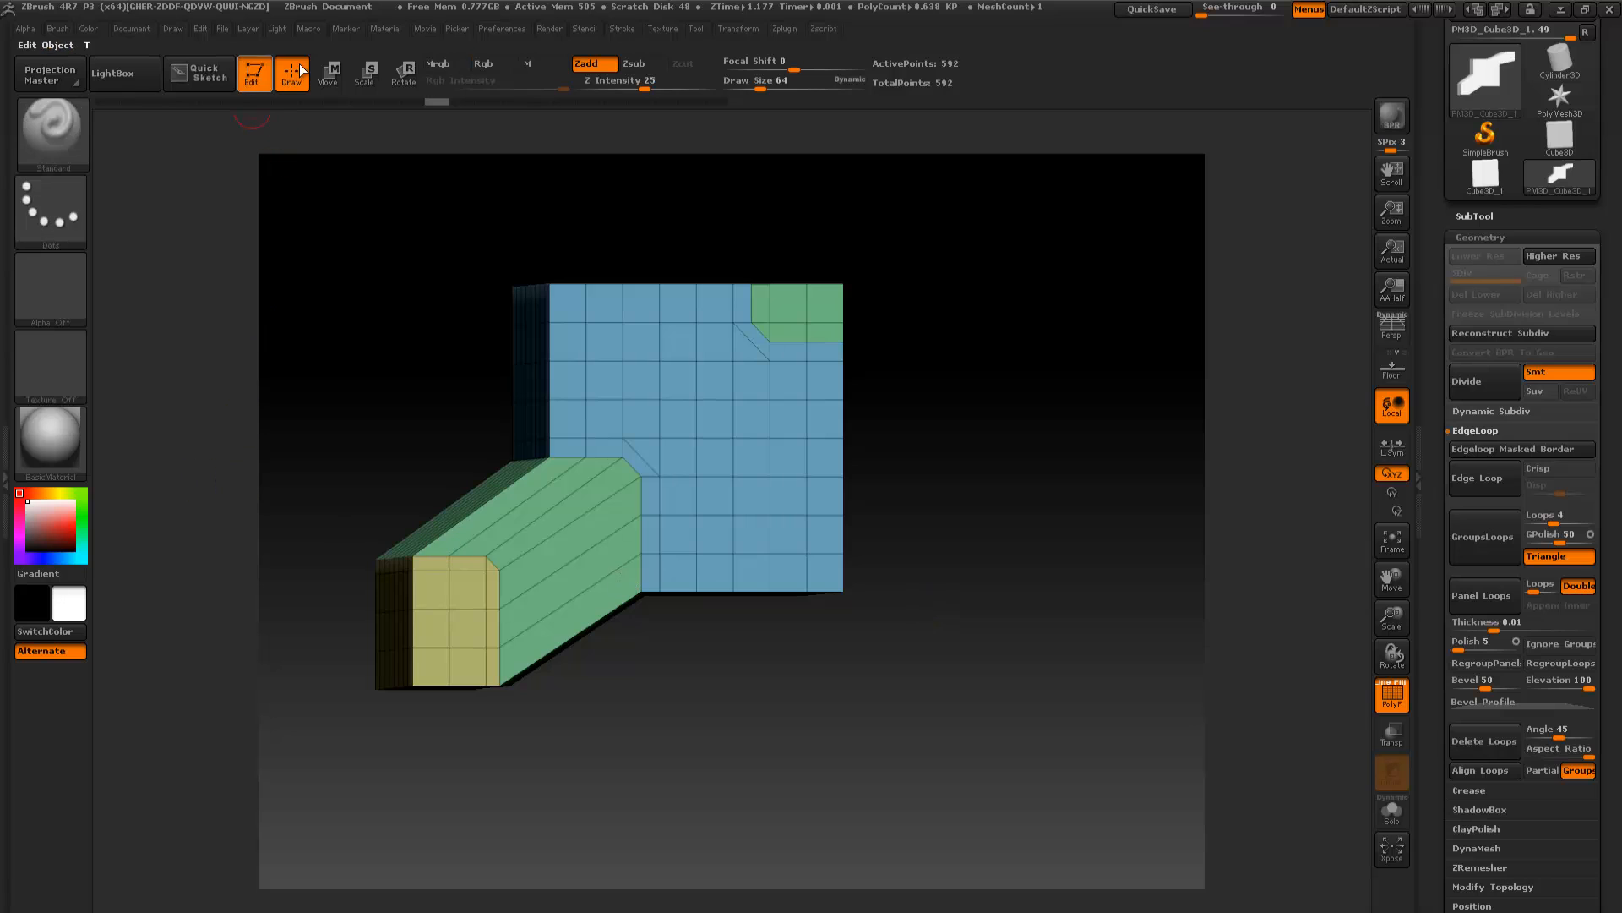
Hide the upper-right corner polygroup, try GroupsLoops with 4 loops and GPolish 50 on the remaining polygroups, and undo it
drag(1007, 364, 955, 365)
ctrl+shift+click(717, 373)
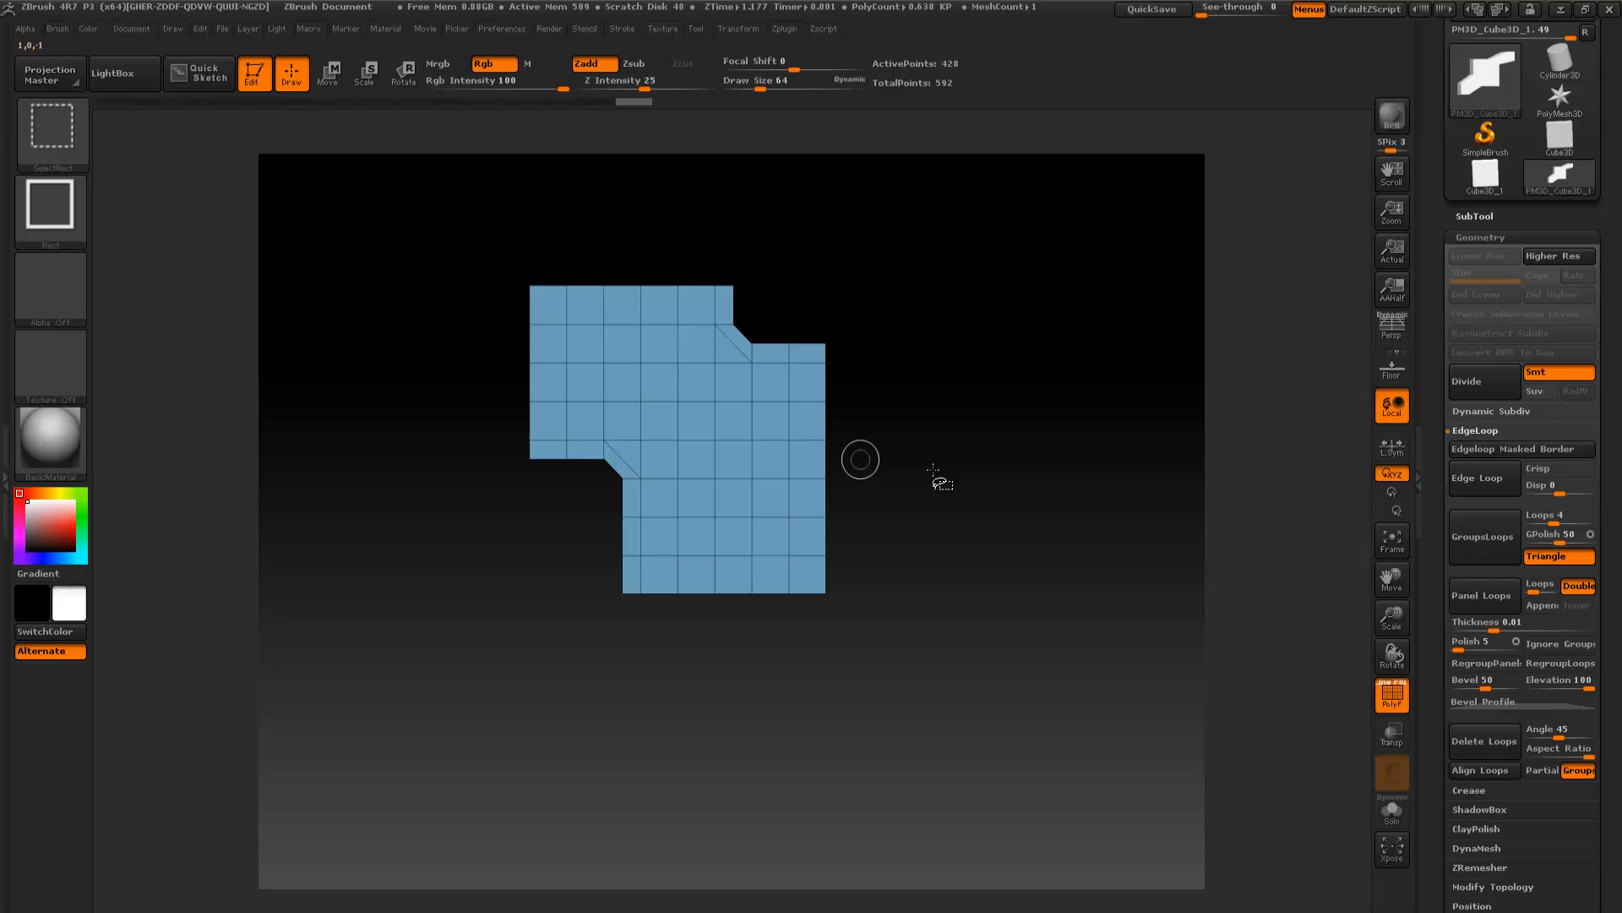
ctrl+shift+click(966, 532)
ctrl+shift+click(485, 580)
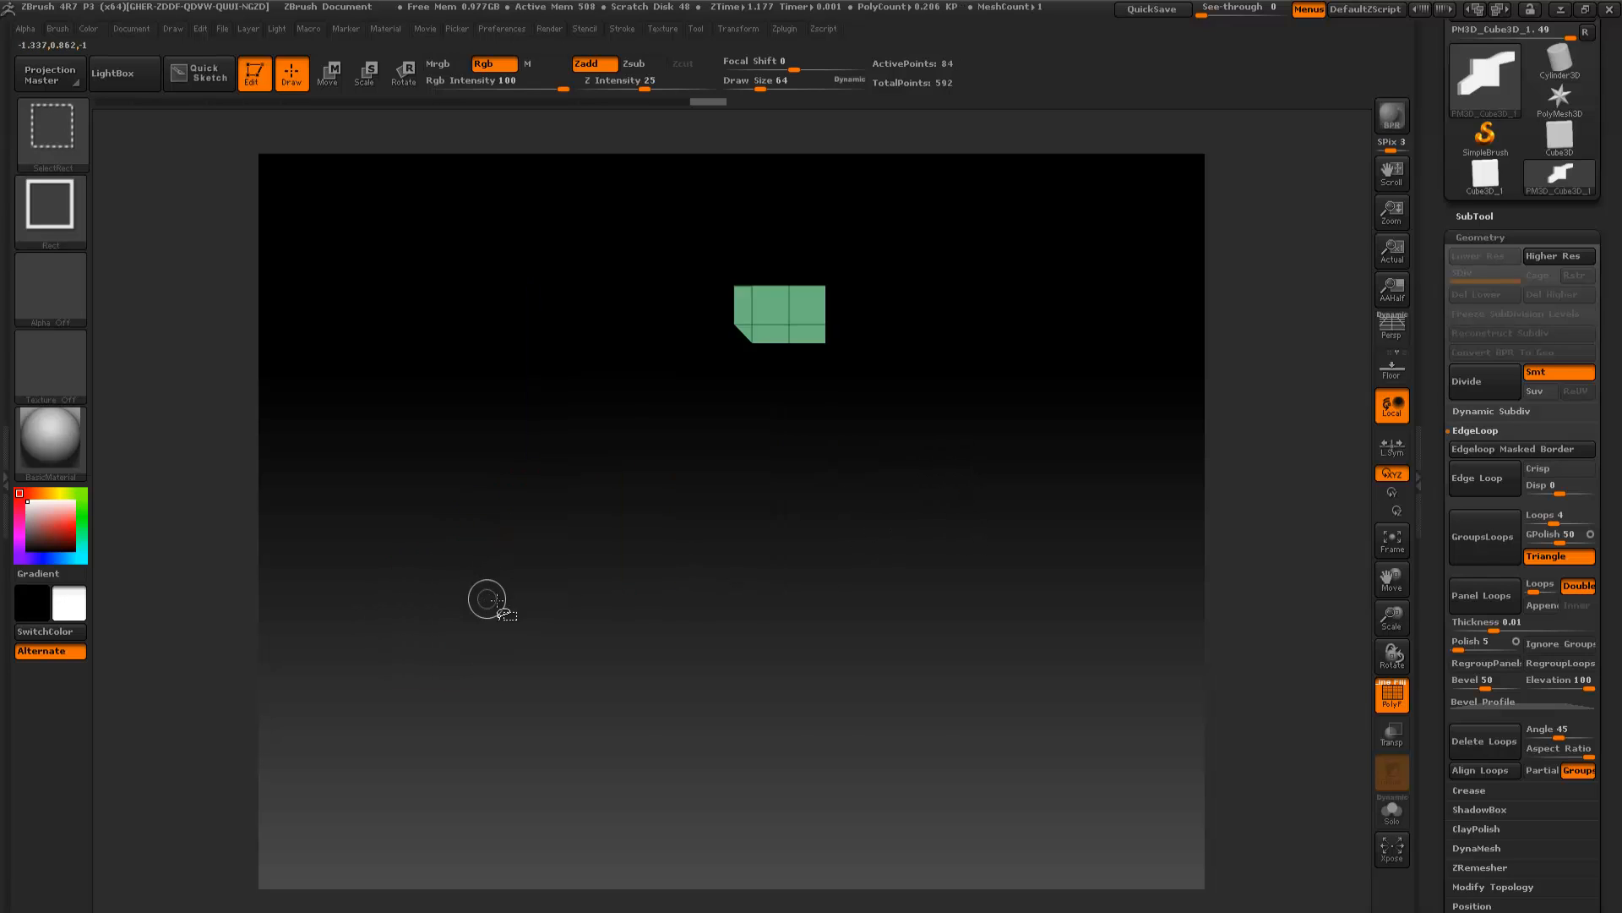
ctrl+shift+click(862, 650)
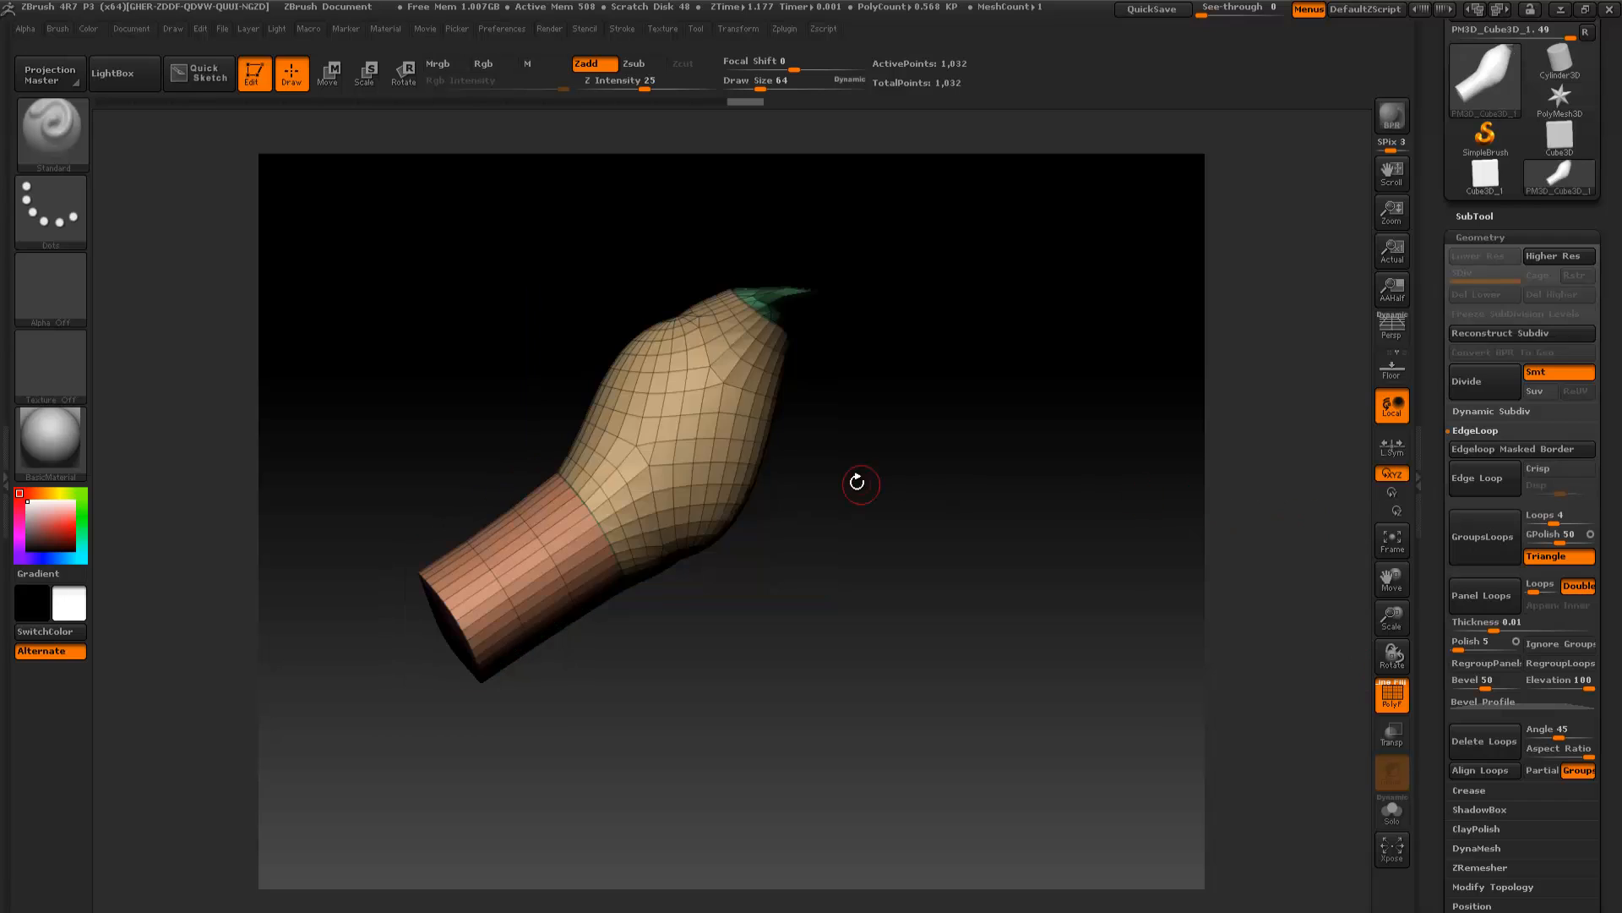
drag(857, 474, 888, 511)
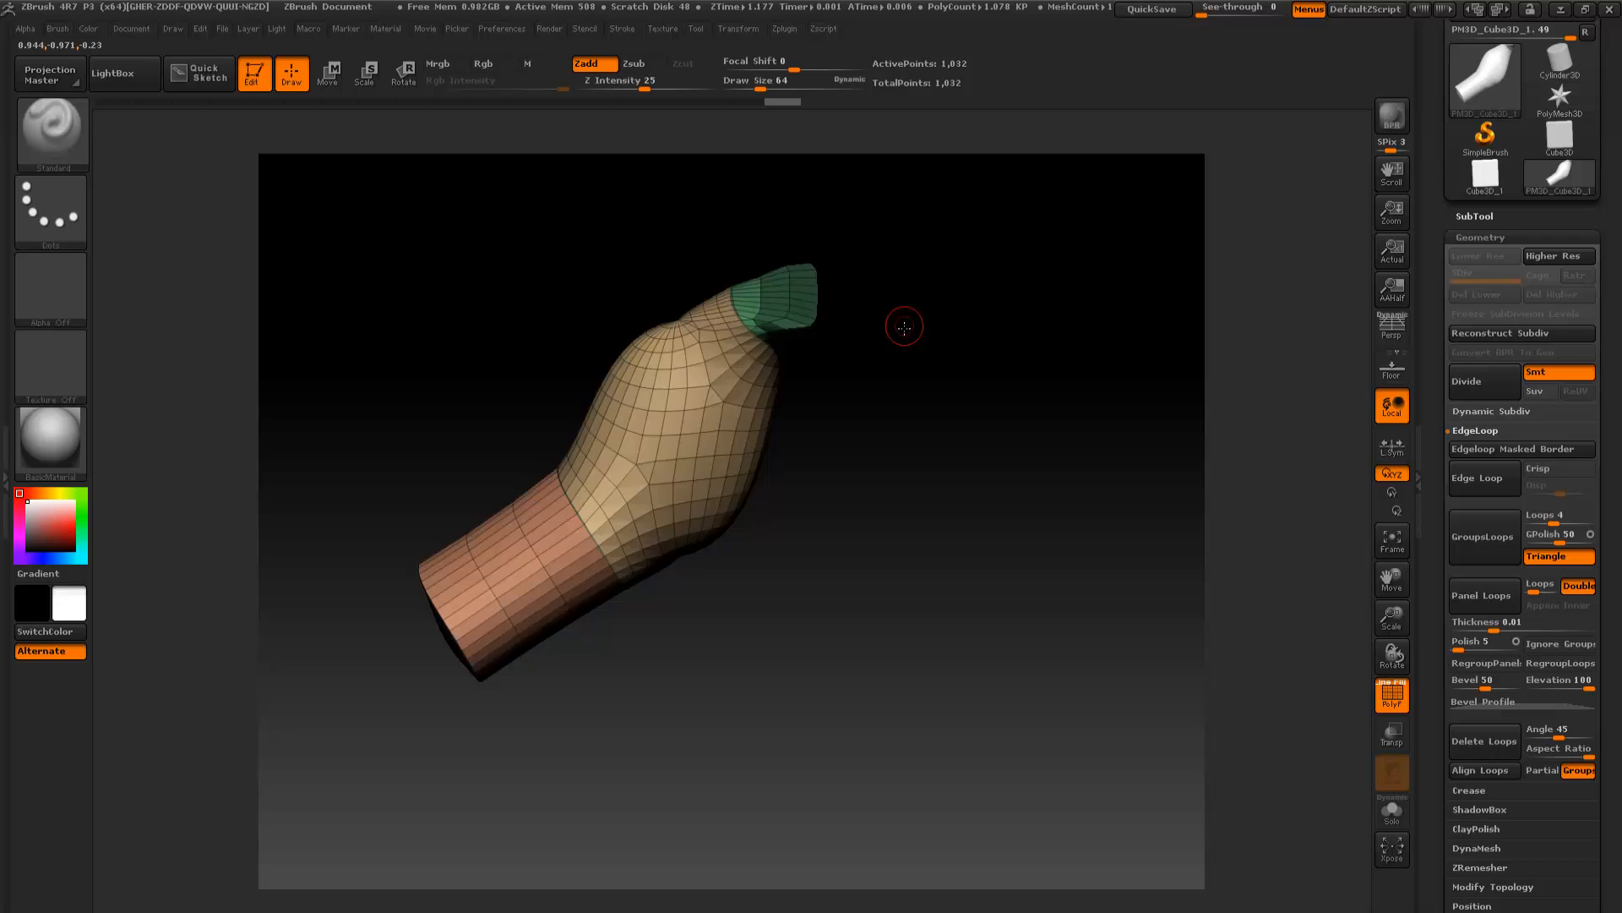
mouse_move(905, 327)
mouse_down()
mouse_move(858, 343)
mouse_move(822, 308)
mouse_move(884, 347)
mouse_move(907, 338)
mouse_move(912, 304)
mouse_up()
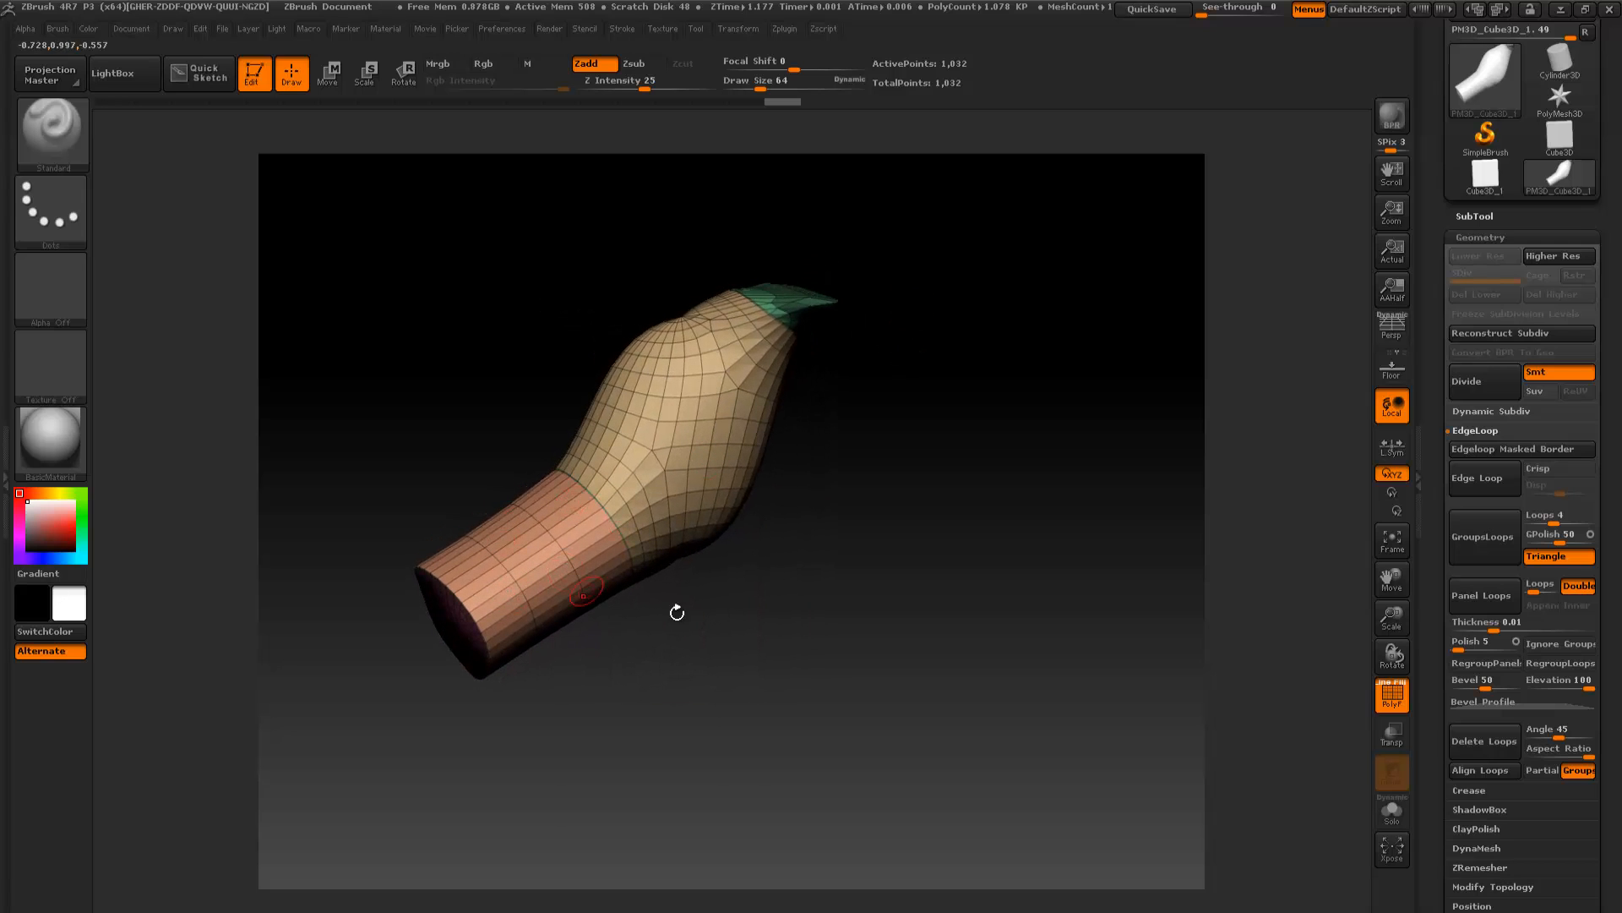
key(ctrl)
key(ctrl+shift)
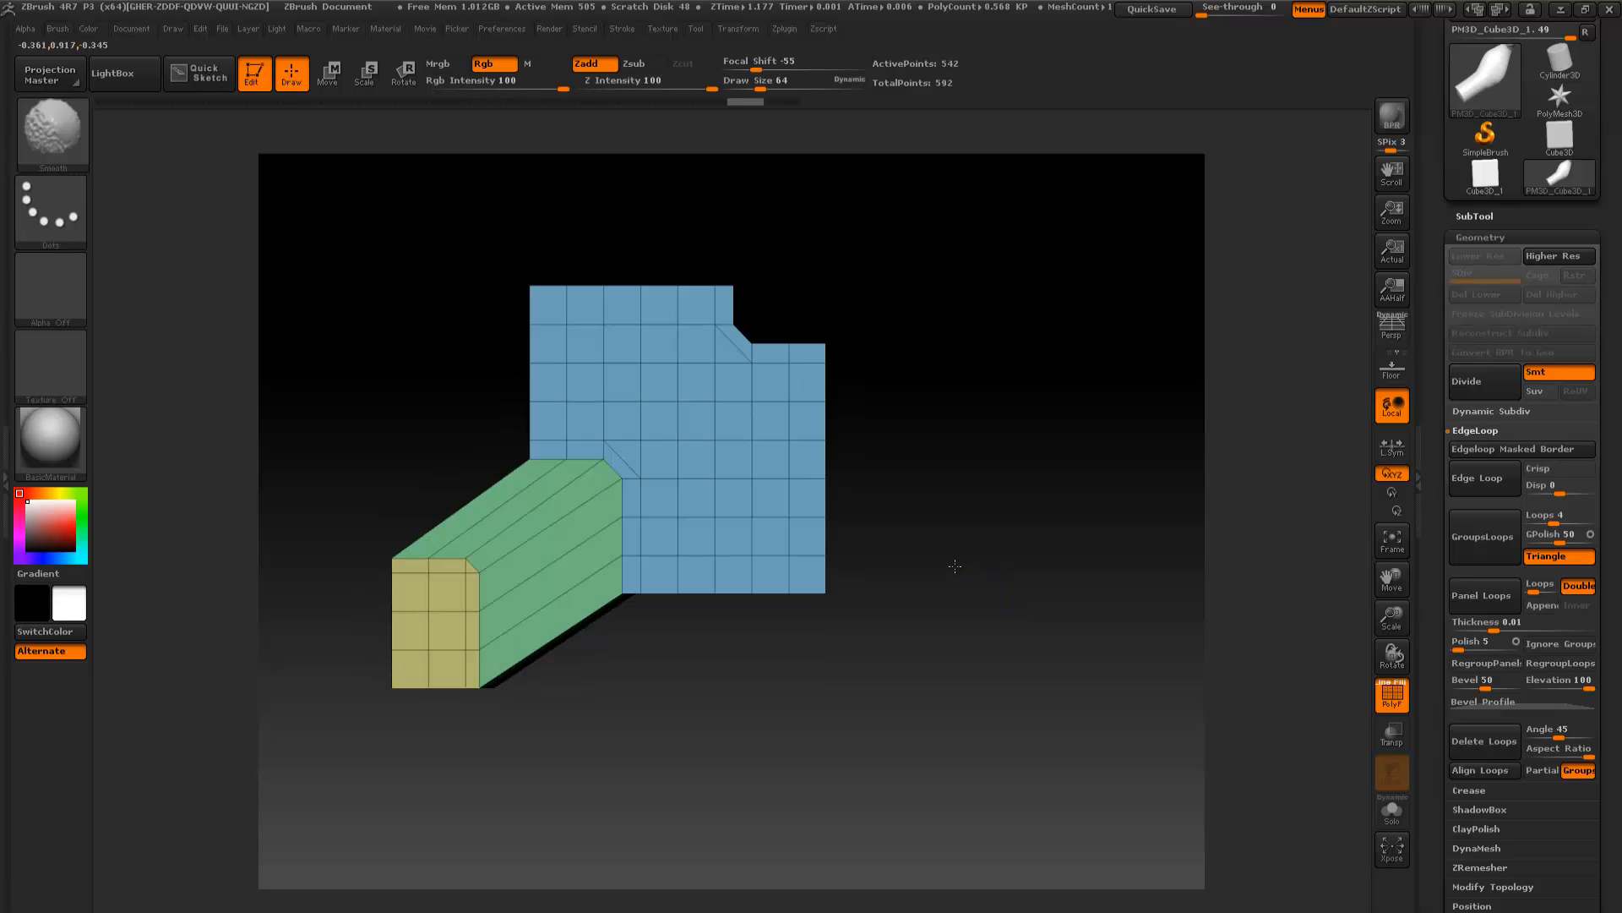
key(shift)
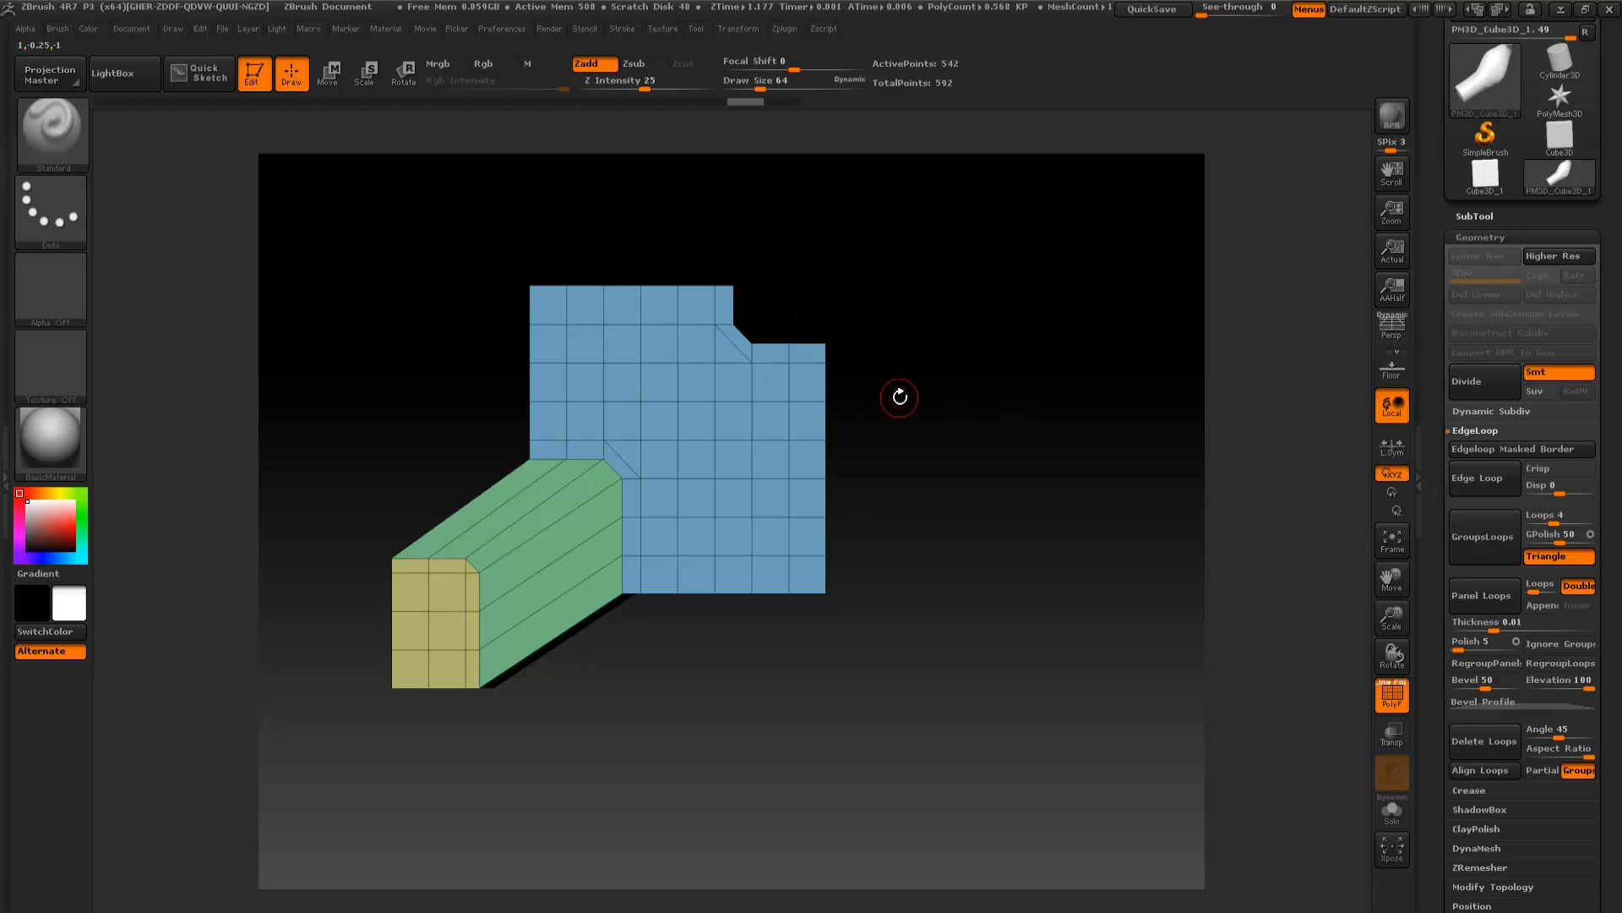
Show the full mesh, hide only the upper-right corner polygroup, and insert an Edge Loop on the remaining mesh
ctrl+shift+drag(917, 419, 942, 558)
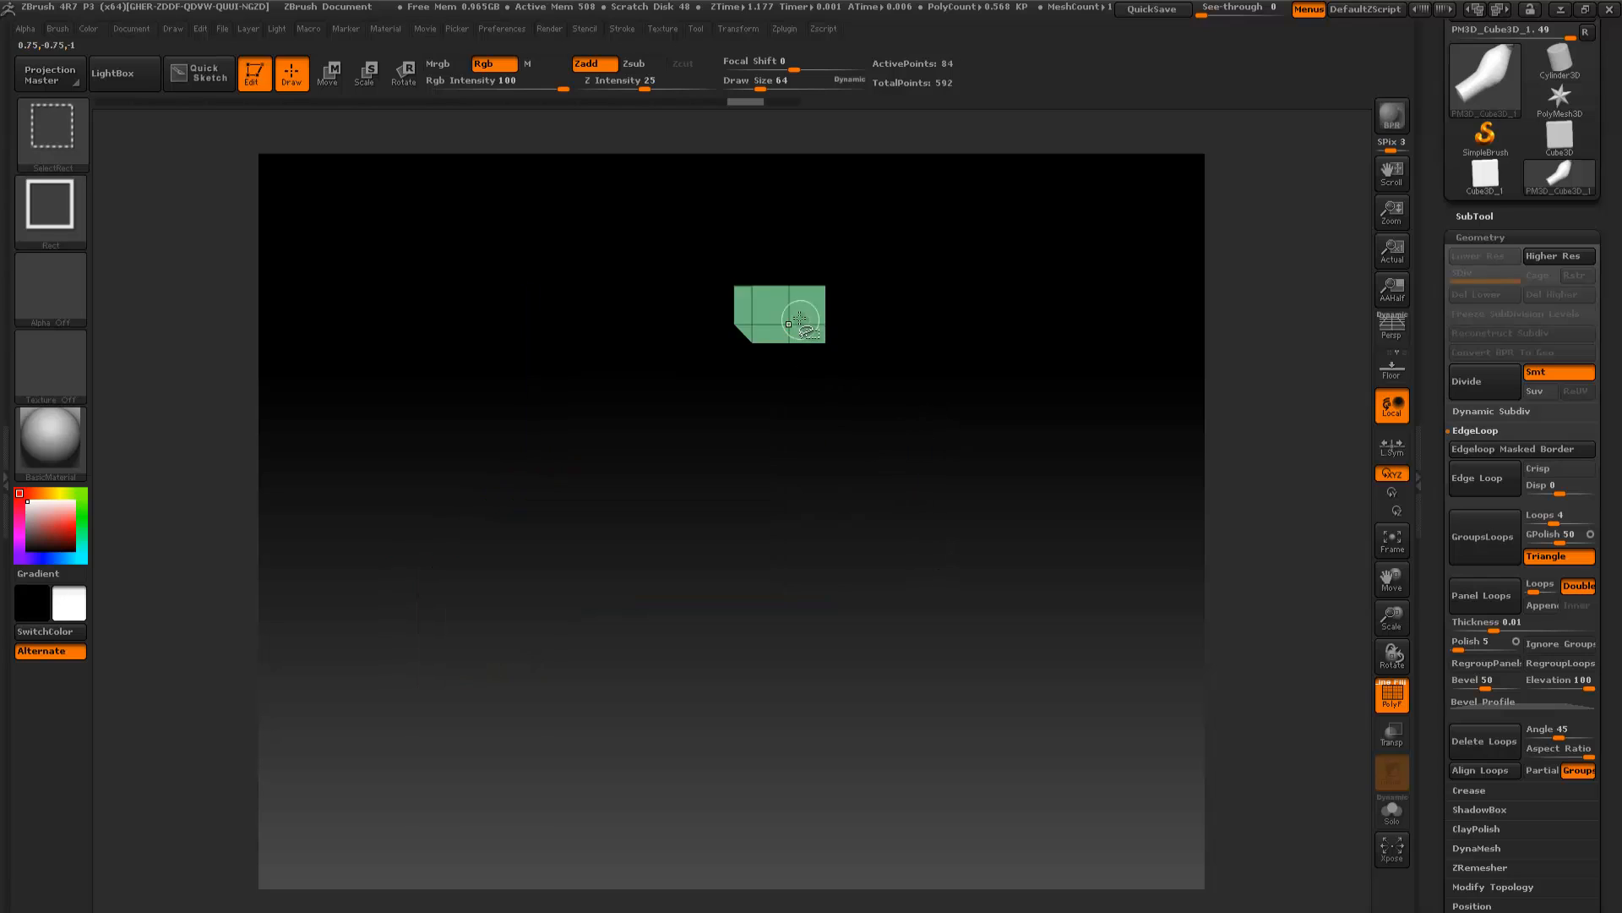
ctrl+shift+click(884, 358)
ctrl+shift+click(797, 301)
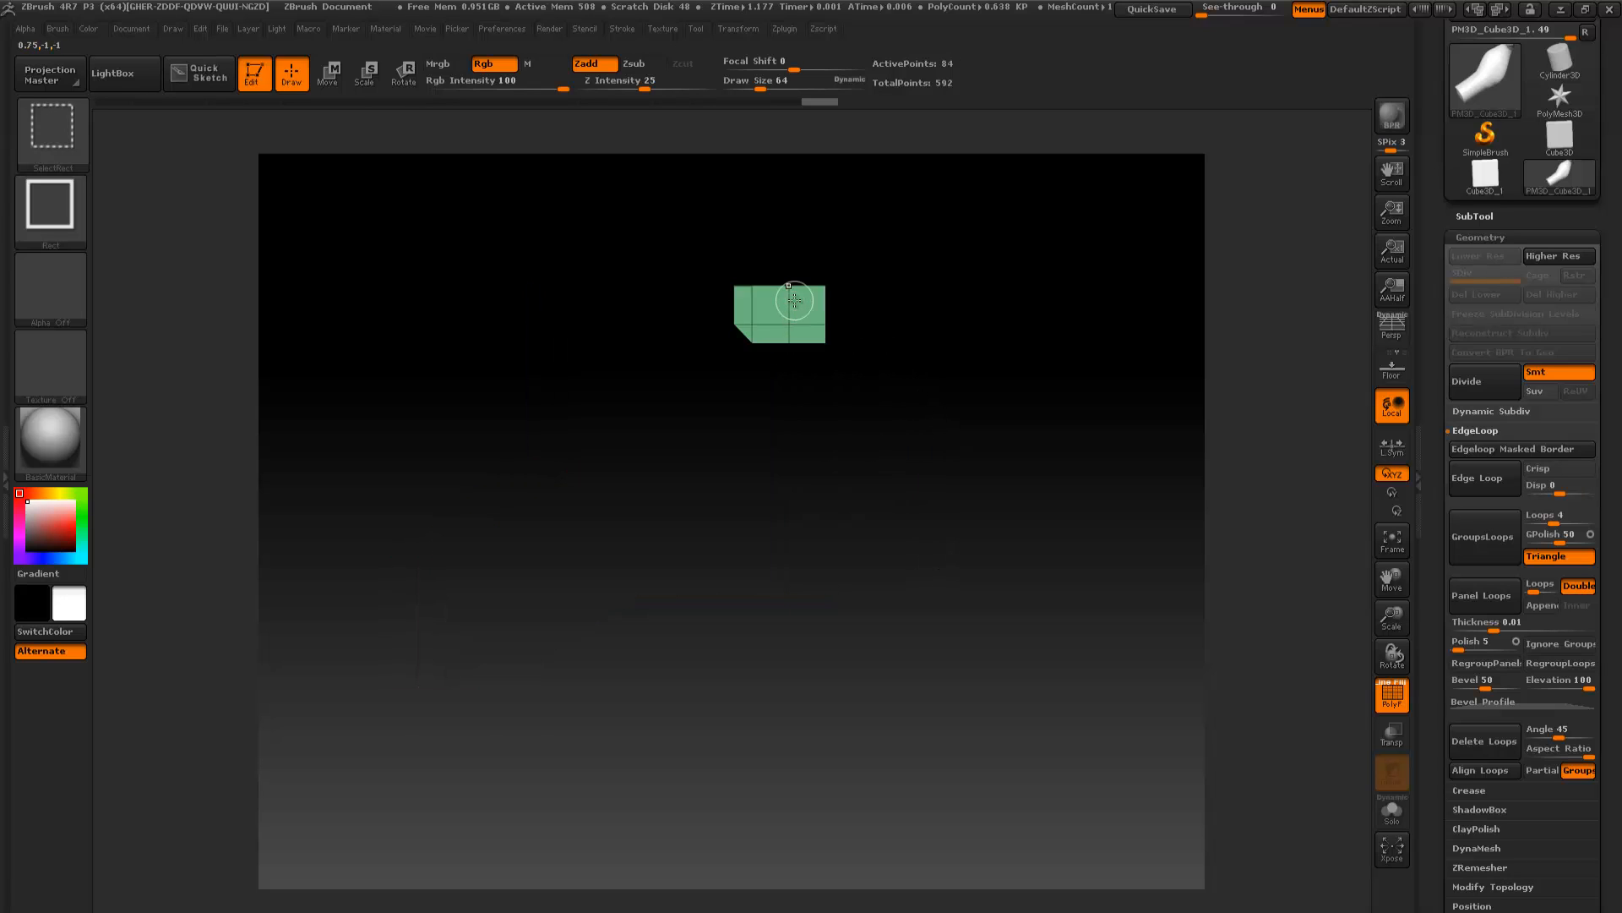
ctrl+shift+click(659, 480)
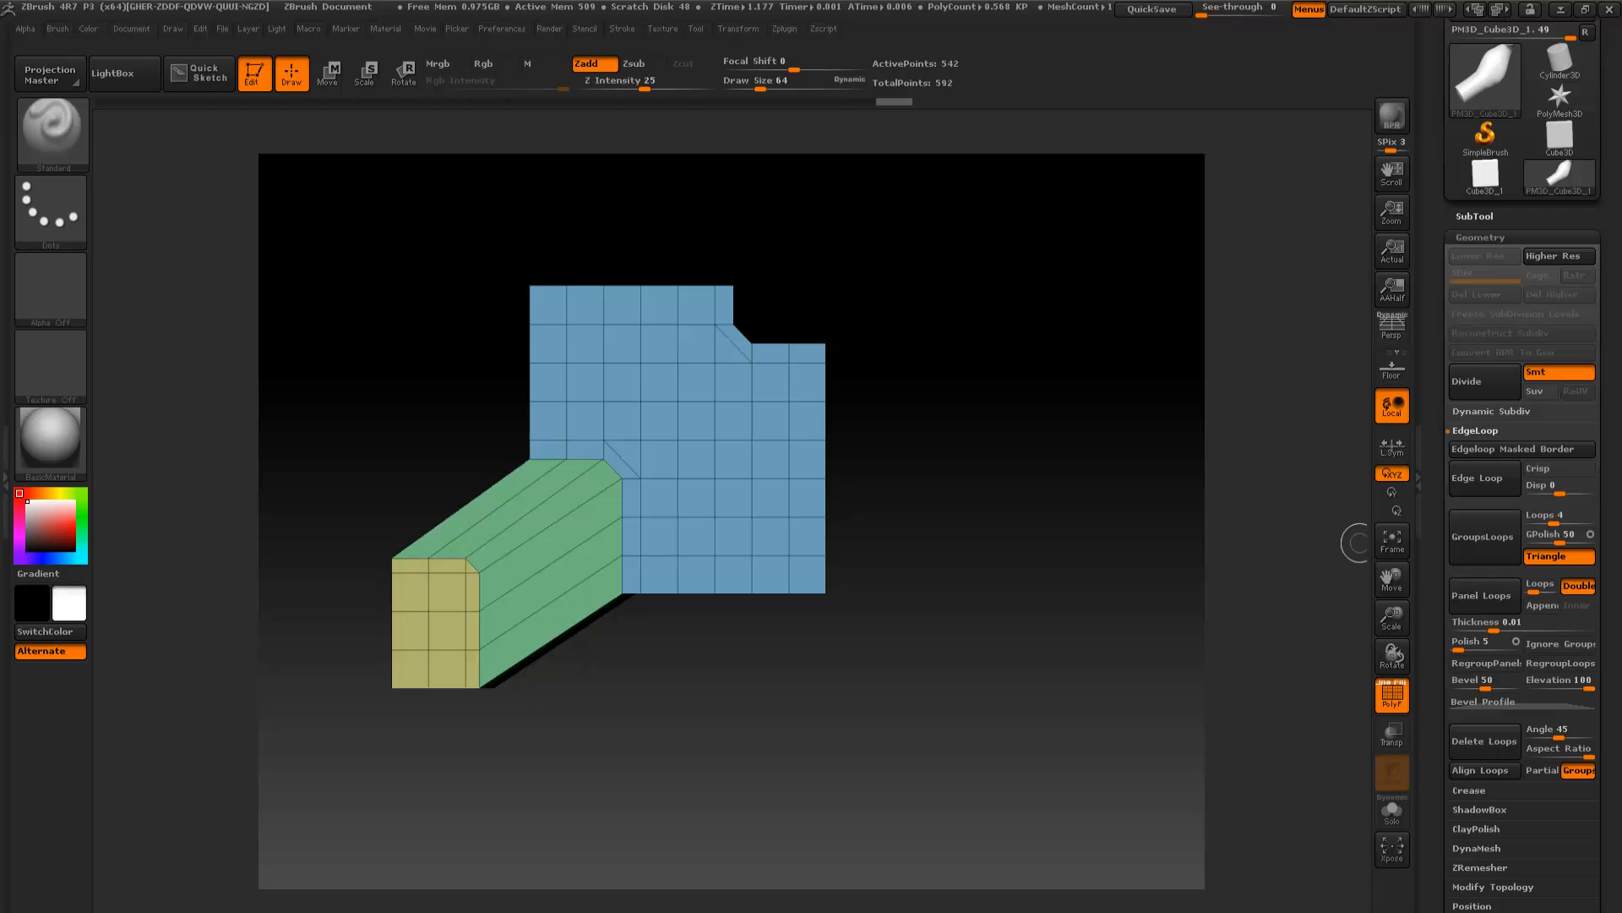
click(1455, 477)
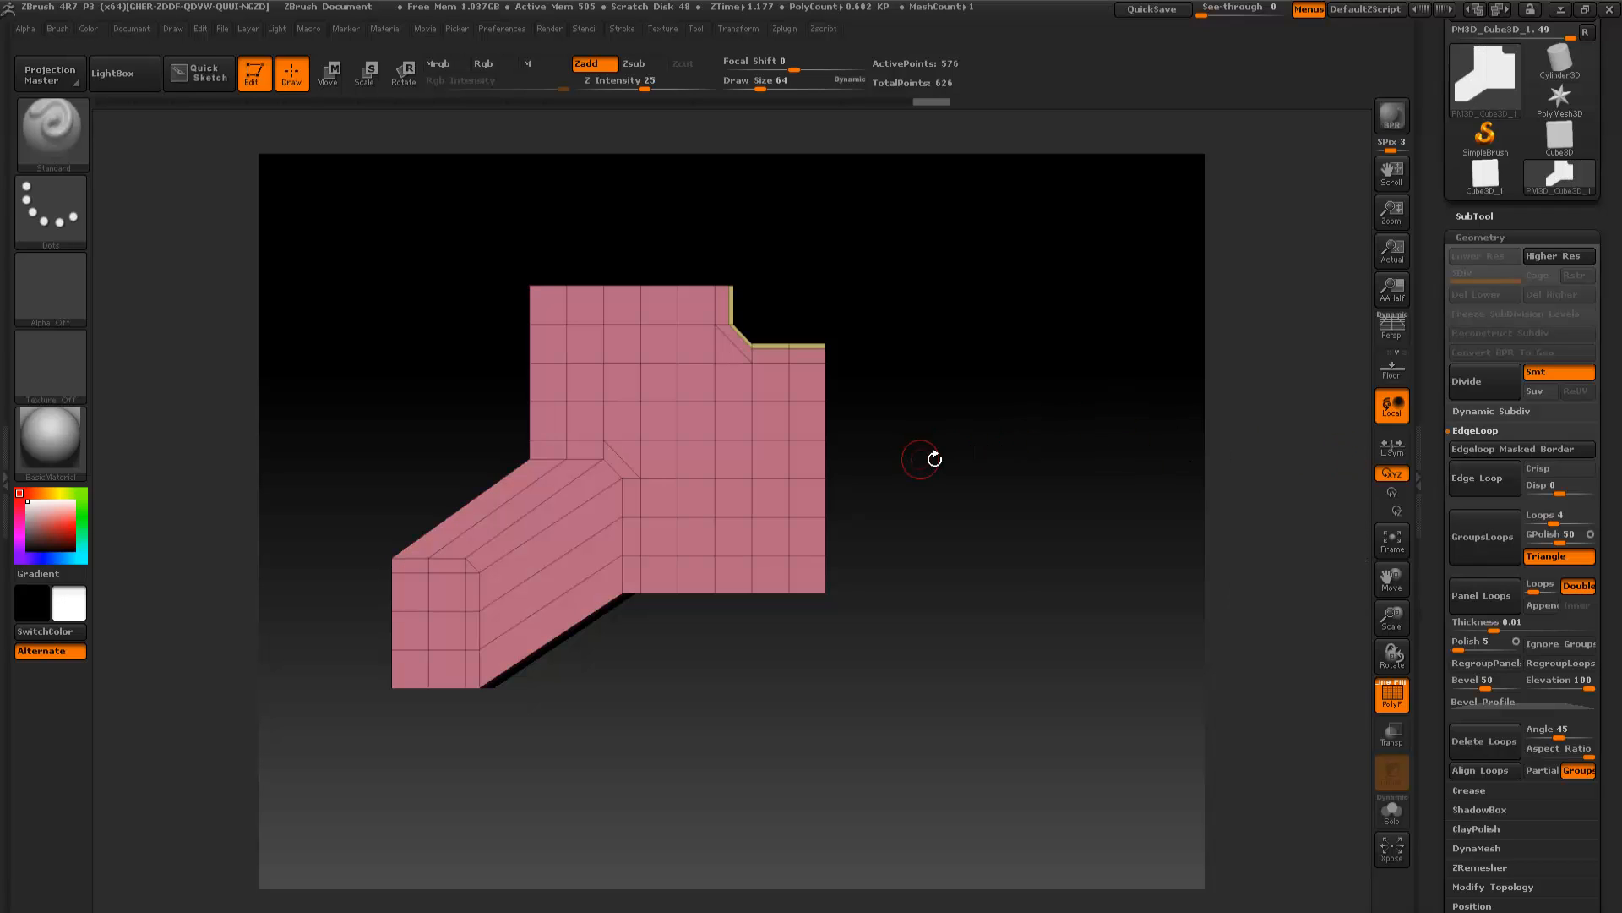
Try GroupsLoops with 4 loops, GPolish 50 and Triangle enabled on the edge-looped mesh, and undo it
key(ctrl+shift)
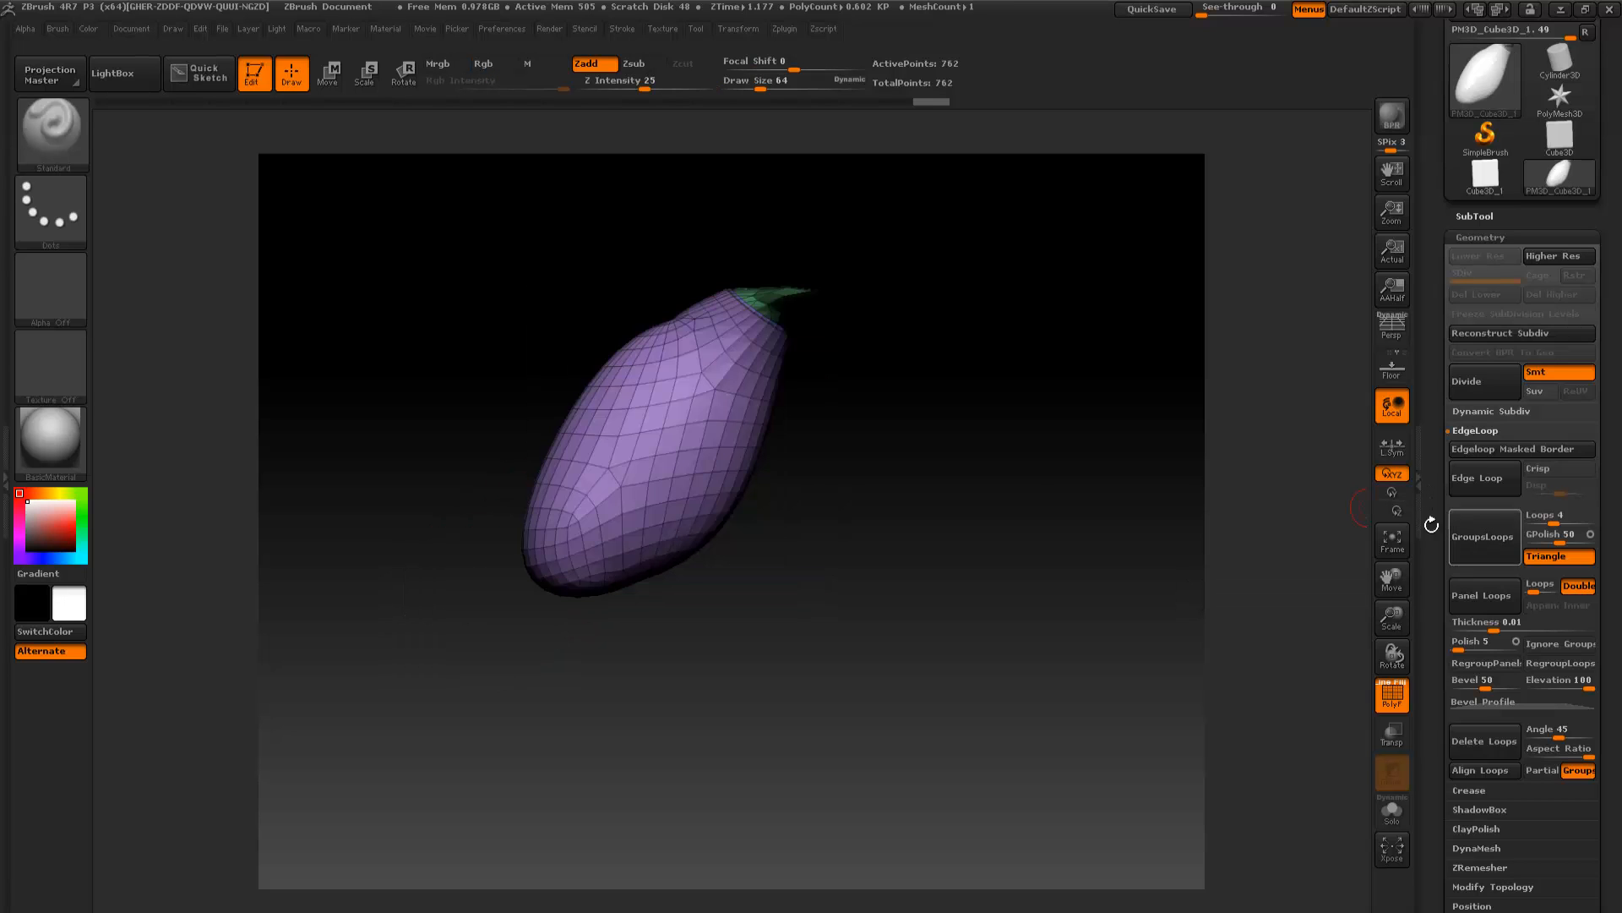
mouse_move(883, 511)
mouse_down()
mouse_move(996, 489)
mouse_move(863, 531)
mouse_up()
drag(905, 377, 944, 483)
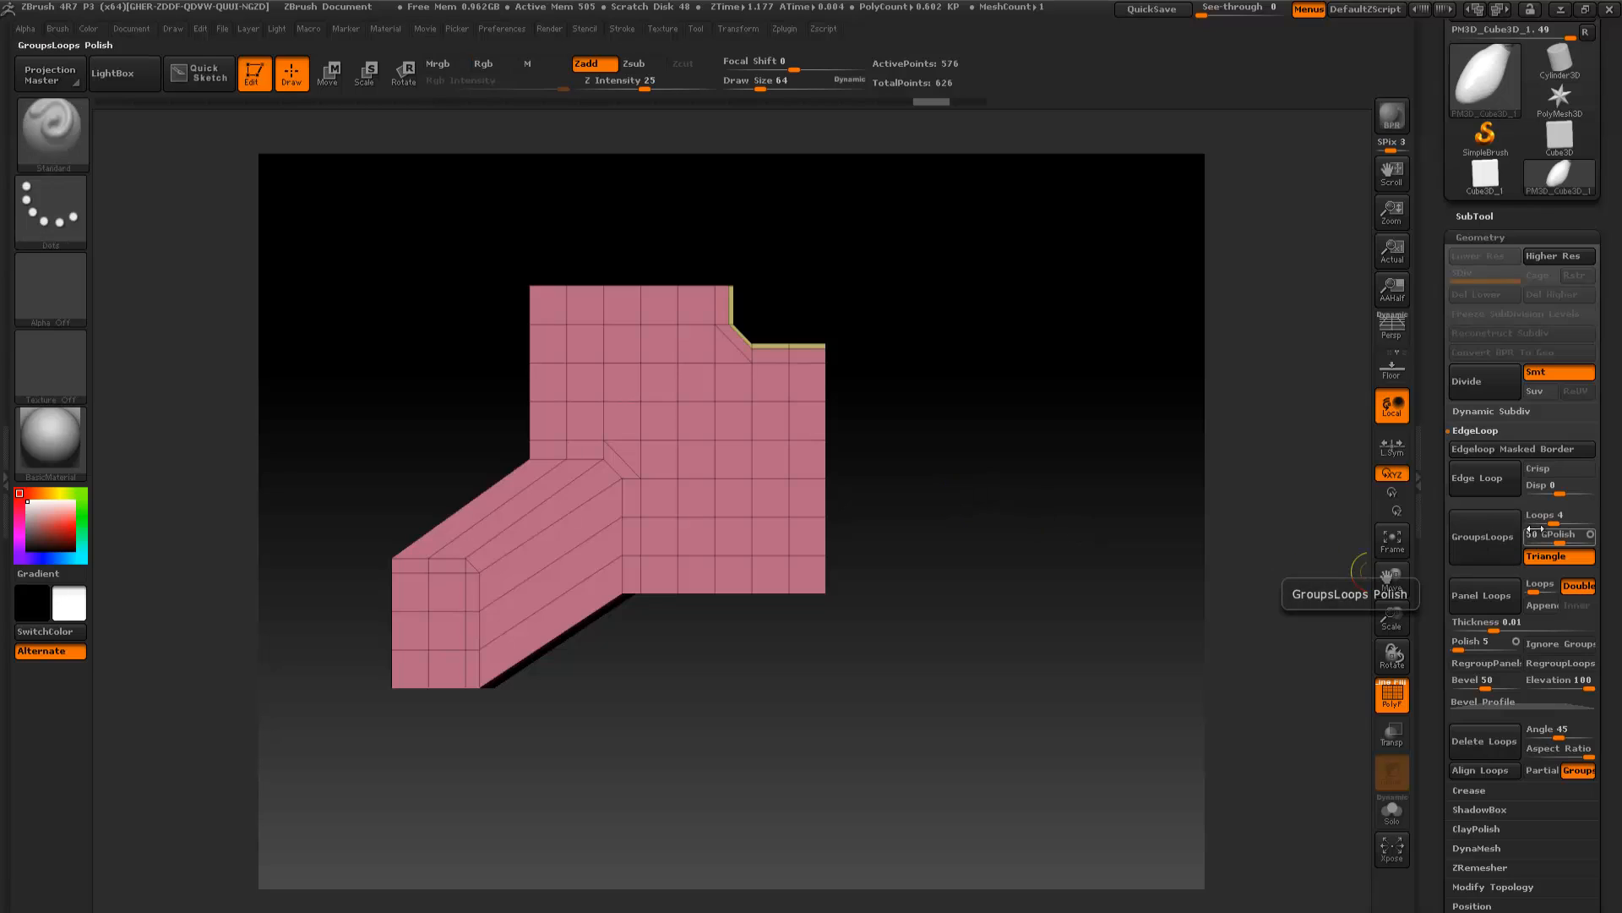
Set GPolish to 16, try GroupsLoops on the mesh around the notch, and undo the result
click(1543, 535)
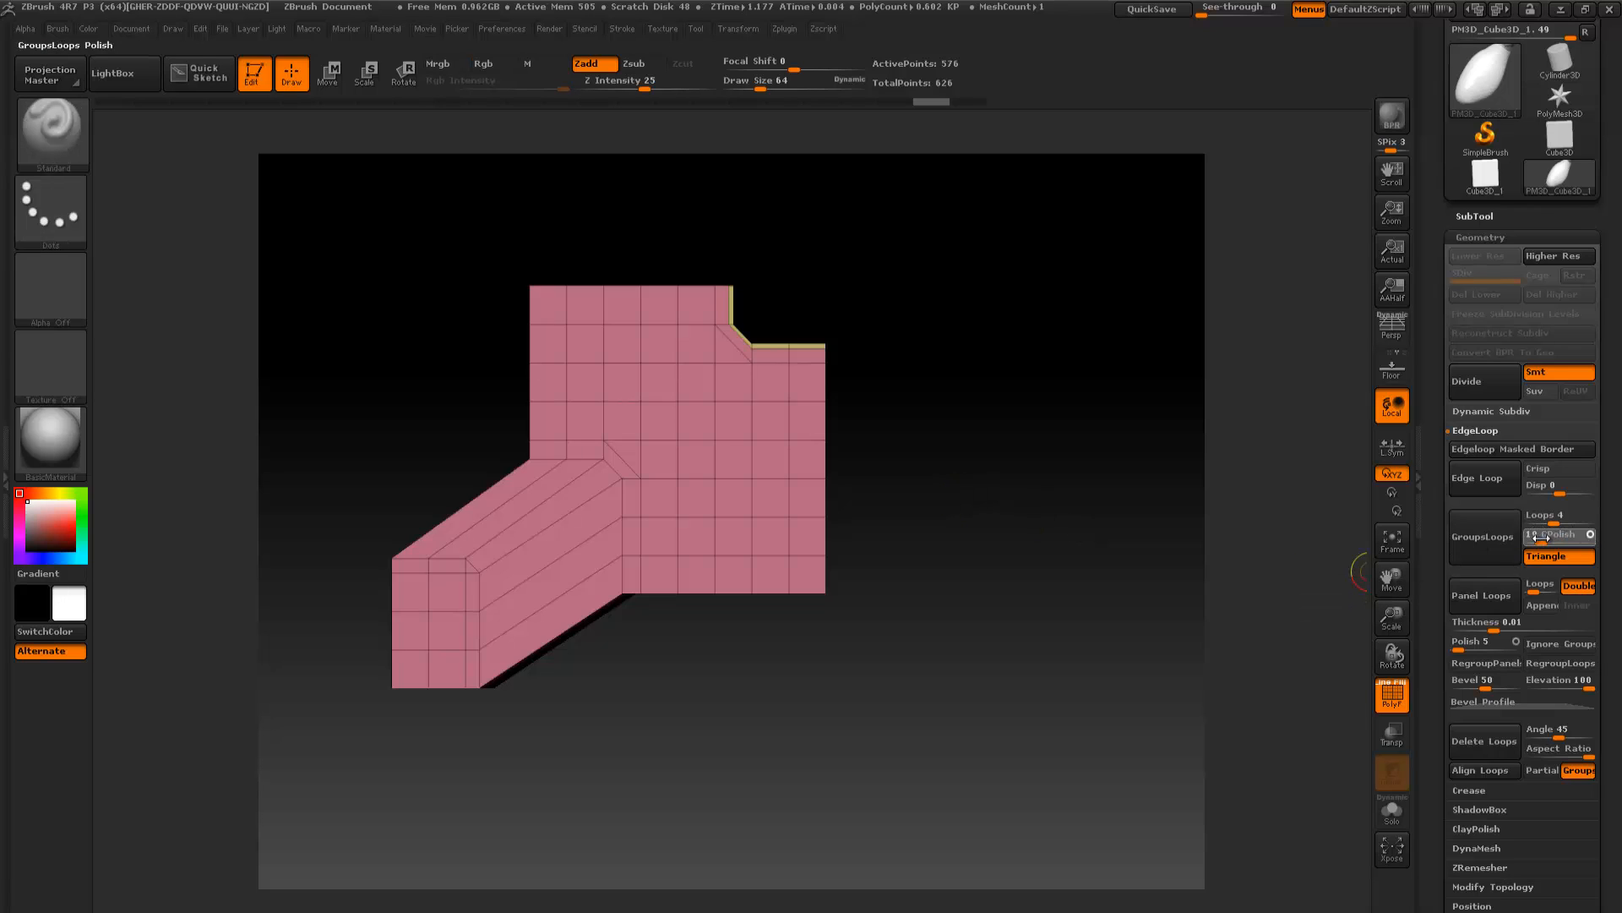
drag(1540, 535, 1535, 535)
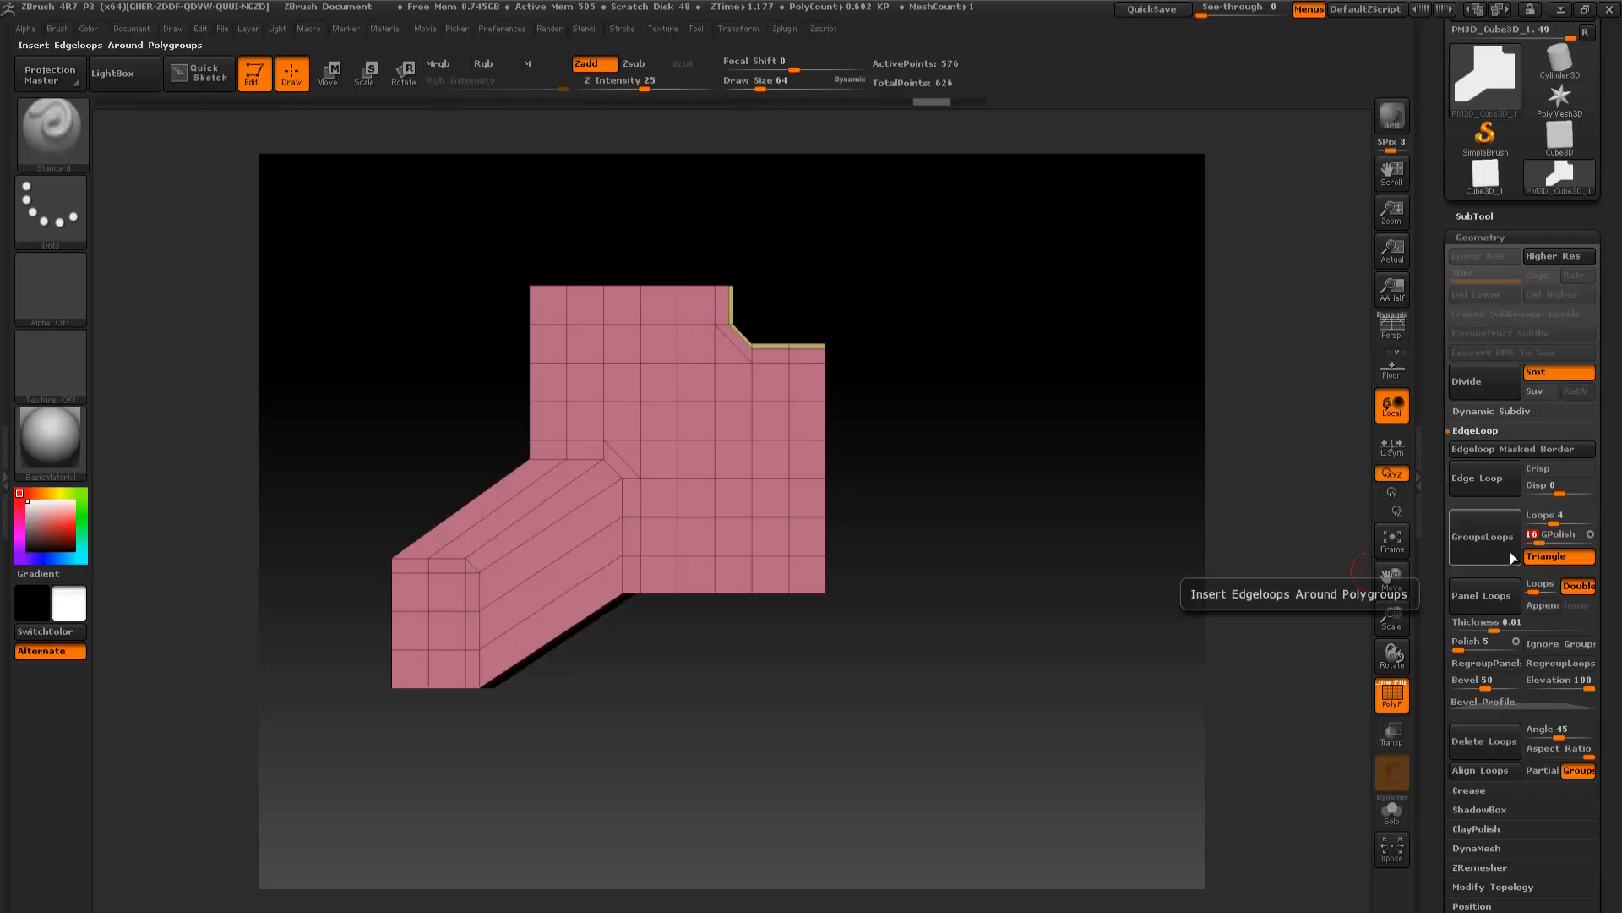
click(1464, 534)
mouse_move(949, 529)
mouse_down()
mouse_move(906, 592)
mouse_move(926, 655)
mouse_move(941, 553)
mouse_up()
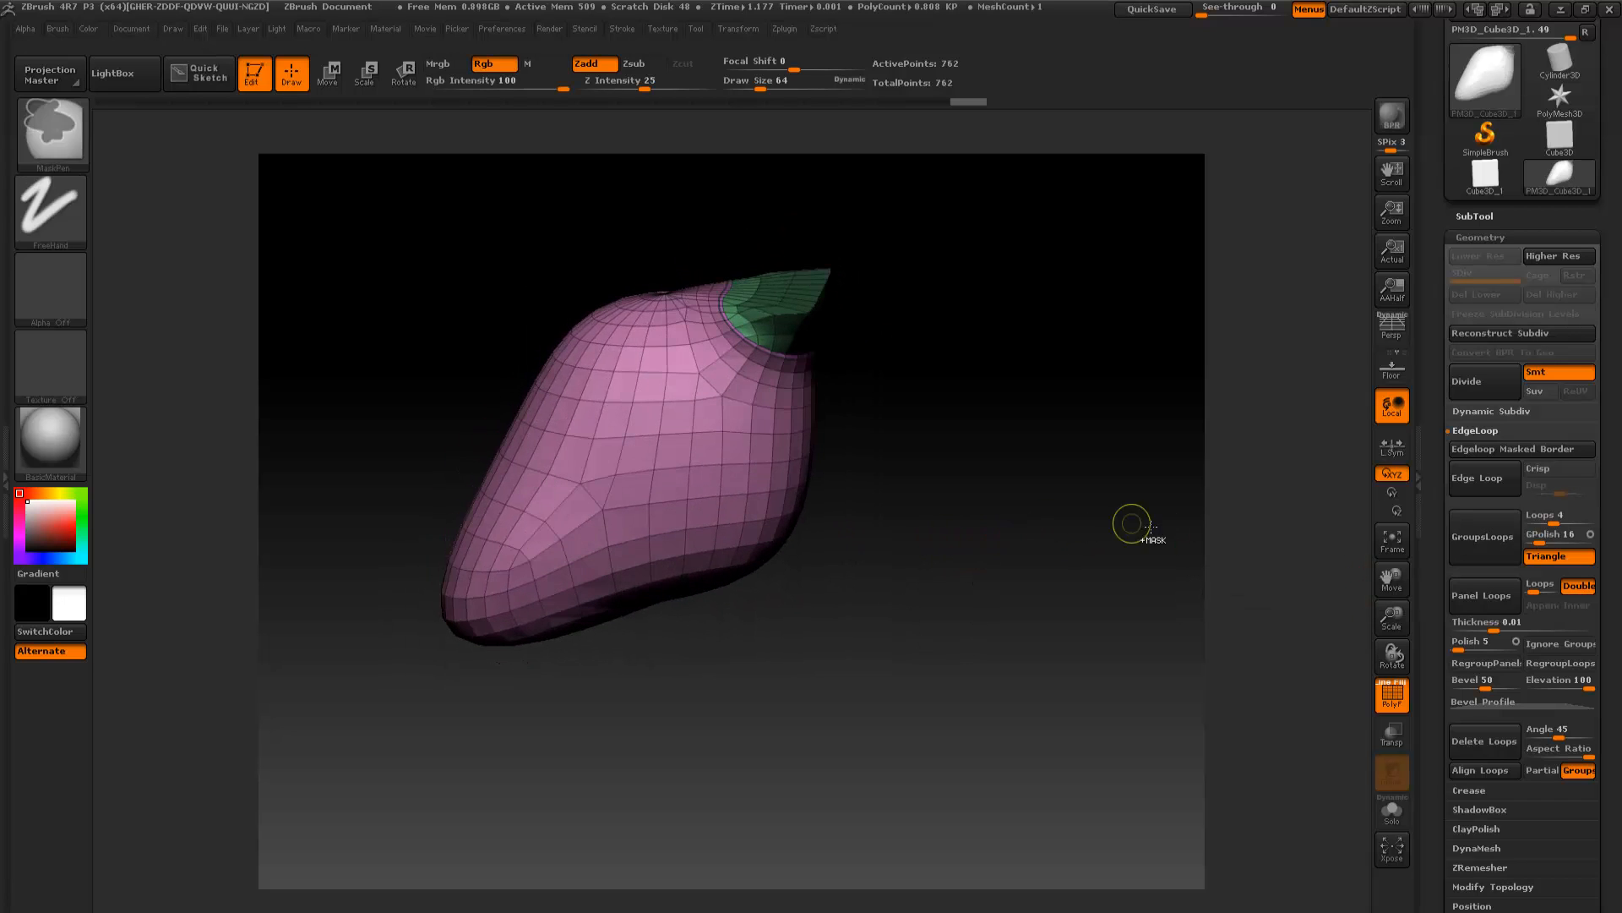
key(ctrl+z)
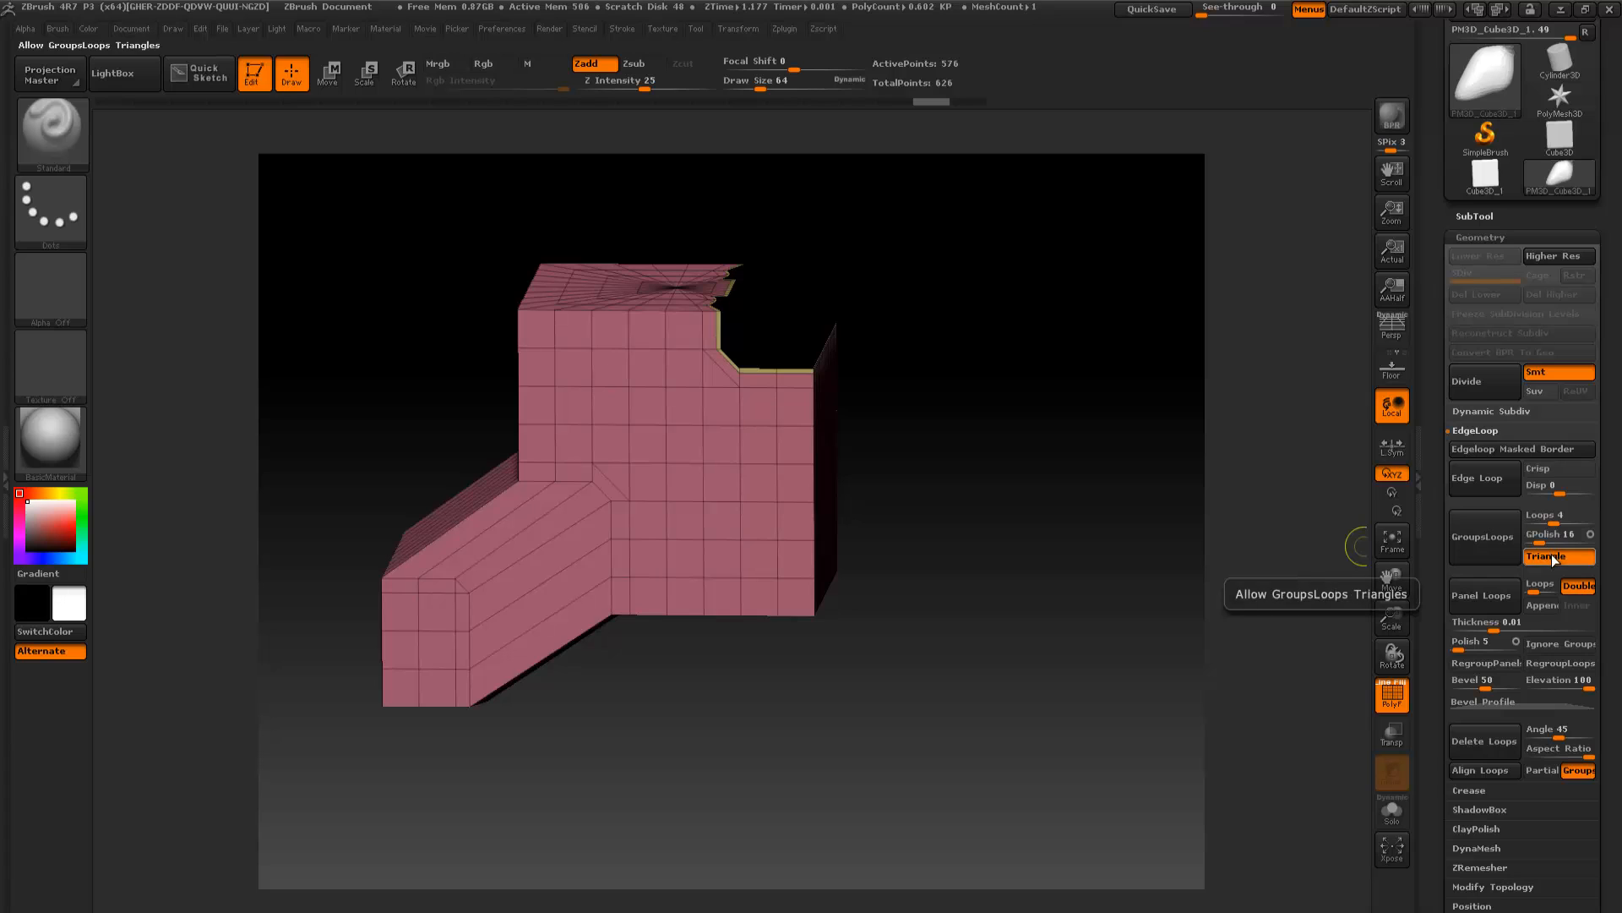
Turn off Triangle, set GPolish to 3, try GroupsLoops on the mesh, and undo the result
click(1543, 555)
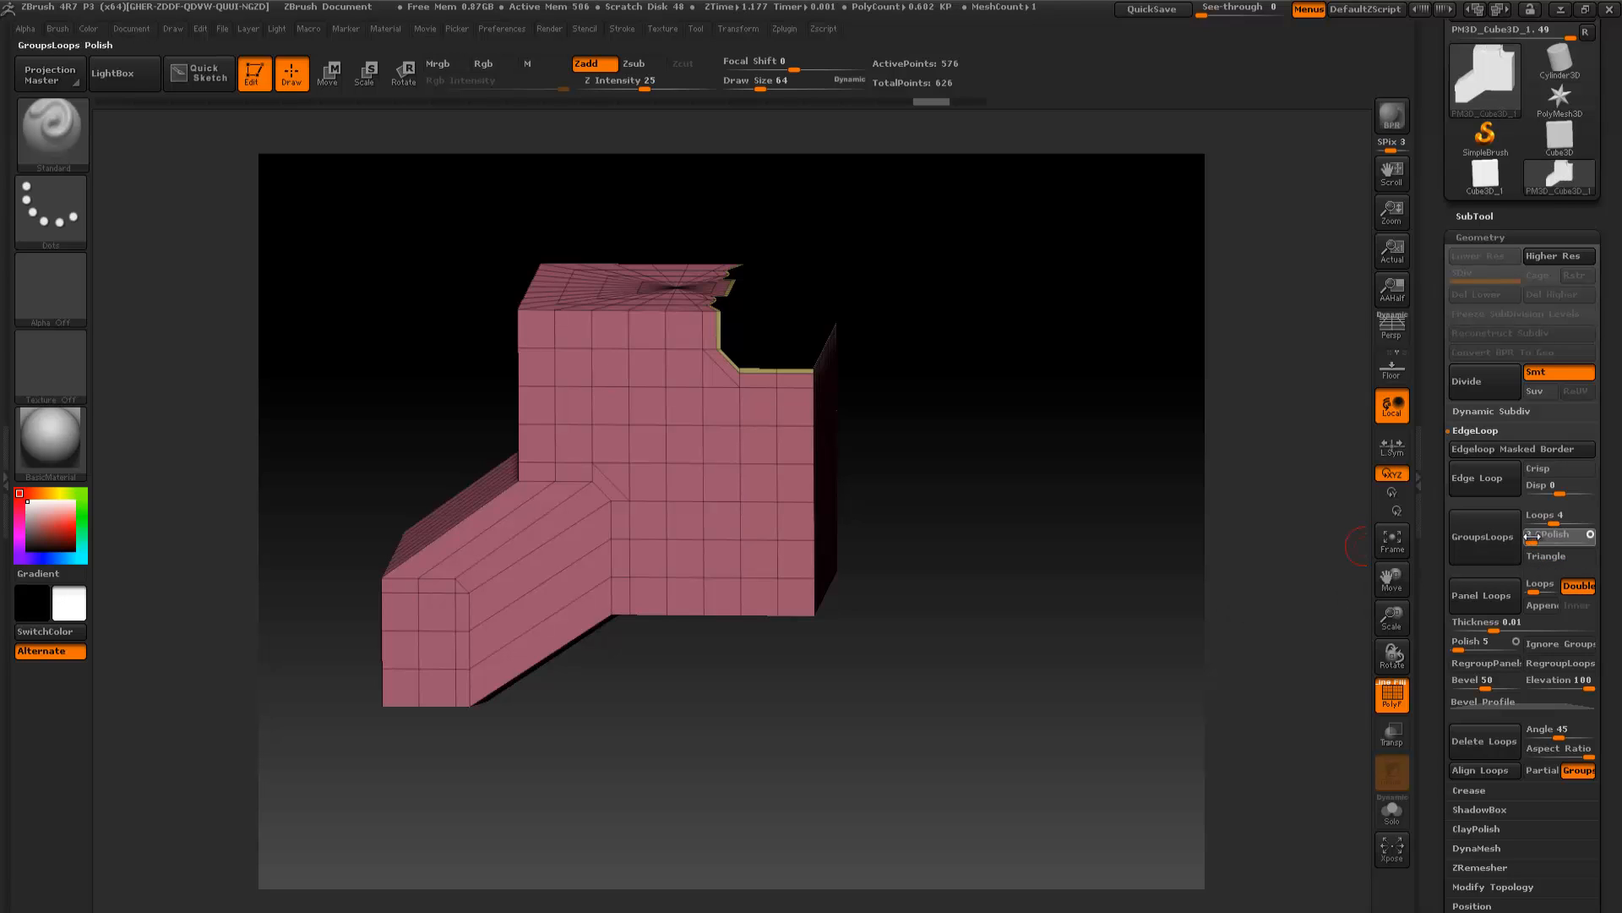
click(1496, 544)
mouse_move(1073, 490)
mouse_down()
mouse_move(1024, 505)
mouse_move(1054, 496)
mouse_move(1052, 468)
mouse_move(1068, 526)
mouse_move(1051, 505)
mouse_up()
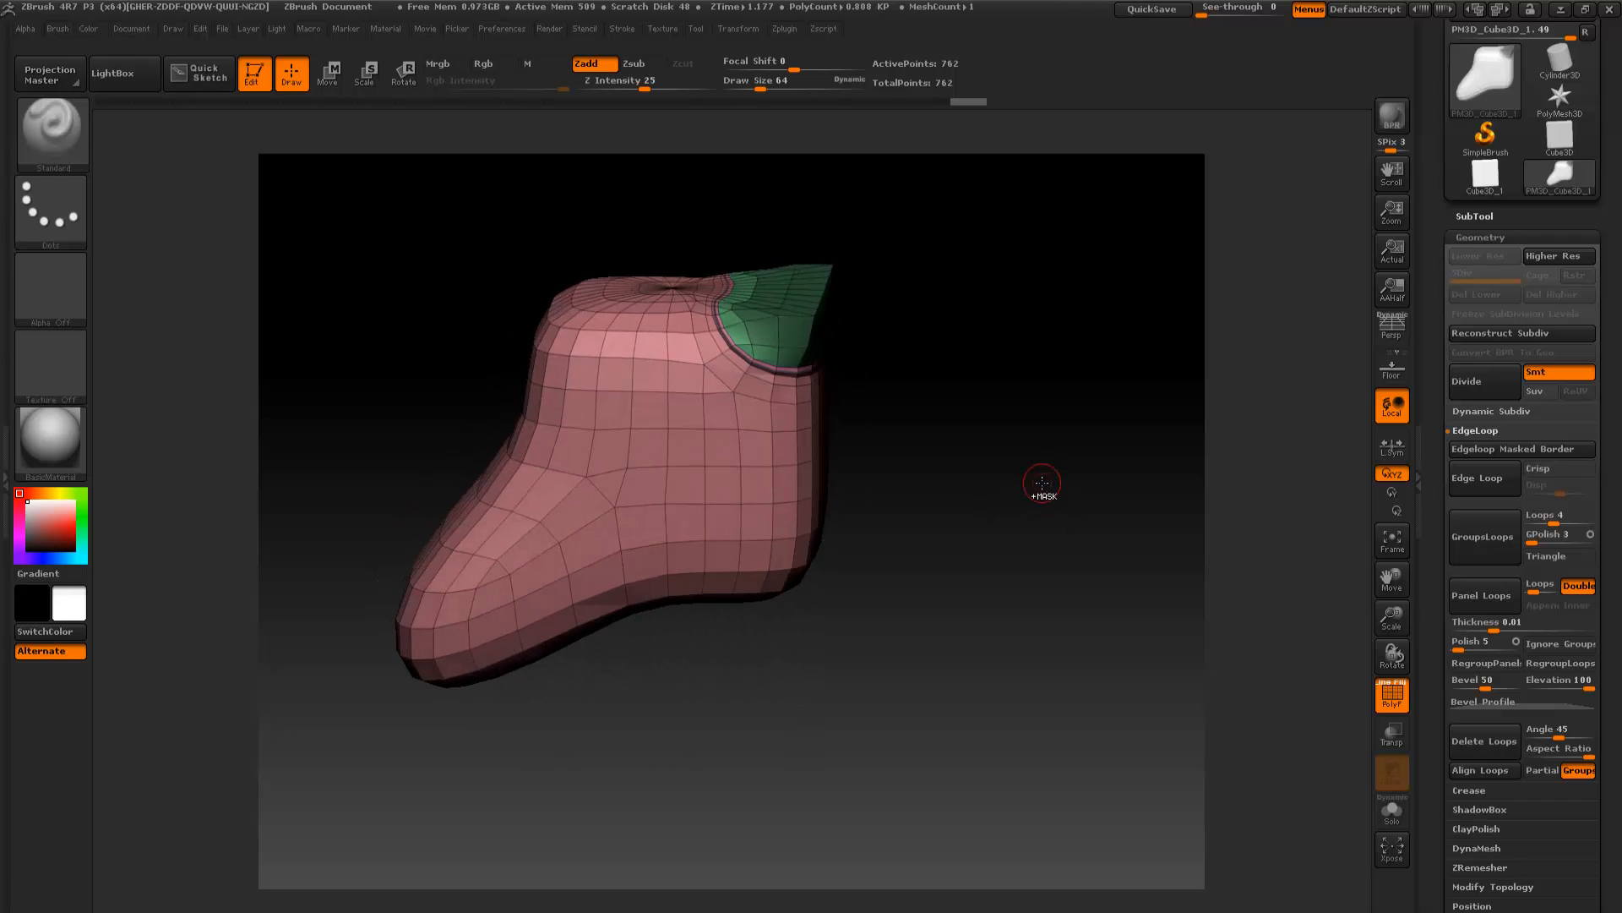
key(ctrl+z)
Hide the upper-right corner polygroup again, set GPolish to 4, and run GroupsLoops on the remaining mesh
ctrl+shift+click(1037, 475)
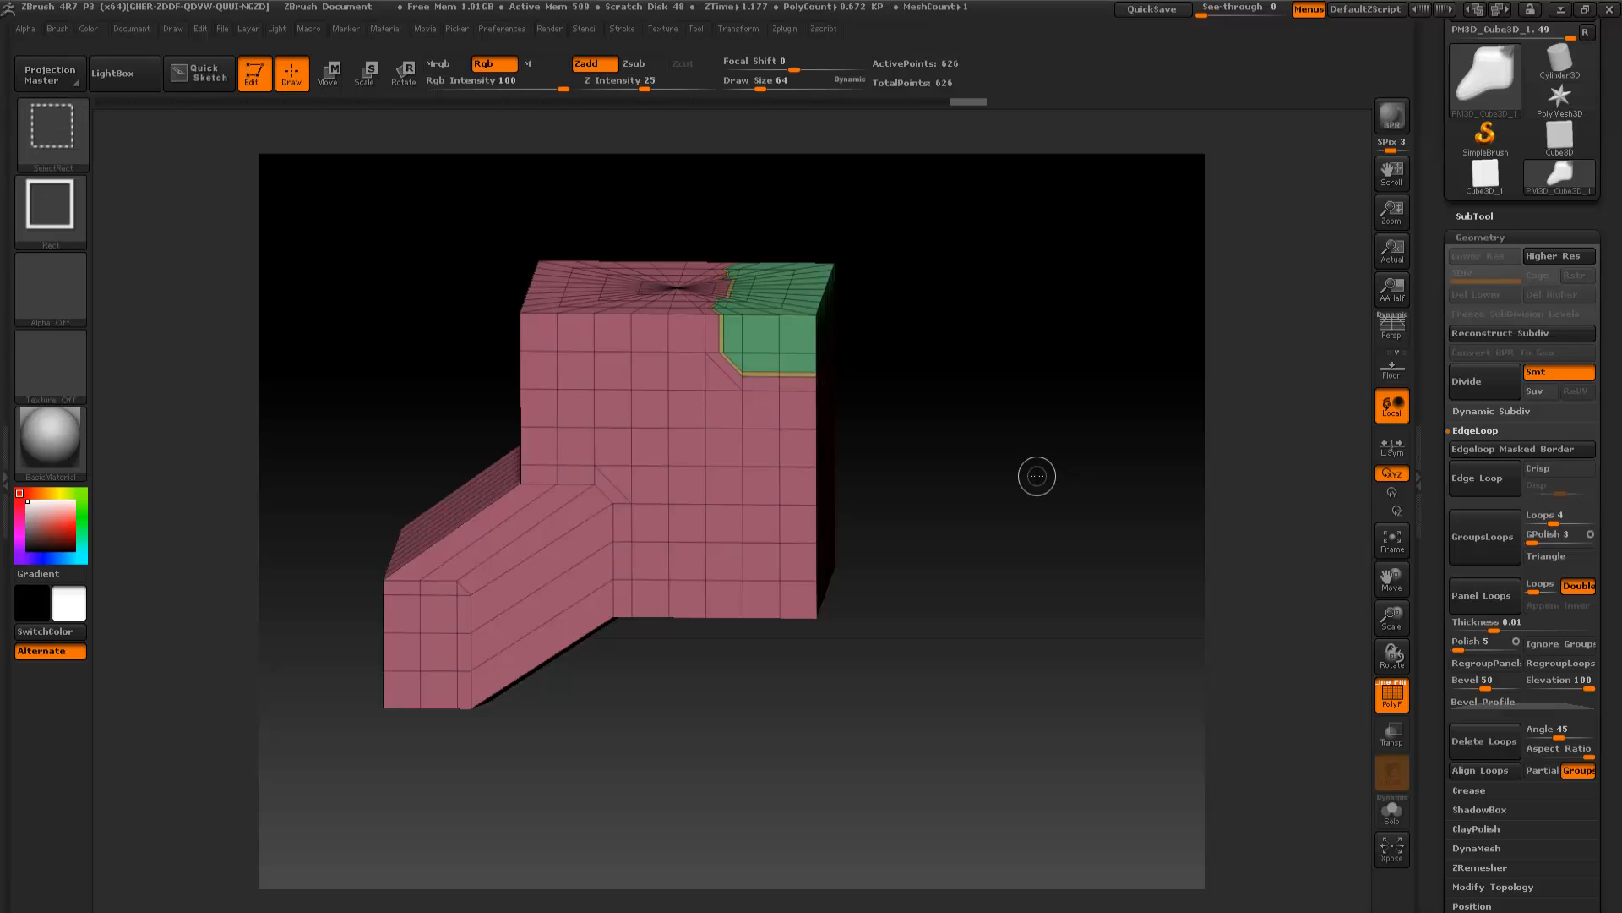
ctrl+shift+click(762, 336)
ctrl+shift+click(957, 496)
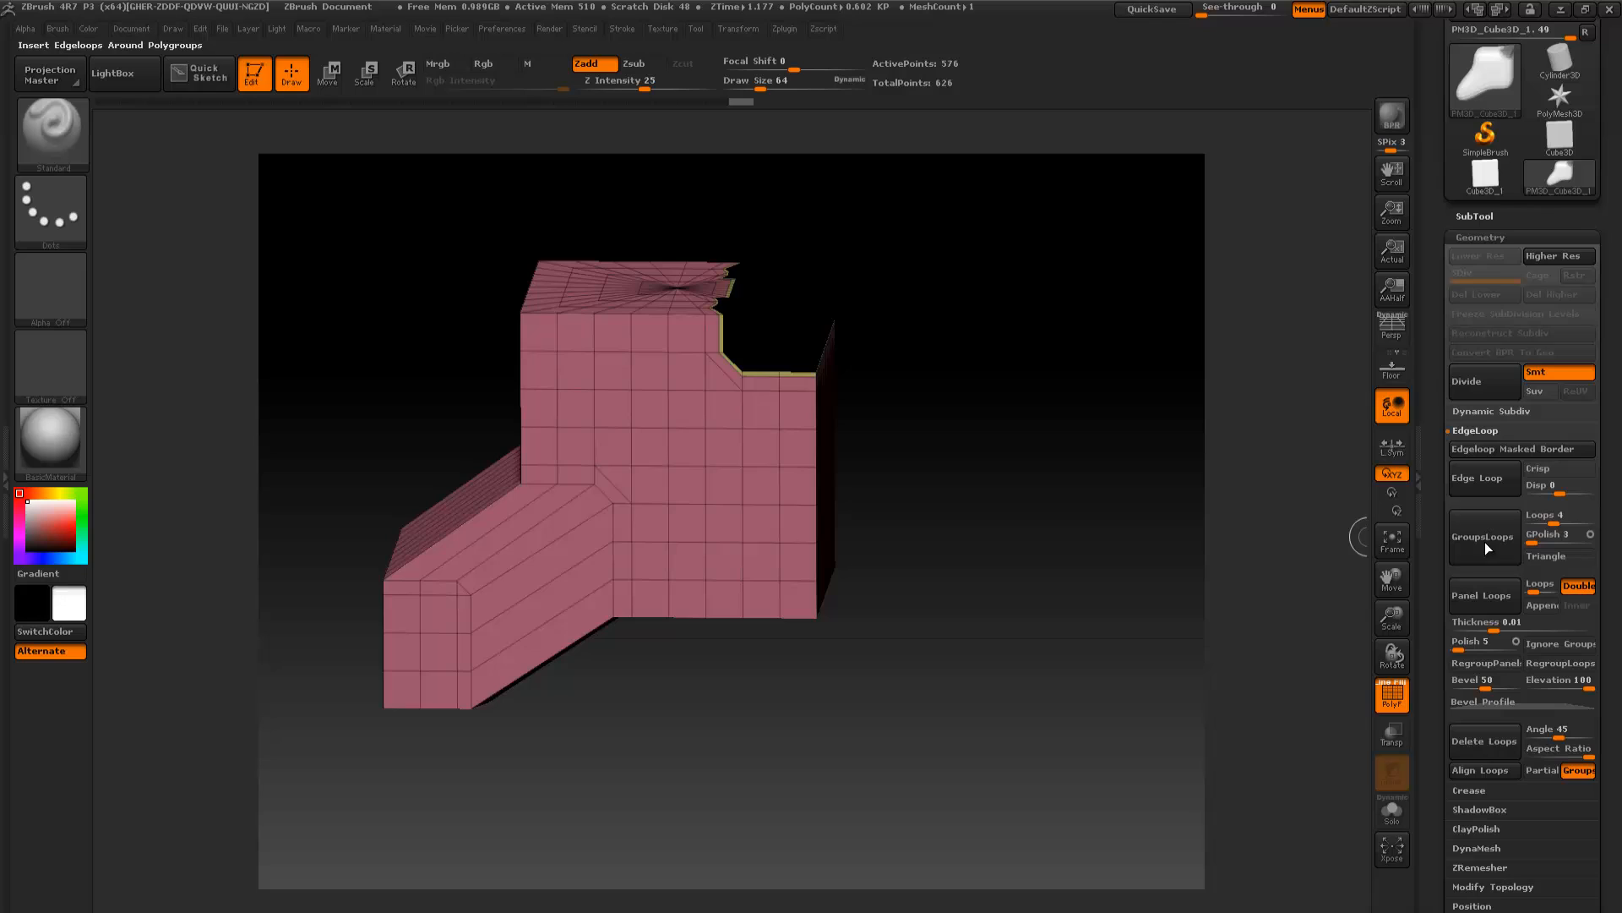
drag(1540, 545, 1536, 548)
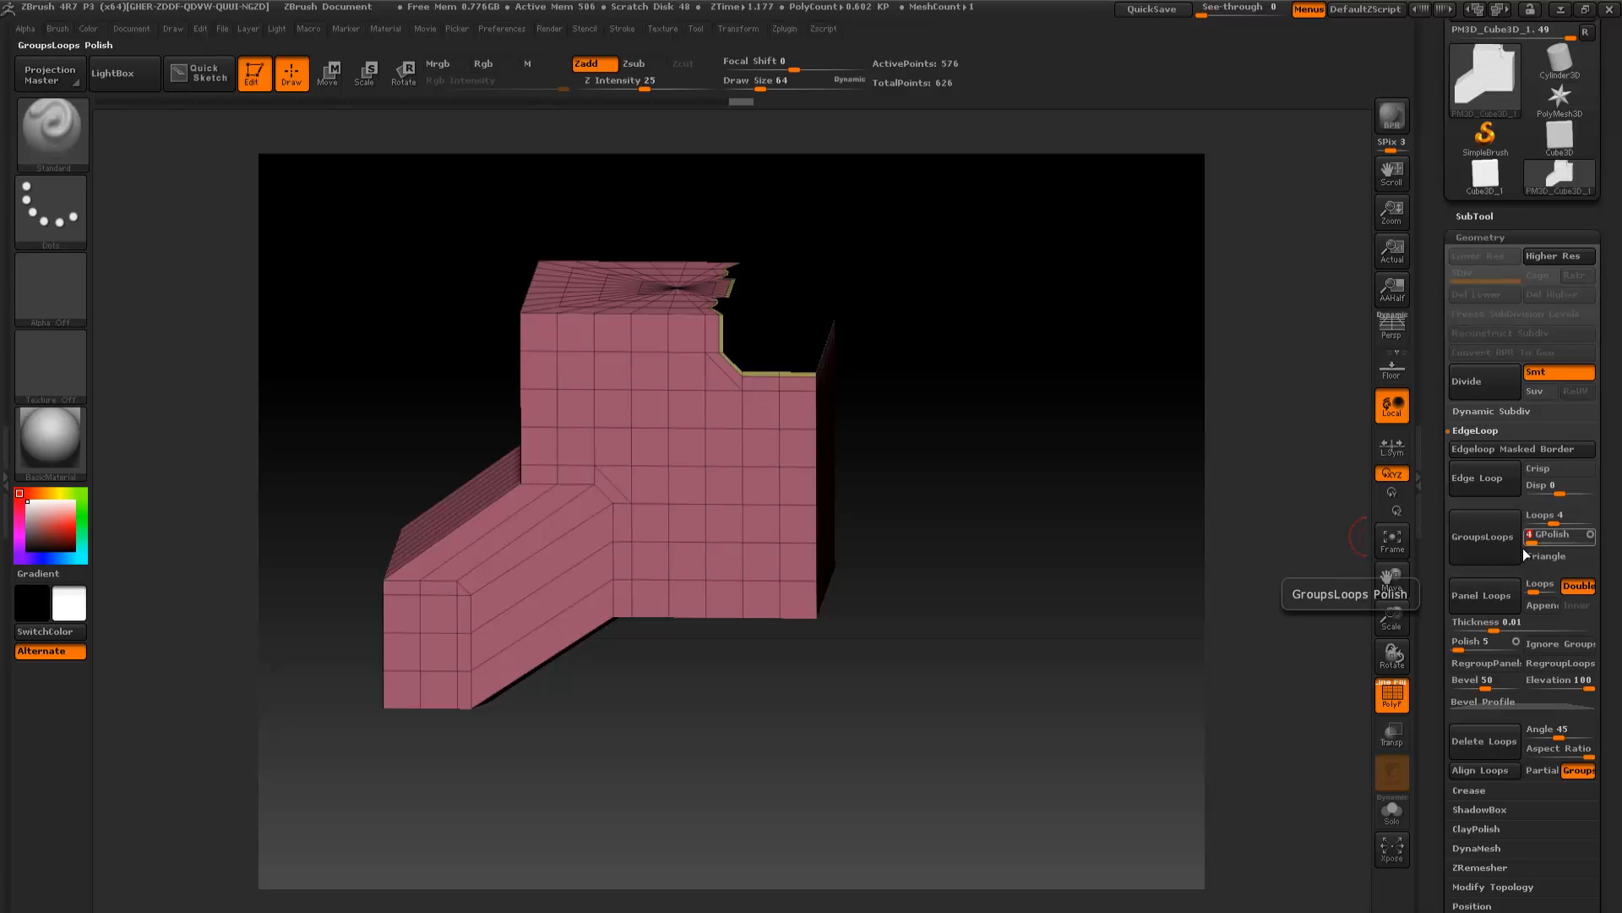
click(1488, 536)
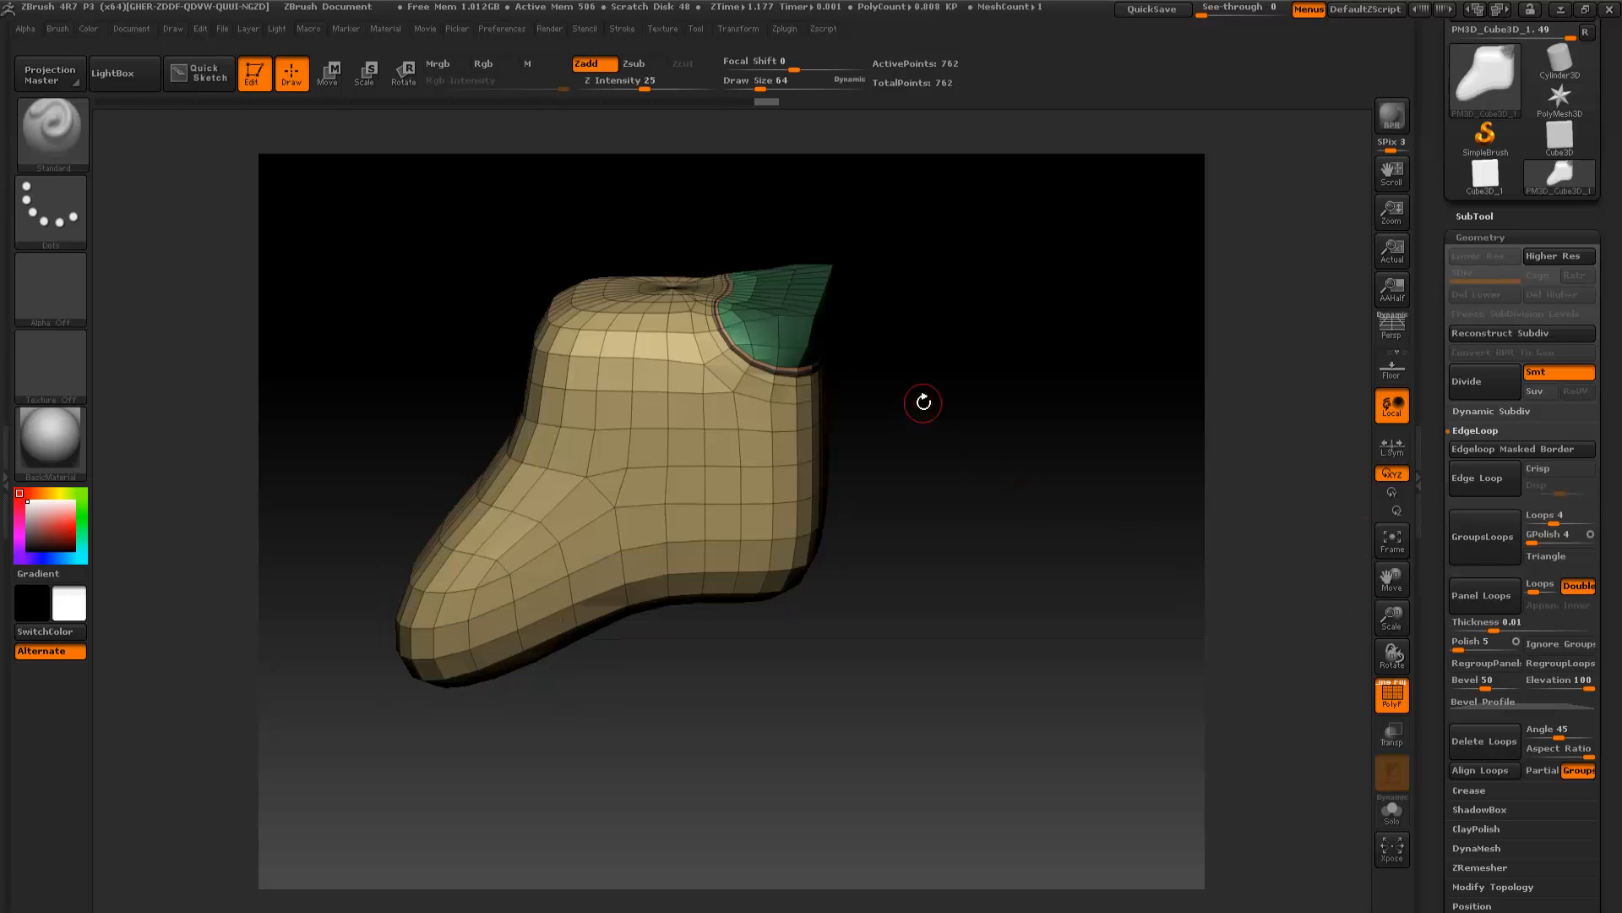
Undo the last GroupsLoops and reapply it with 4 loops, GPolish 4 and Triangle off to examine the border loops
mouse_move(919, 402)
mouse_down()
mouse_move(971, 409)
mouse_move(910, 405)
mouse_up()
key(ctrl+z)
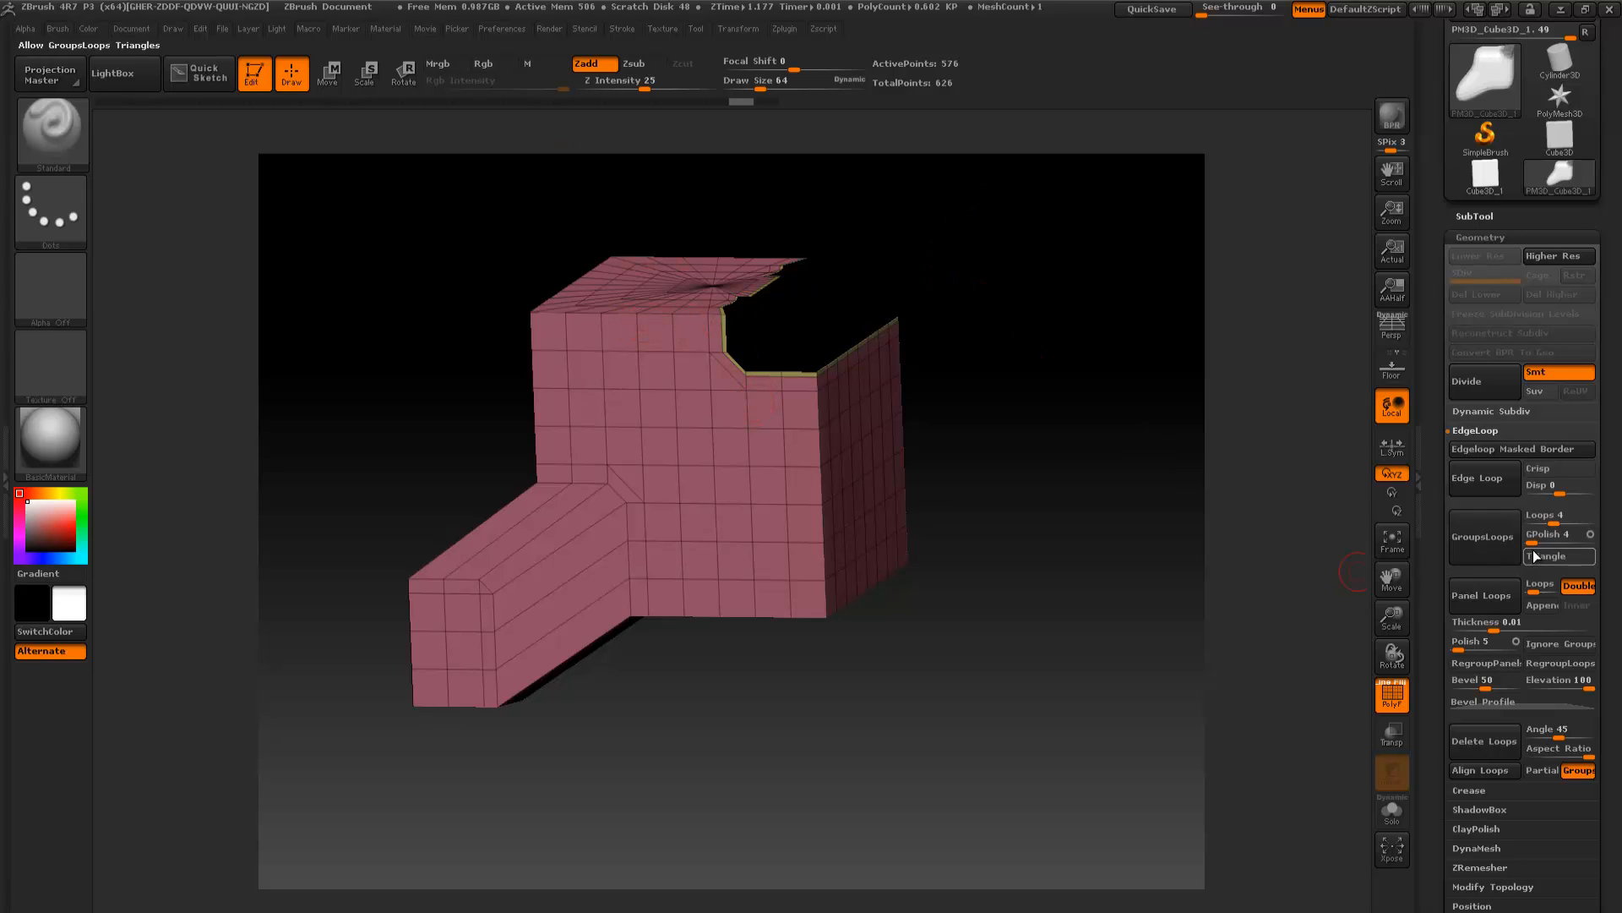
click(1494, 548)
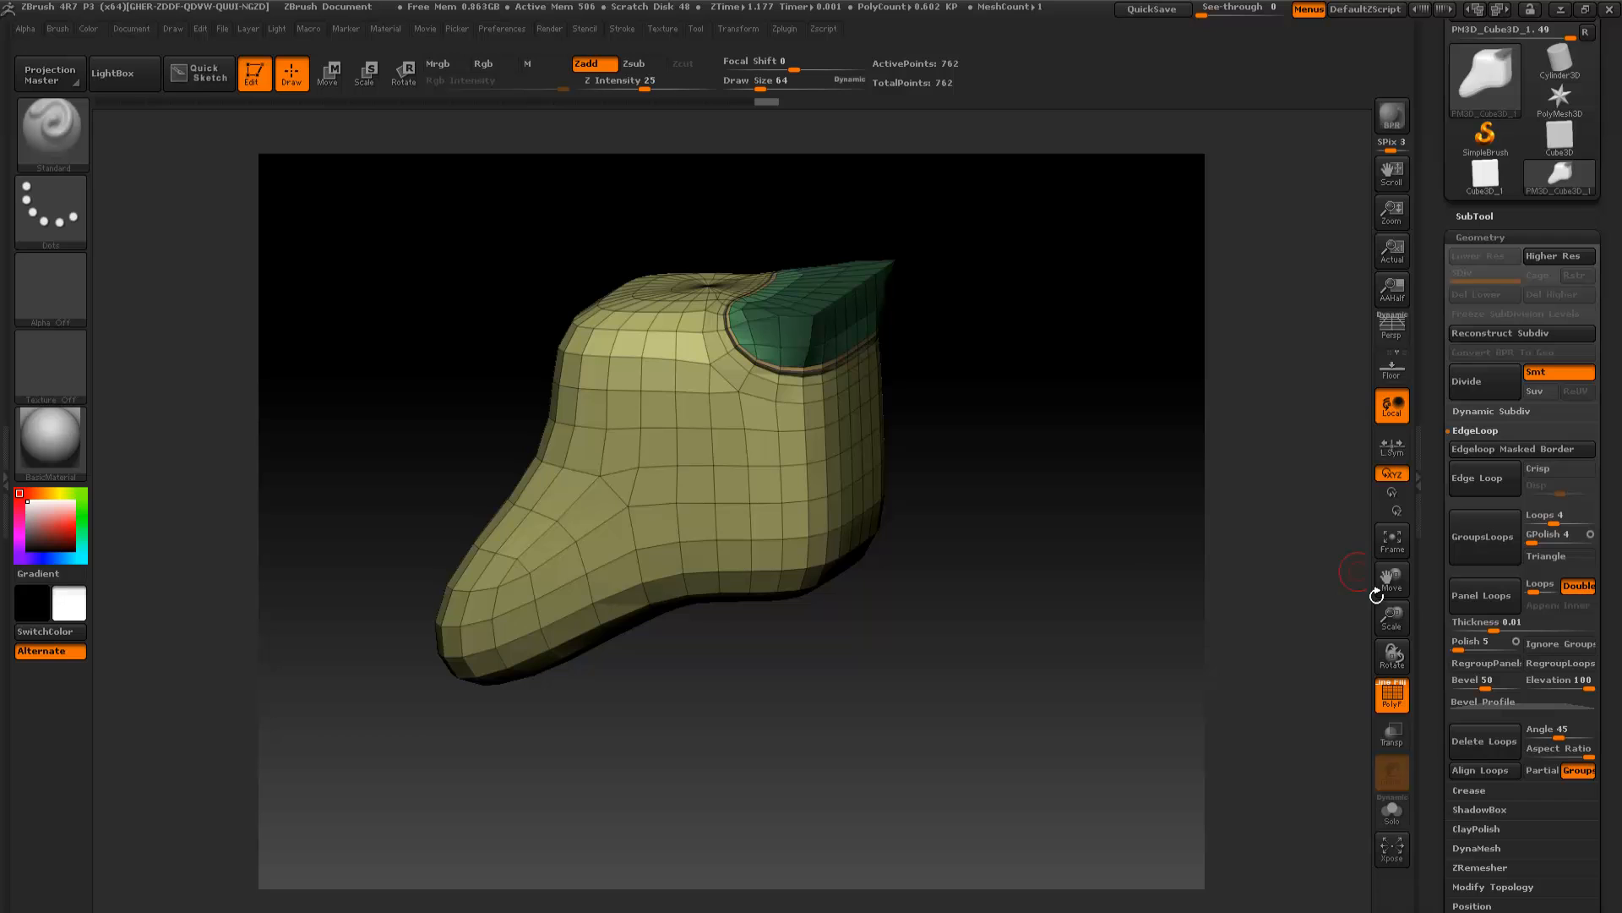
drag(1396, 608, 1404, 668)
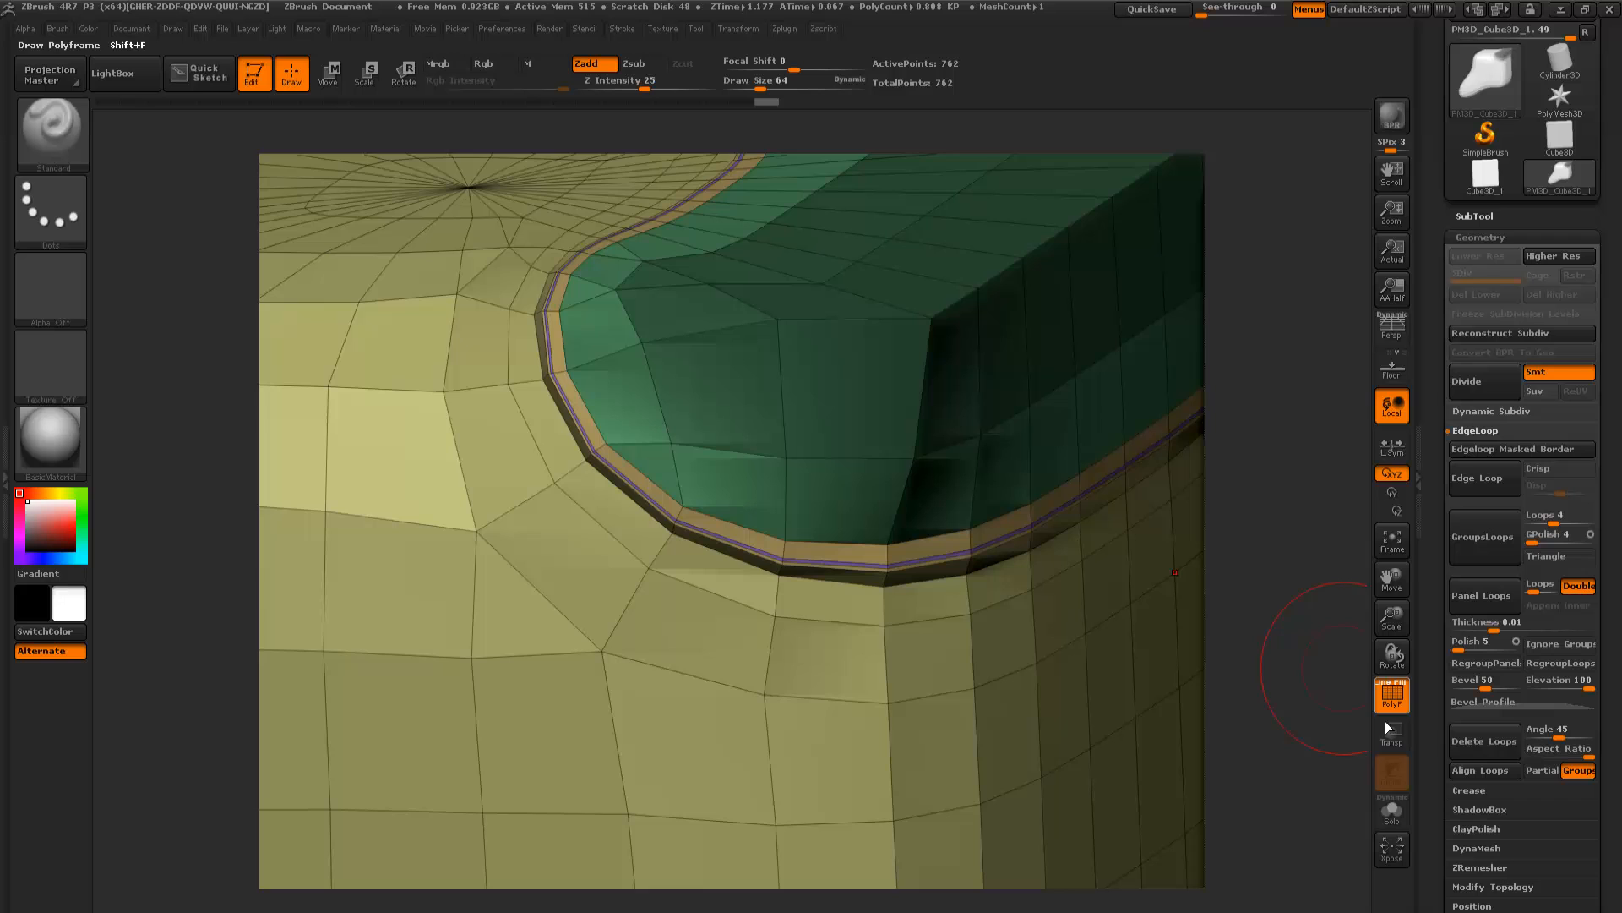
Examine the border loops around the notch and undo the last GroupsLoops
drag(1392, 617, 1192, 621)
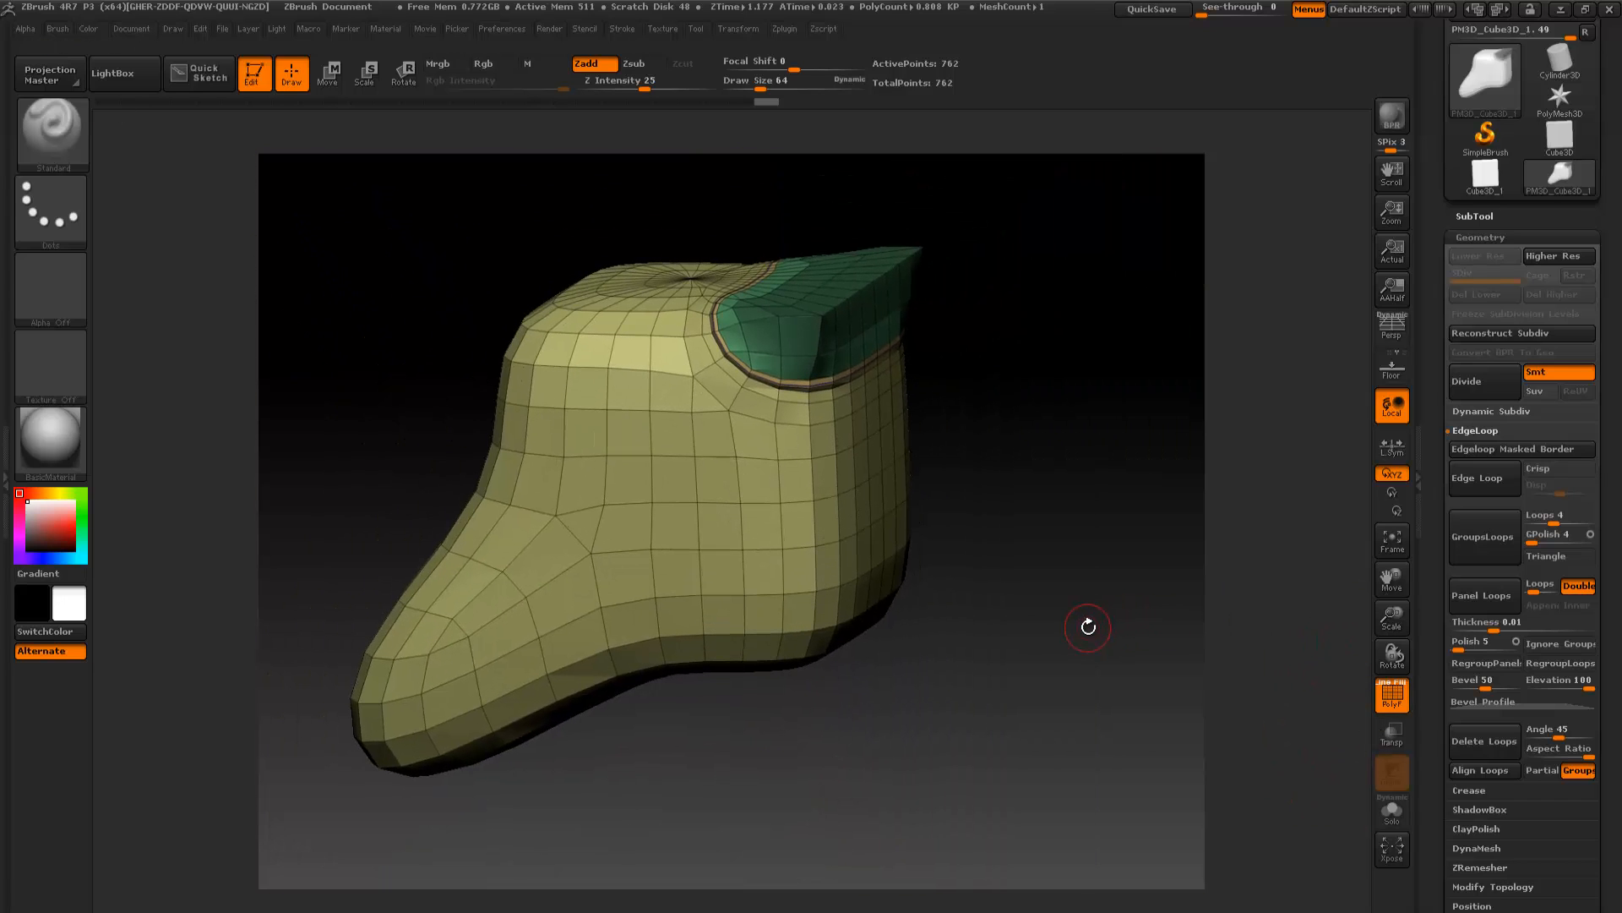
mouse_move(1047, 573)
mouse_down()
mouse_move(1116, 572)
mouse_move(1079, 583)
mouse_move(1059, 553)
mouse_up()
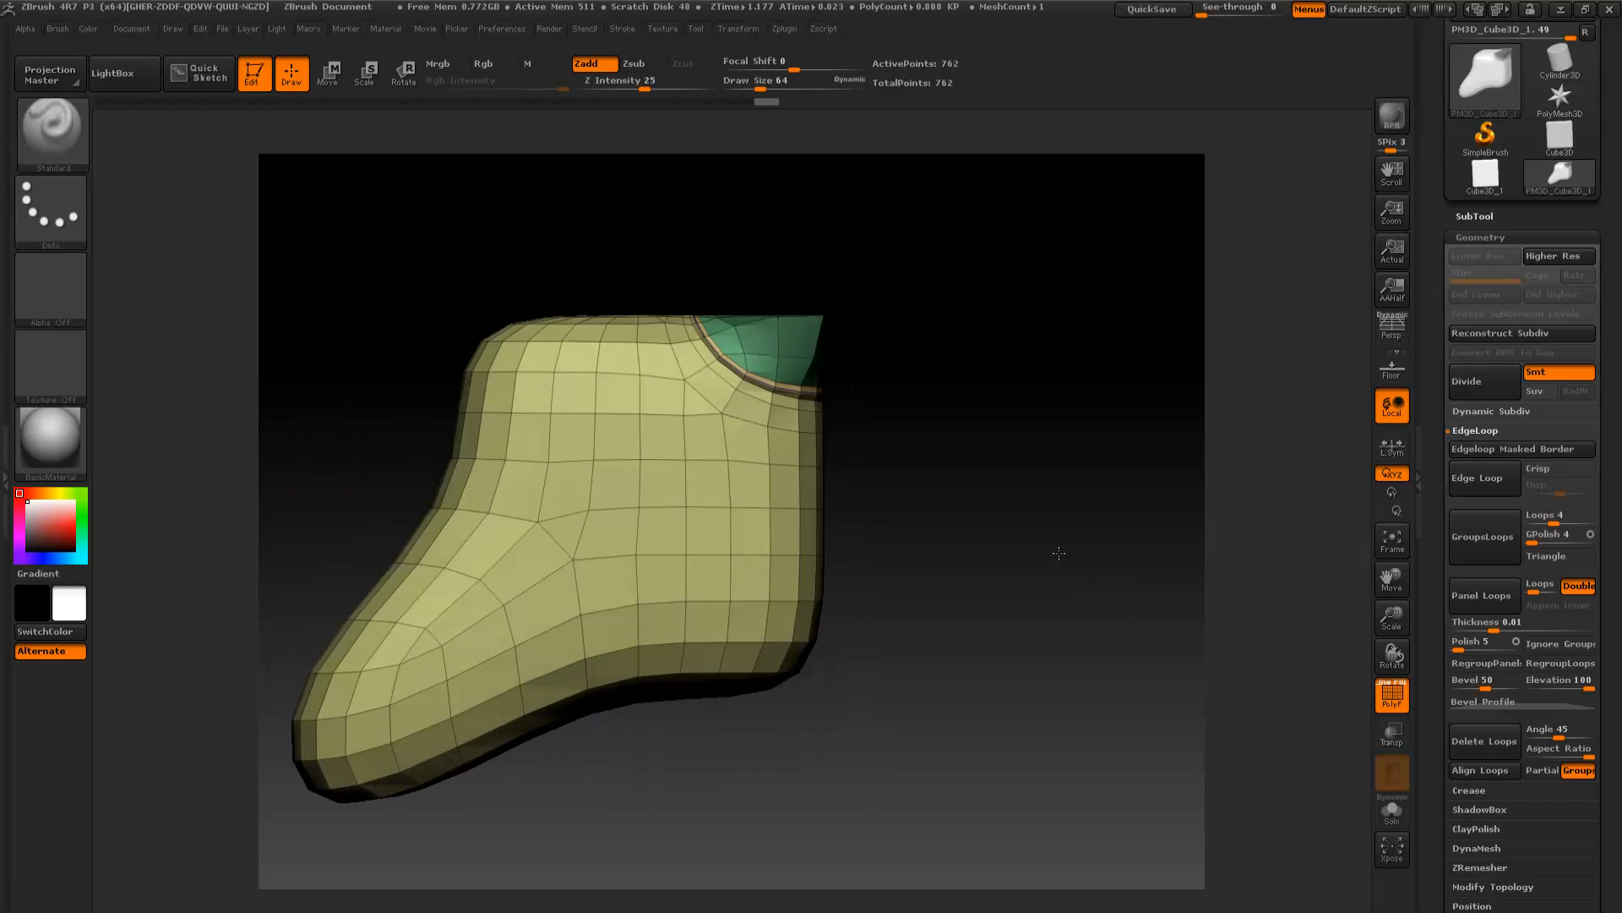
key(ctrl)
mouse_move(1551, 525)
key(ctrl+z)
Set the GroupsLoops count to 8, run GroupsLoops on the remaining mesh, and examine the new border loops
drag(1552, 525, 1564, 523)
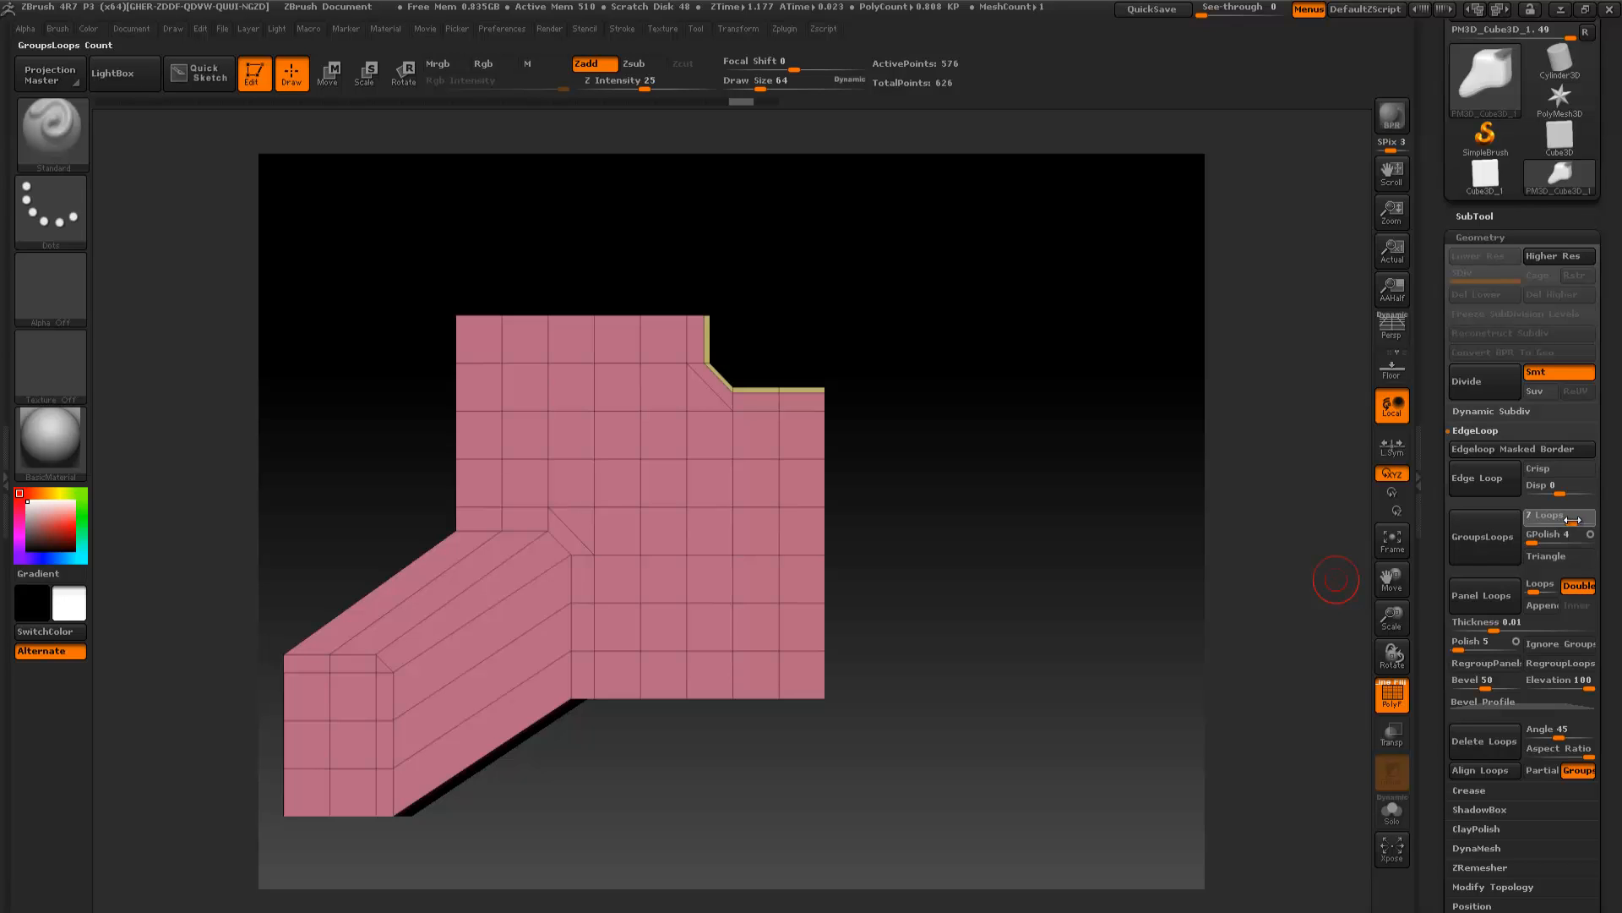
click(1487, 549)
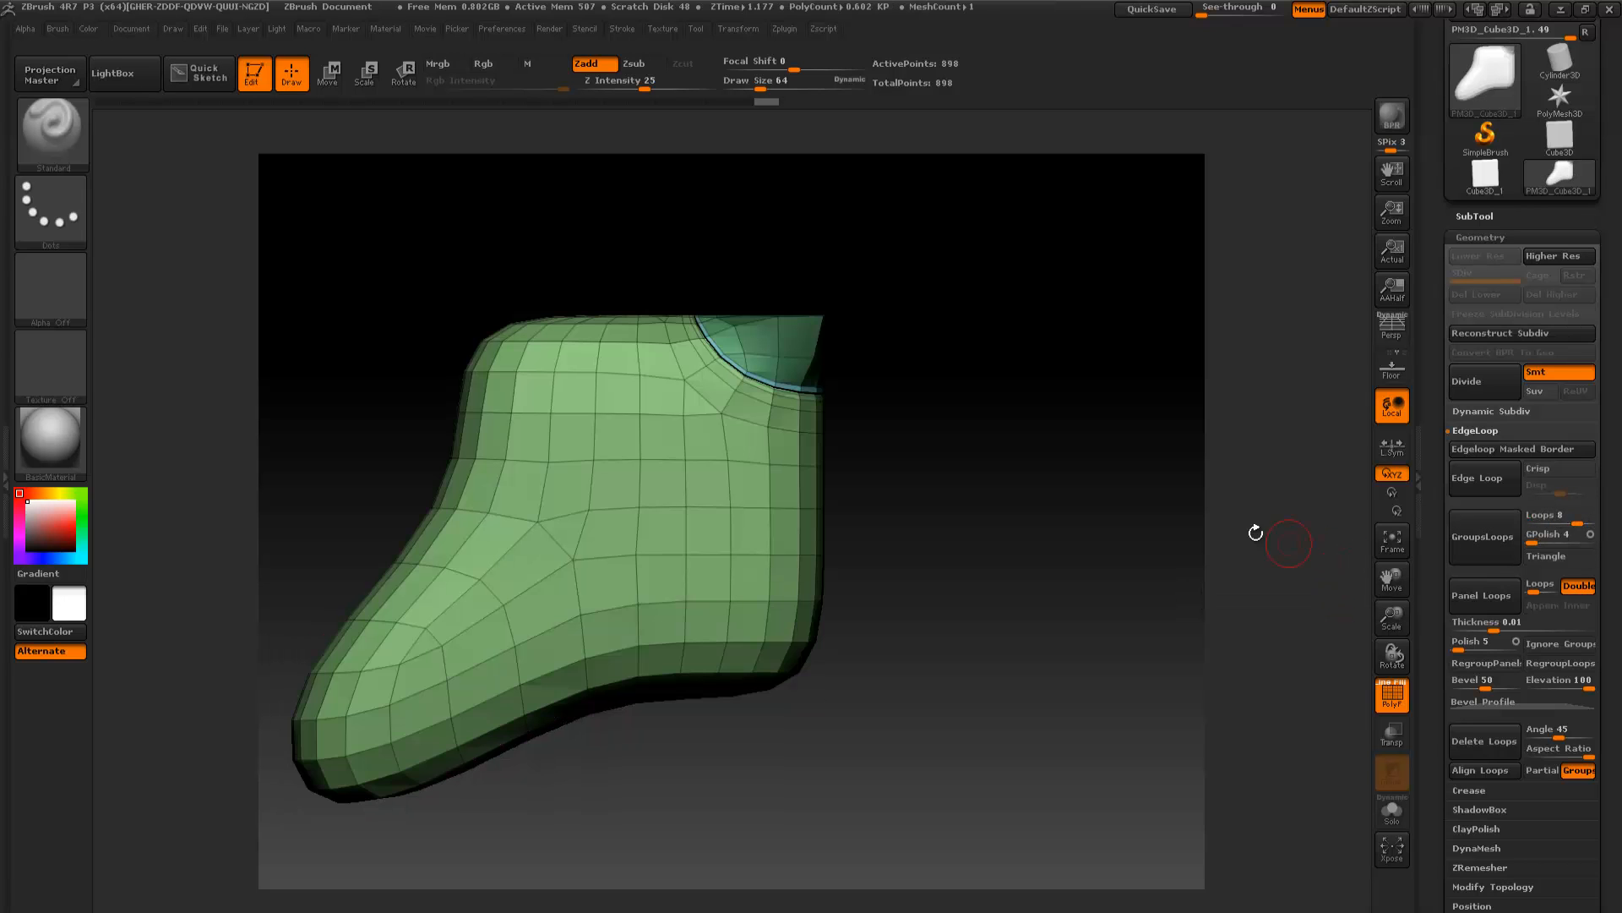
drag(944, 433, 956, 442)
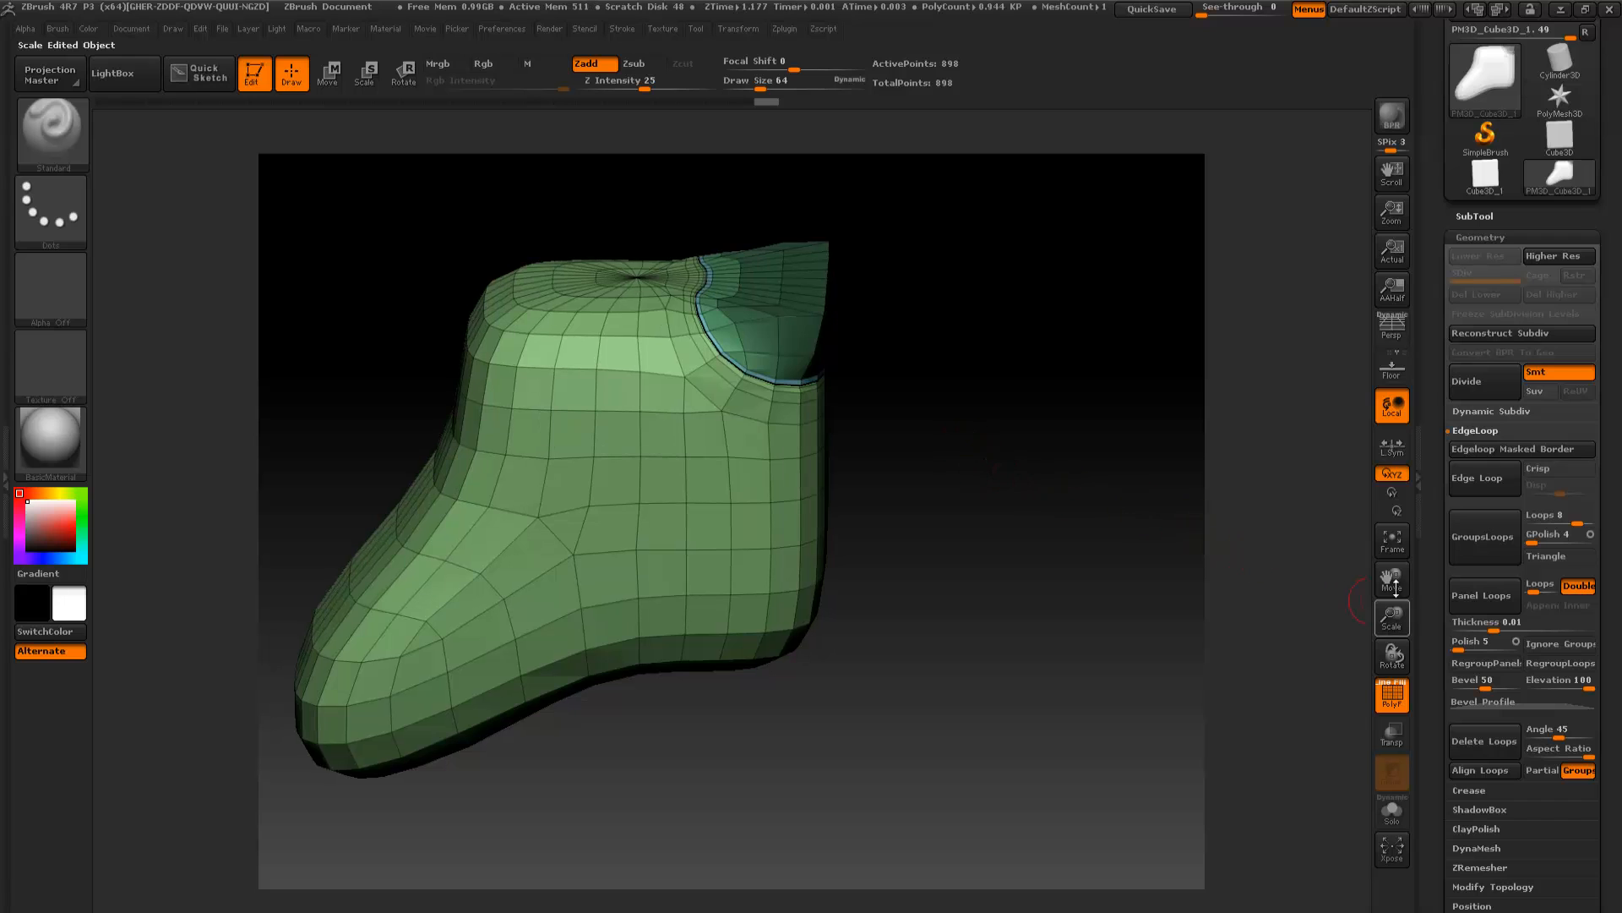
drag(1393, 618, 1396, 554)
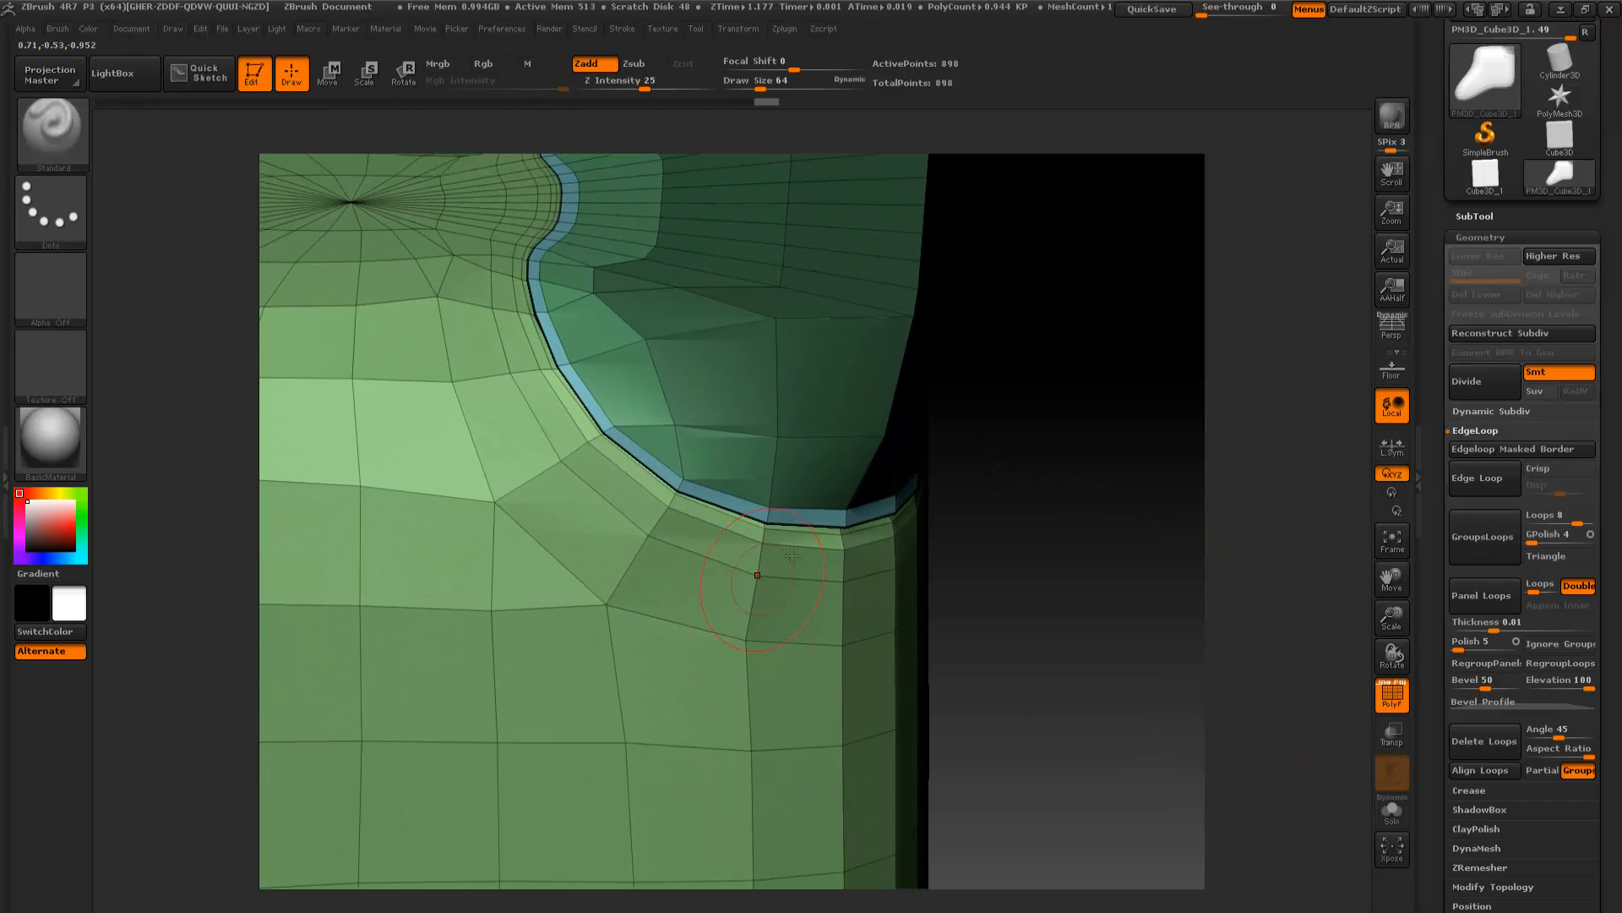
mouse_move(710, 583)
shift+mouse_down()
mouse_move(770, 545)
mouse_move(743, 520)
mouse_move(626, 523)
mouse_move(592, 405)
mouse_move(669, 503)
mouse_move(887, 575)
shift+mouse_up()
mouse_move(1022, 572)
mouse_down()
mouse_move(1033, 464)
mouse_move(933, 525)
mouse_up()
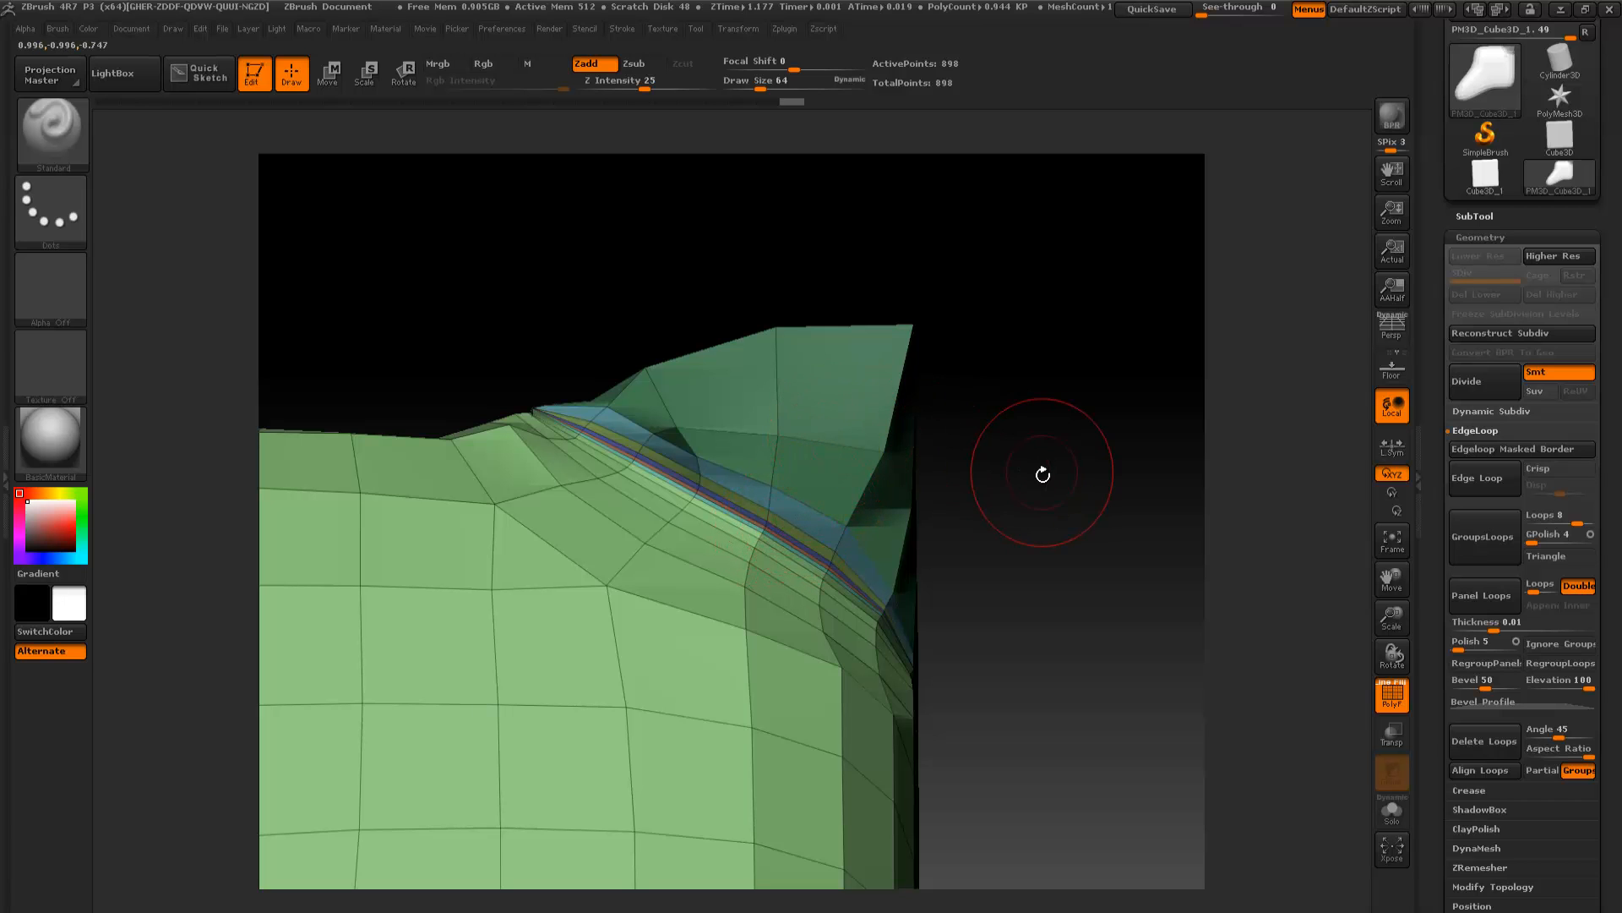
mouse_move(1043, 471)
mouse_down()
mouse_move(1041, 576)
mouse_move(1058, 579)
mouse_move(1028, 576)
mouse_up()
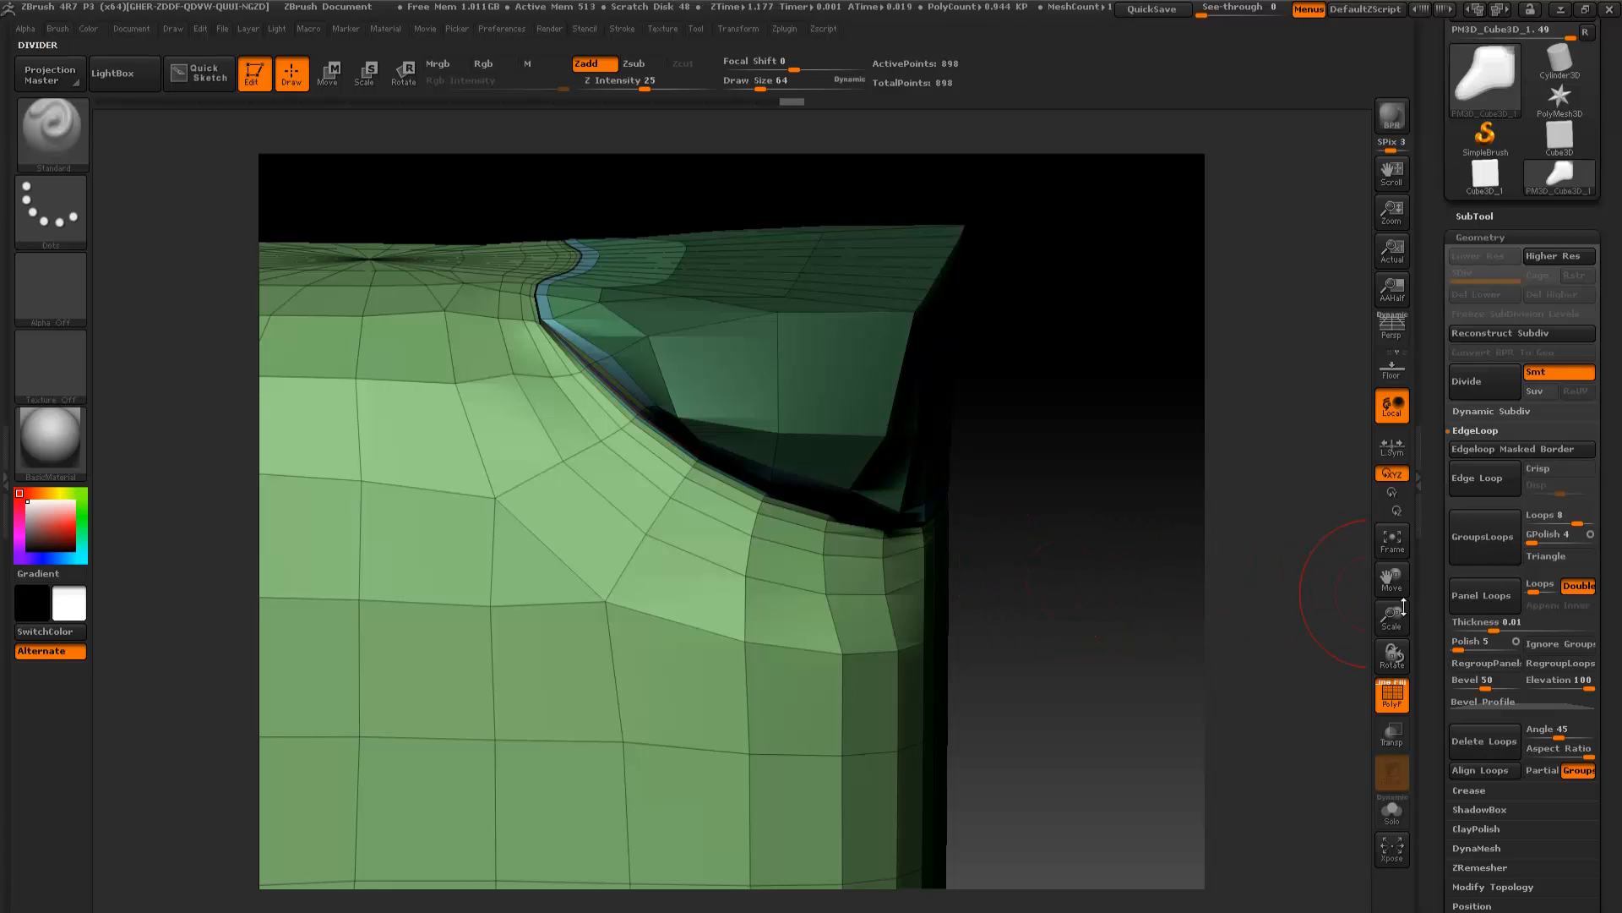
Undo the 8-loop GroupsLoops and step back until the hidden corner polygroup is shown again
drag(1392, 615, 1150, 531)
key(ctrl)
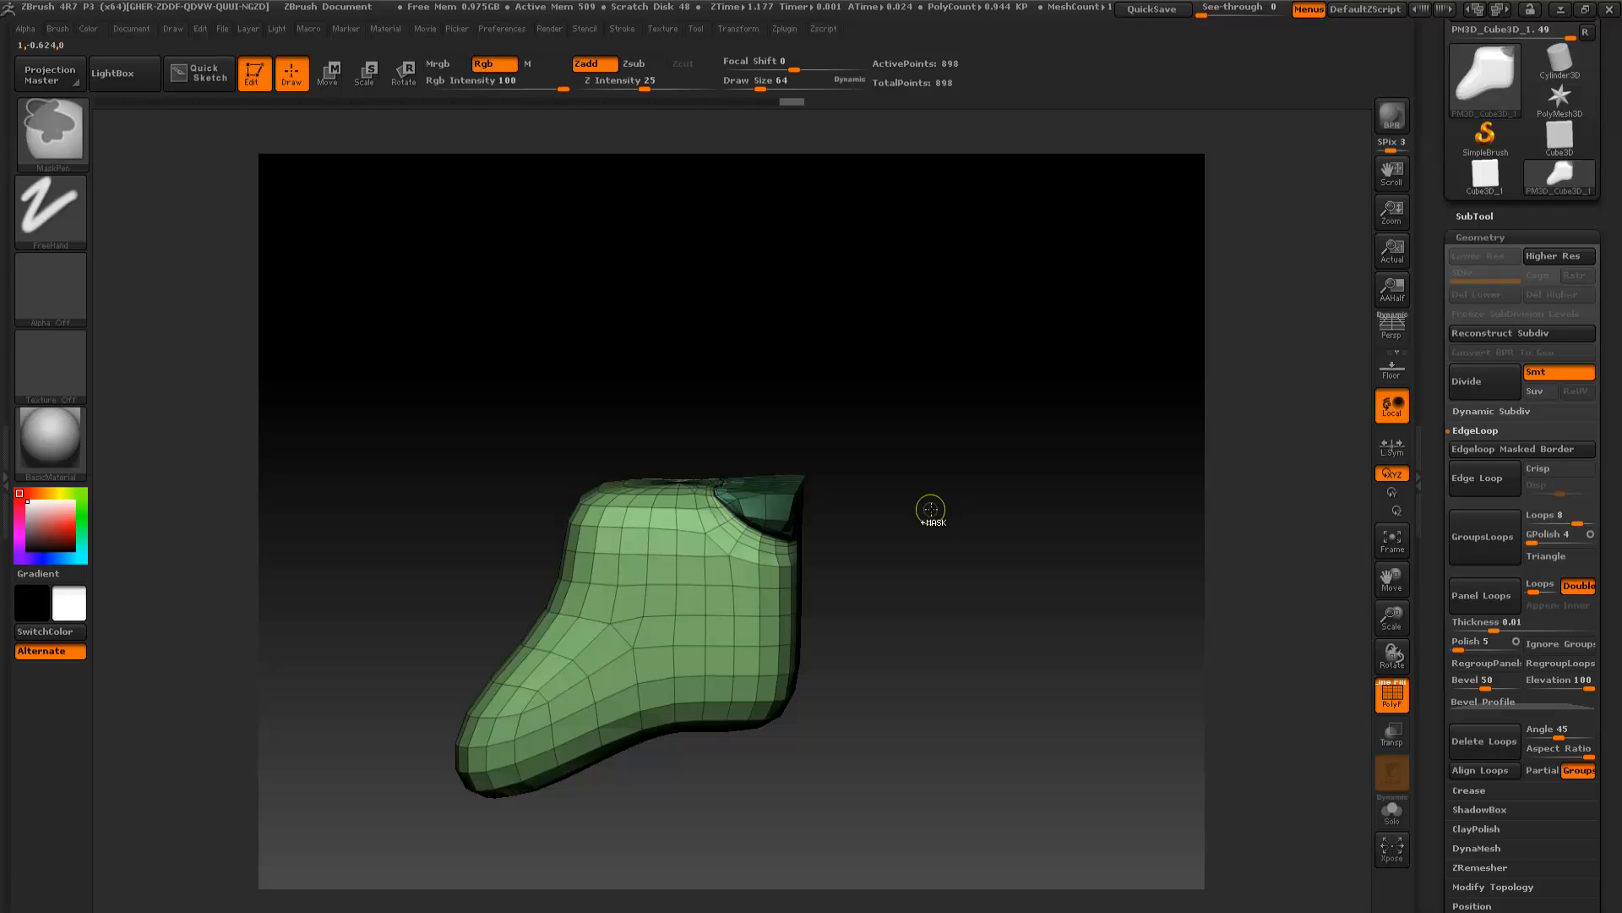
ctrl+drag(930, 509, 1086, 497)
key(ctrl+z)
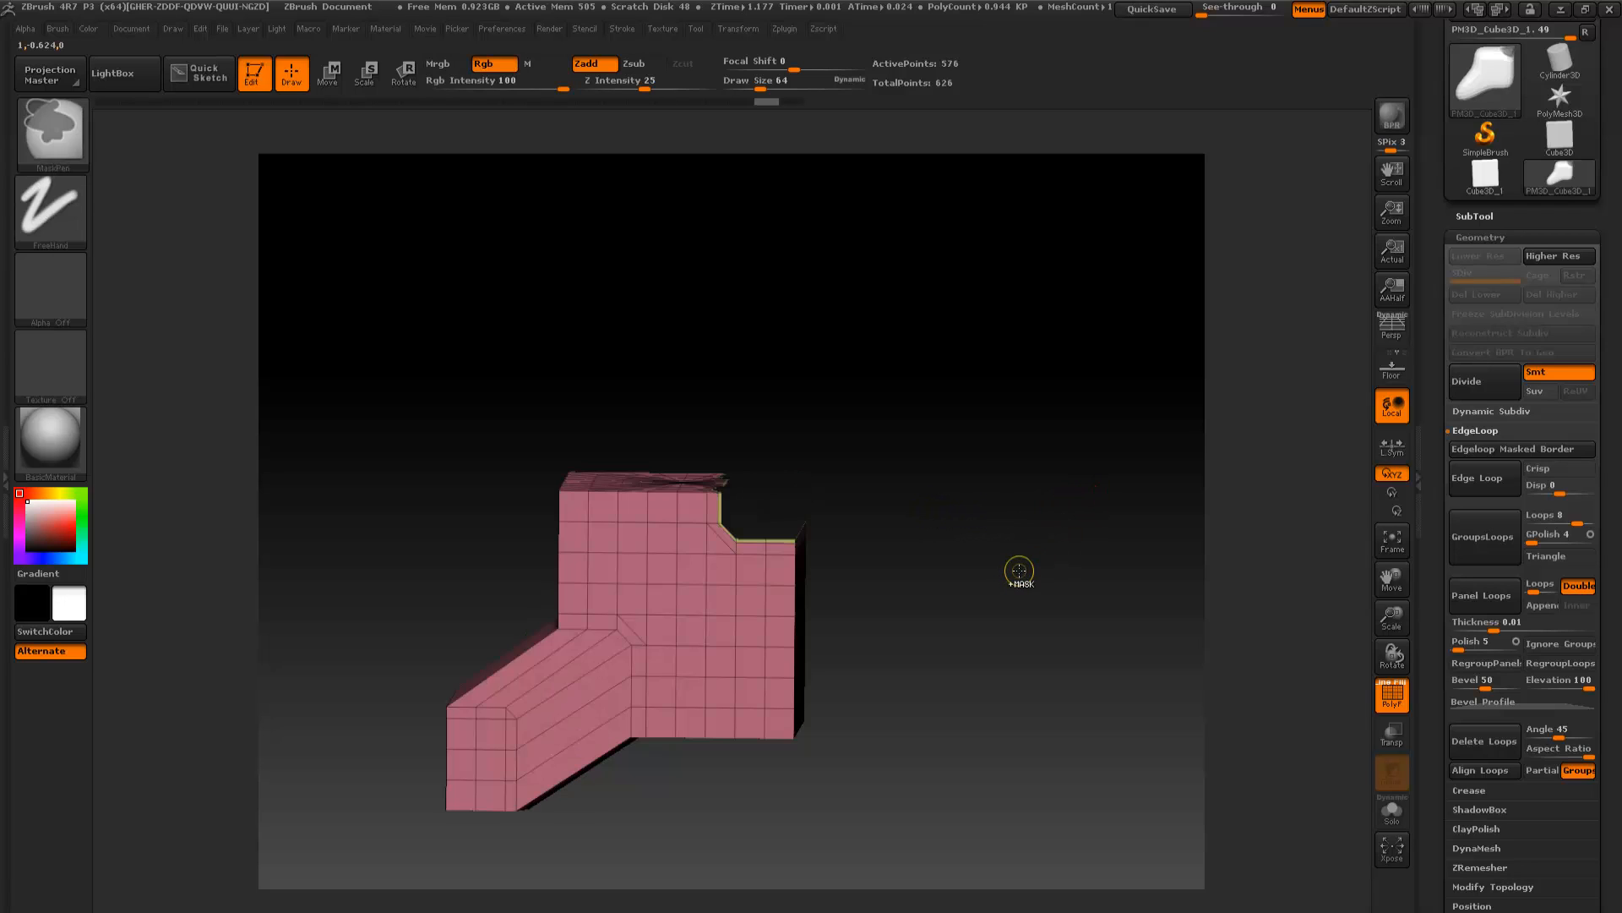
key(ctrl+z)
key(ctrl+z)
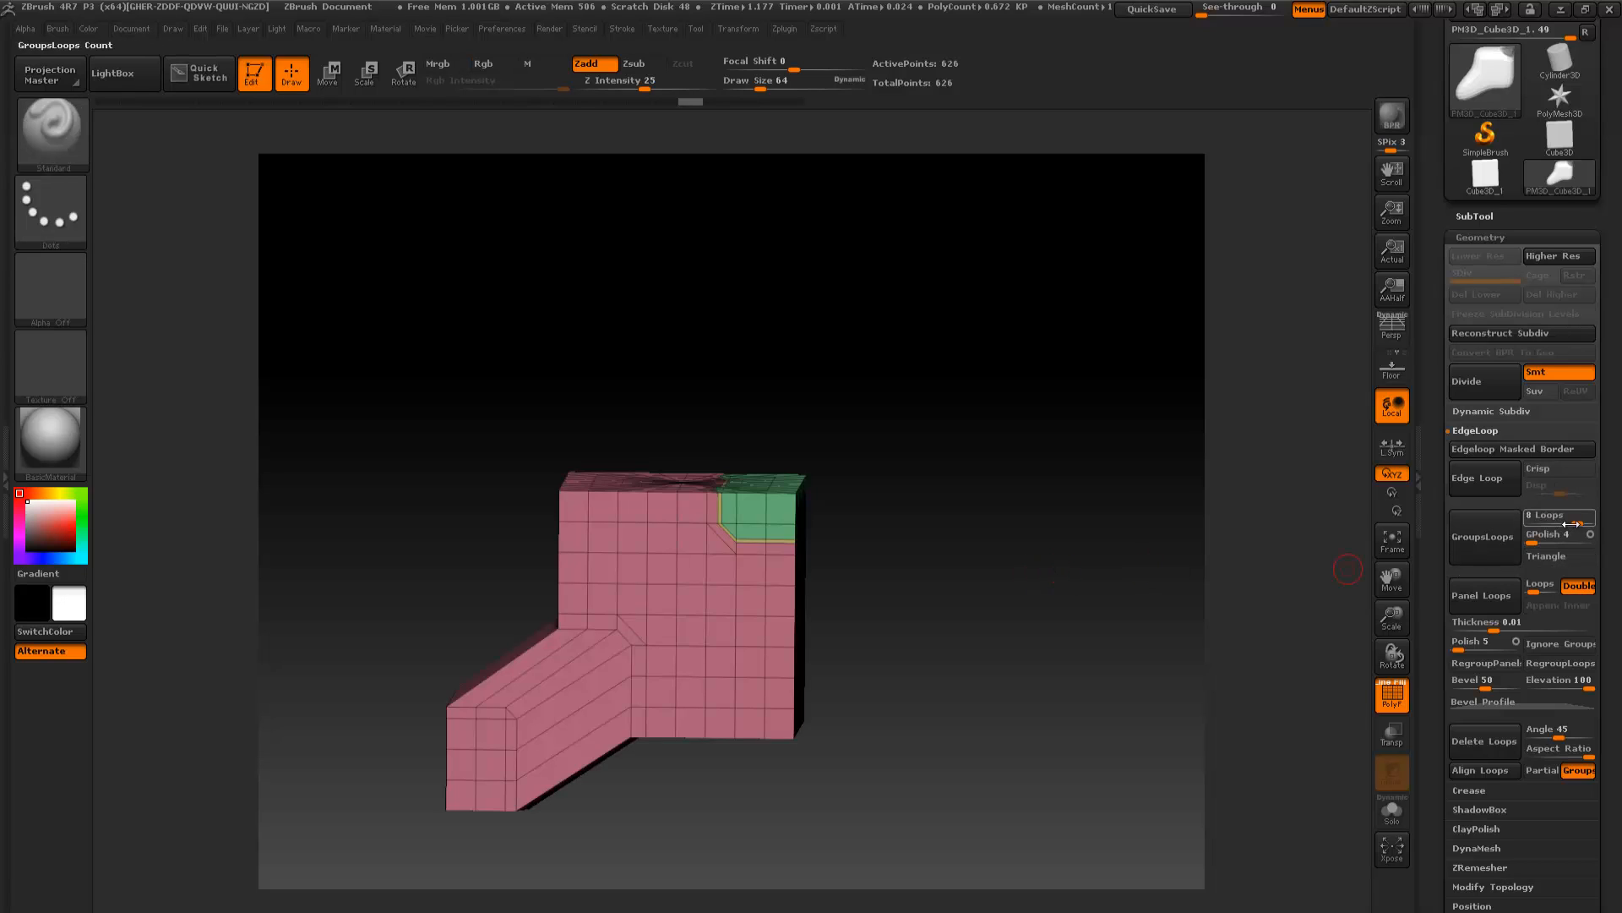
Set the GroupsLoops count to 0 and examine the border strip around the green corner polygroup
click(1530, 521)
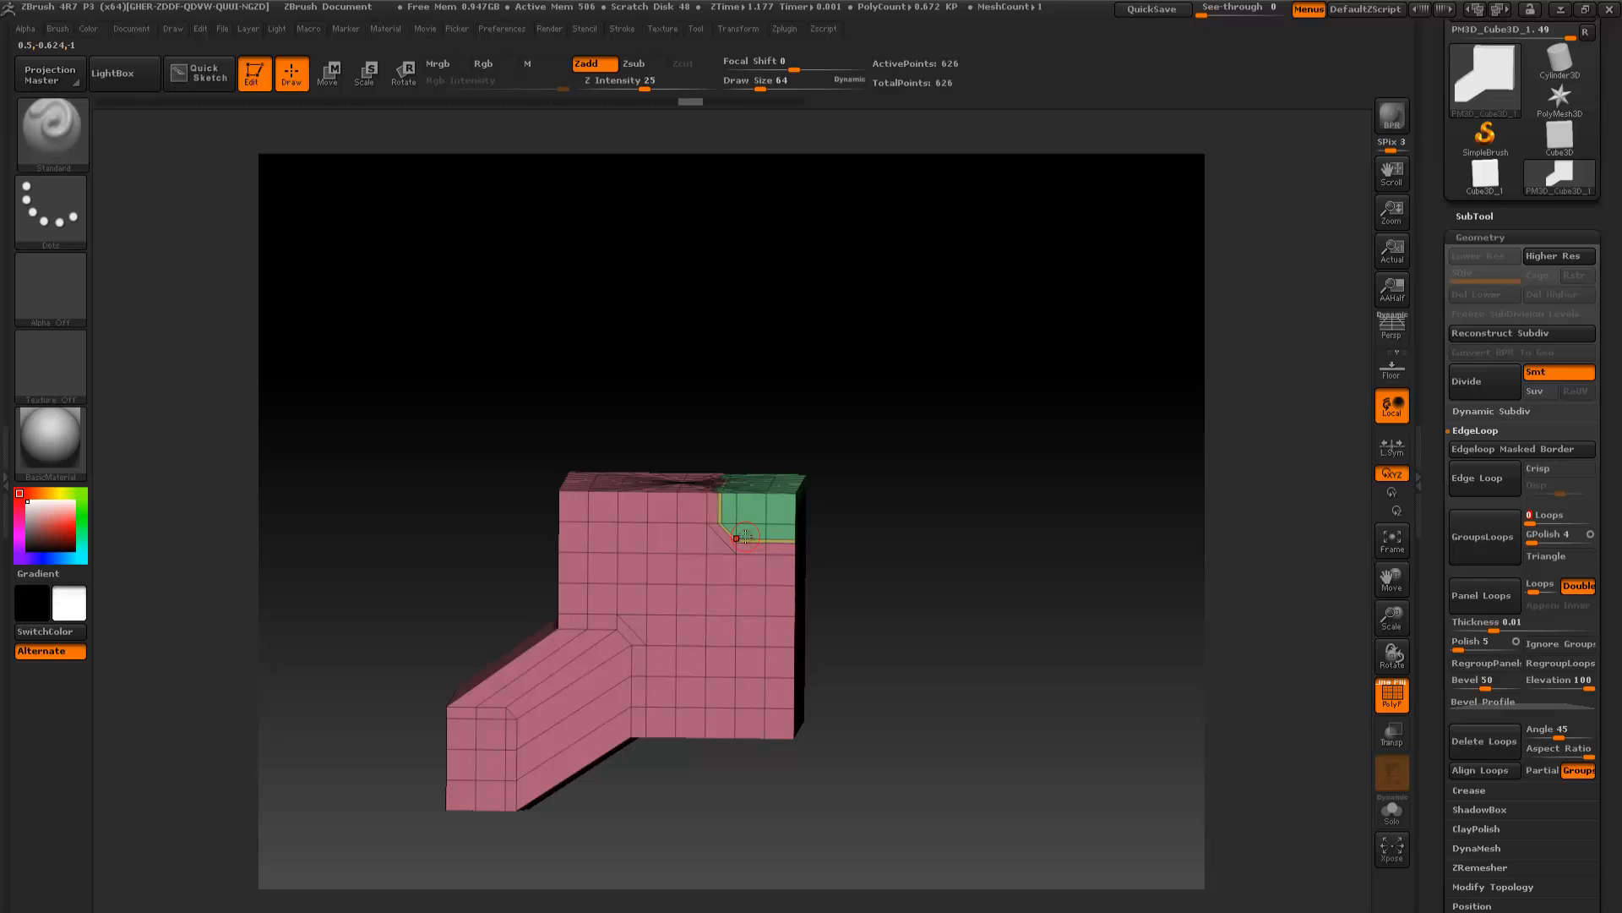
key(ctrl)
drag(1390, 615, 1408, 642)
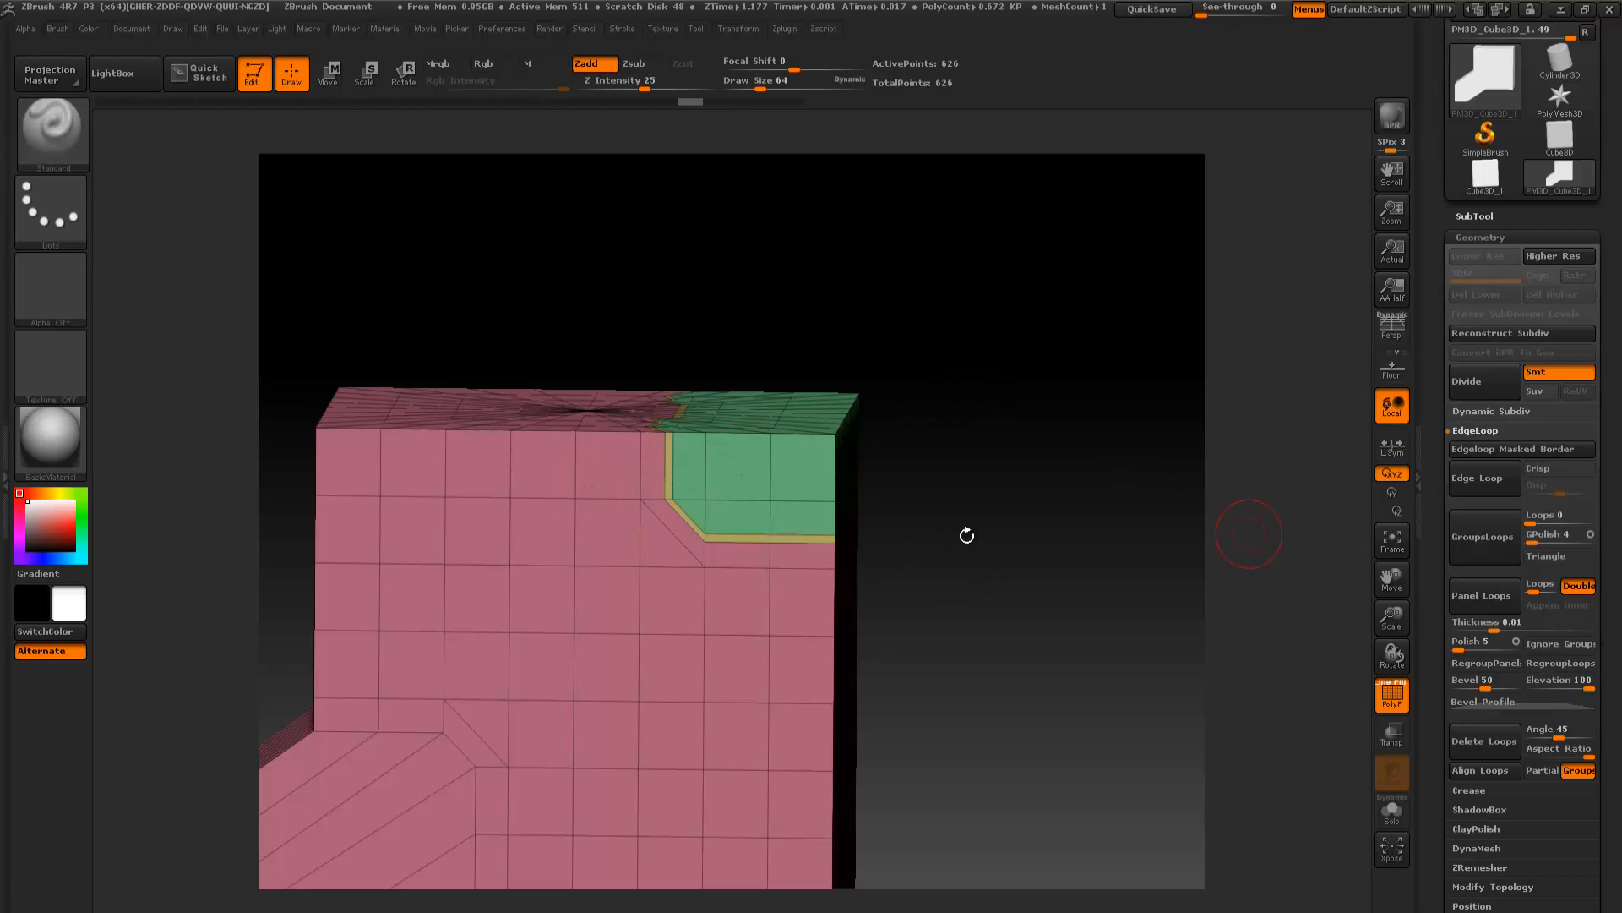
mouse_move(971, 540)
mouse_down()
mouse_move(989, 601)
mouse_move(982, 557)
mouse_up()
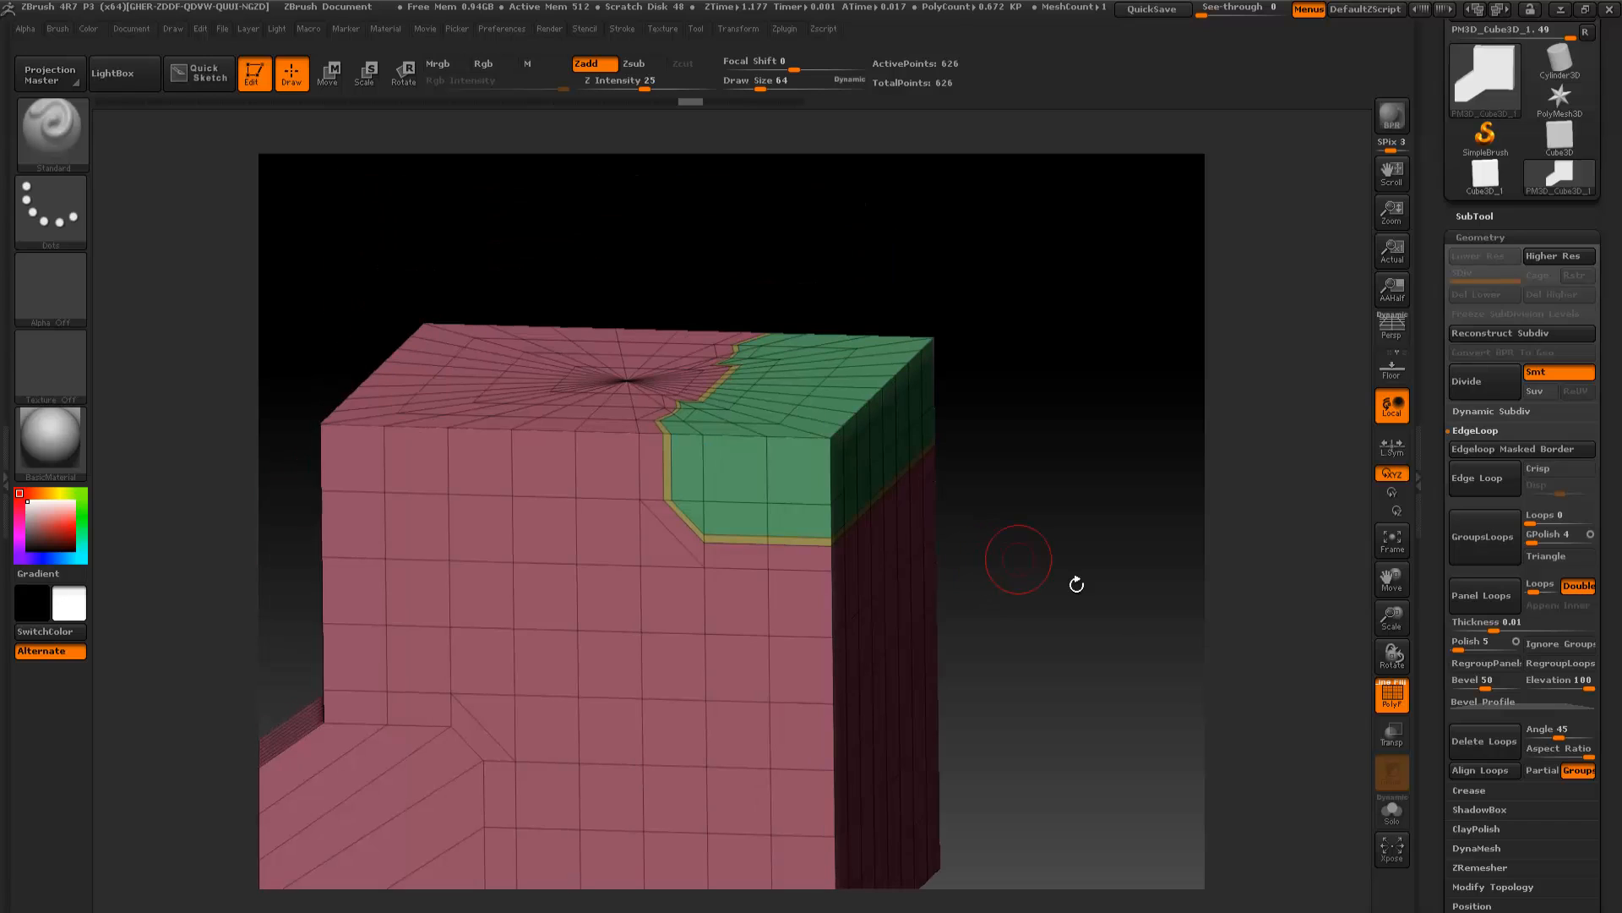
drag(1392, 617, 1357, 615)
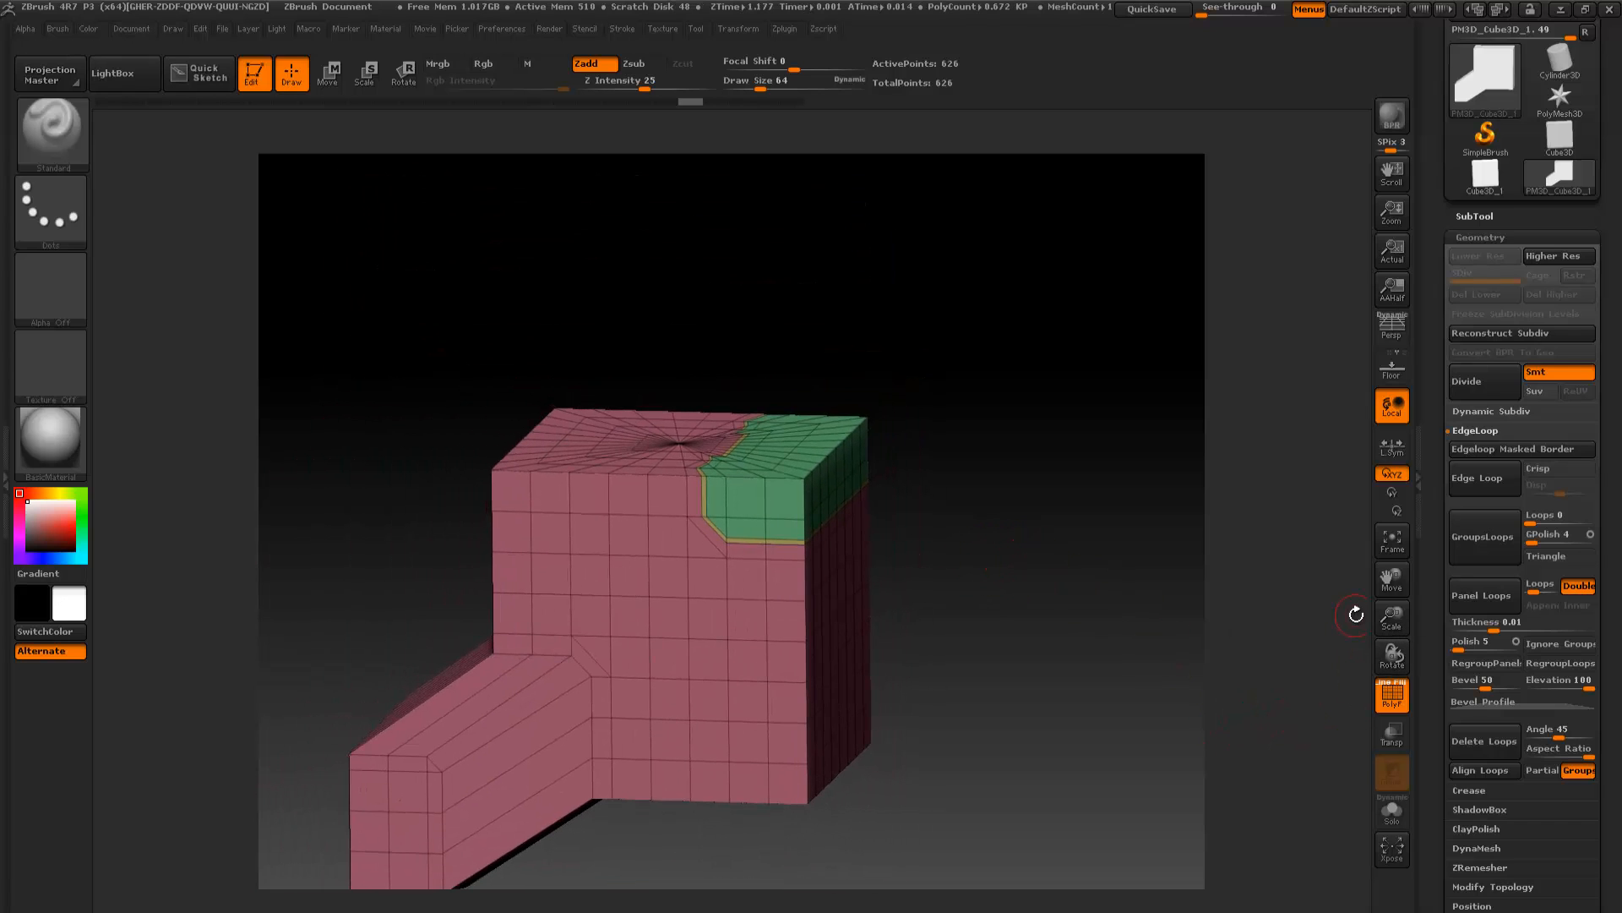
Try Panel Loops on the whole mesh with Double on and Thickness 0.01, and undo the result
click(1579, 586)
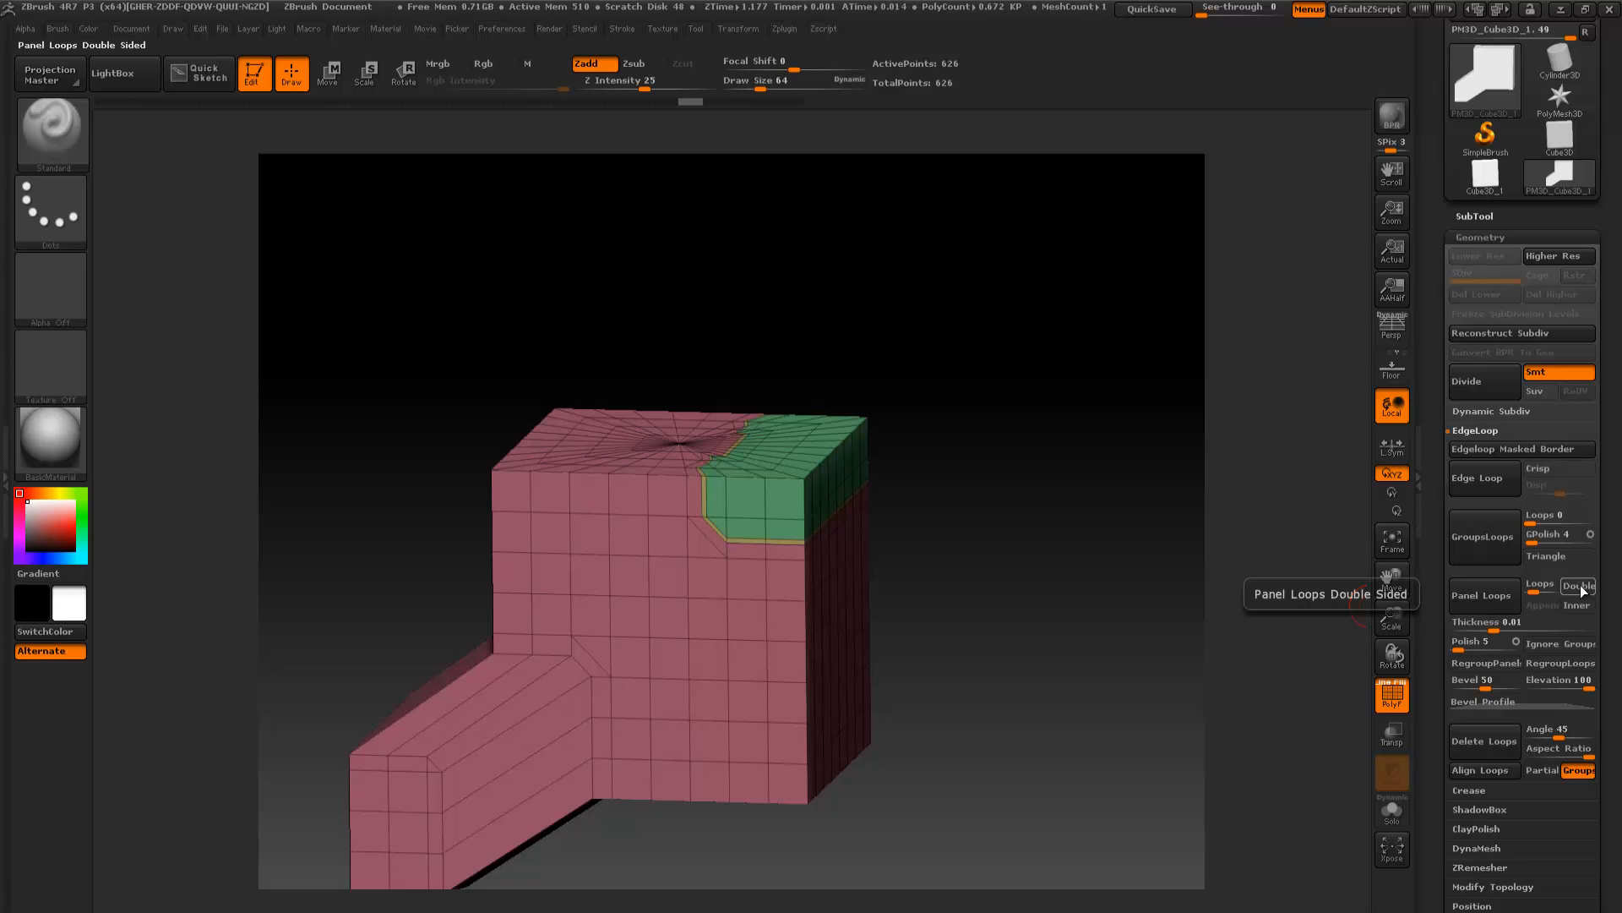
click(1580, 587)
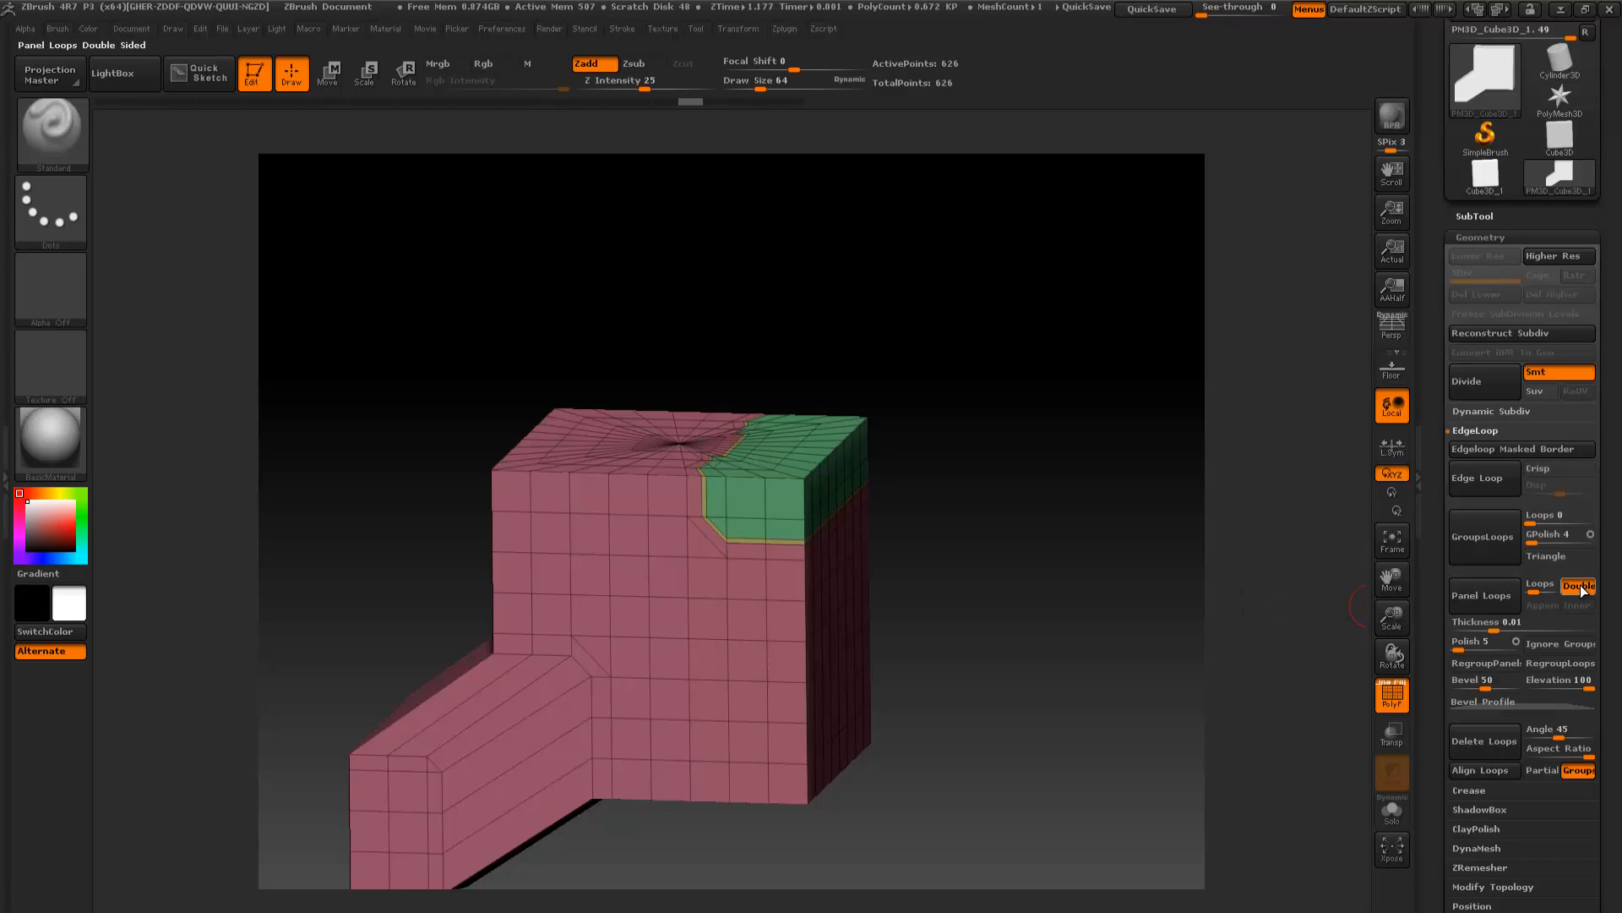
click(1487, 583)
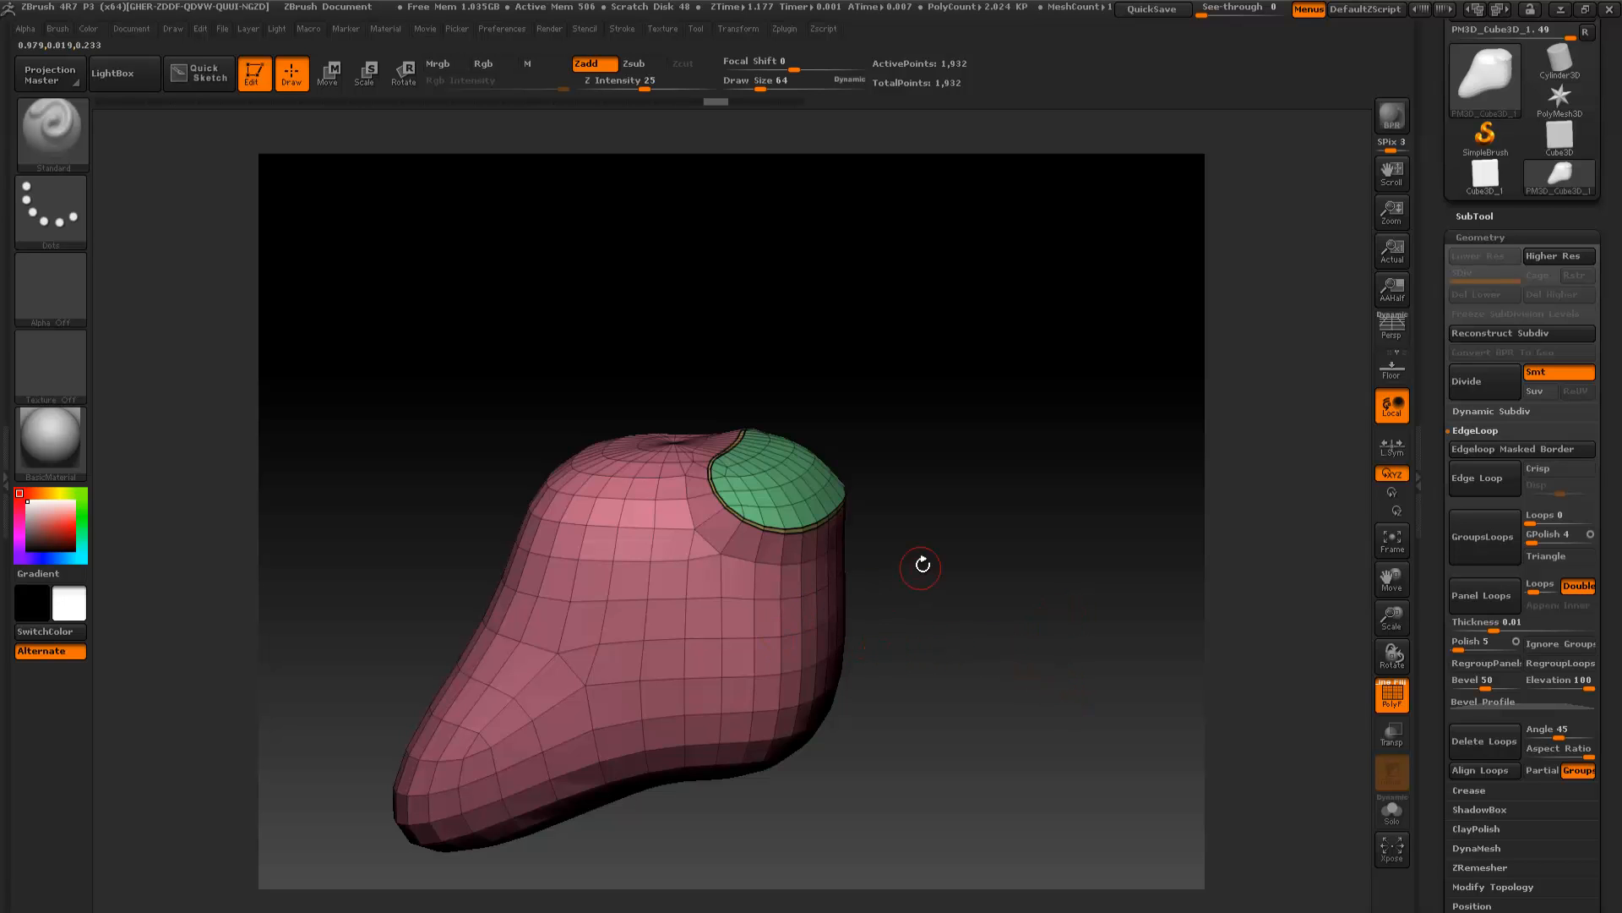
mouse_move(922, 564)
mouse_down()
mouse_move(1005, 557)
mouse_move(971, 541)
mouse_move(964, 565)
mouse_move(986, 554)
mouse_up()
key(ctrl)
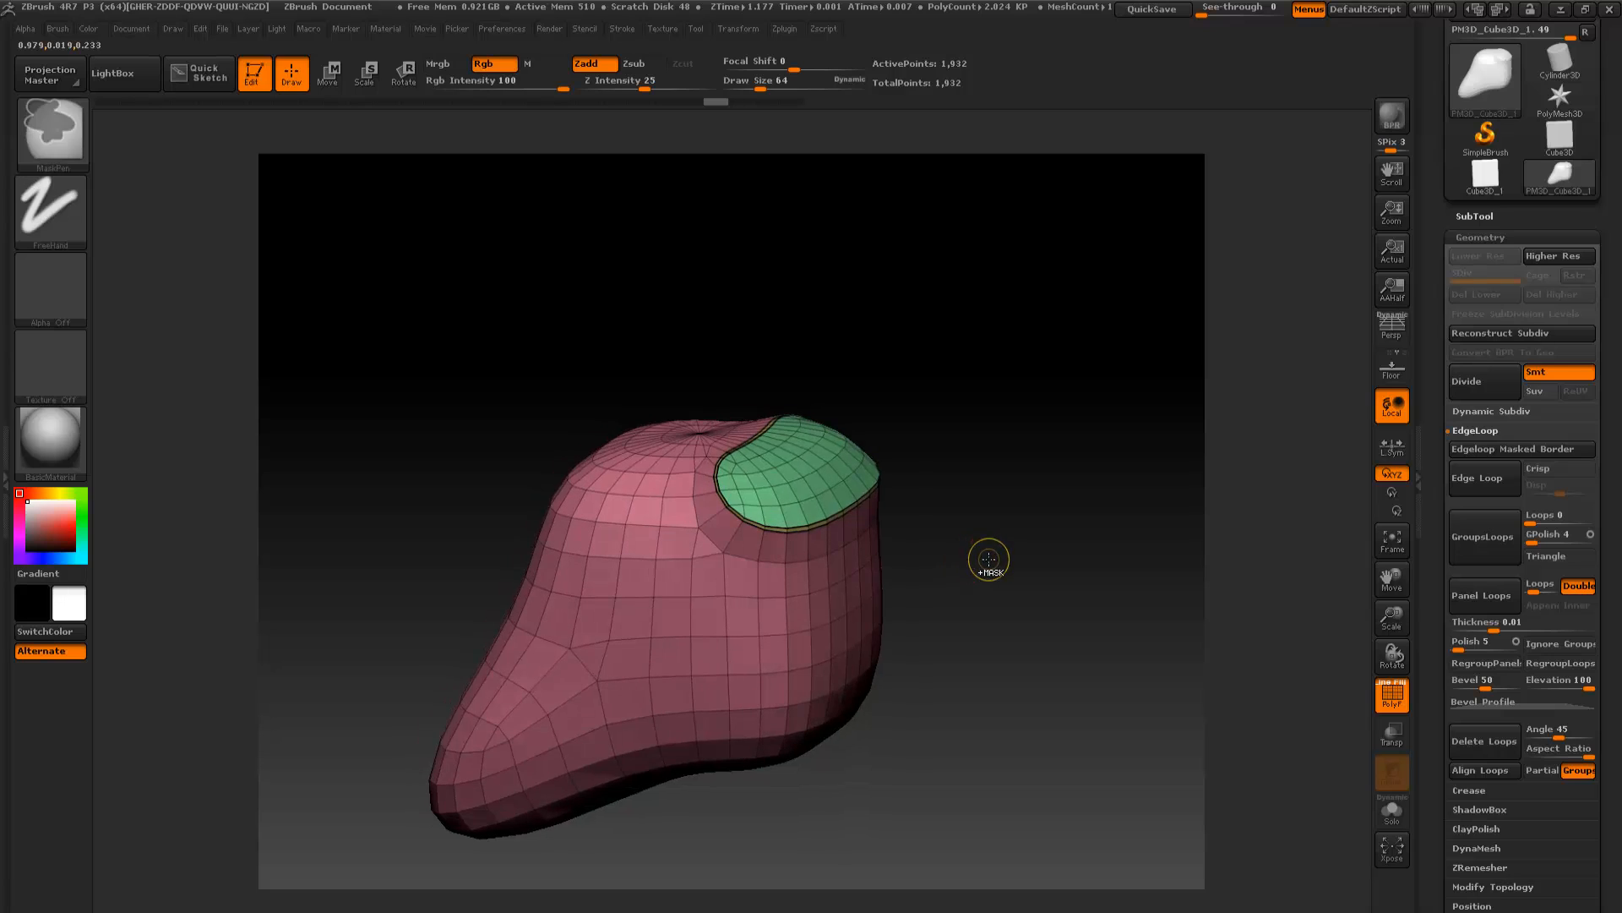
key(ctrl+z)
Set the Panel Loops Thickness to 0.03948 and run Panel Loops on the whole mesh
click(1521, 623)
drag(1496, 629, 1505, 630)
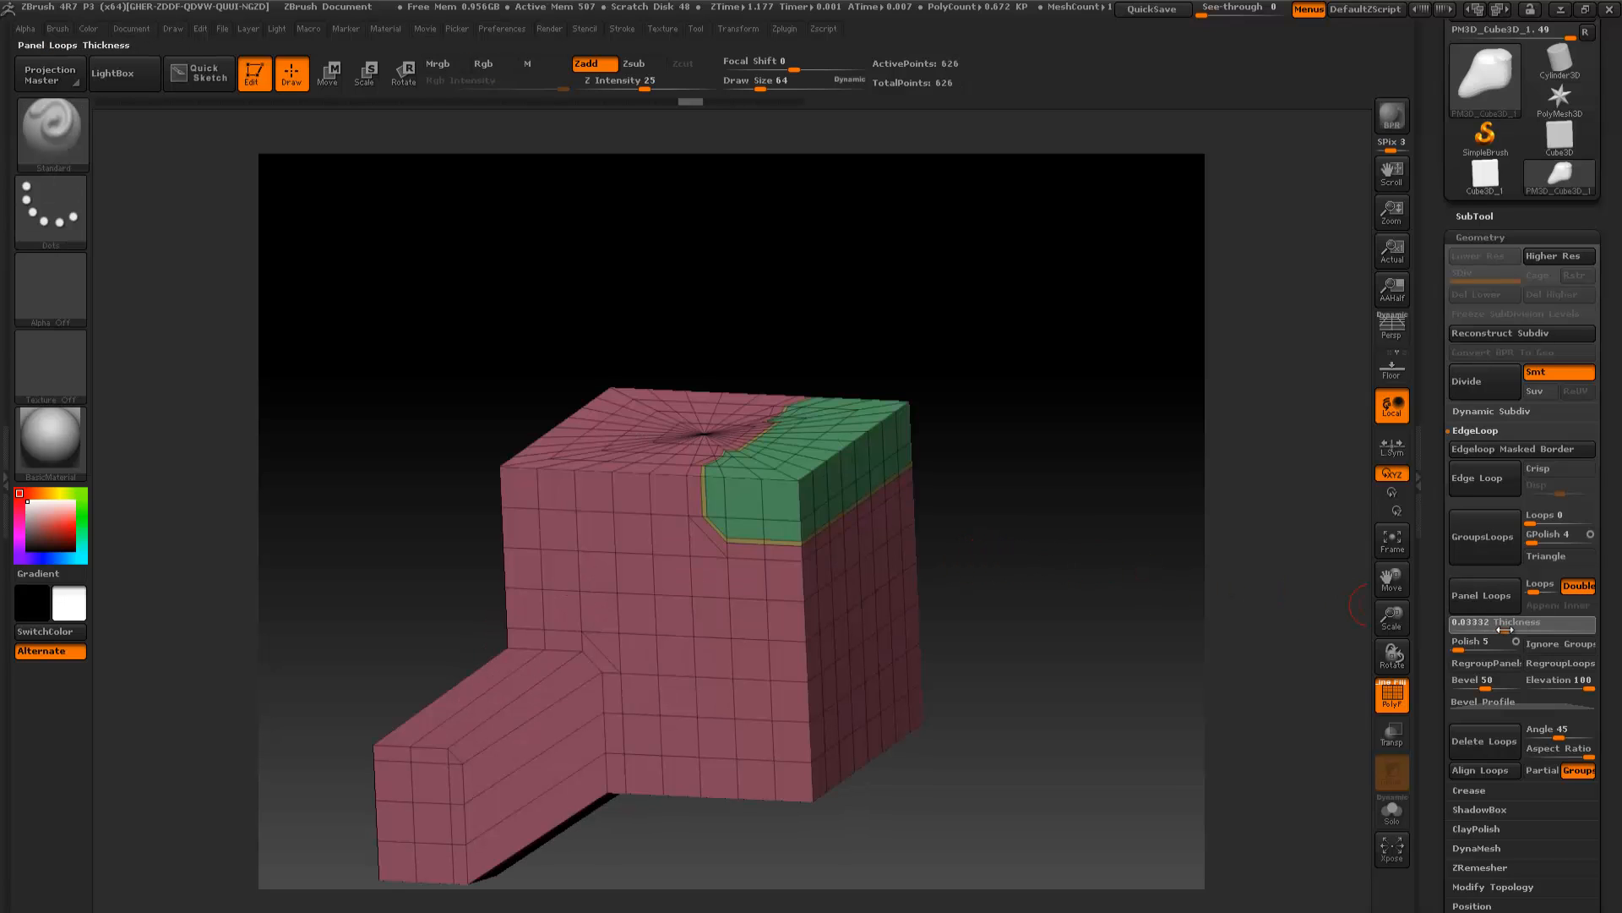
click(1474, 598)
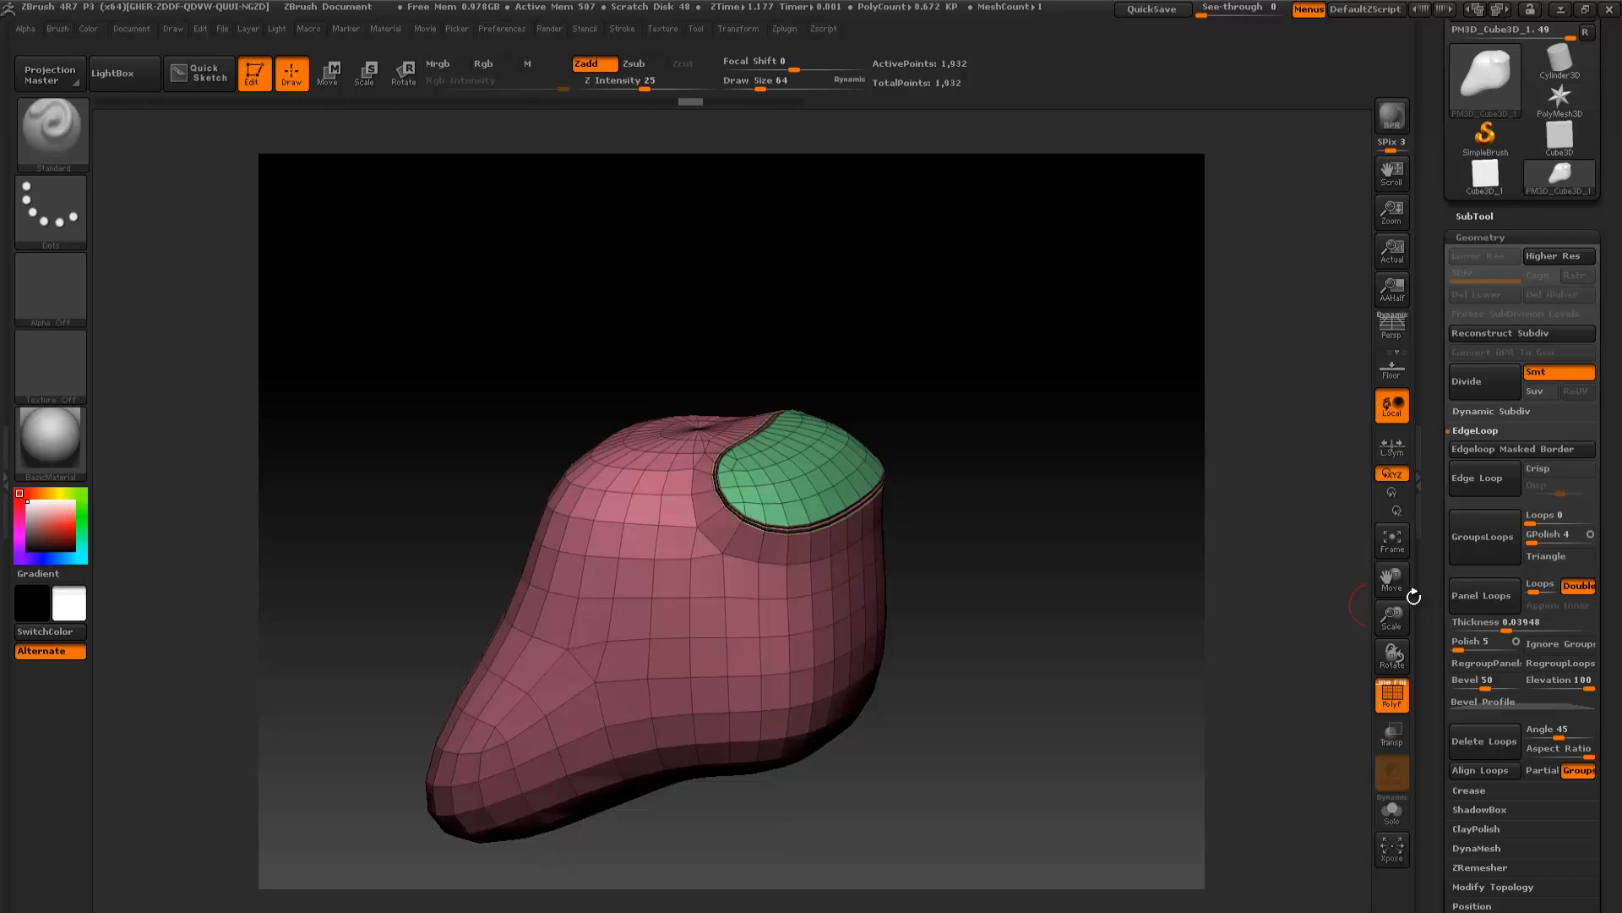
Hide the pink body panel's surfaces to examine the green panel from several angles, and show the whole mesh again
drag(1099, 563, 988, 710)
ctrl+shift+click(772, 694)
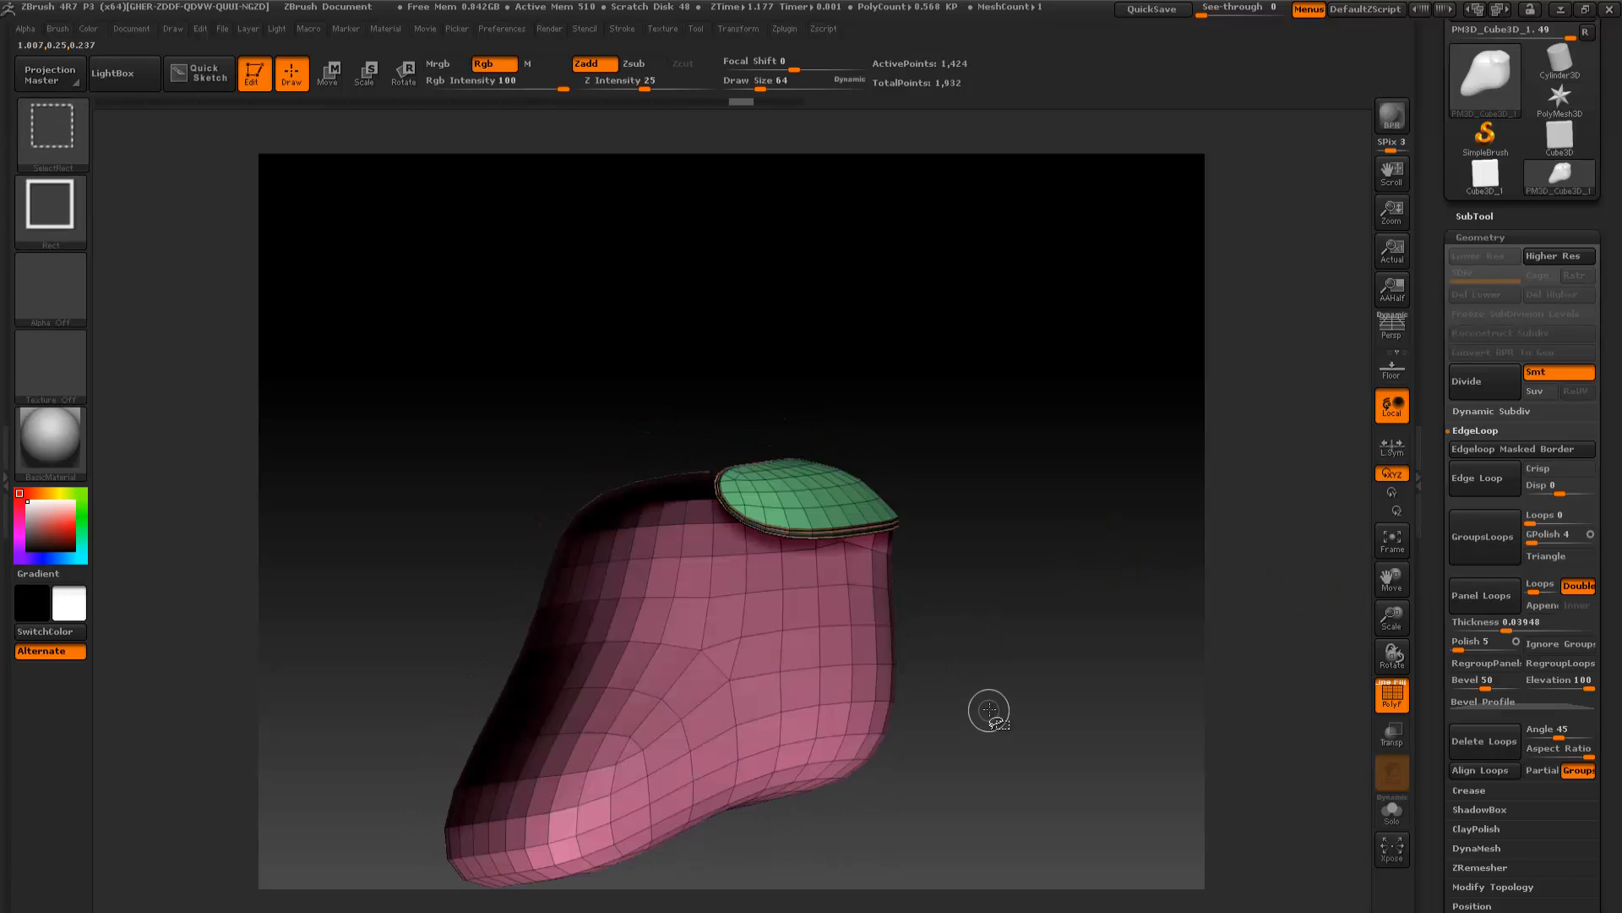
ctrl+alt+shift+click(723, 666)
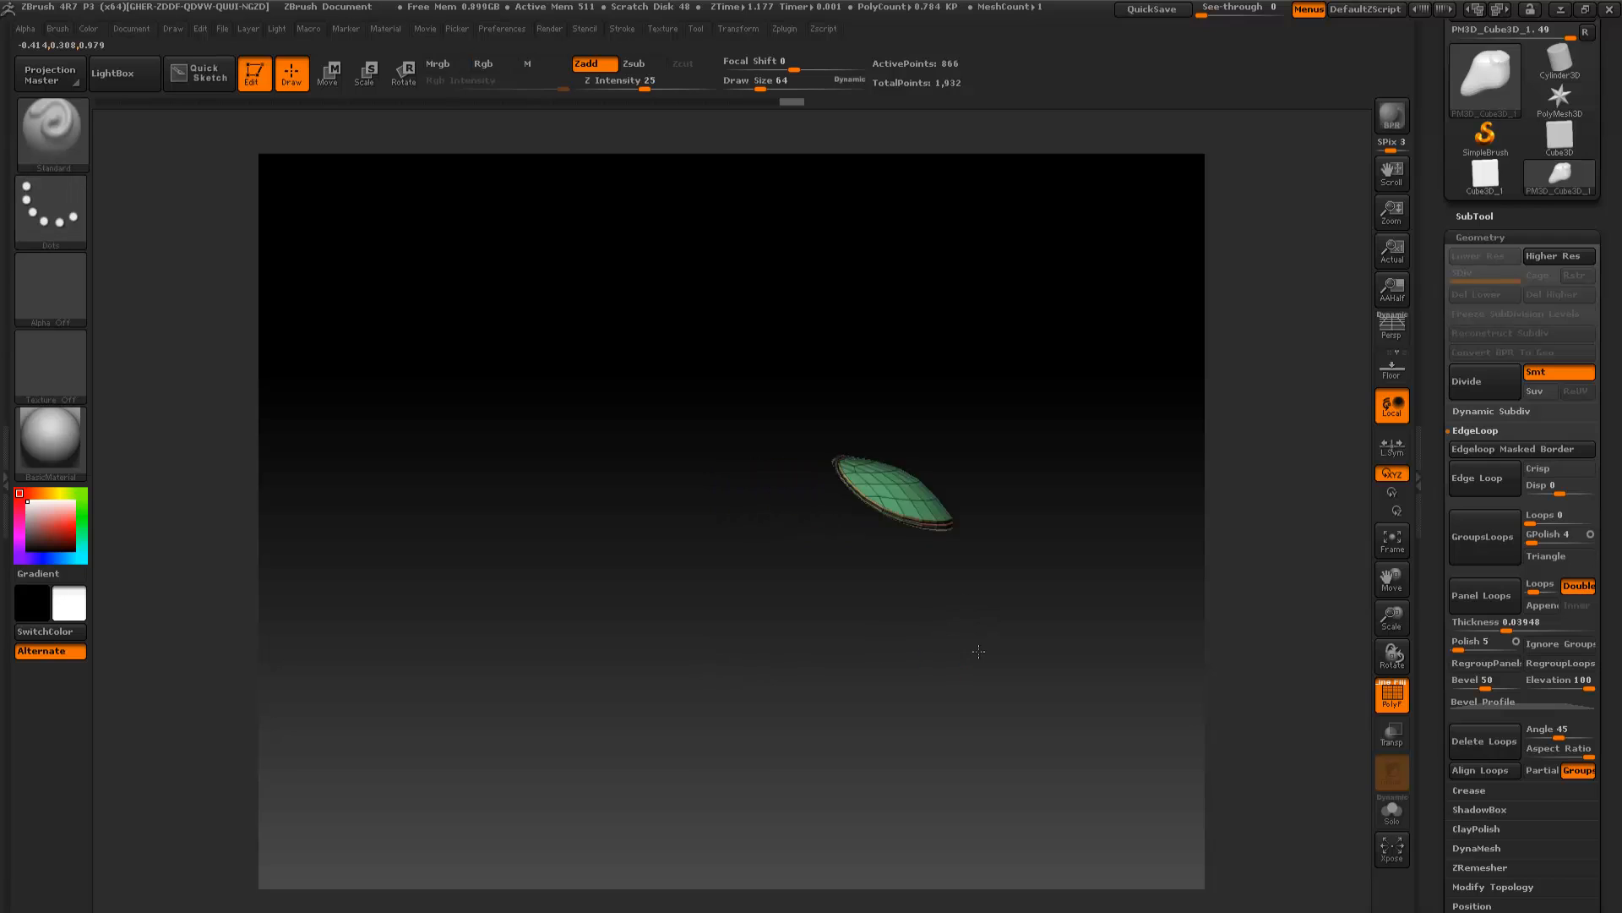
drag(979, 651, 943, 688)
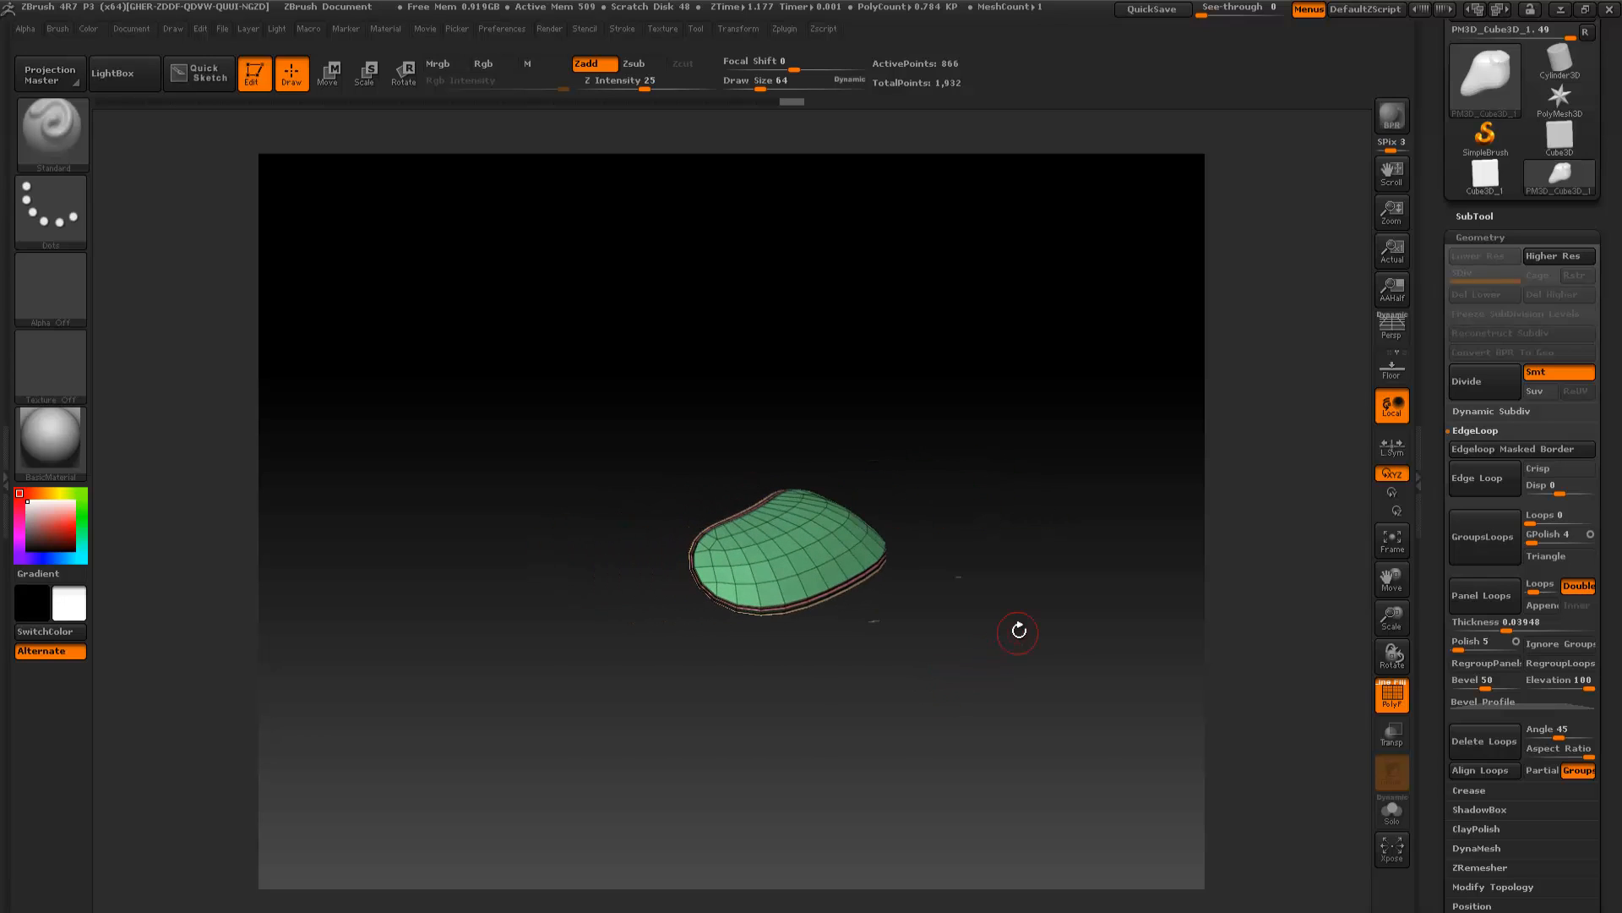
key(ctrl+shift)
ctrl+shift+click(1031, 625)
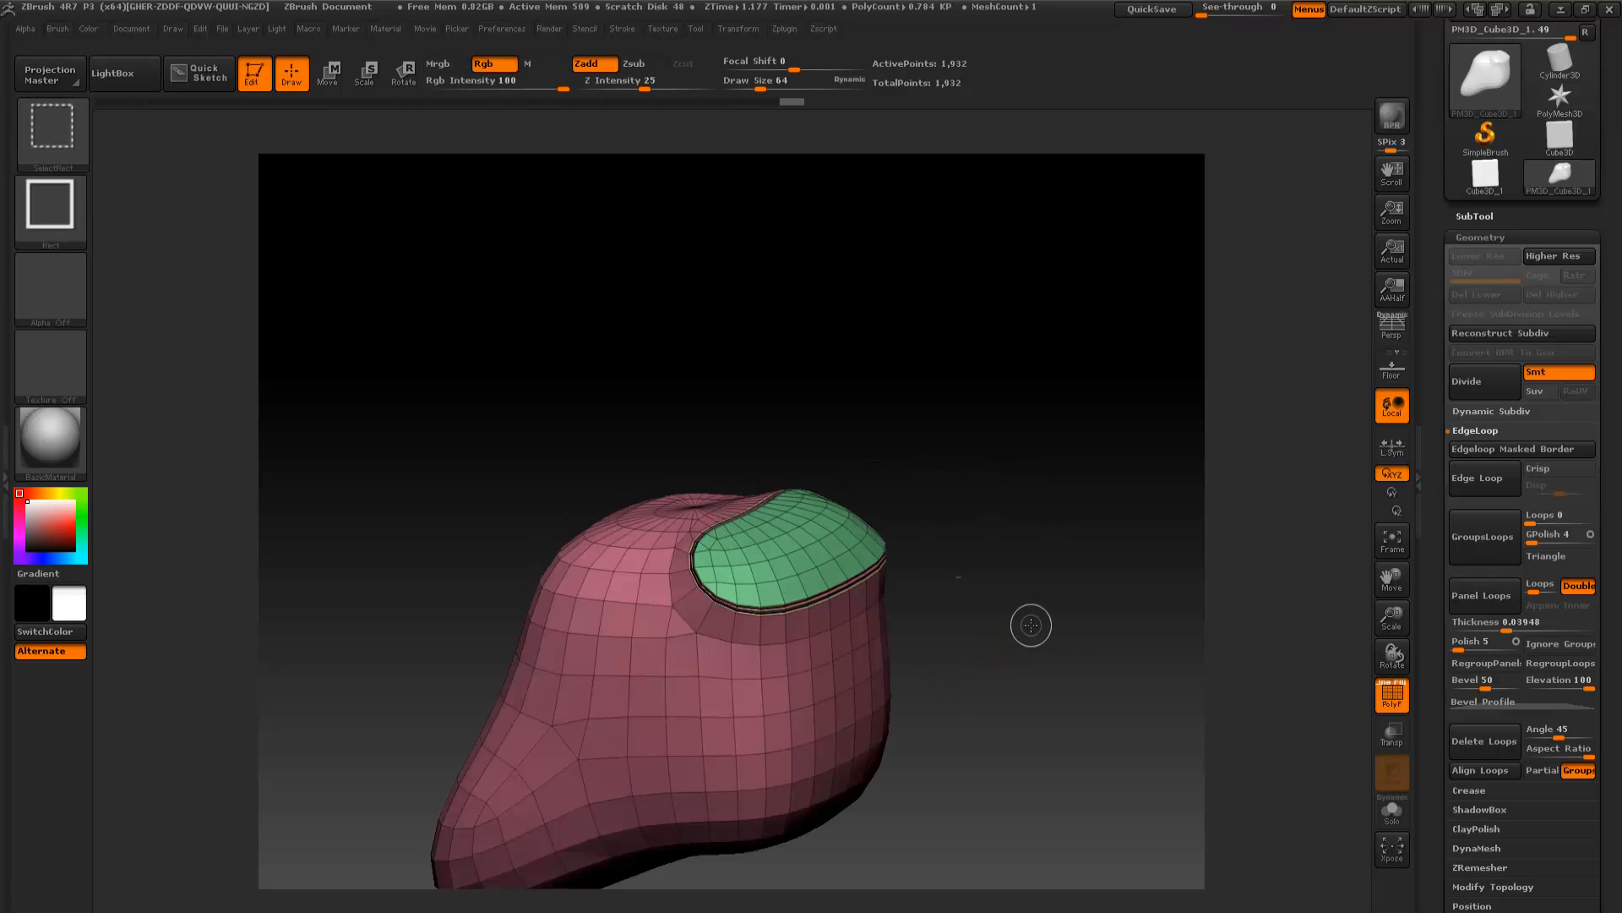
Isolate the green panel's outer surface, invert the visibility to examine the opening in the pink body, and show everything
ctrl+shift+click(774, 558)
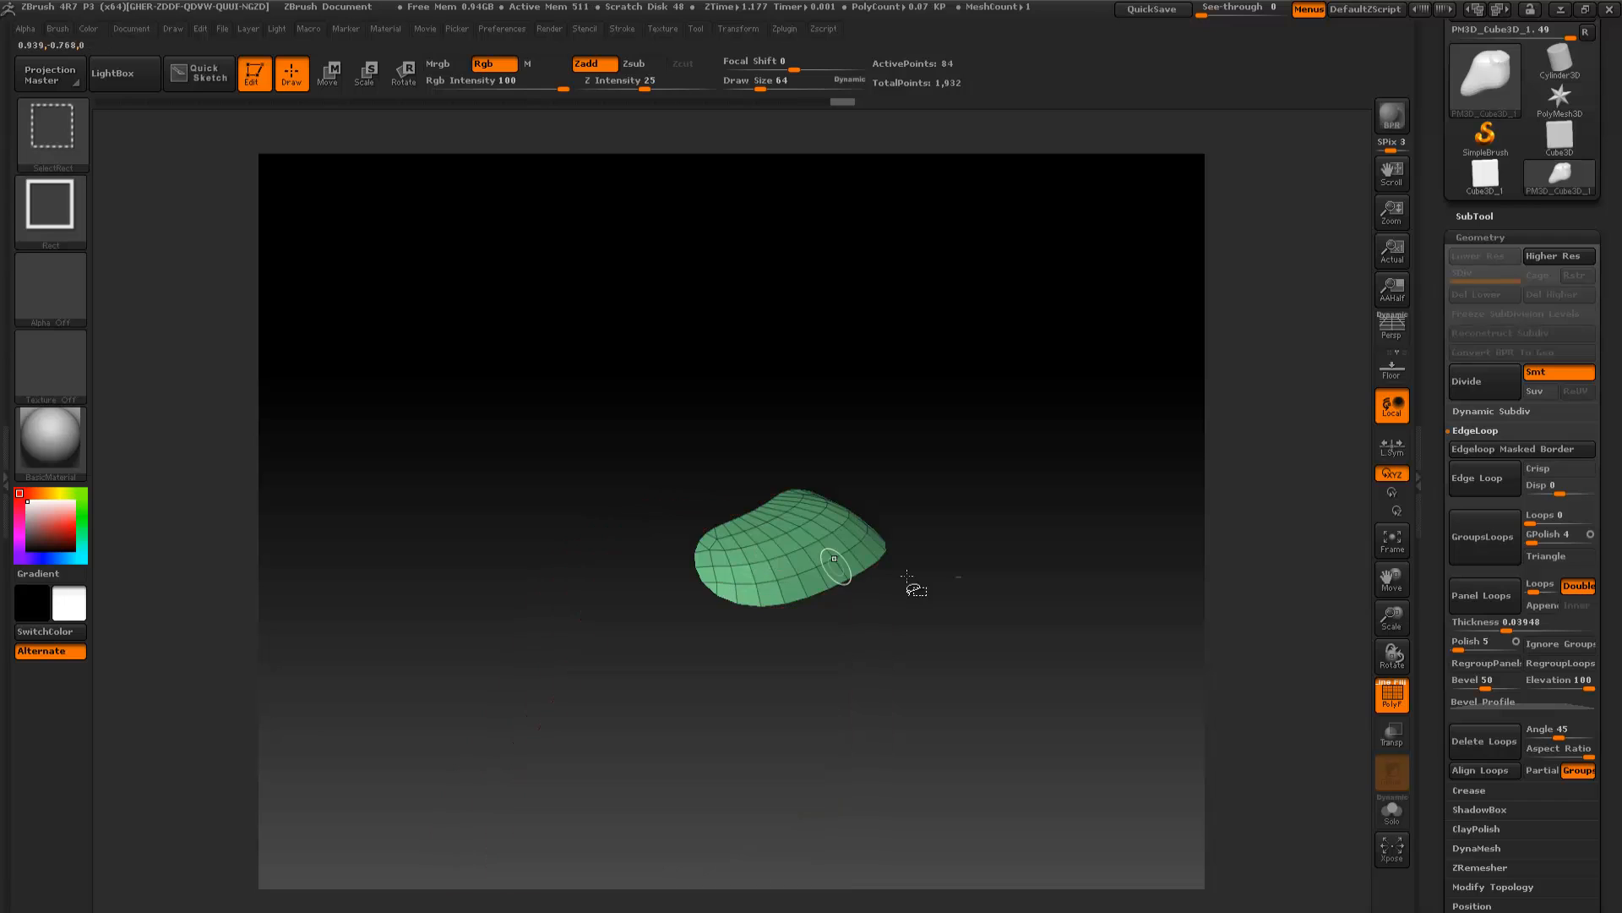
mouse_move(940, 647)
ctrl+shift+mouse_down()
mouse_move(951, 662)
mouse_move(913, 762)
mouse_move(870, 575)
mouse_move(904, 635)
mouse_move(760, 693)
mouse_move(919, 636)
ctrl+shift+mouse_up()
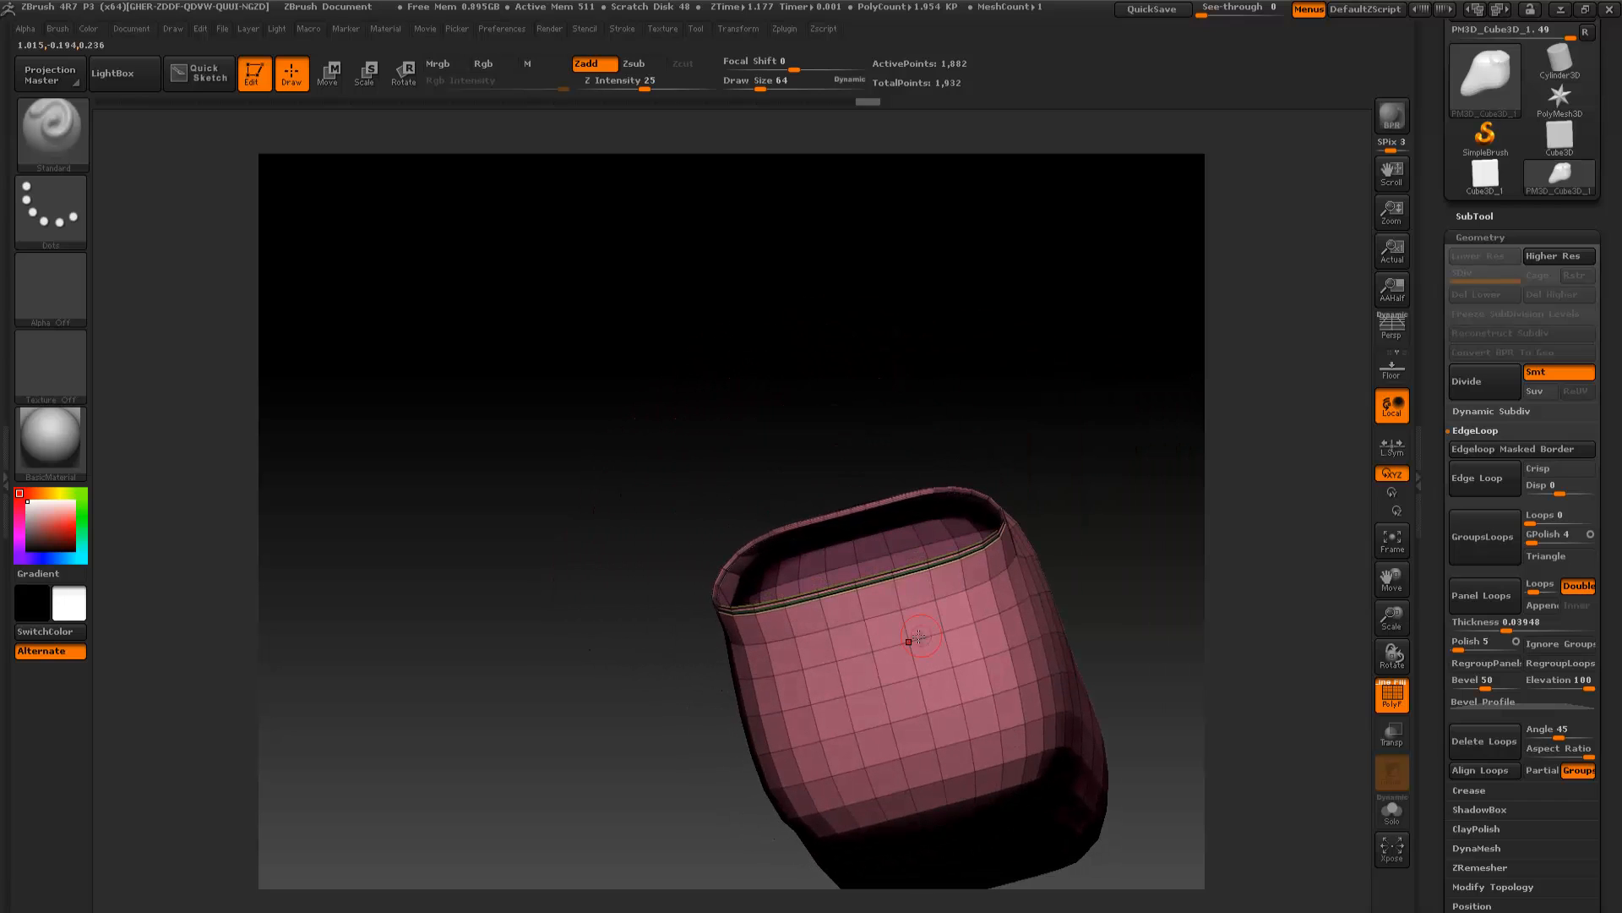
drag(1082, 495, 1154, 585)
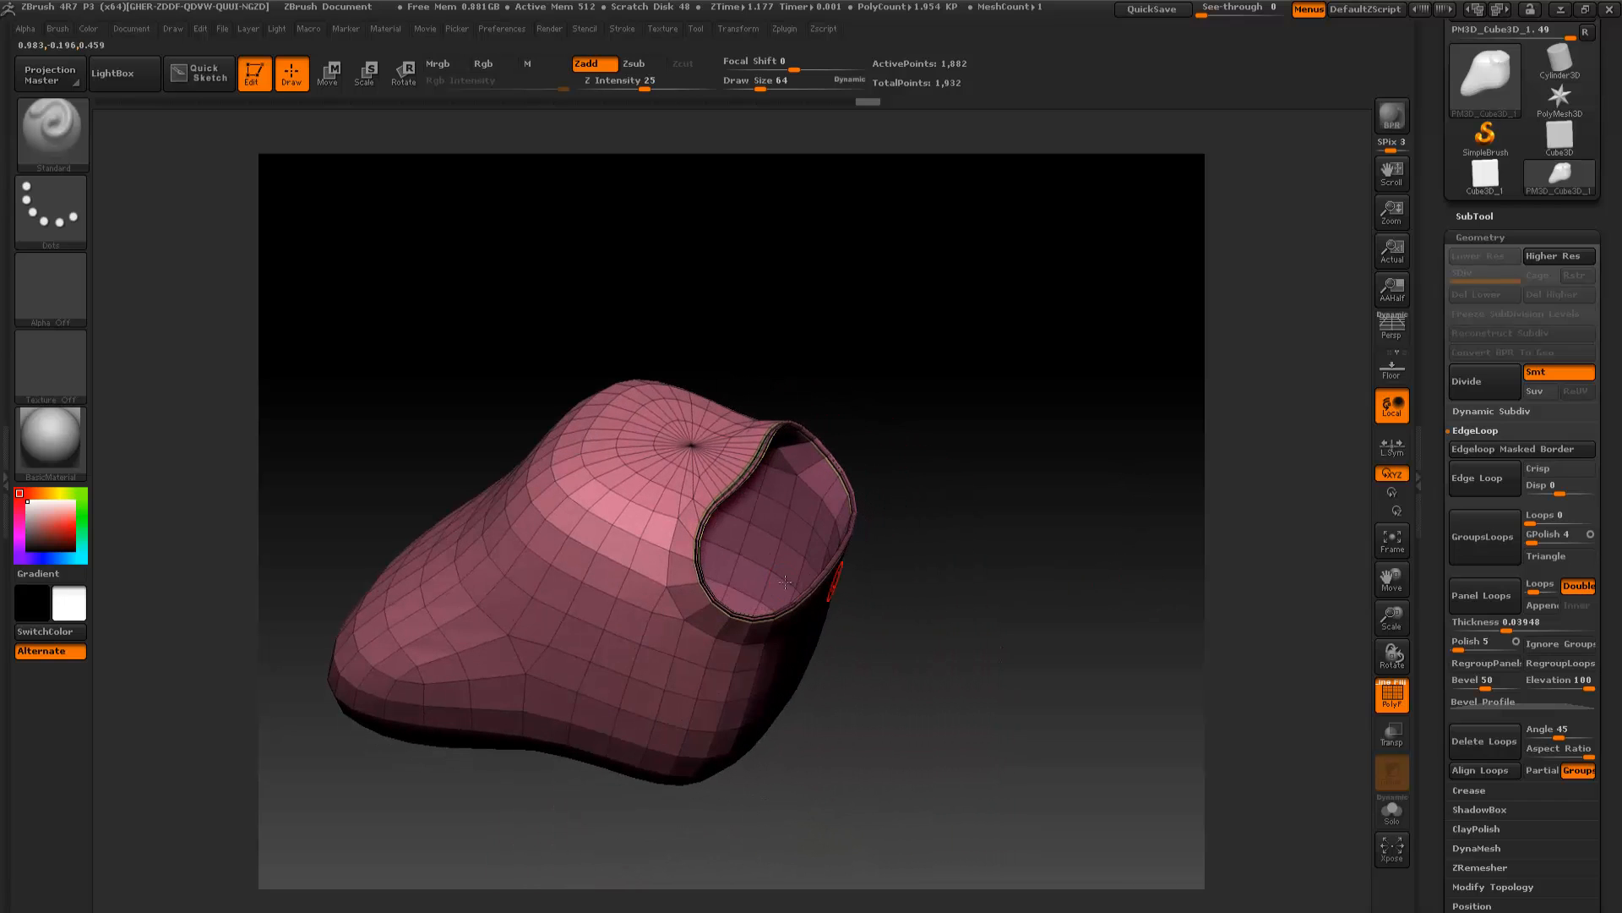
ctrl+shift+click(807, 525)
ctrl+shift+click(953, 538)
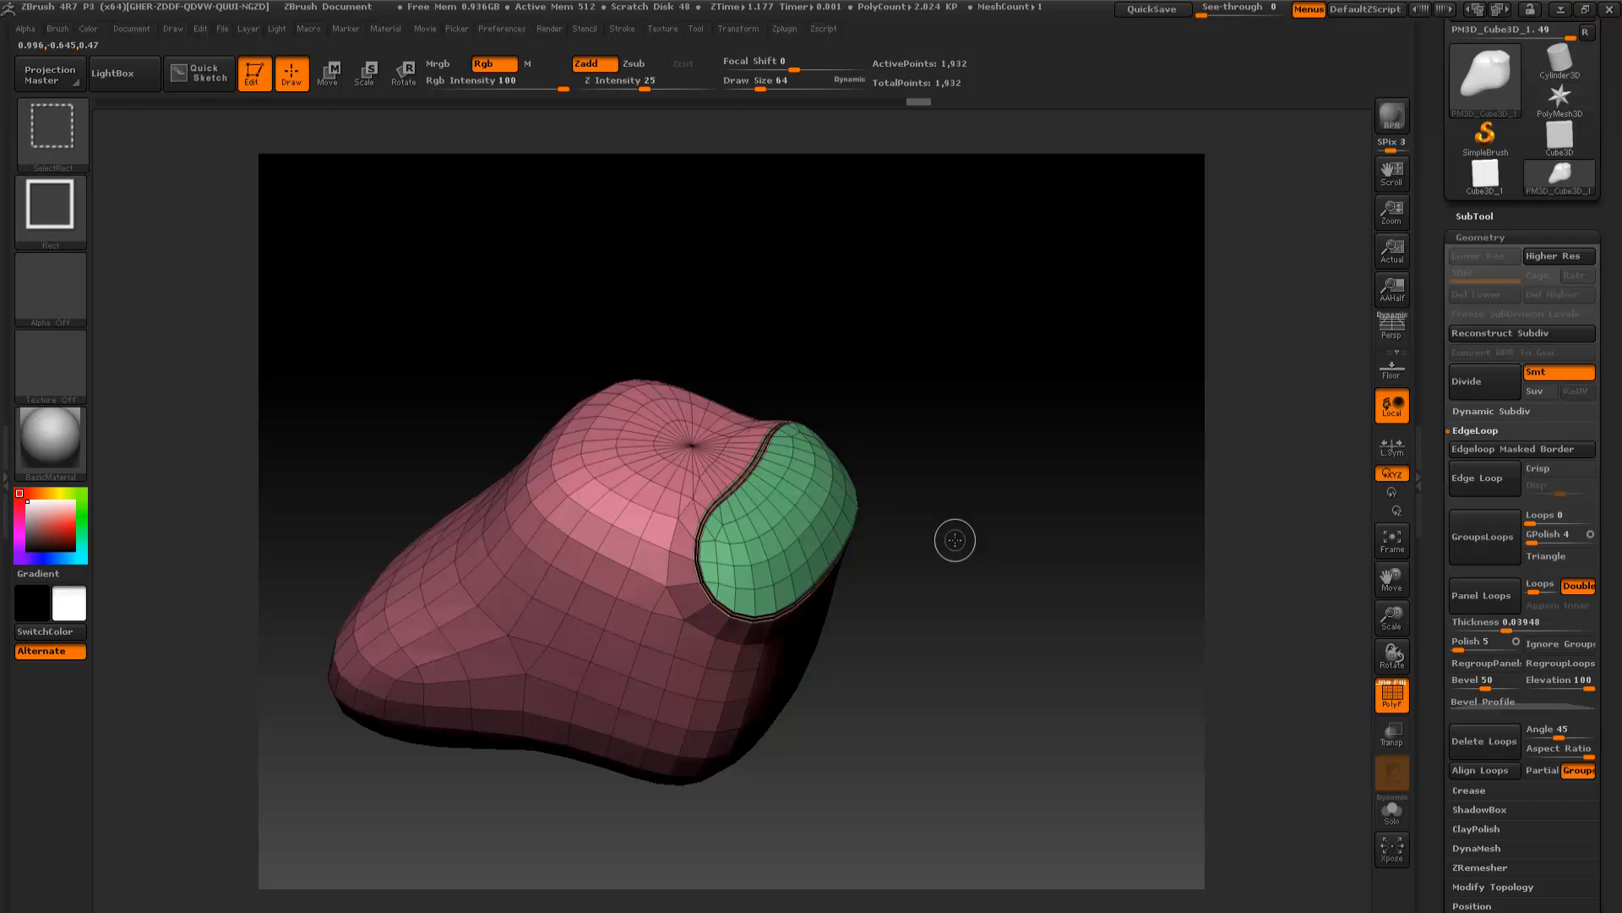
Examine the panels separately by switching the visibility of the pink and green polygroups
mouse_move(1014, 587)
mouse_down()
mouse_move(937, 616)
mouse_move(955, 697)
mouse_move(1005, 649)
mouse_up()
ctrl+shift+click(1005, 649)
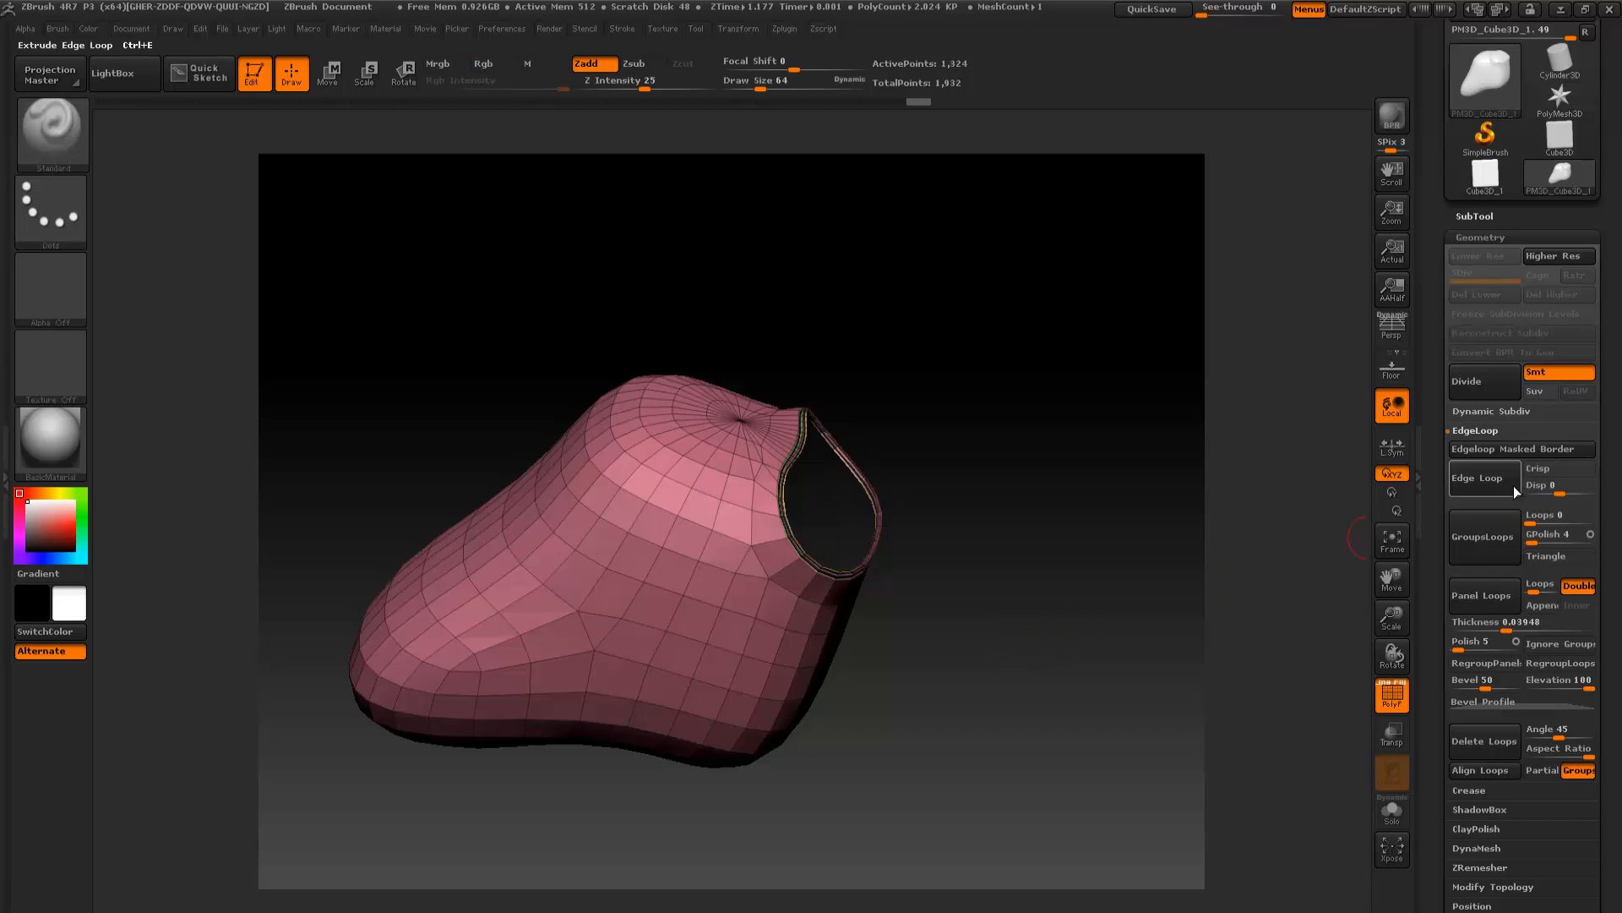
ctrl+shift+click(1087, 645)
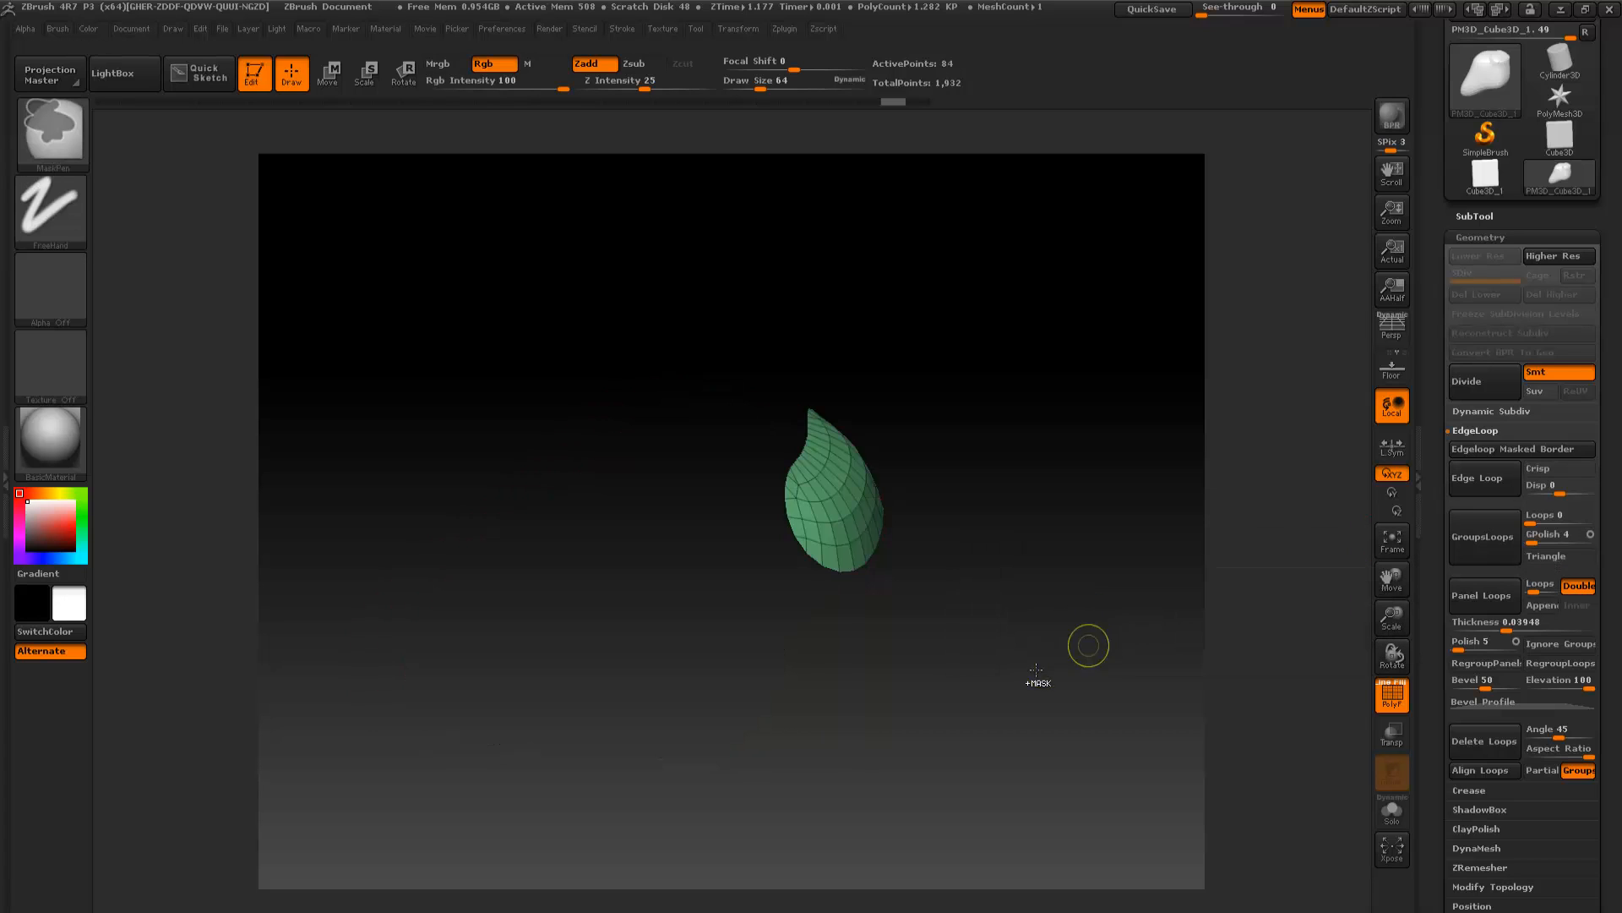
ctrl+shift+click(1023, 686)
Undo back to the blocky mesh before Panel Loops and show all of its polygroups
key(ctrl+z)
key(ctrl+z)
key(ctrl+z)
key(ctrl+z)
key(ctrl+z)
key(ctrl+z)
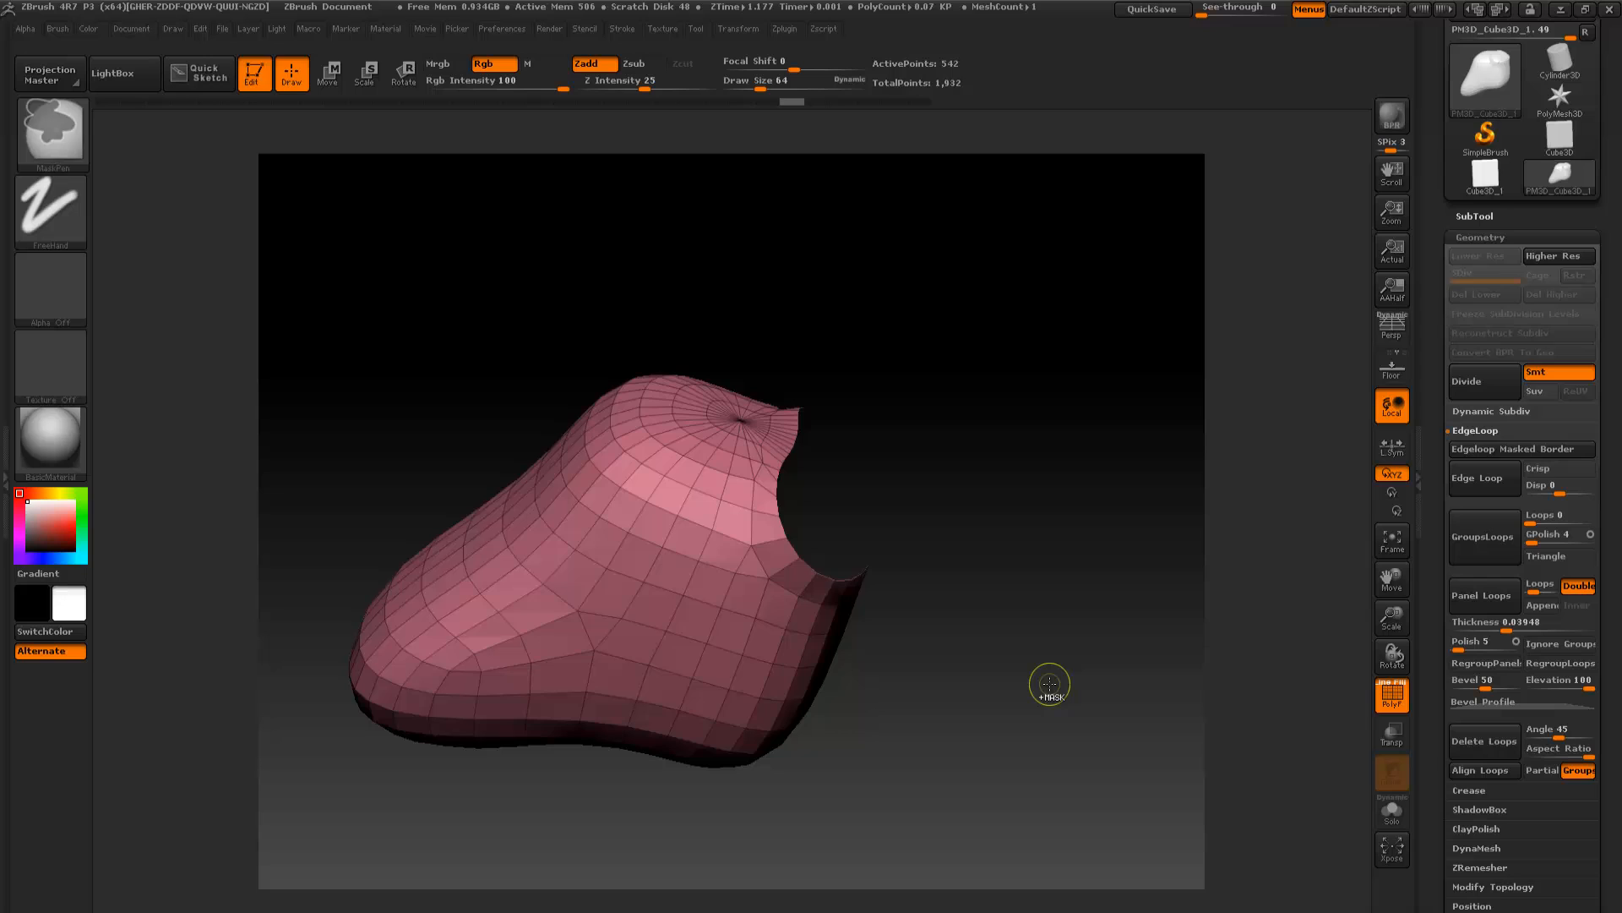
key(ctrl+z)
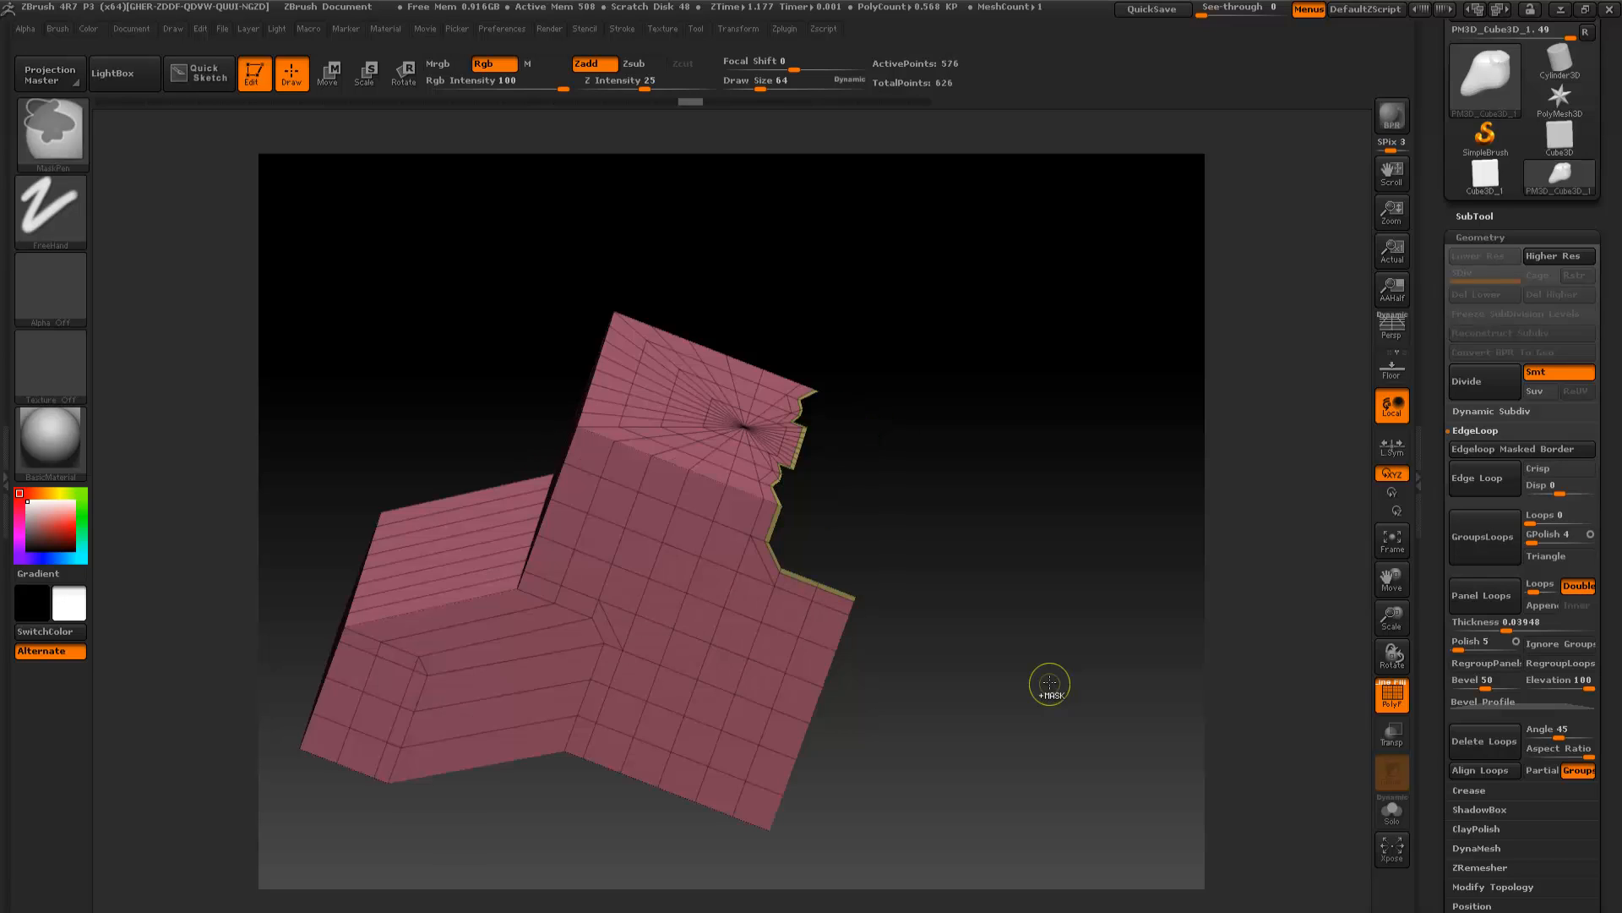
ctrl+shift+click(1049, 685)
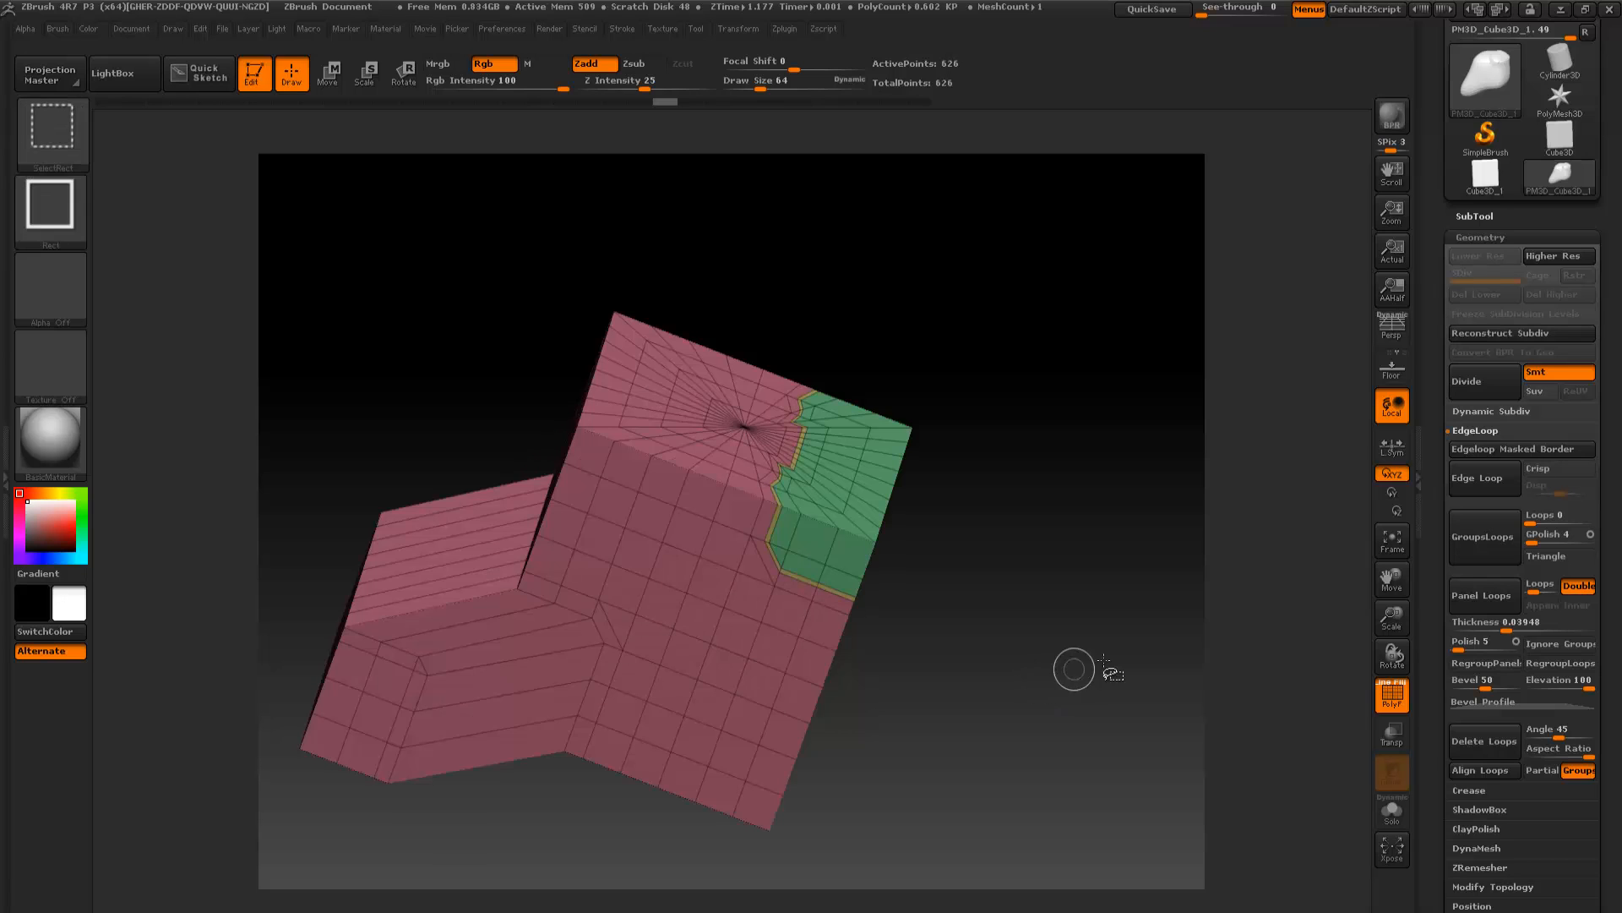
Turn off Double and run Panel Loops on the whole mesh with Thickness 0.03948
click(1566, 590)
click(1487, 595)
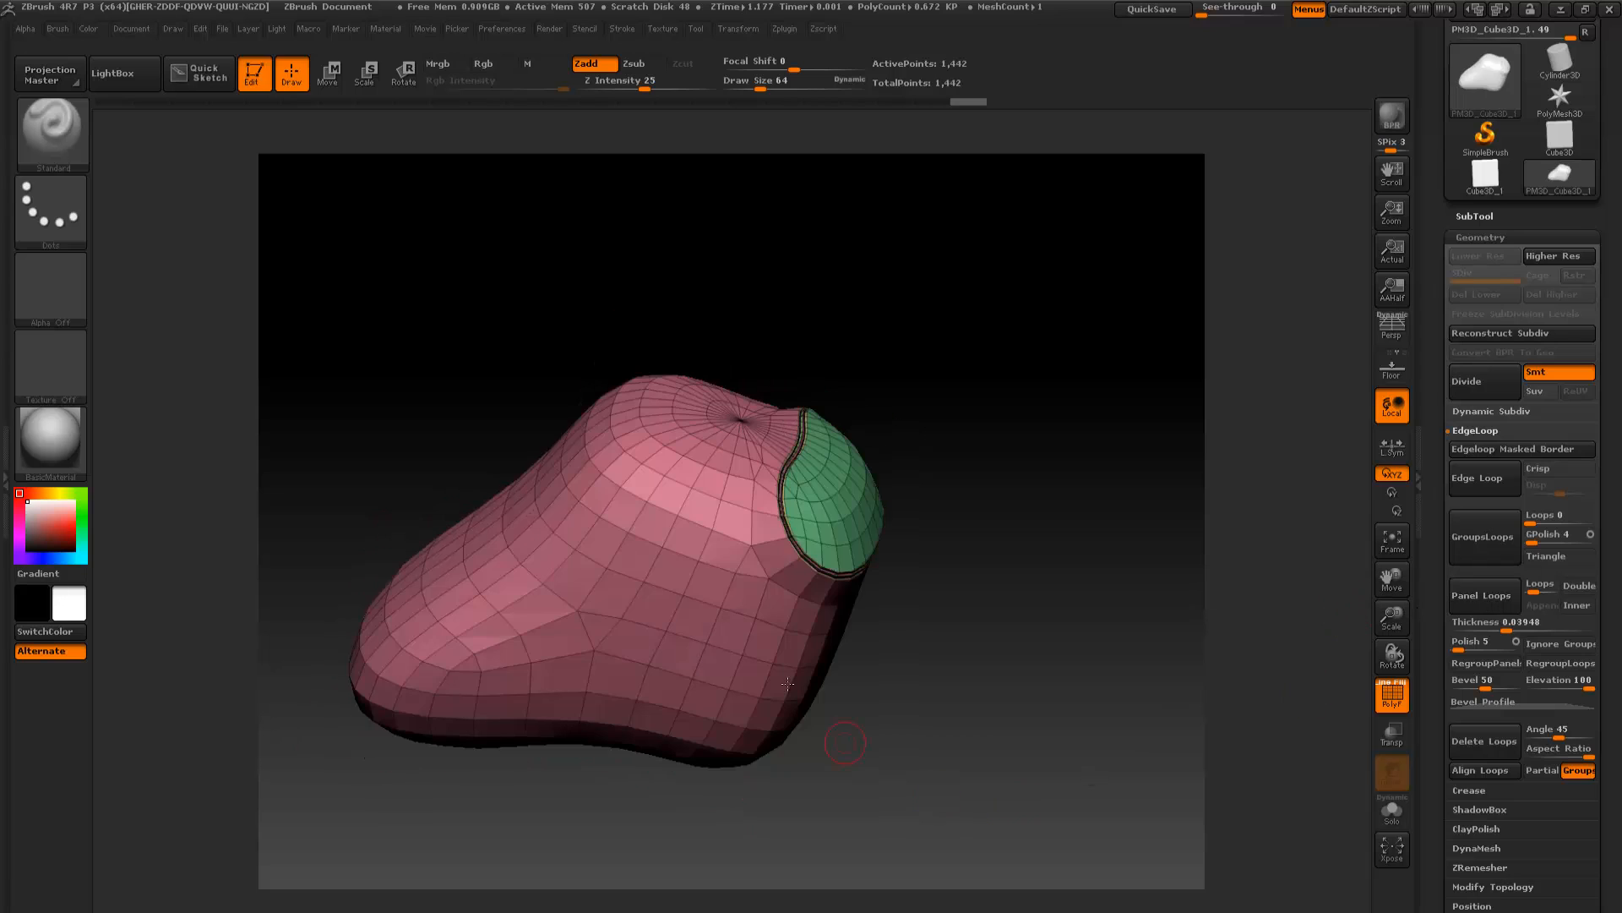
Examine the pink body and the green panel separately by isolating and inverting visibility, and show everything again
ctrl+shift+click(735, 650)
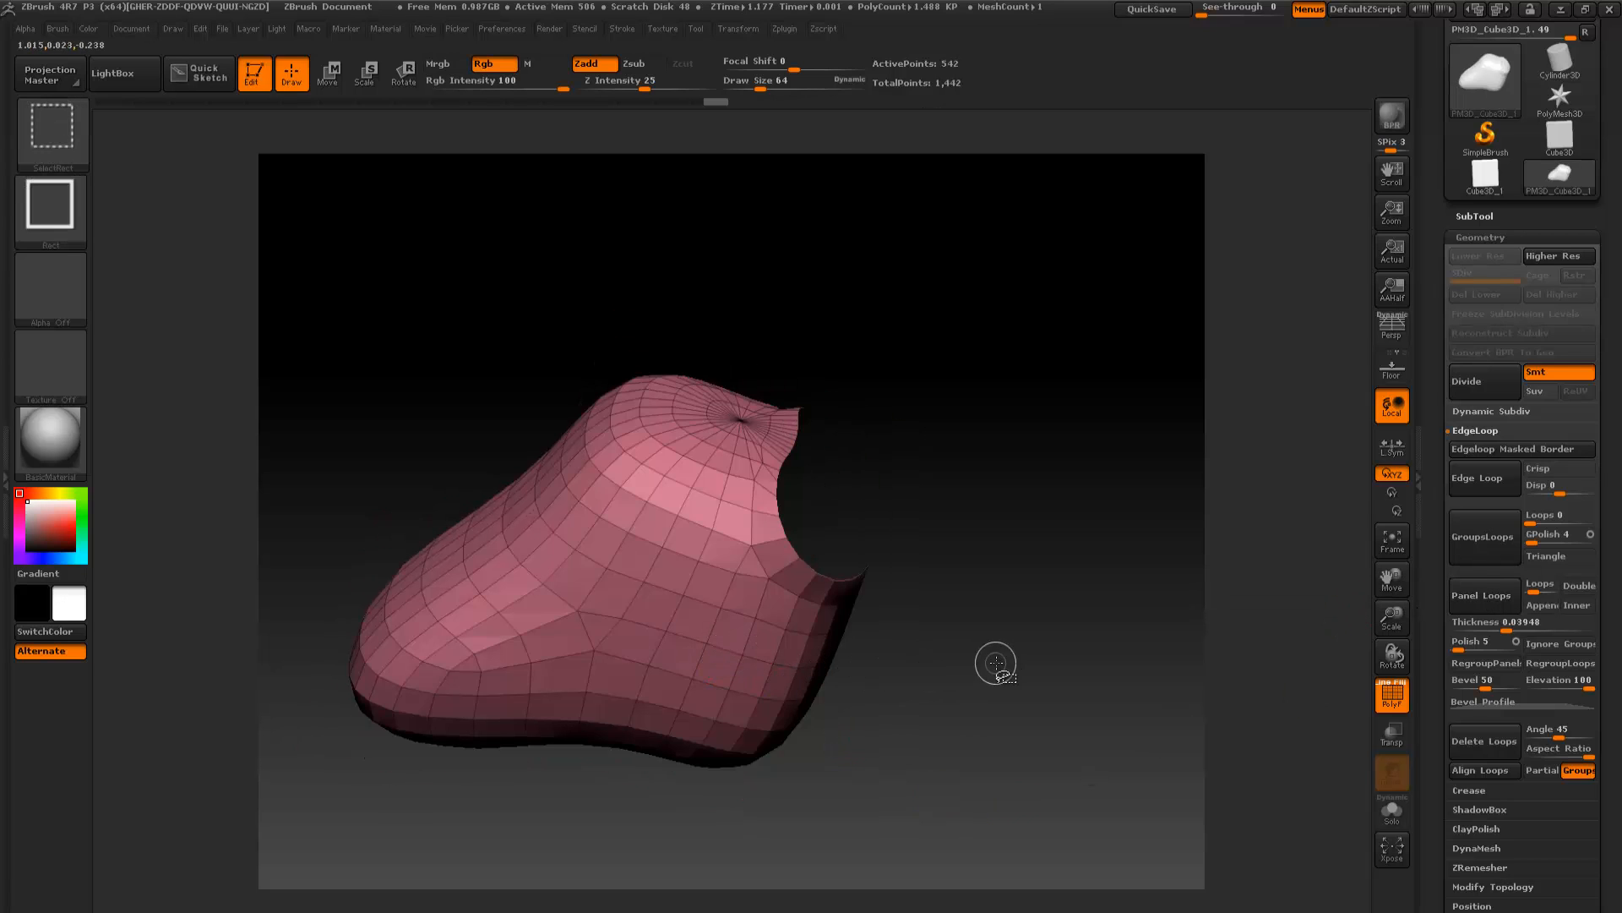
ctrl+shift+click(1014, 761)
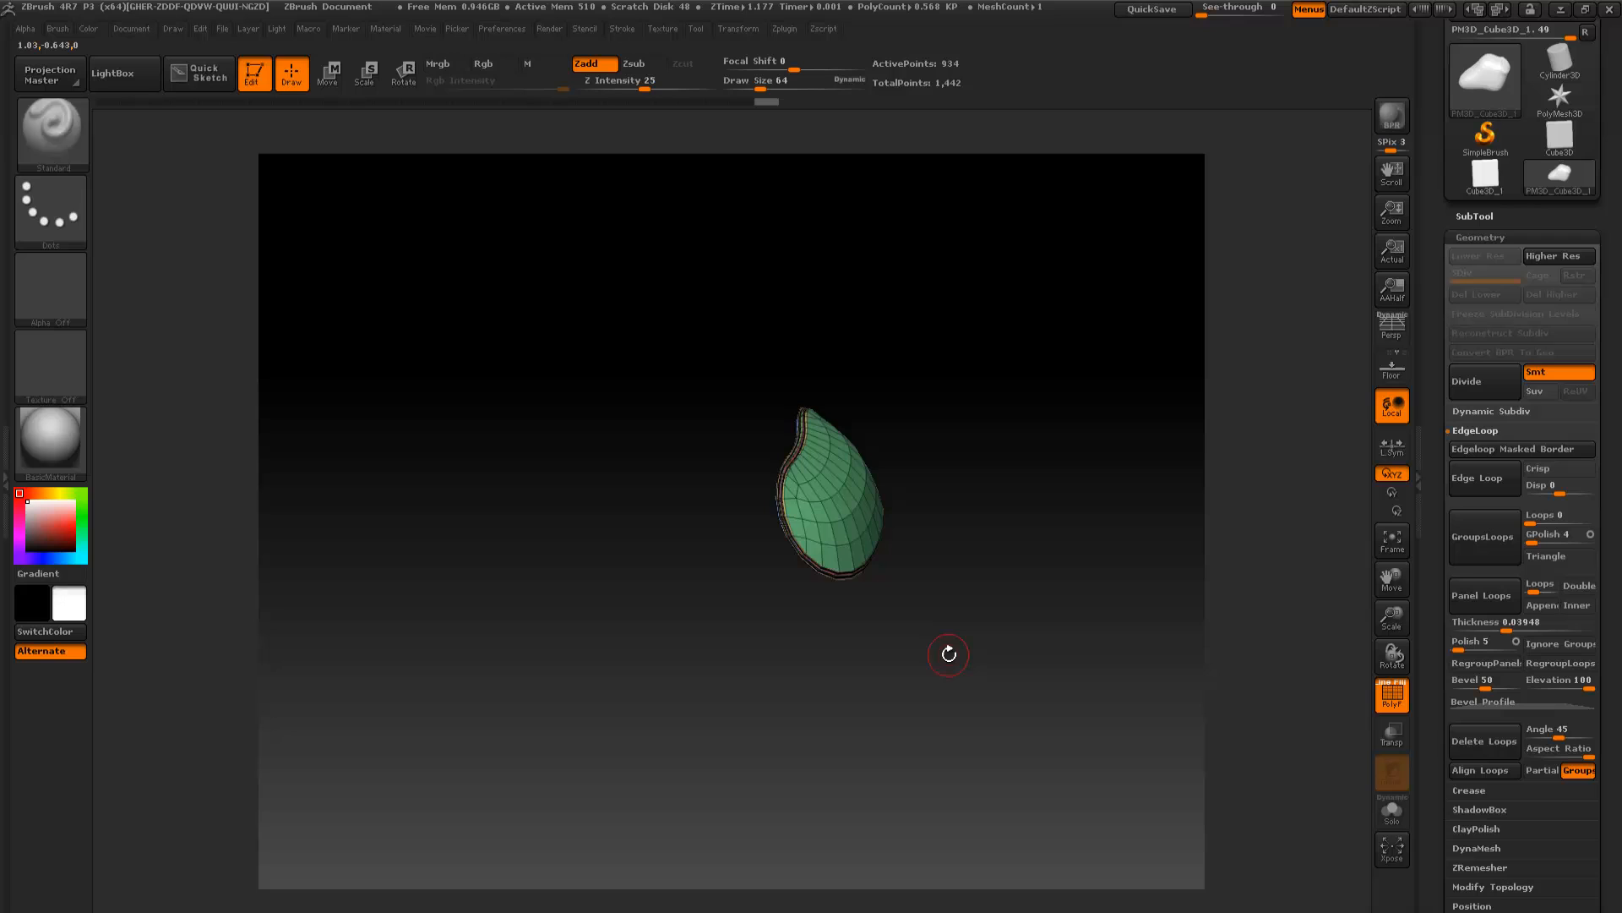
mouse_move(948, 653)
mouse_down()
mouse_move(1014, 654)
mouse_move(1032, 589)
mouse_move(1069, 561)
mouse_move(899, 652)
mouse_up()
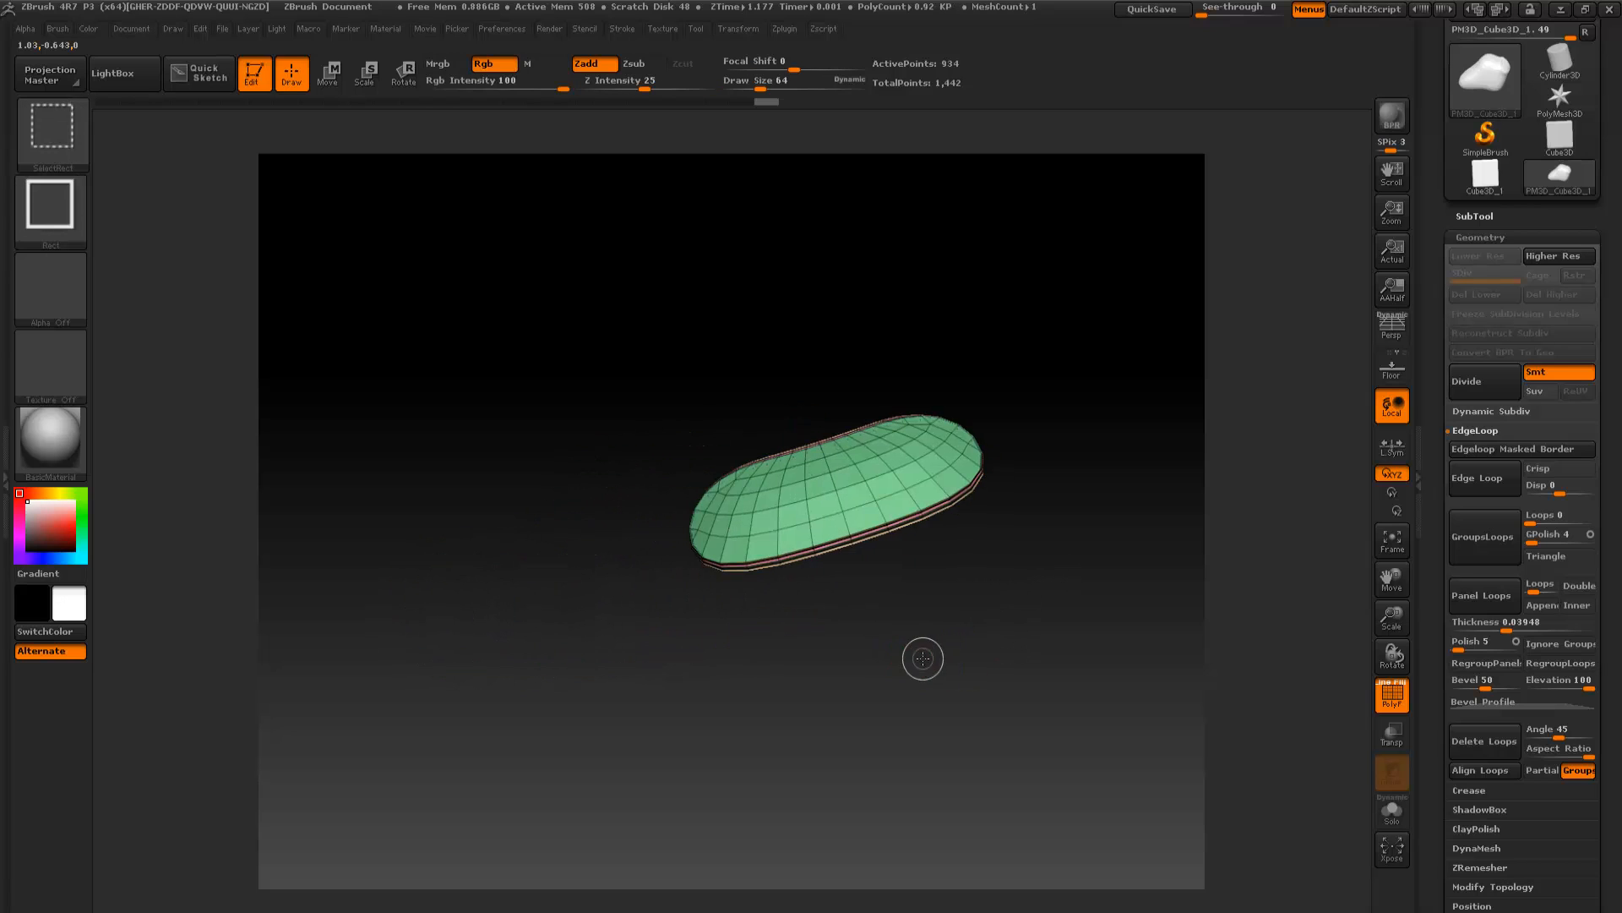
ctrl+shift+click(923, 658)
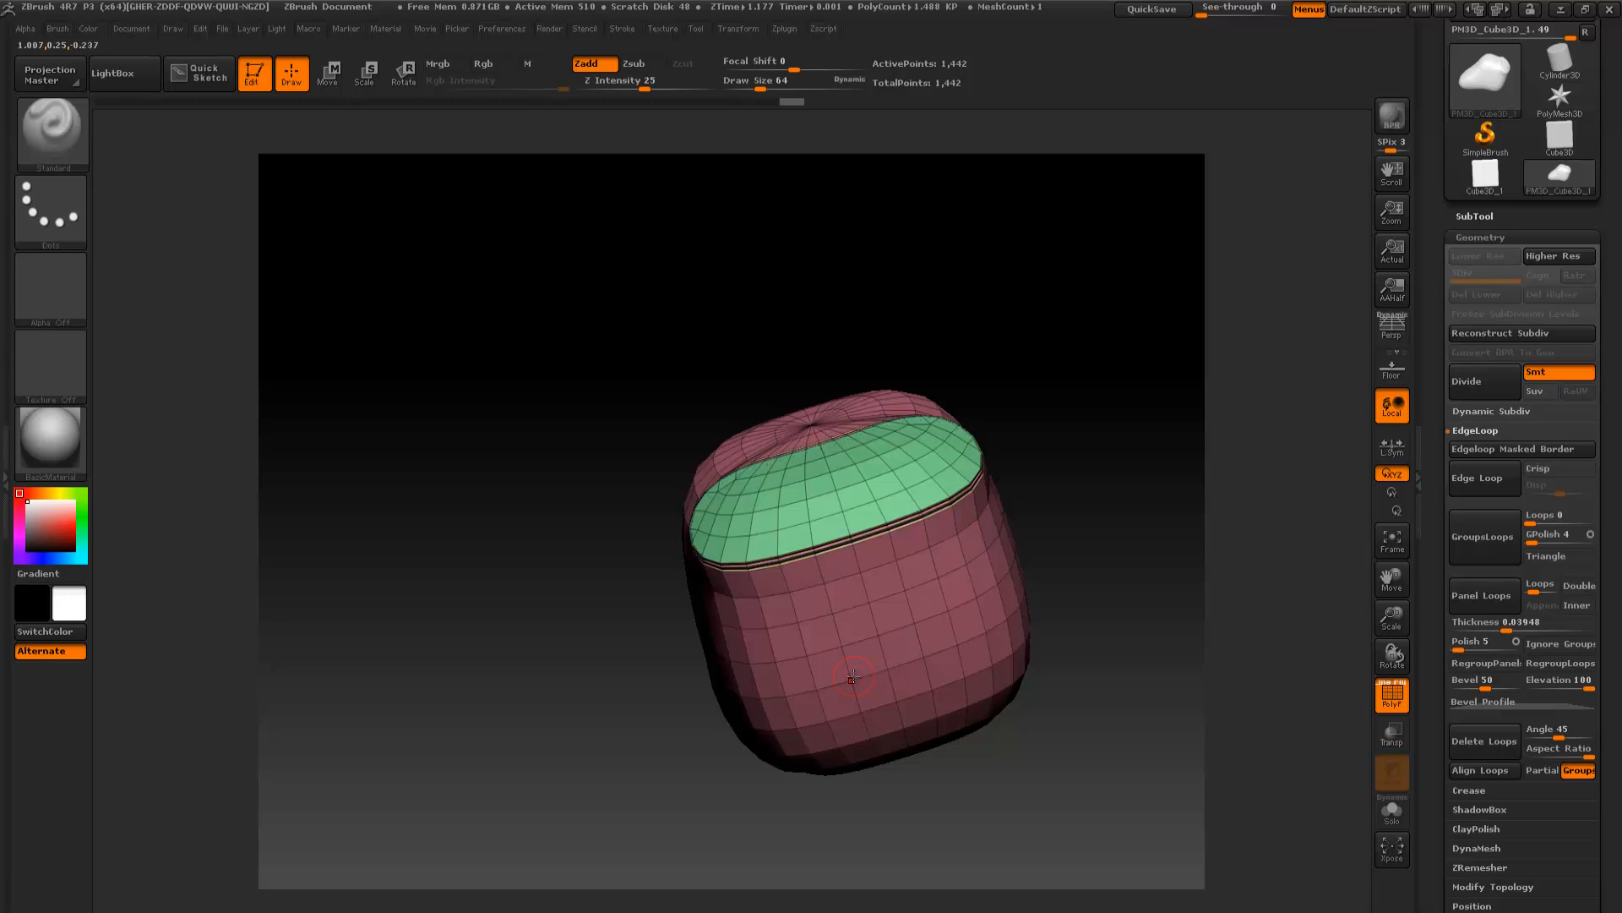
mouse_move(684, 671)
mouse_down()
mouse_move(568, 645)
mouse_move(619, 650)
mouse_up()
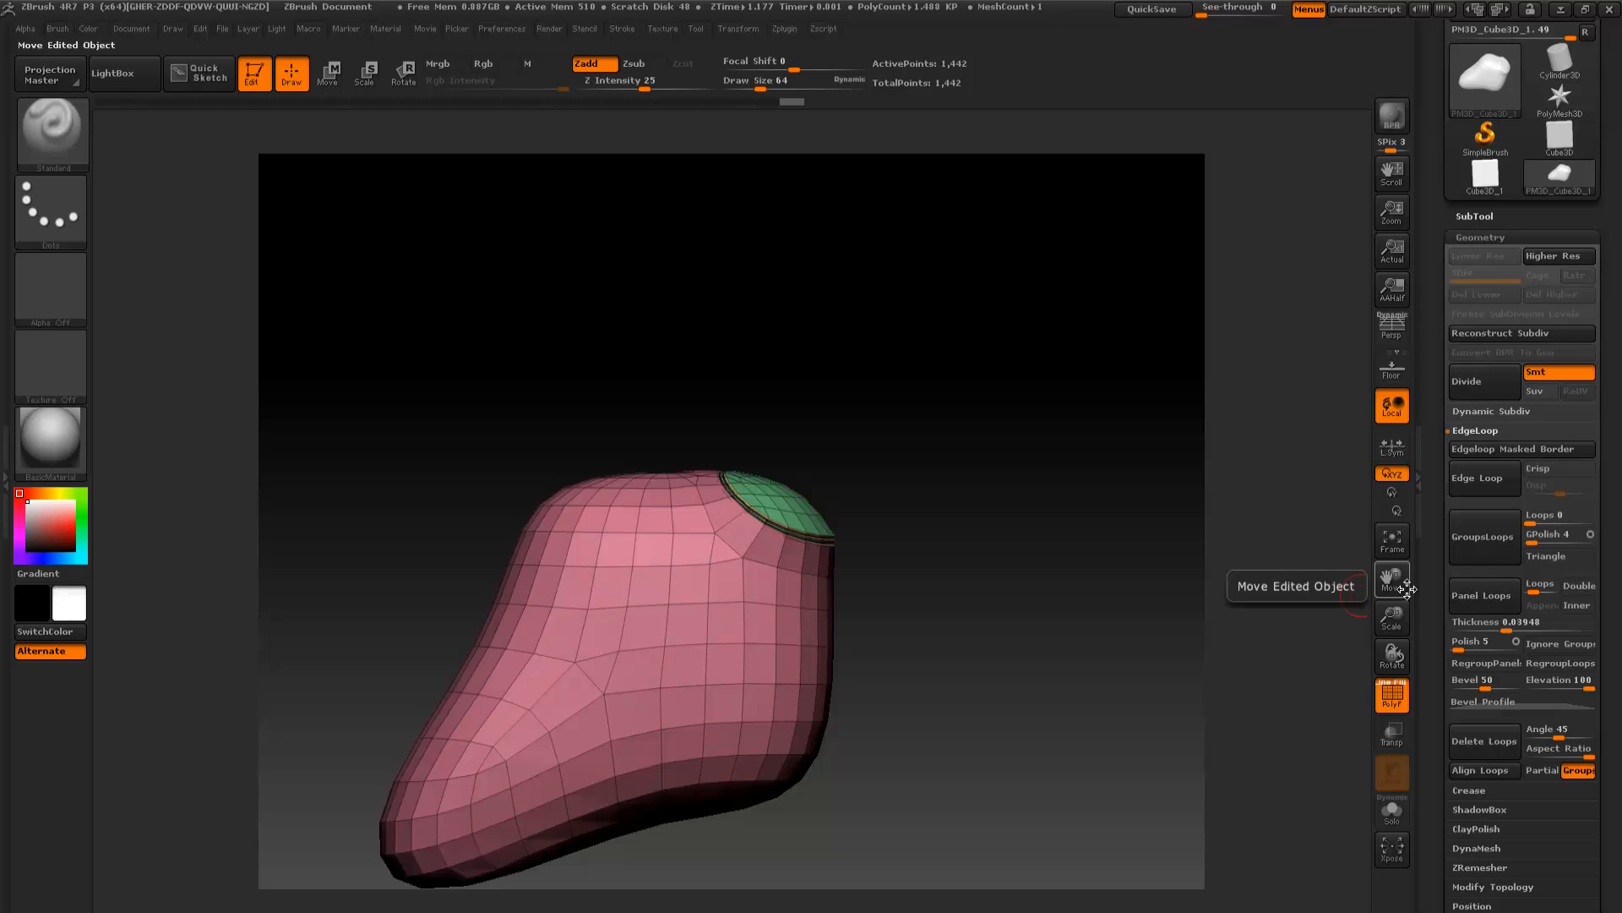
Undo back to the blocky mesh before Panel Loops, with all of its polygroups visible
click(1497, 620)
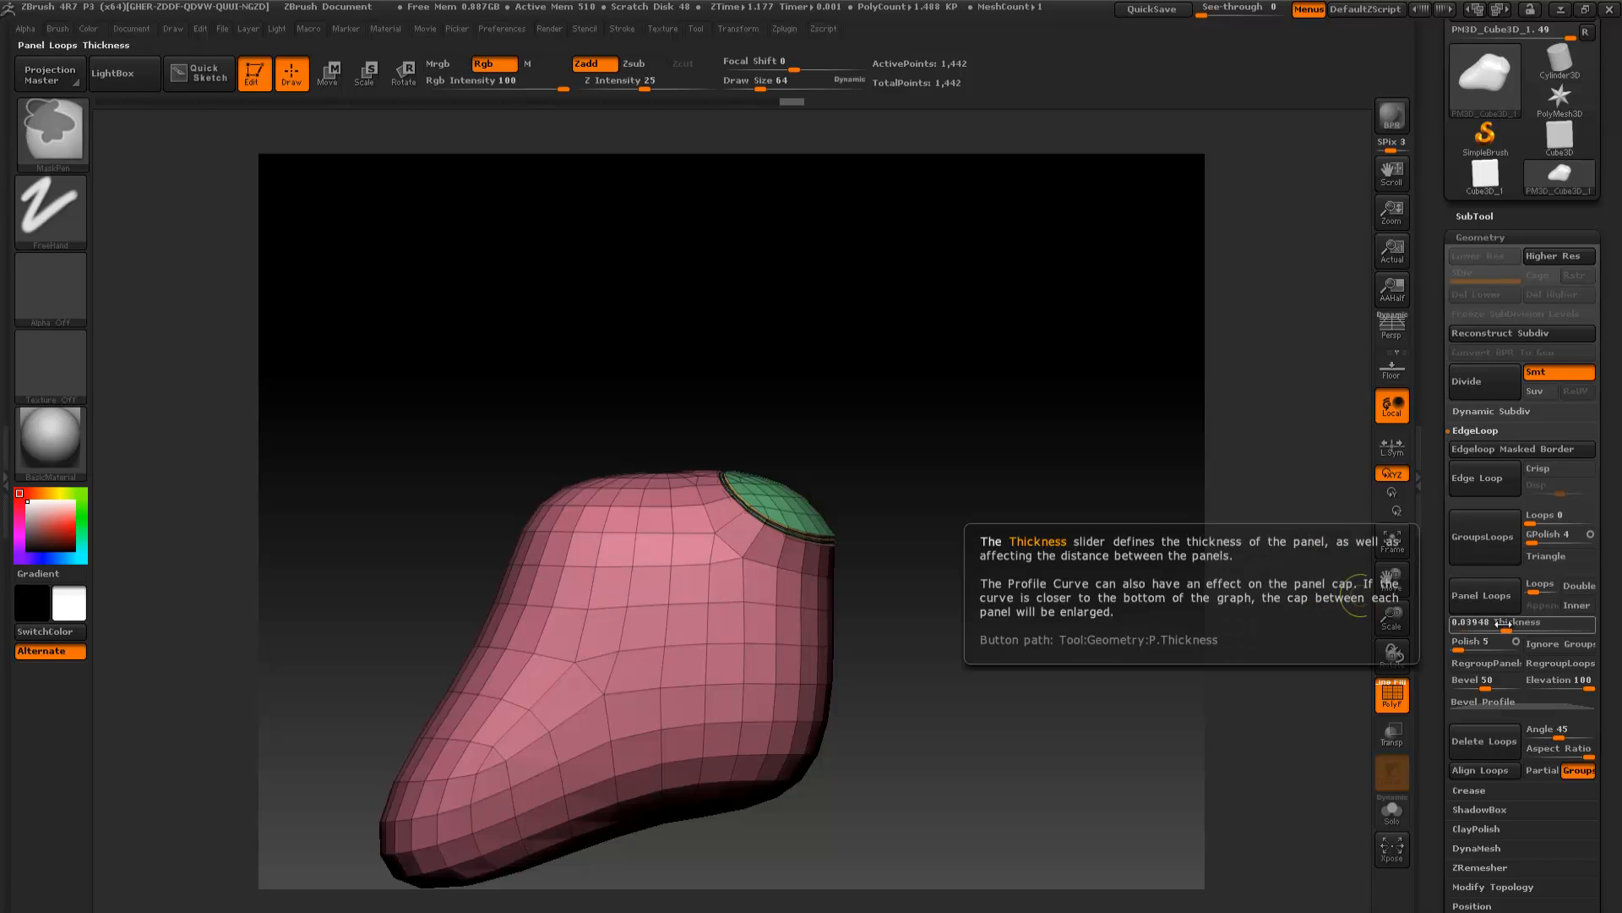
key(ctrl+z)
key(ctrl+z)
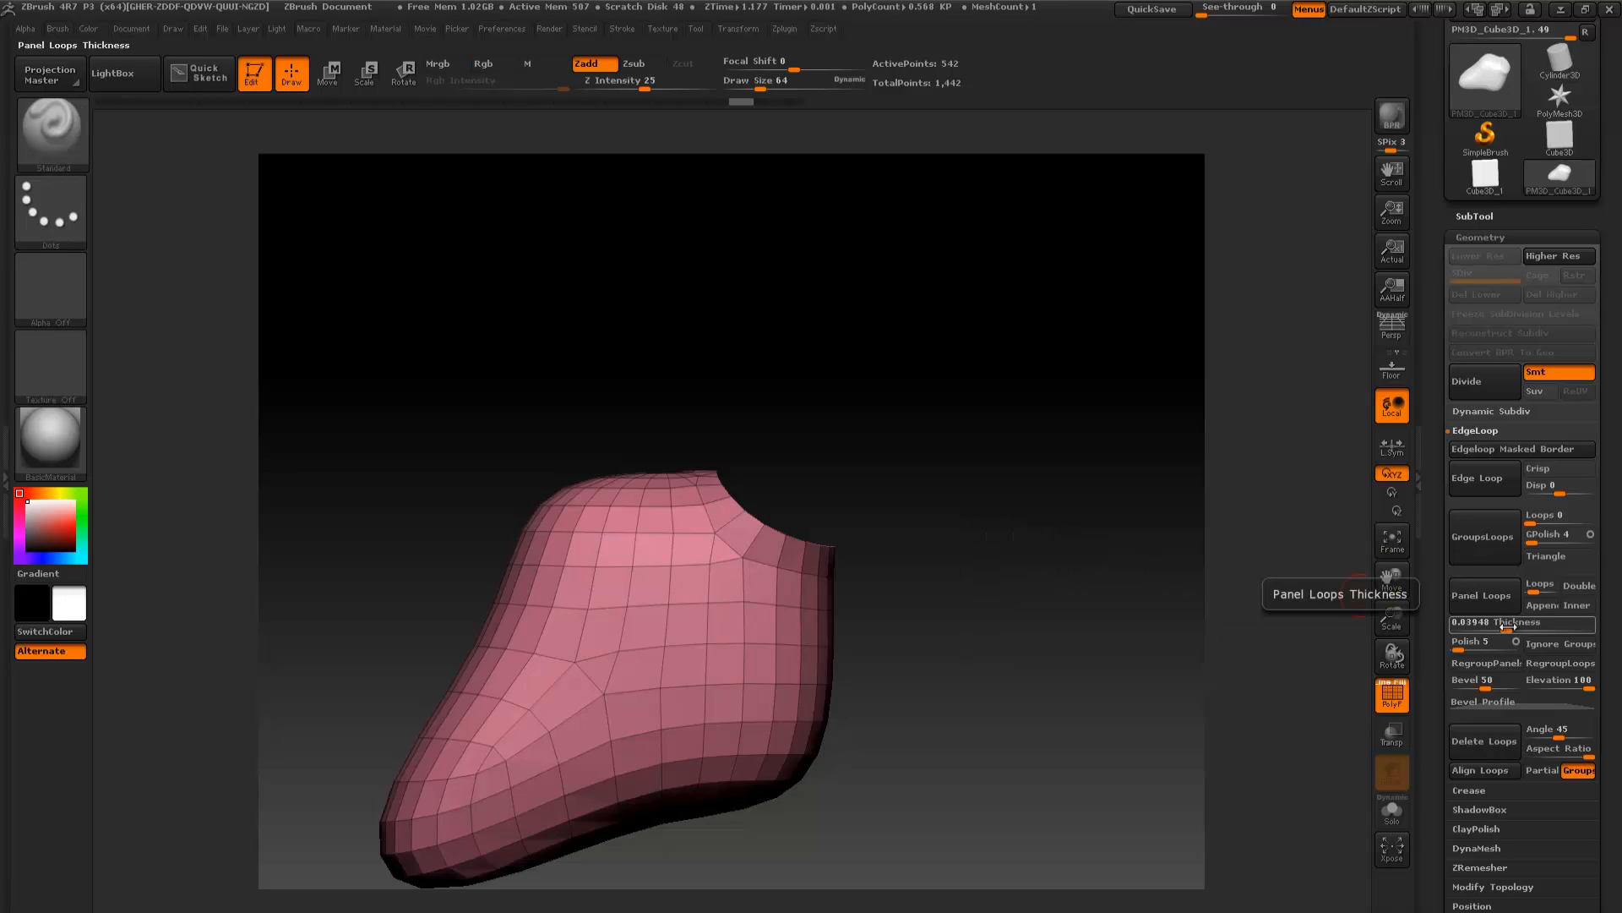
key(ctrl+z)
key(ctrl+z)
key(ctrl+z)
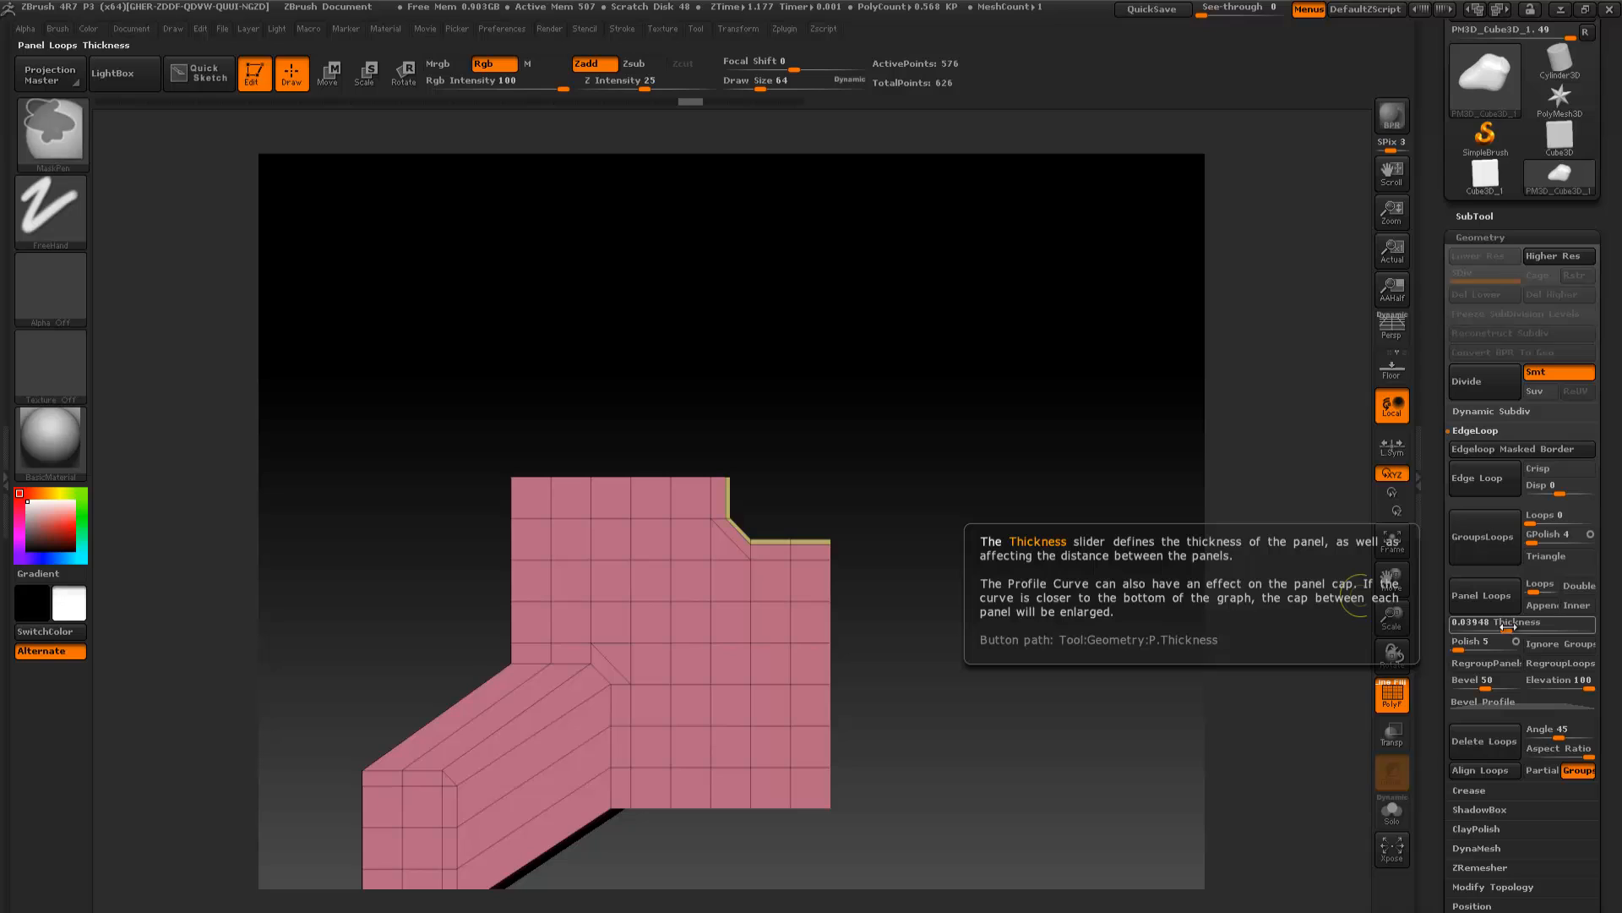
key(ctrl+shift+z)
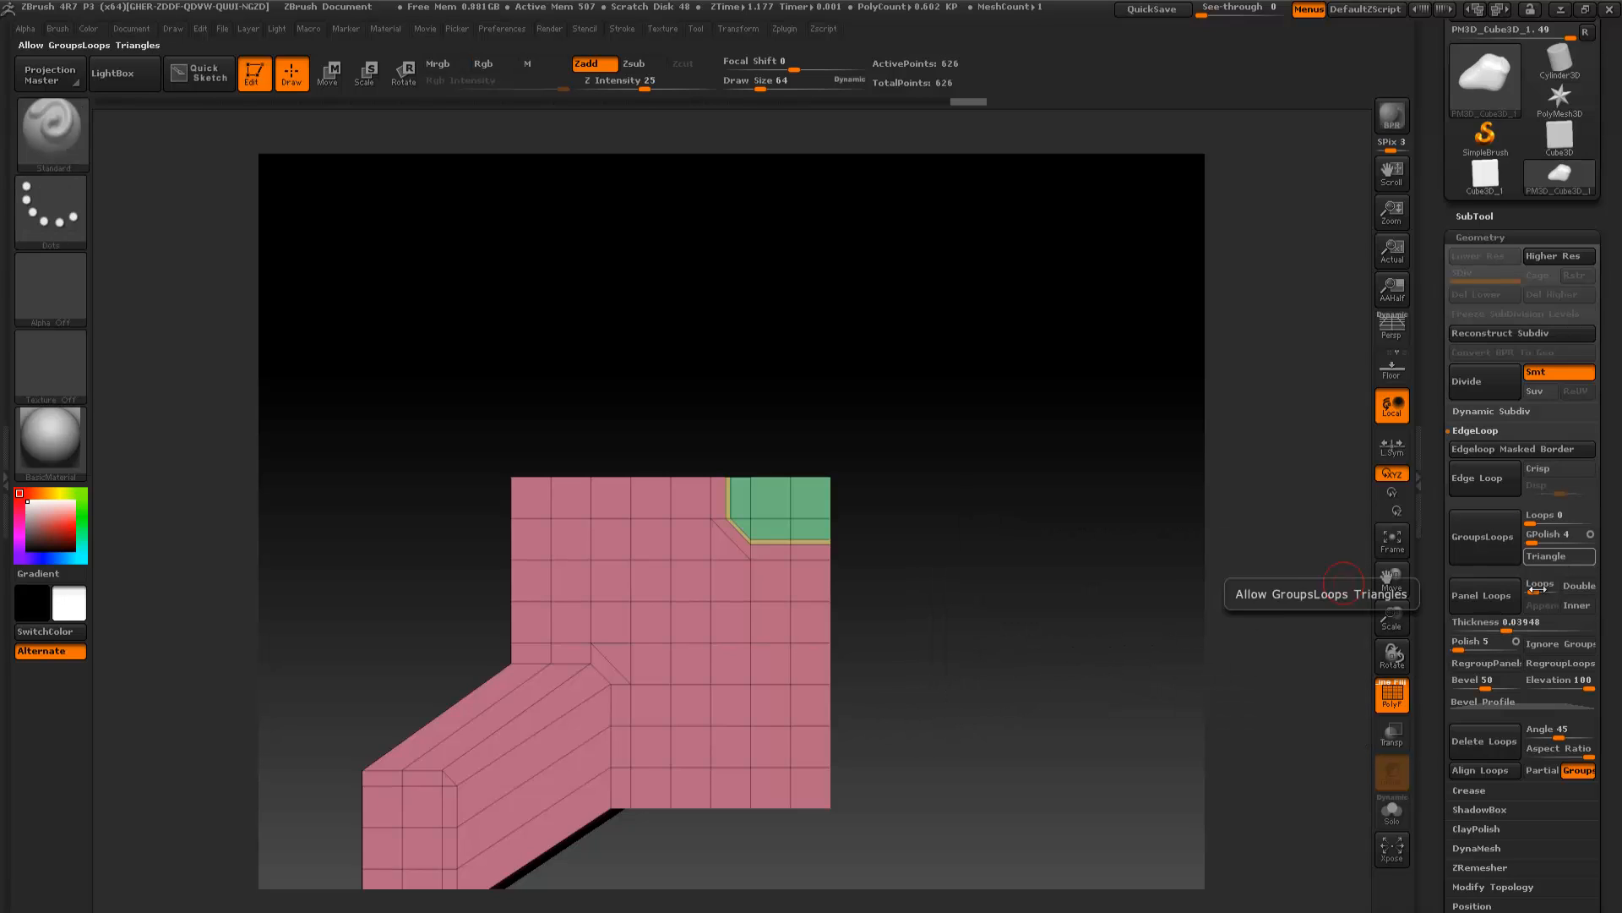
Set the Panel Loops Polish to 33, run Panel Loops on the whole mesh, and undo that run
click(1496, 623)
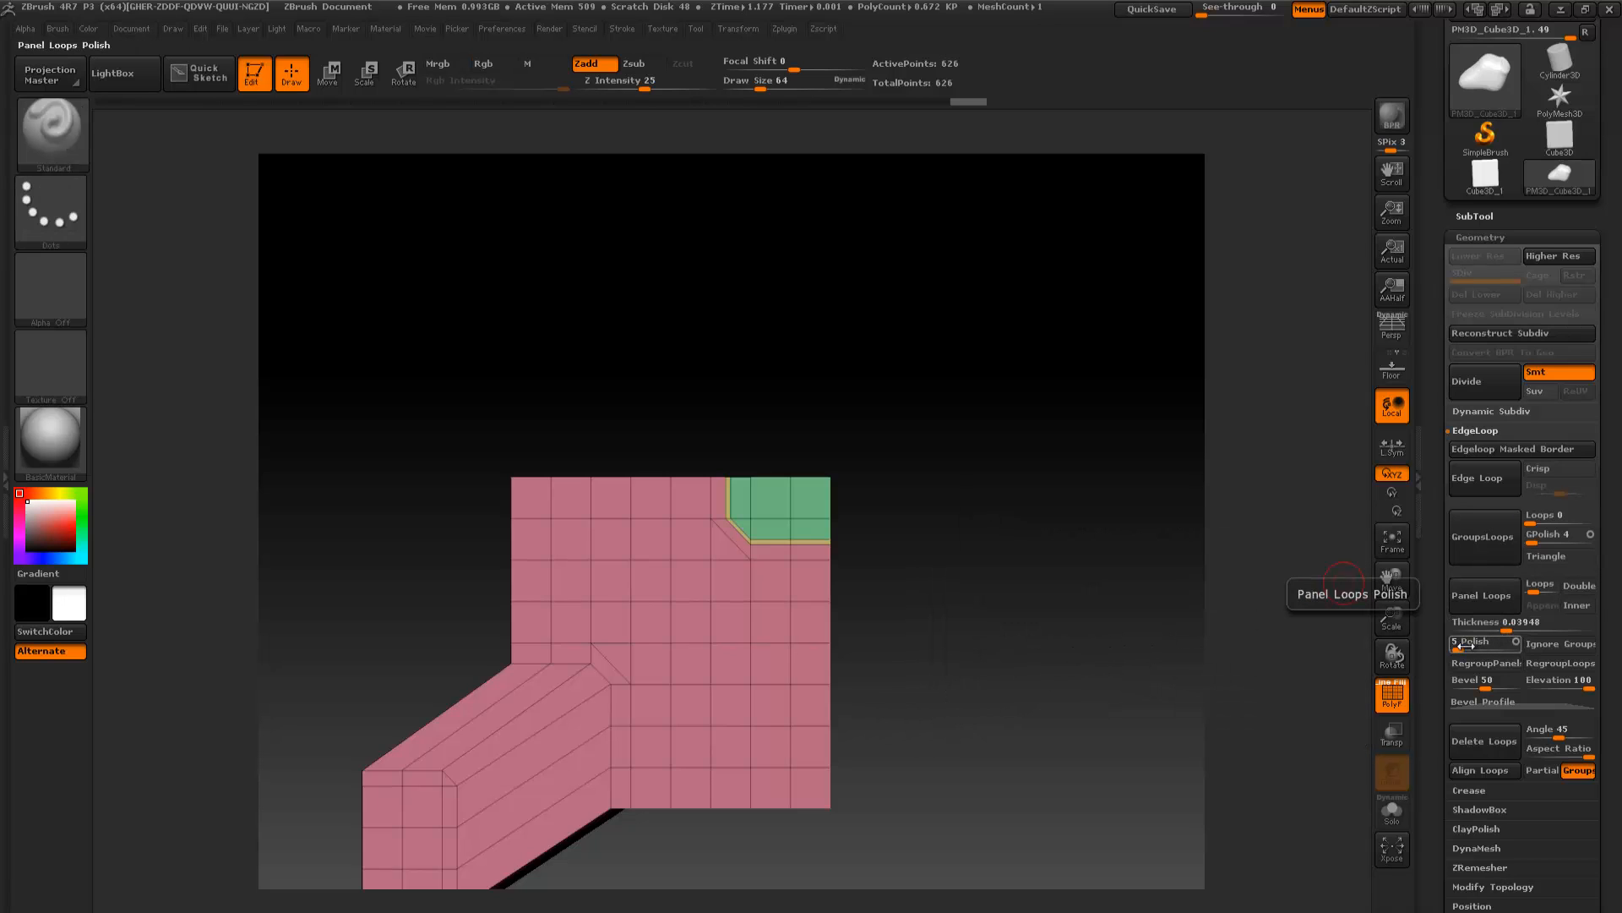
drag(1460, 647, 1477, 646)
click(1481, 595)
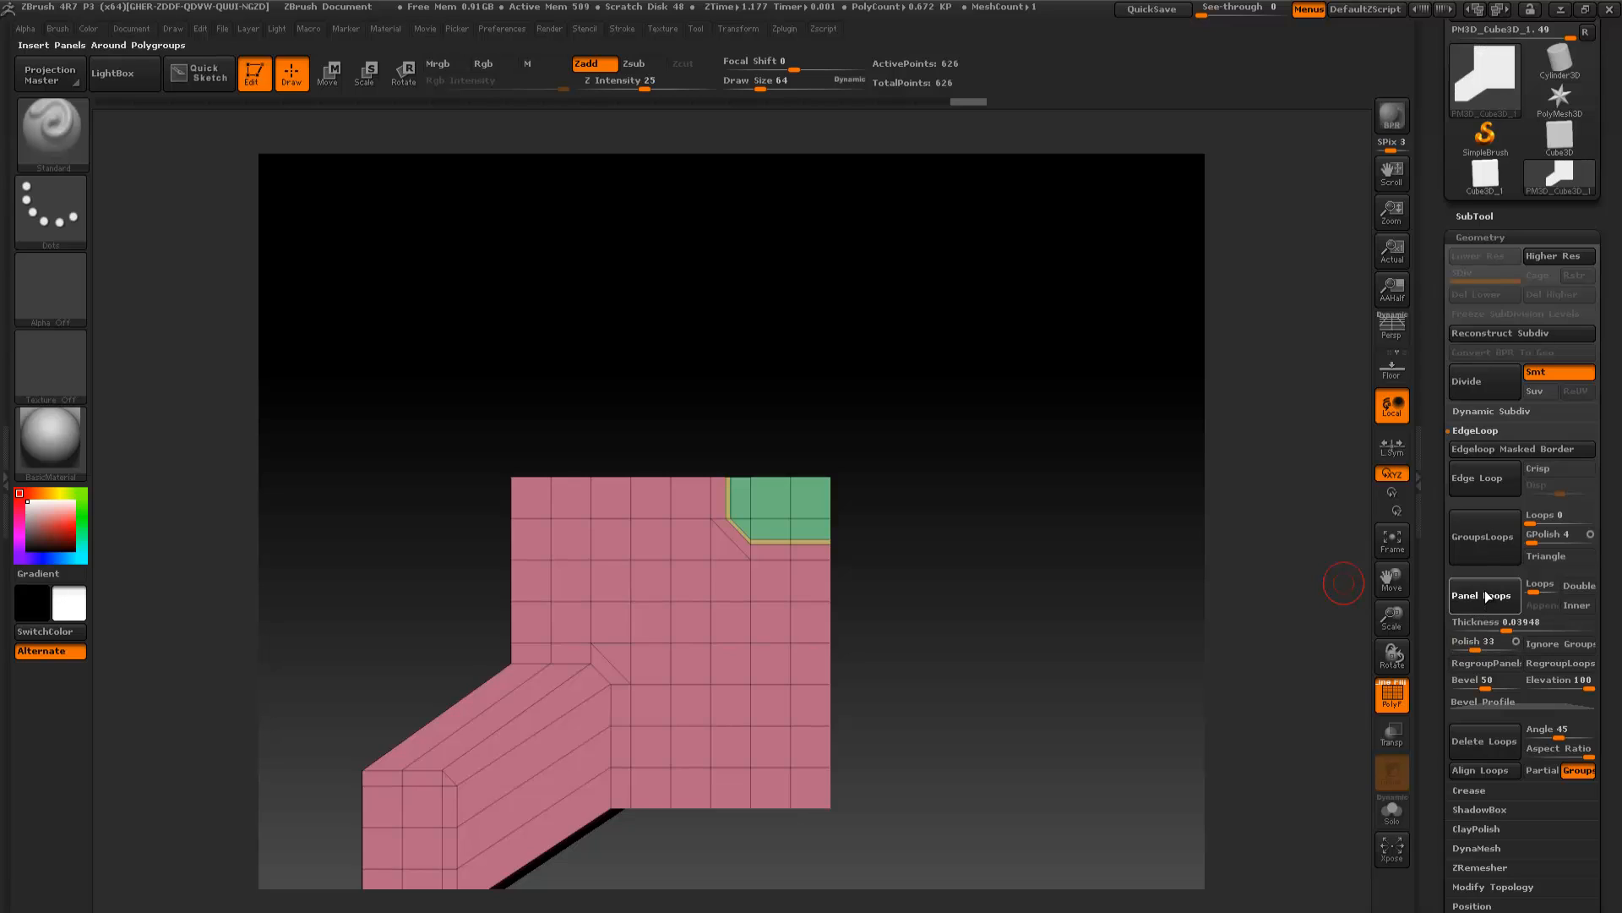
drag(1336, 575, 1132, 610)
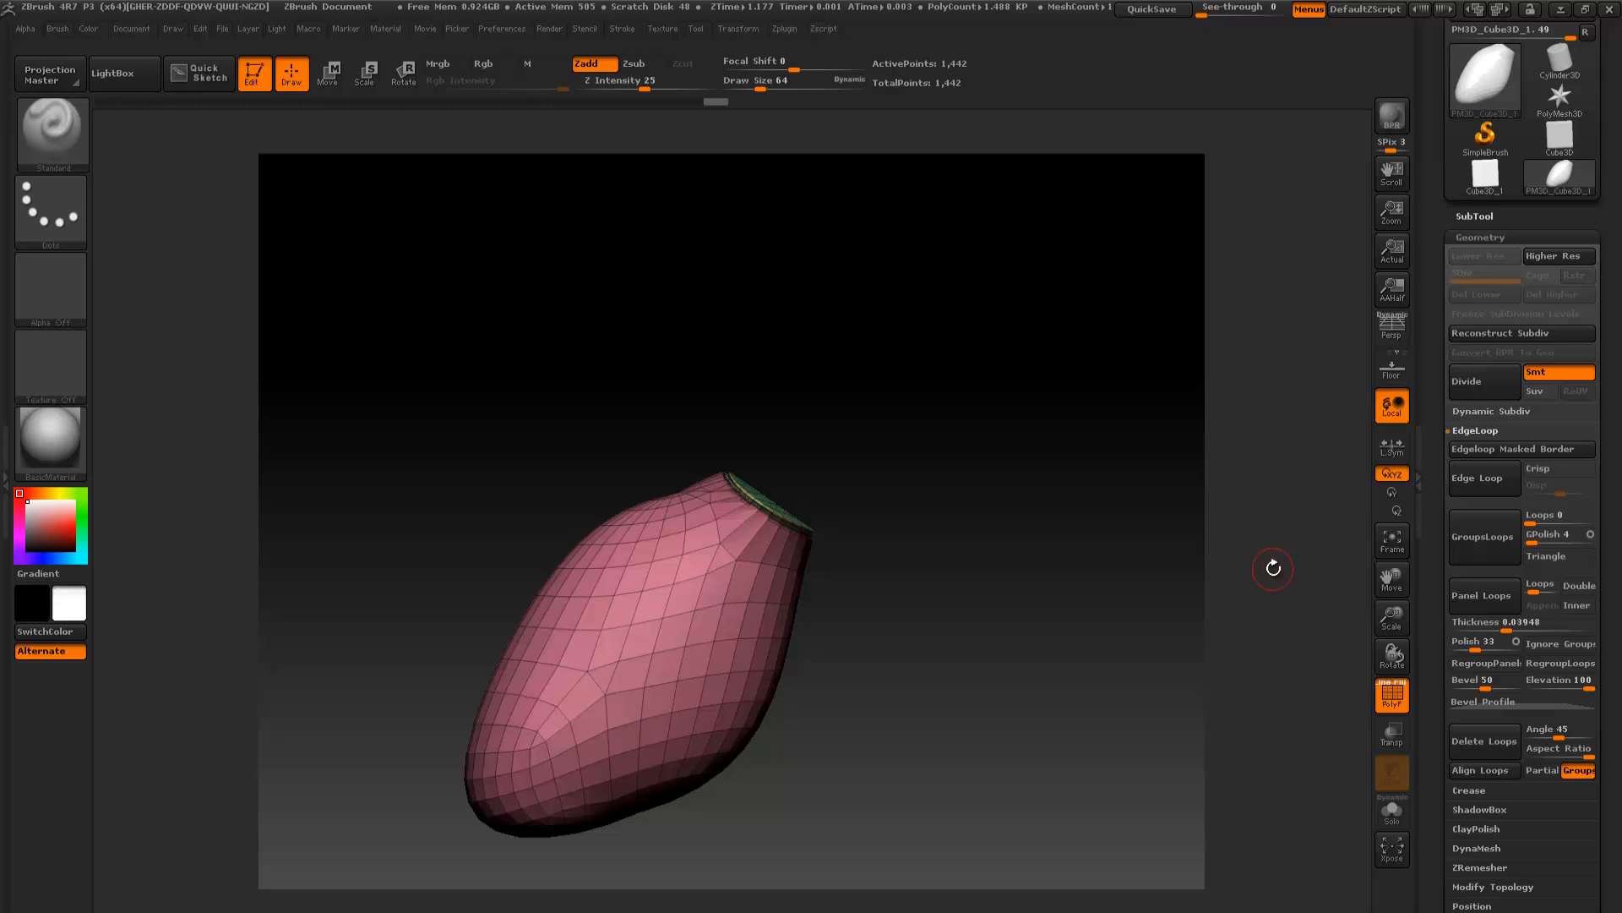
key(ctrl+z)
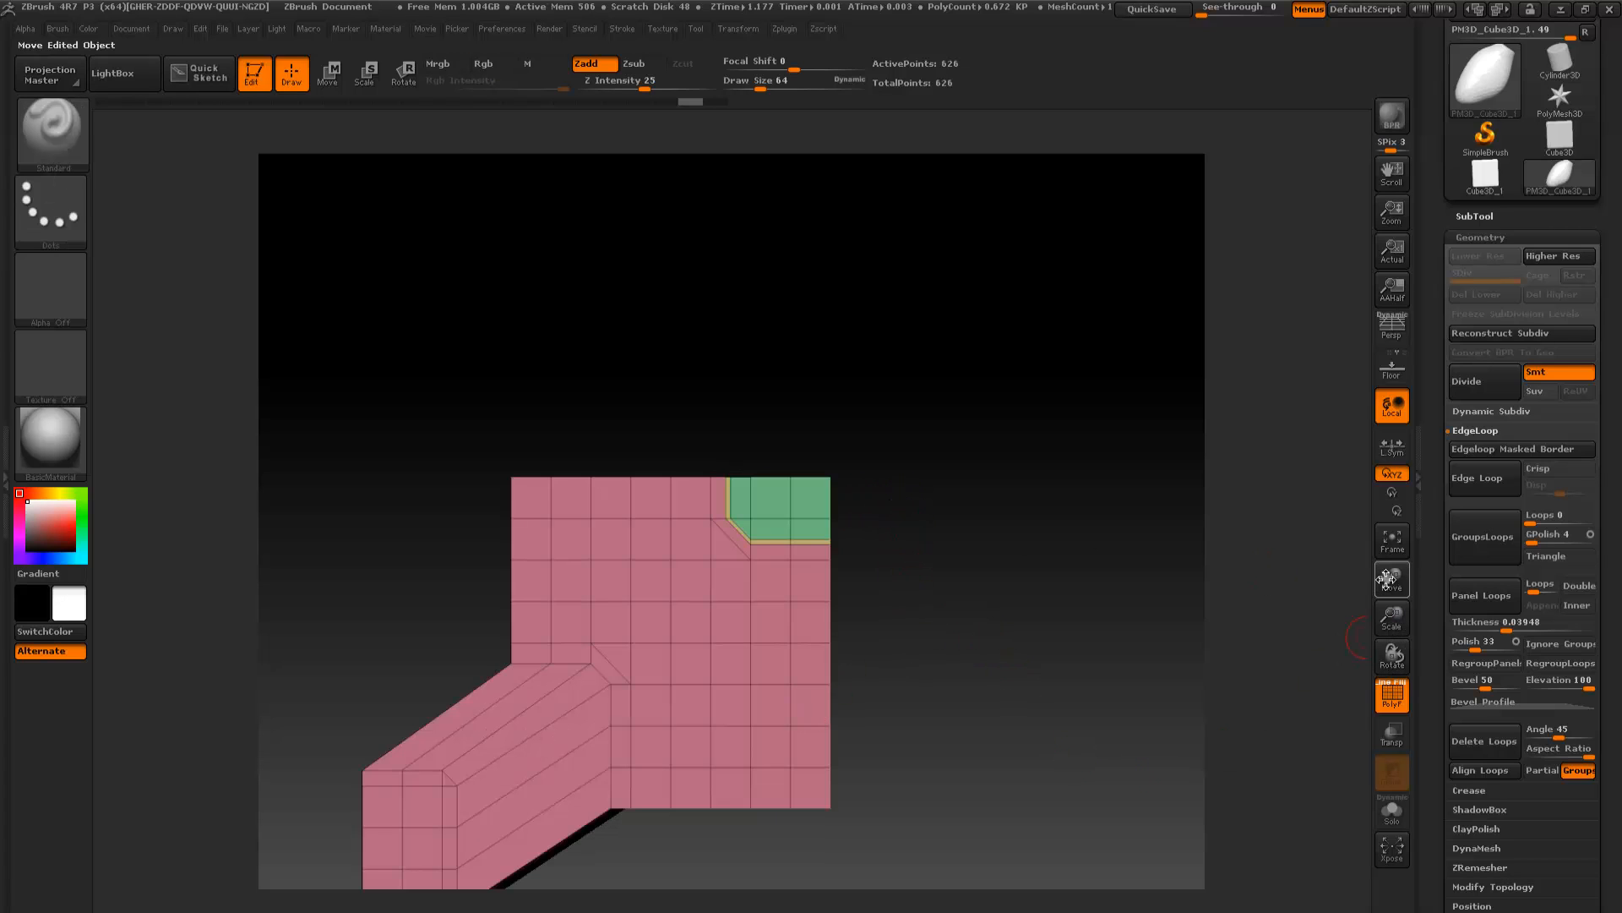
Mask the protruding lower arm, insert an edge loop along the mask's border with Edgeloop Masked Border, and clear the mask
drag(1386, 580, 1473, 333)
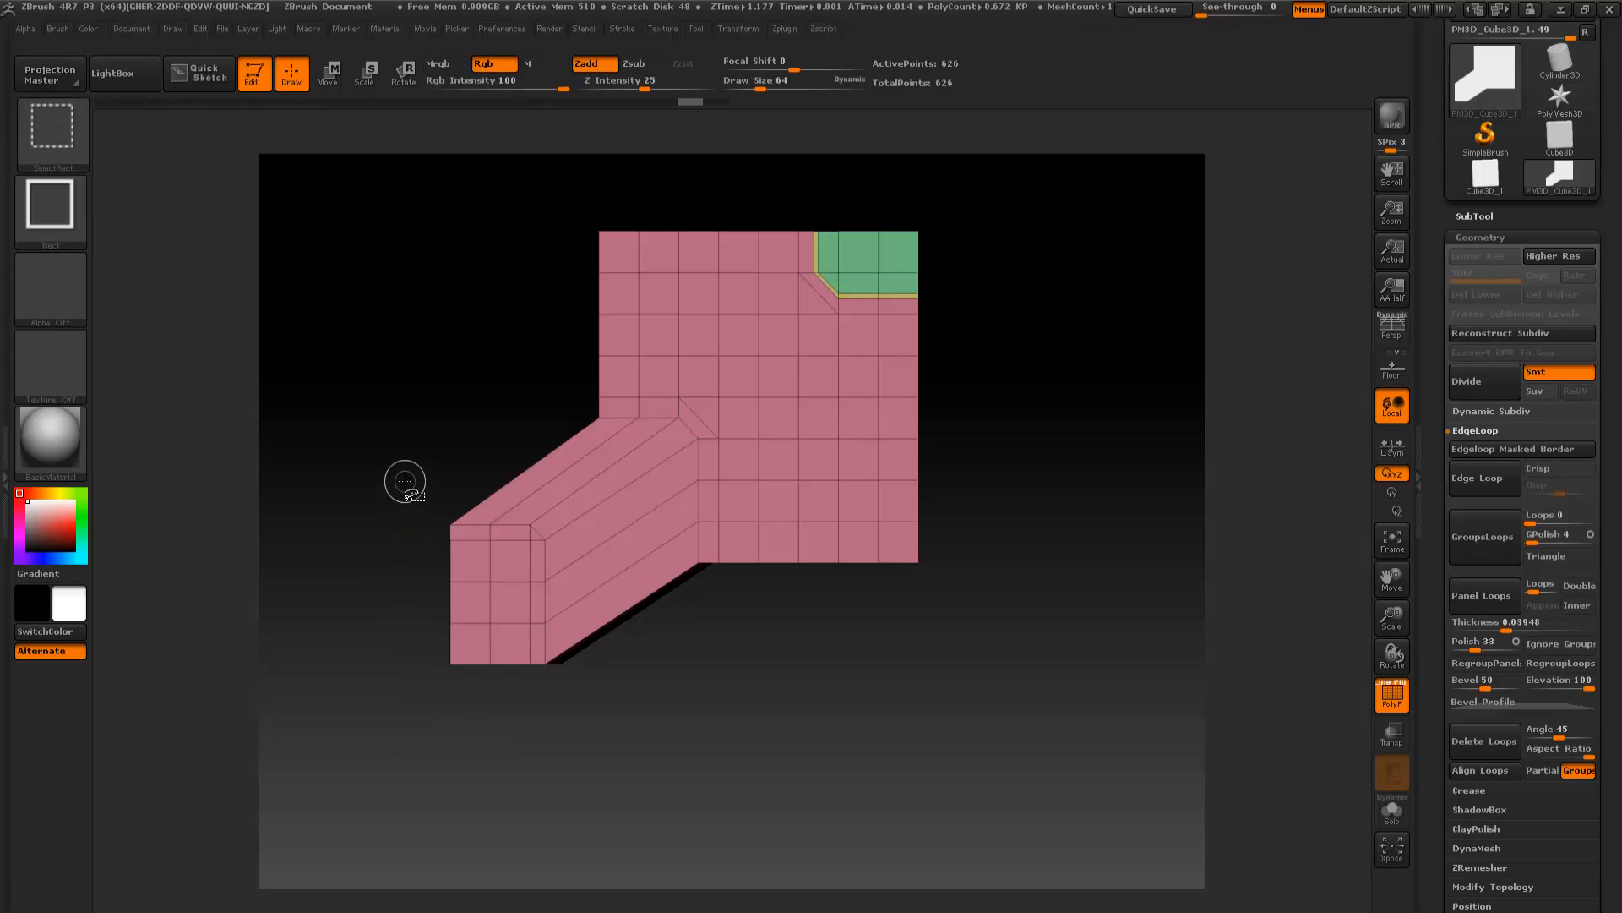
mouse_move(394, 482)
ctrl+mouse_down()
mouse_move(481, 663)
mouse_move(564, 771)
ctrl+mouse_up()
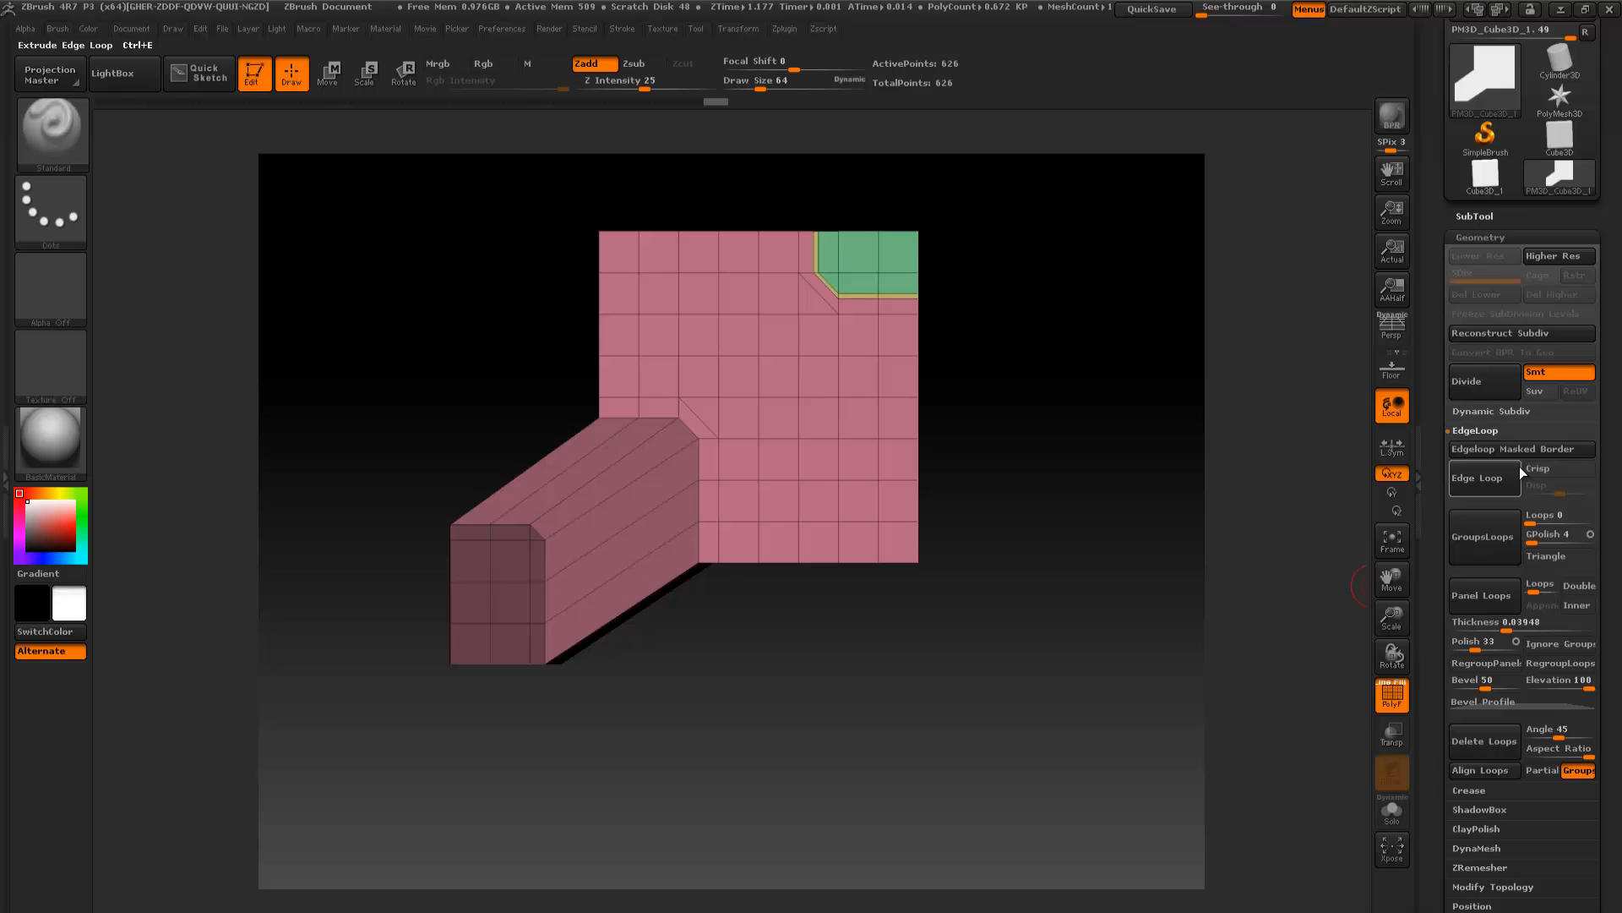
click(1530, 447)
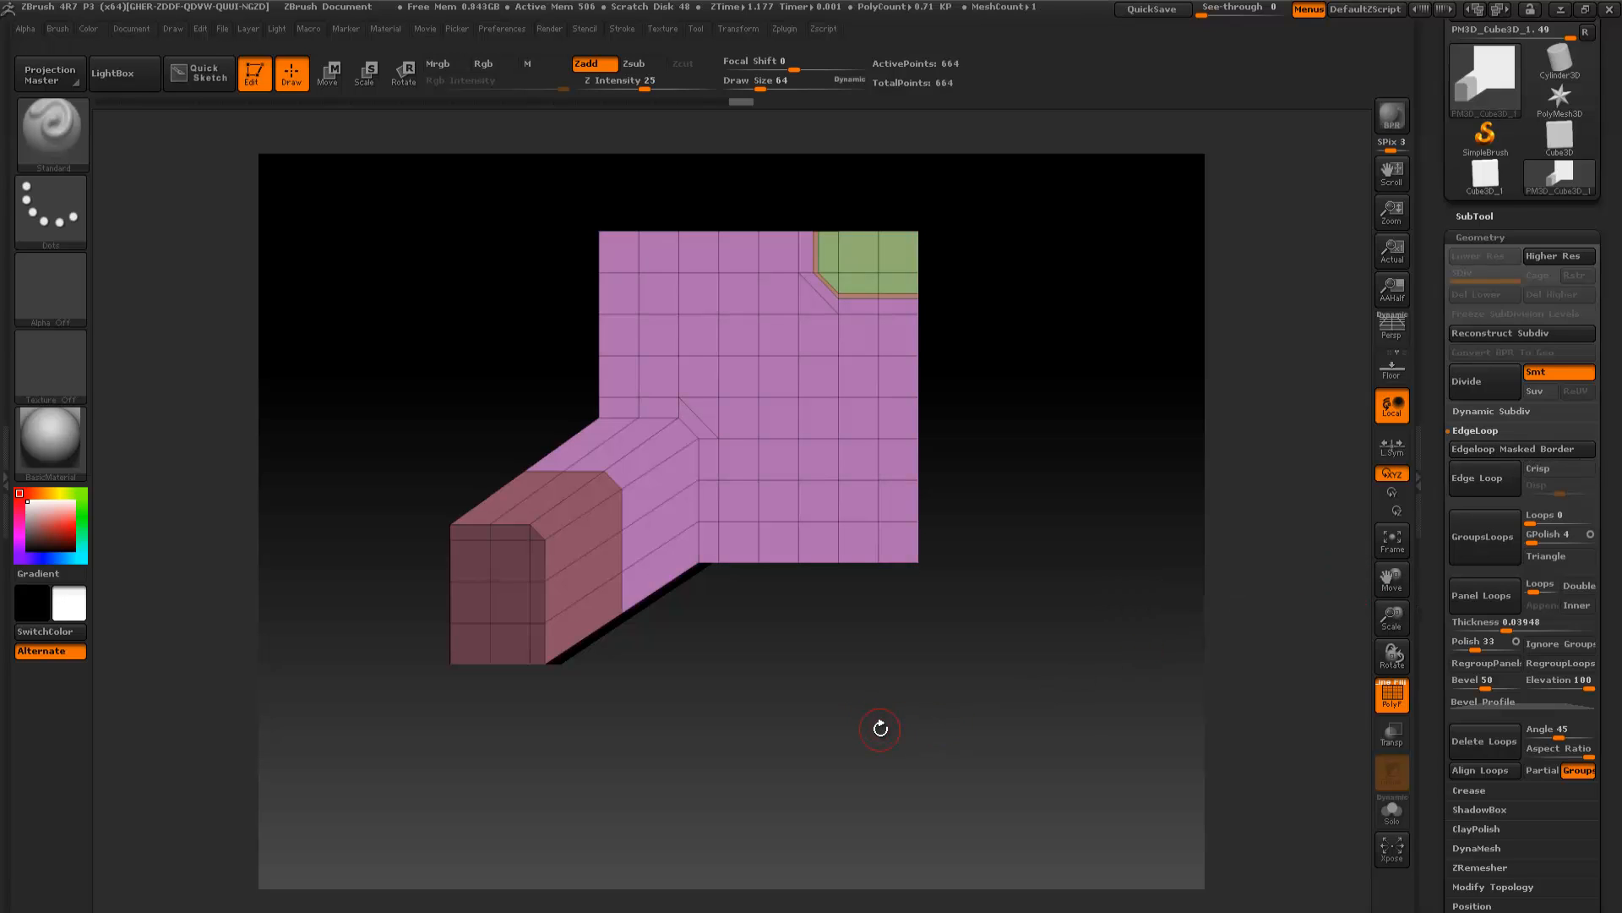
ctrl+drag(879, 742, 901, 826)
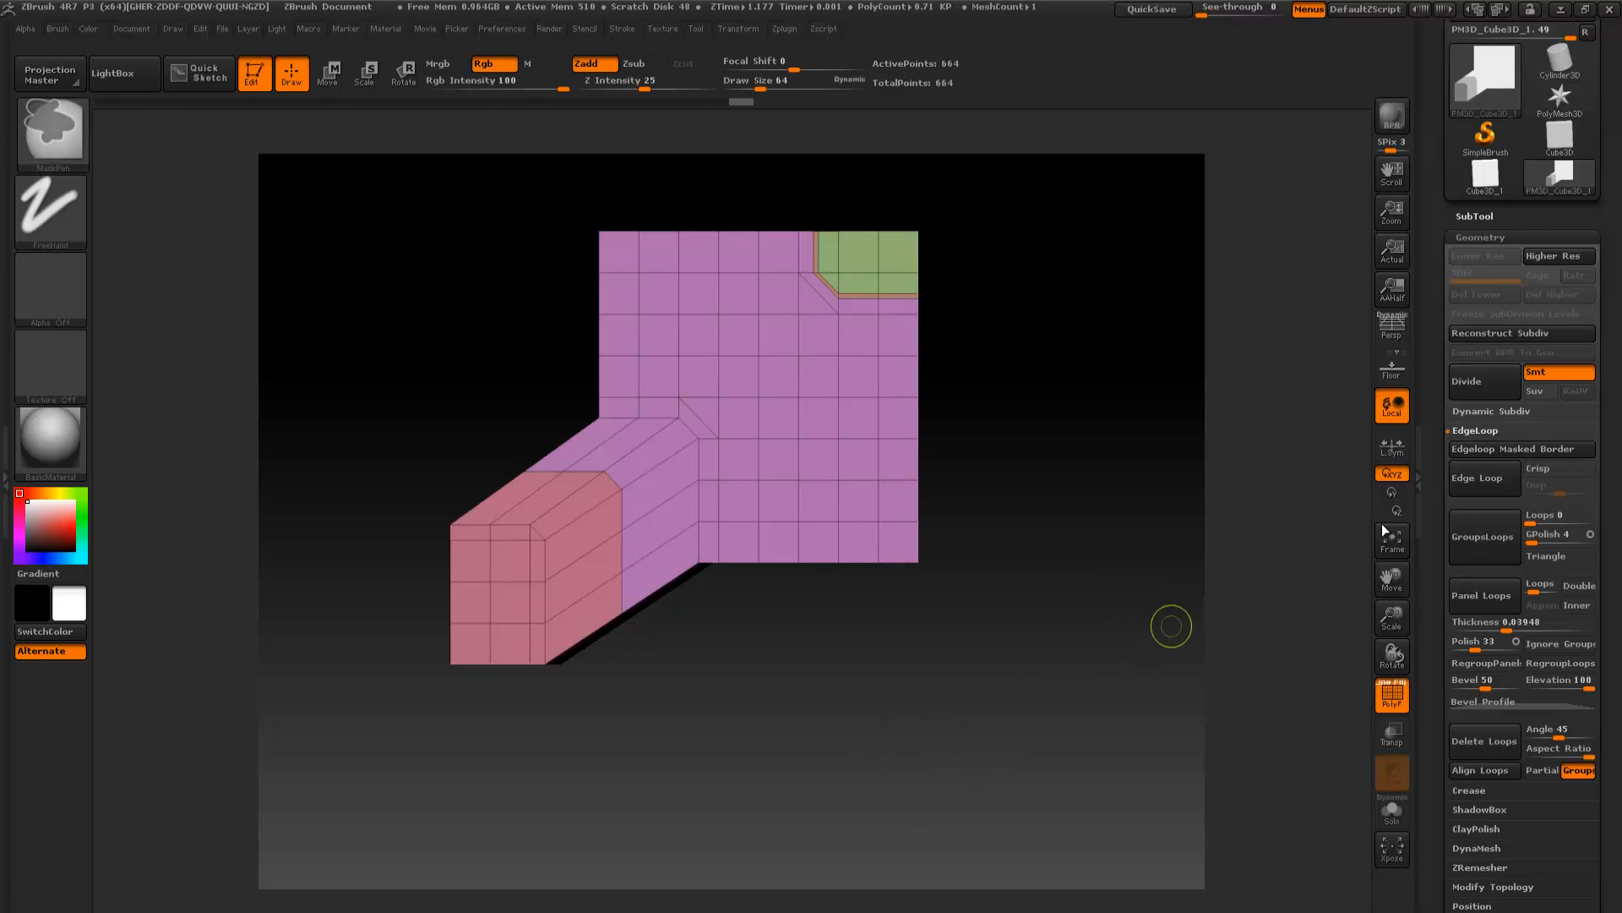
Try Panel Loops on the mesh with the separate arm-end polygroup, examine both ends, and undo the panels
click(1494, 594)
drag(716, 642, 826, 587)
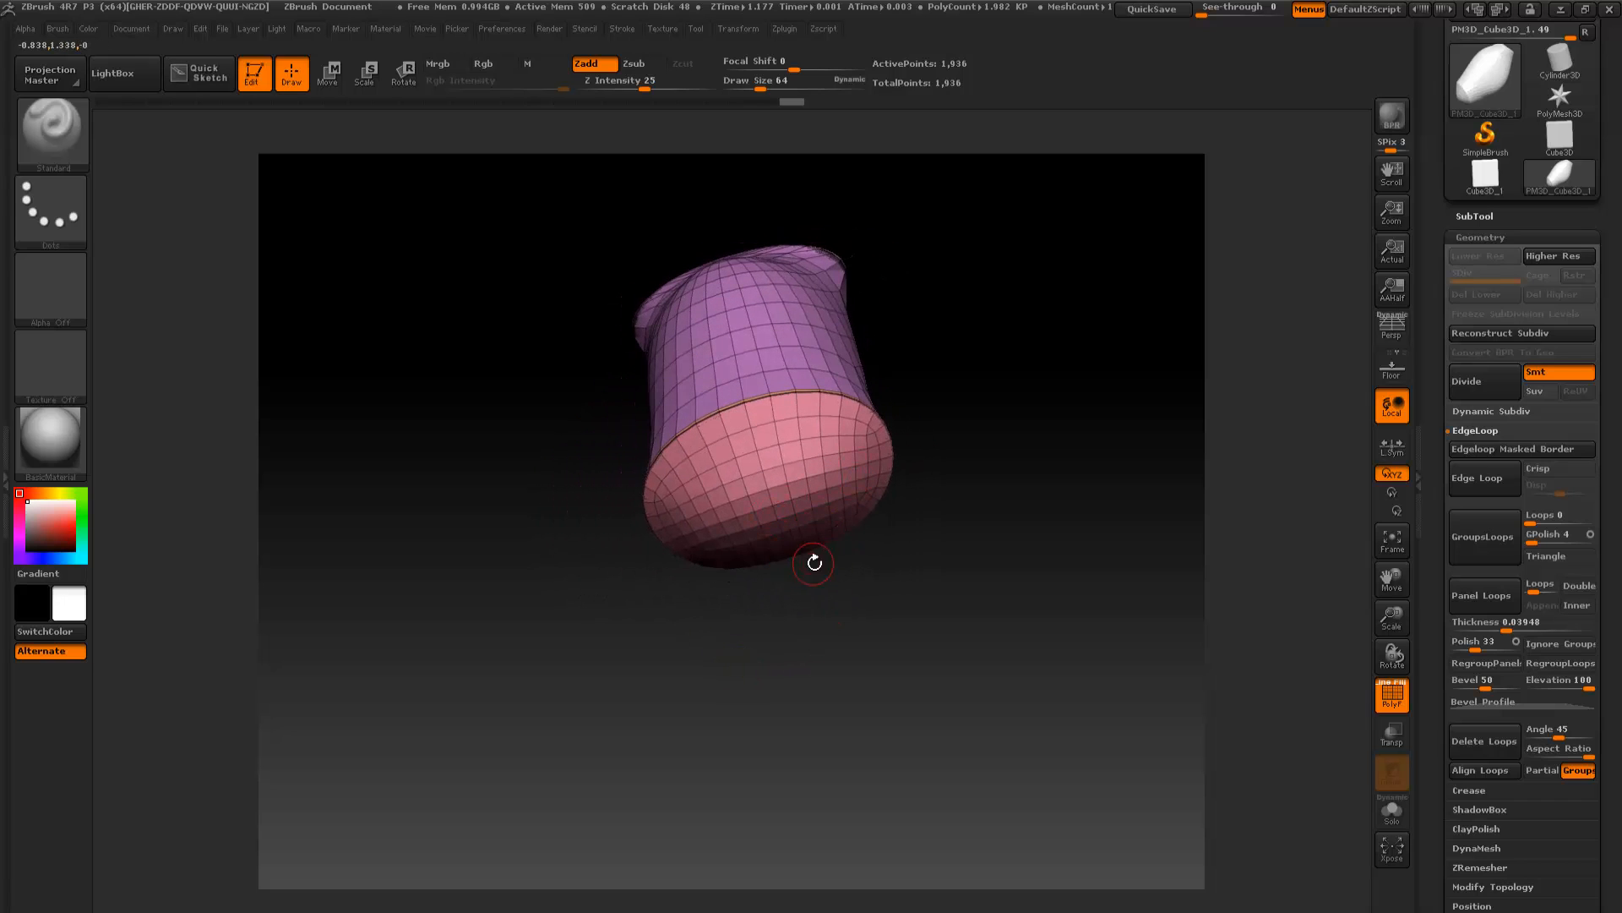
drag(939, 552, 885, 441)
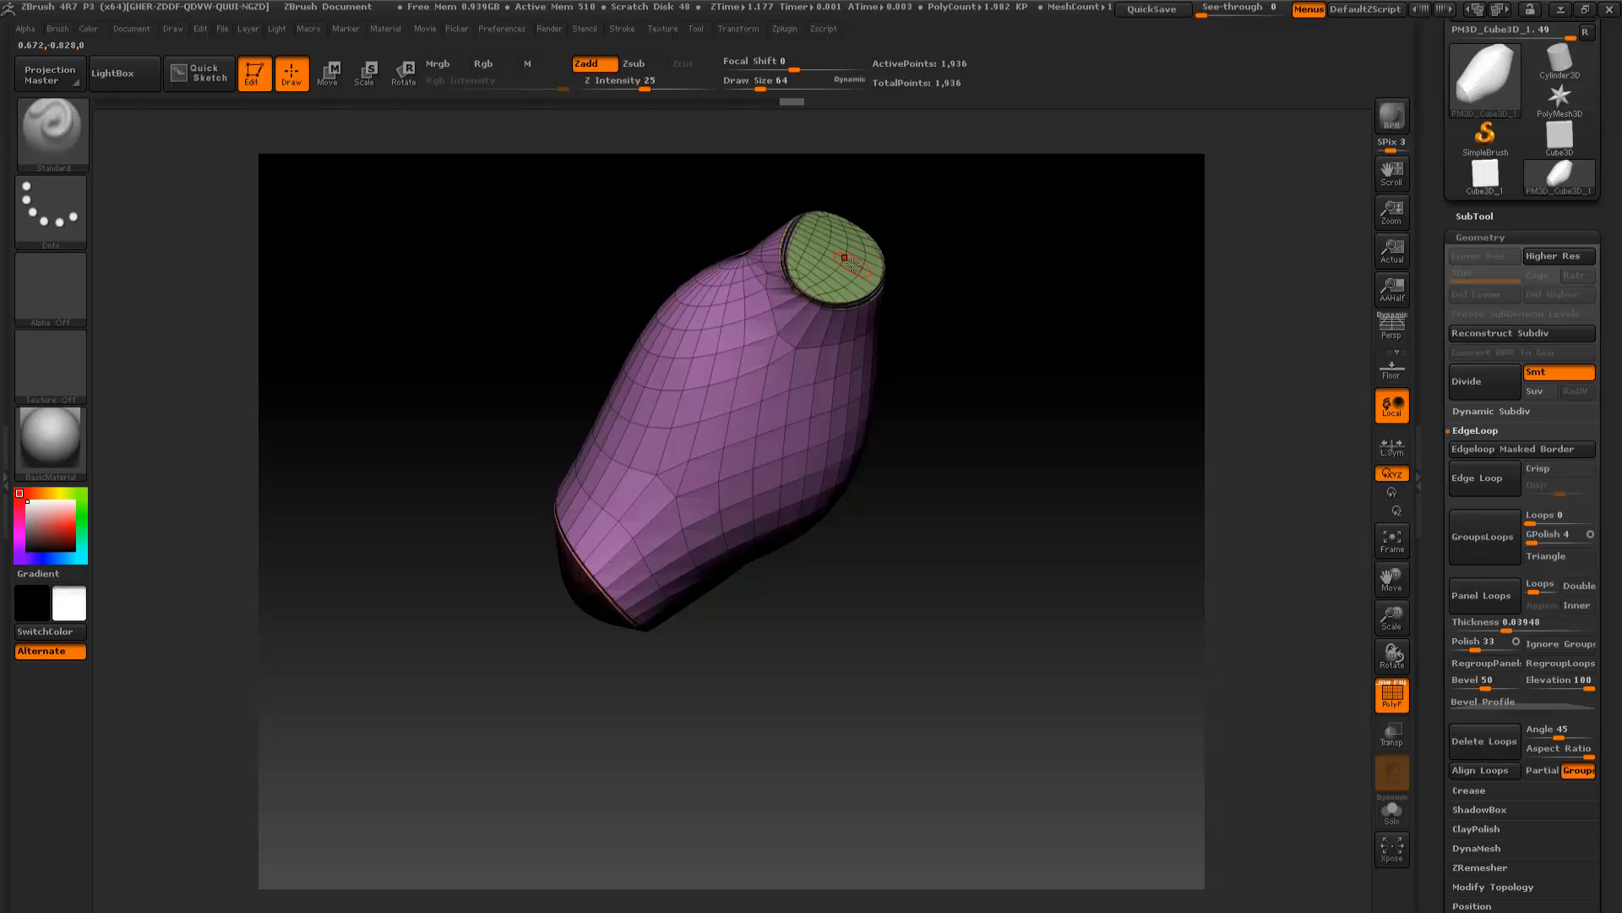
key(ctrl+z)
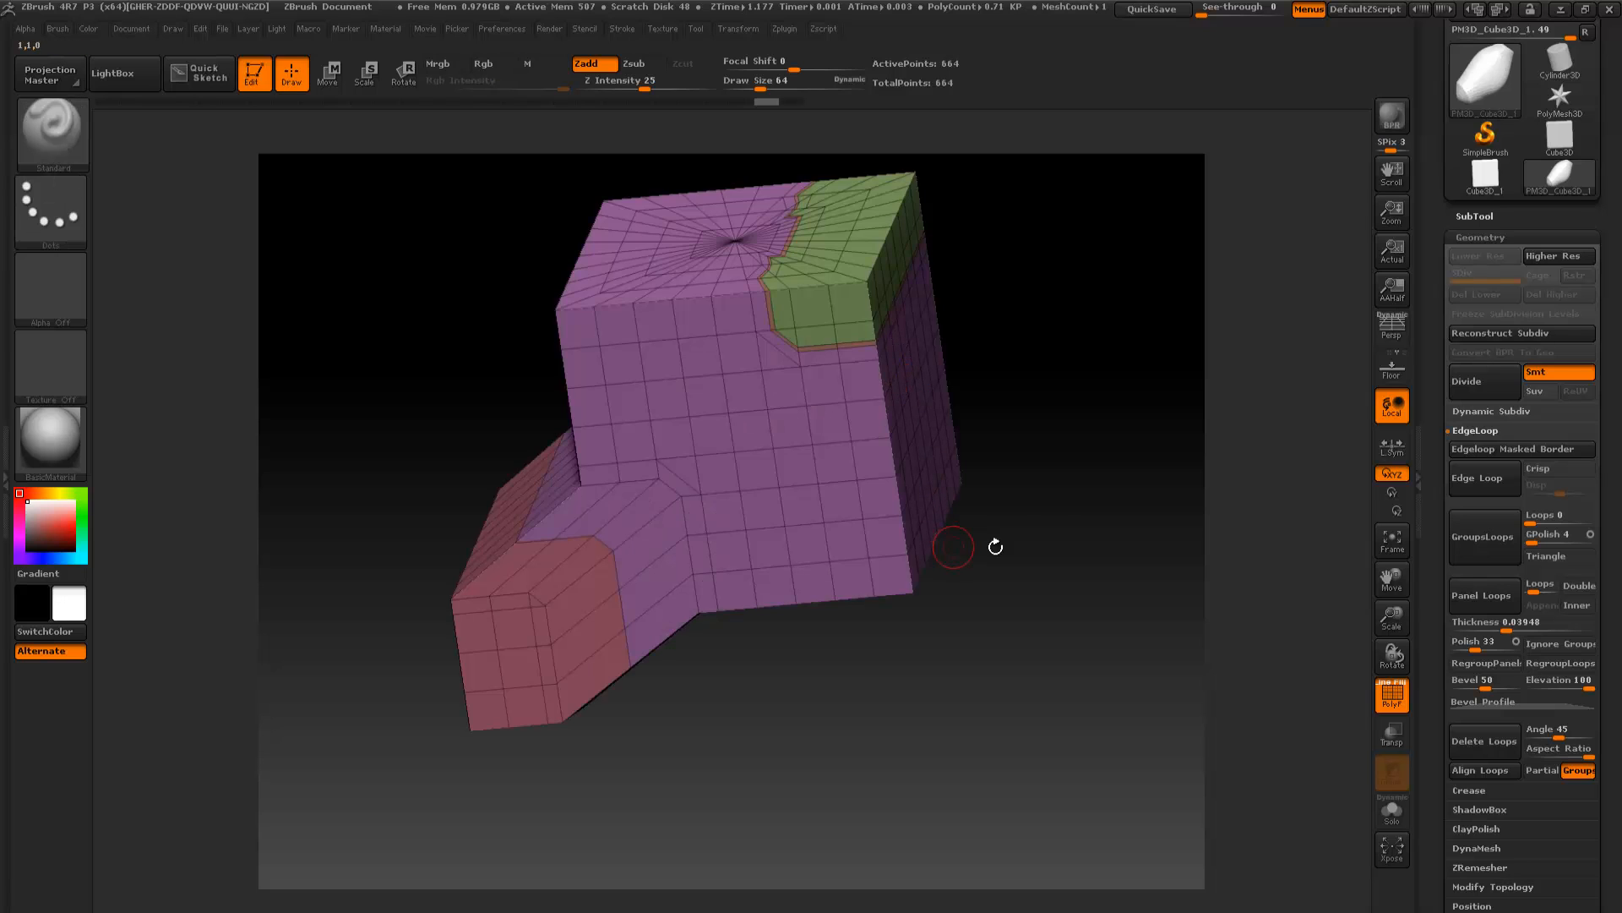
Isolate the green corner together with its thin border, regroup them as one polygroup, and show the whole mesh
ctrl+shift+click(841, 318)
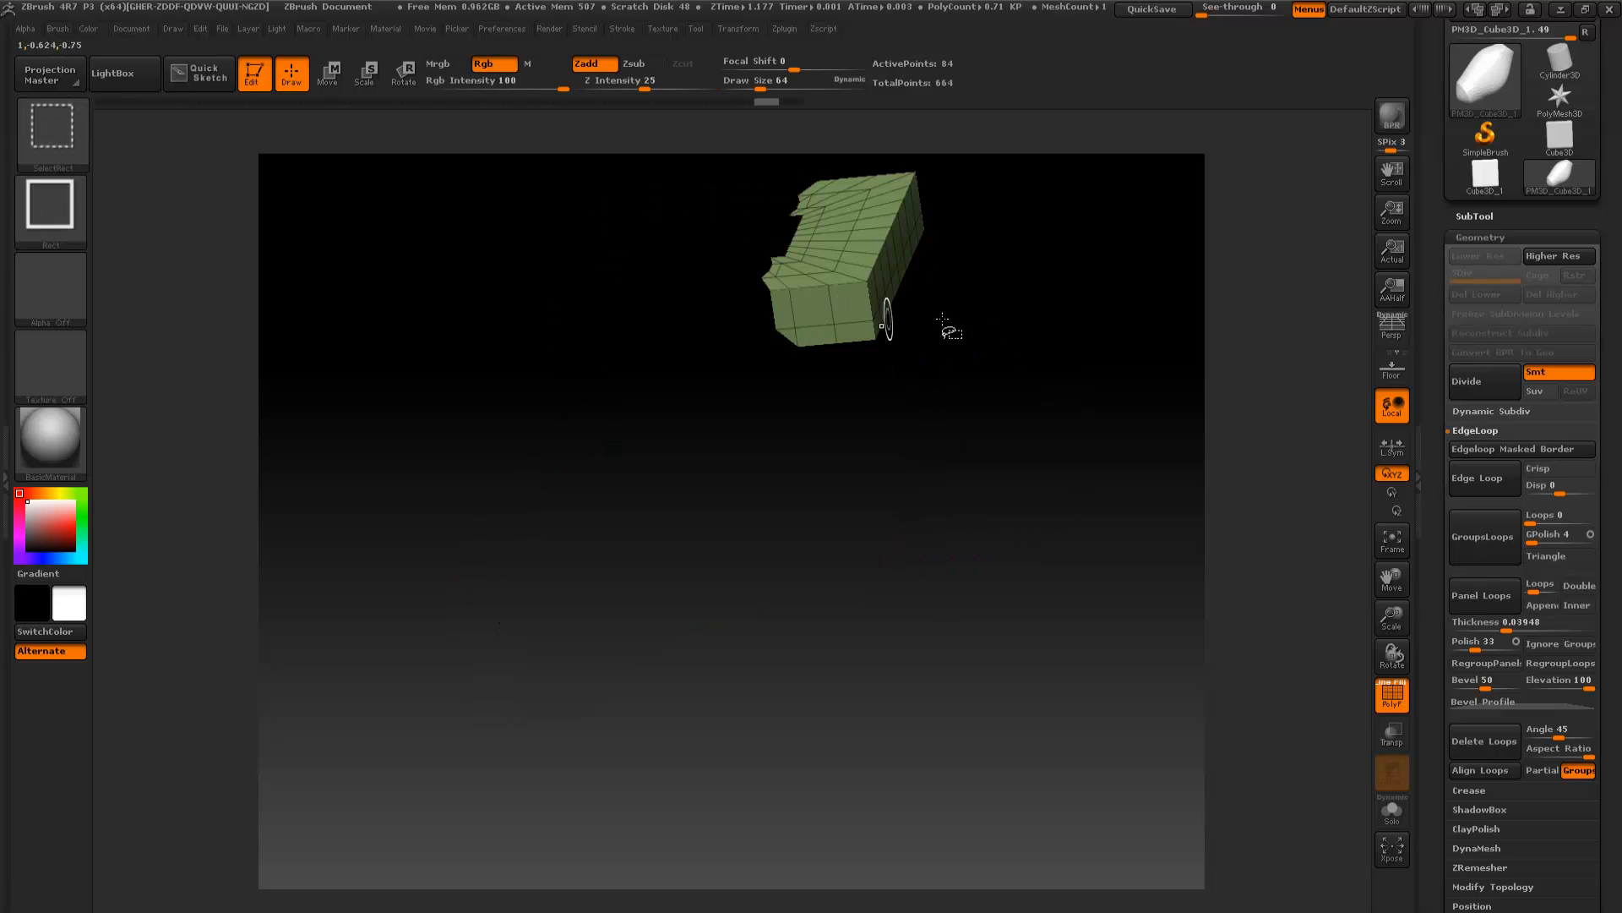
ctrl+shift+click(1027, 399)
ctrl+alt+shift+click(837, 339)
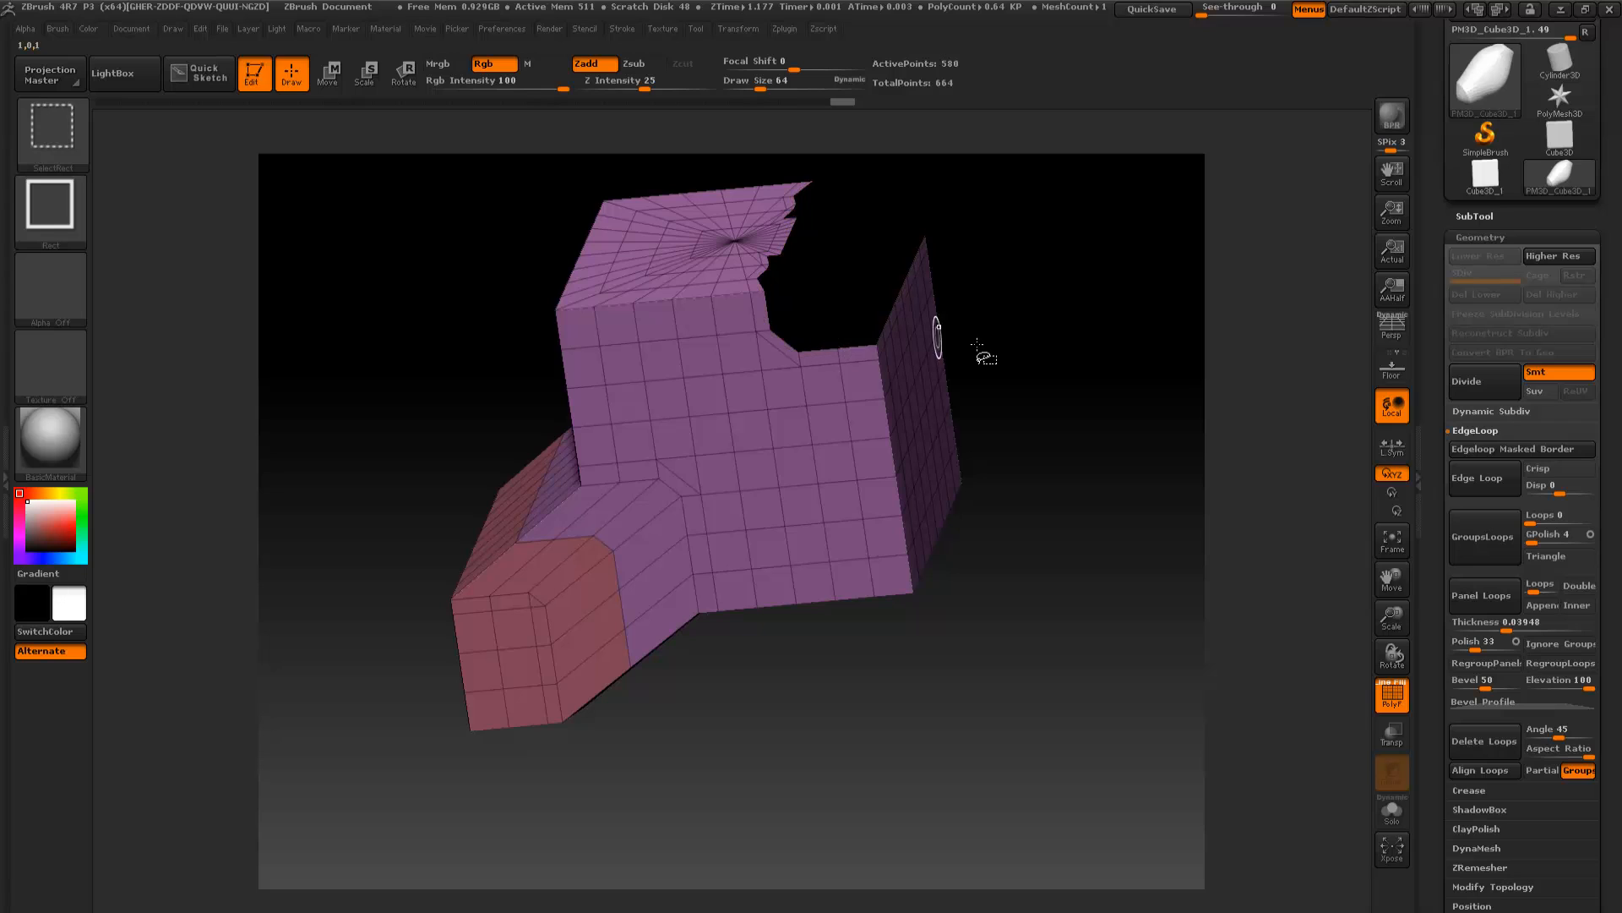
ctrl+shift+click(1087, 440)
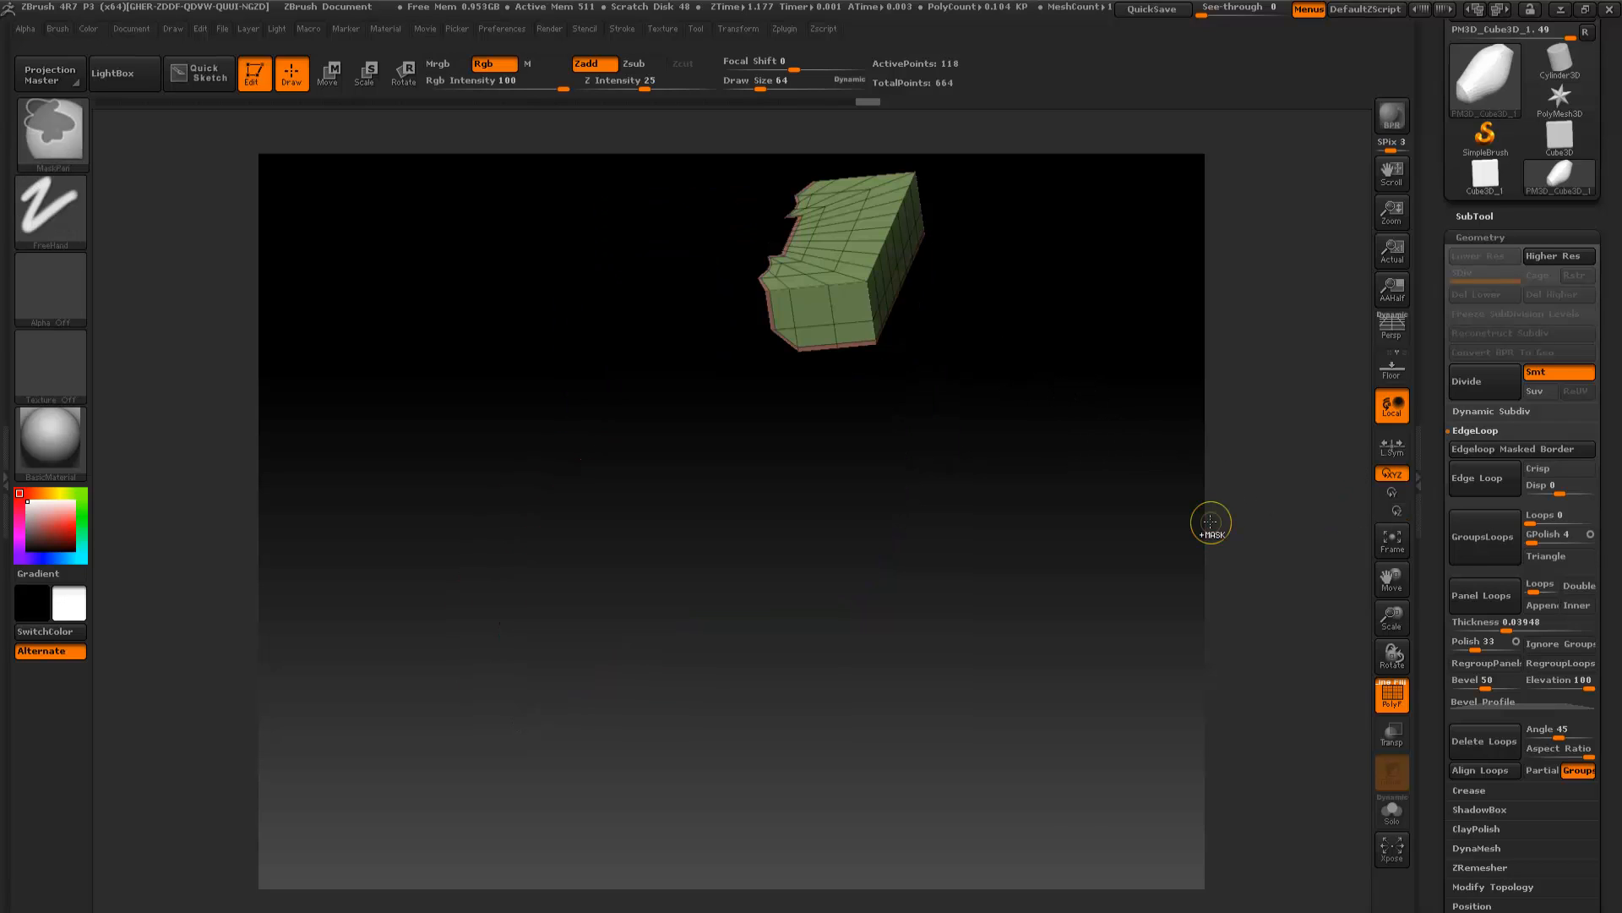
ctrl+shift+click(1022, 571)
shift+drag(1123, 613, 1133, 616)
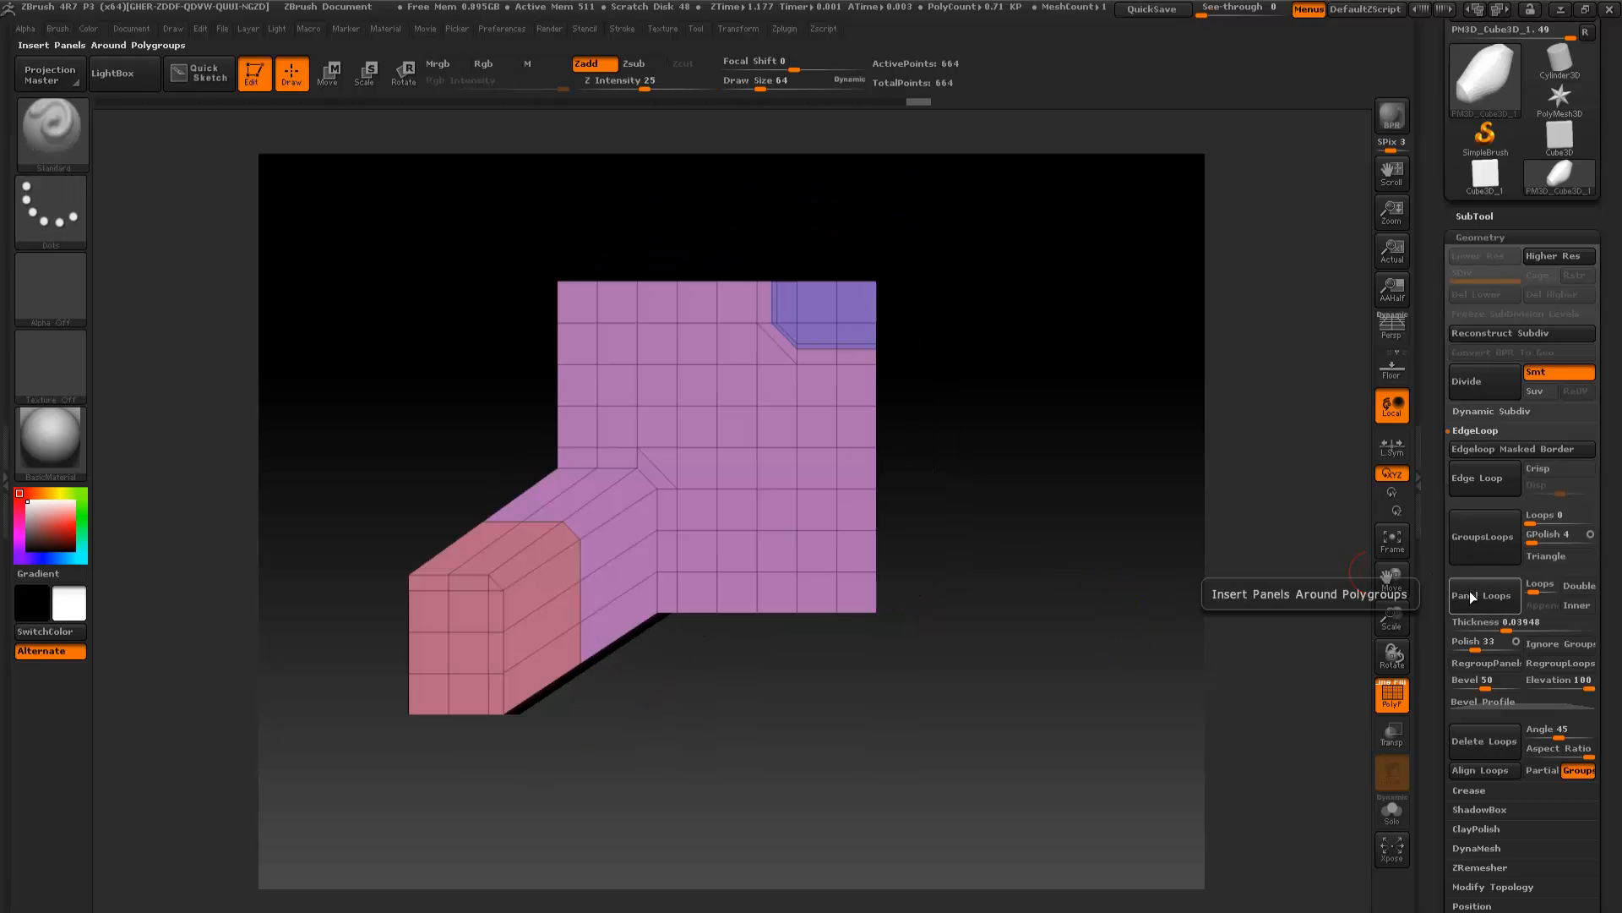
Run Panel Loops on the regrouped mesh, compare before and after, and inspect the seam between the arm end and the body
click(1472, 561)
drag(934, 658, 973, 635)
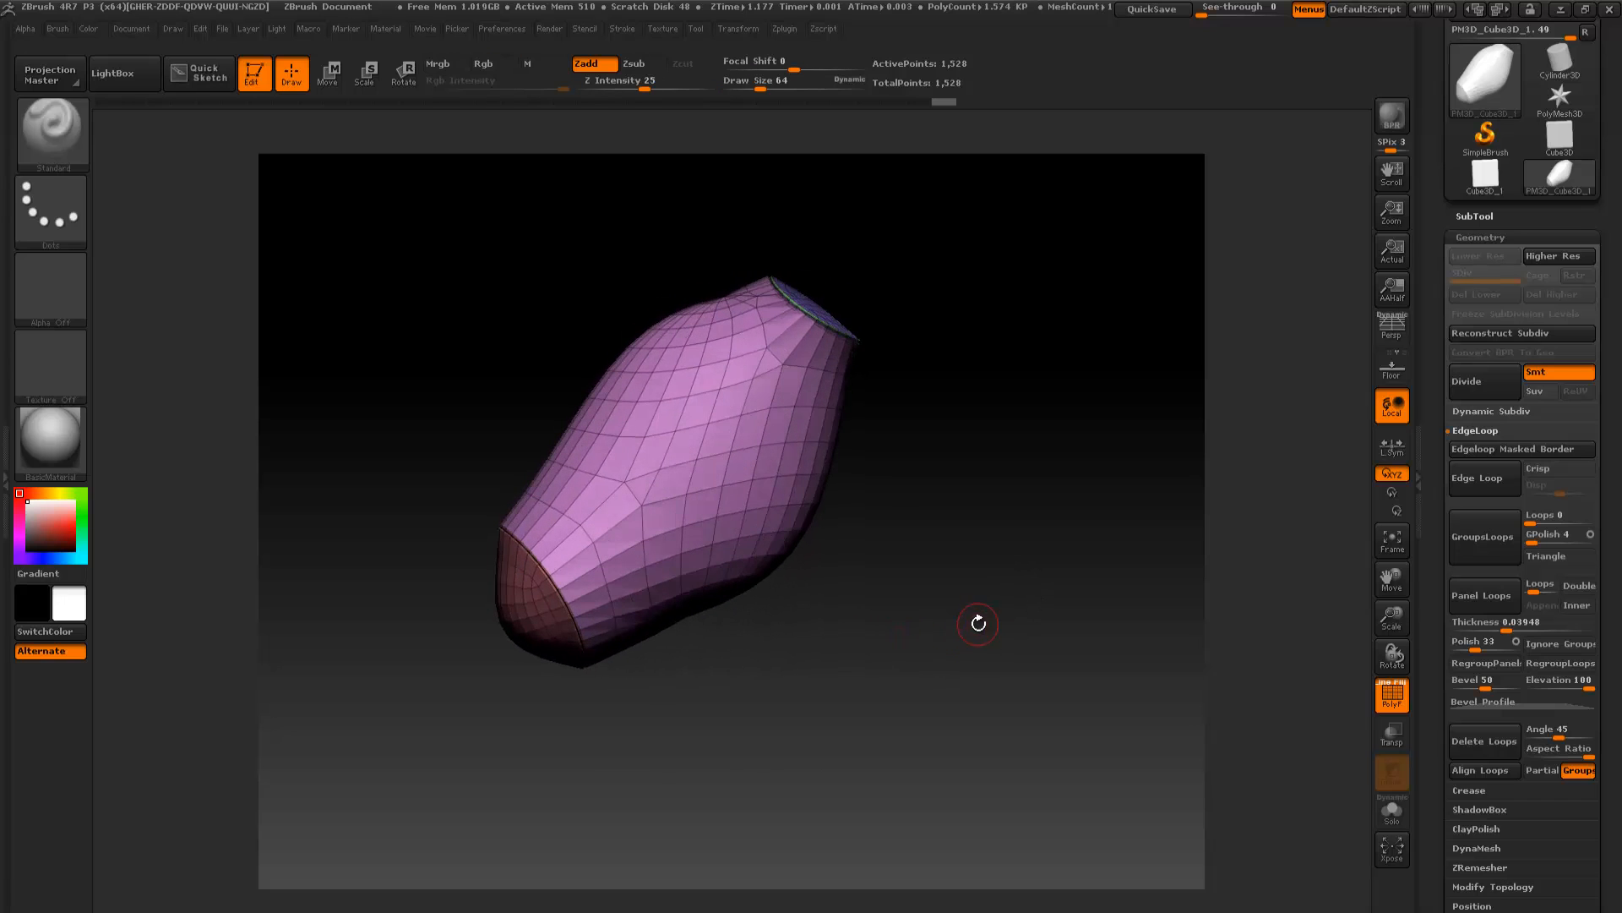
key(ctrl+z)
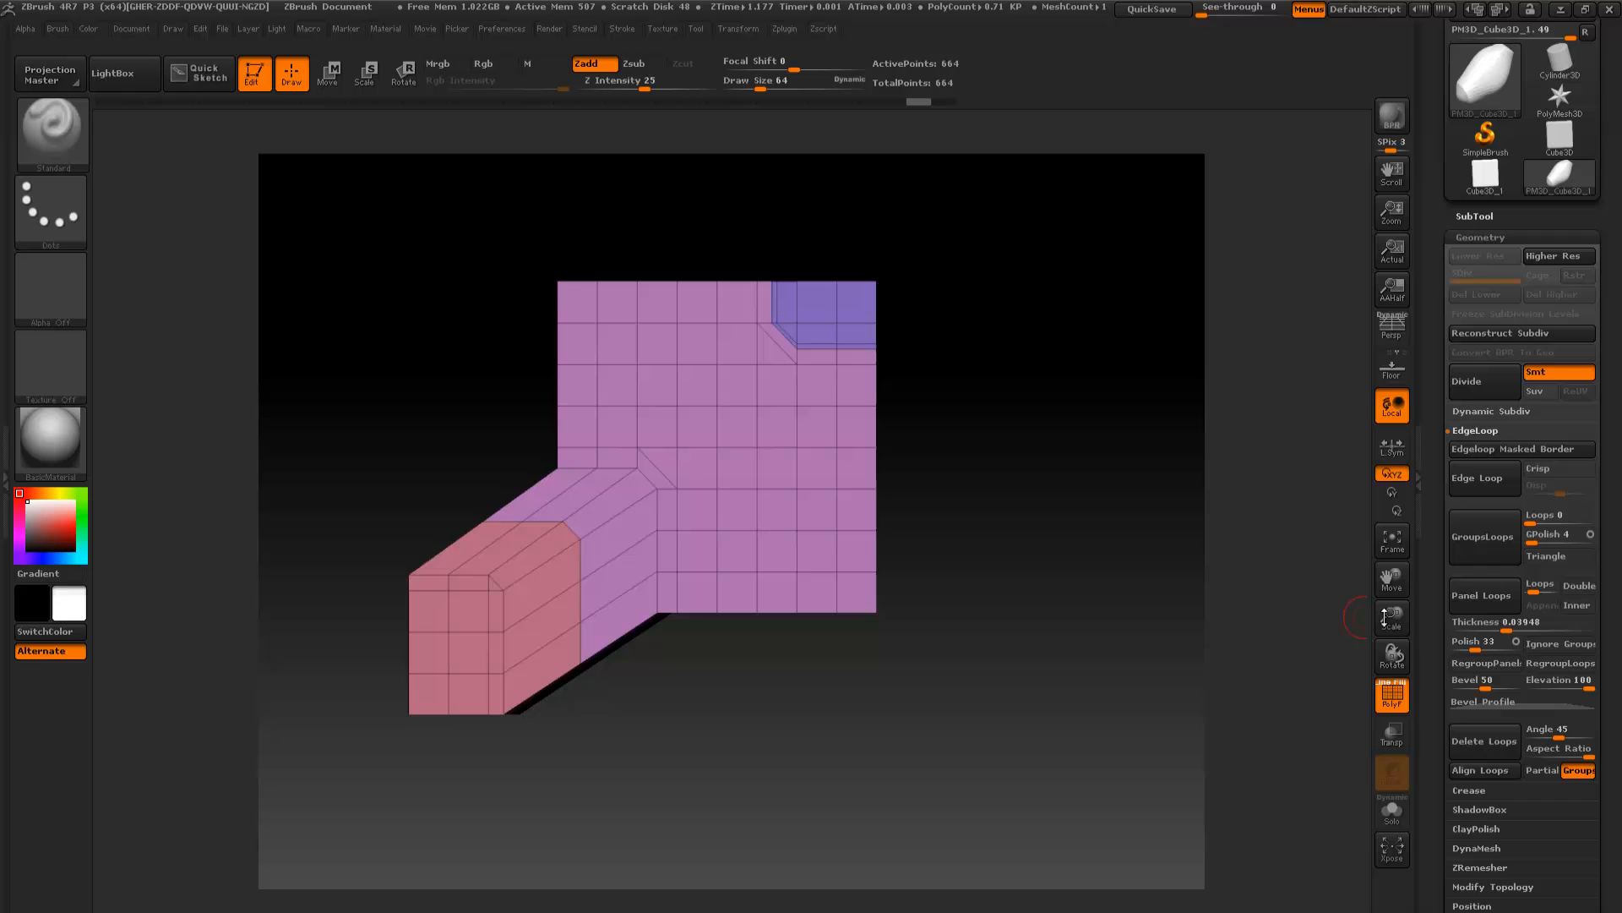
key(ctrl+shift+z)
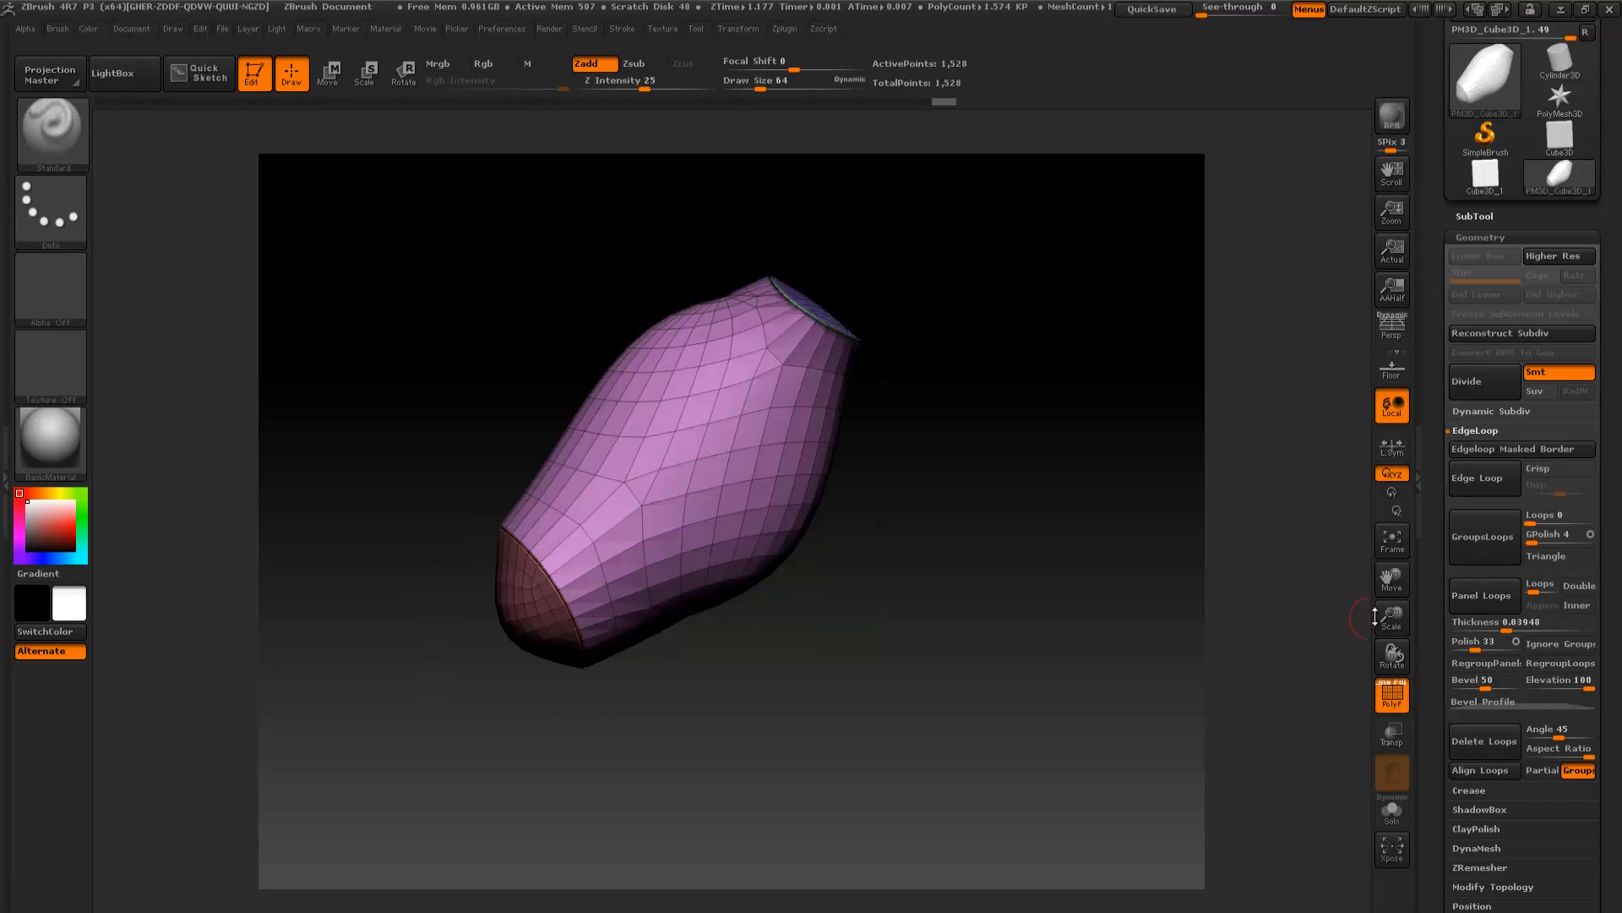
drag(1375, 616, 1375, 591)
drag(919, 673, 1284, 702)
drag(1381, 626, 1213, 533)
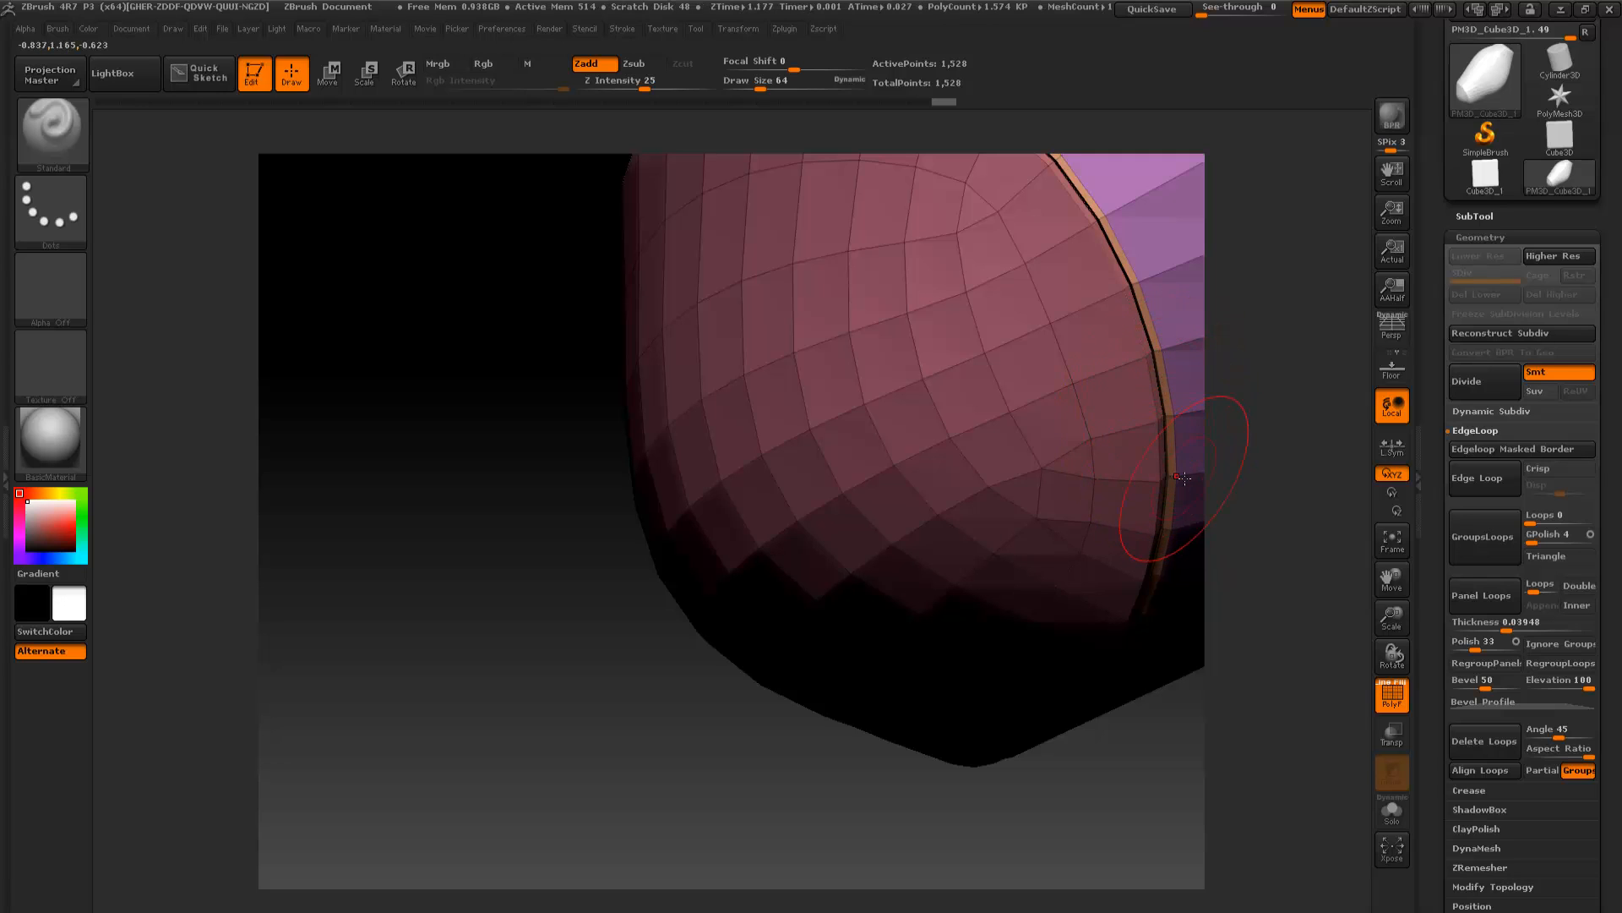
Reshape the Bevel Profile curve into a single central peak and run Panel Loops on the blocky mesh
click(1495, 703)
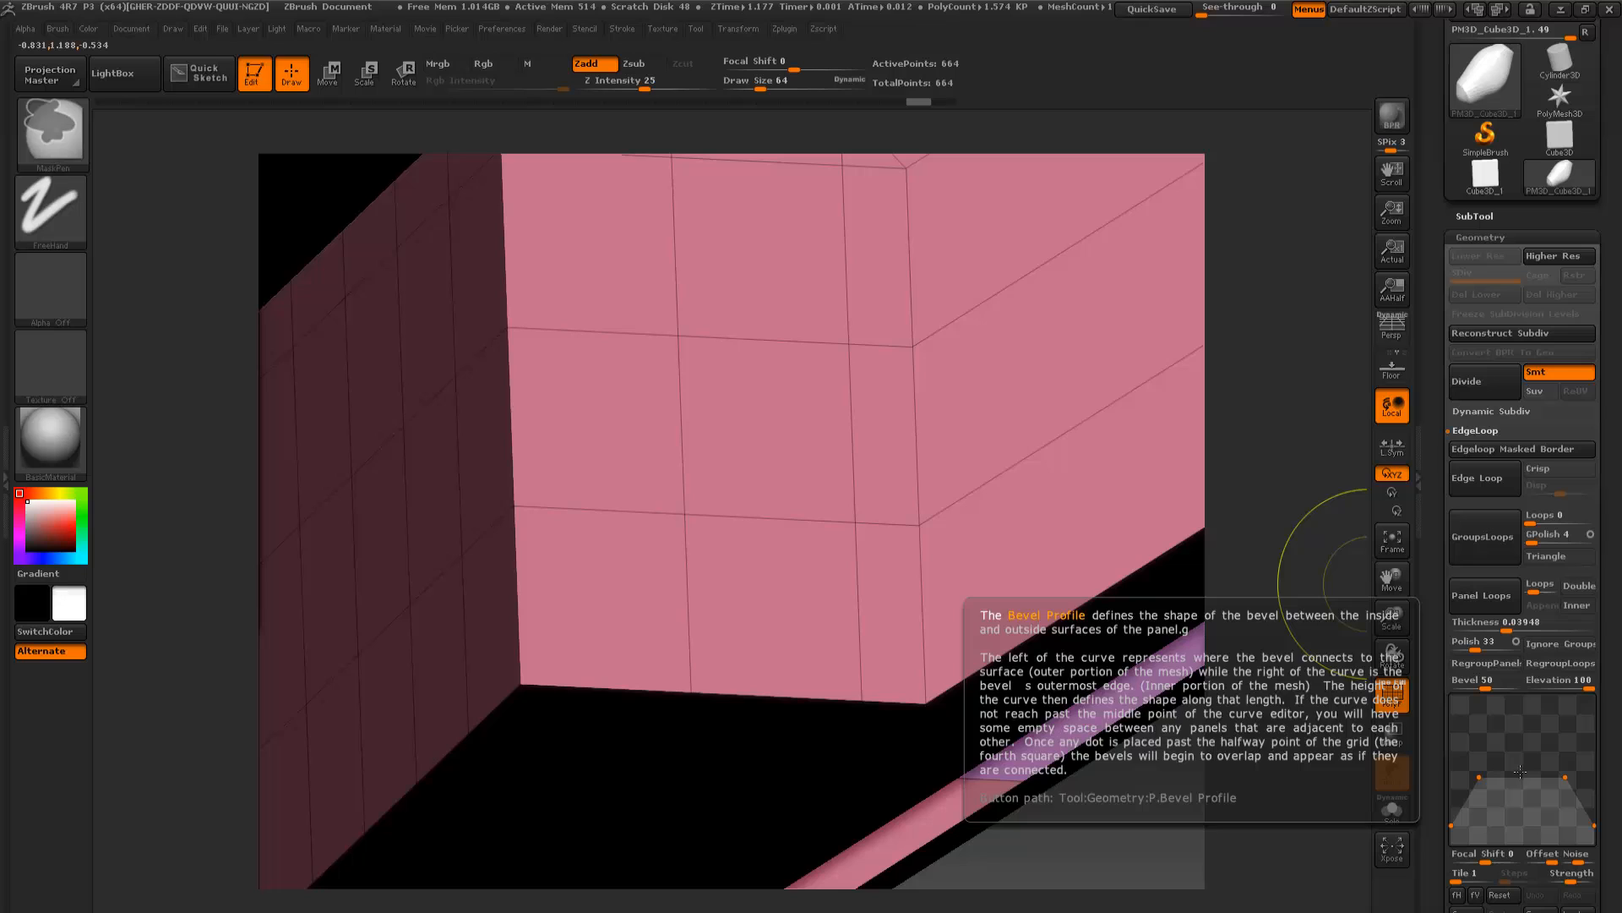
drag(1521, 774, 1525, 830)
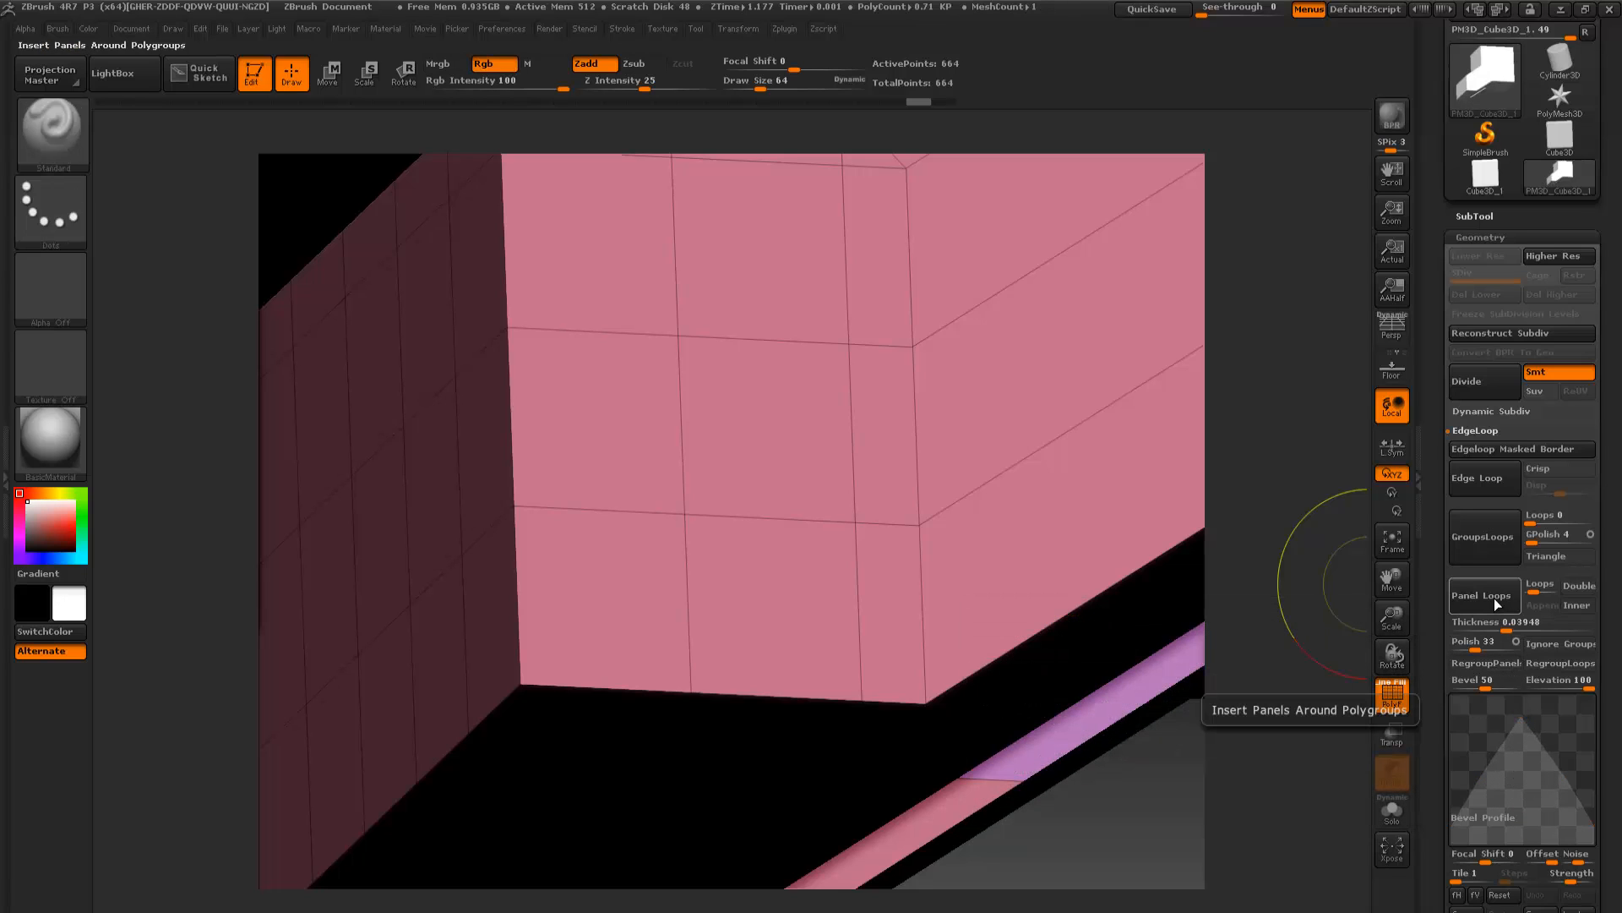
click(1481, 595)
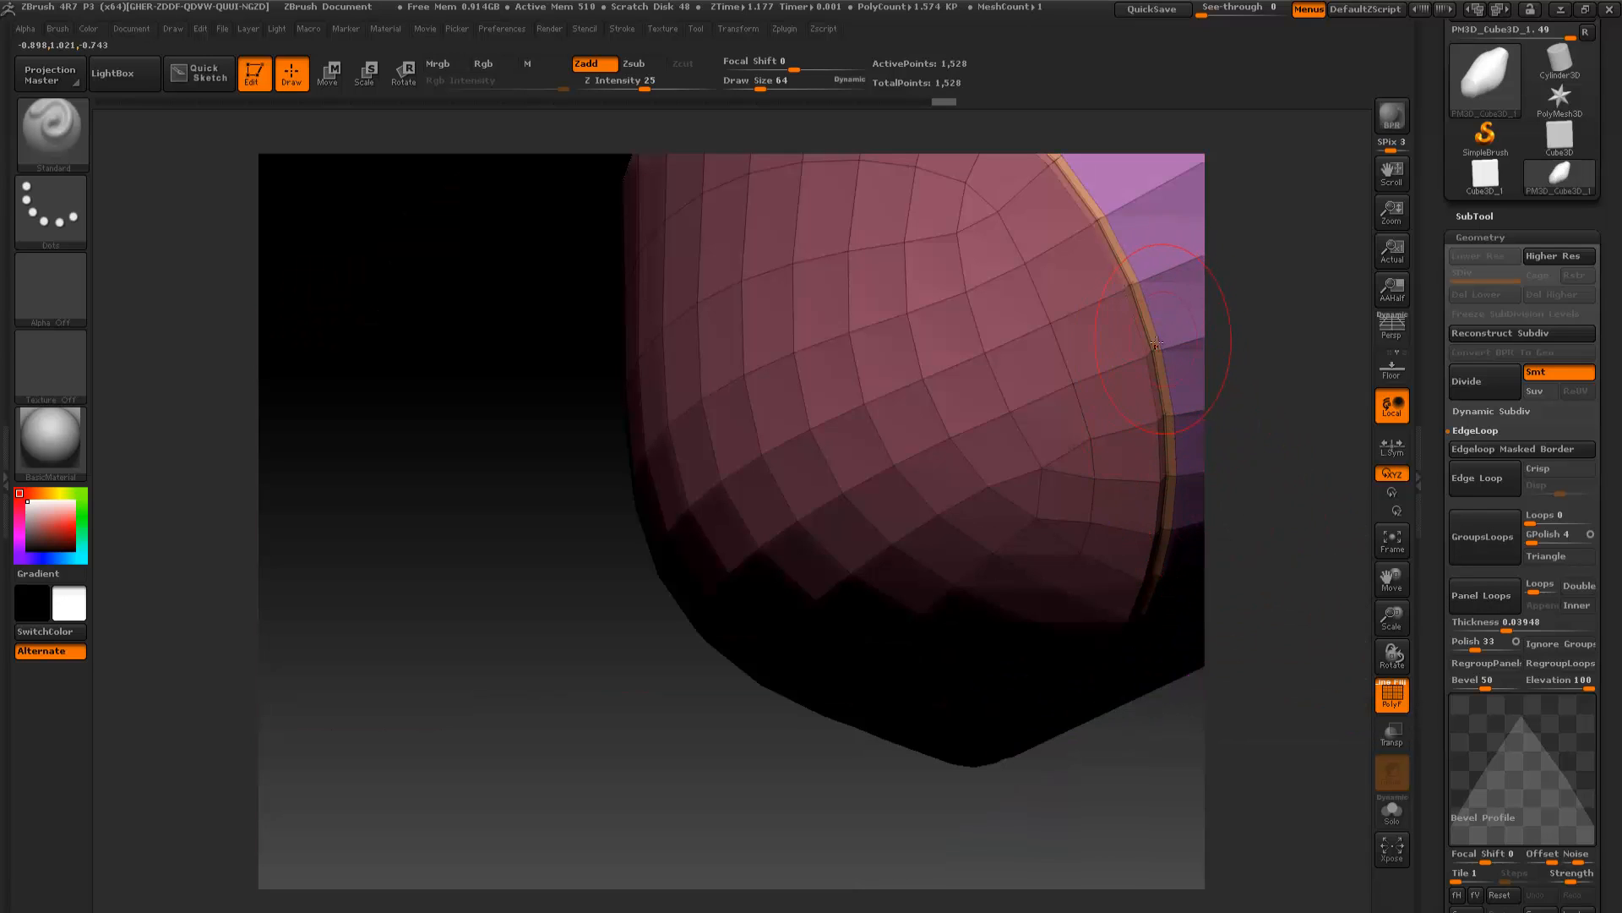
Try a brush stroke along the tan seam between the pink and purple panels and undo it
mouse_move(1152, 353)
shift+mouse_down()
mouse_move(1128, 321)
mouse_move(1085, 391)
mouse_move(1134, 436)
shift+mouse_up()
key(ctrl+z)
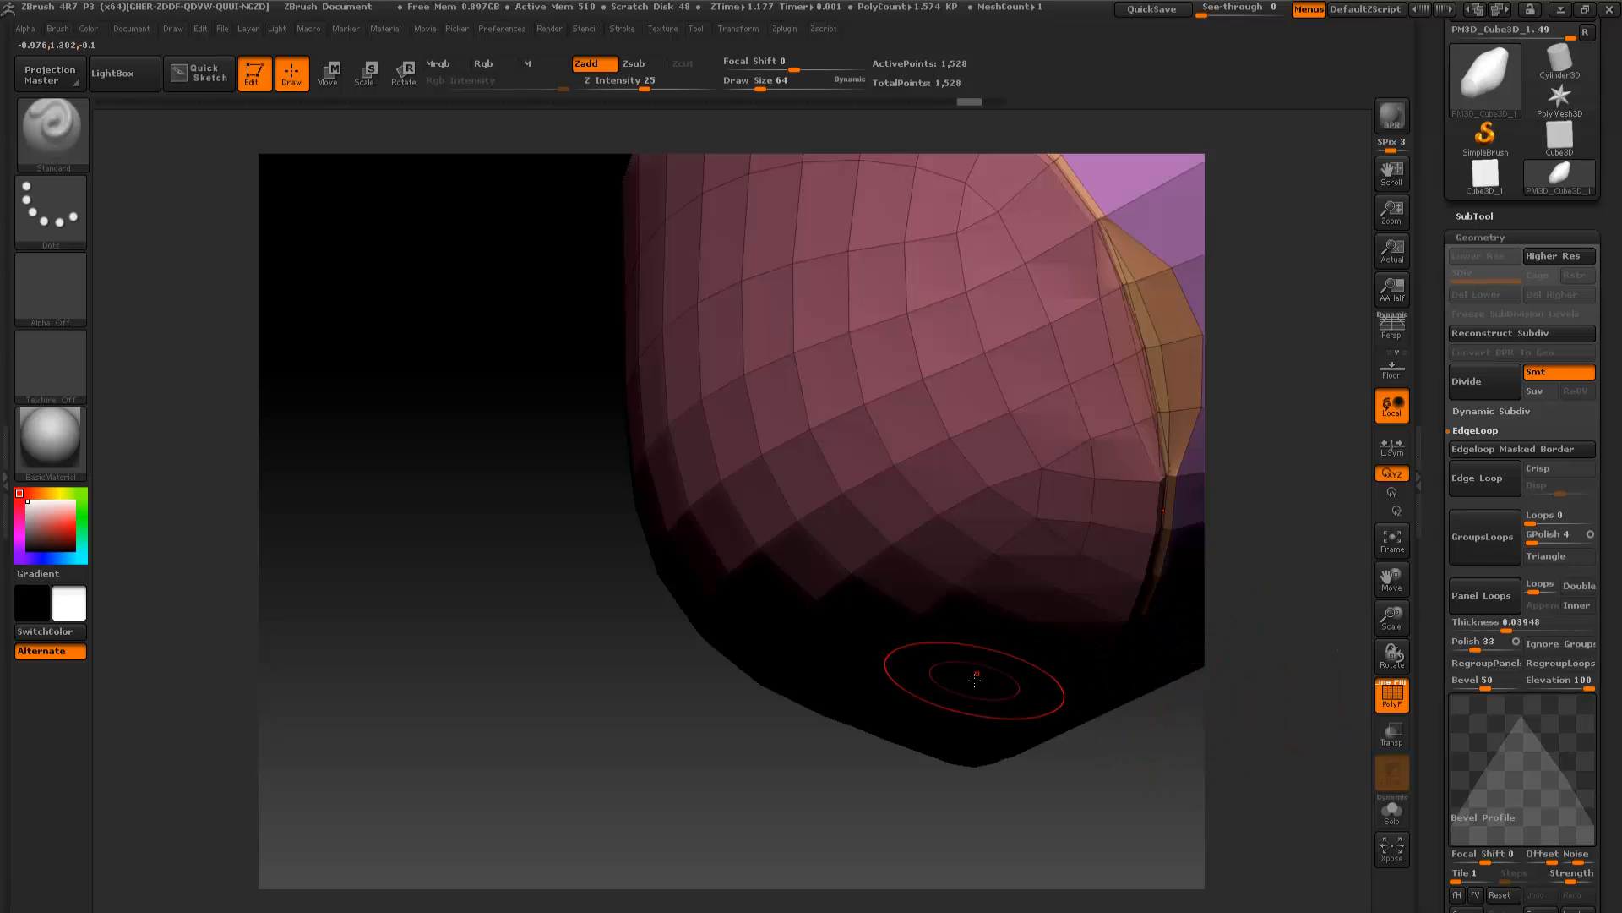
key(ctrl+z)
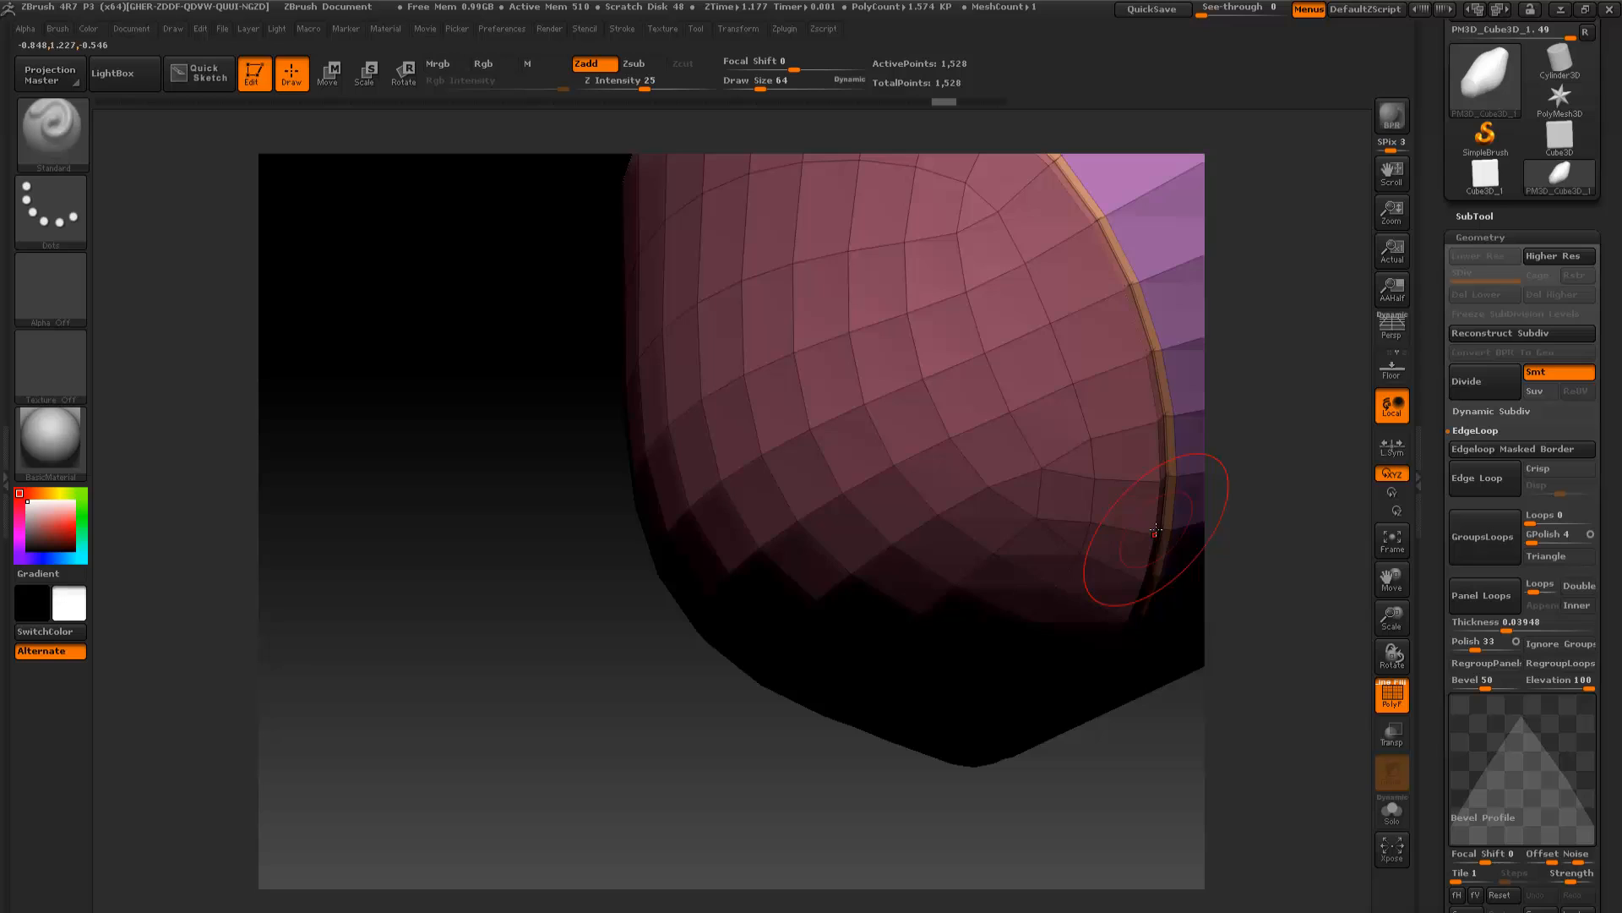
Undo the last Panel Loops run and set Bevel to 100
key(ctrl+z)
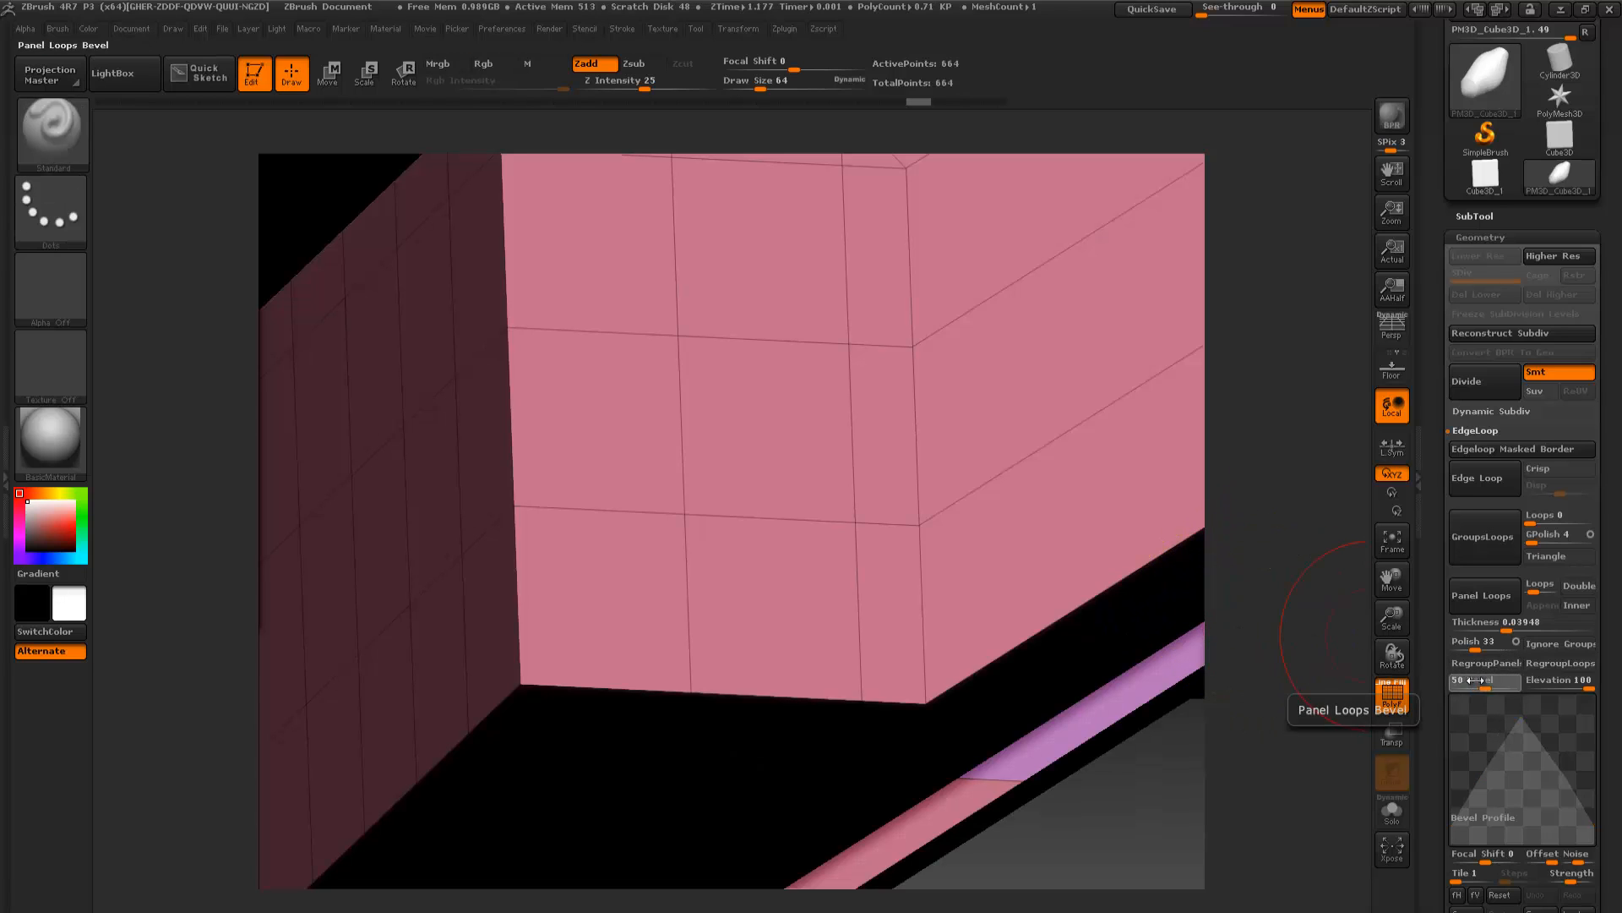
drag(1471, 681, 1497, 685)
click(1494, 683)
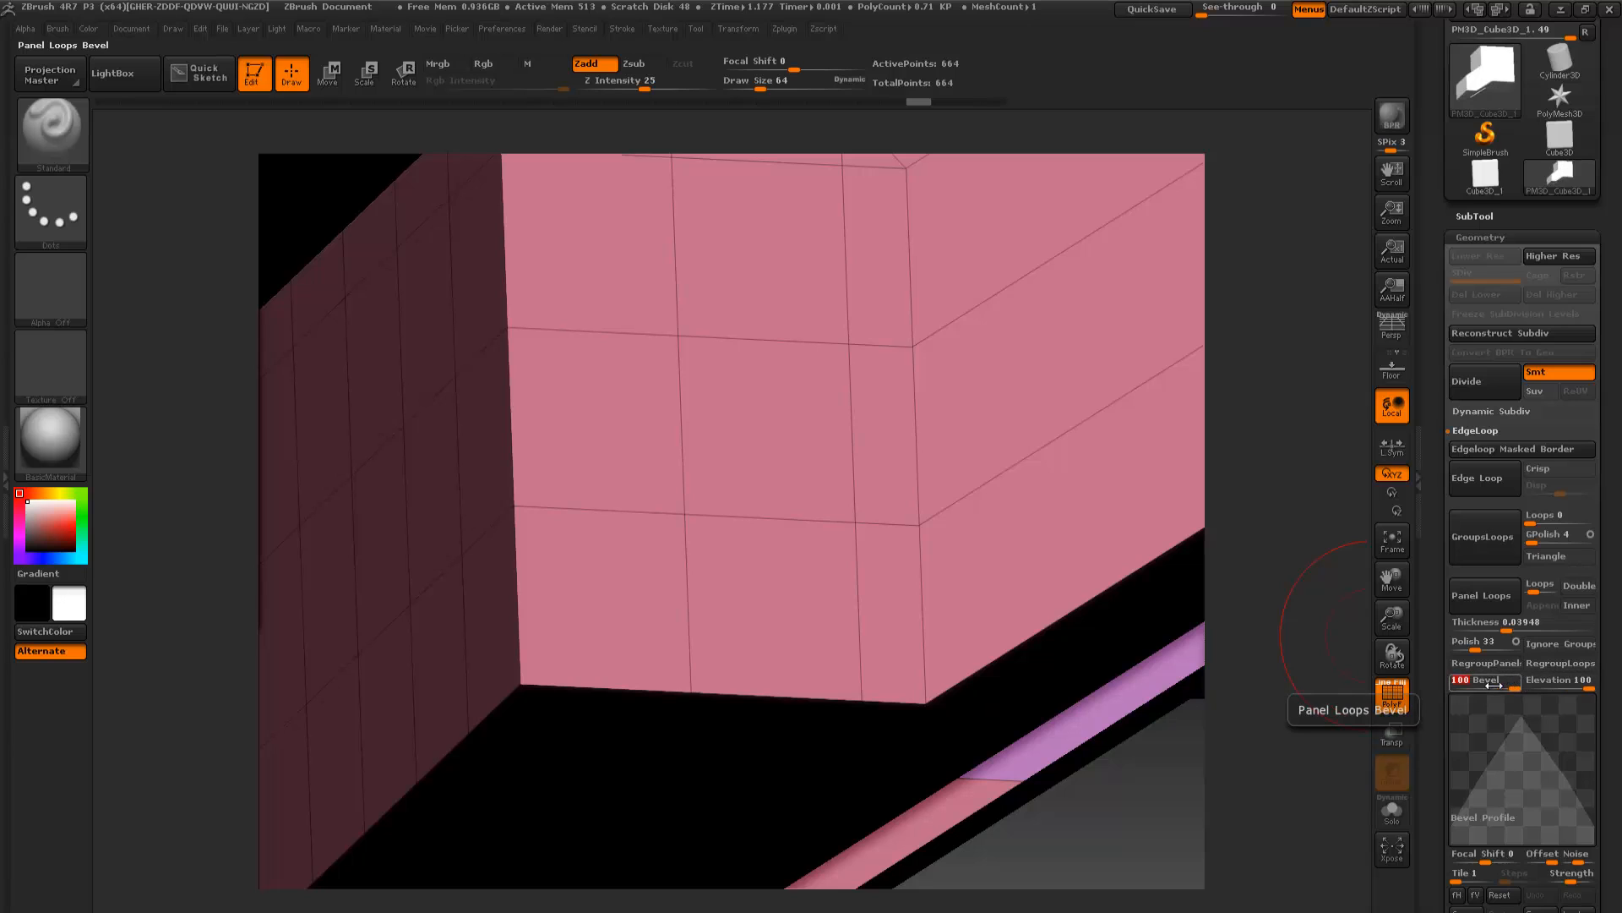
Try Panel Loops with Bevel at 100 on the blocky mesh, inspect the seam between the pink and purple panels, and undo the run
click(1497, 599)
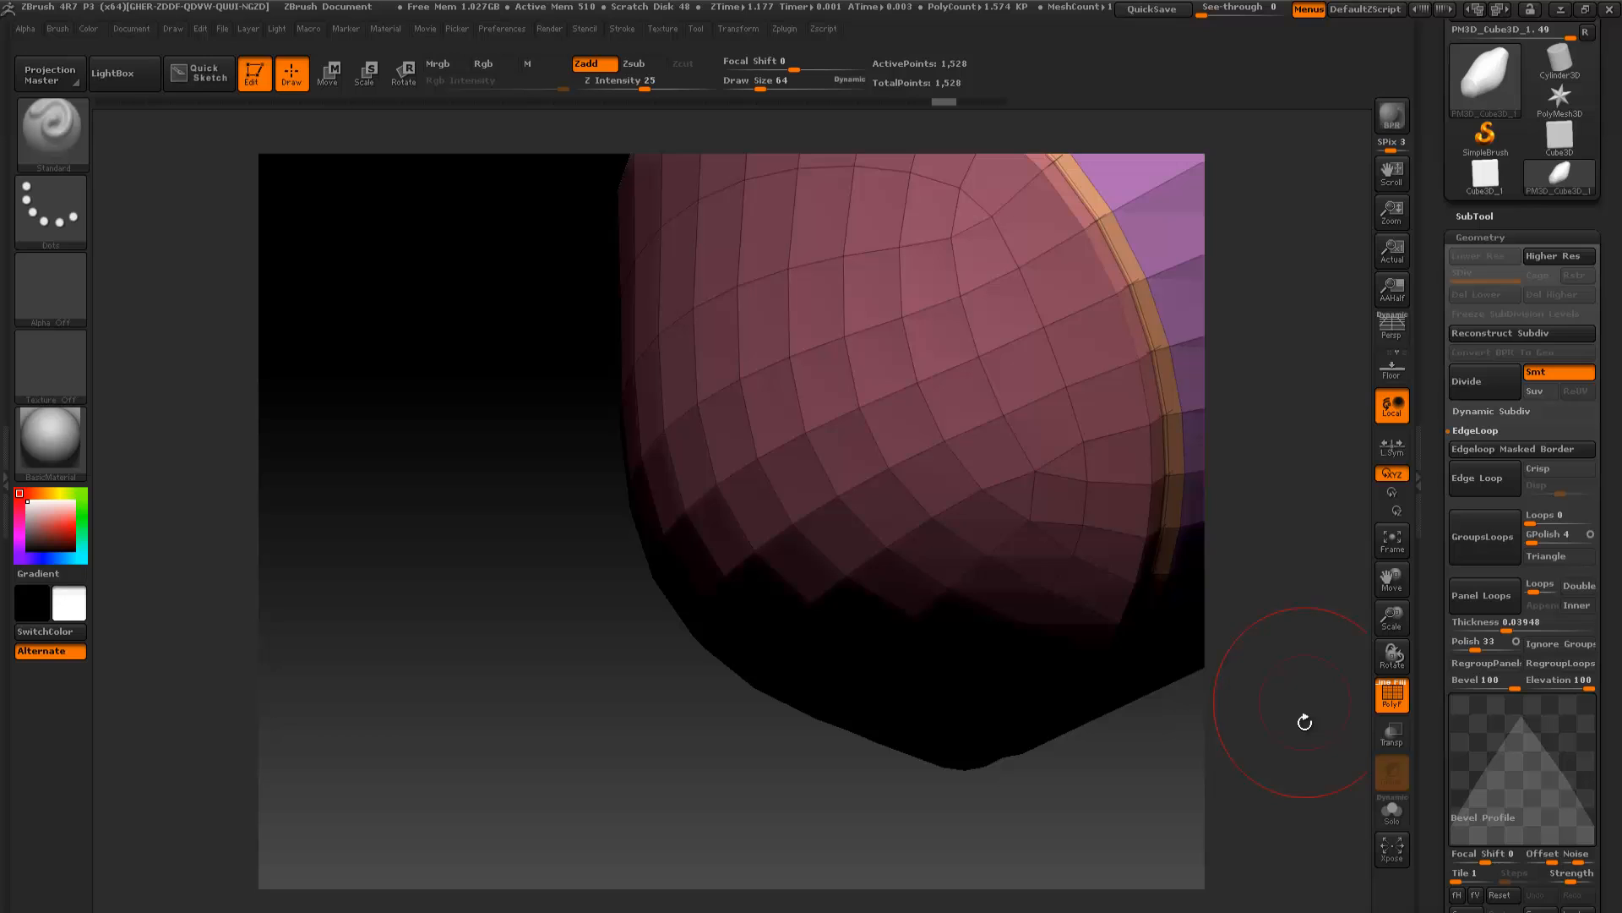
drag(1376, 592, 1131, 581)
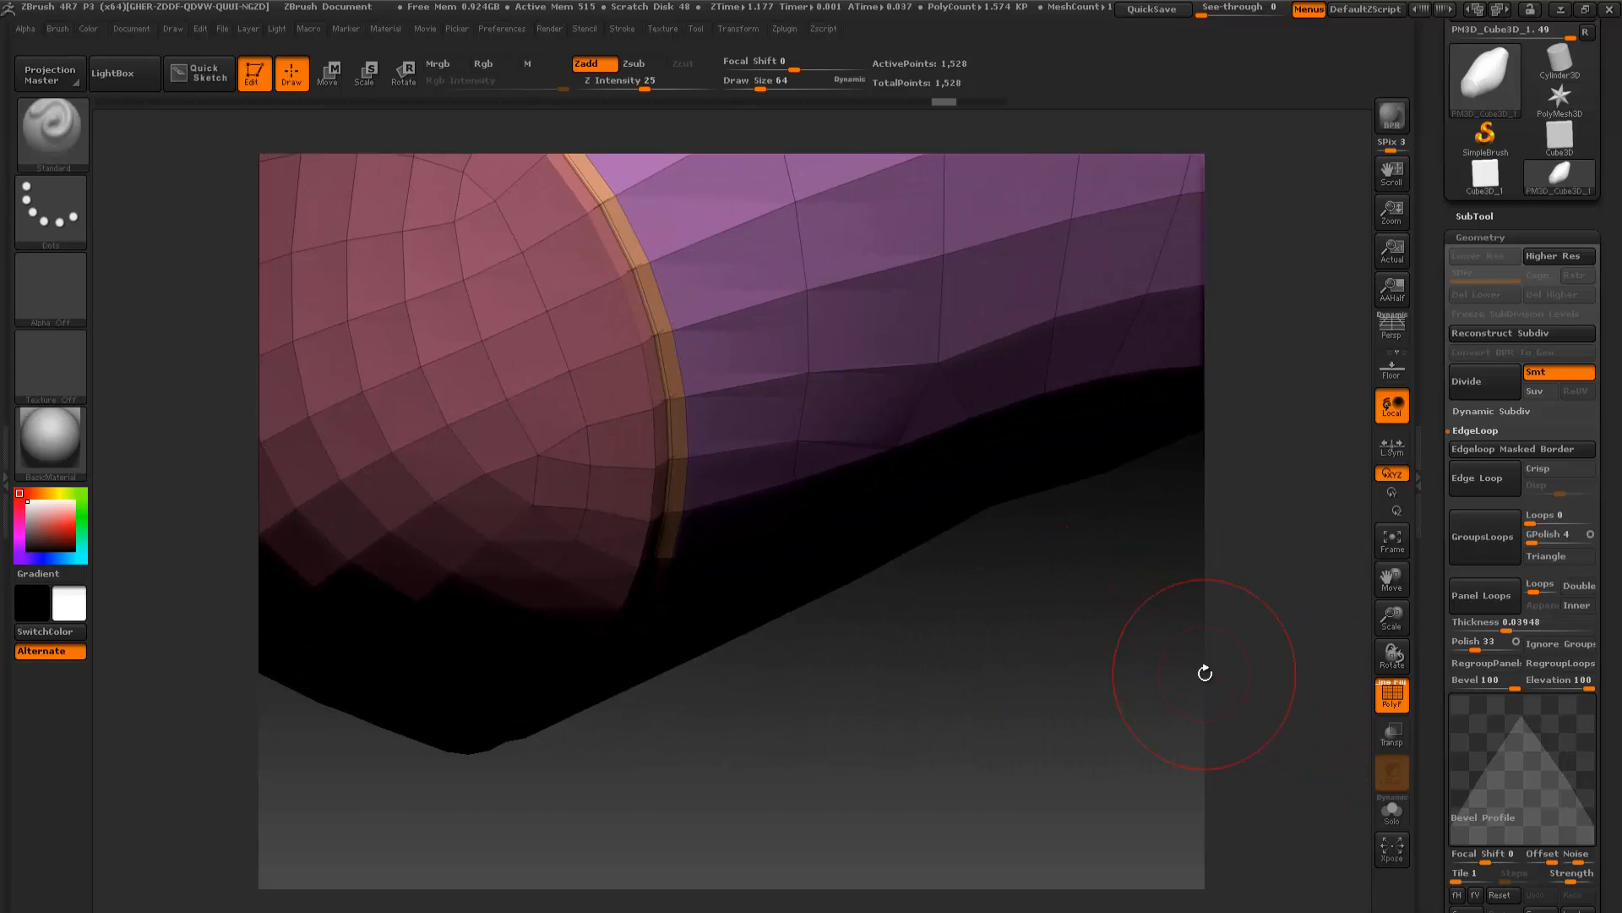
key(ctrl)
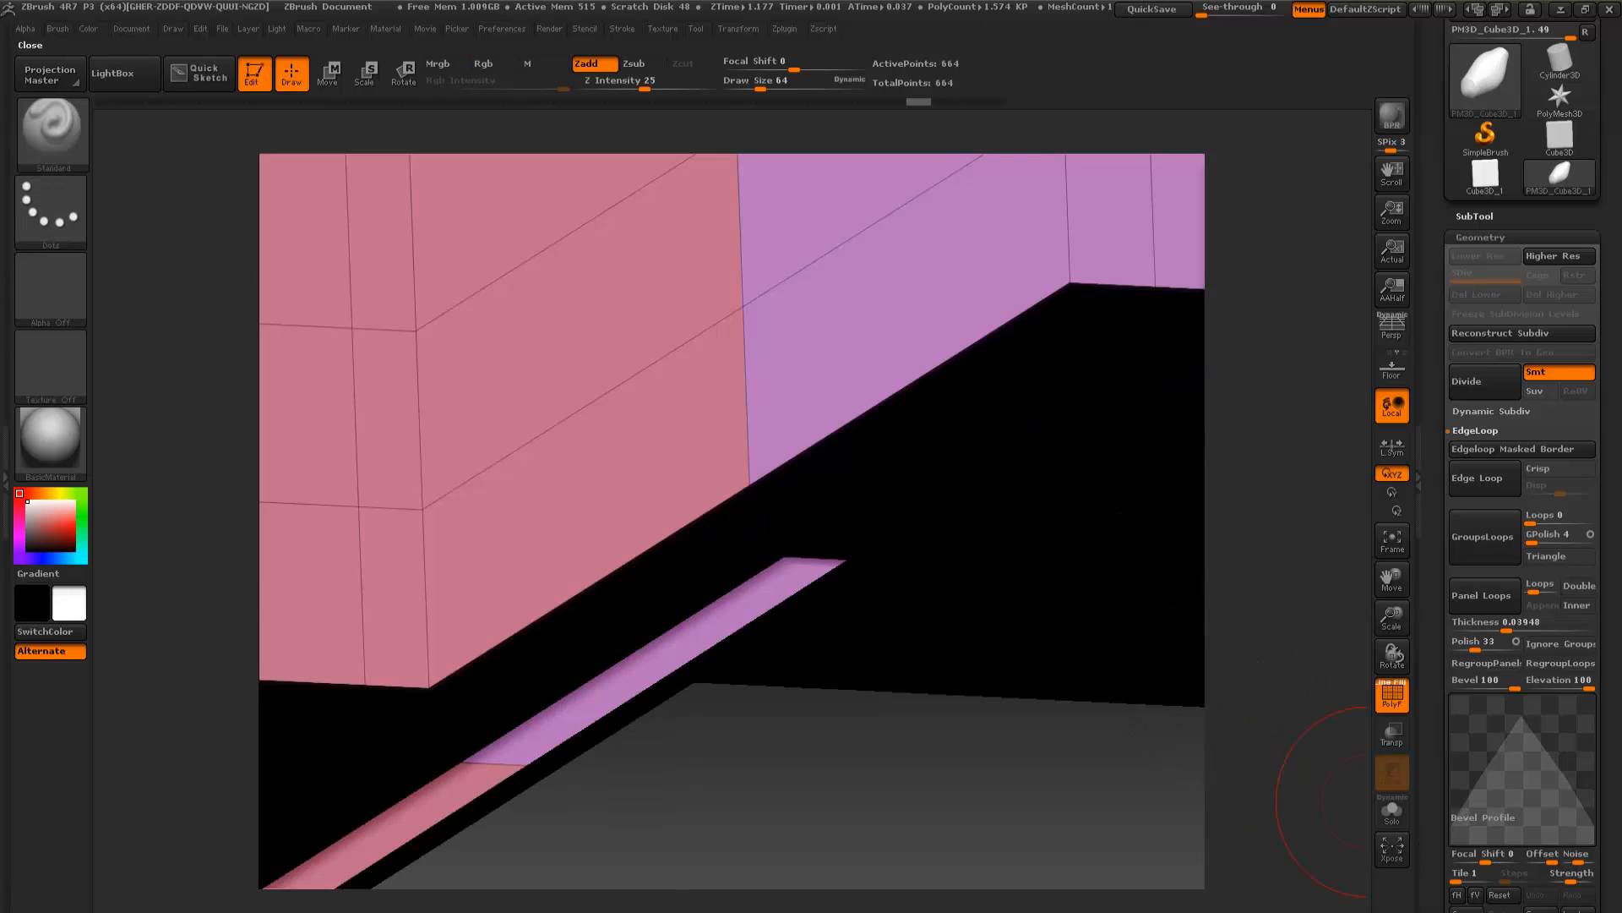
Collapse the Bevel Profile curve, enable the Inner option, and run Panel Loops to inspect the seams around the pink cap
click(1483, 817)
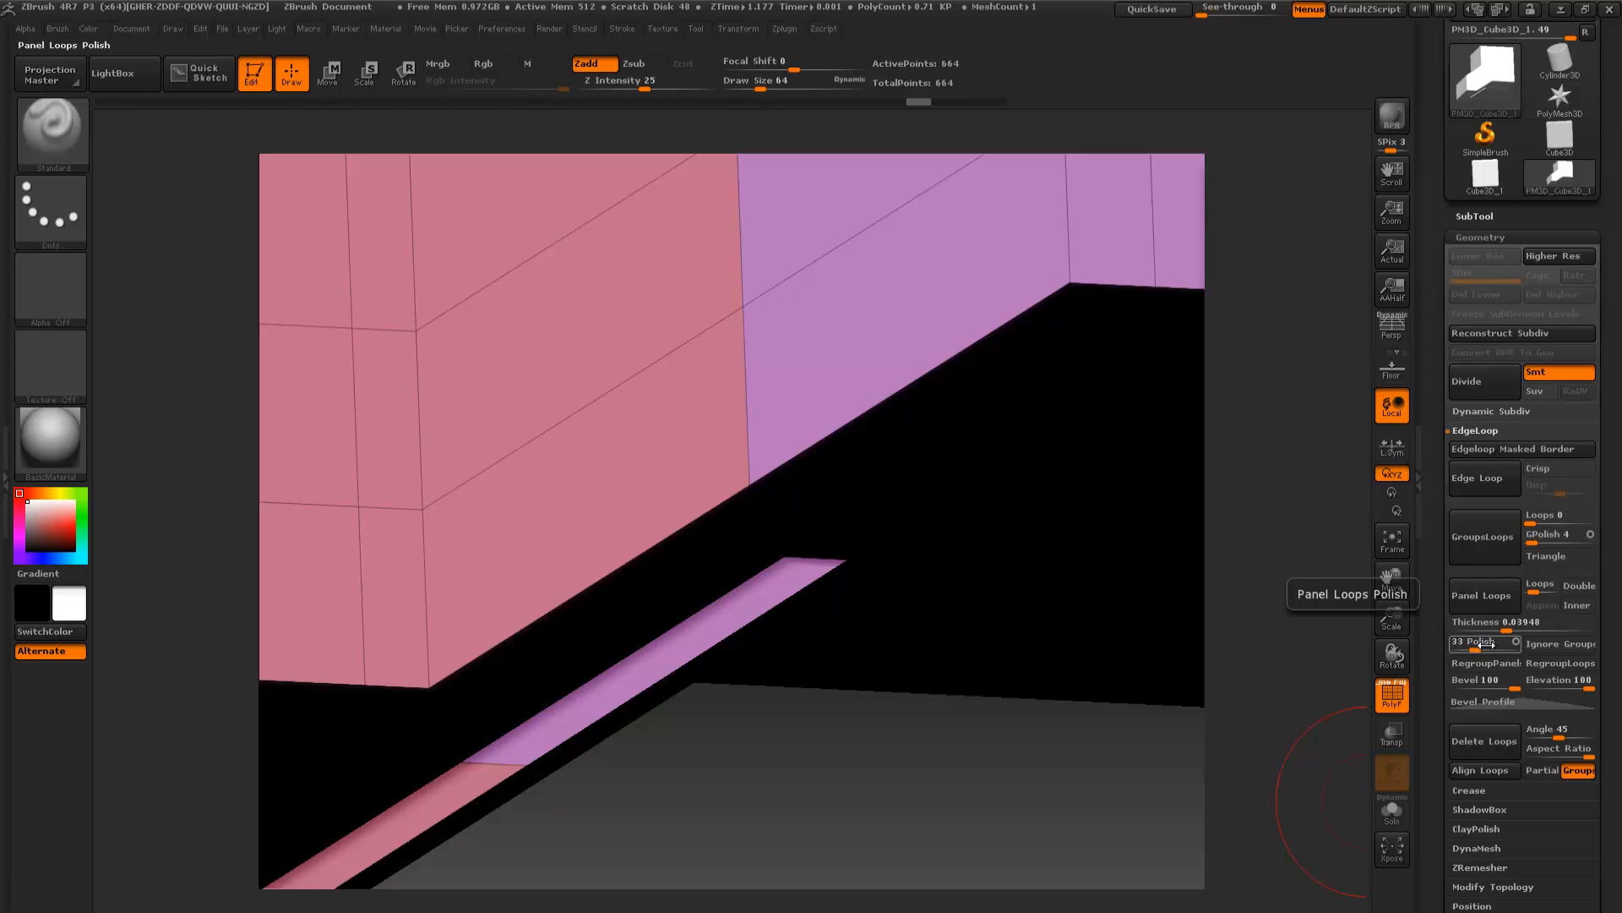
click(1577, 605)
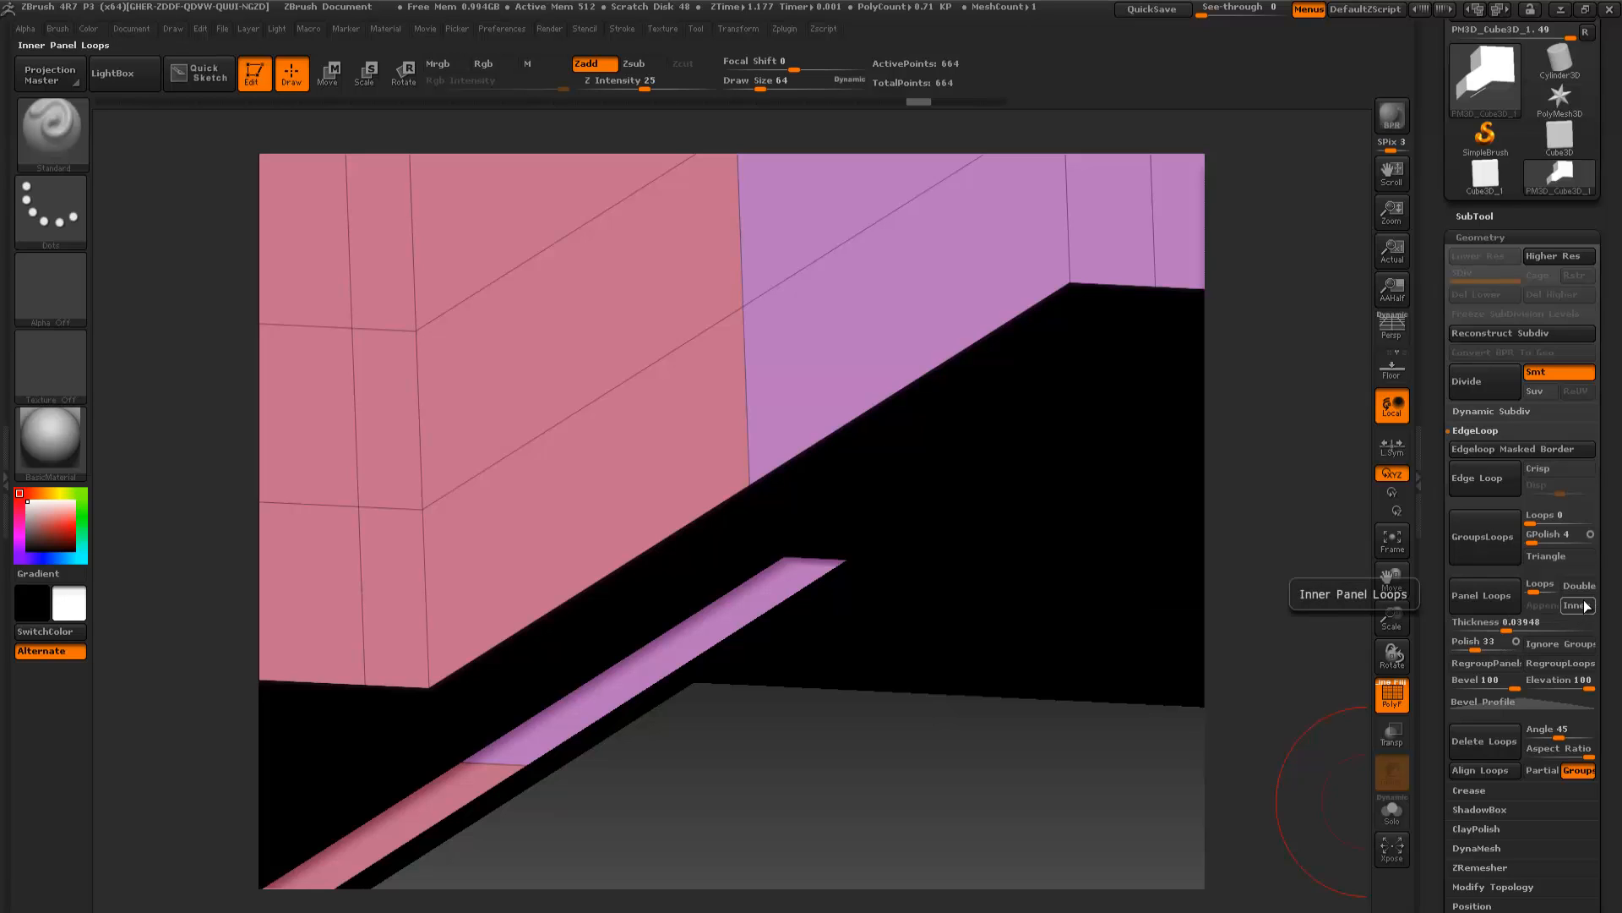
click(1507, 598)
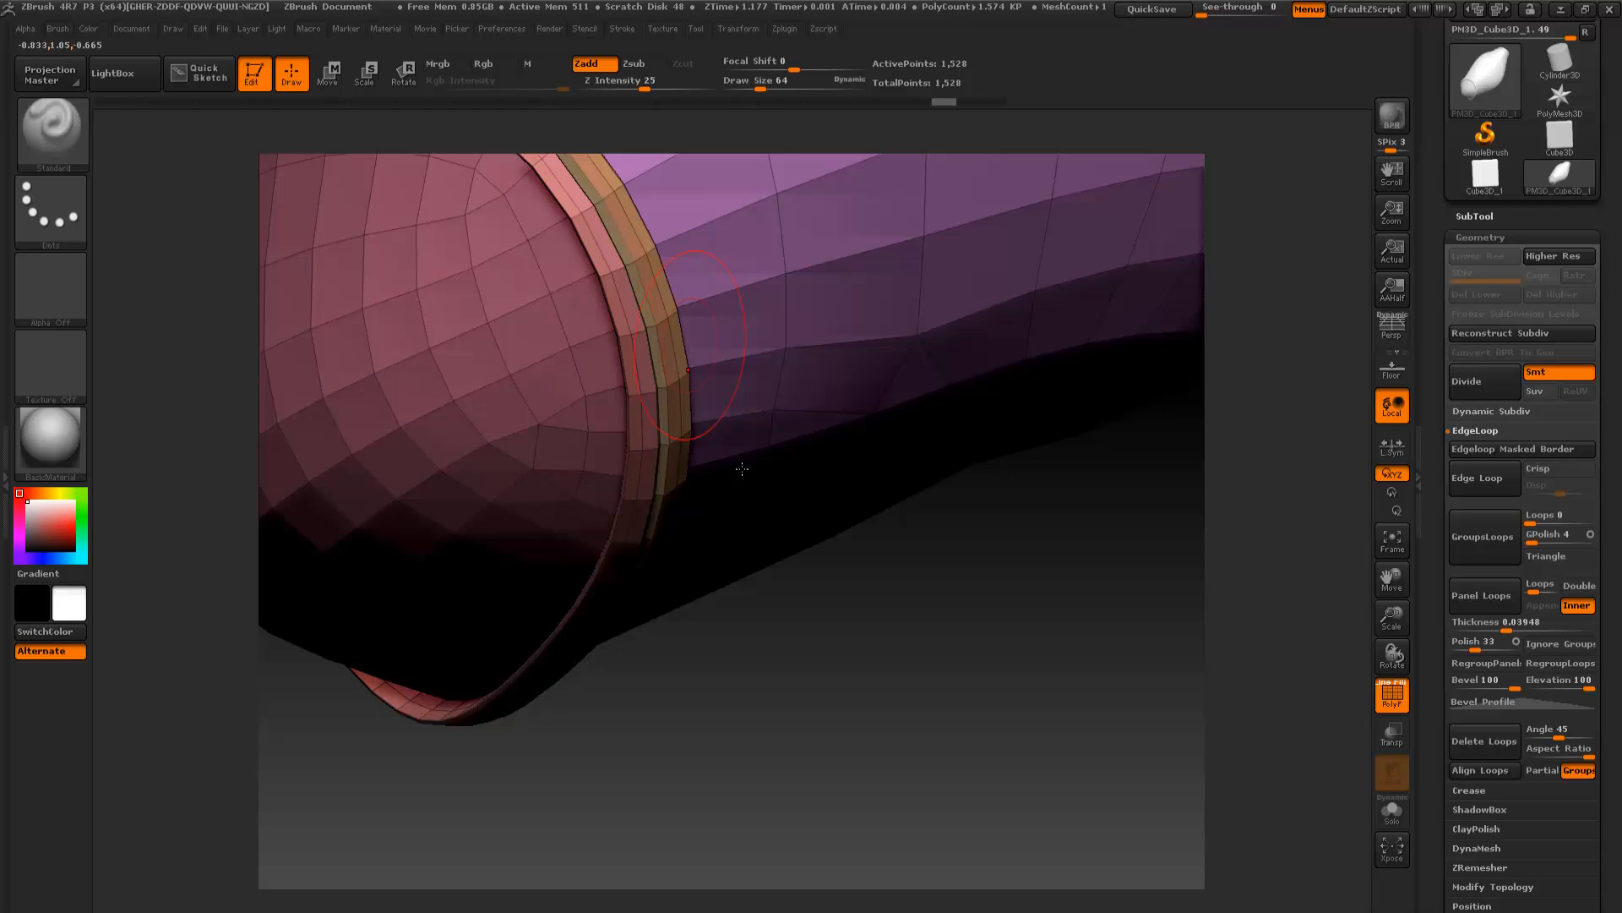
mouse_move(865, 564)
mouse_down()
mouse_move(899, 535)
mouse_move(883, 439)
mouse_move(811, 431)
mouse_move(812, 456)
mouse_move(735, 453)
mouse_move(887, 456)
mouse_move(916, 496)
mouse_move(866, 425)
mouse_up()
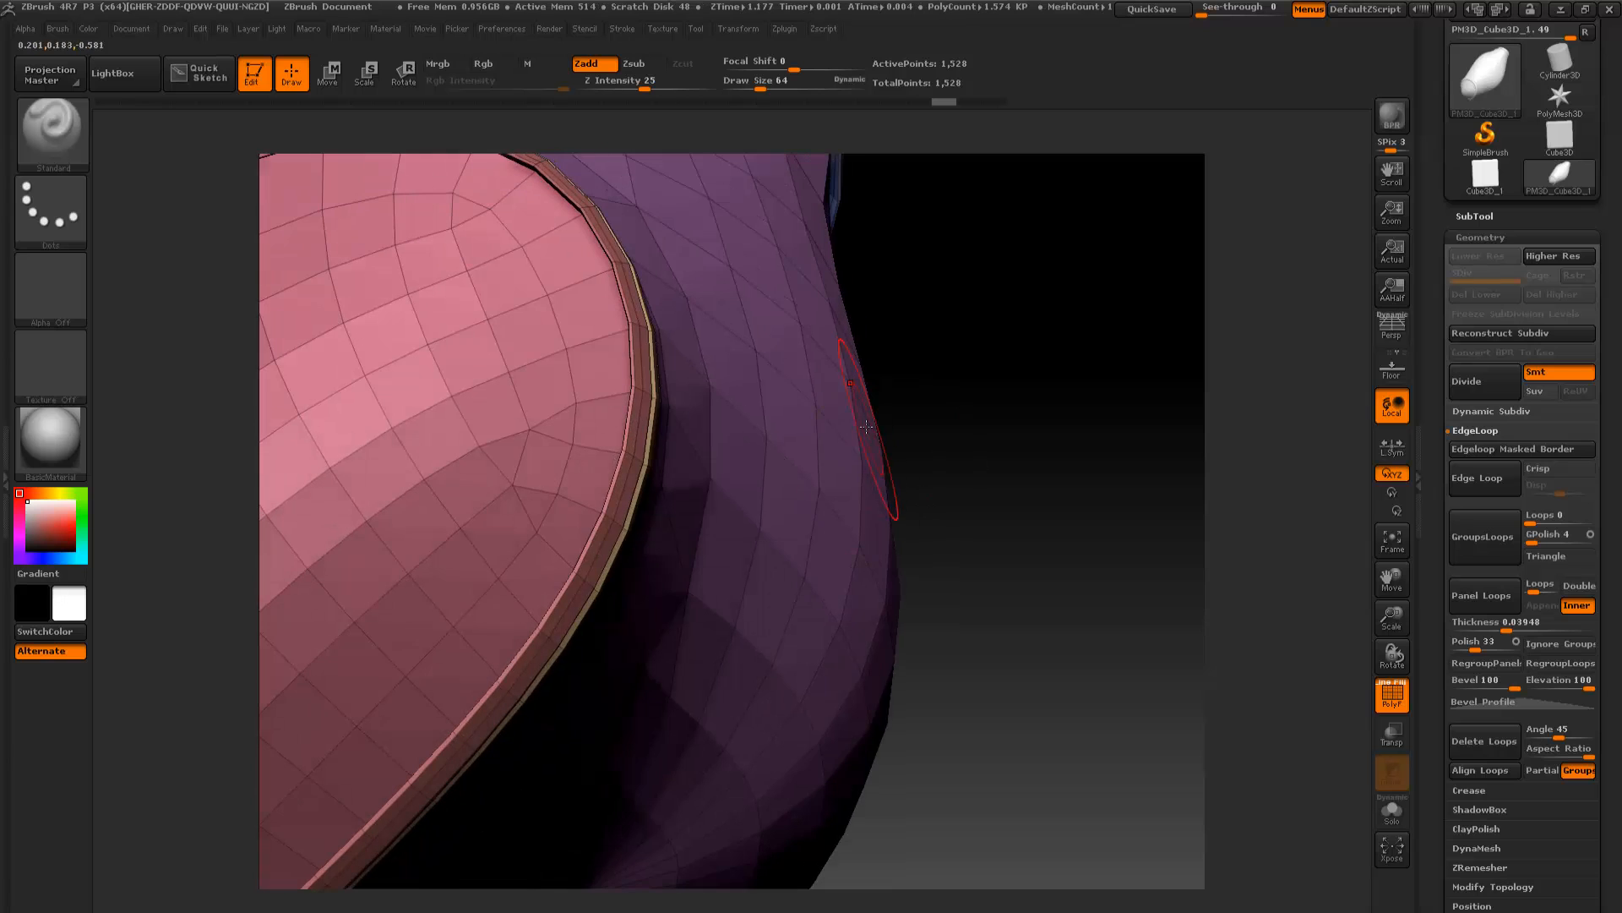
drag(1385, 621, 1253, 620)
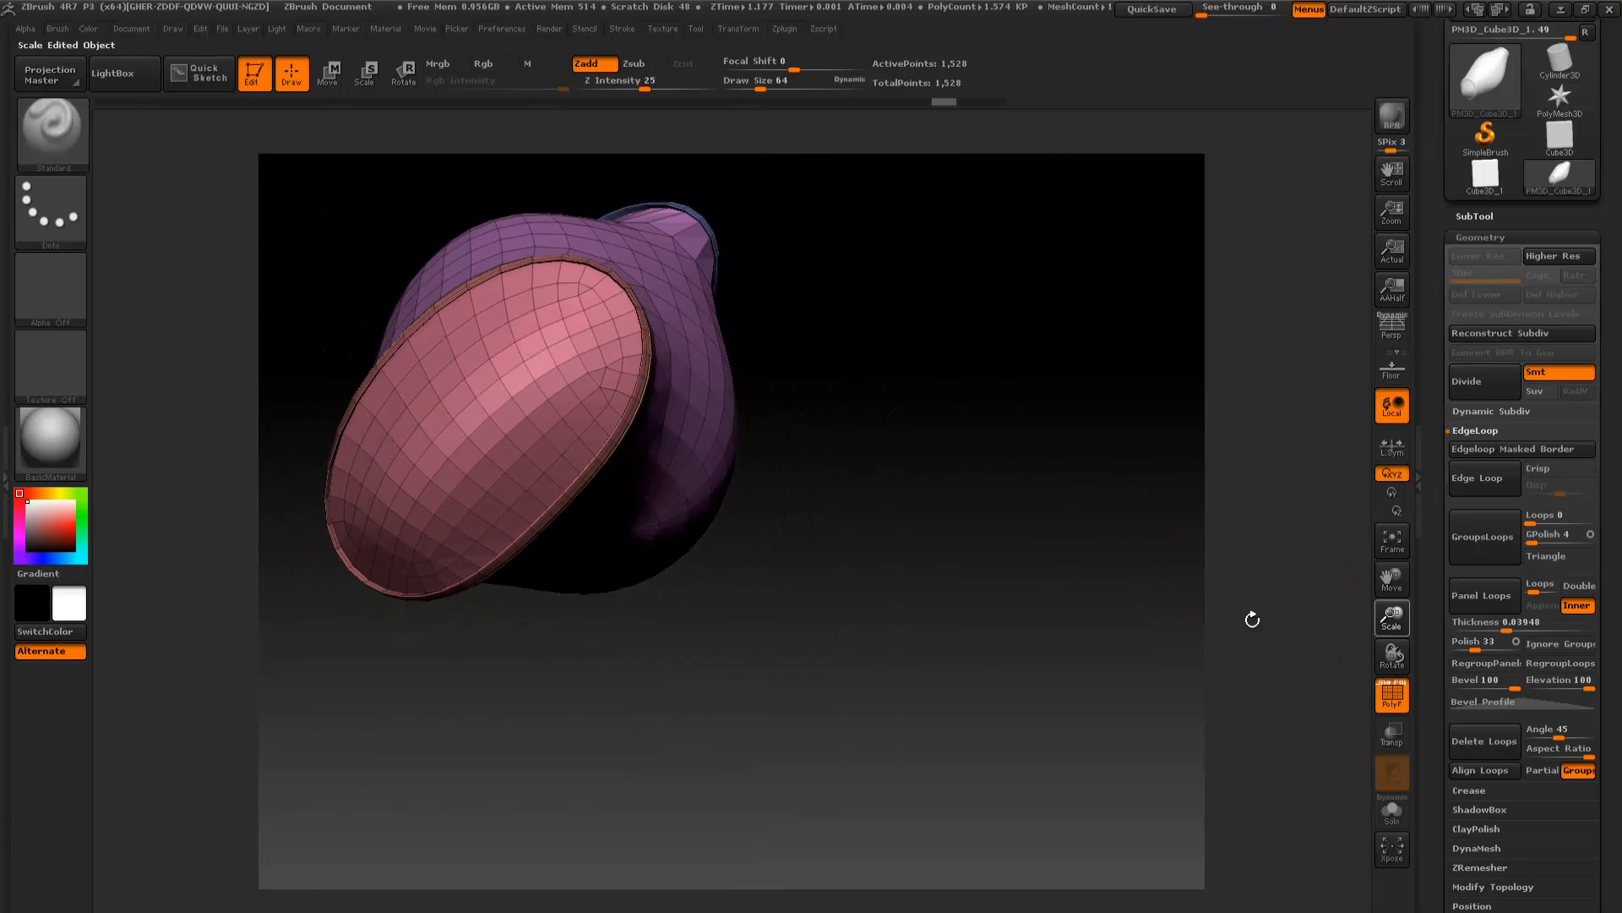
mouse_move(1014, 613)
mouse_down()
mouse_move(949, 620)
mouse_move(923, 489)
mouse_move(1054, 470)
mouse_move(1014, 499)
mouse_move(743, 554)
mouse_move(829, 559)
mouse_up()
Undo the last Panel Loops run and rerun it with a lower Loops count and Inner enabled
key(ctrl+z)
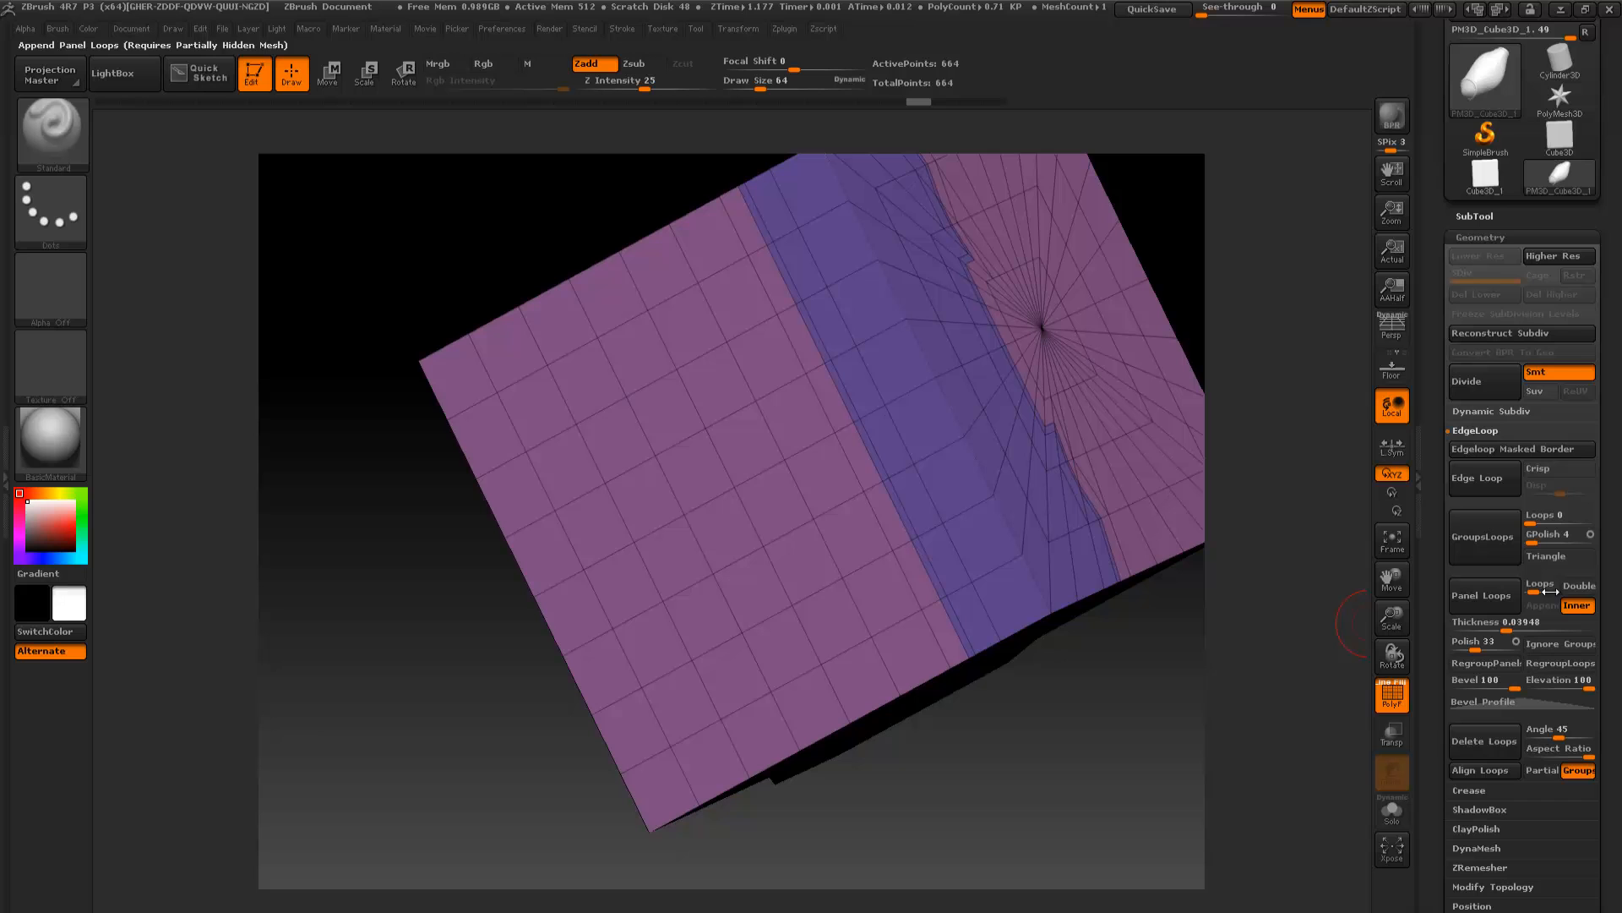
click(1487, 600)
drag(1133, 742, 1162, 663)
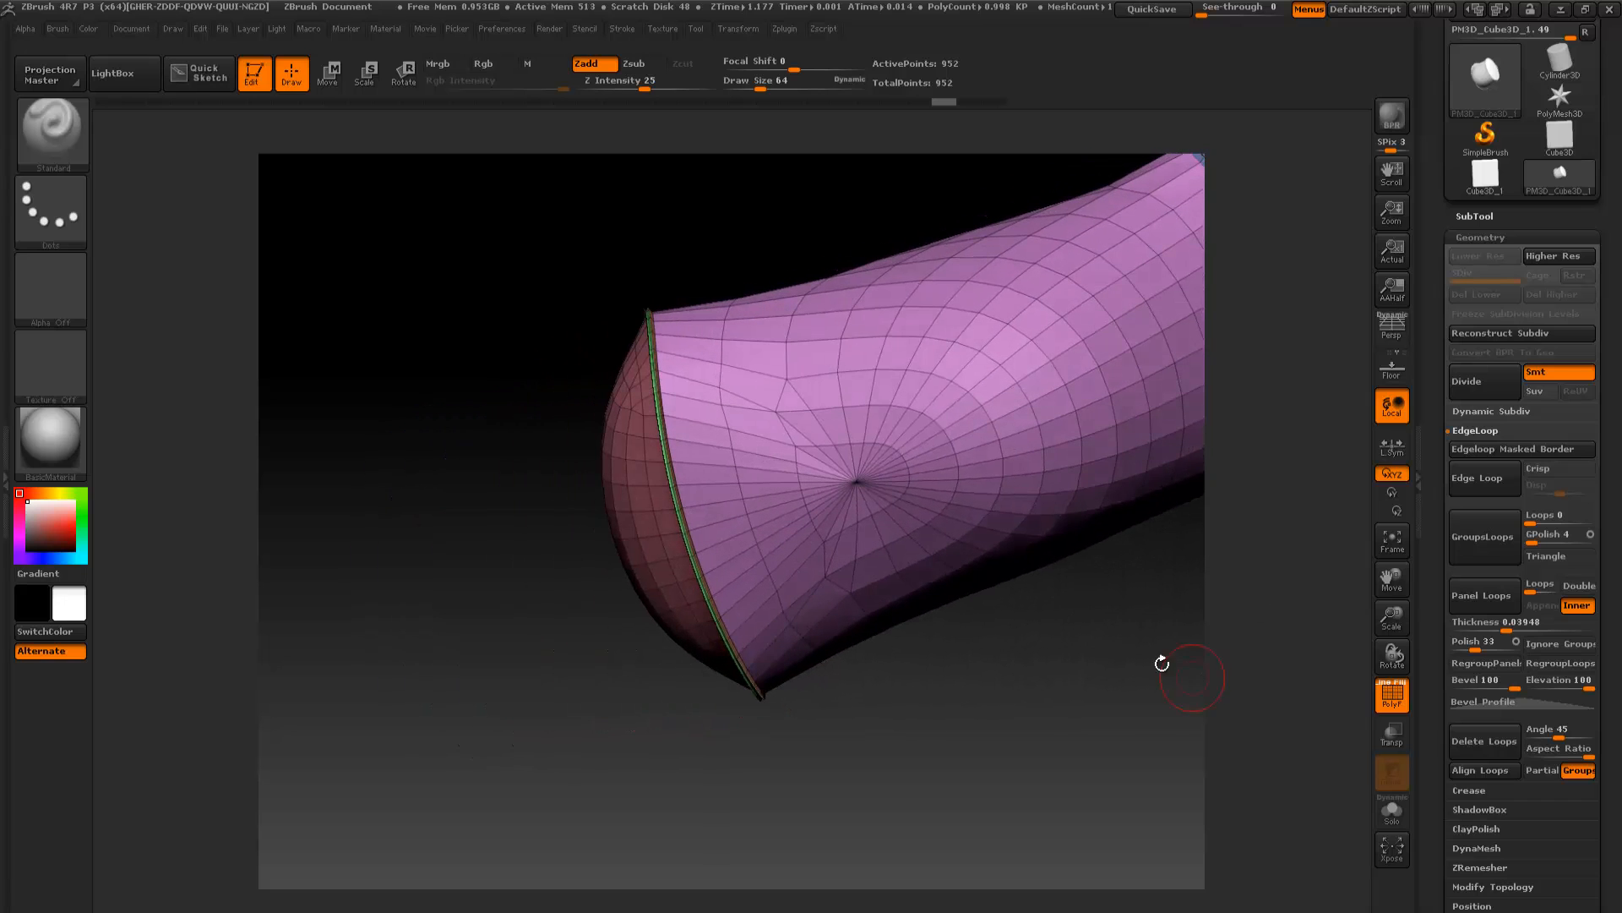
Isolate the purple body panel, check it and the pink cap separately with their seam loops, and restore the full mesh
ctrl+shift+click(904, 556)
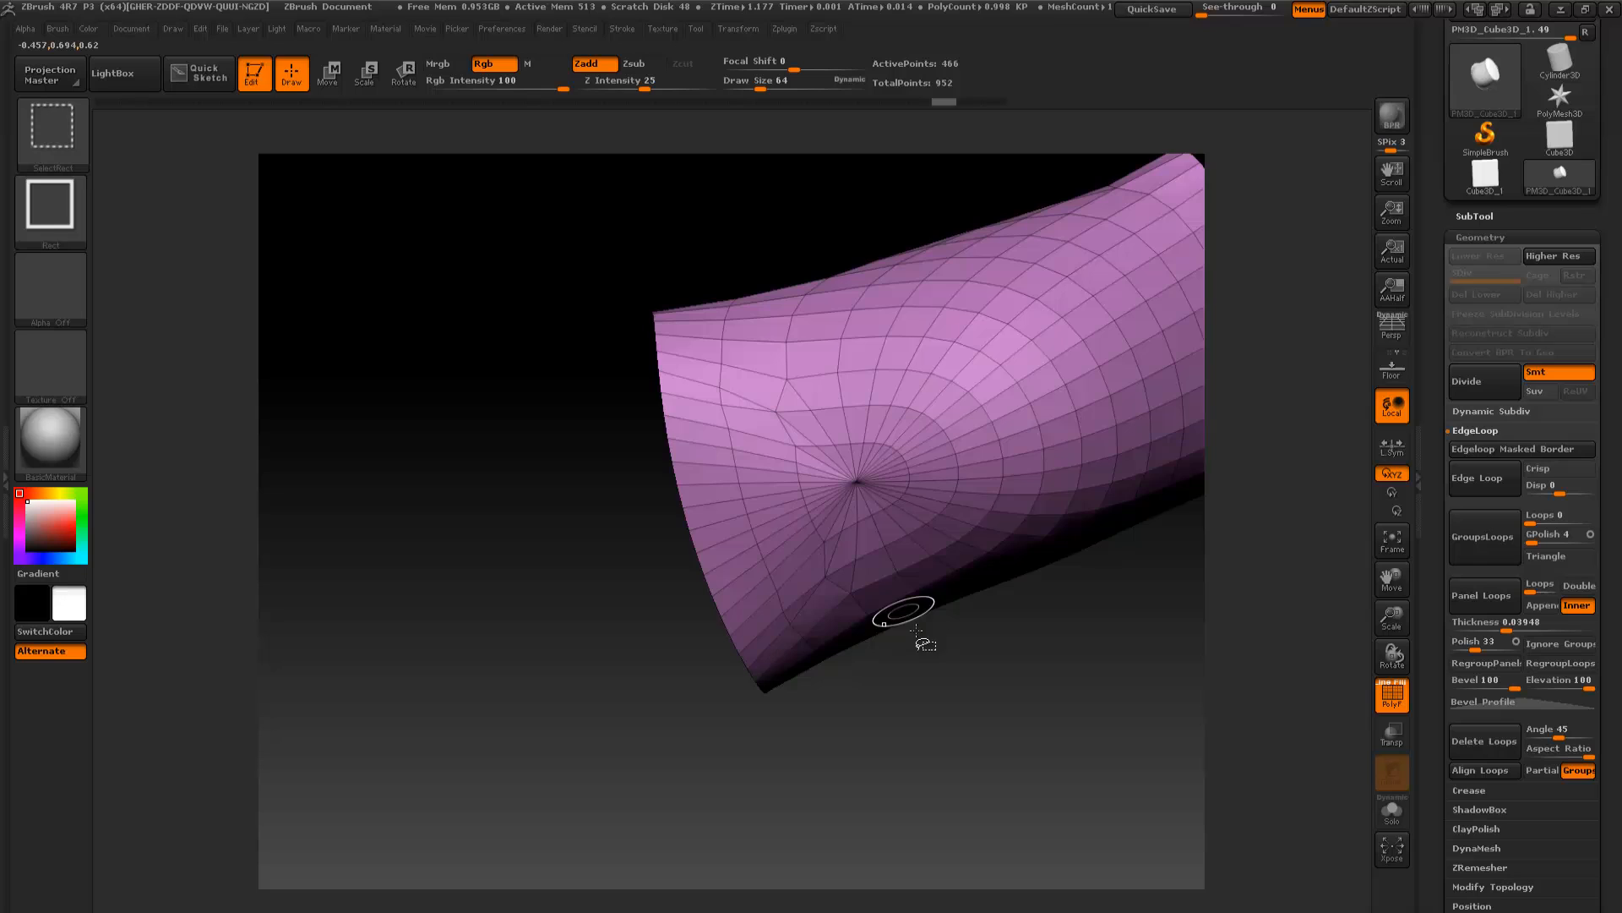
ctrl+shift+click(986, 751)
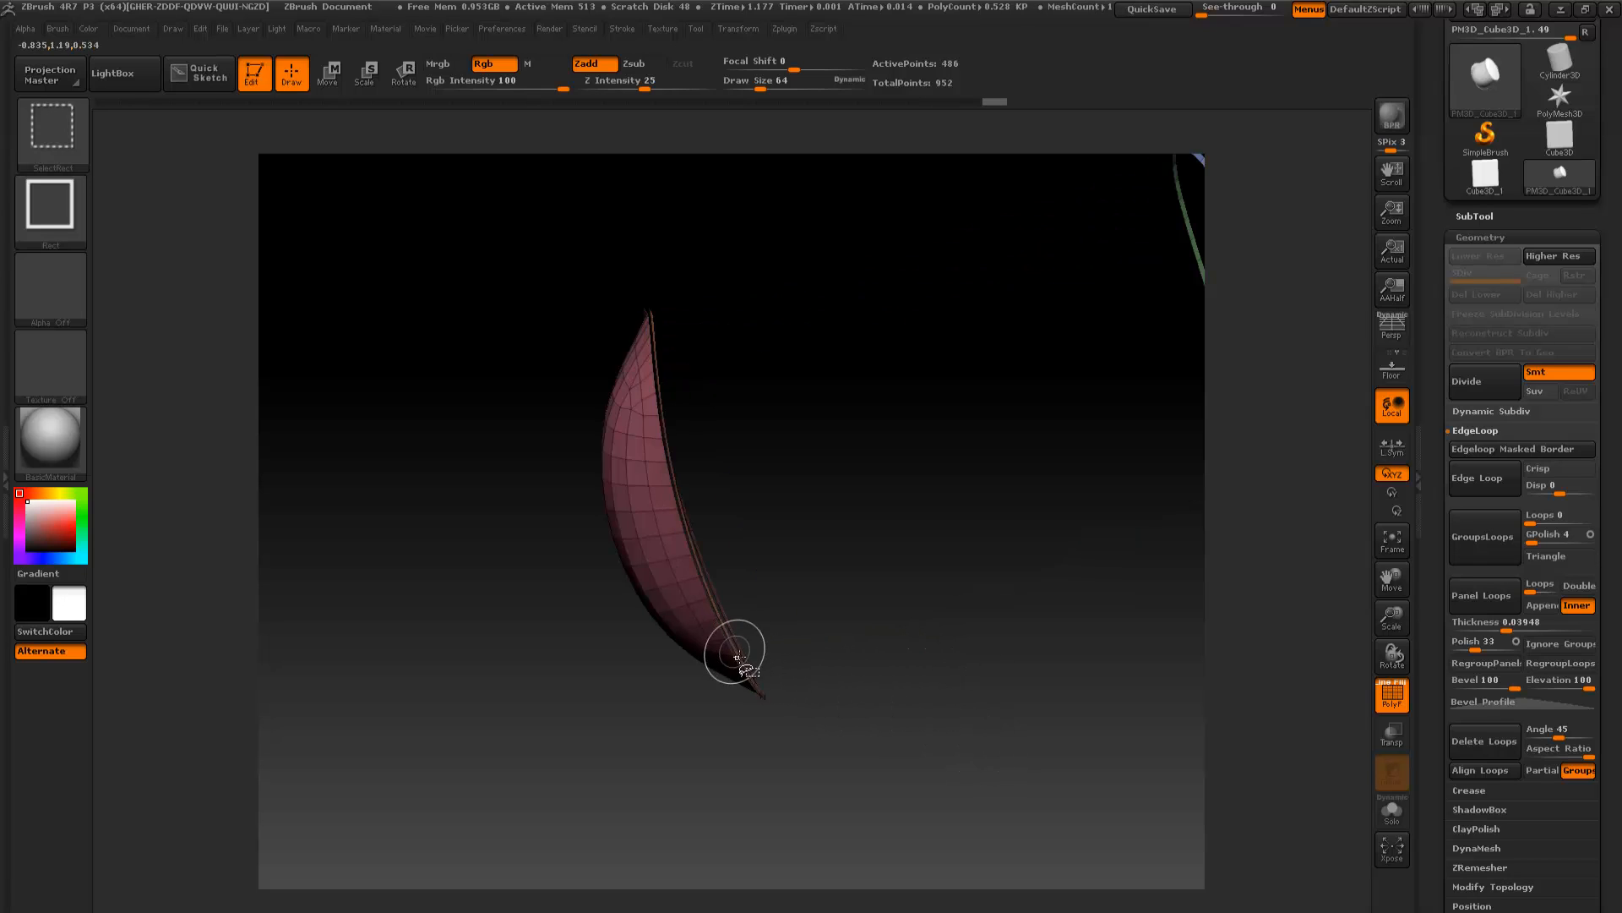
ctrl+shift+click(833, 735)
mouse_move(834, 735)
mouse_down()
mouse_move(906, 753)
mouse_move(827, 708)
mouse_move(867, 715)
mouse_up()
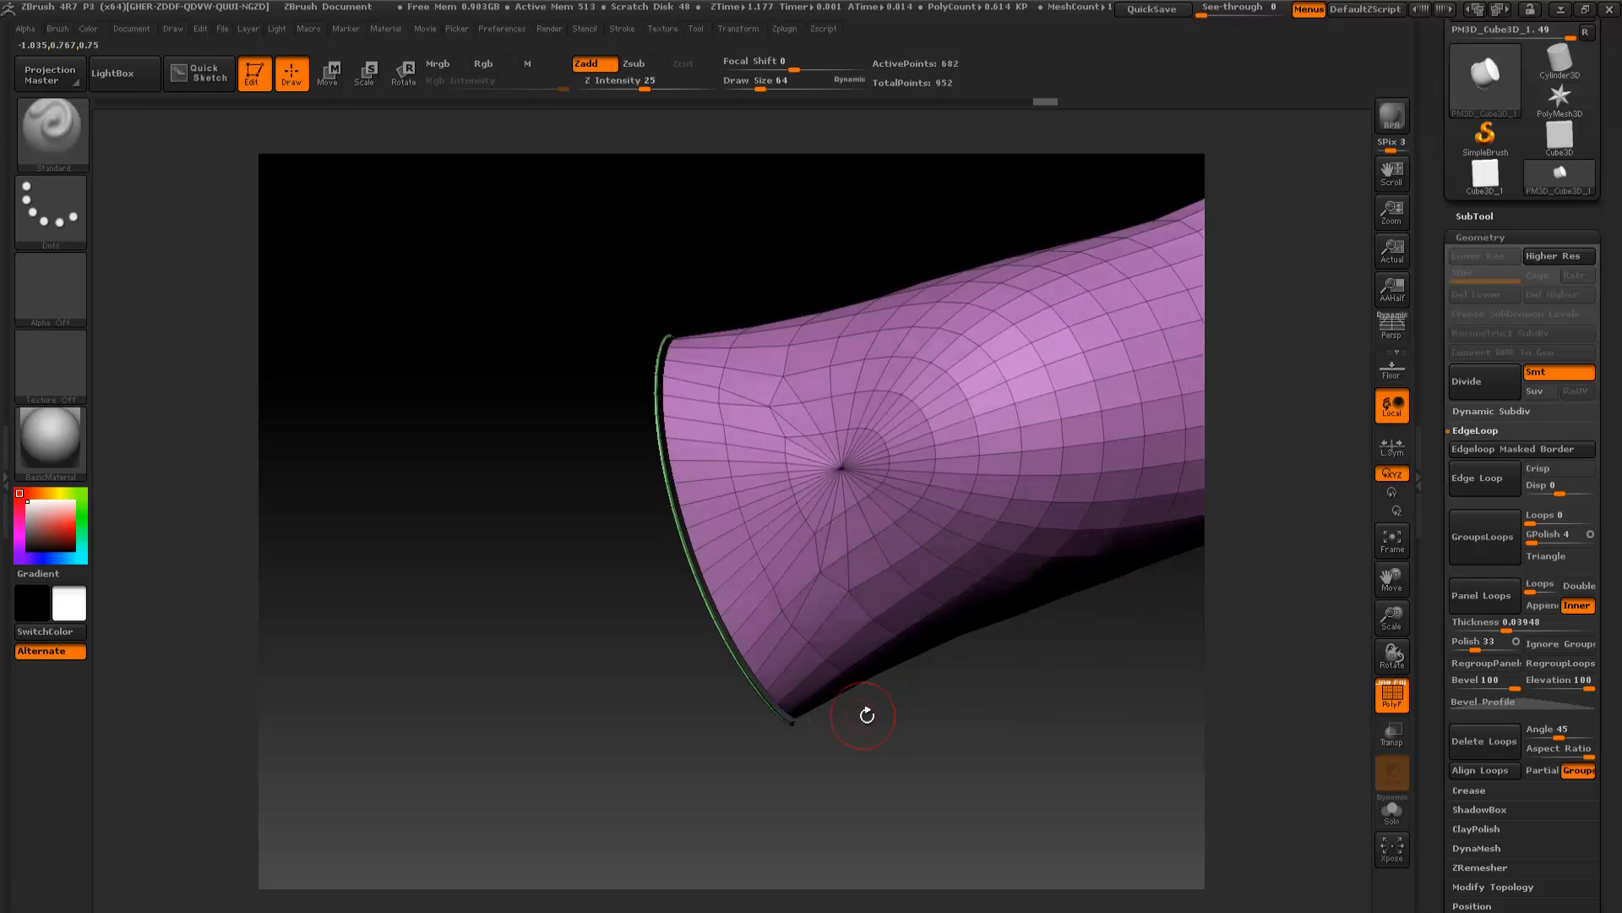
ctrl+shift+click(869, 760)
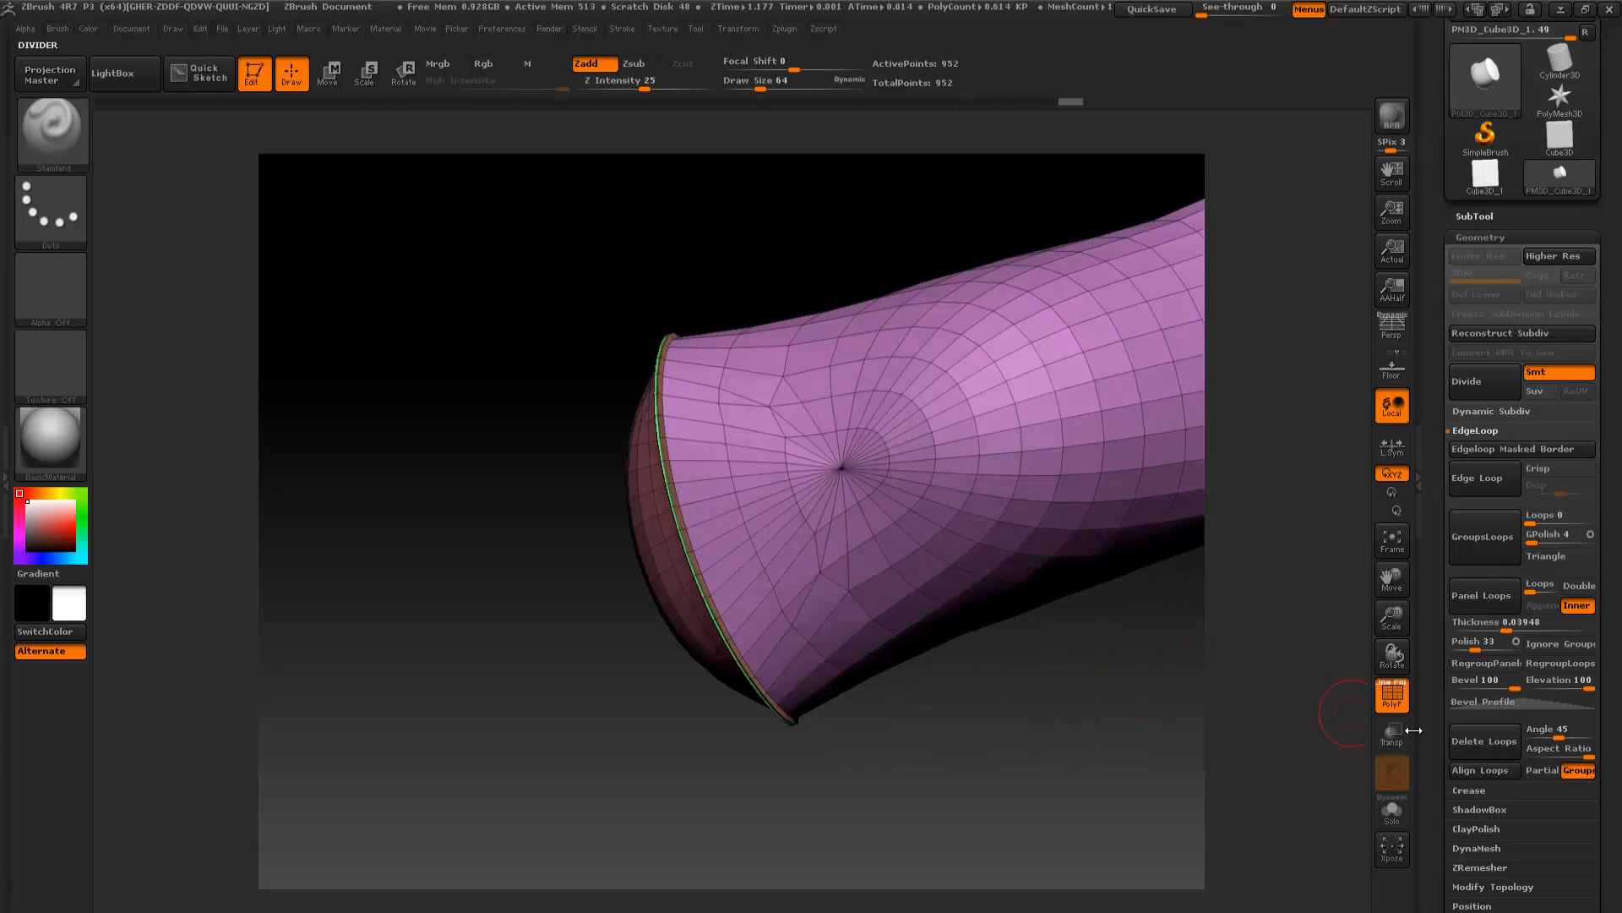
Collapse the EdgeLoop options and turn off the PolyFrame display to view the whole mesh in plain shading
click(1456, 430)
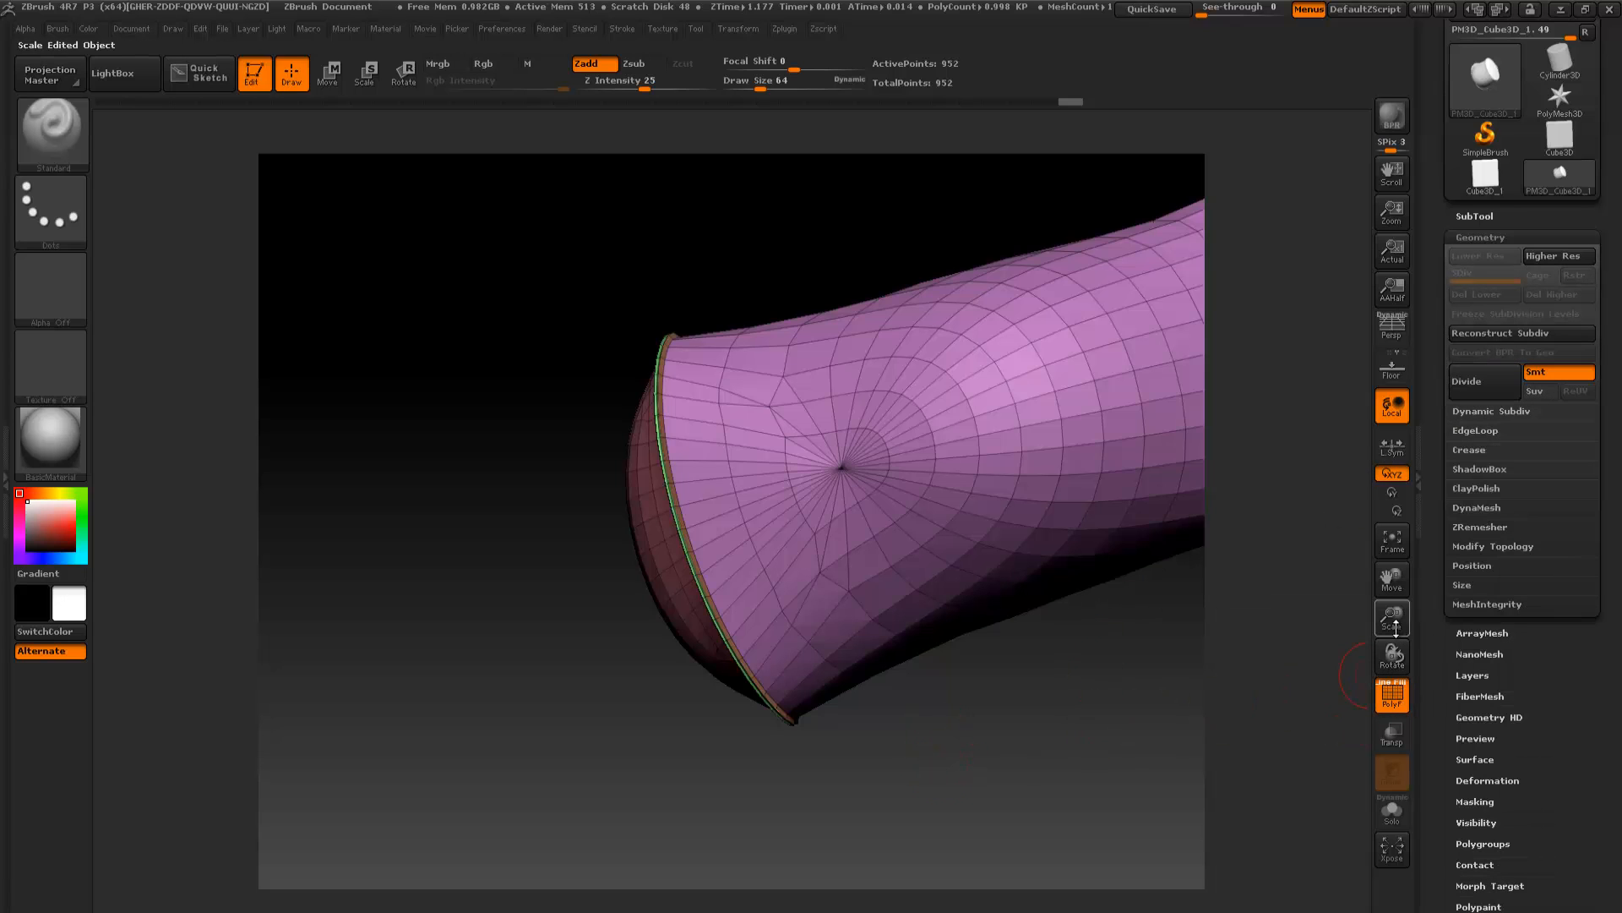
mouse_move(1393, 619)
mouse_down()
mouse_move(1260, 631)
mouse_move(1387, 589)
mouse_move(1321, 619)
mouse_up()
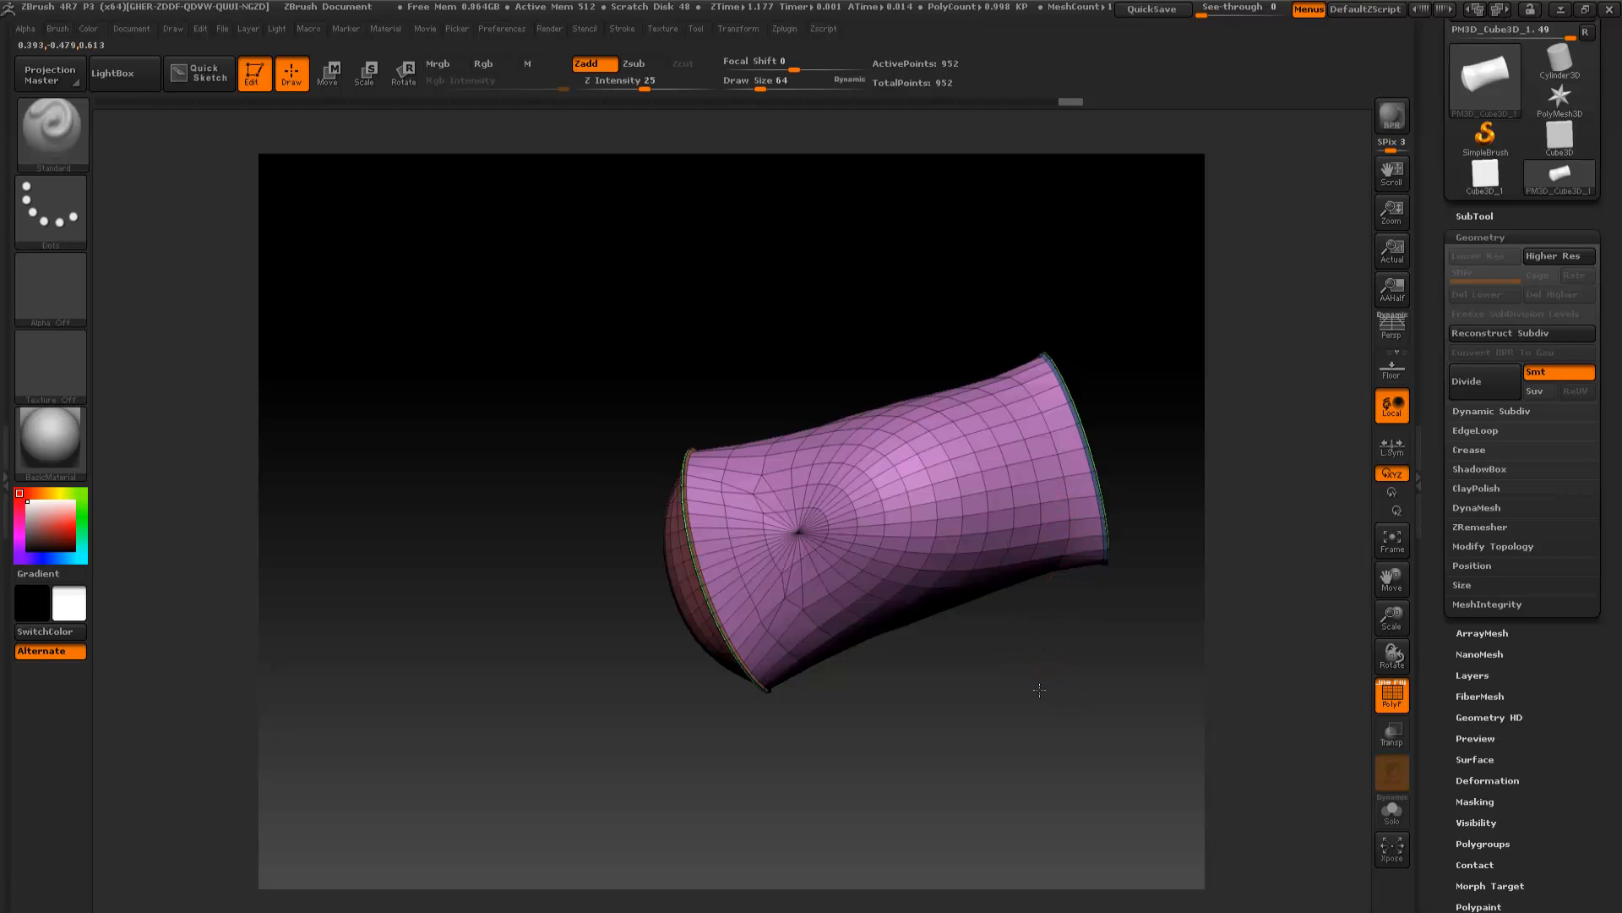
drag(1039, 689, 1101, 670)
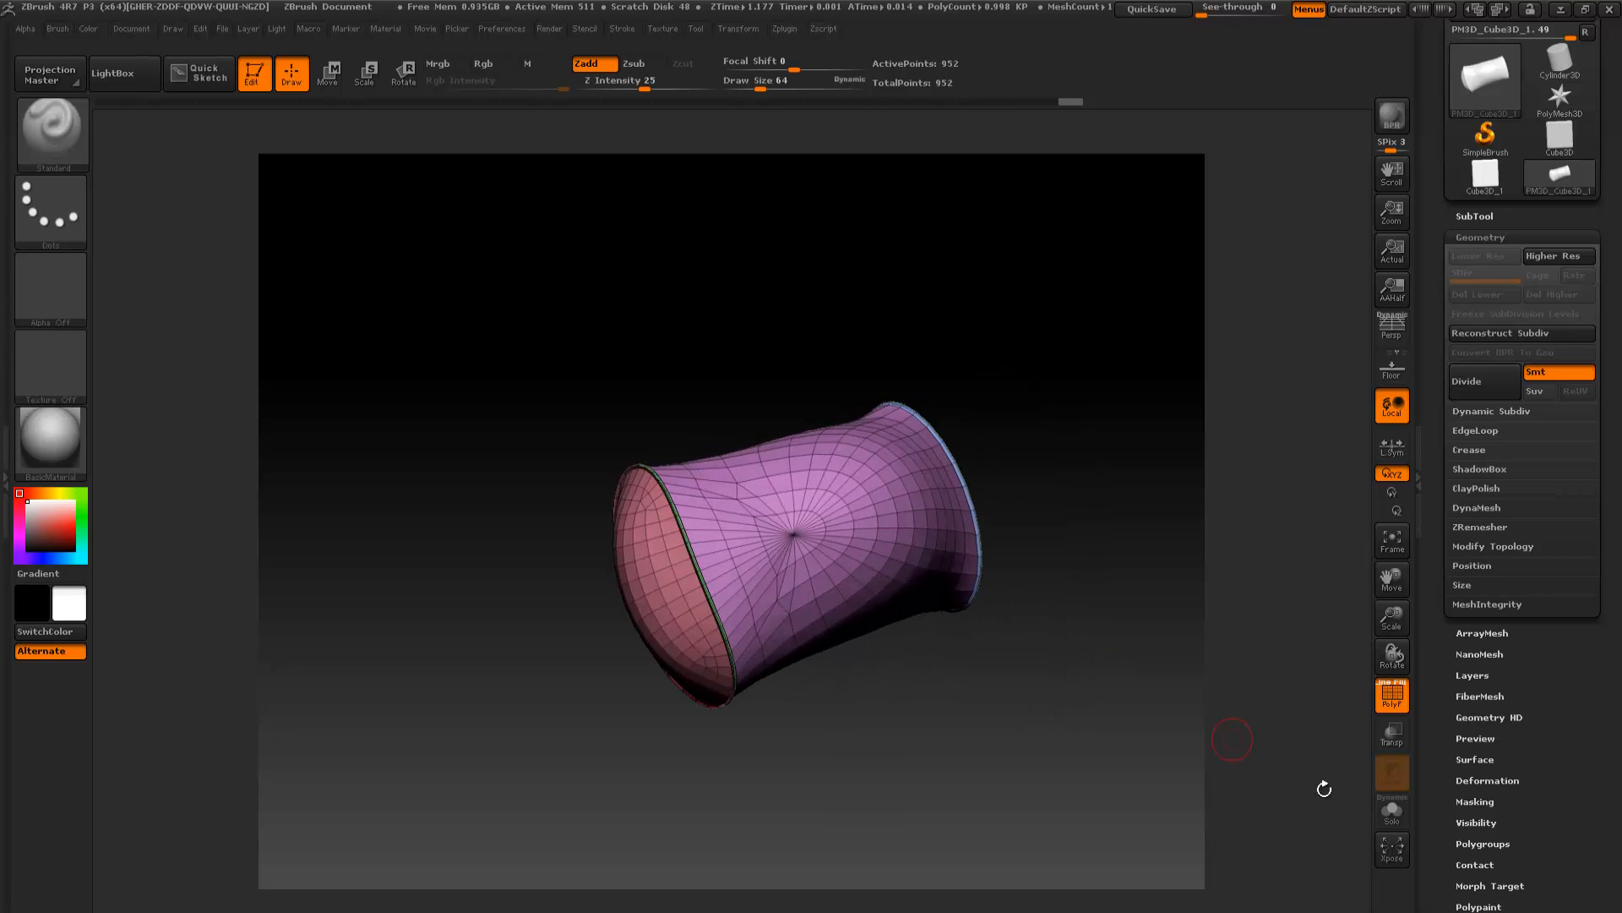
click(1391, 694)
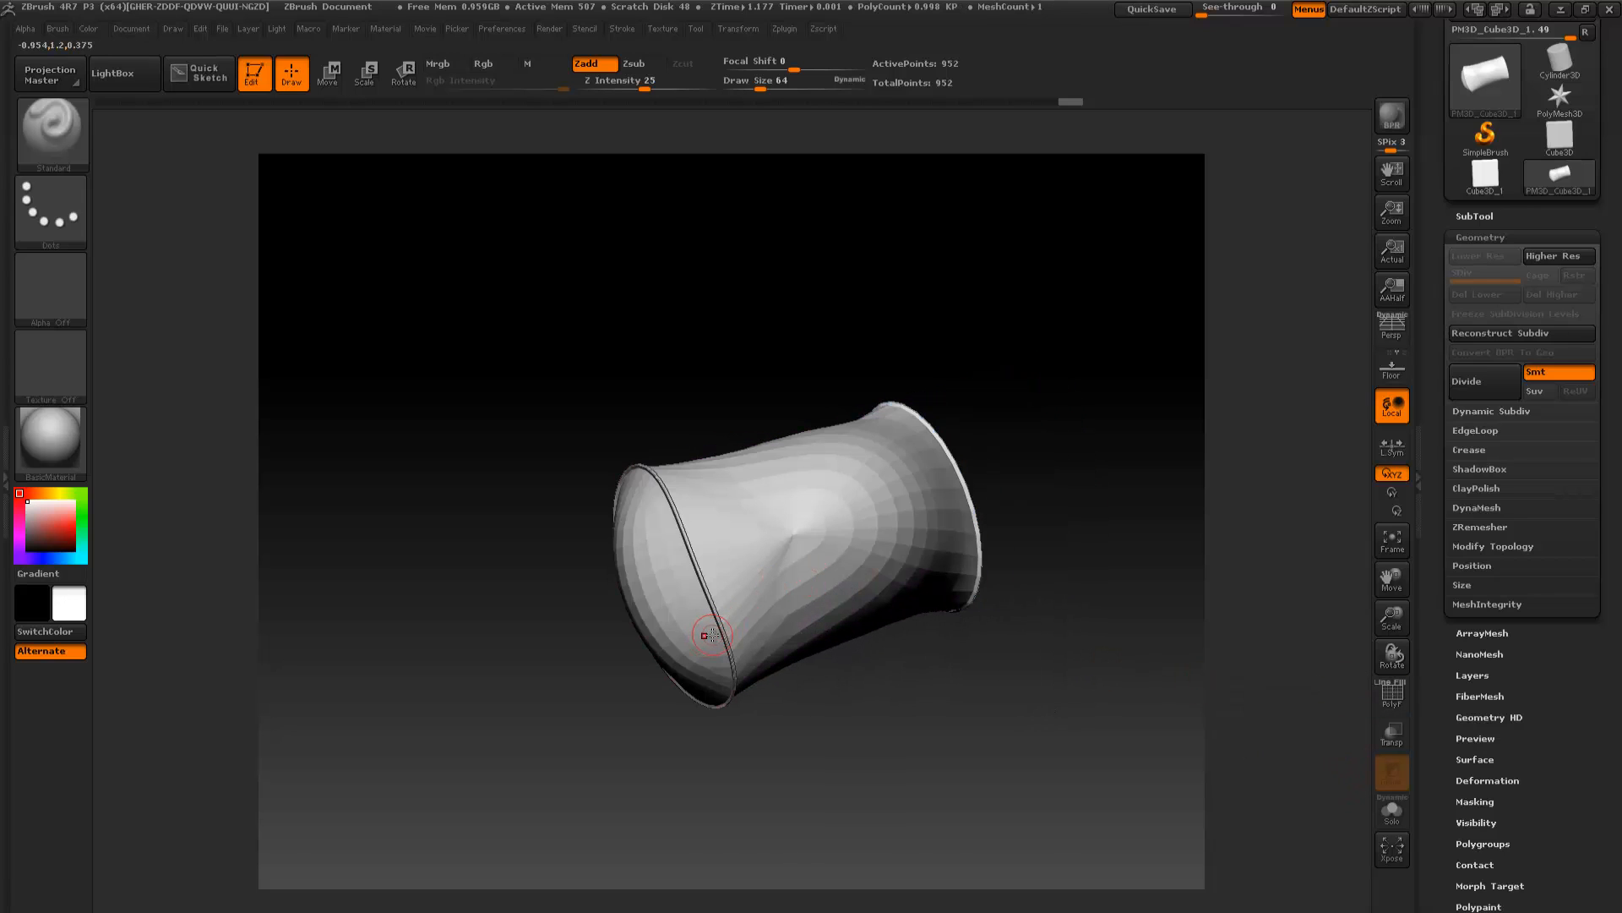
Smooth away the raised seam ridge between the end cap and the body, working around the rim
shift+drag(714, 639, 676, 494)
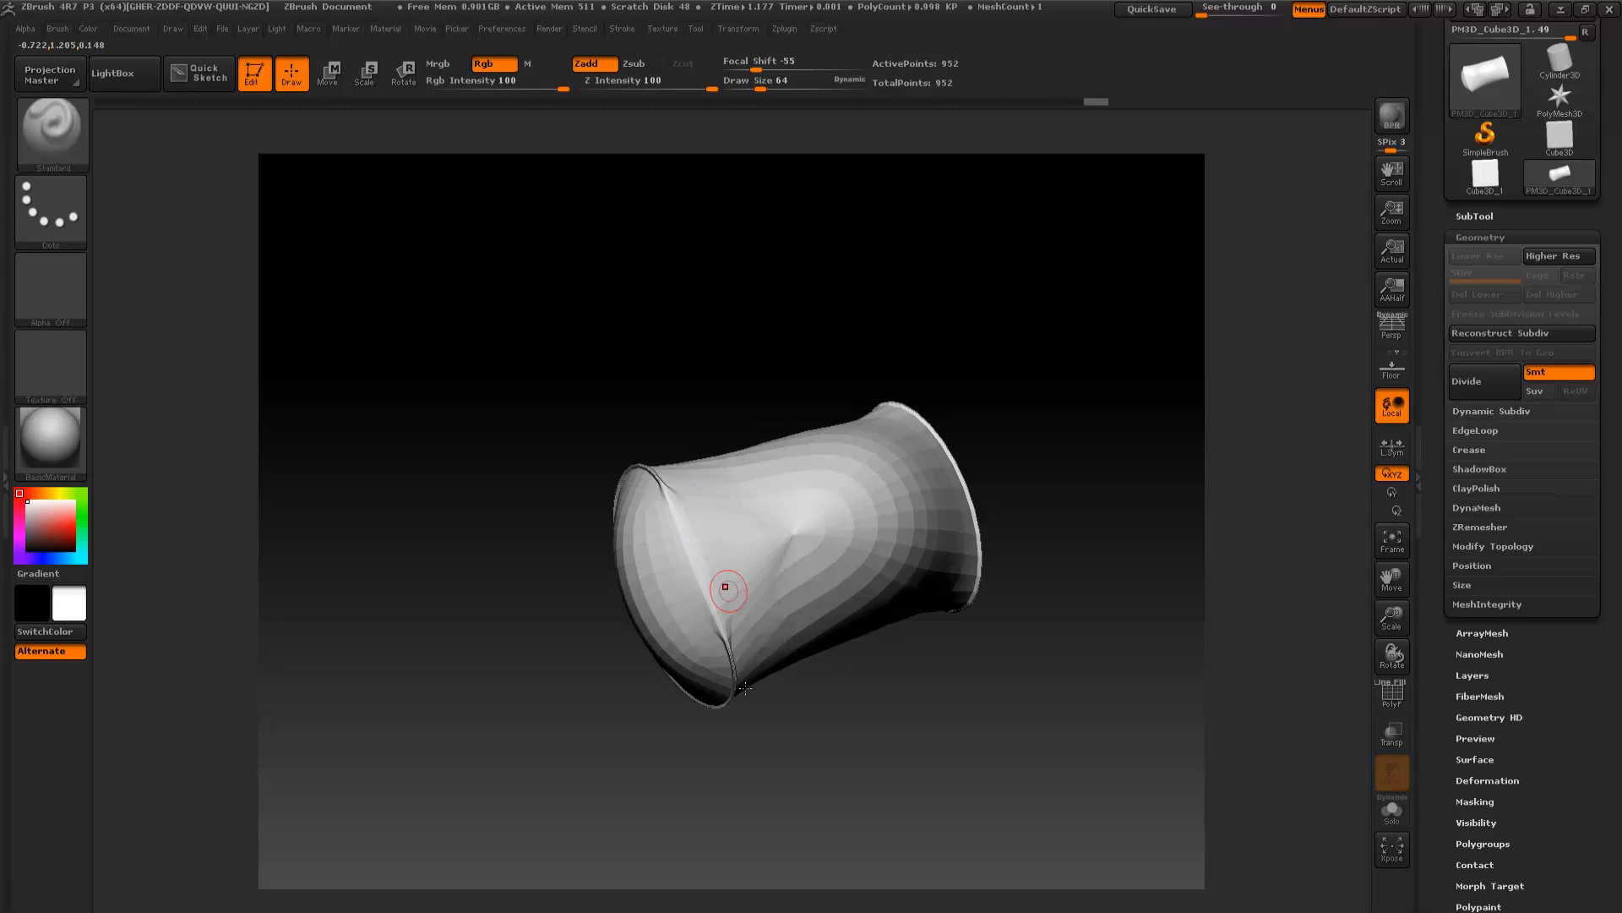
mouse_move(715, 636)
shift+mouse_down()
mouse_move(728, 703)
mouse_move(763, 693)
mouse_move(767, 645)
shift+mouse_up()
shift+drag(712, 717, 606, 707)
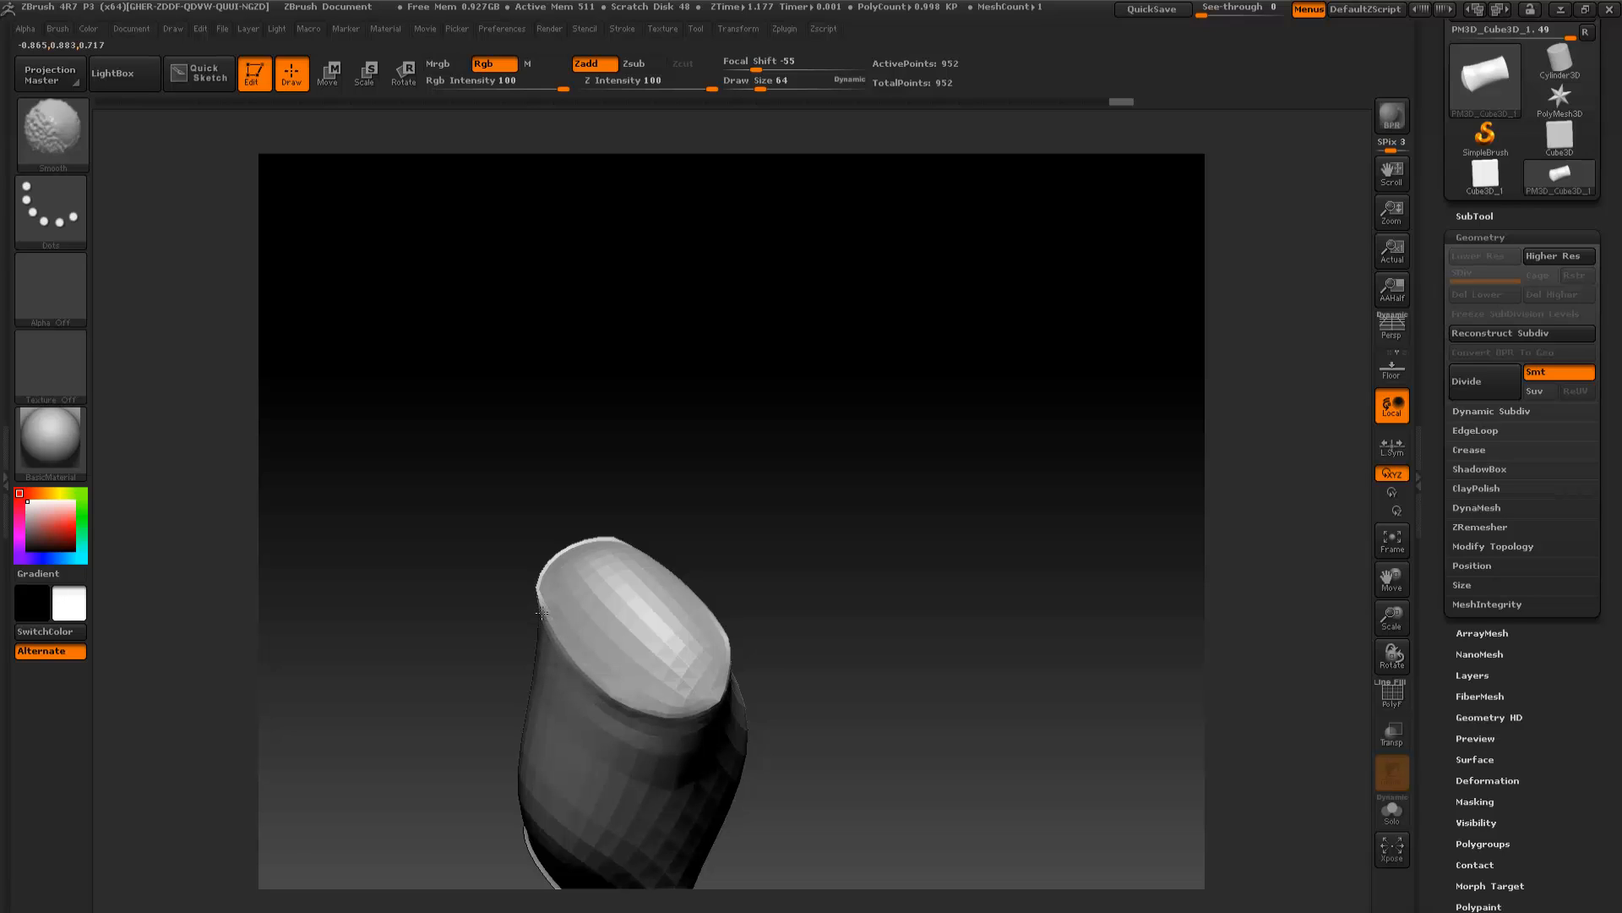
mouse_move(713, 518)
mouse_down()
mouse_move(666, 634)
mouse_move(576, 607)
mouse_move(596, 569)
mouse_move(691, 564)
mouse_move(672, 596)
mouse_move(601, 585)
mouse_move(650, 570)
mouse_move(790, 613)
mouse_up()
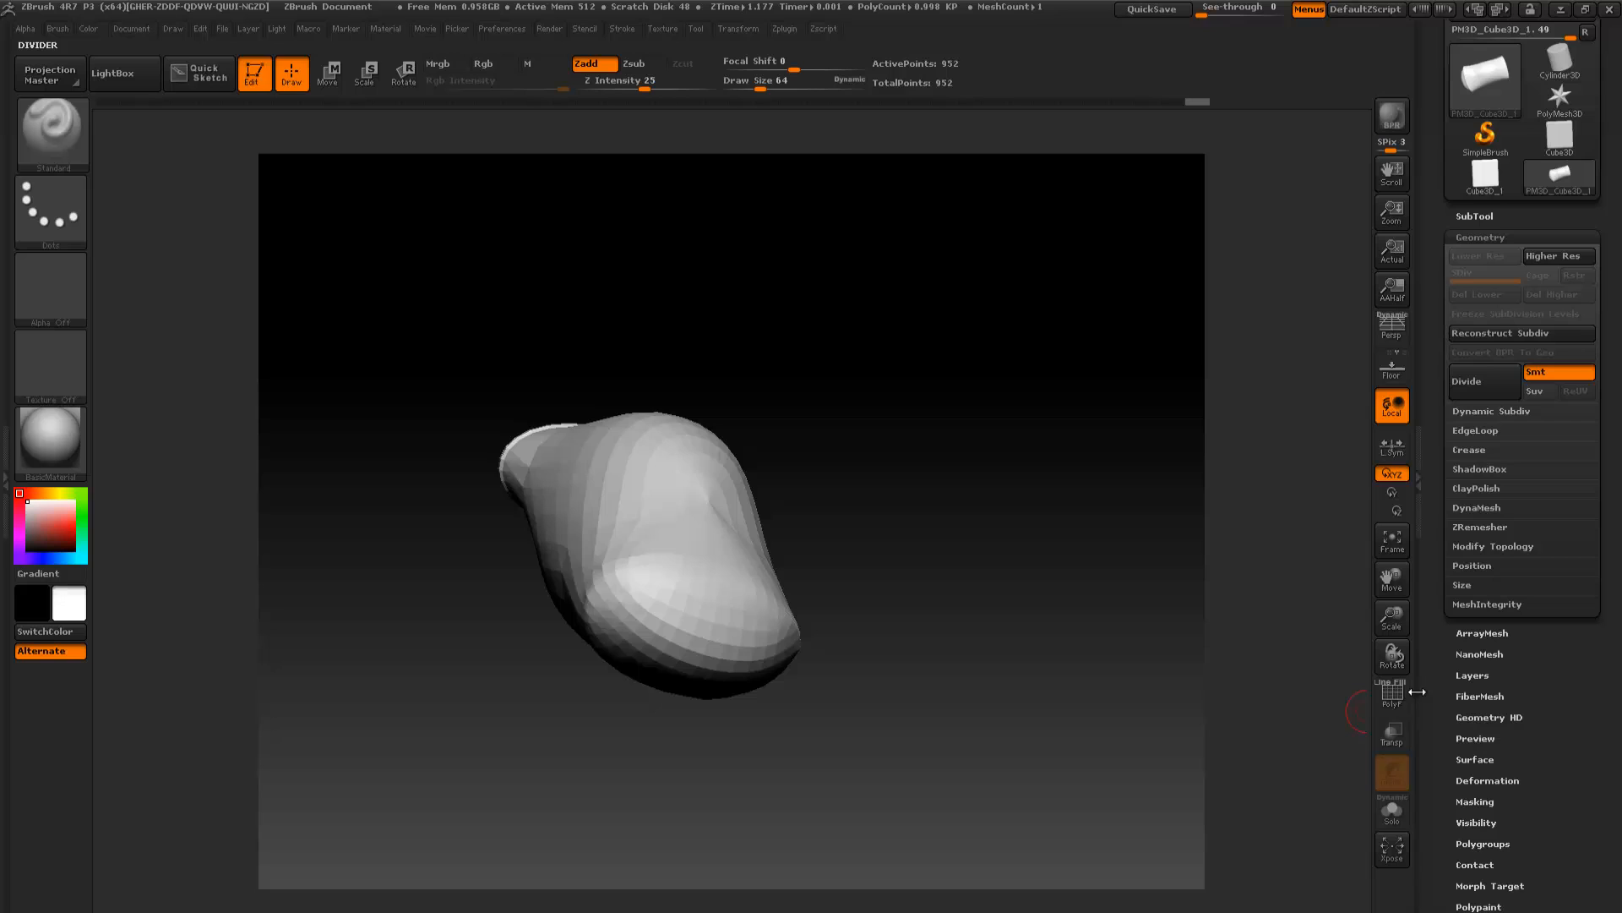
Check the smoothed seam with PolyFrame briefly displayed, and smooth the cap's edge further in plain shading
click(1392, 695)
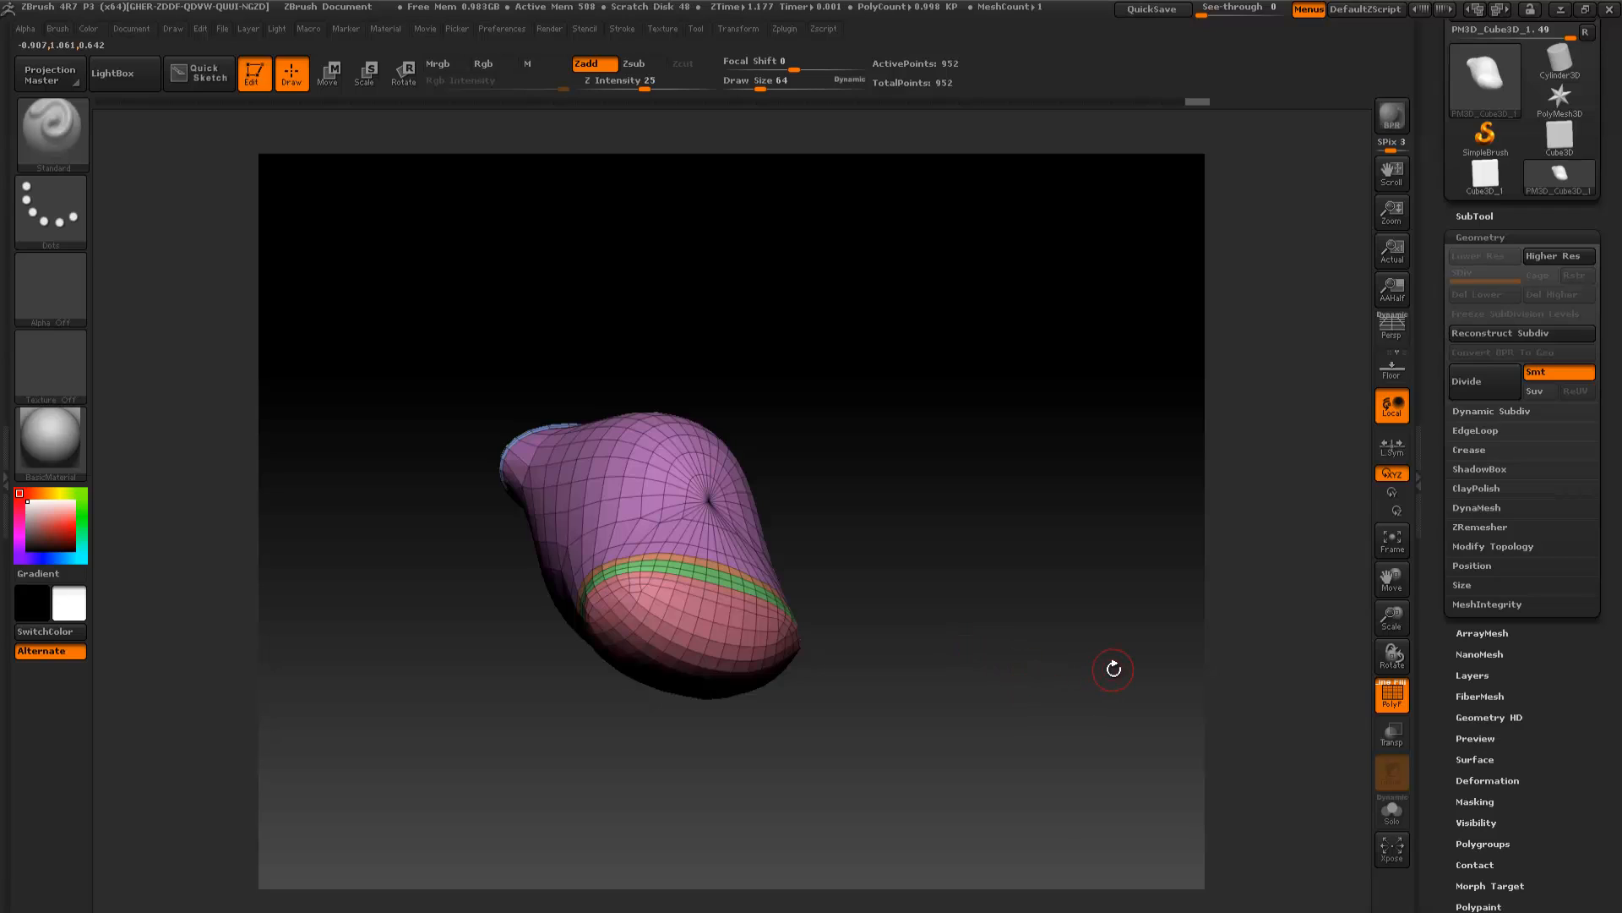
click(1394, 698)
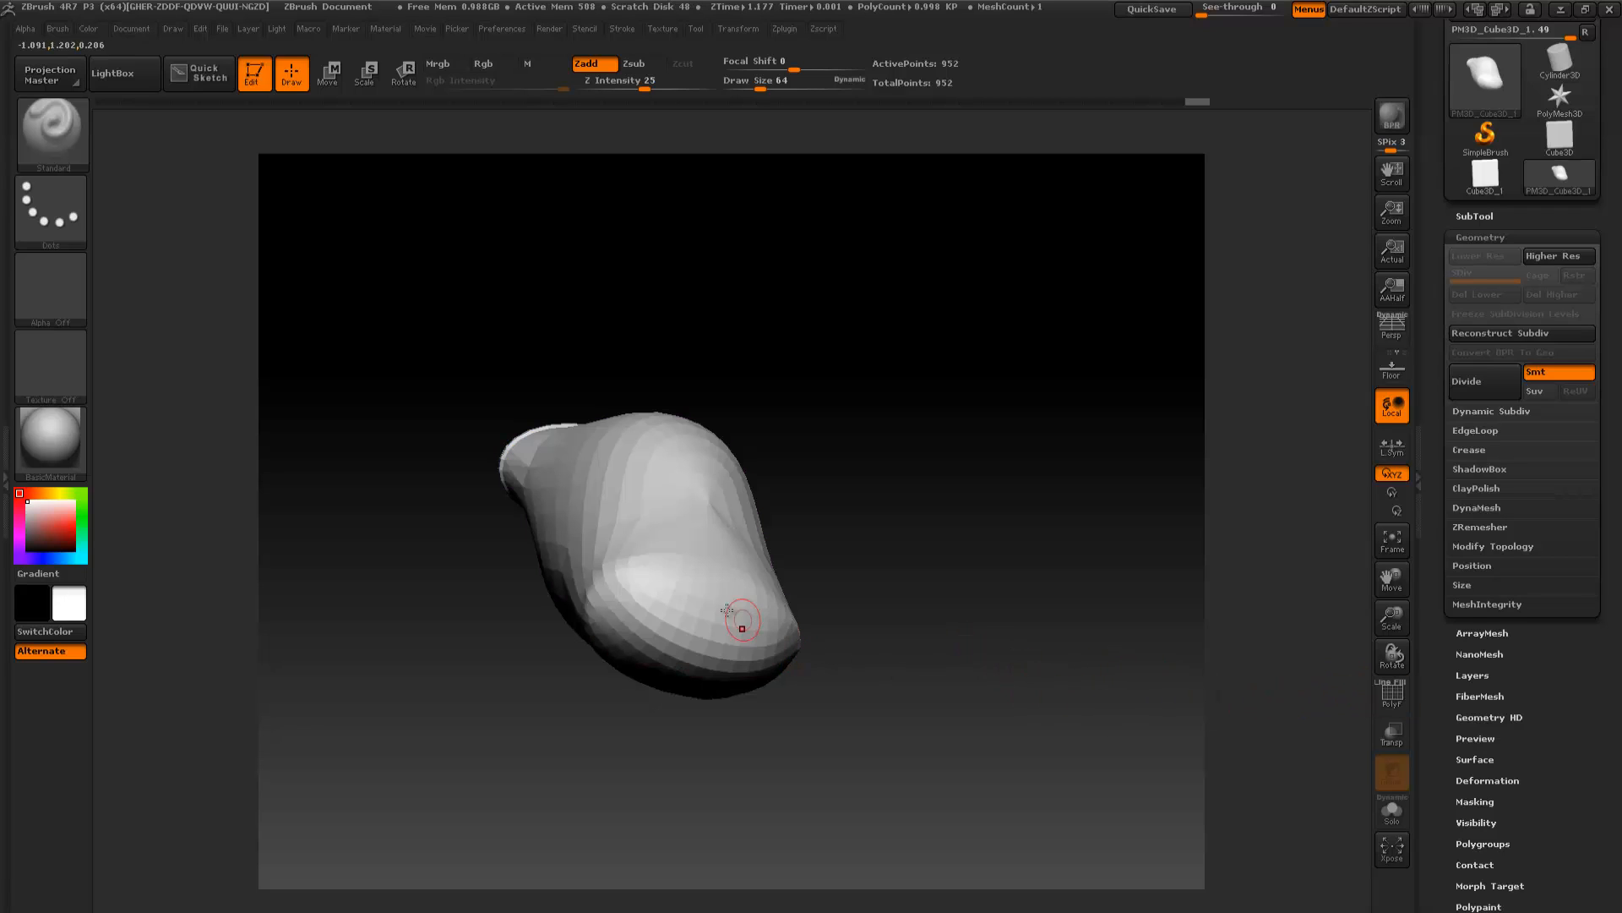
key(shift)
shift+drag(606, 582, 651, 558)
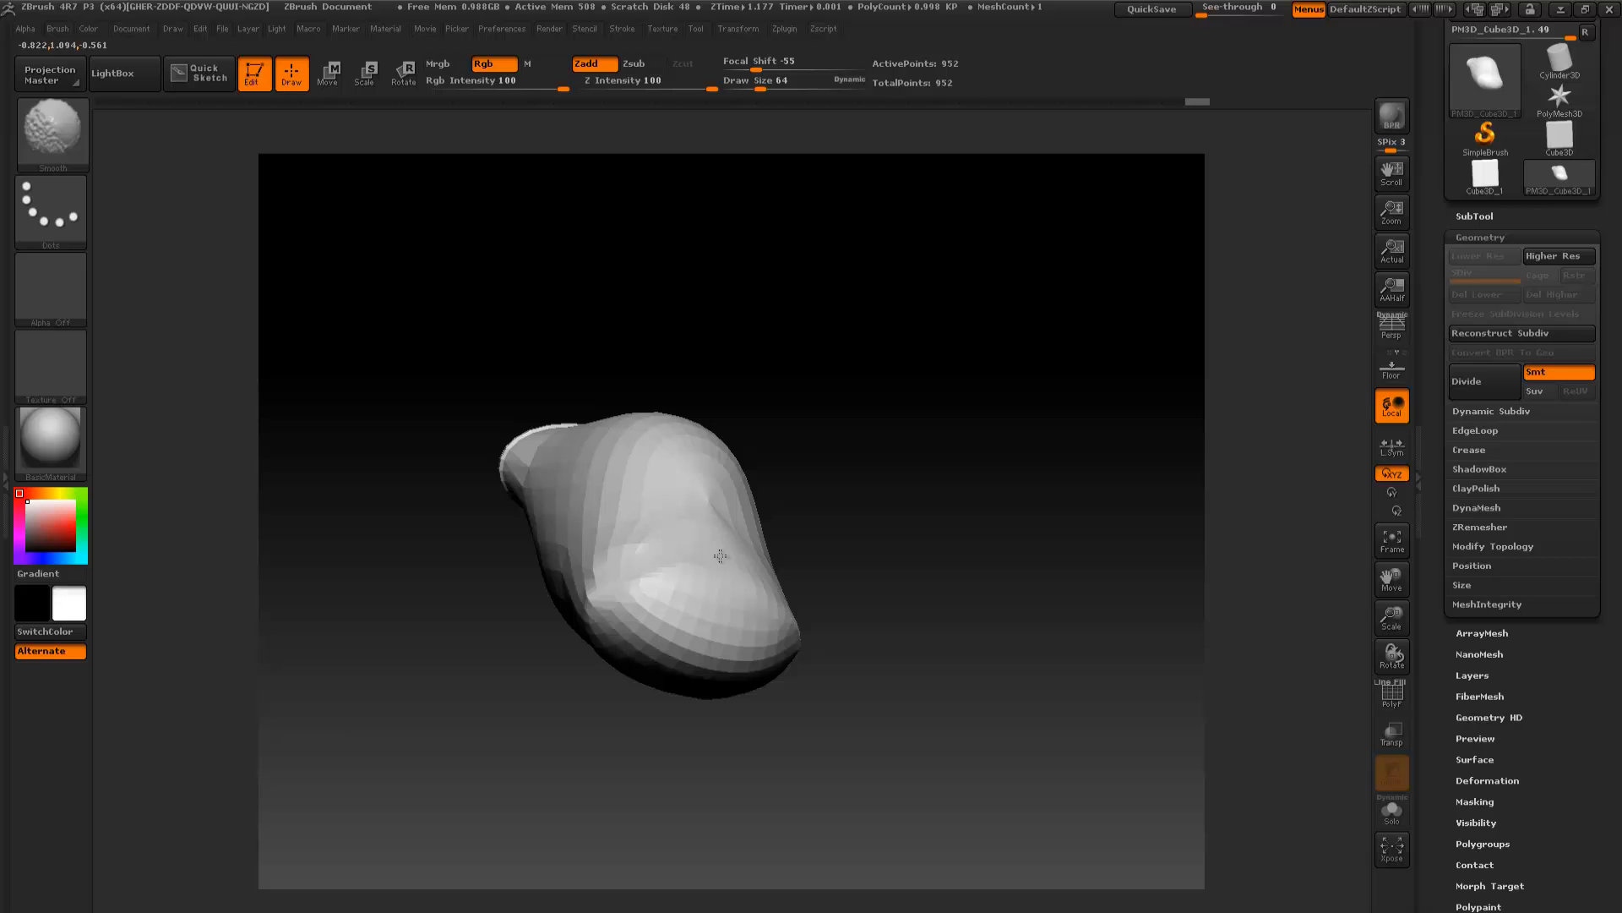
drag(860, 567, 828, 614)
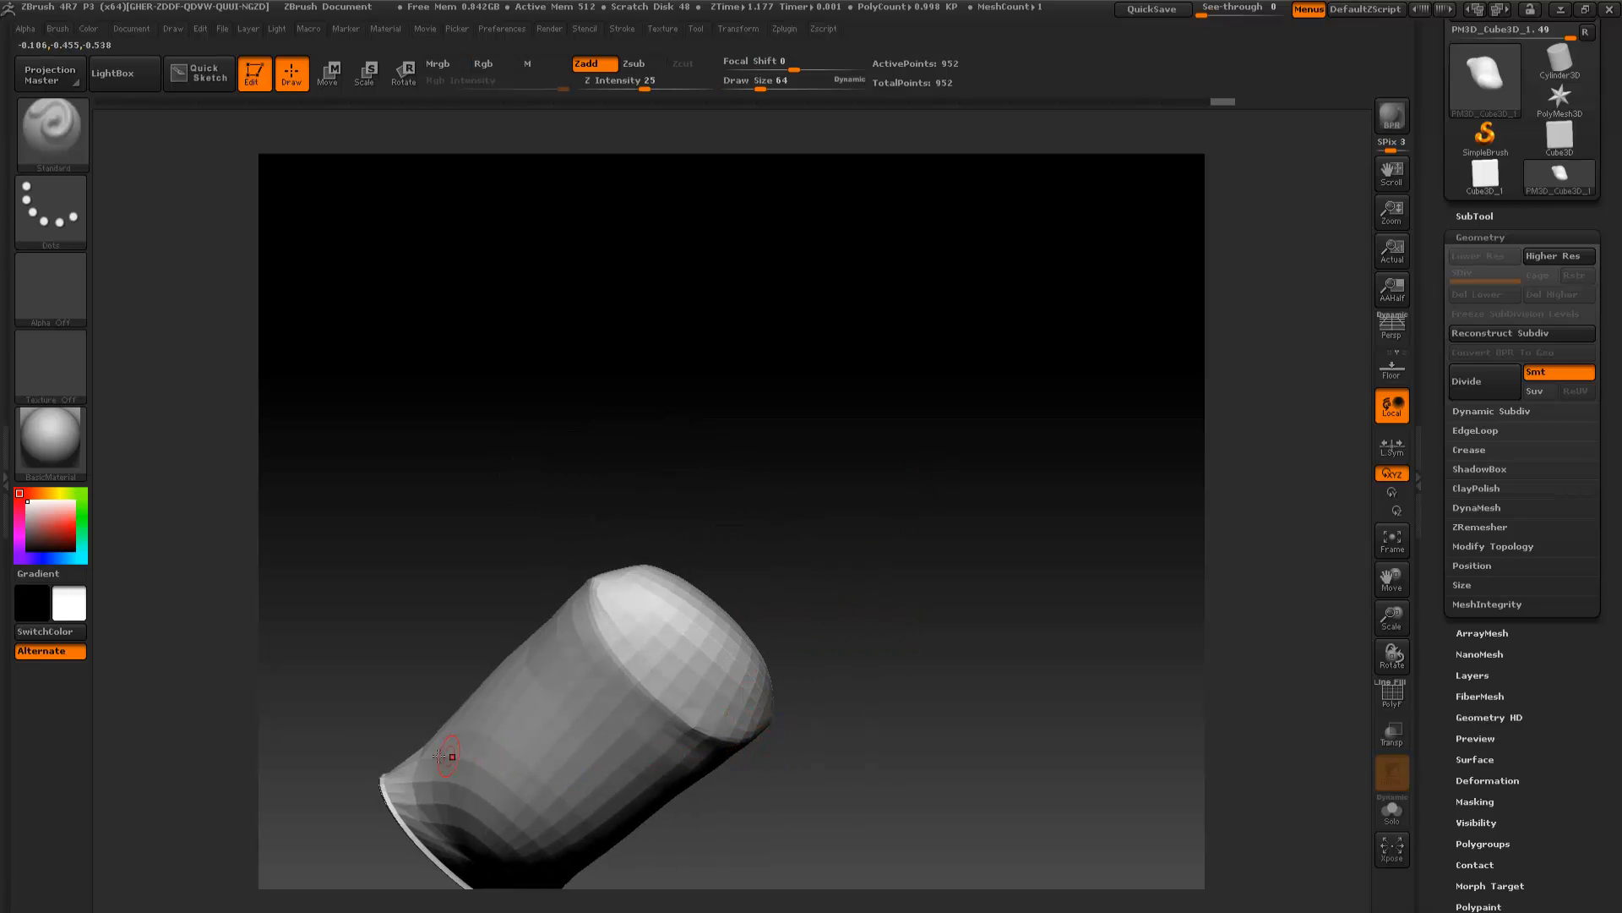
mouse_move(951, 765)
mouse_down()
mouse_move(875, 697)
mouse_move(810, 688)
mouse_move(894, 667)
mouse_up()
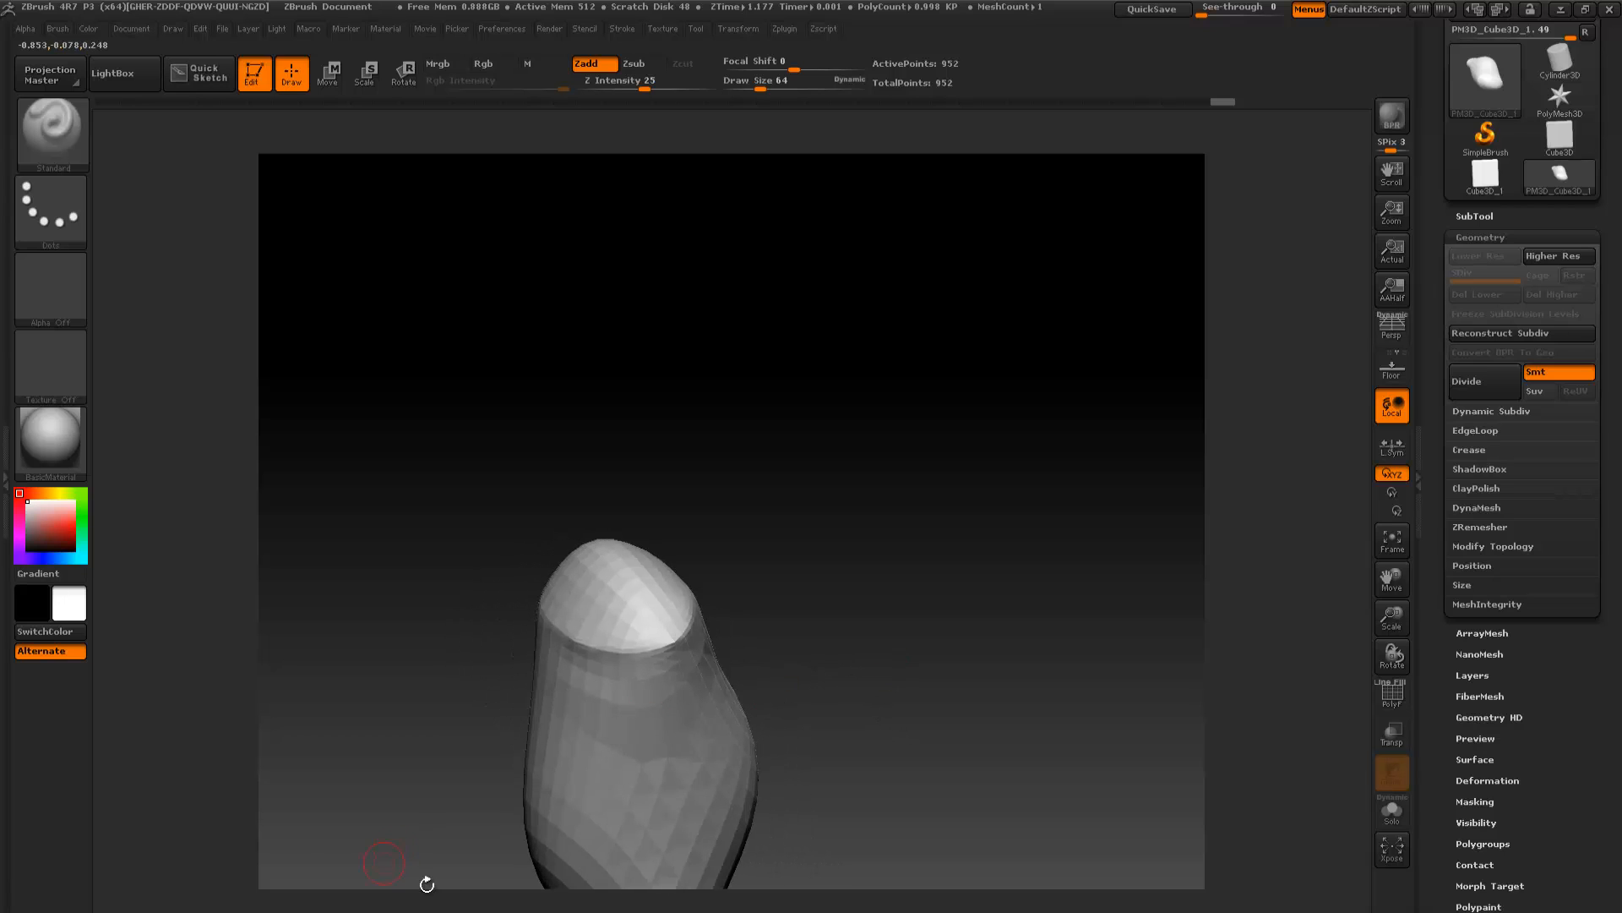